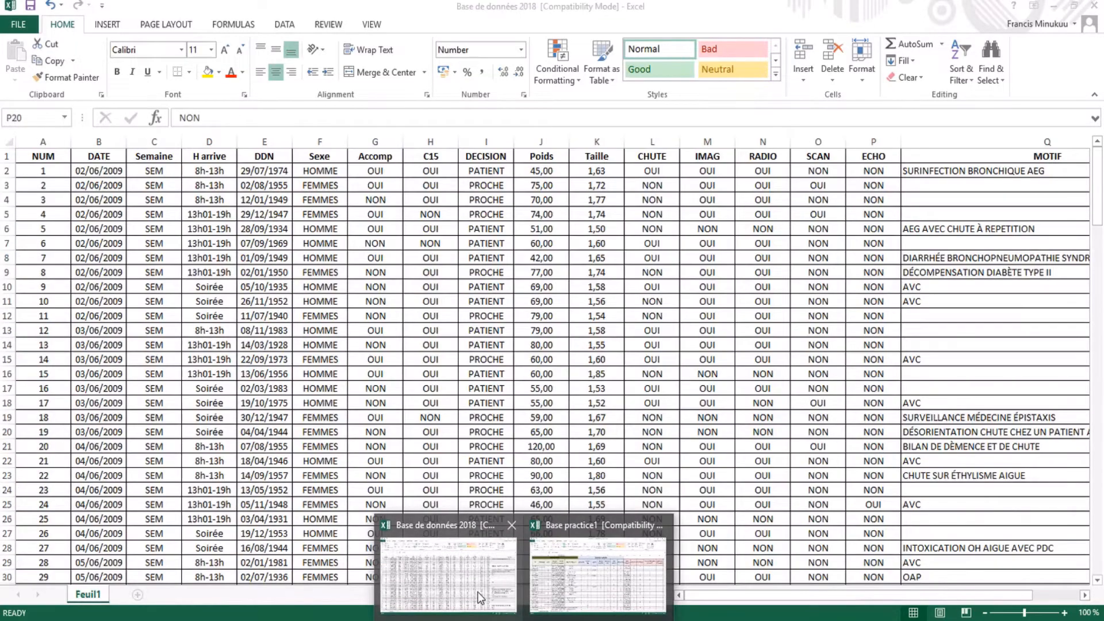
Switch to the Word document Plan du tutoriel and read the calculations planned under Création des variables.
left_click(478, 592)
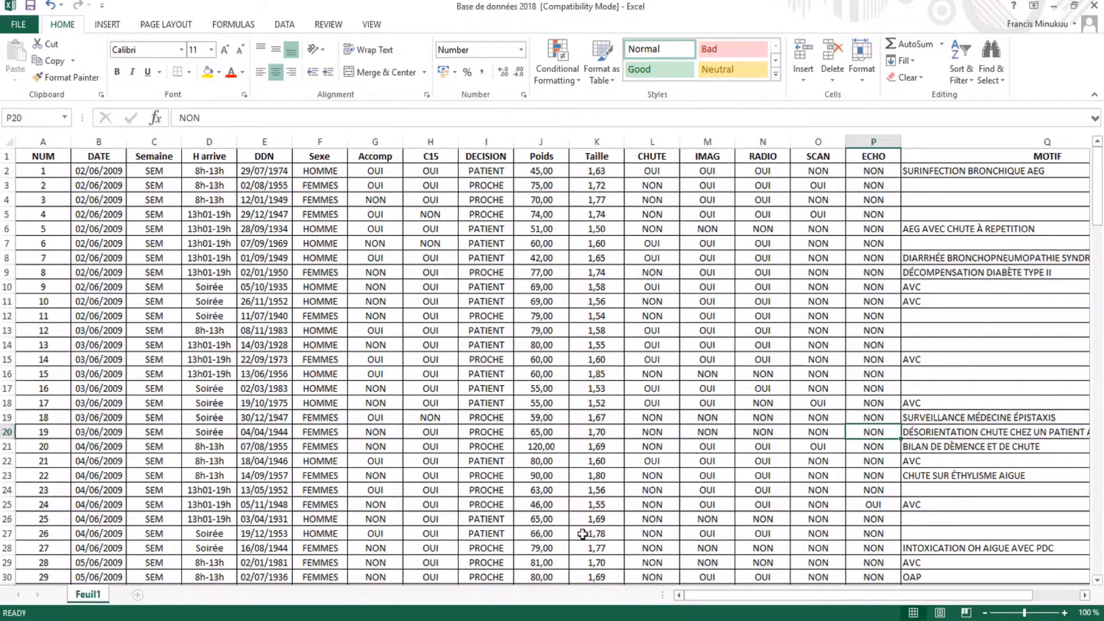
mouse_move(483, 618)
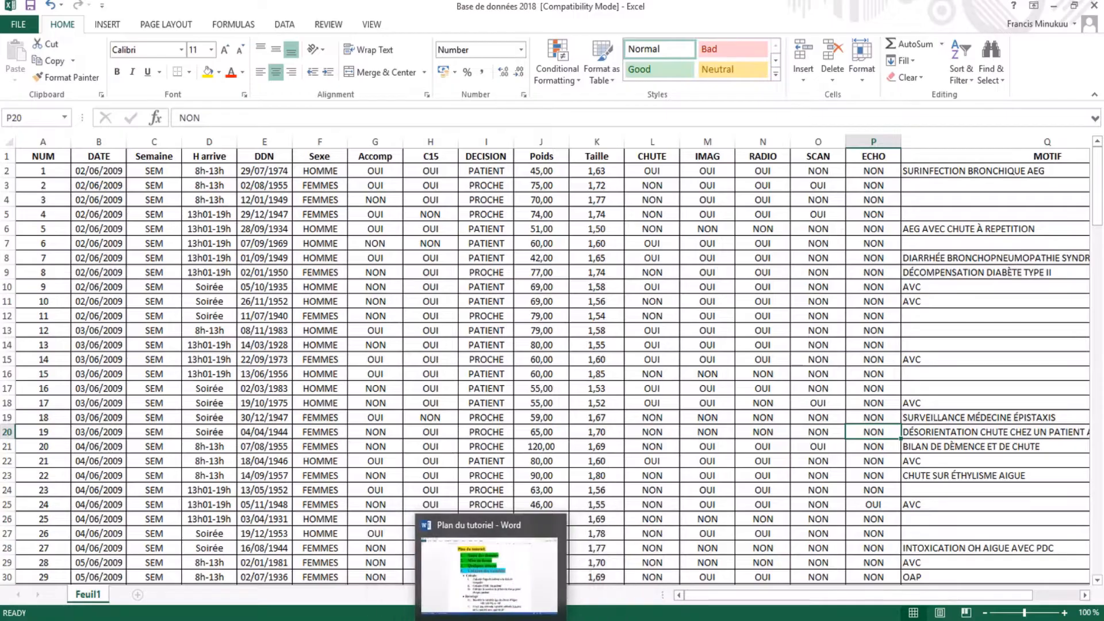
left_click(475, 568)
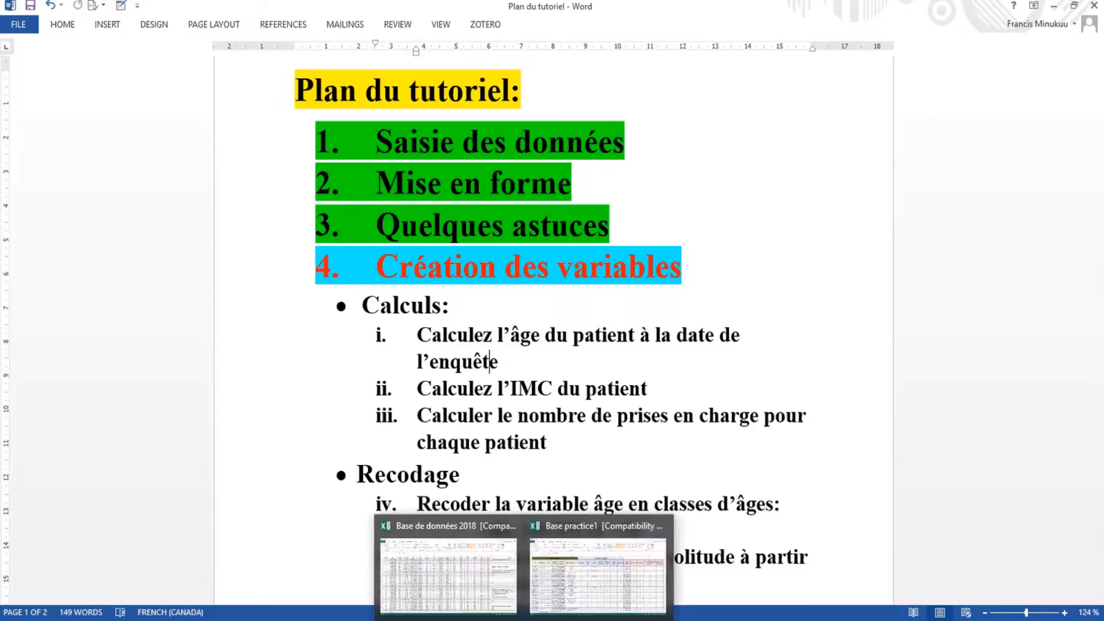
Switch to the Excel workbook Base practice1 and examine the Date de naissance, Date de l'enquête and Ville de résidence columns.
left_click(553, 585)
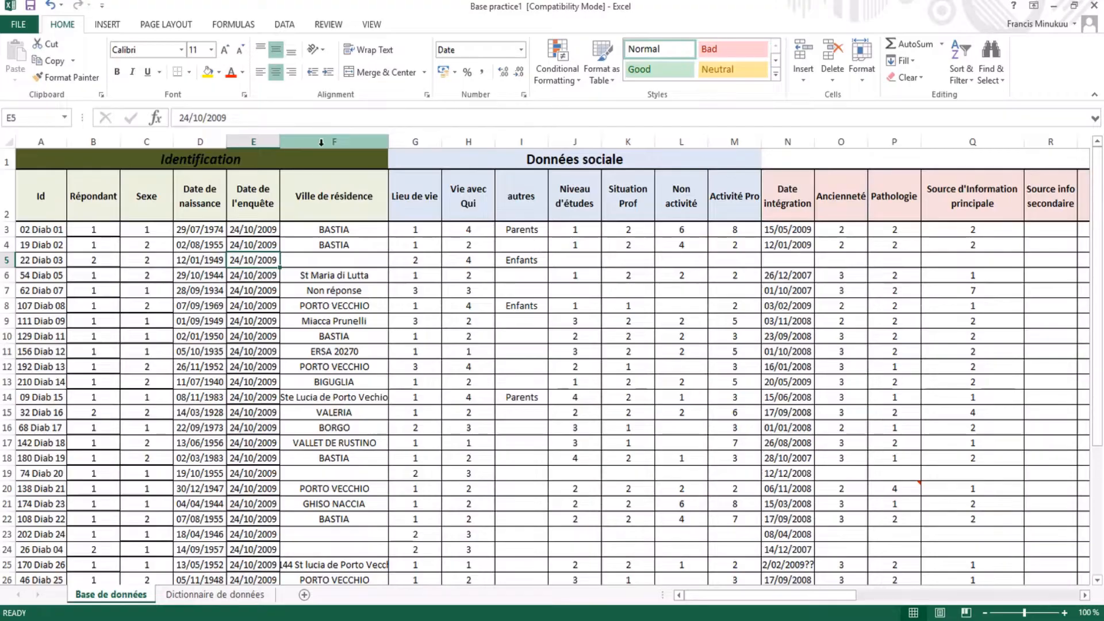
left_click(251, 230)
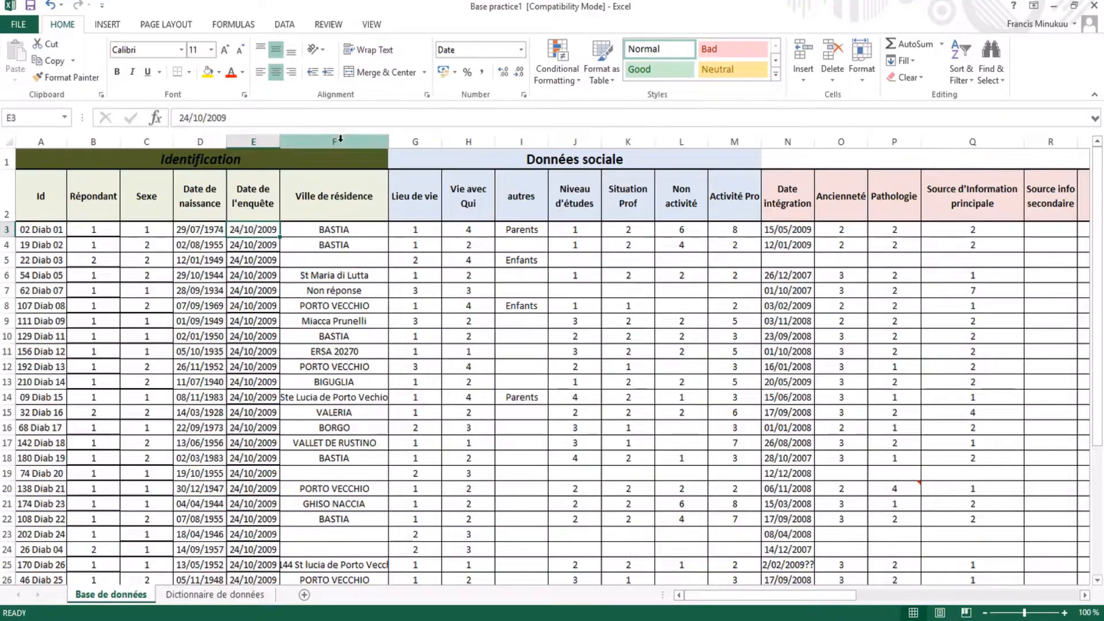
left_click(311, 270)
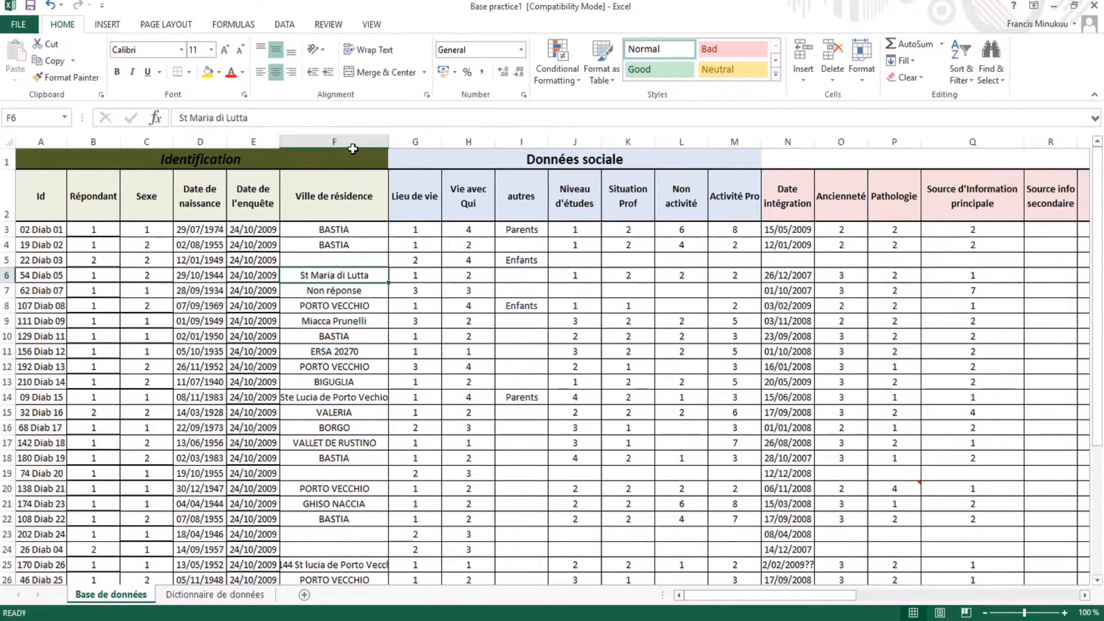
left_click(204, 202)
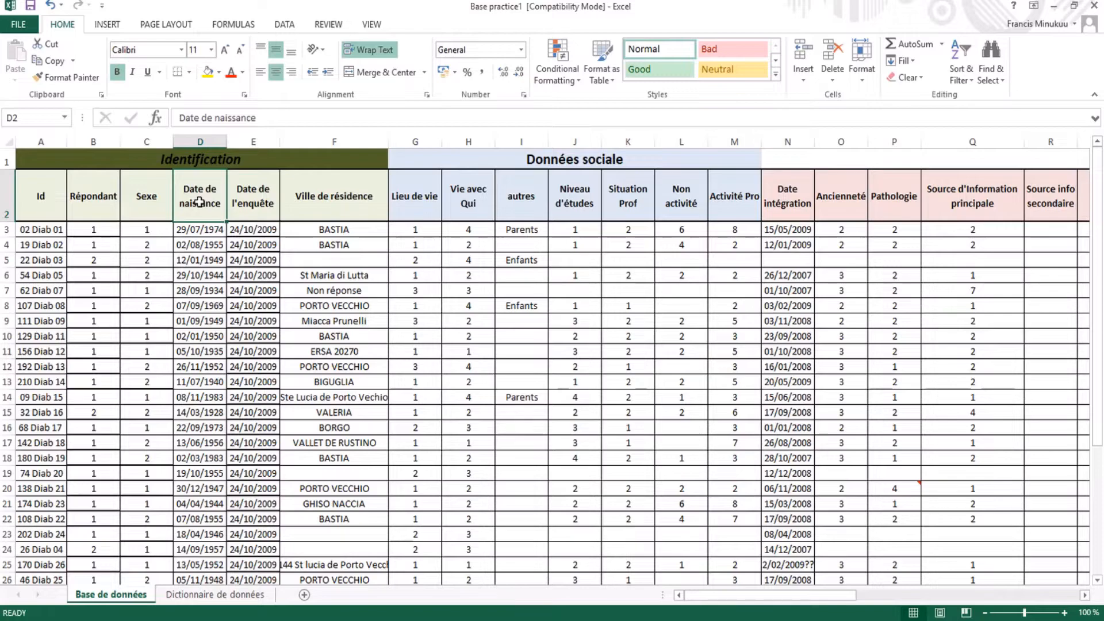
left_click(243, 203)
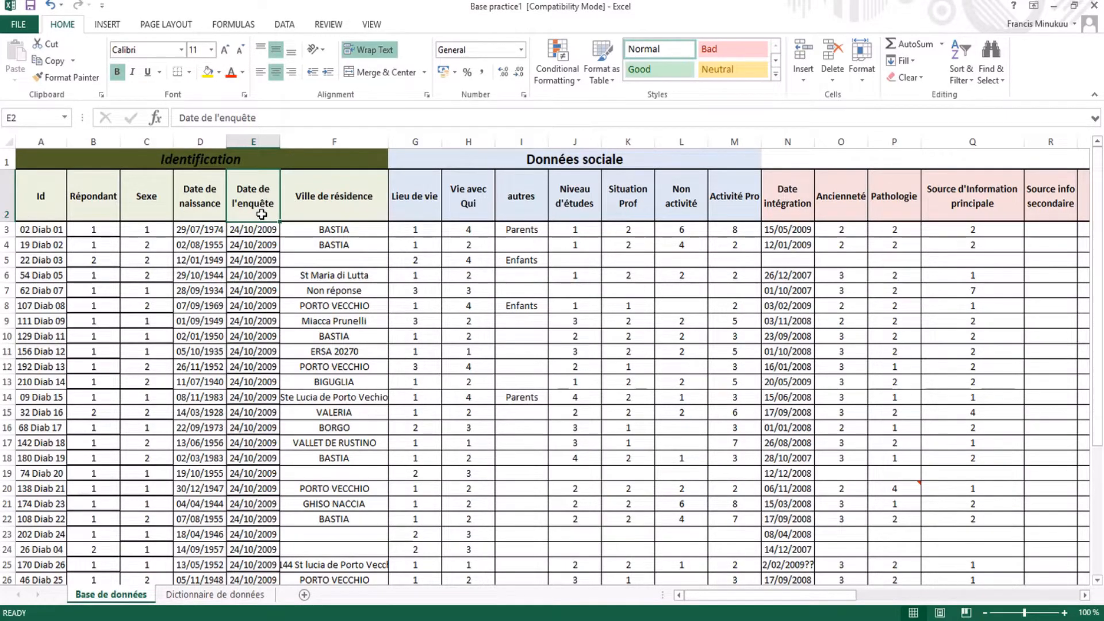
left_click(316, 201)
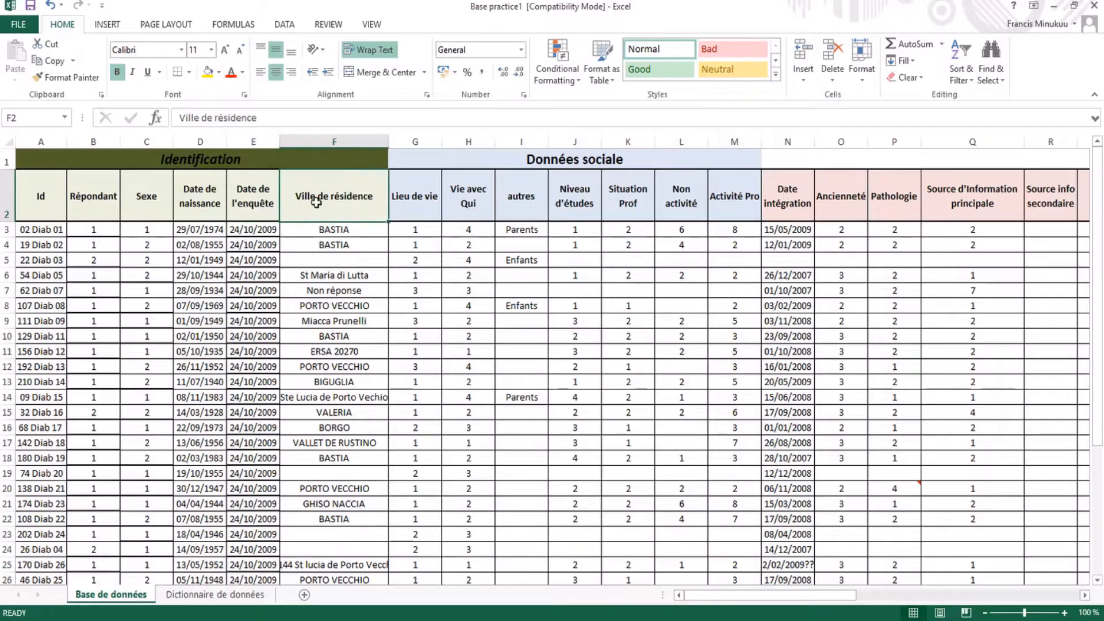
Insert a blank column between Date de l'enquête and Ville de résidence.
left_click(313, 139)
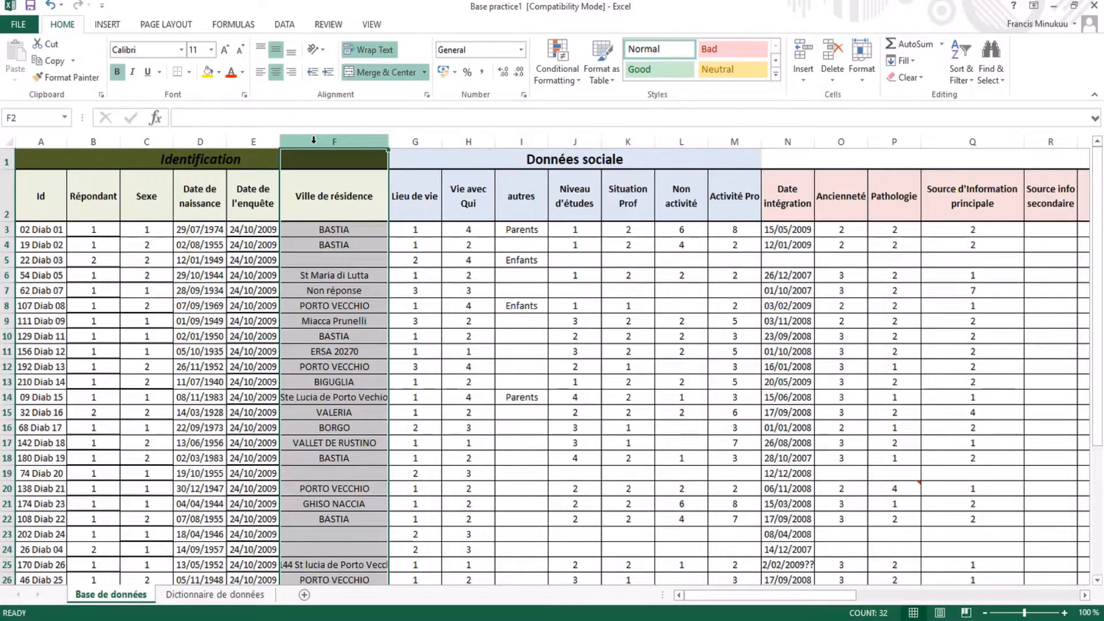
right_click(314, 140)
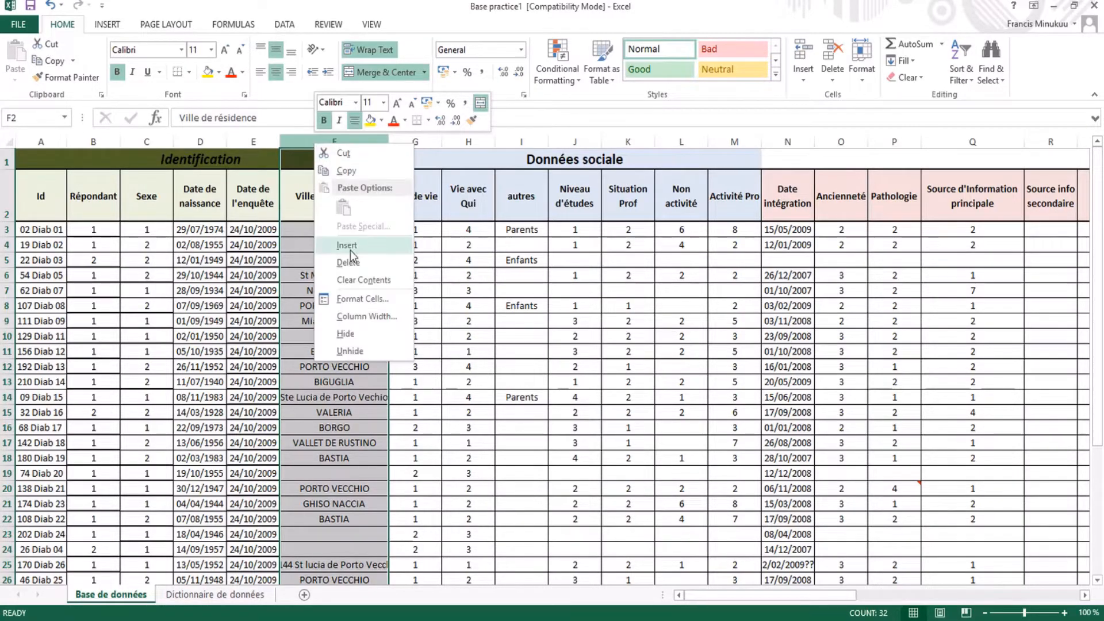
left_click(300, 140)
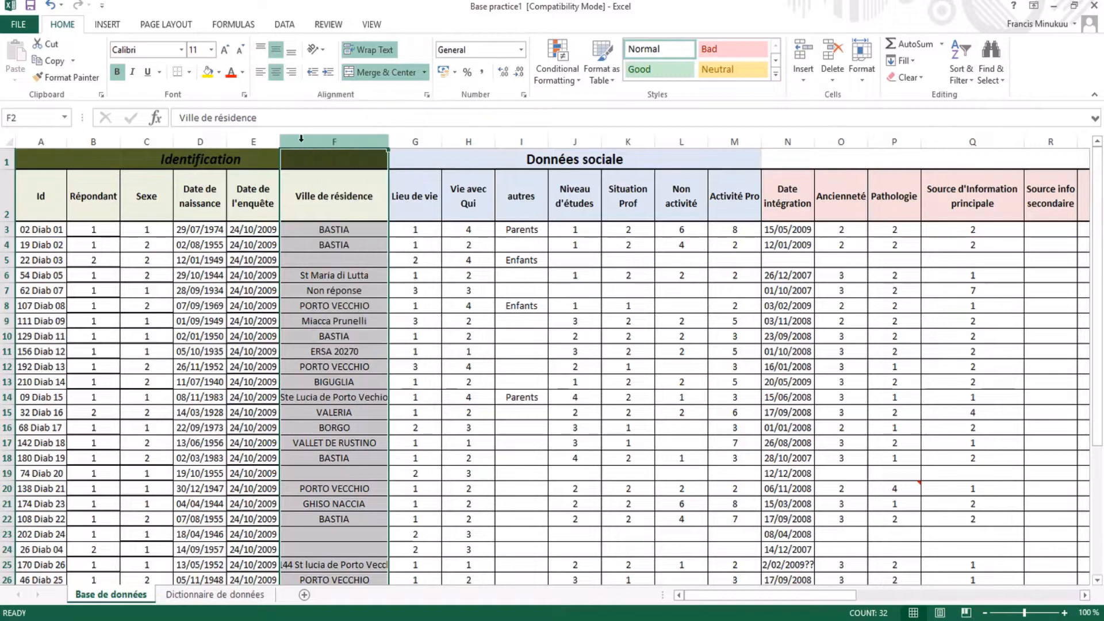
left_click(328, 138)
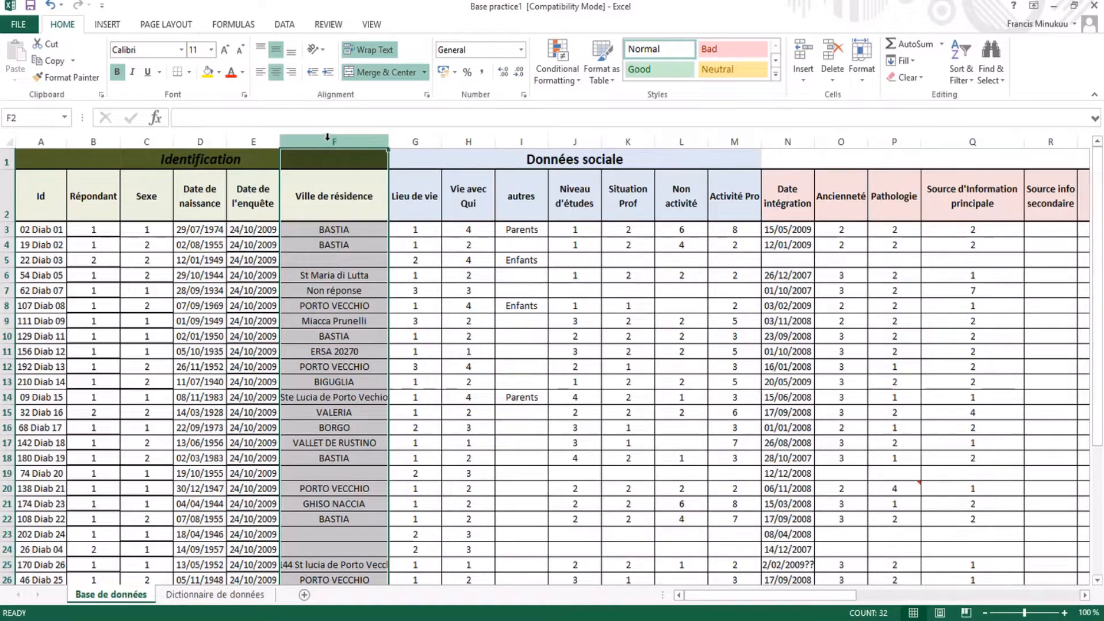
right_click(327, 138)
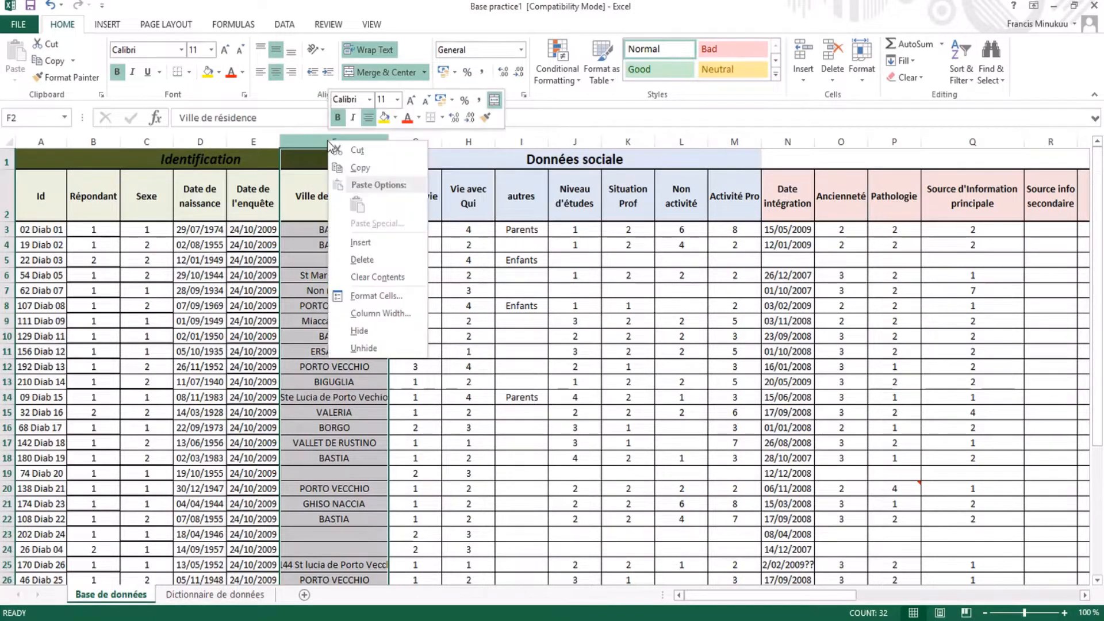
left_click(358, 244)
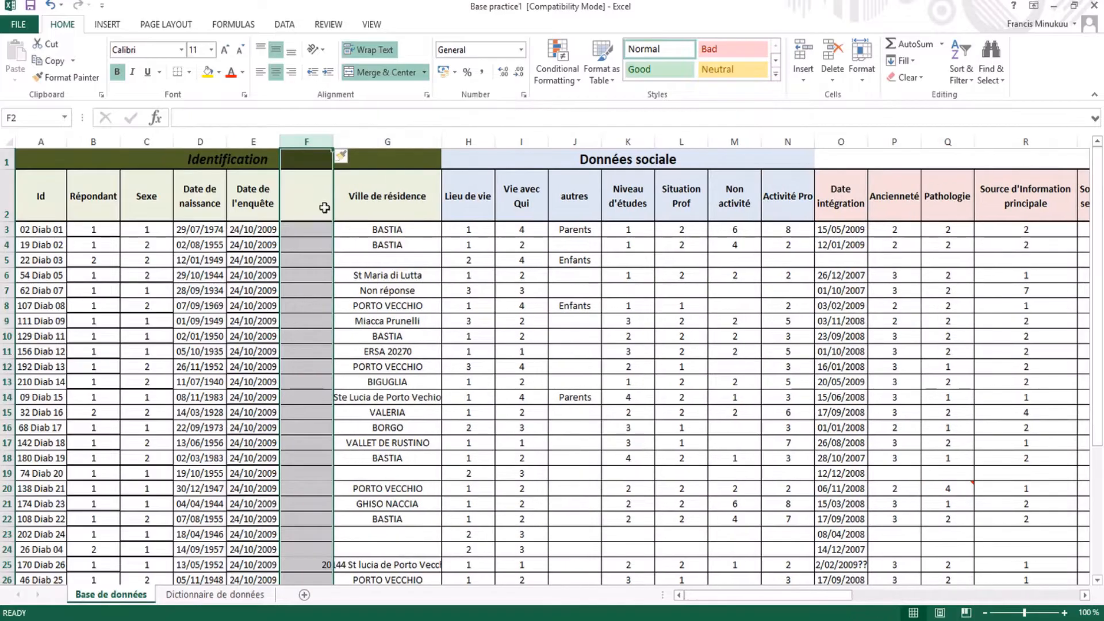
Enter the header Age in cell F2 of the new column and fill that cell yellow.
left_click(320, 204)
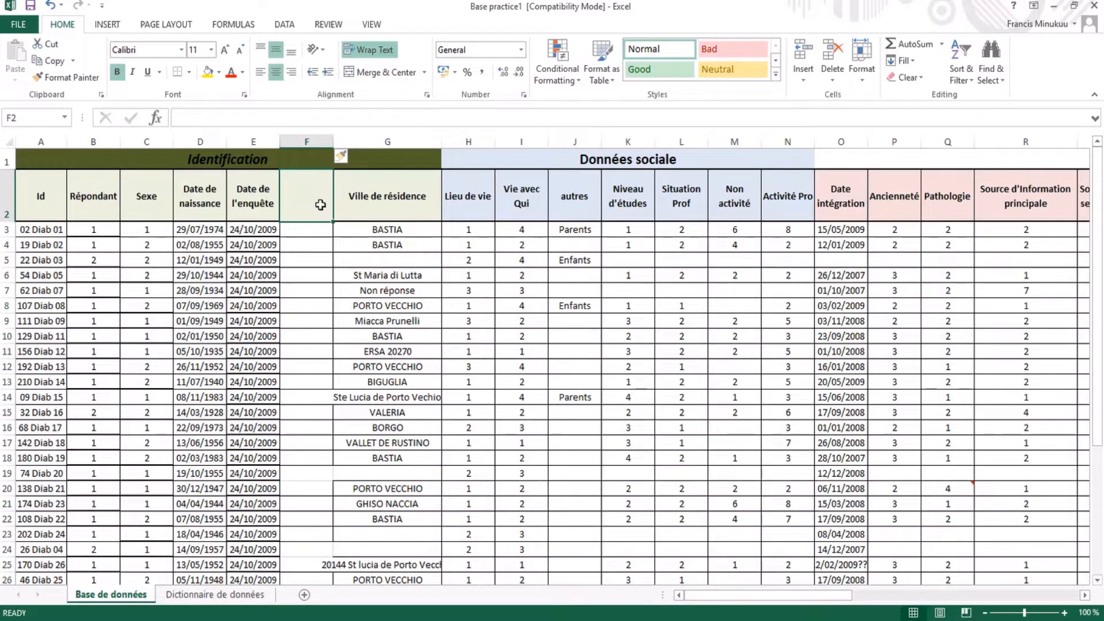
type("Age")
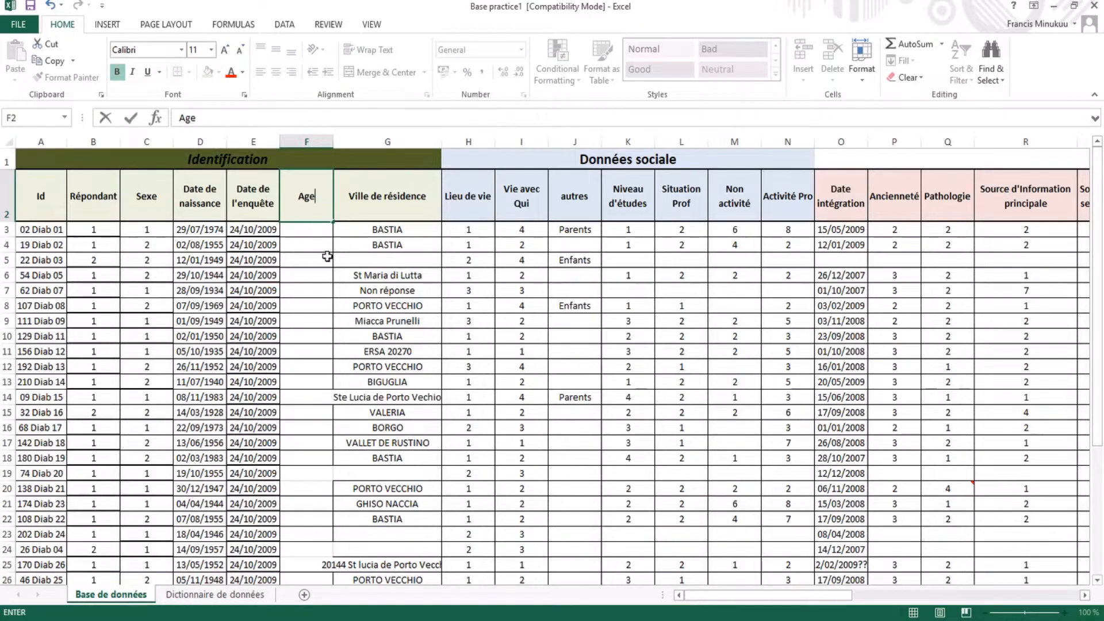
key("Return")
left_click(307, 195)
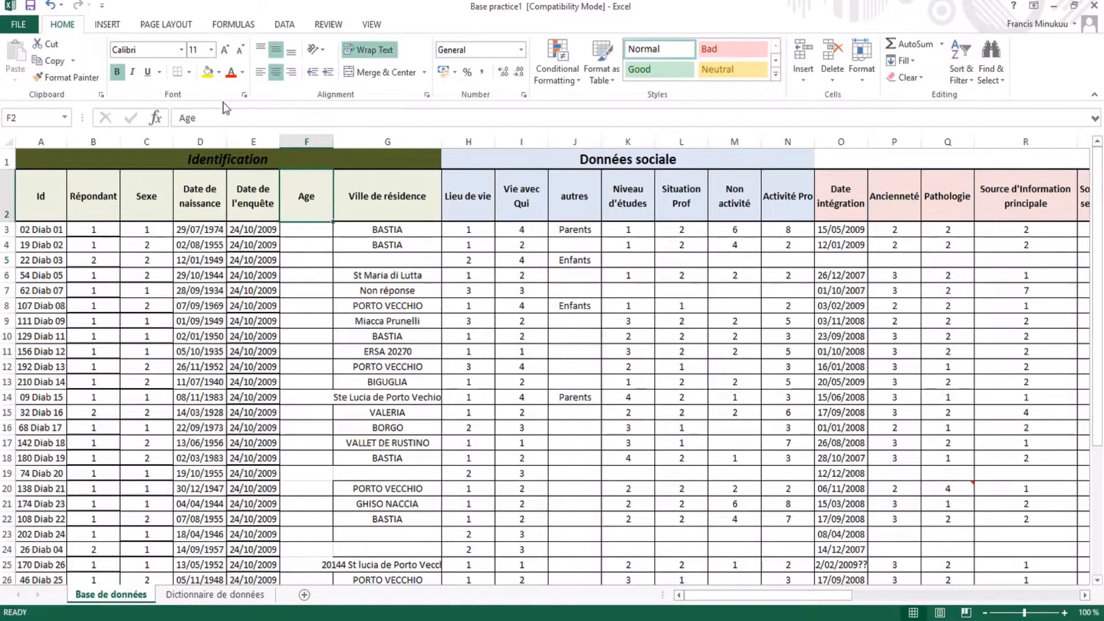
left_click(208, 73)
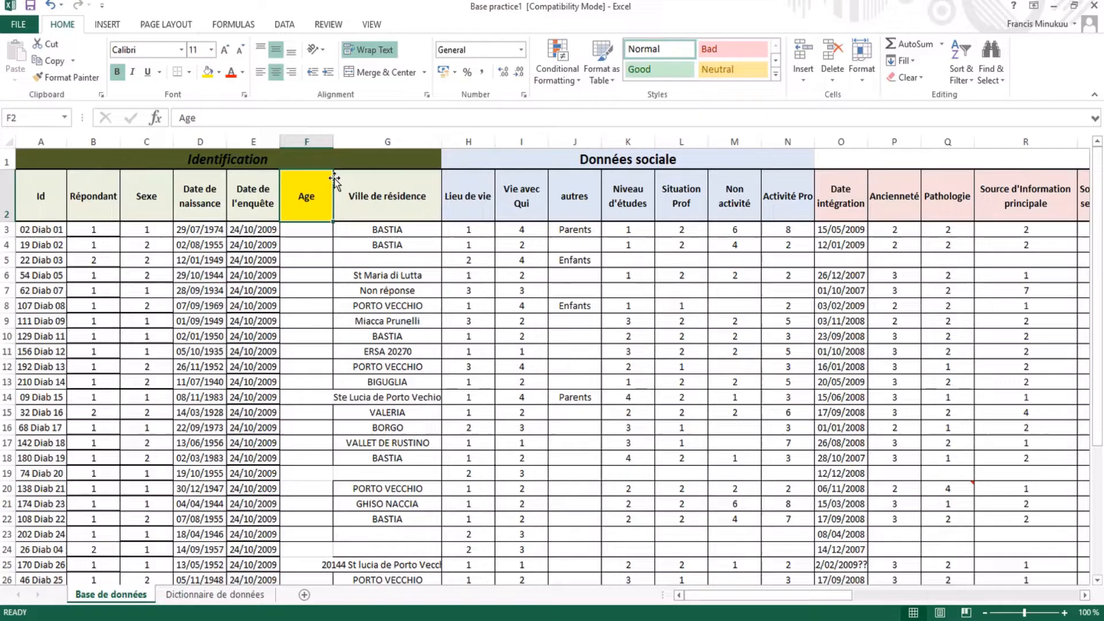
Calculate the first patient's age at the survey date in cell F3 with the formula =(E3-D3)/365,25.
left_click(308, 233)
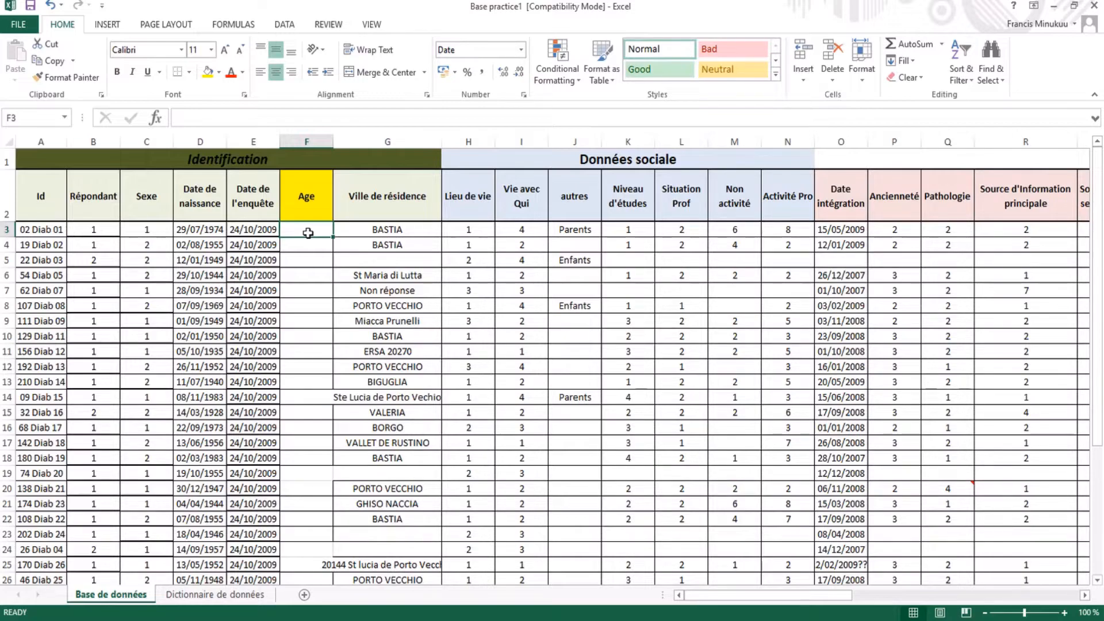
left_click(303, 260)
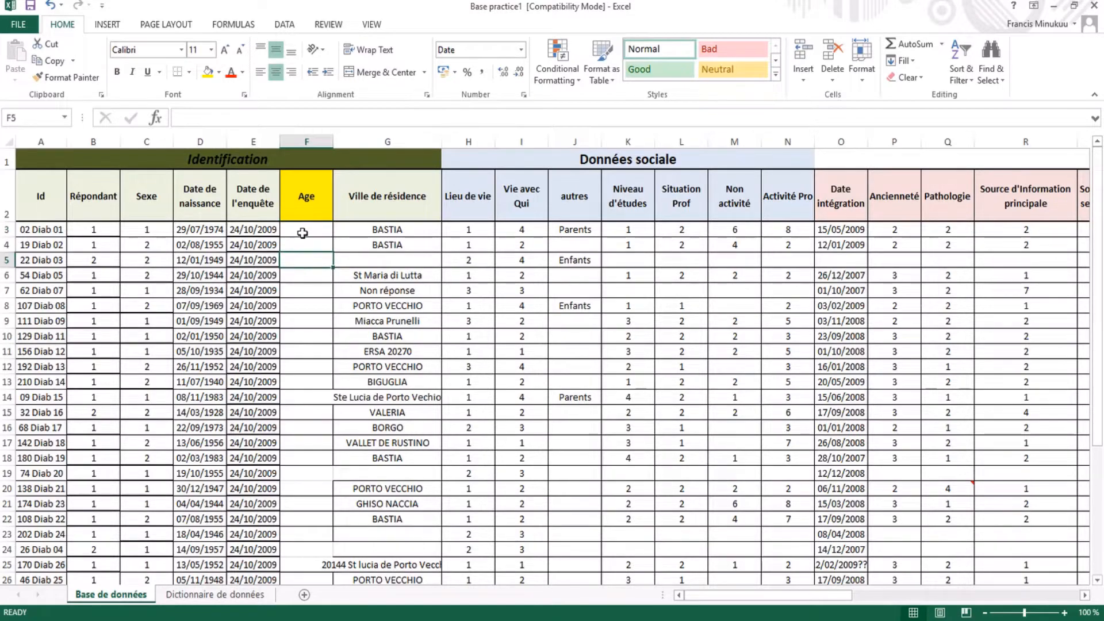
left_click(302, 231)
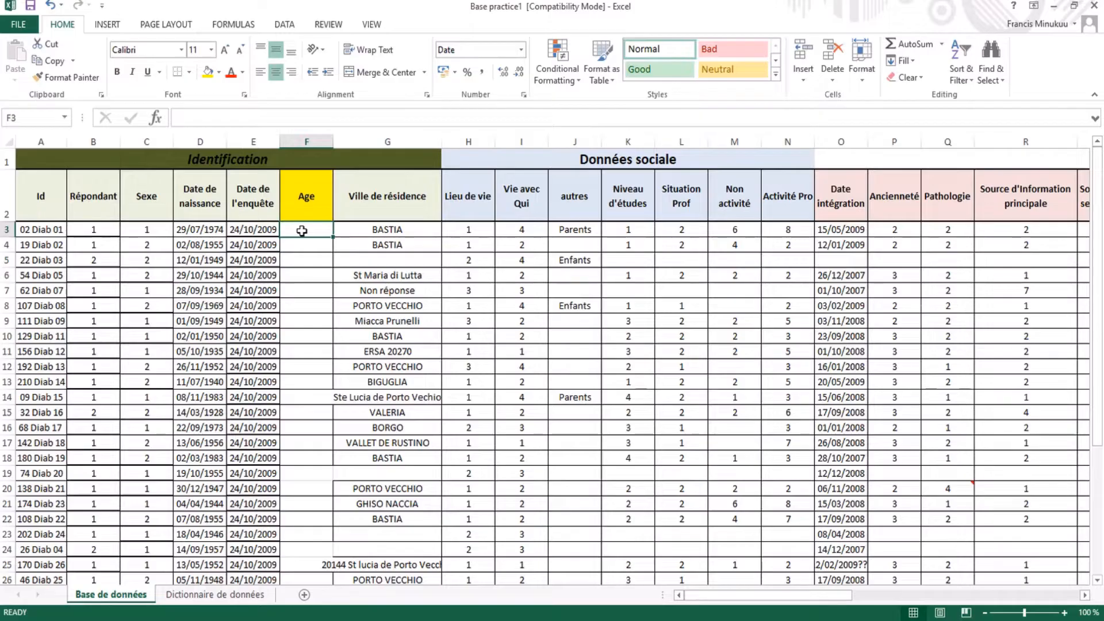
type("=")
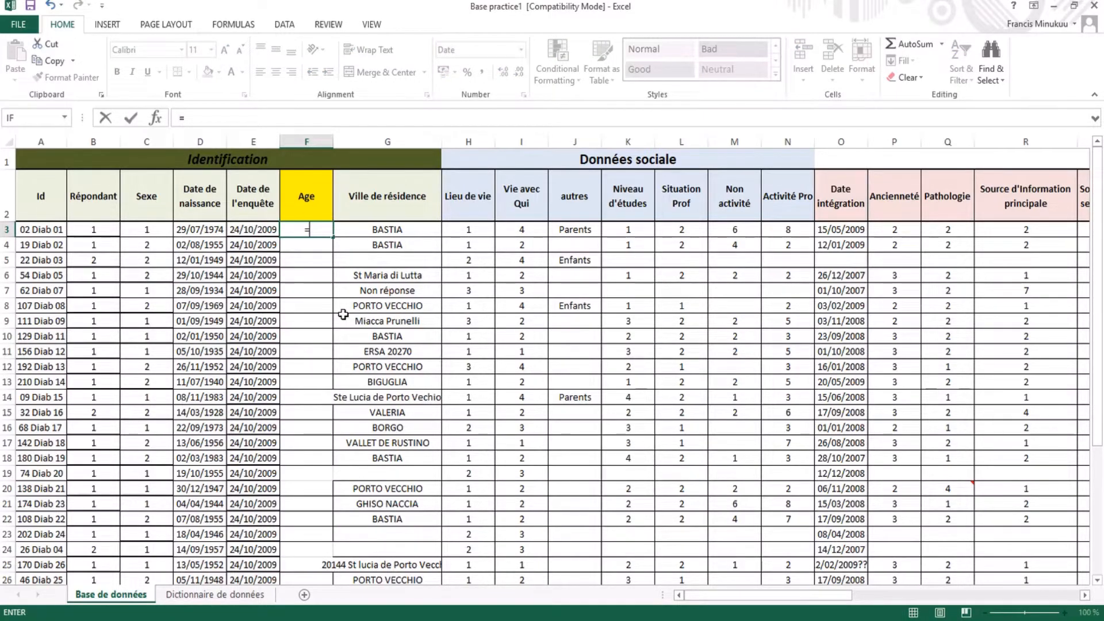
type("(")
left_click(258, 231)
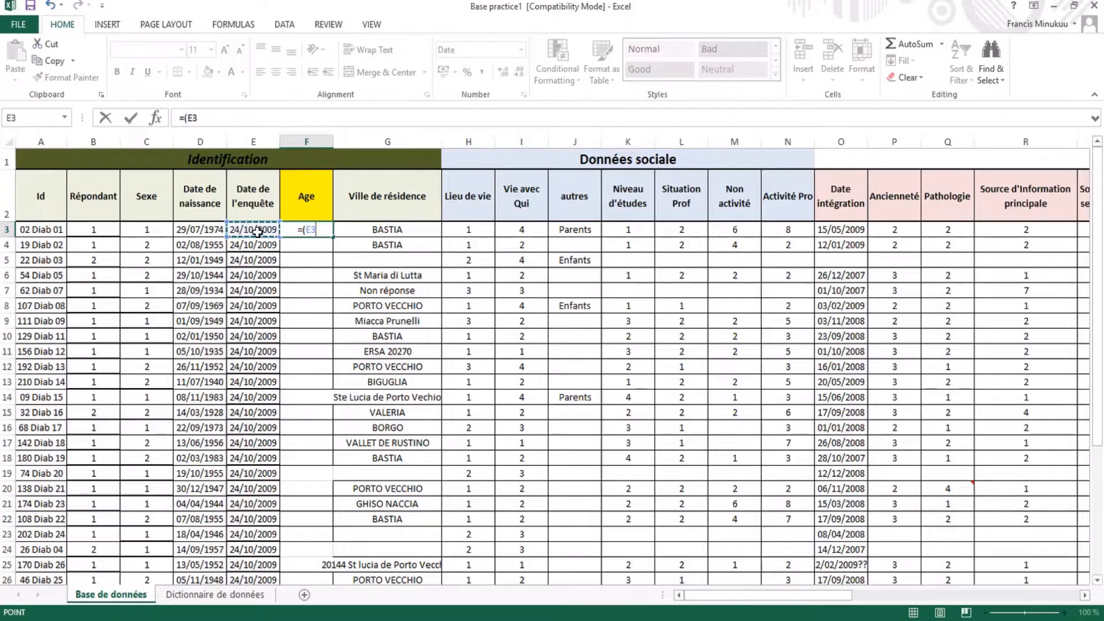
type("-")
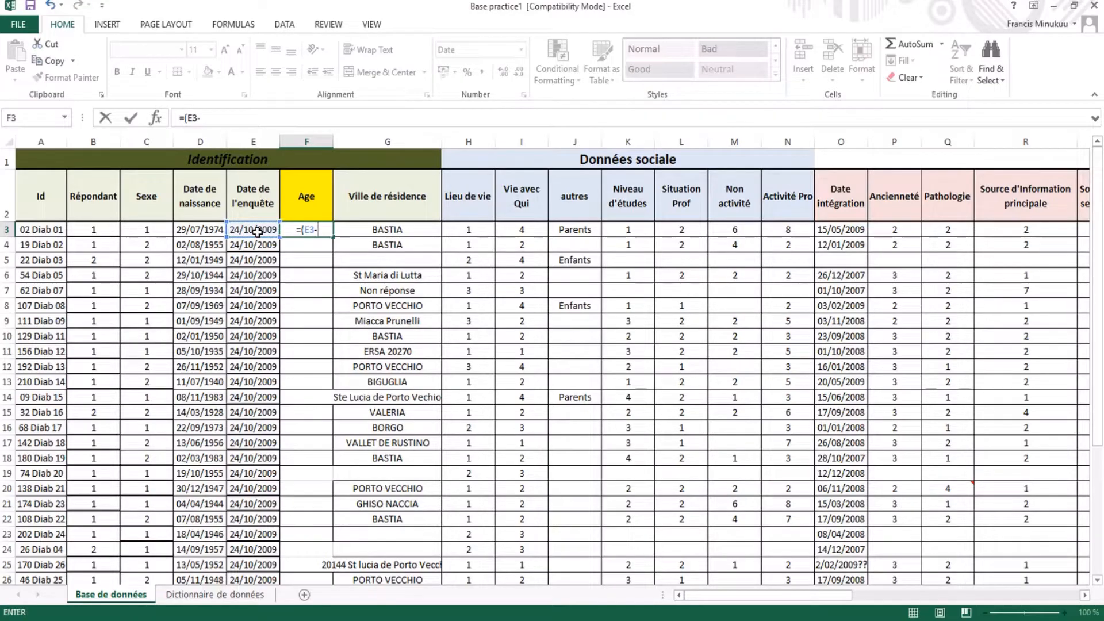
left_click(202, 231)
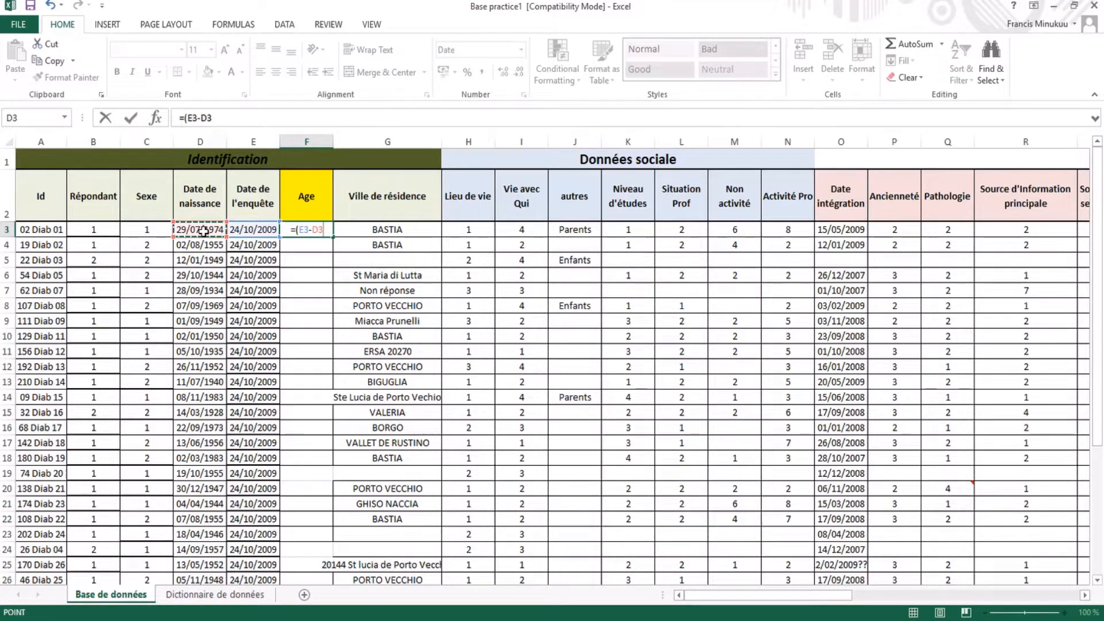
type(")")
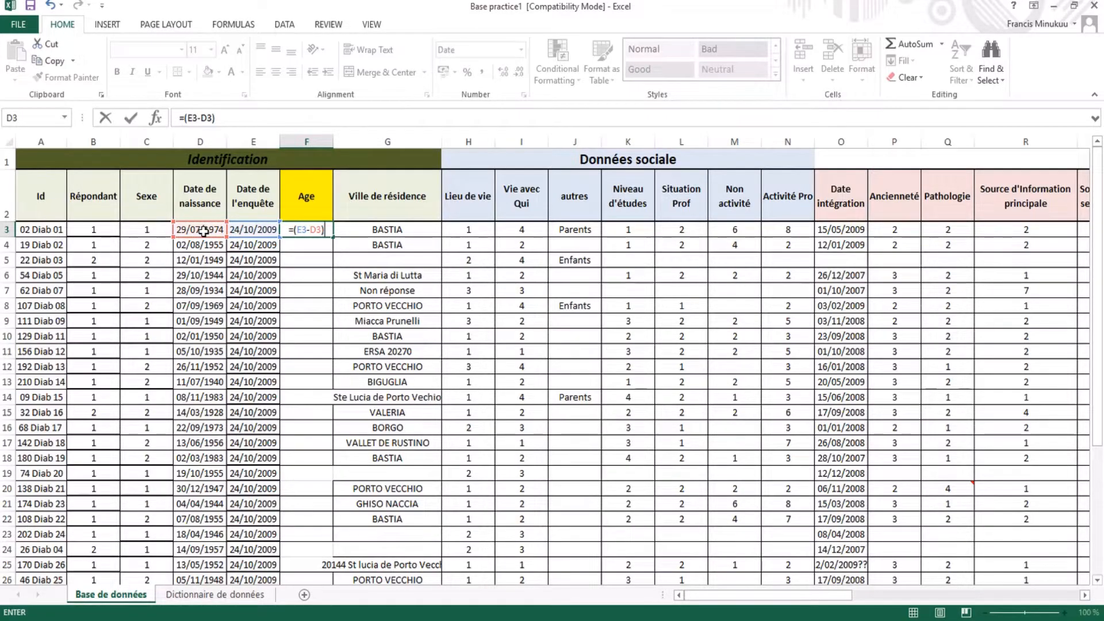
type("/365")
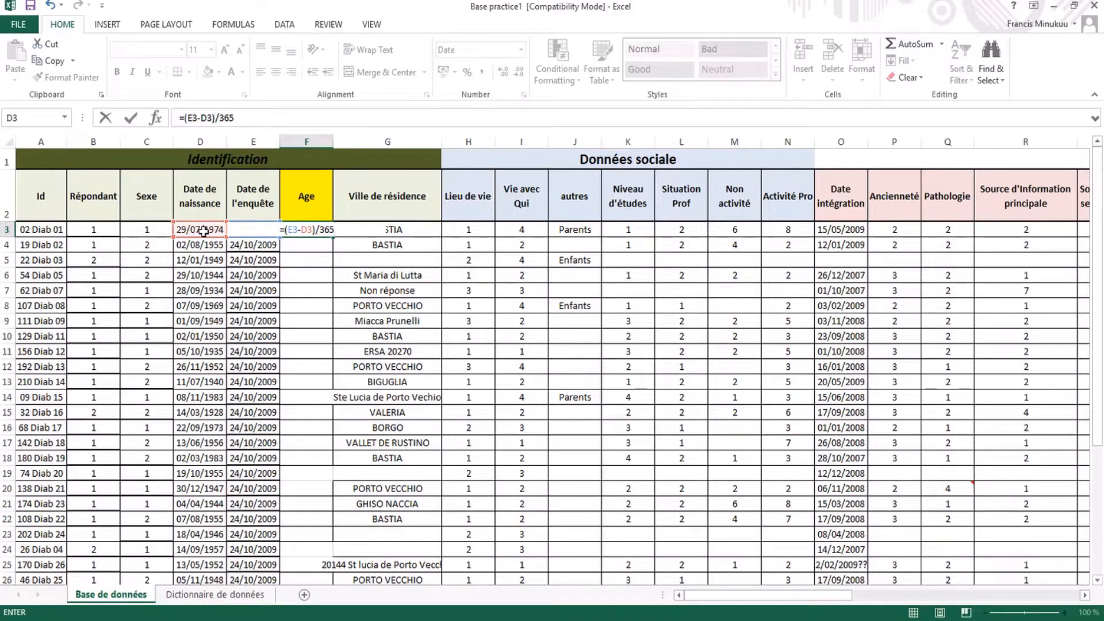
type(",25")
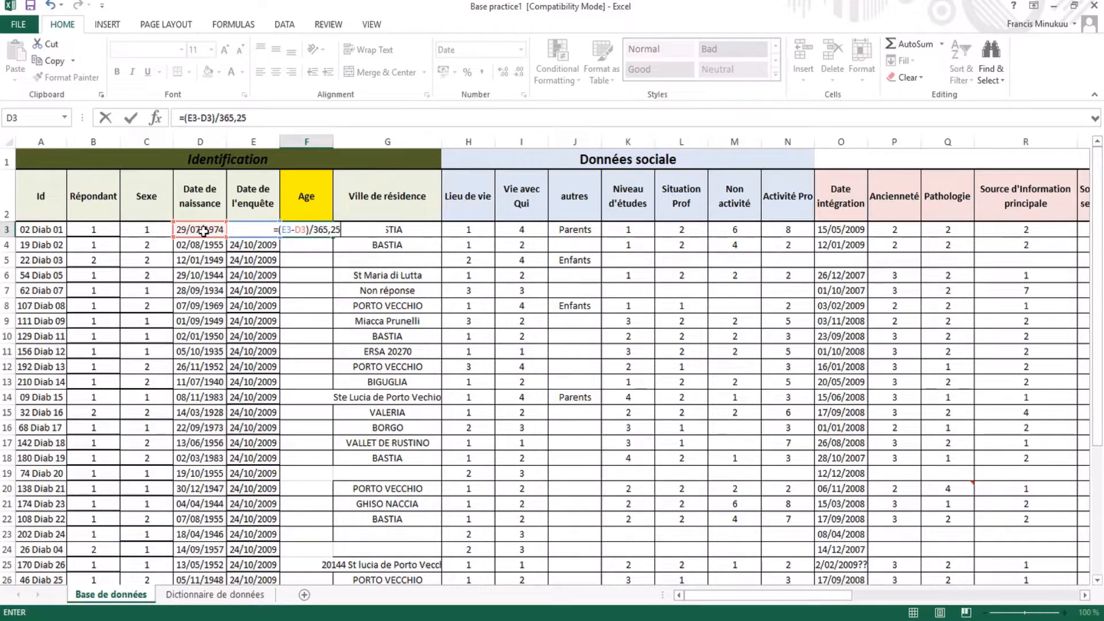
key("Return")
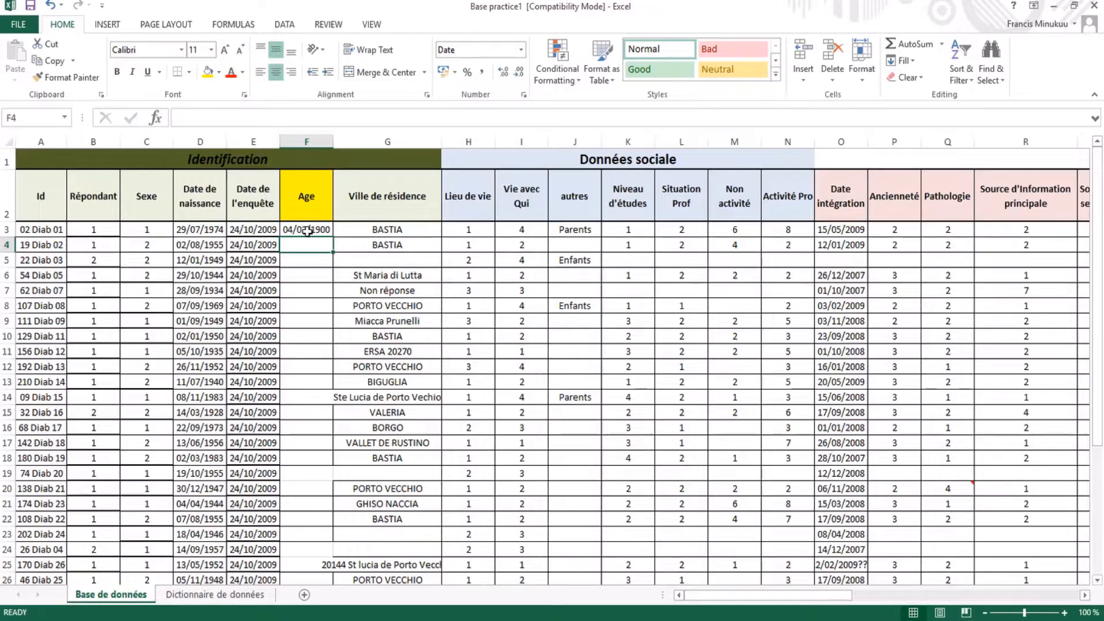
Format the whole Age column F as Number with two decimal places.
left_click(308, 141)
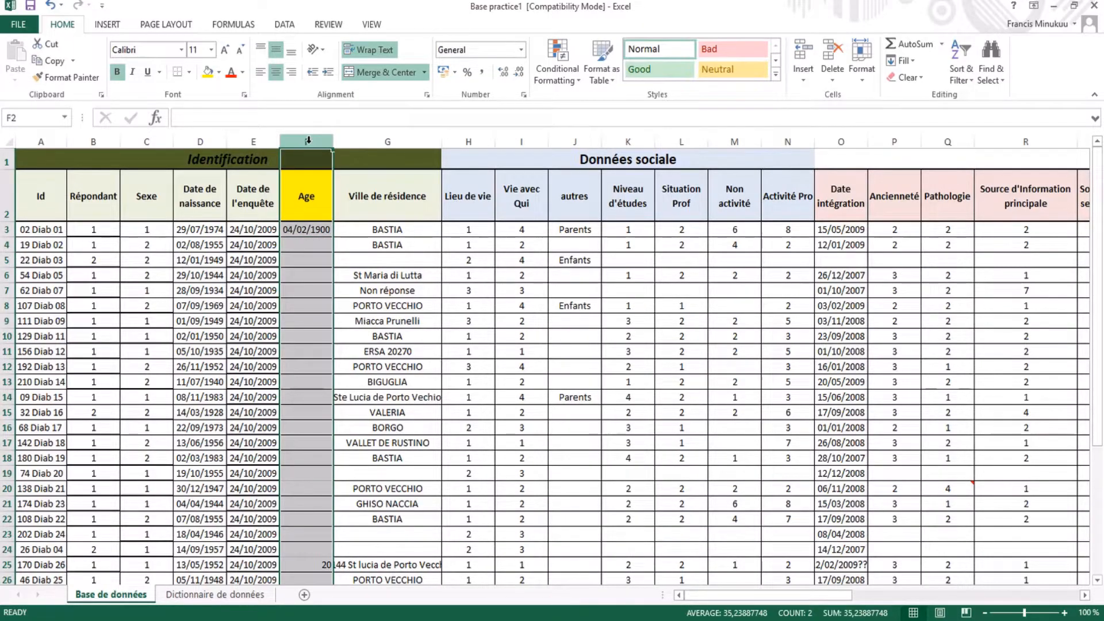
right_click(308, 141)
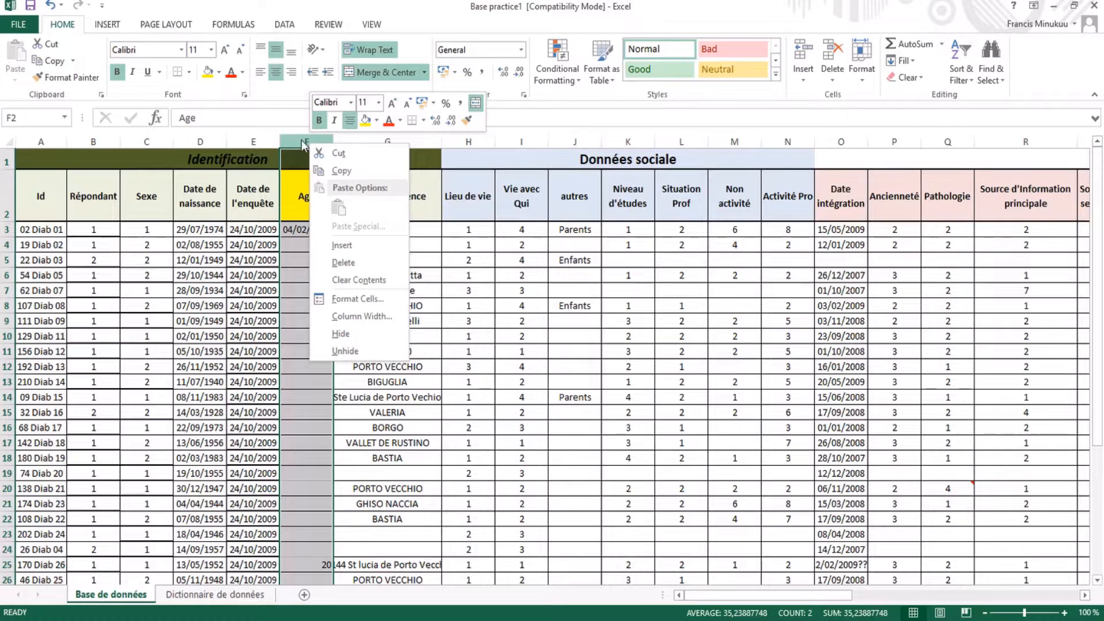
left_click(304, 142)
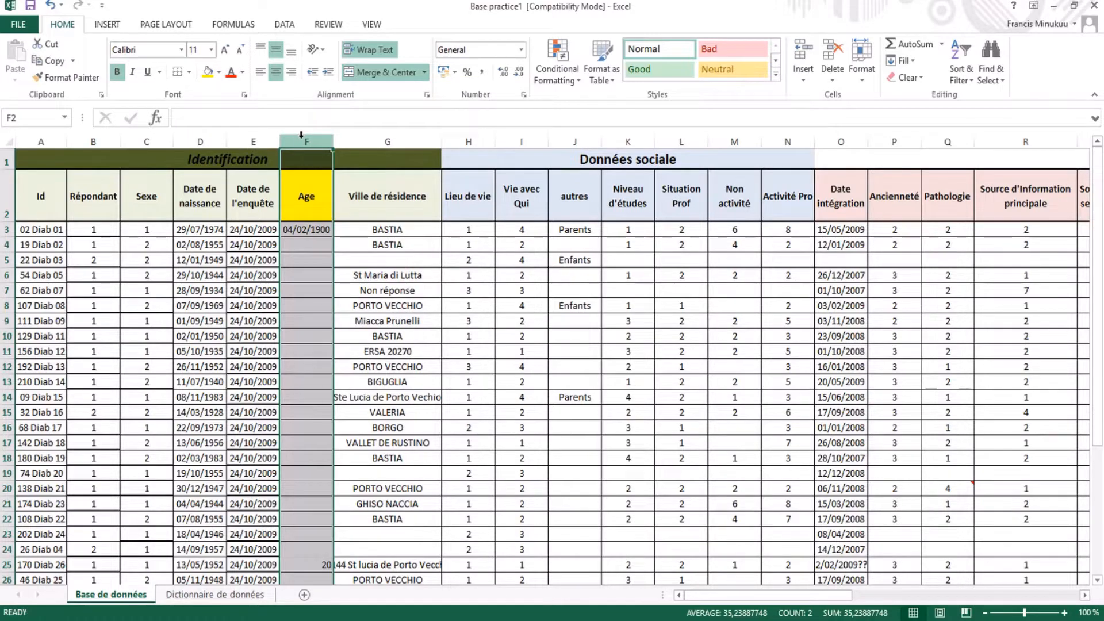
right_click(302, 135)
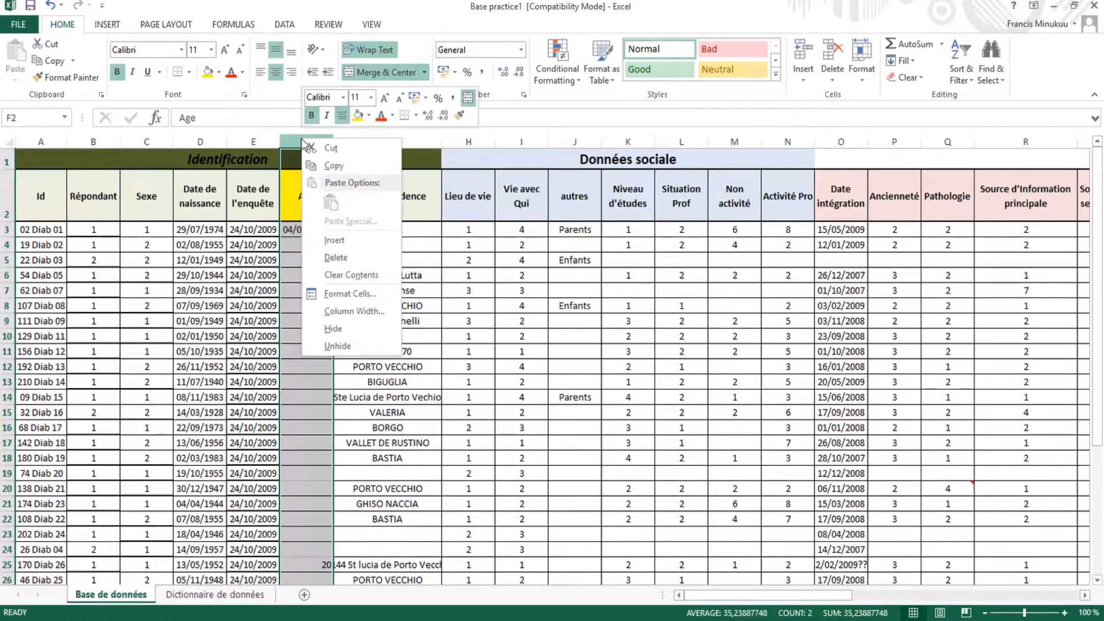
left_click(348, 294)
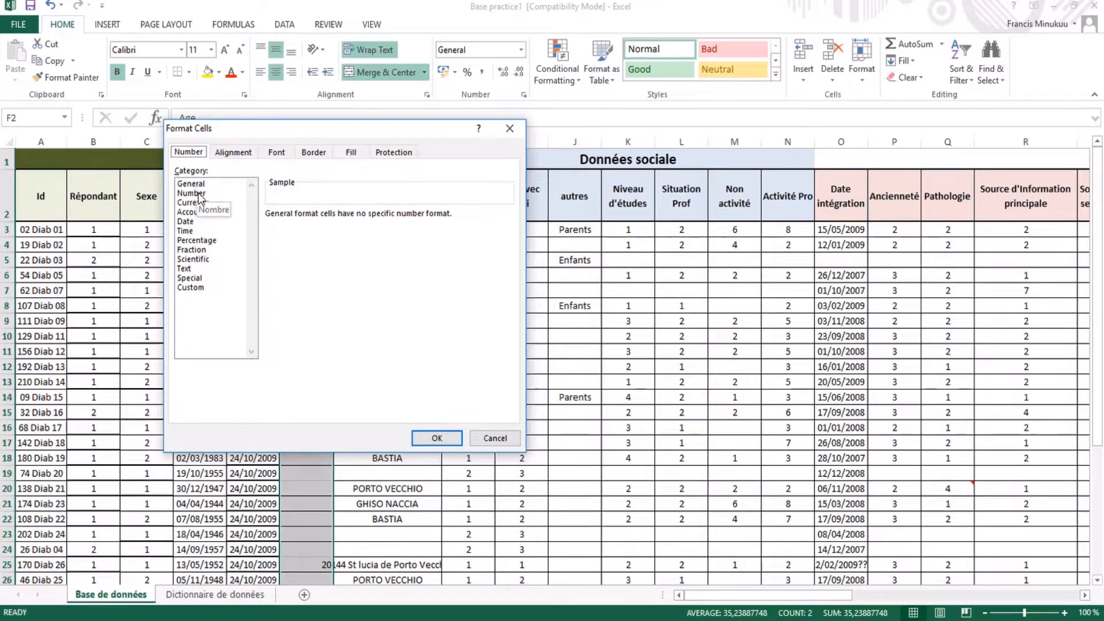
left_click(198, 193)
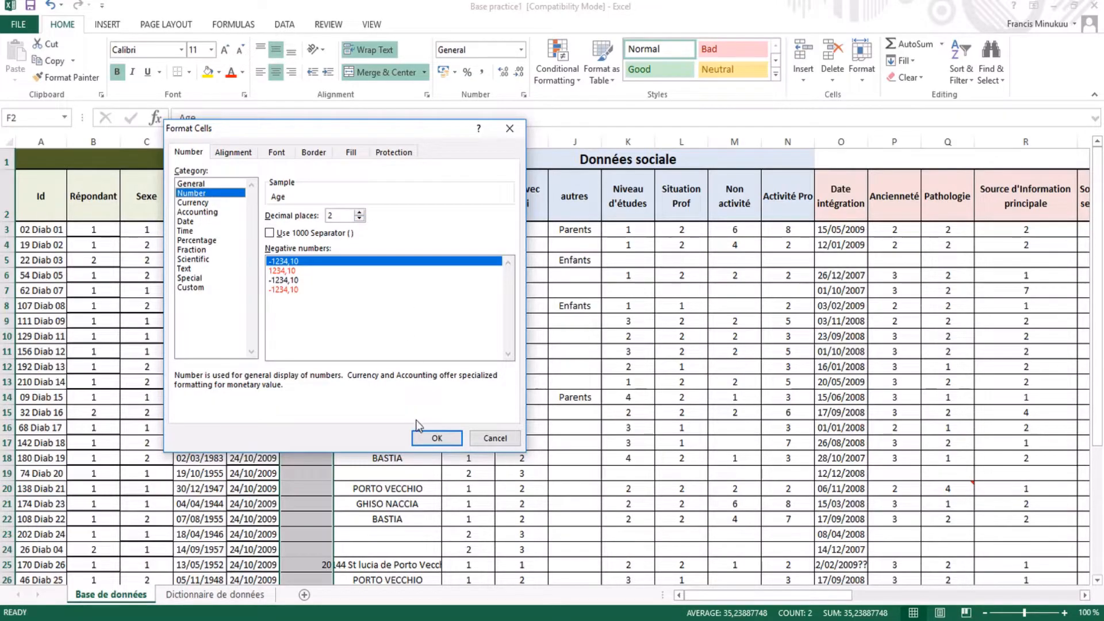
left_click(437, 439)
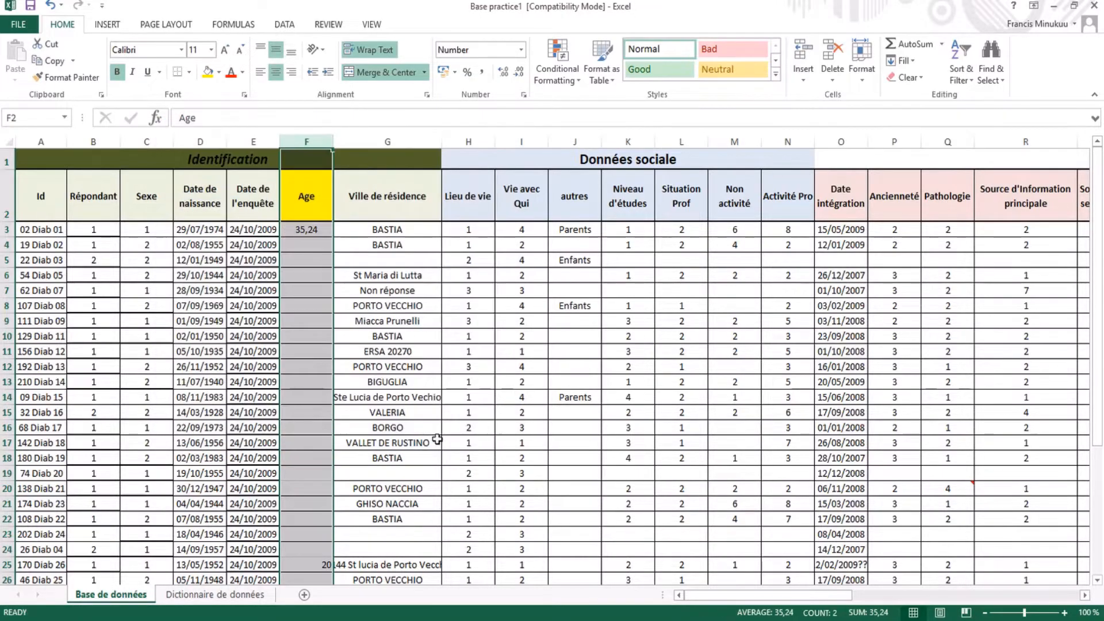
left_click(319, 245)
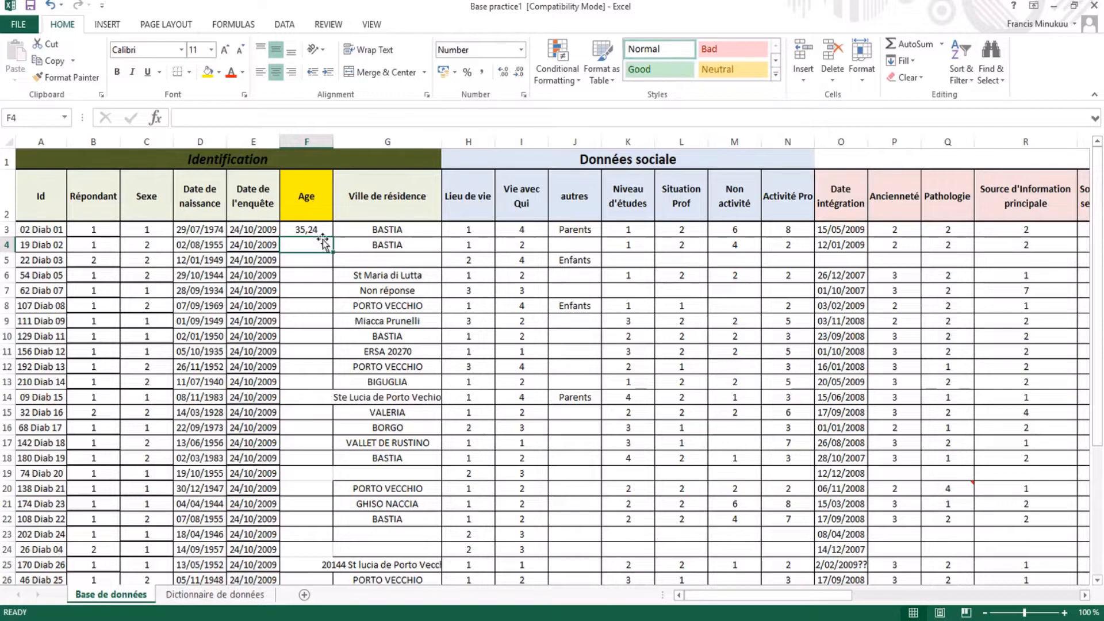
Fill the age formula from cell F3 down the Age column for all patients and check the filled rows.
left_click(319, 229)
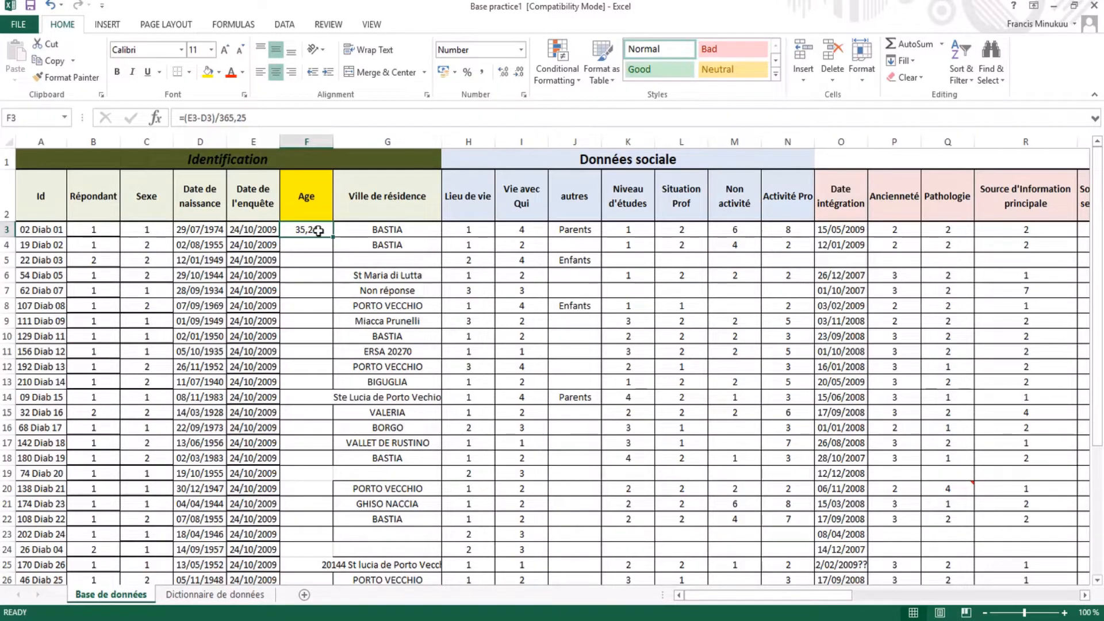
left_click(309, 242)
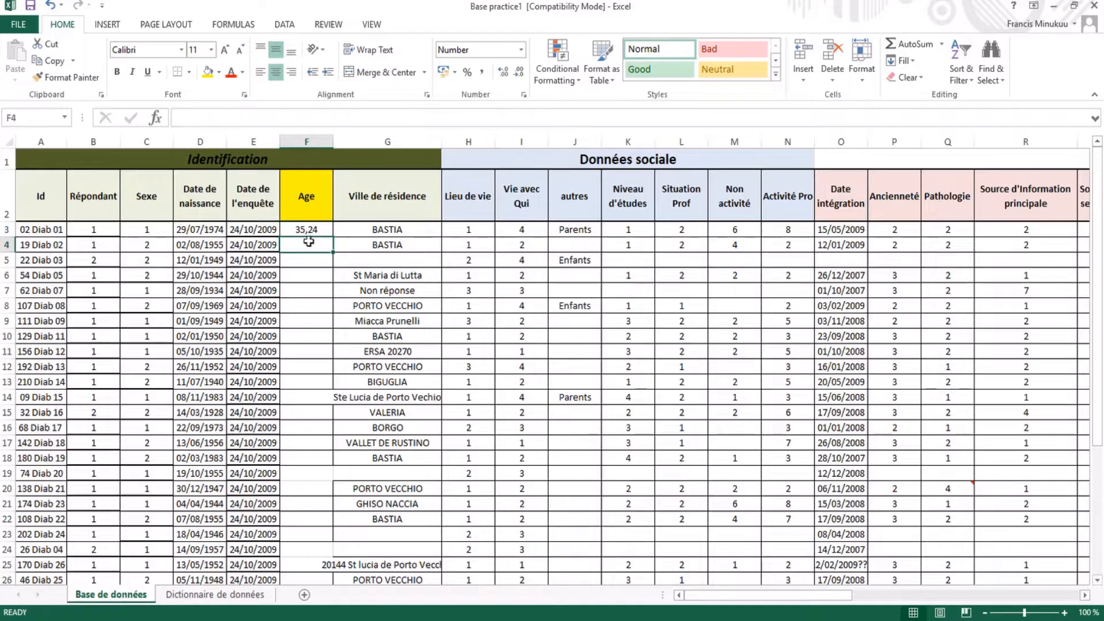
left_click(307, 228)
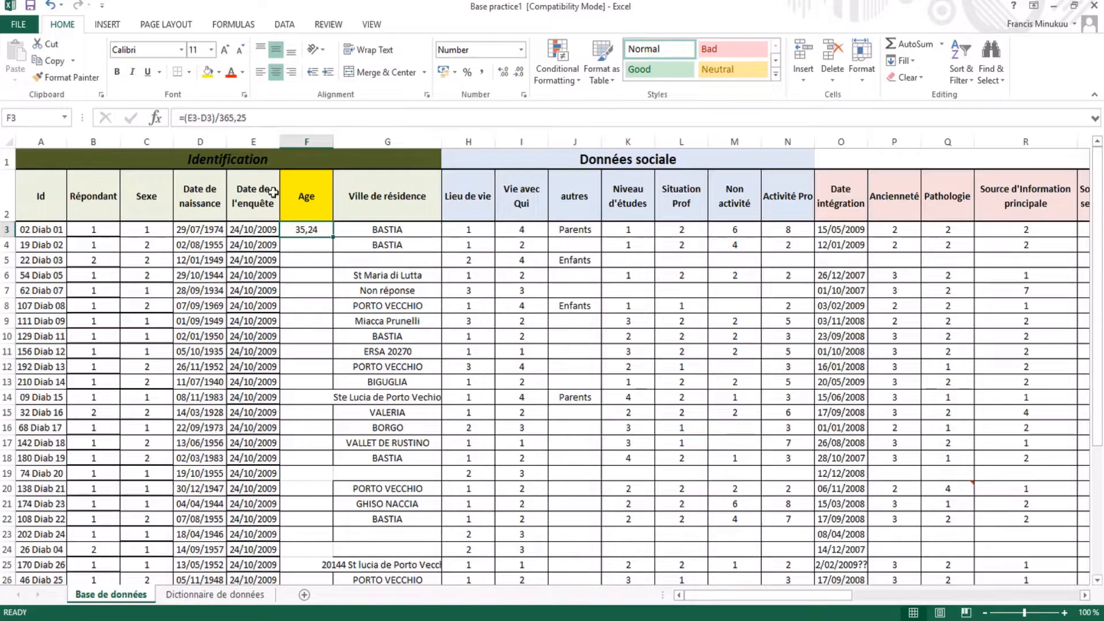
double_click(333, 236)
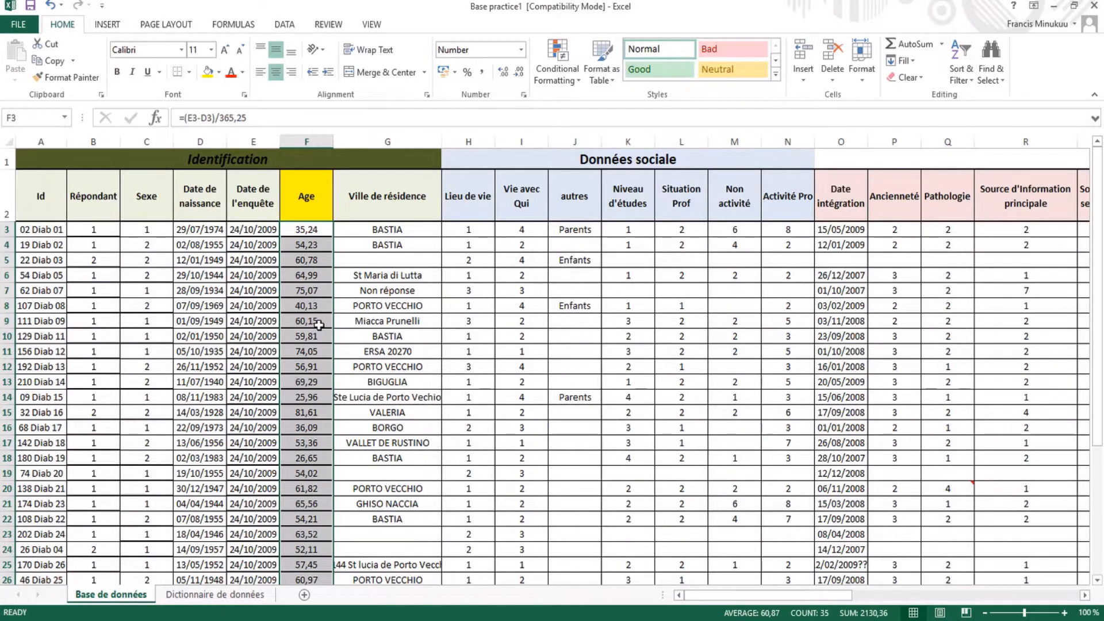
scroll(319, 325, "down", 3)
scroll(319, 324, "down", 1)
scroll(318, 325, "up", 4)
scroll(314, 282, "down", 1)
scroll(315, 283, "up", 1)
left_click(312, 242)
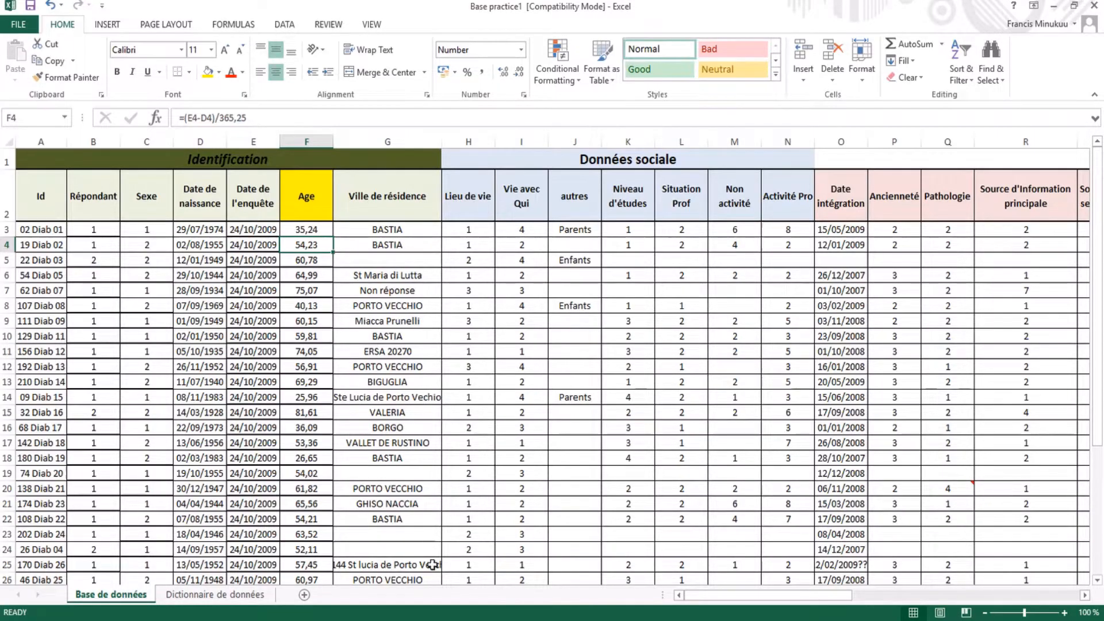
Switch to the Word document Plan du tutoriel and read the task Calculez l'IMC du patient.
mouse_move(524, 620)
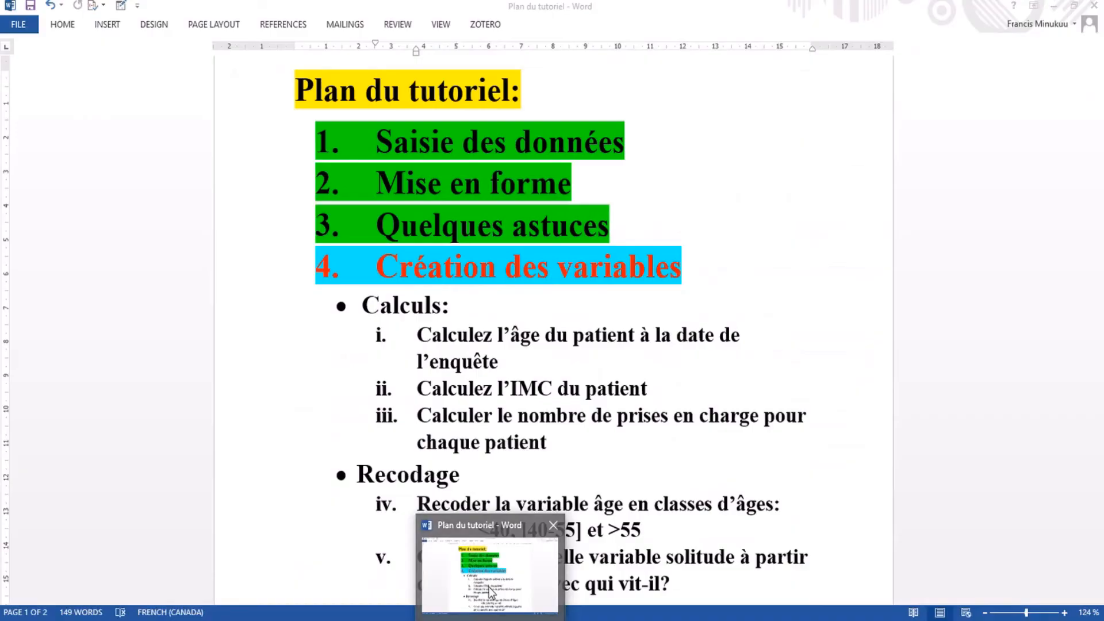
left_click(489, 586)
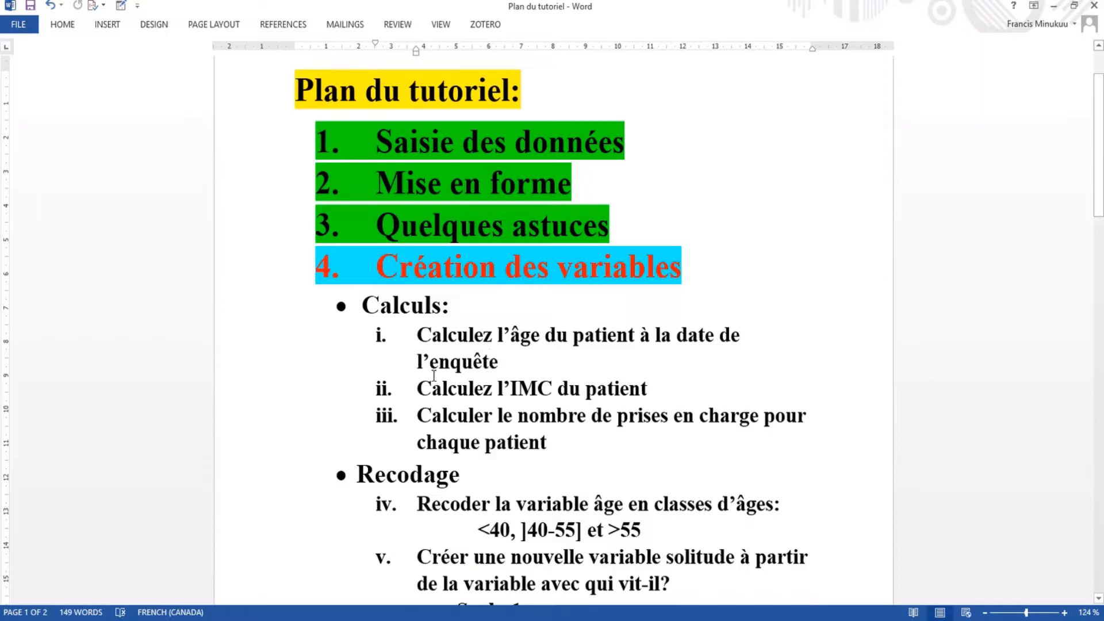
left_click_drag(426, 388, 621, 391)
left_click(620, 391)
Switch to the Excel workbook Base de données 2018 and insert a blank column between Taille and CHUTE.
mouse_move(490, 619)
mouse_move(523, 620)
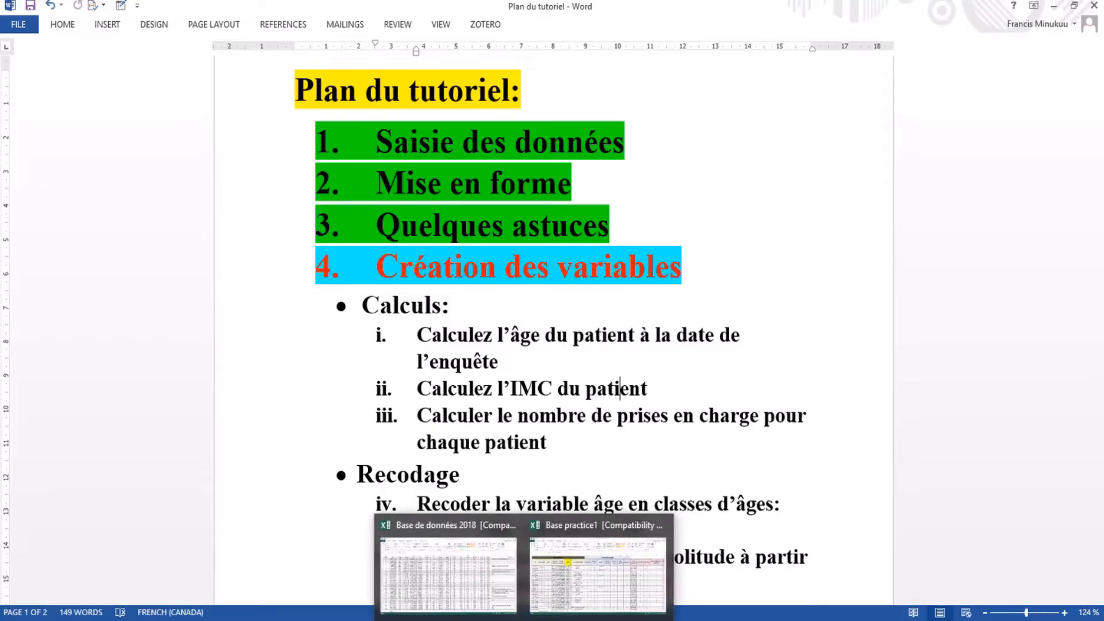
mouse_move(602, 583)
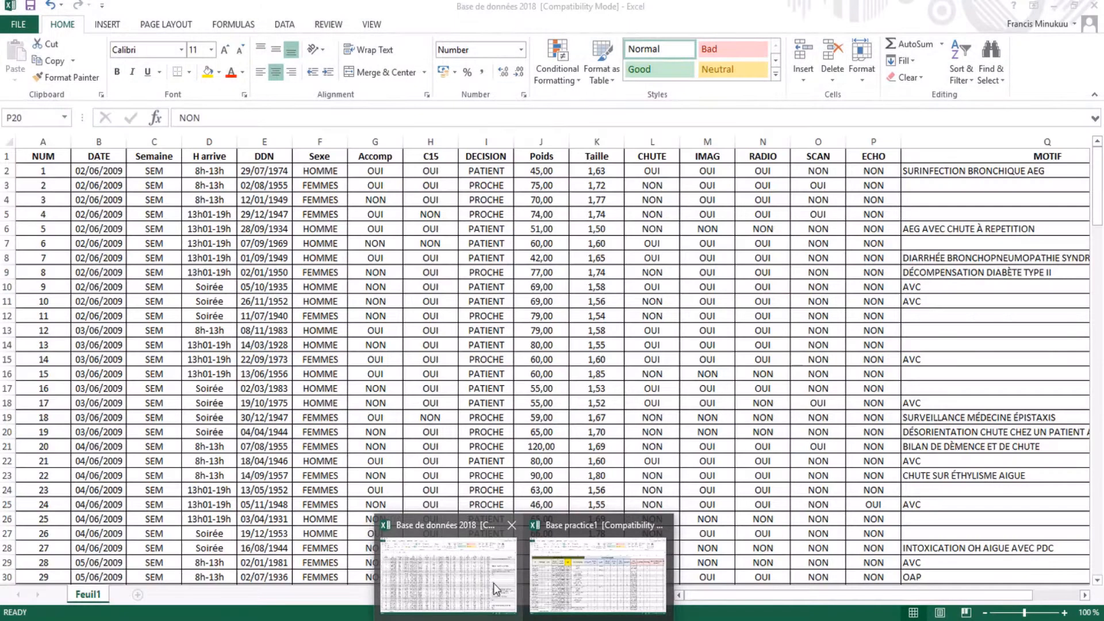
left_click(494, 583)
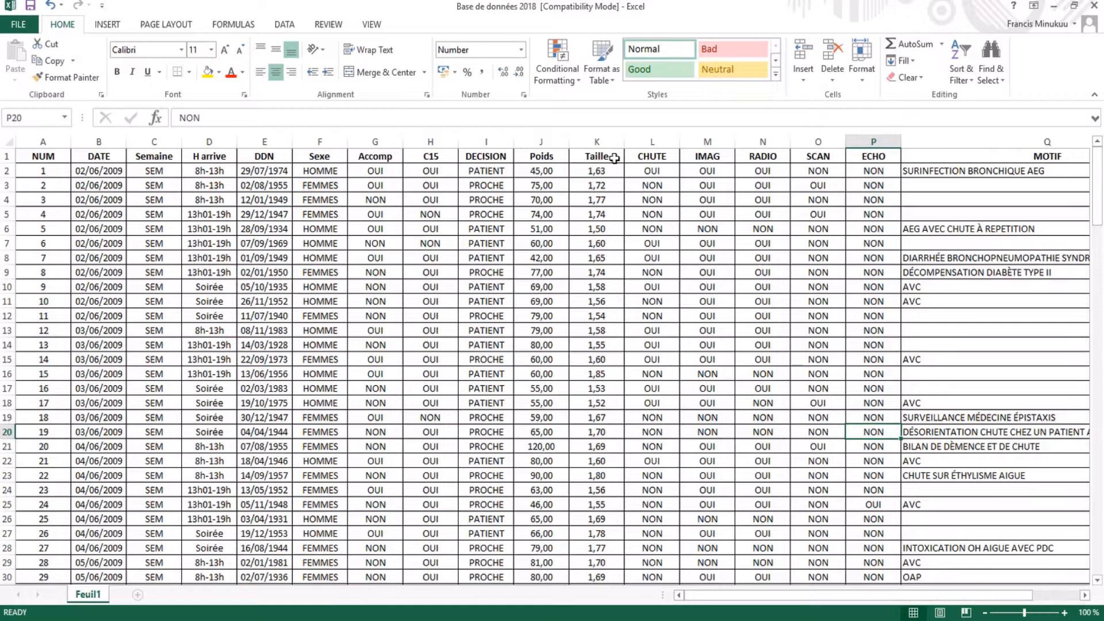
left_click(651, 141)
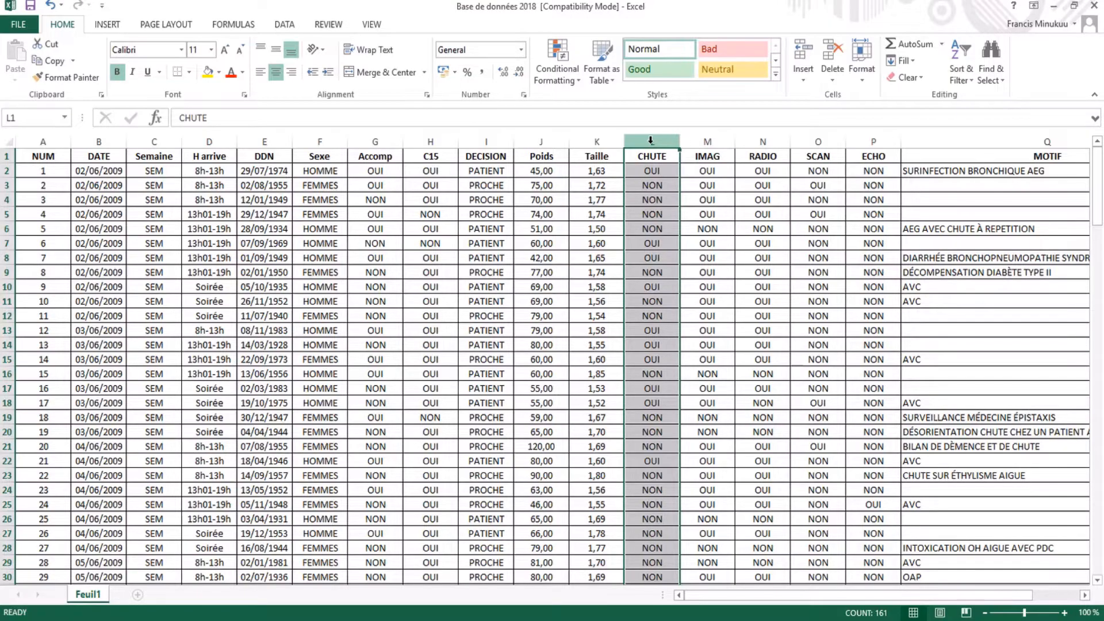
right_click(650, 140)
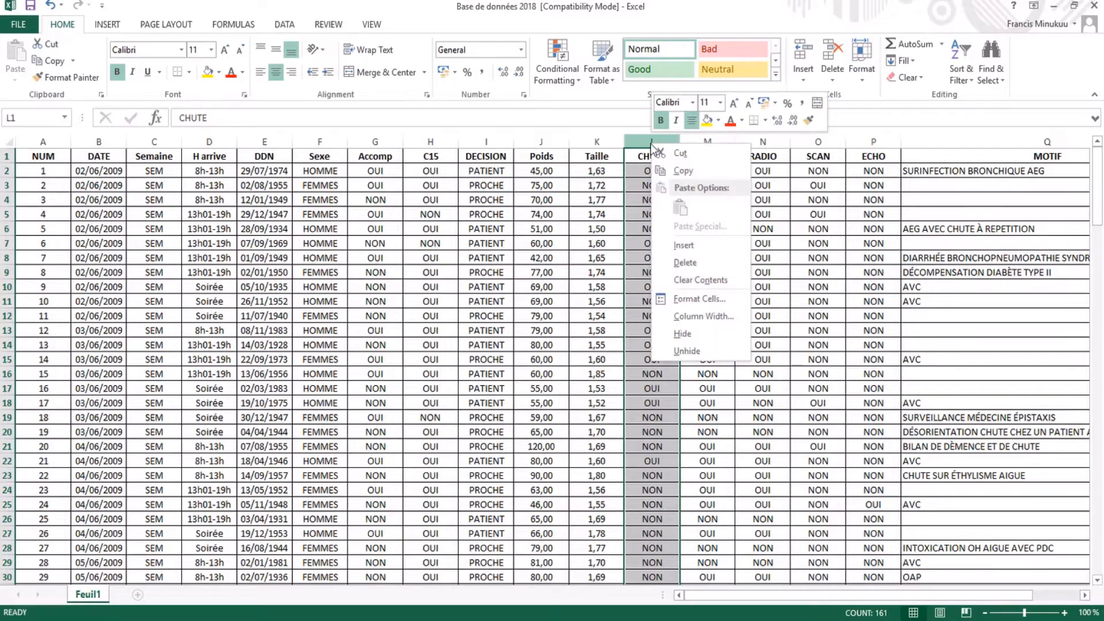
left_click(684, 245)
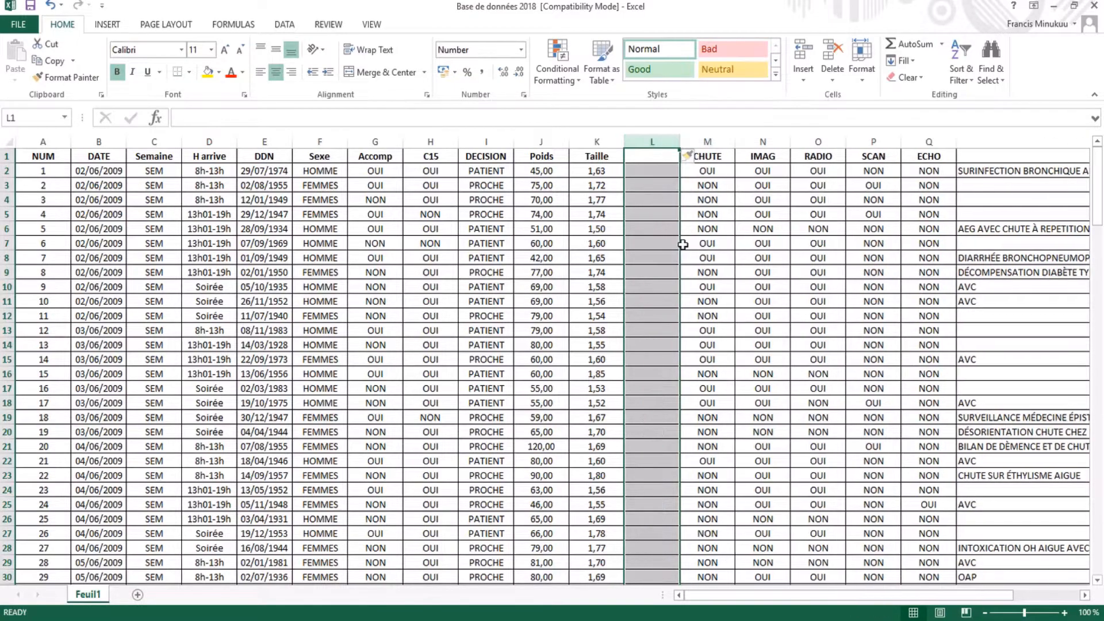
Enter the header IMC in cell L1 of the new column and fill that cell yellow.
left_click(650, 156)
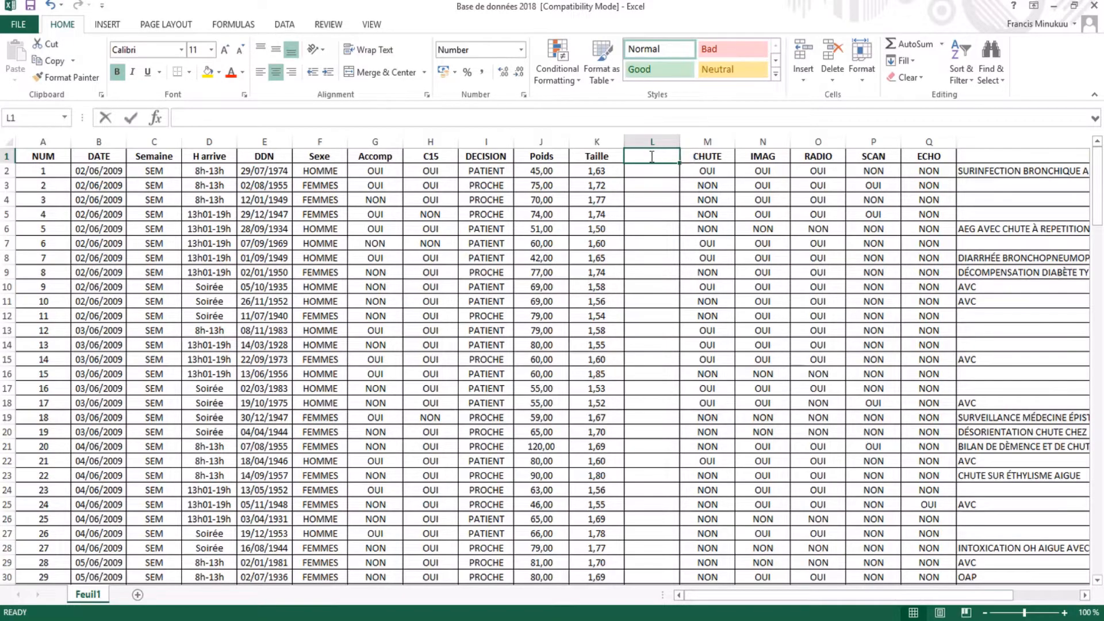
type("IMC")
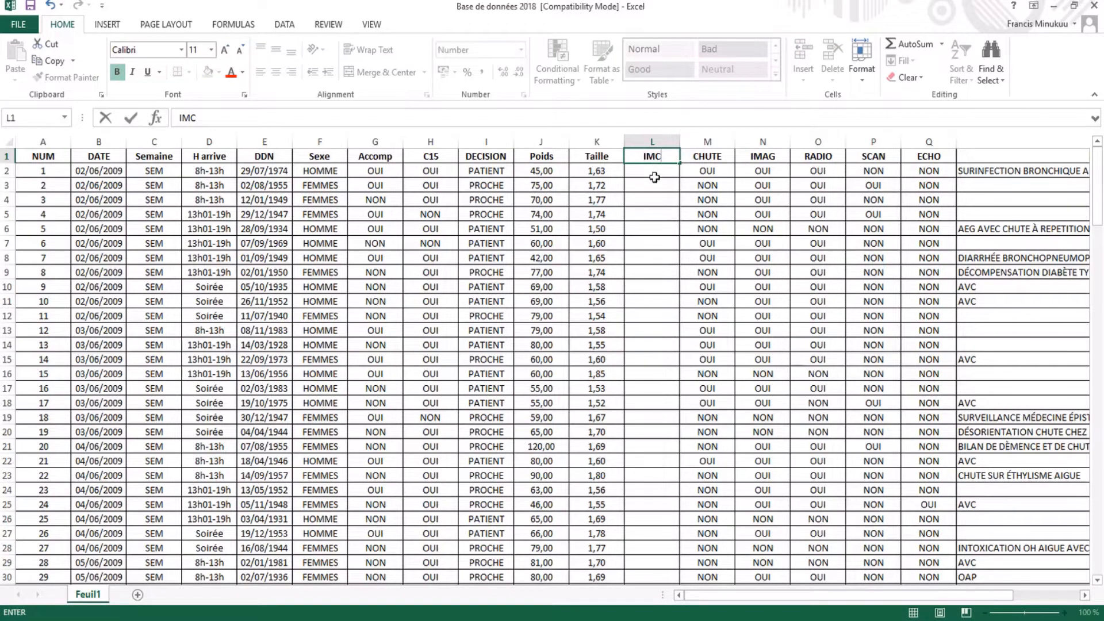
key("Return")
left_click(651, 156)
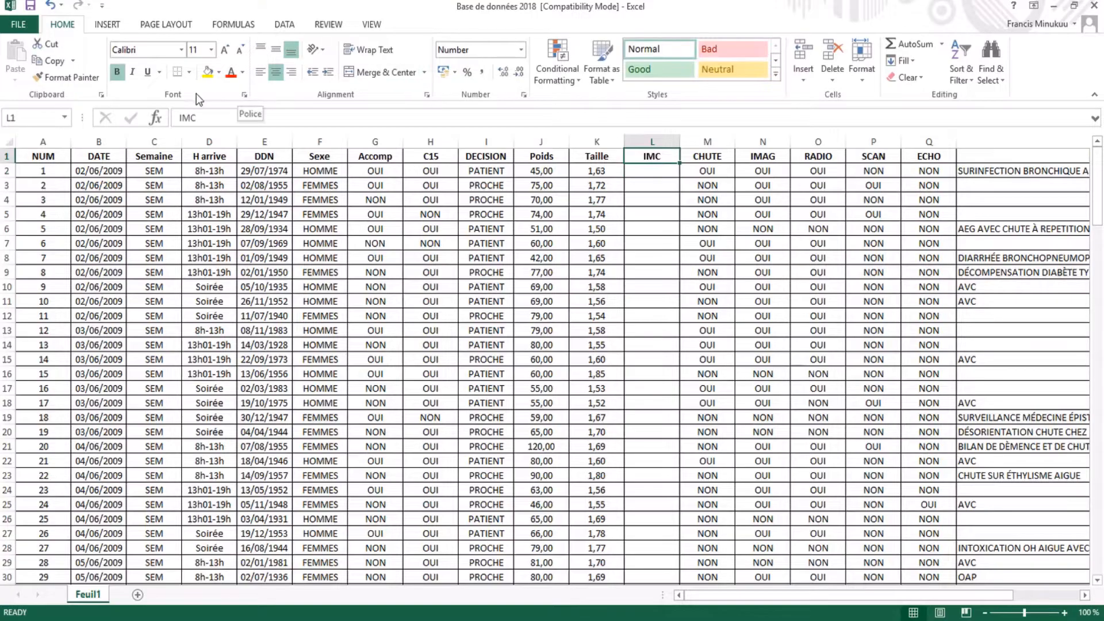
left_click(208, 72)
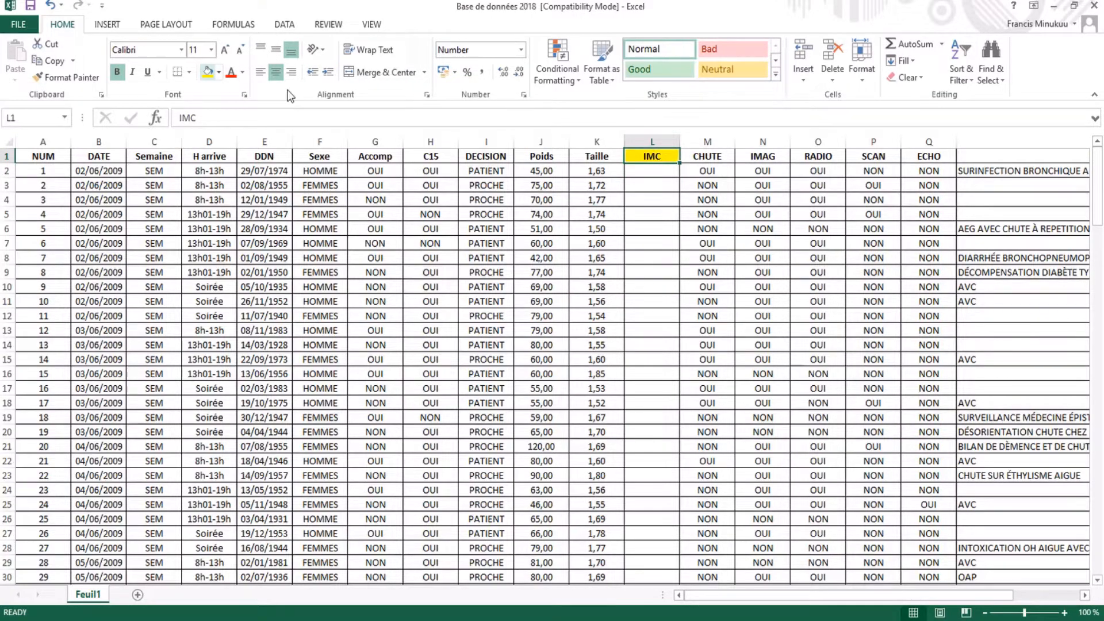
Calculate the first patient's IMC in cell L2 with the formula =J2/(K2*K2) and fill it down the column for all patients.
left_click(657, 170)
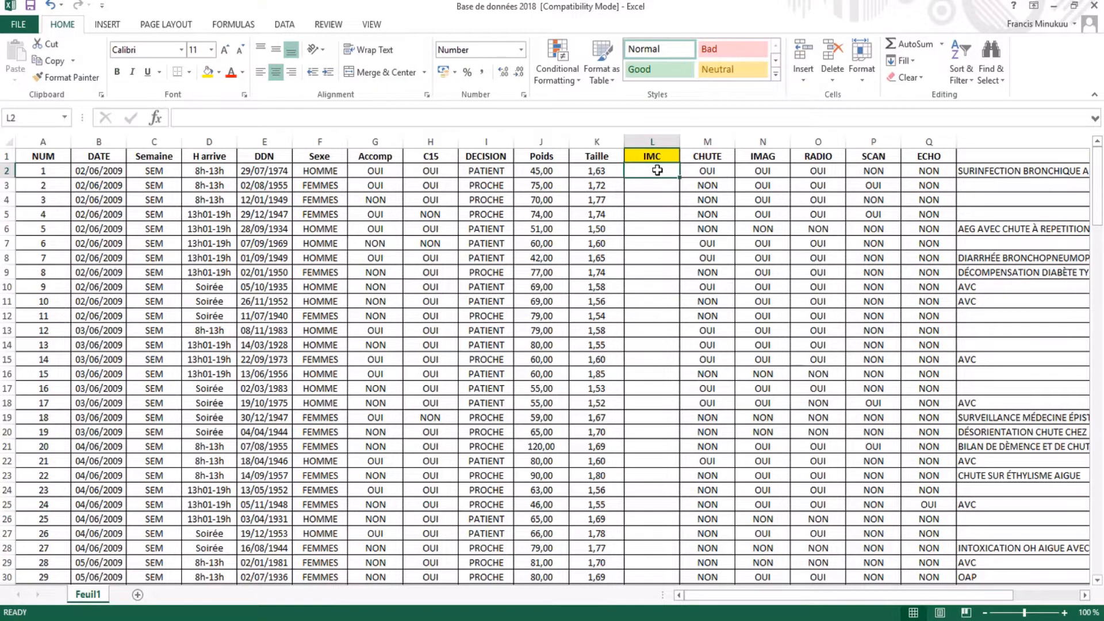
type("=")
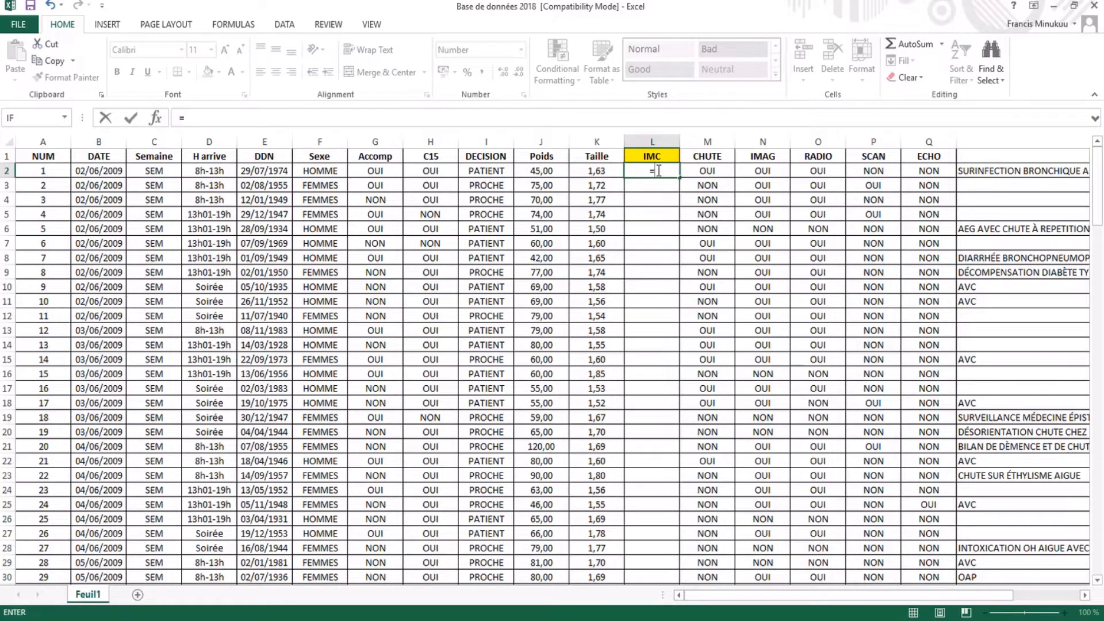
left_click(555, 171)
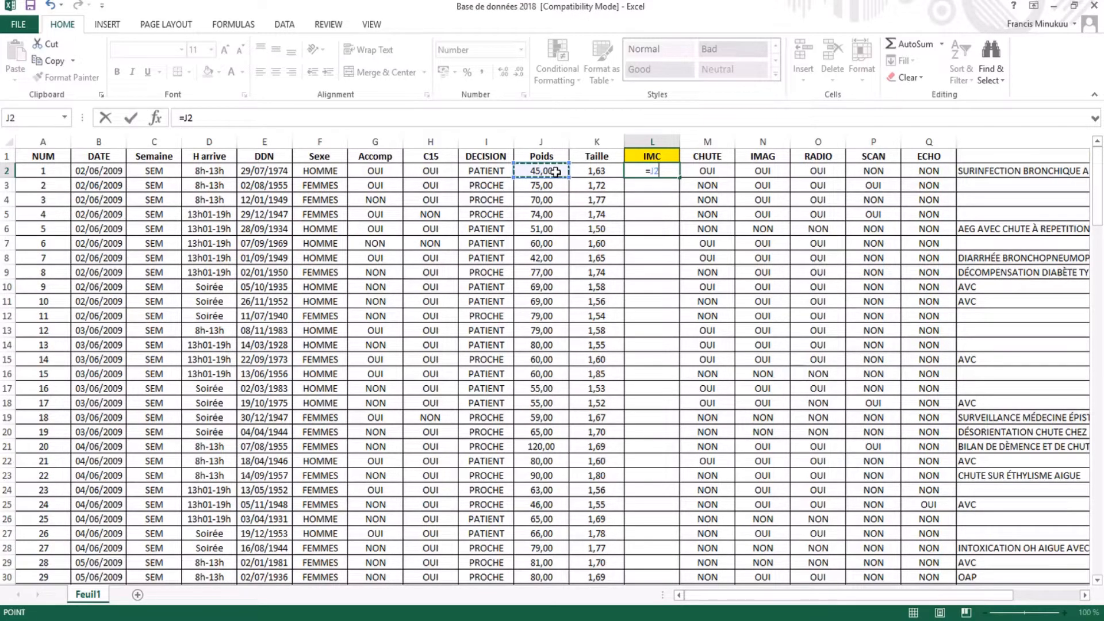
type("/")
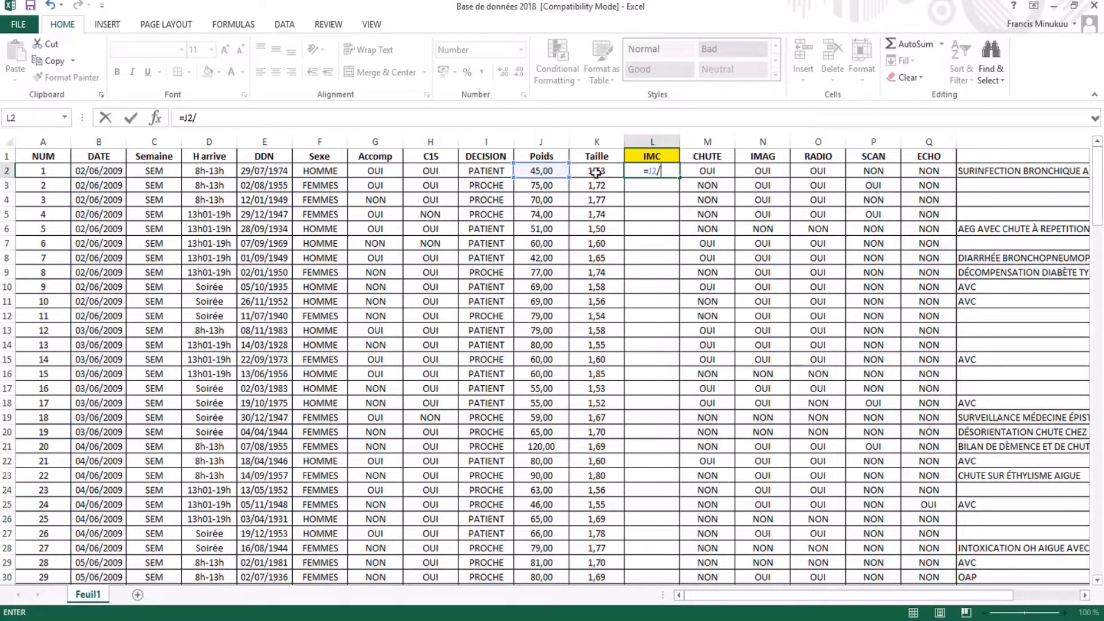
type("(")
left_click(595, 172)
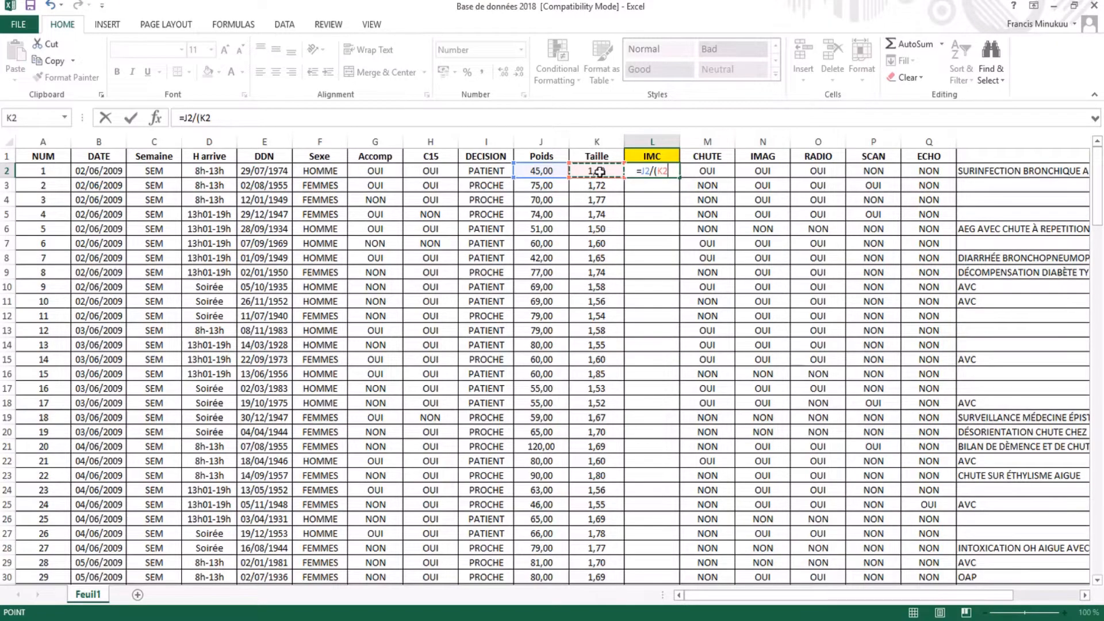
type("*")
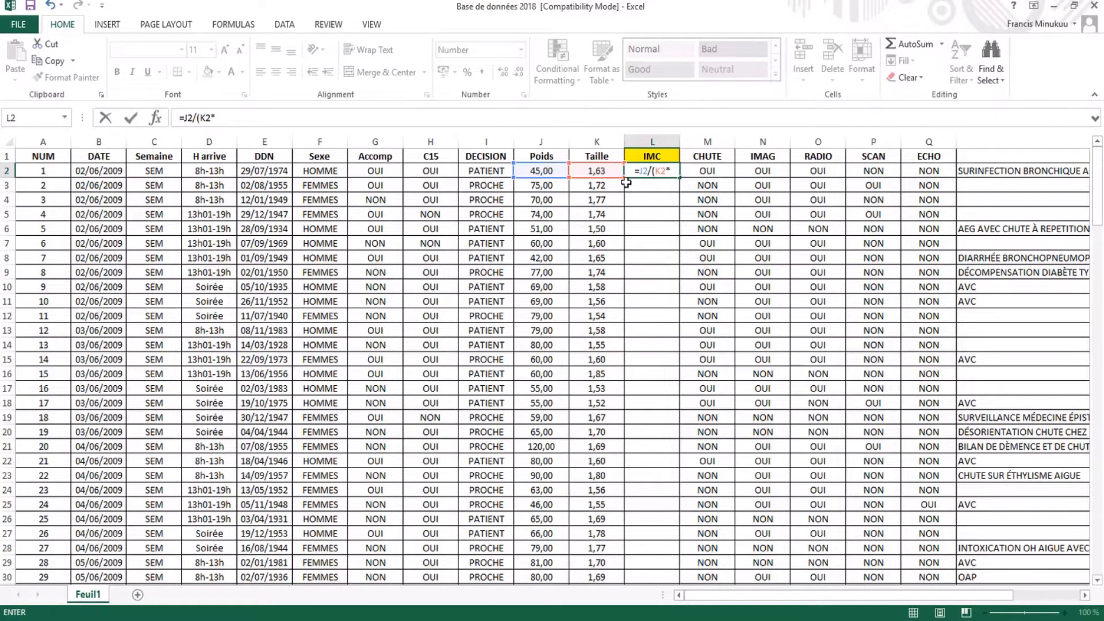
left_click(602, 170)
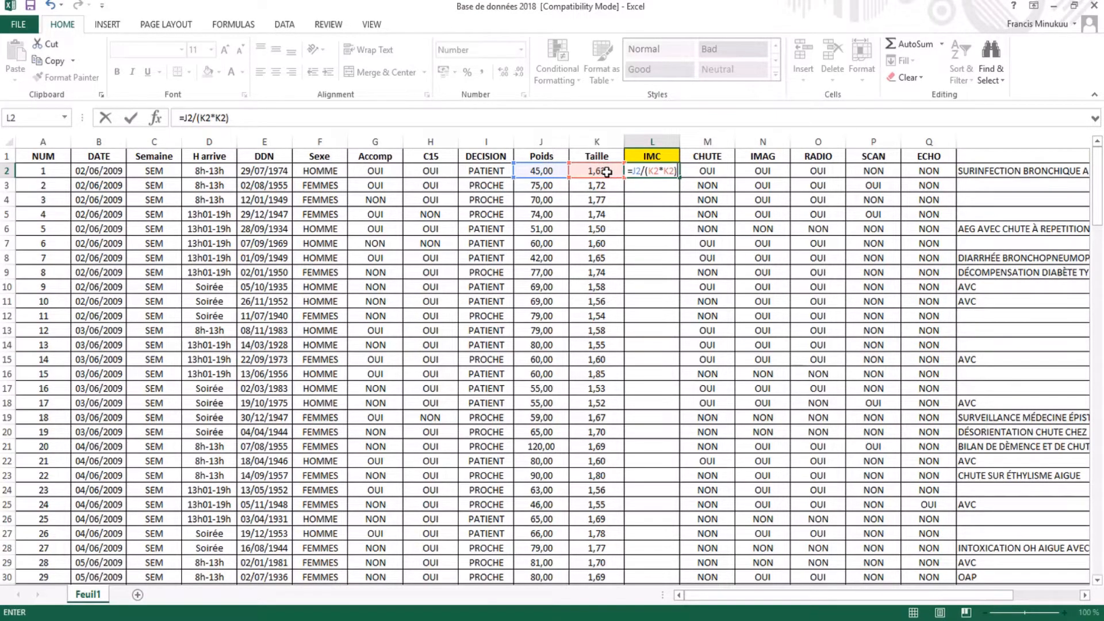
key("Return")
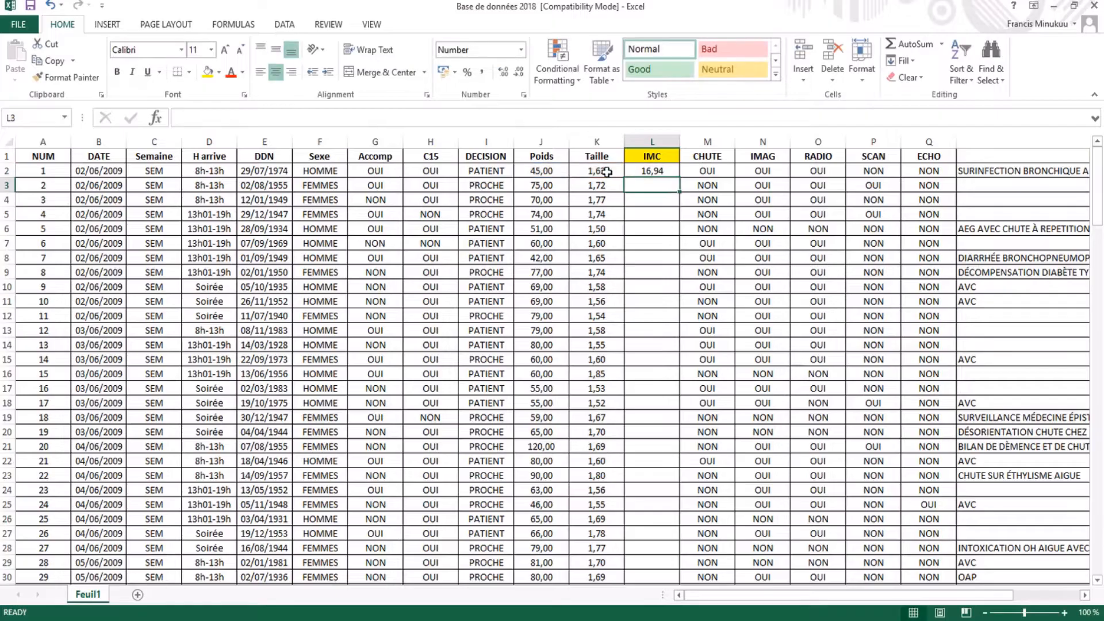
left_click(650, 172)
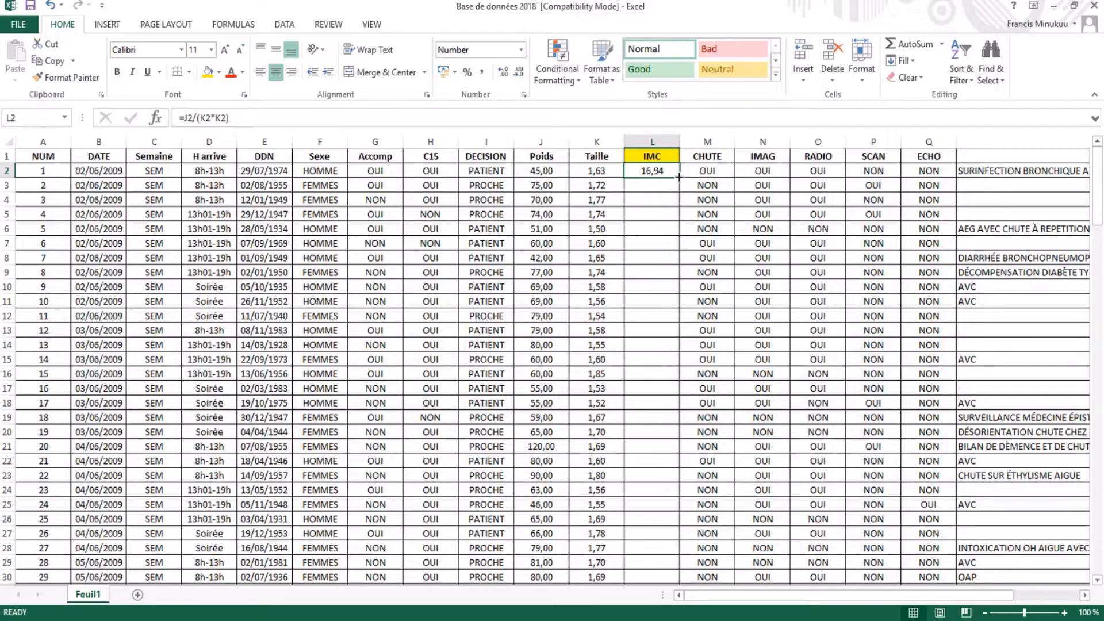
double_click(679, 177)
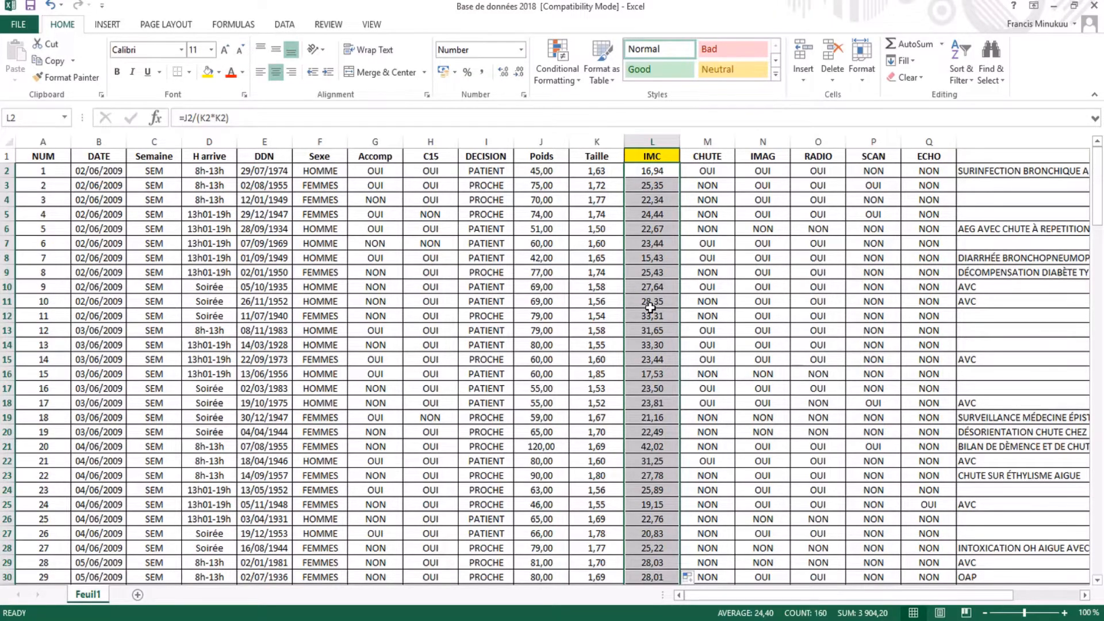
Review the calculated IMC values down column L and return to the first patient's result in cell L2.
scroll(651, 308, "down", 11)
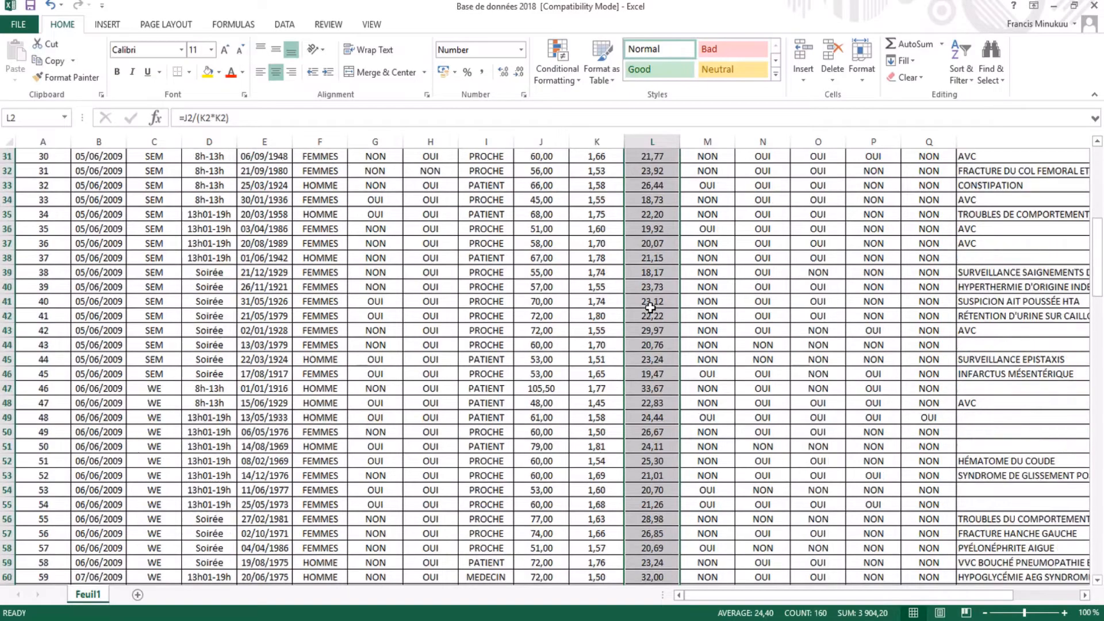
scroll(650, 308, "down", 9)
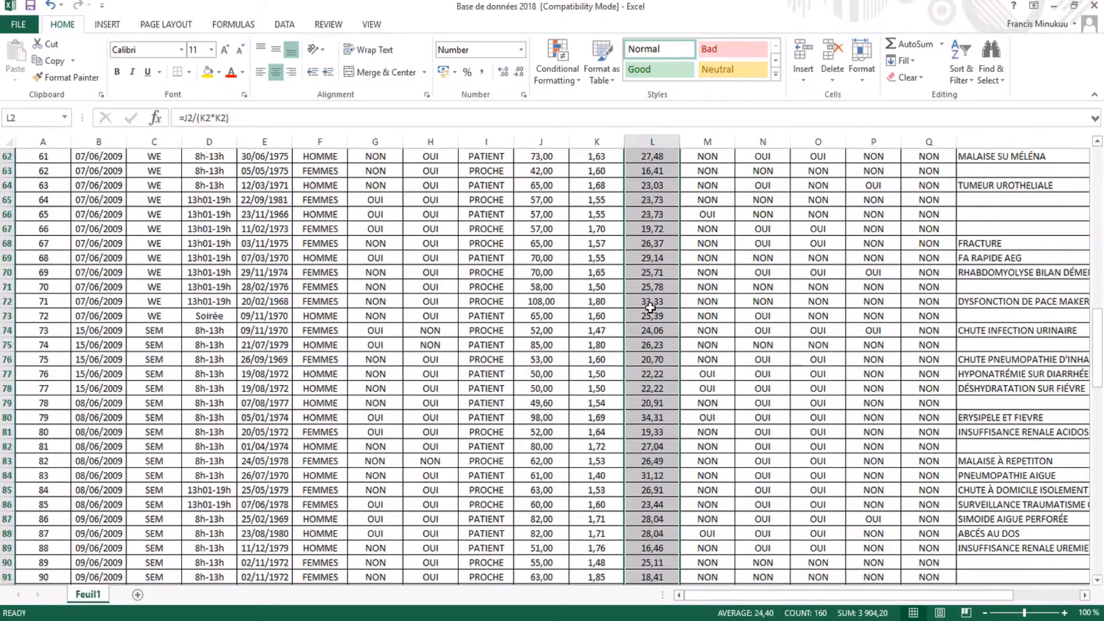
scroll(650, 307, "down", 5)
scroll(650, 308, "up", 8)
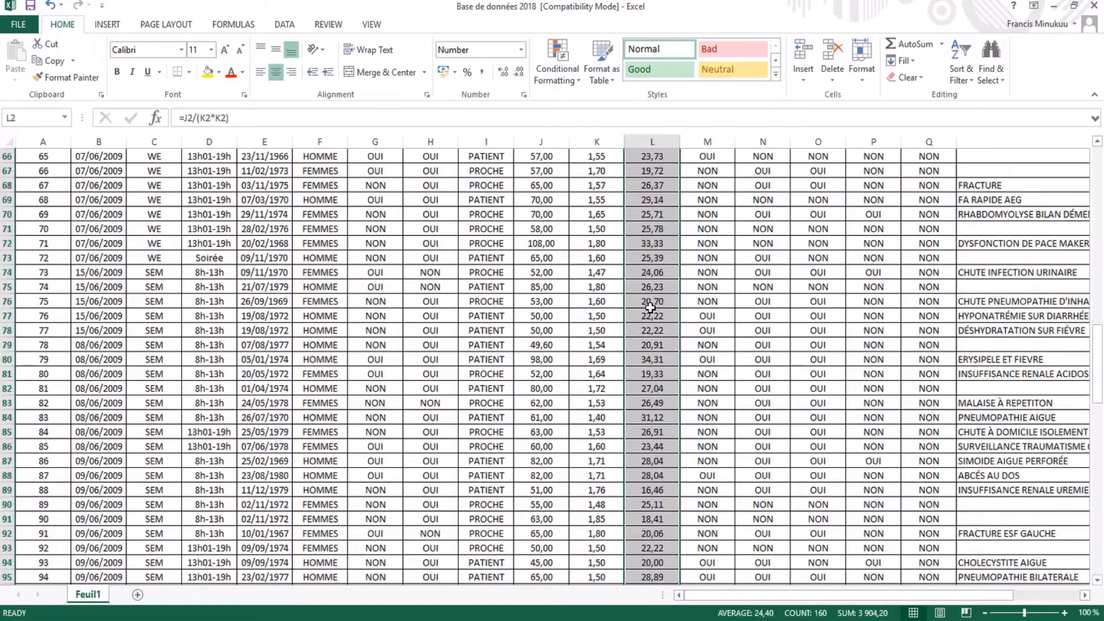
scroll(650, 308, "up", 14)
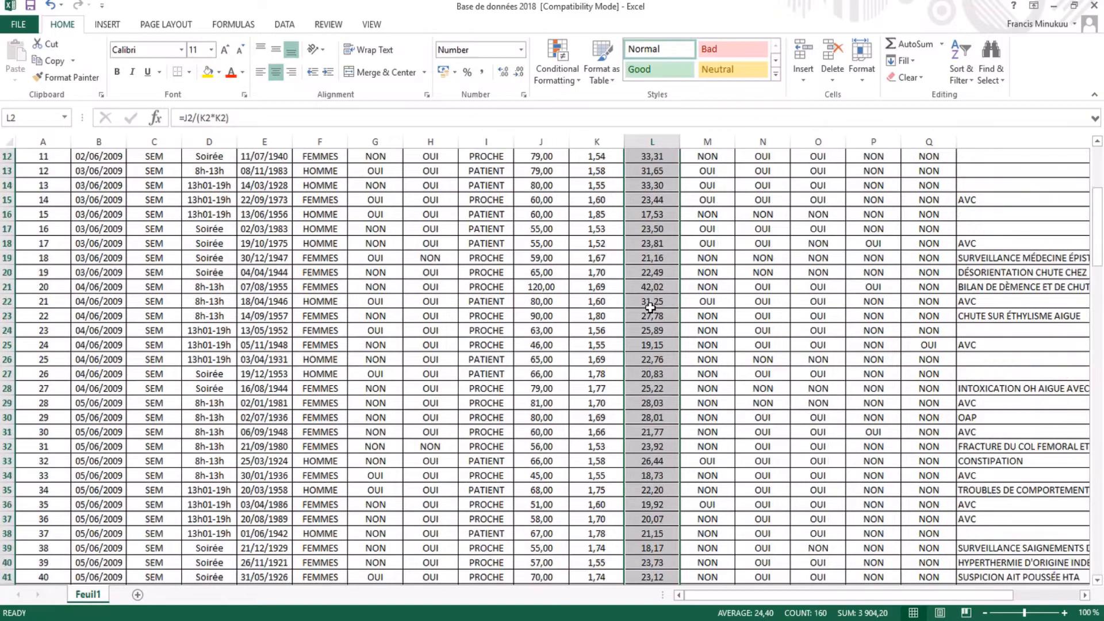
scroll(650, 308, "up", 4)
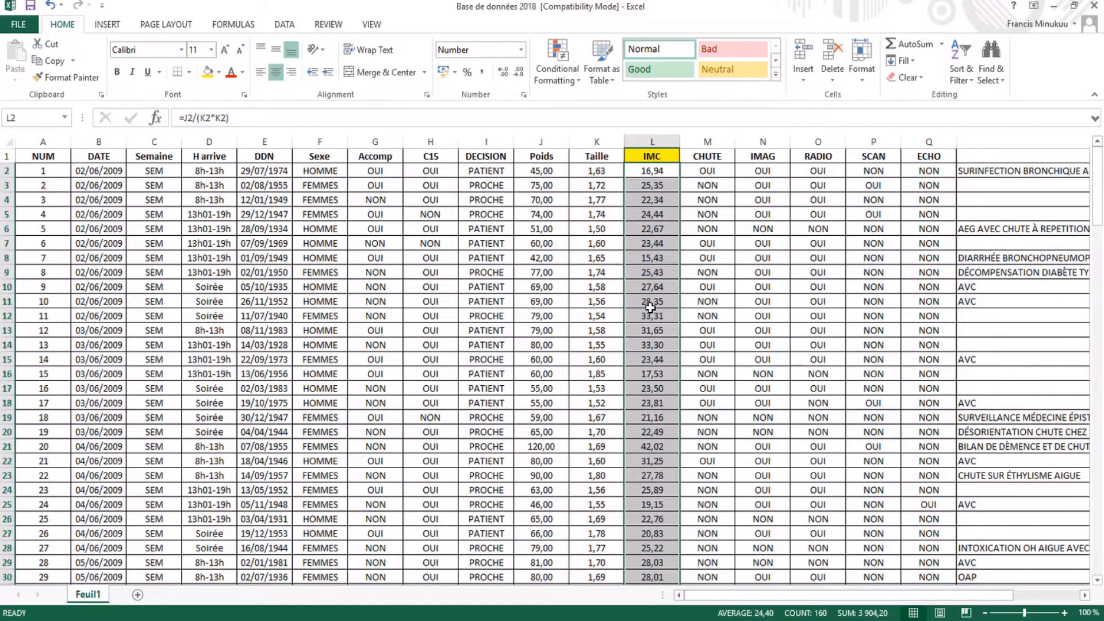
left_click(648, 170)
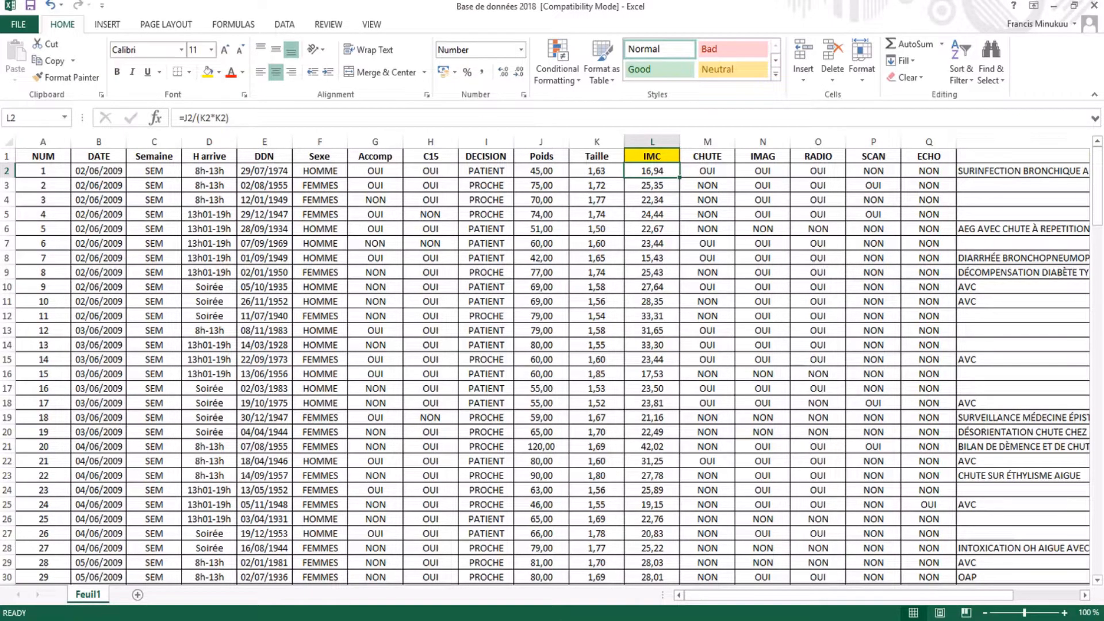
Switch to the Word document Plan du tutoriel and highlight tasks i (âge du patient) and ii (IMC du patient) in yellow.
mouse_move(495, 615)
left_click(500, 575)
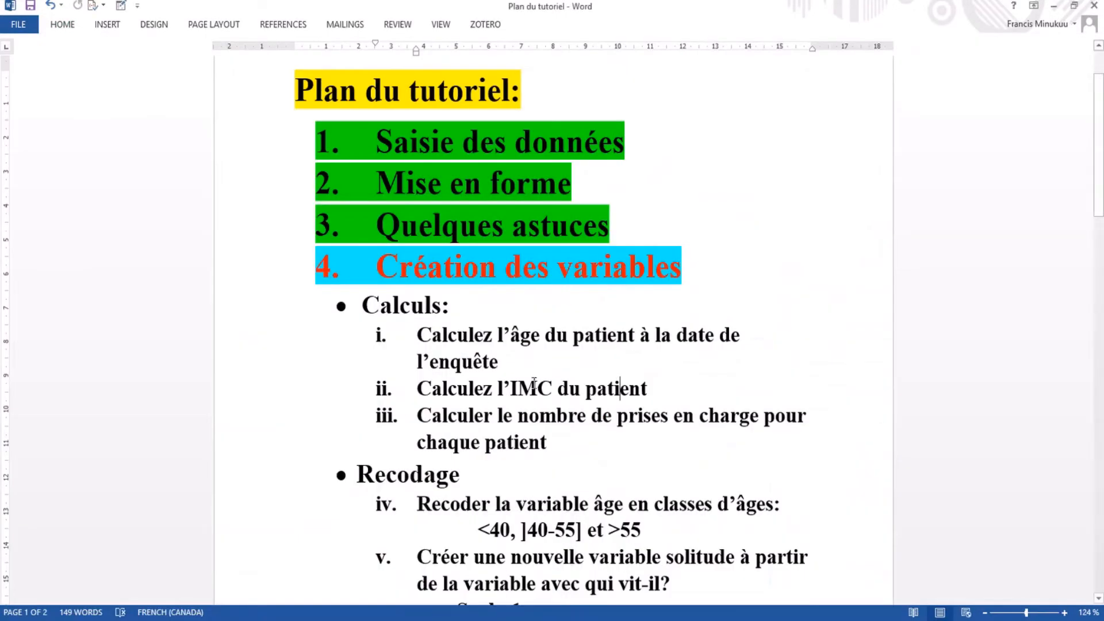
triple_click(501, 364)
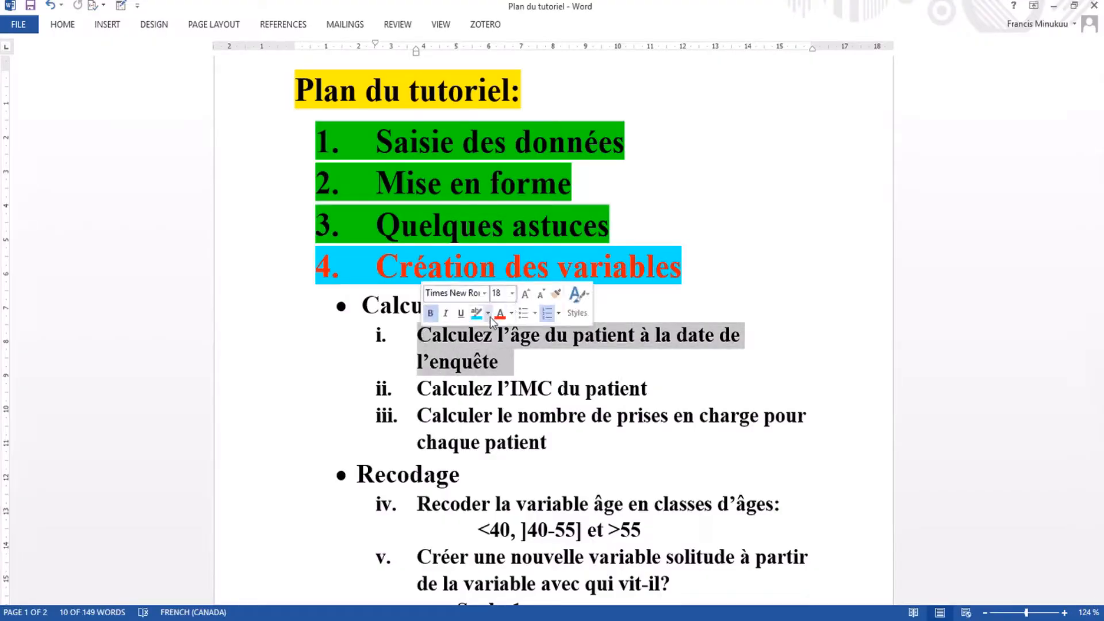
left_click(488, 316)
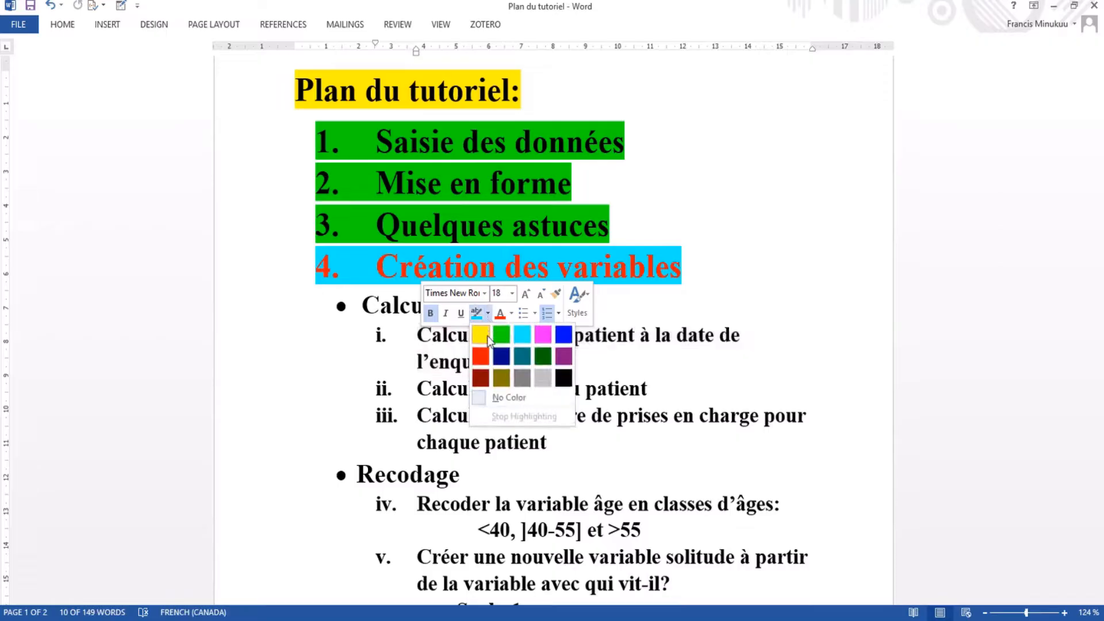
left_click(489, 342)
key("Left")
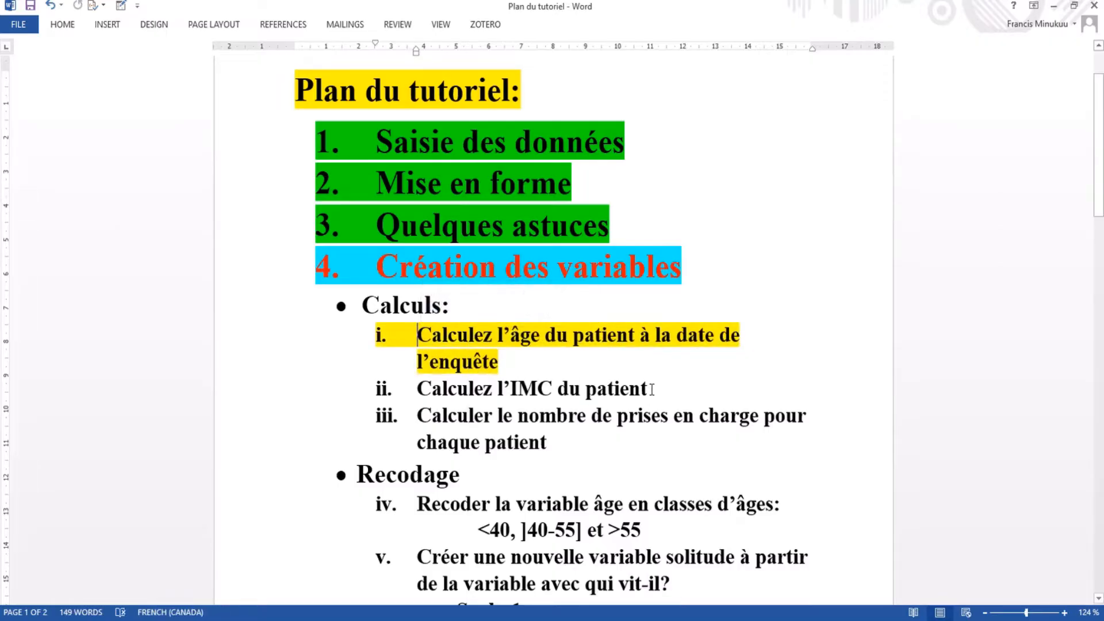
left_click_drag(652, 389, 417, 389)
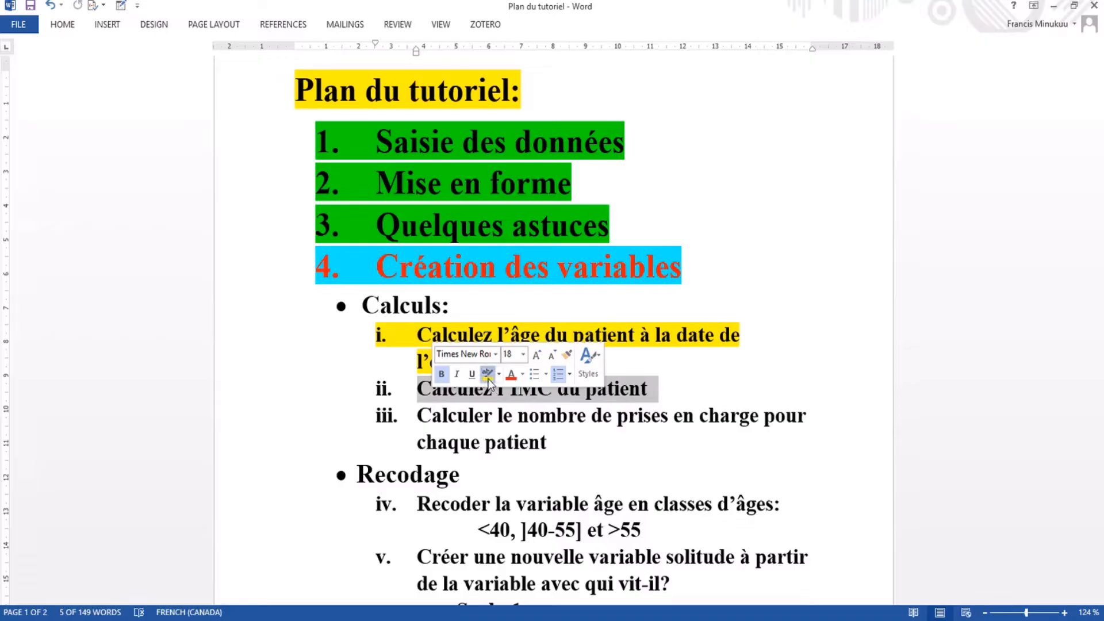
left_click(487, 374)
key("Left")
scroll(558, 437, "down", 3)
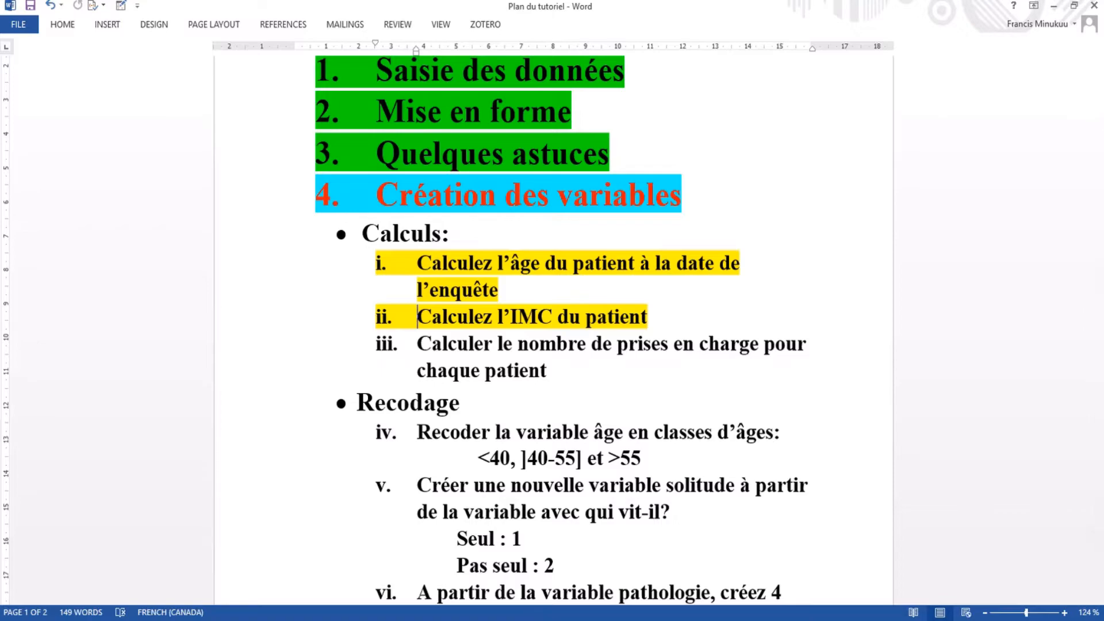
Switch to the Excel workbook Base practice1 and insert a blank column between ConultSSoc and Délai Réponse.
mouse_move(602, 585)
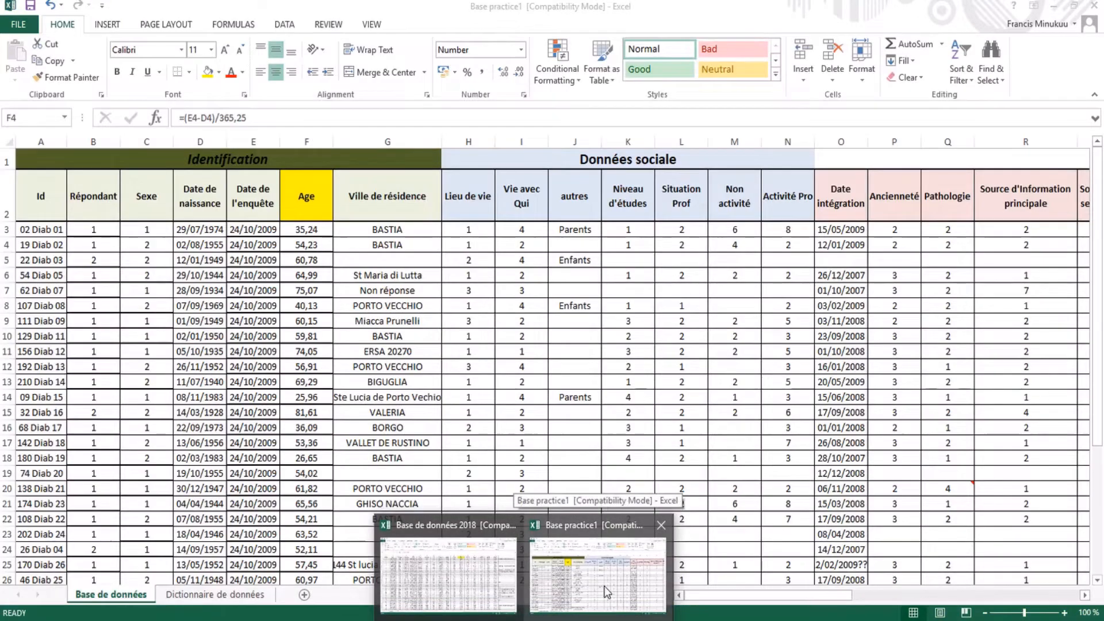
left_click(604, 590)
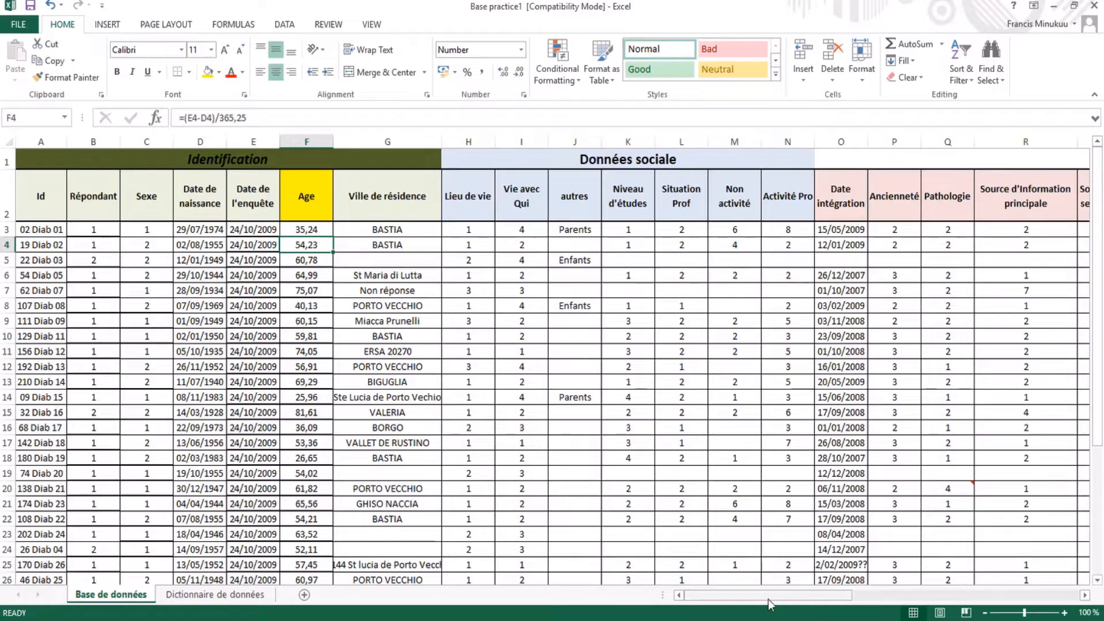
left_click_drag(768, 599, 1034, 599)
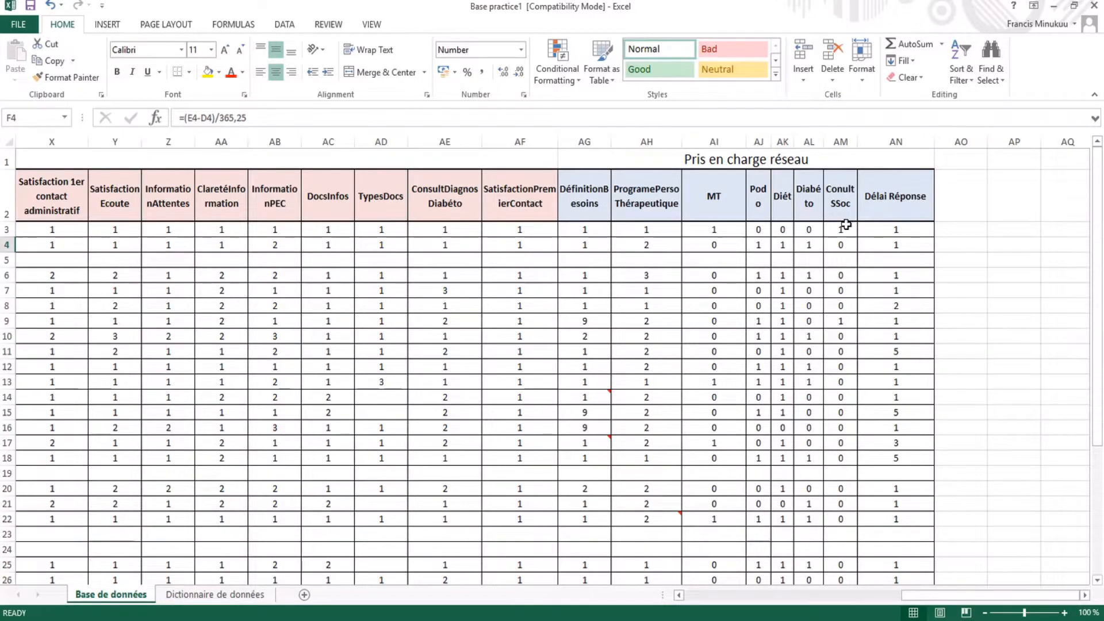
left_click(894, 141)
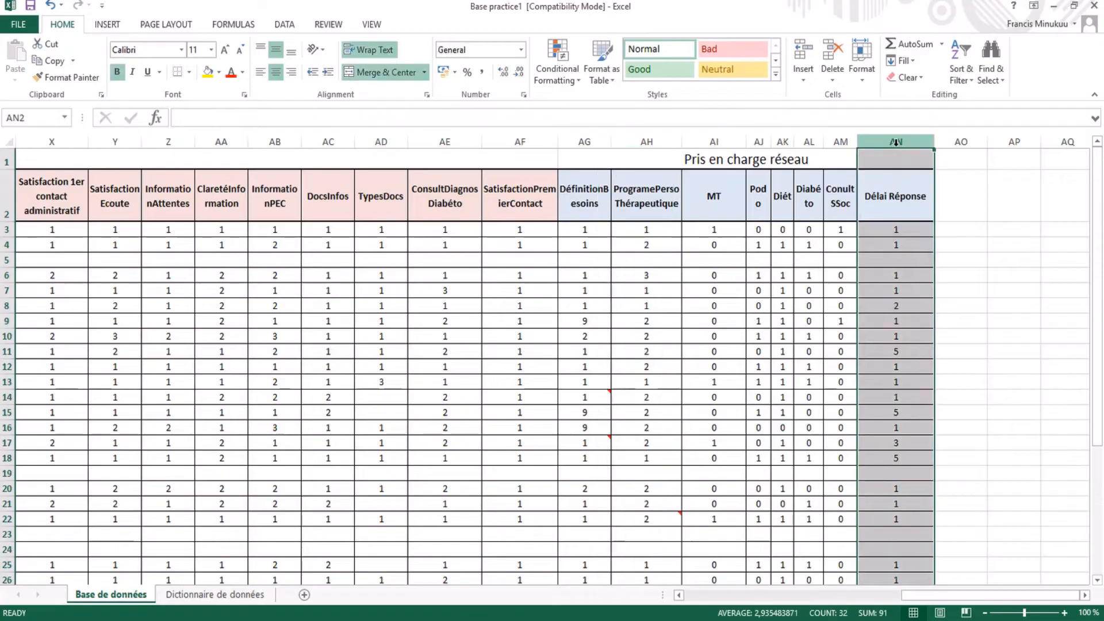
right_click(895, 141)
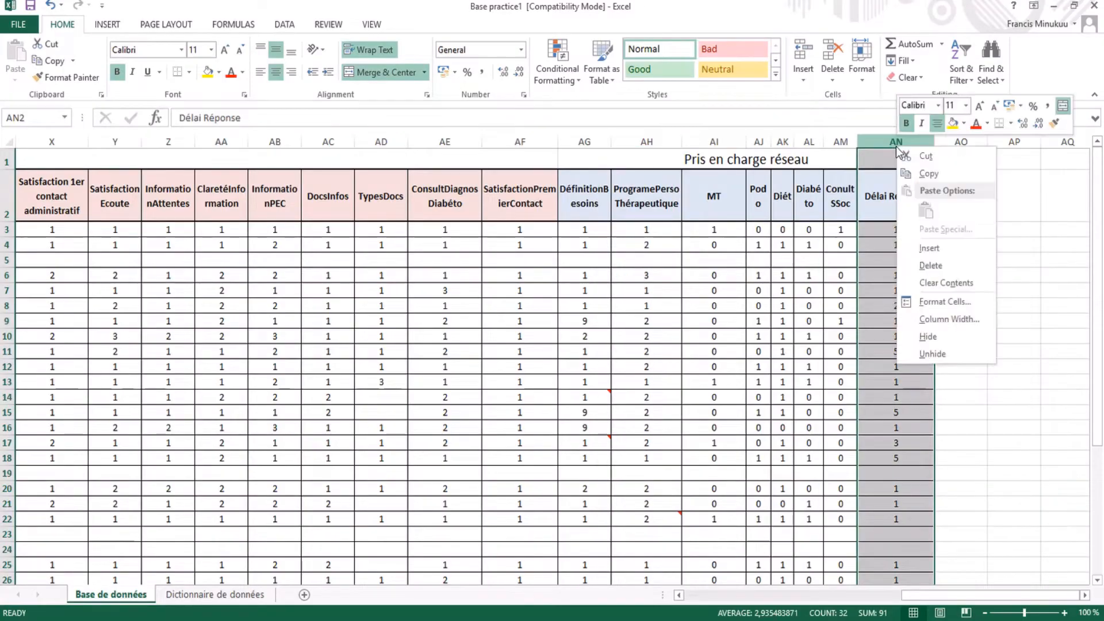
left_click(929, 248)
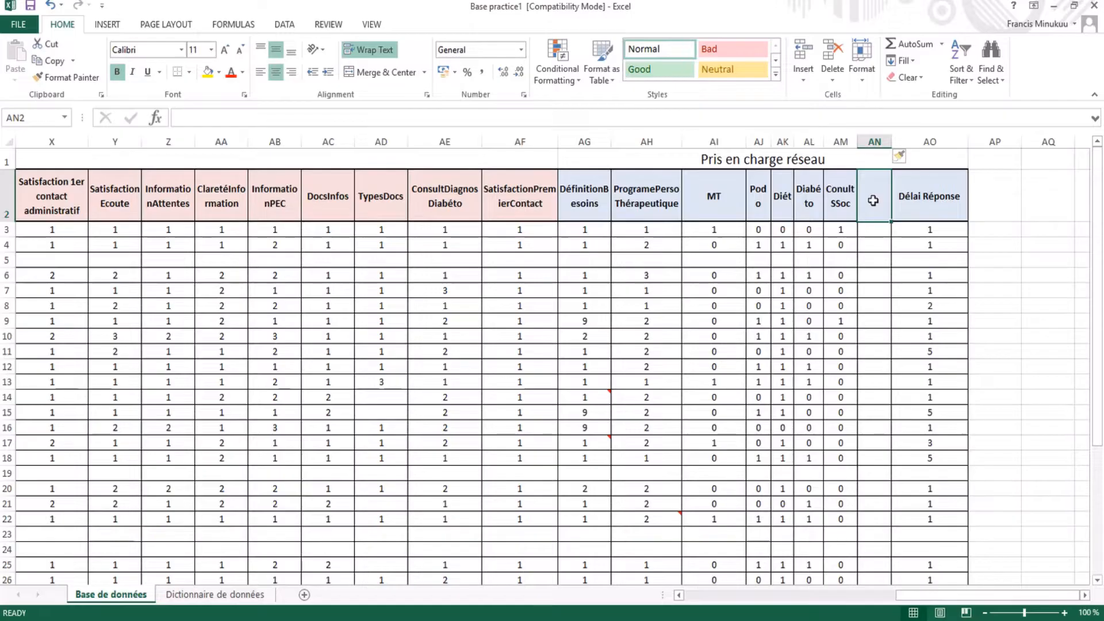
Enter the header Nombre de prise en charge in cell AN2 and widen column AN until the header fits on two lines.
type("N")
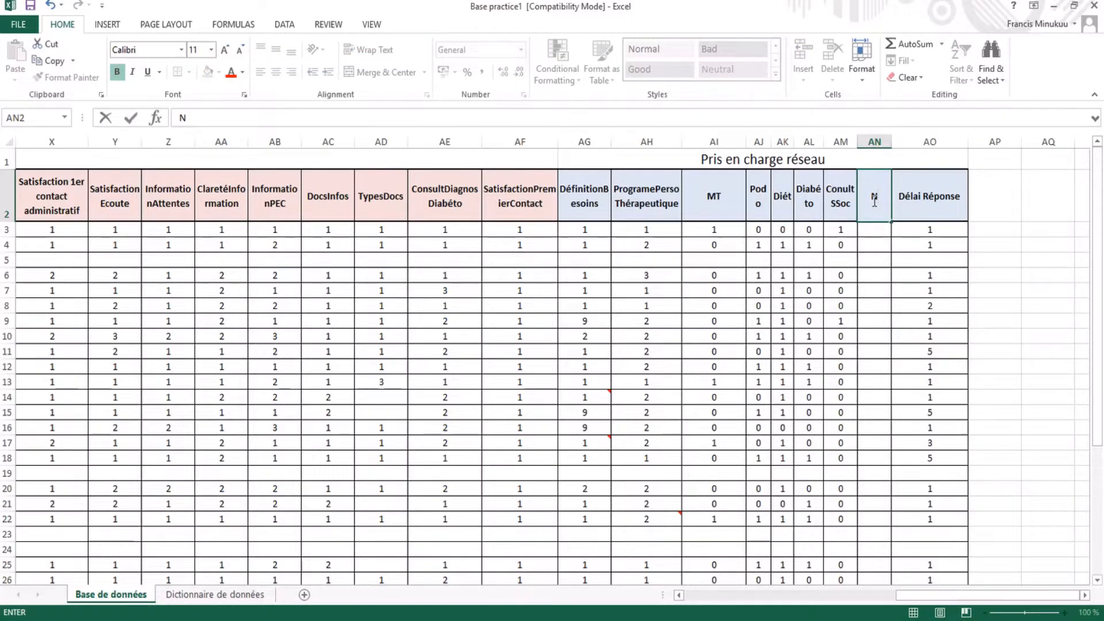
type("um")
key("BackSpace")
key("BackSpace")
type("ombre de")
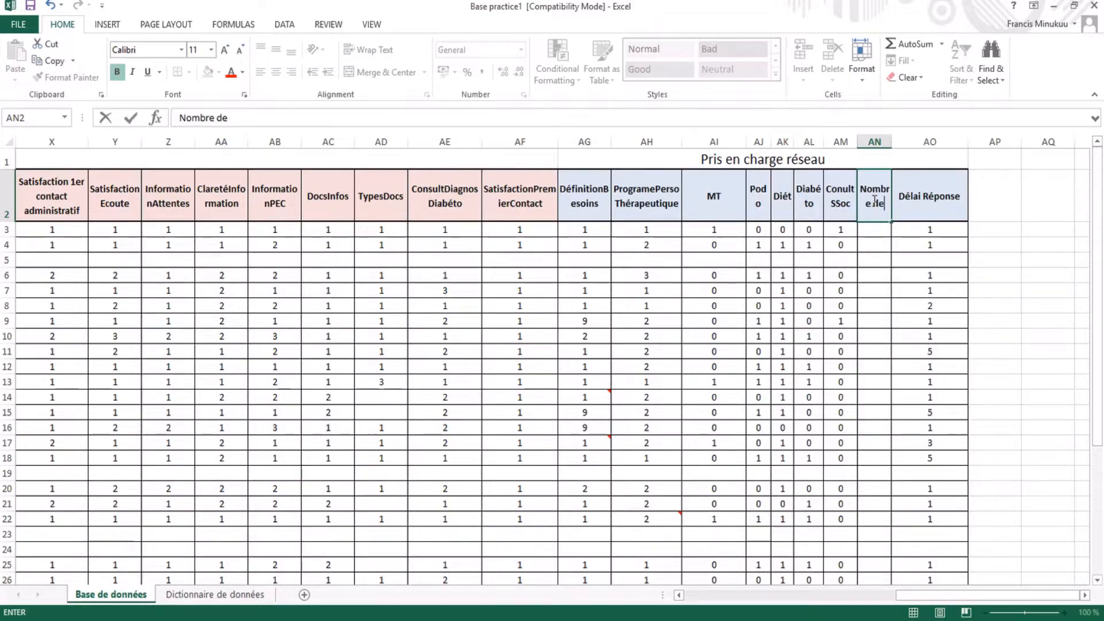
type(" pris")
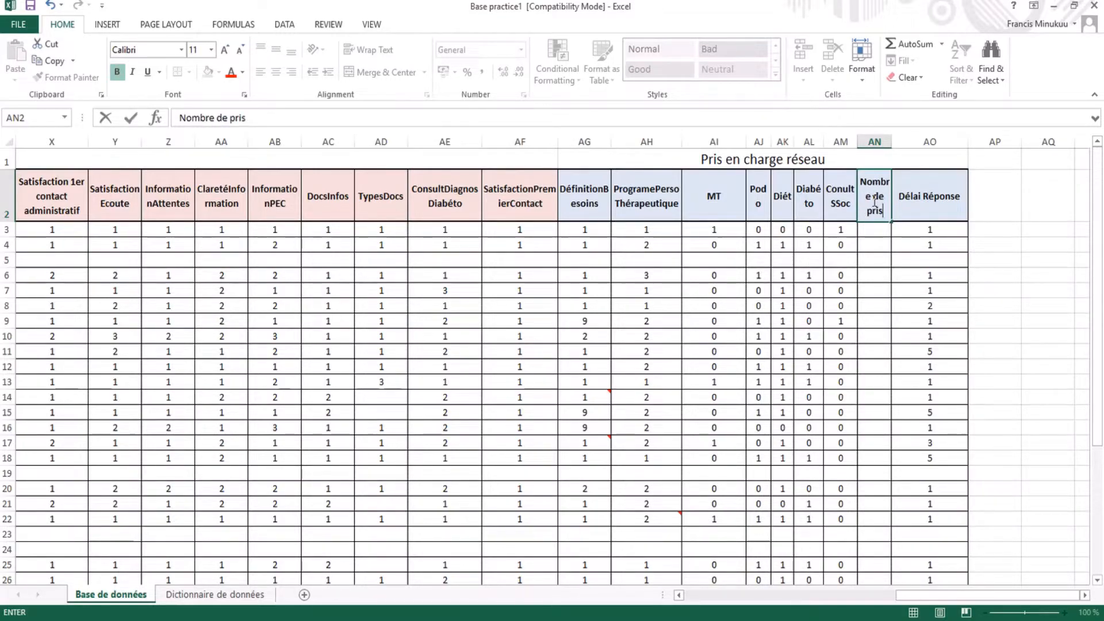
type("e en")
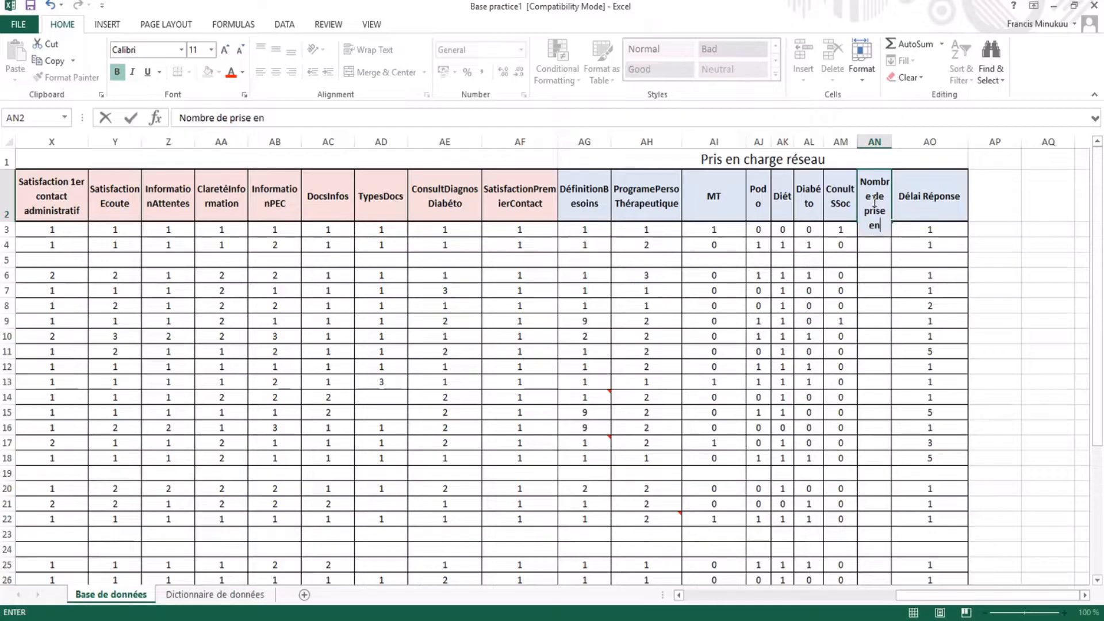
type(" charge")
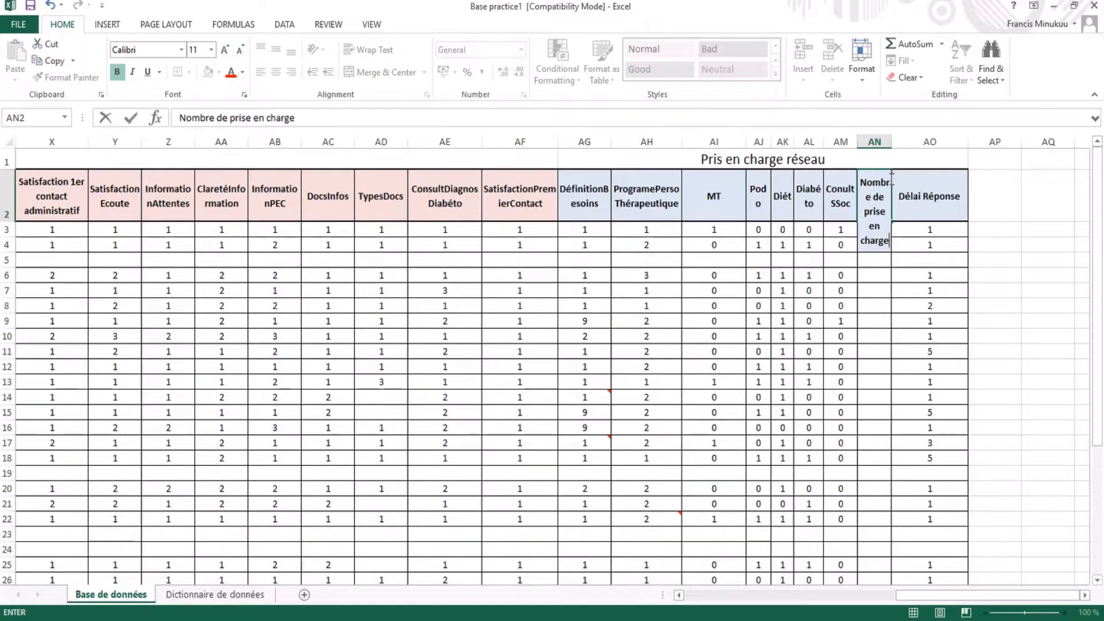
key("ctrl+Return")
left_click(898, 294)
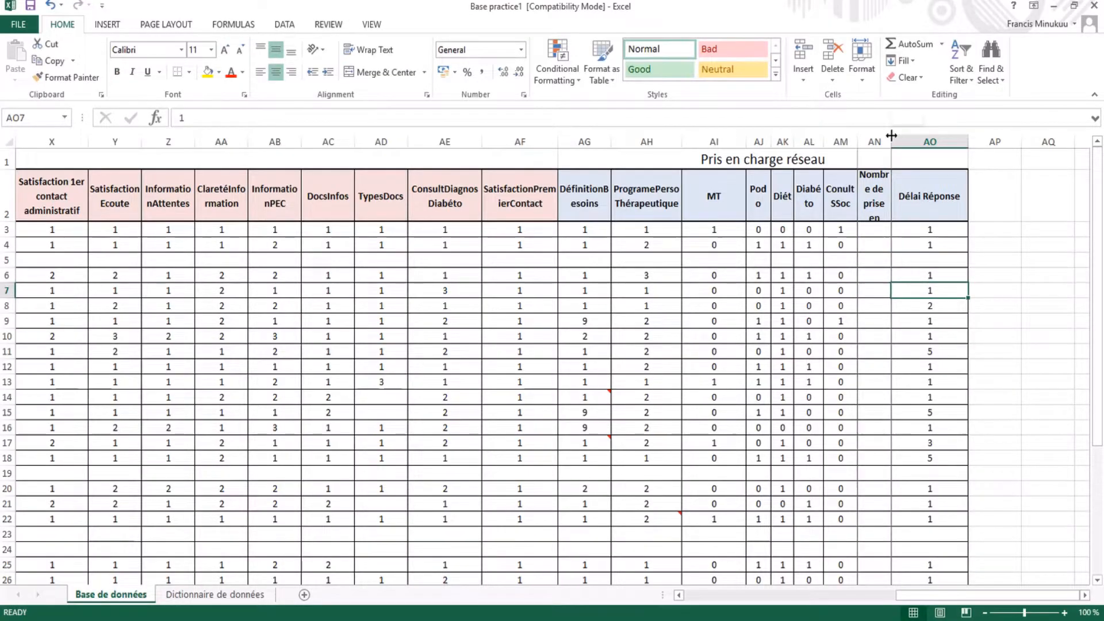
left_click_drag(891, 136, 933, 142)
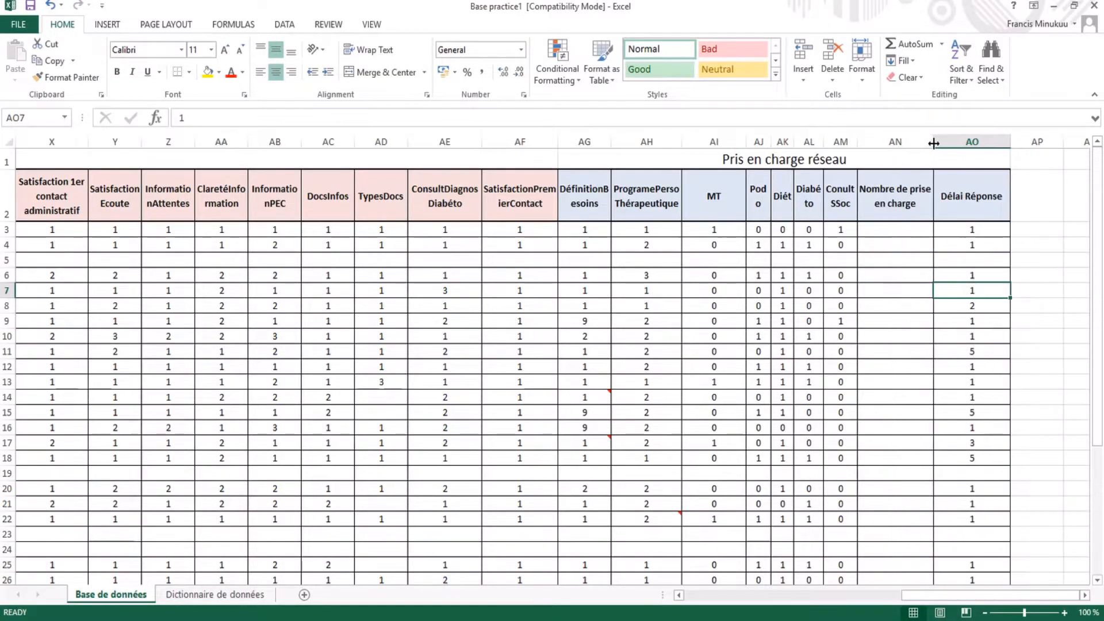
Consult the variable codes on the Dictionnaire de données sheet and return to the Base de données sheet.
left_click(898, 229)
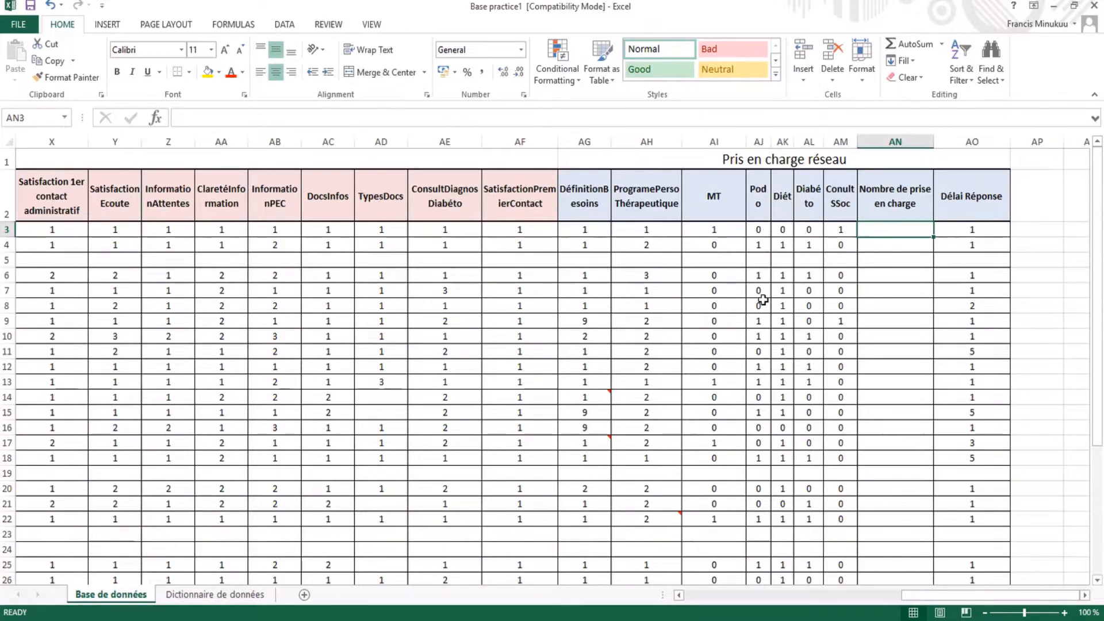
left_click(245, 595)
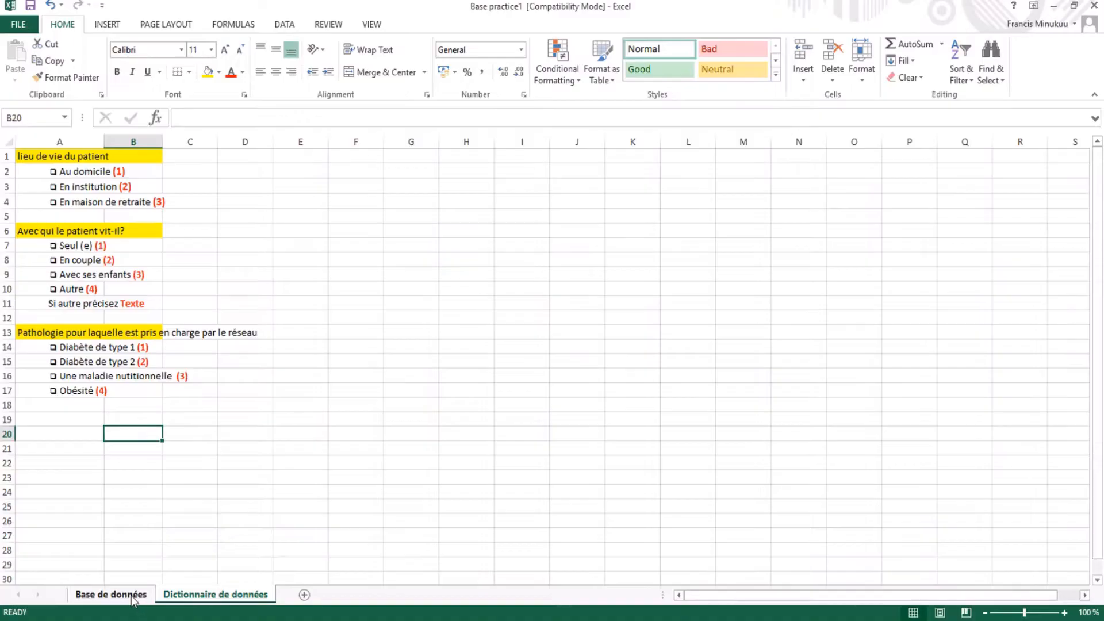
left_click(110, 595)
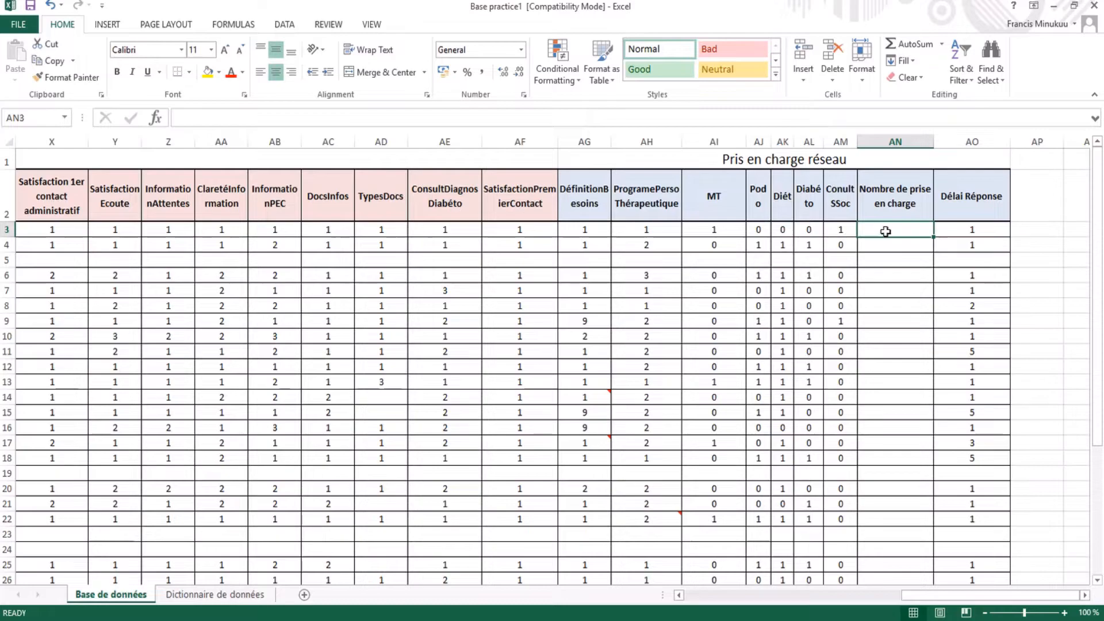
Fill the header cell Nombre de prise en charge with yellow.
left_click(892, 207)
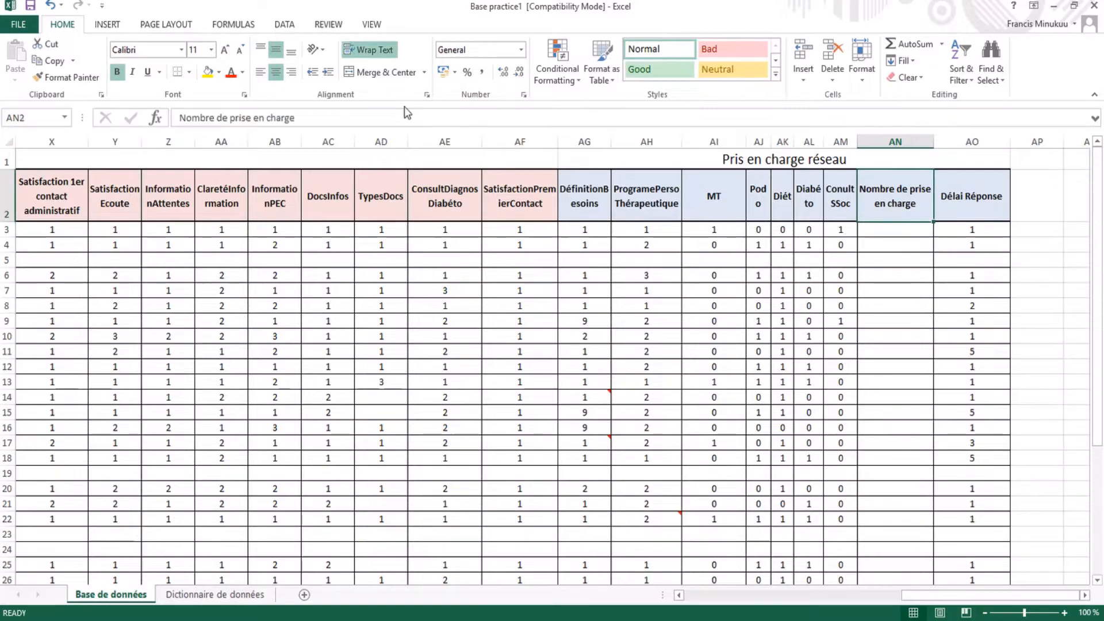
left_click(208, 73)
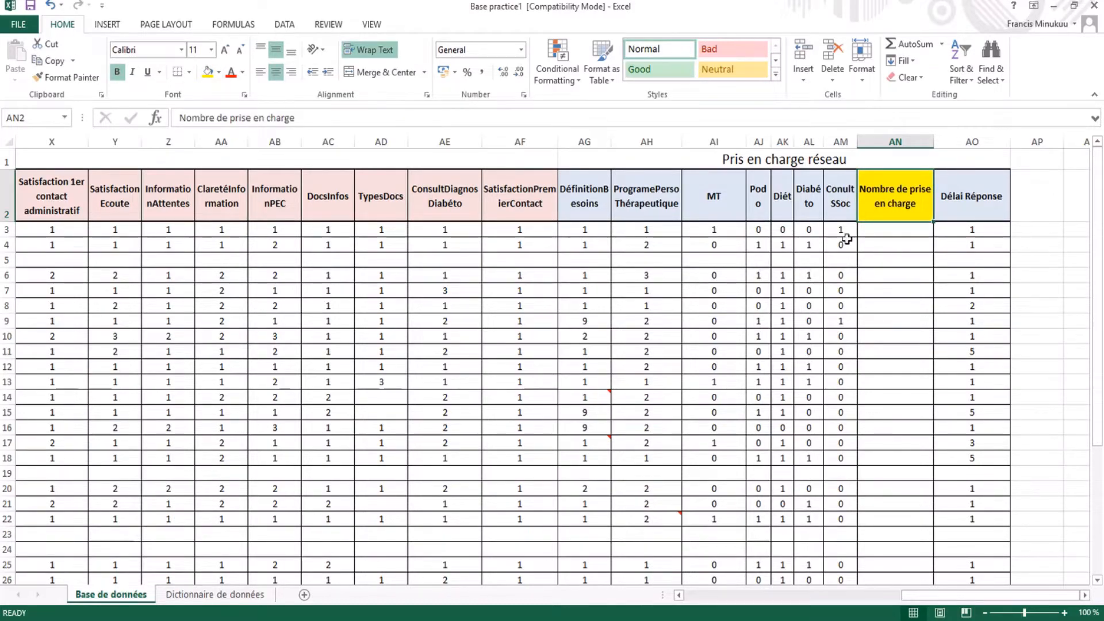
left_click(881, 230)
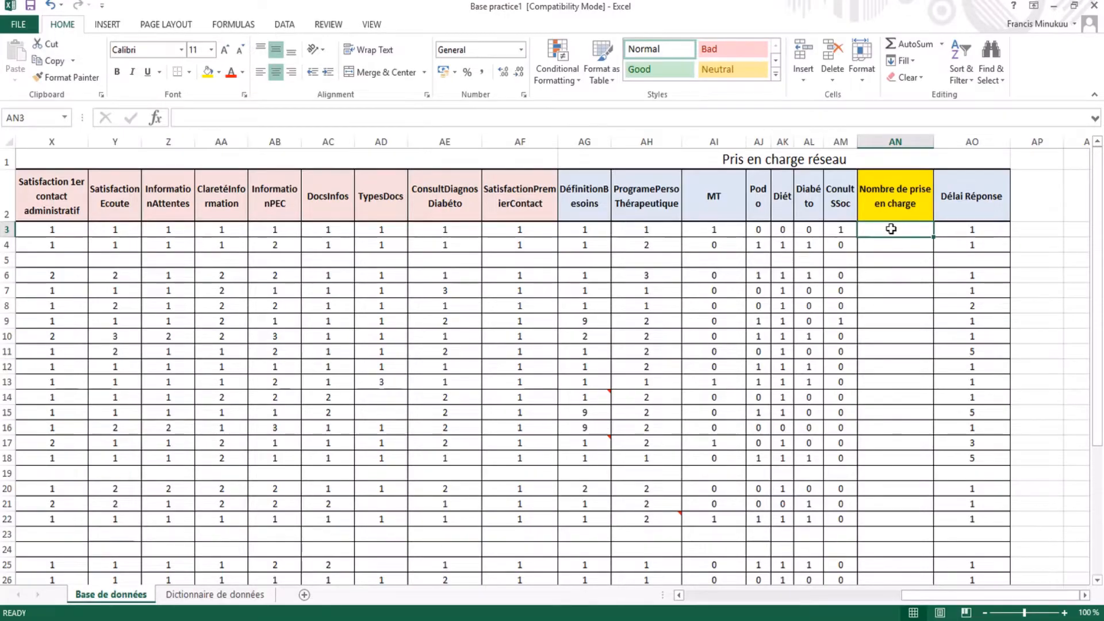
Enter the formula =AJ3+AK3+AL3+AM3 in cell AN3 to sum the Podo, Diét, Diabéto and ConultSSoc values.
left_click(892, 248)
left_click(891, 229)
type("=")
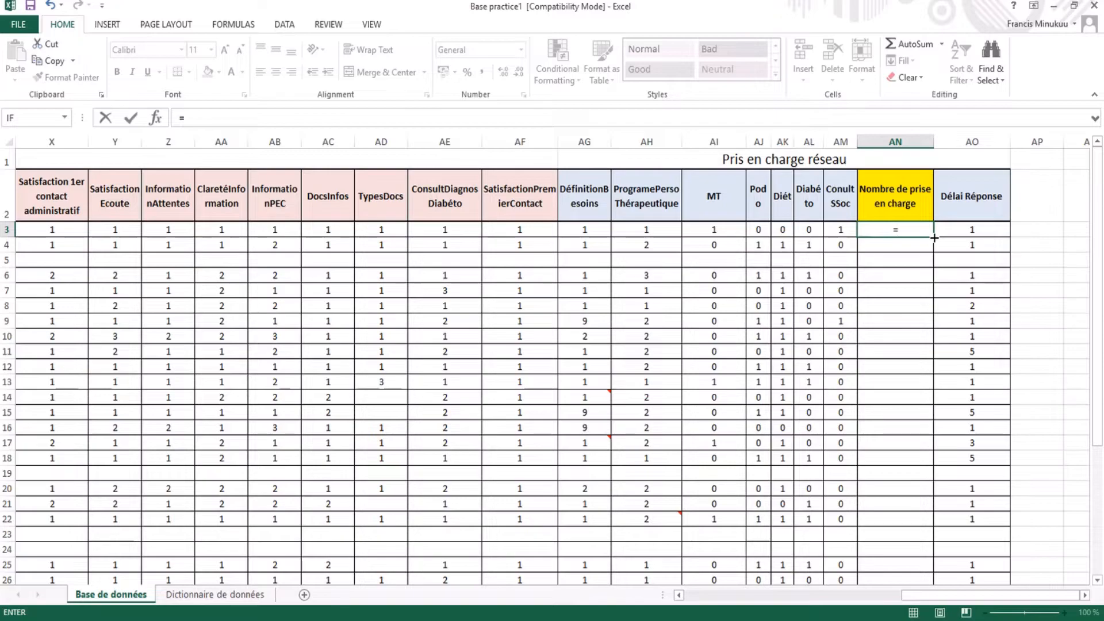
left_click(762, 231)
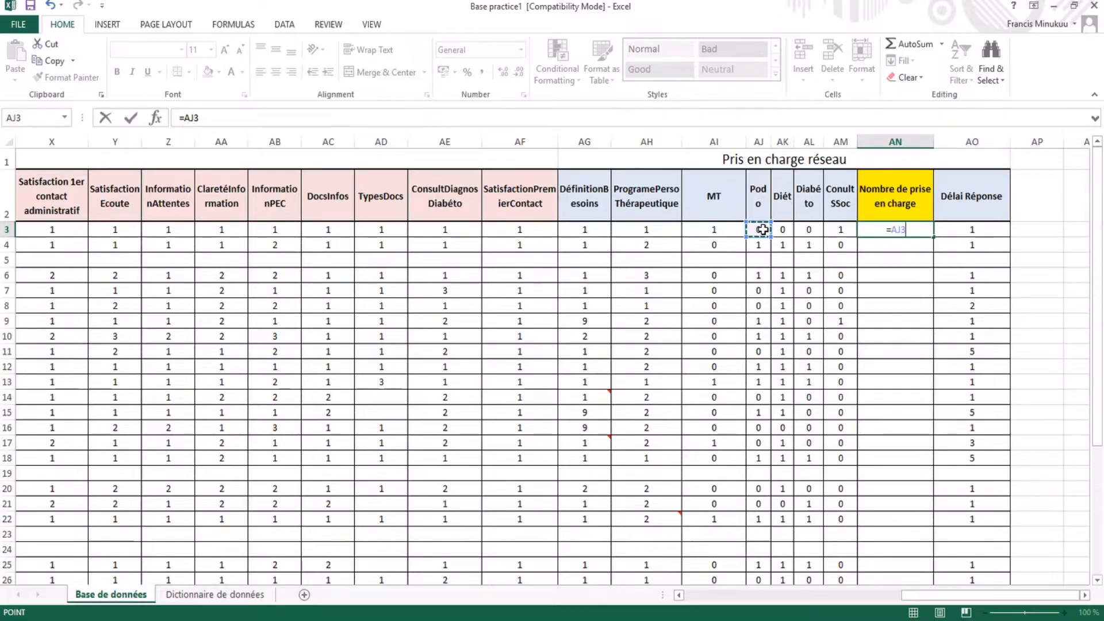
type("+")
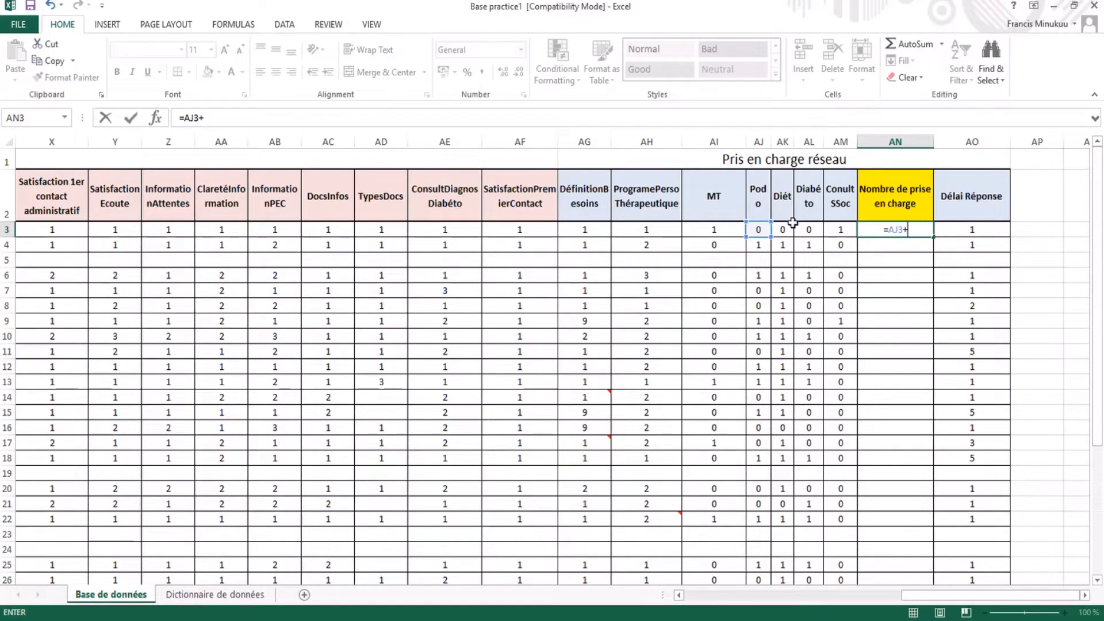
left_click(780, 233)
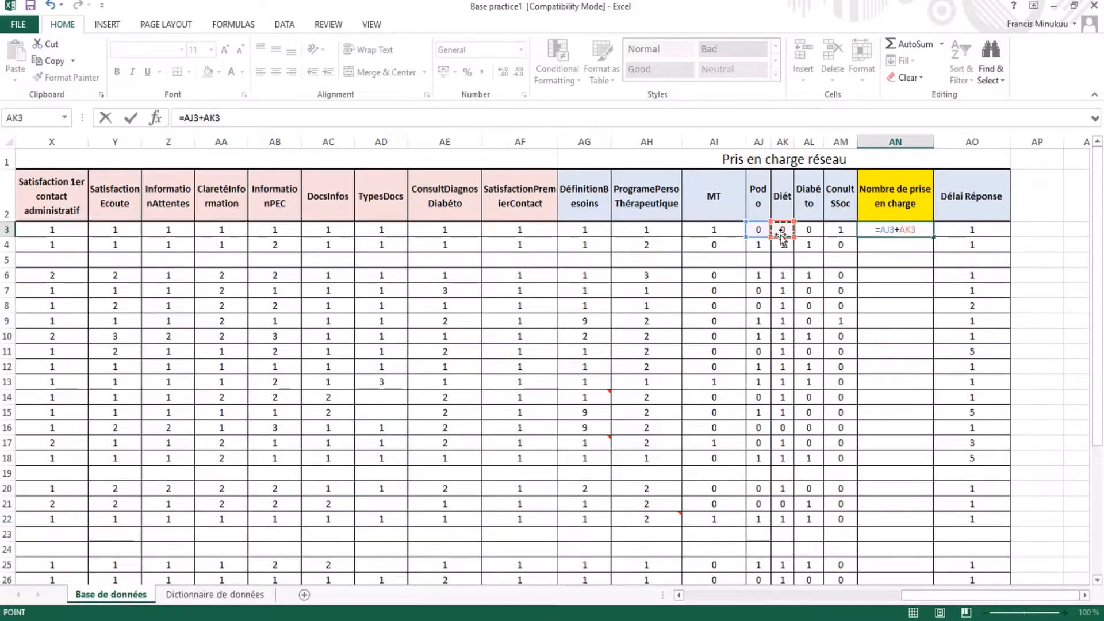
type("+")
left_click(812, 229)
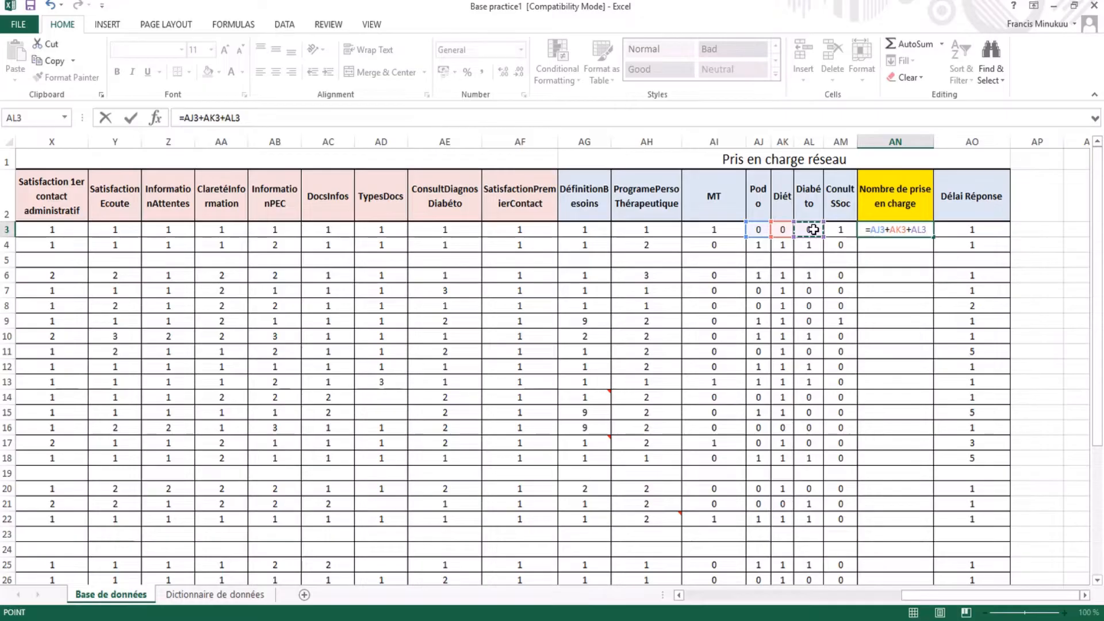
type("+")
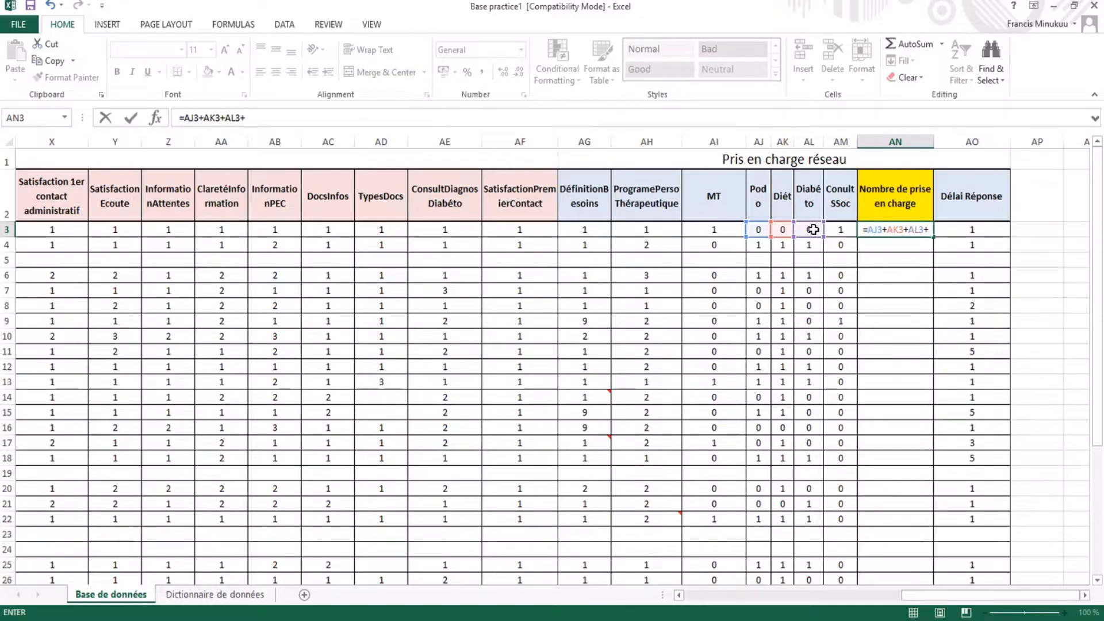
left_click(845, 230)
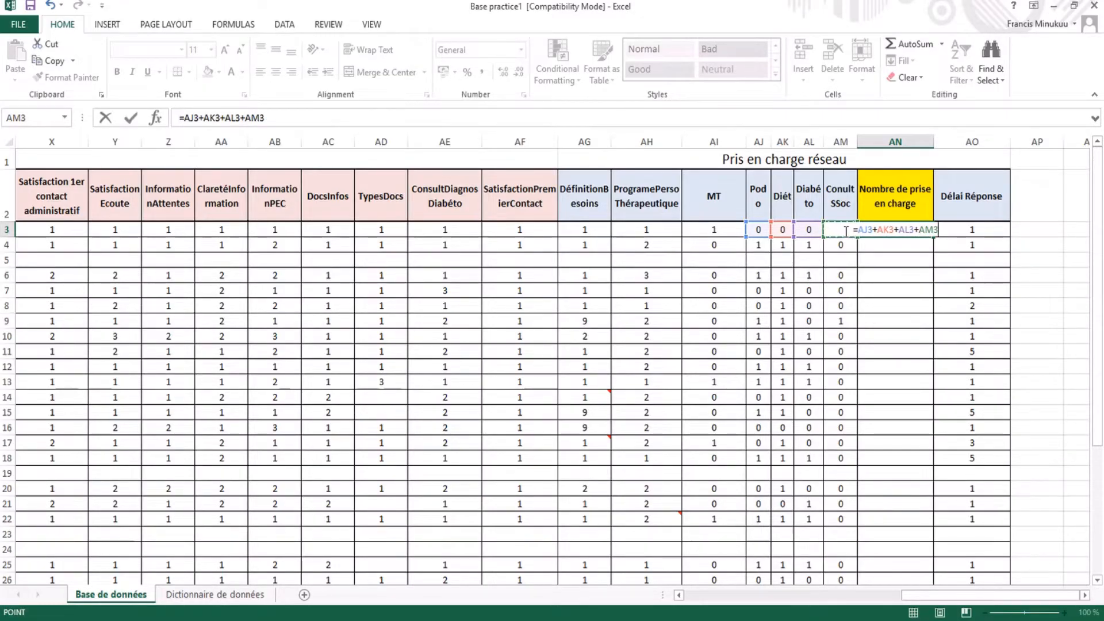
key("Return")
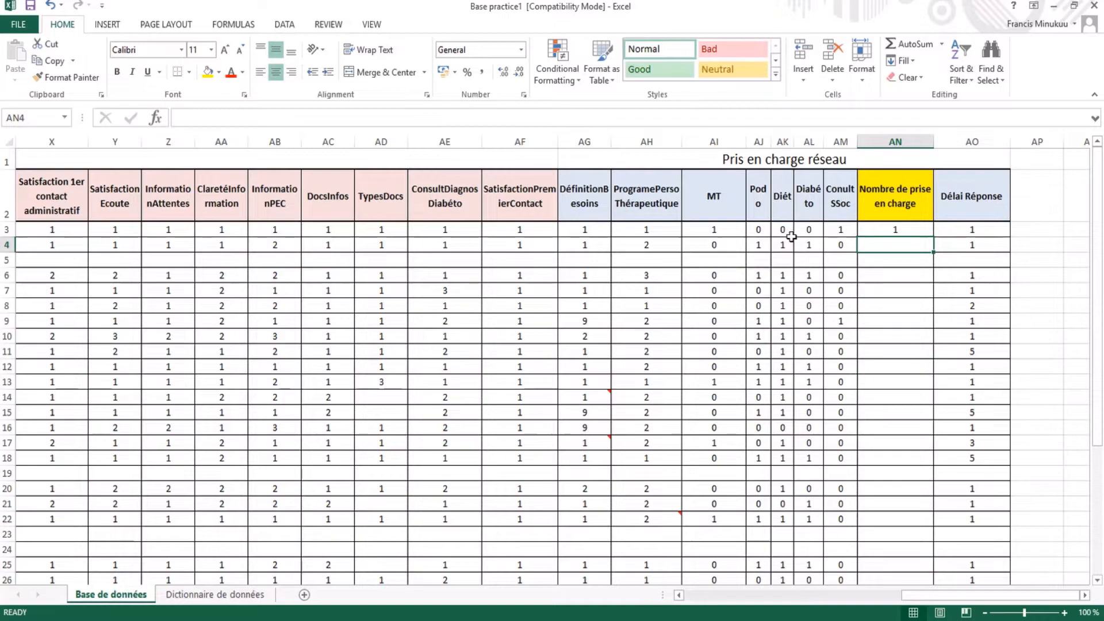
Copy the AN3 formula down the Nombre de prise en charge column for all patient rows and check the result in AN4.
left_click(909, 225)
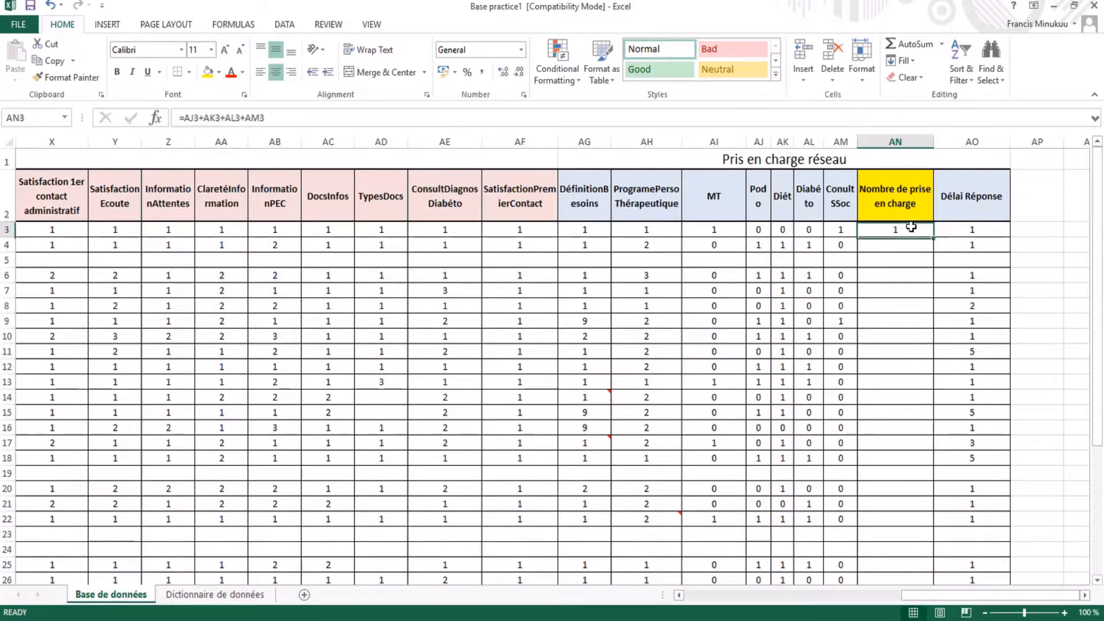
double_click(934, 237)
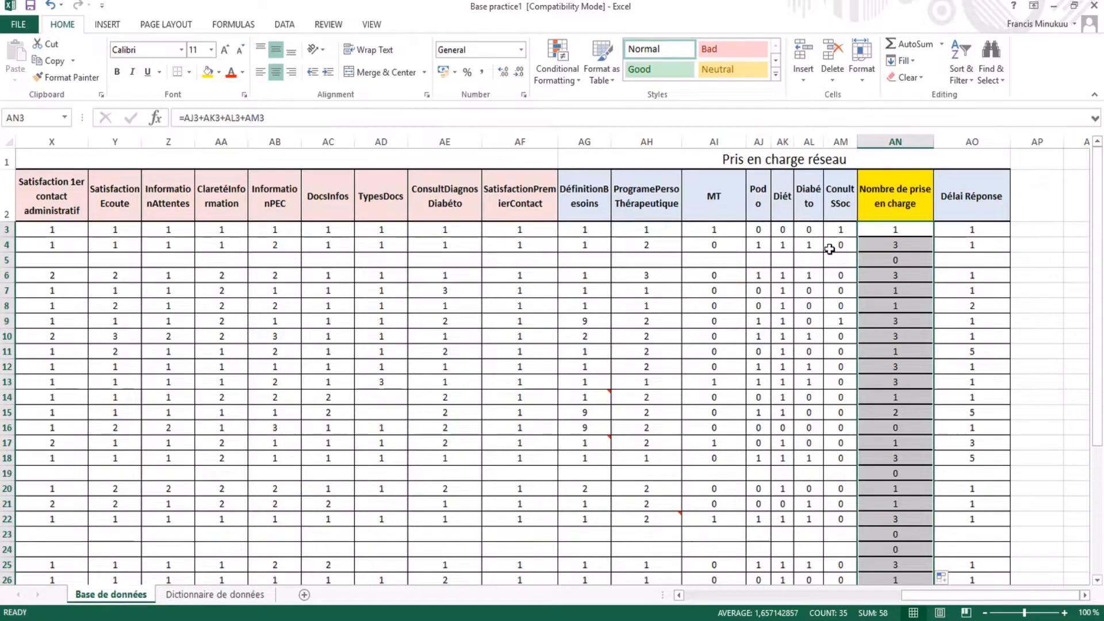
left_click(898, 244)
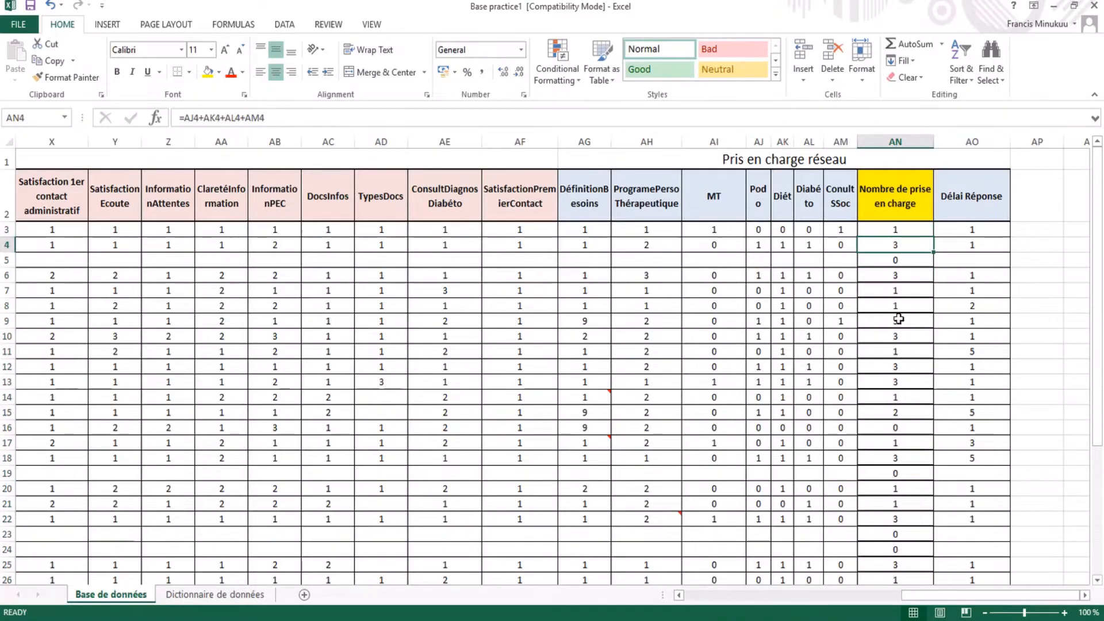
scroll(897, 319, "down", 1)
scroll(898, 319, "up", 1)
left_click_drag(919, 592, 668, 616)
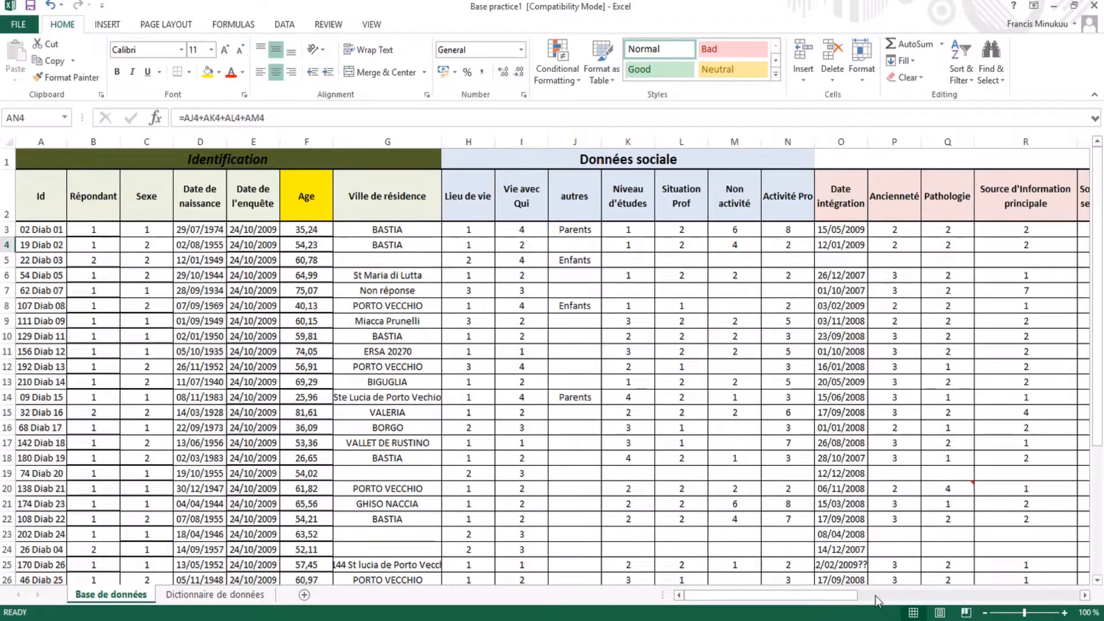
left_click_drag(852, 601, 884, 601)
left_click_drag(943, 600, 1073, 597)
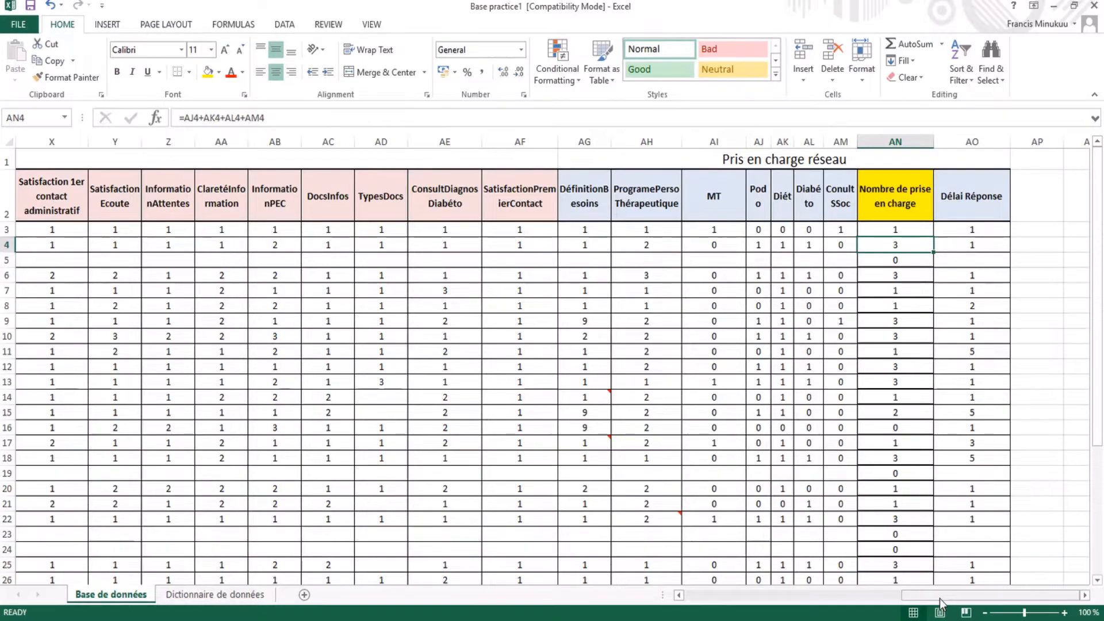
mouse_move(939, 599)
left_mouse_down()
mouse_move(920, 599)
mouse_move(951, 603)
left_mouse_up()
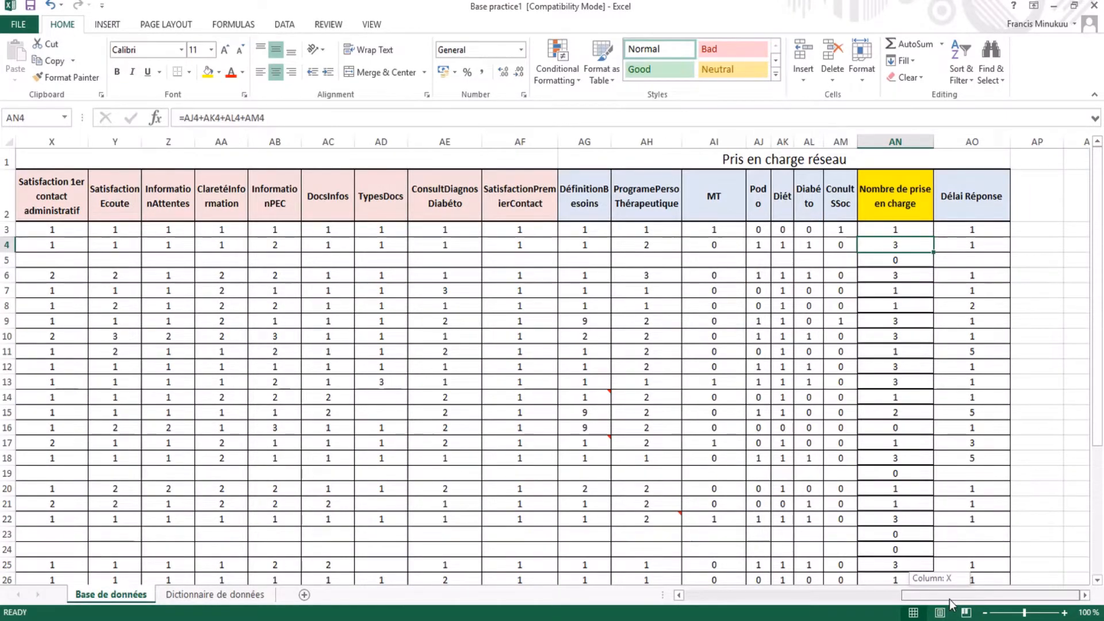
Turn on filtering for the header row, row 2, of the Base de données sheet.
left_click_drag(950, 602, 733, 602)
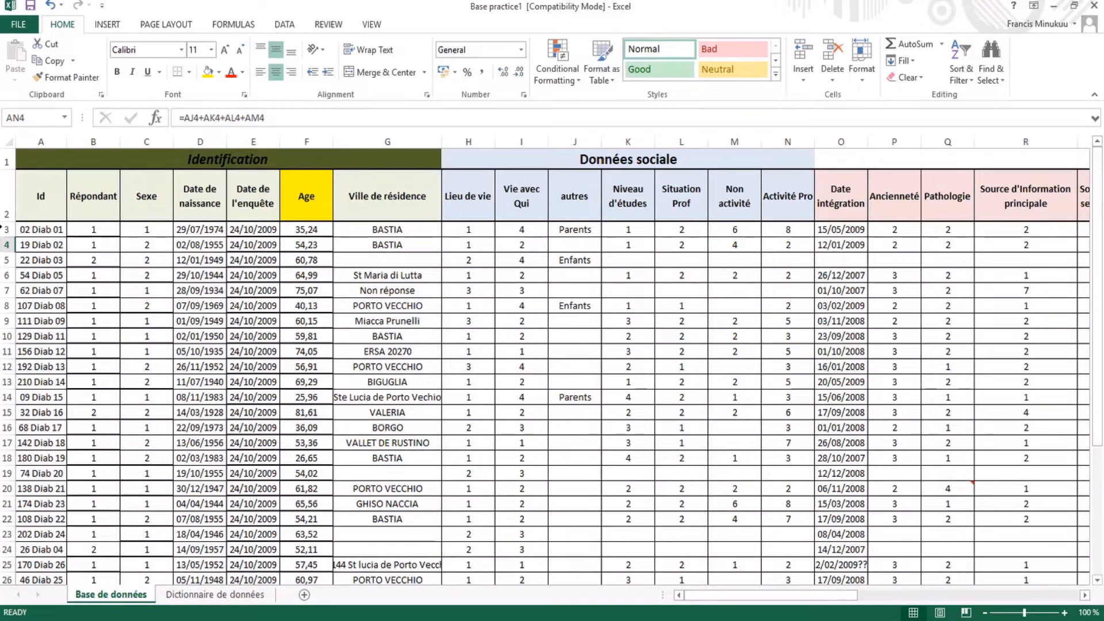
left_click(8, 191)
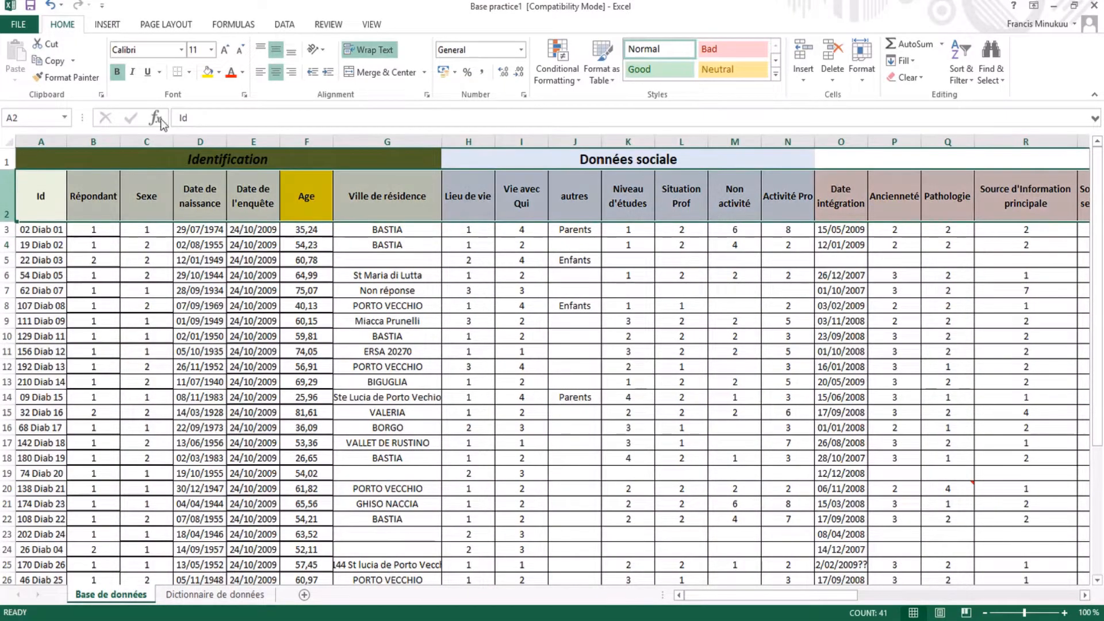
left_click(961, 73)
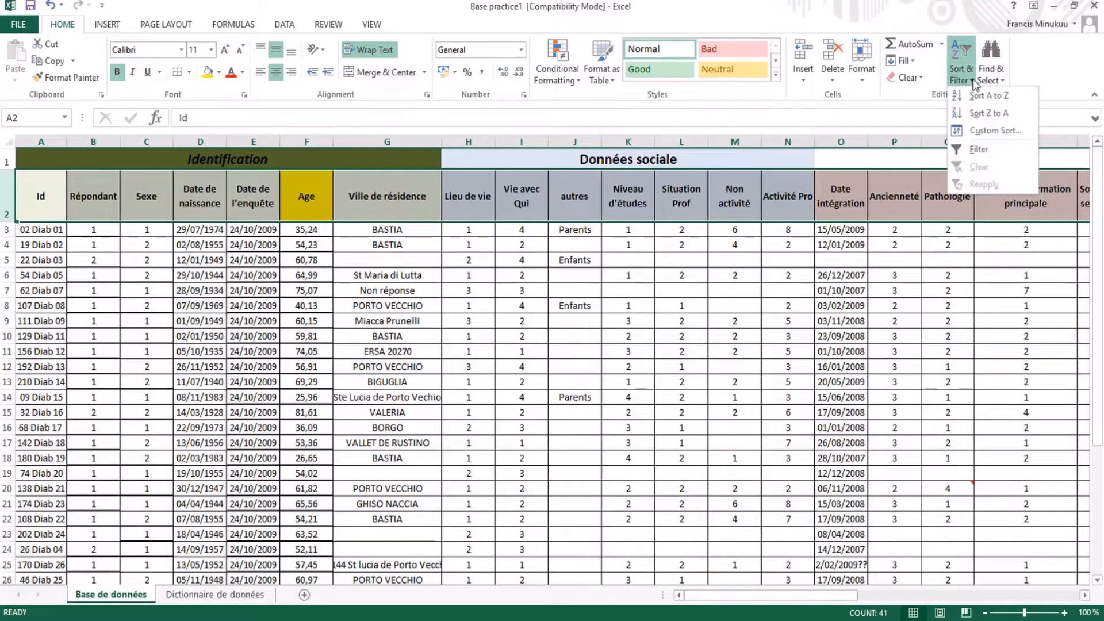
left_click(979, 150)
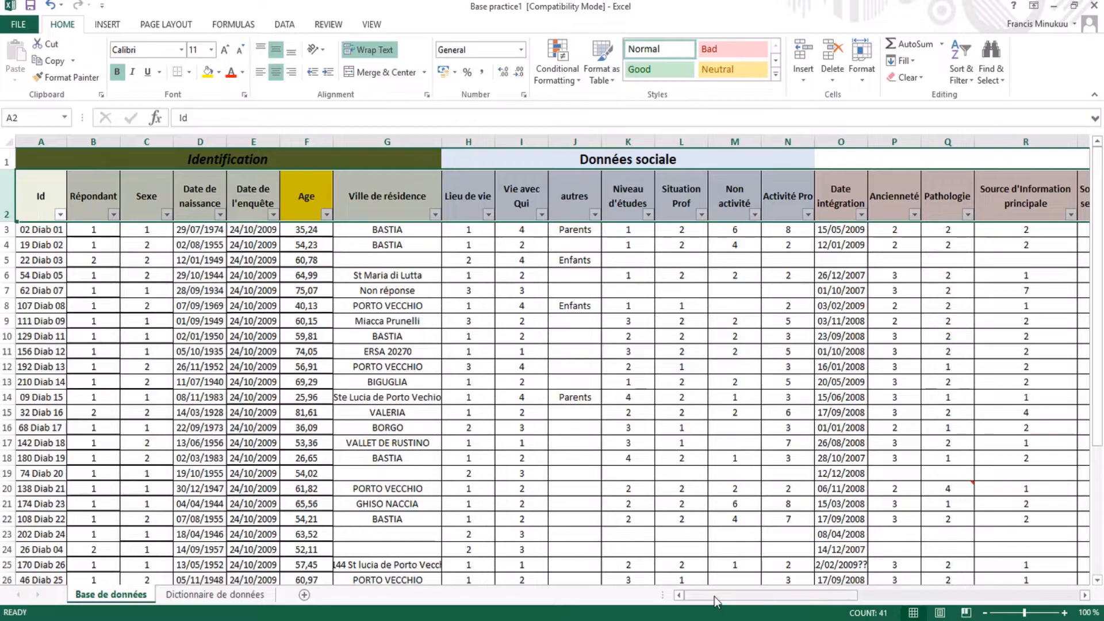
Filter the Podo column to show only blank entries.
left_click_drag(718, 595, 951, 606)
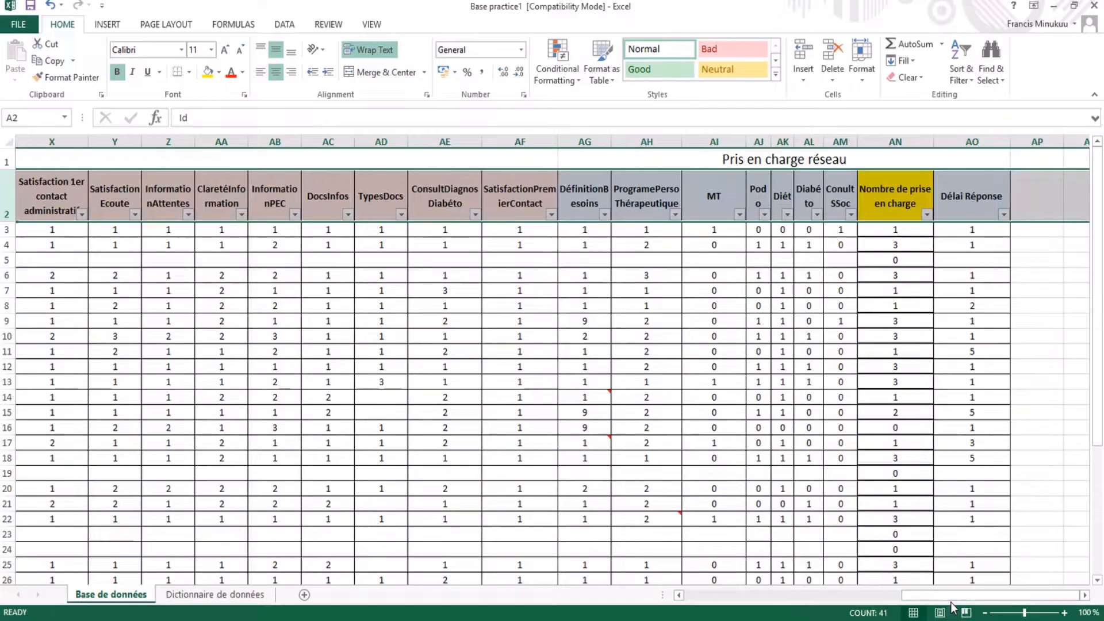
left_click(886, 289)
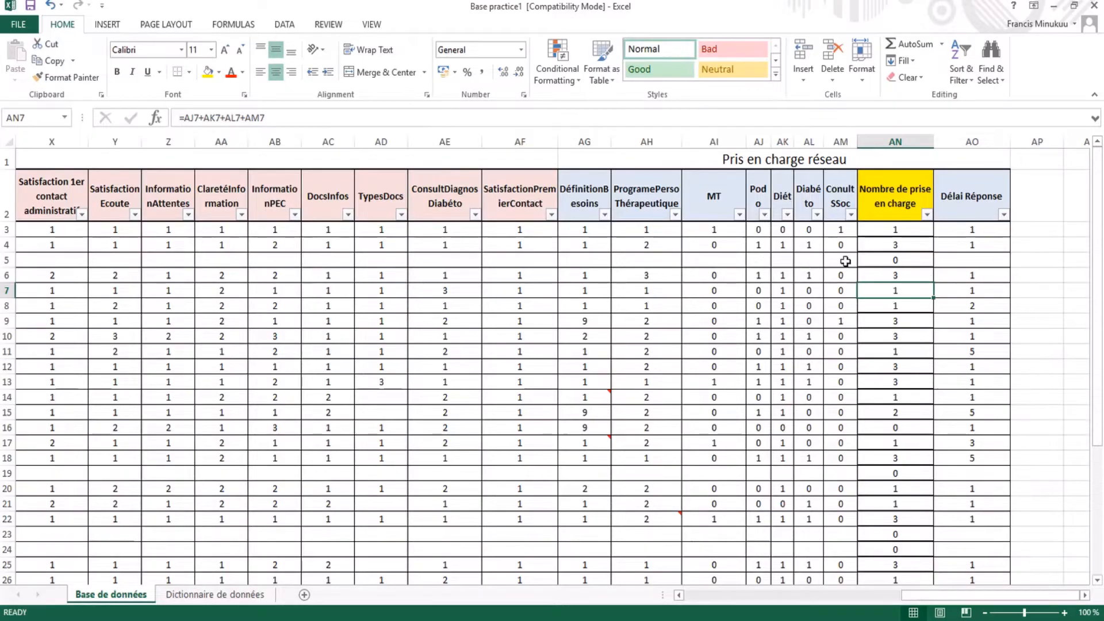
left_click(764, 215)
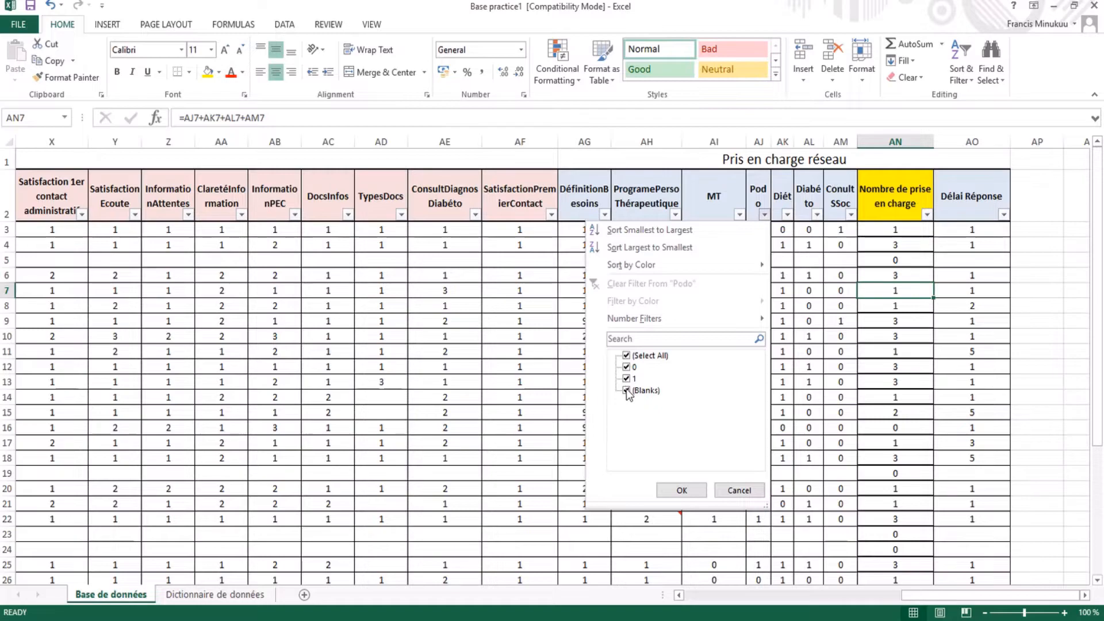
left_click(625, 358)
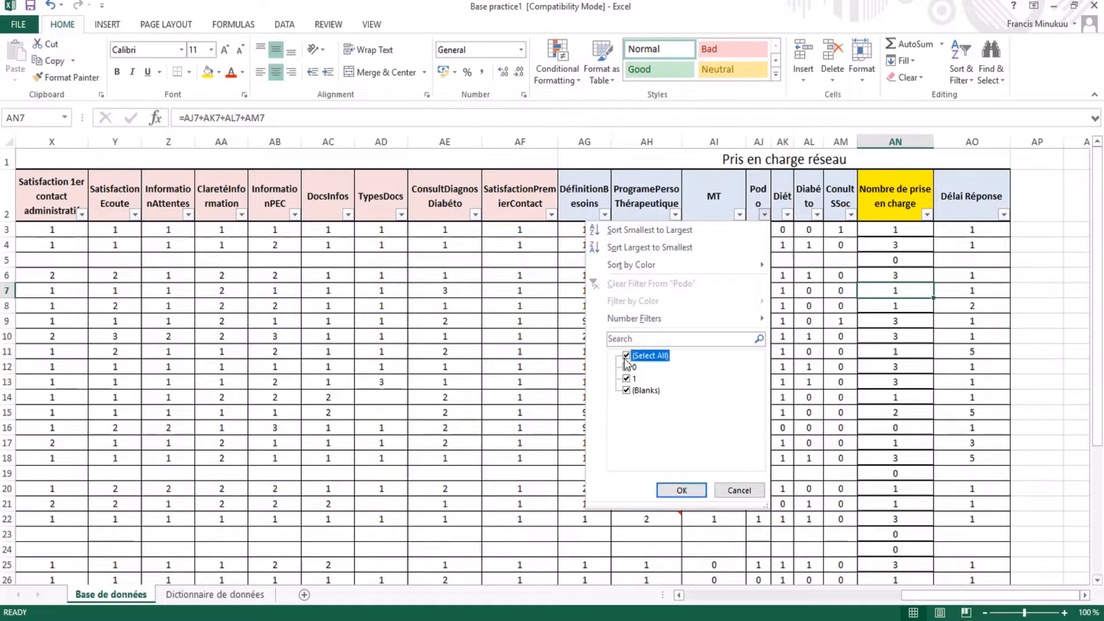
left_click(626, 357)
left_click(626, 391)
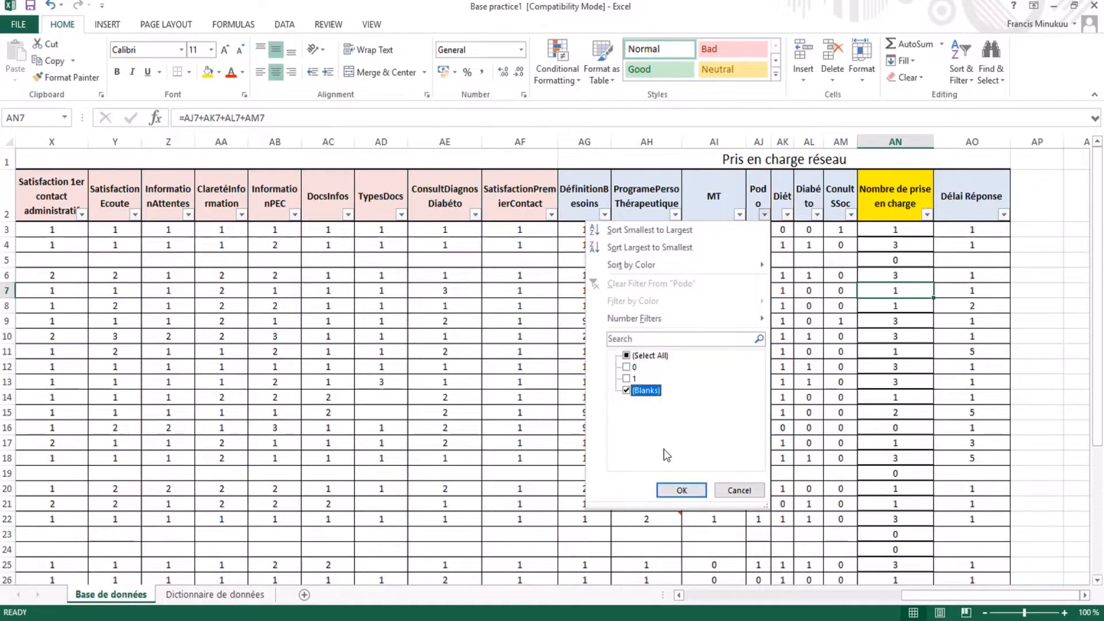
left_click(672, 493)
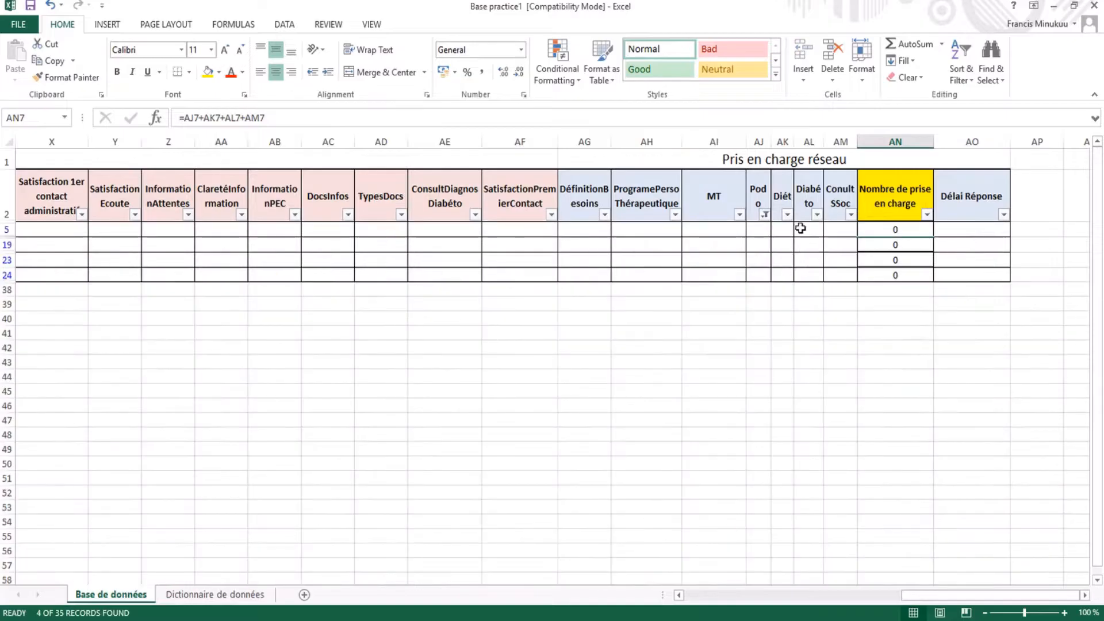
Examine the values offered by the Diét, Diabéto and ConultSSoc column filters for the filtered rows.
left_click(787, 215)
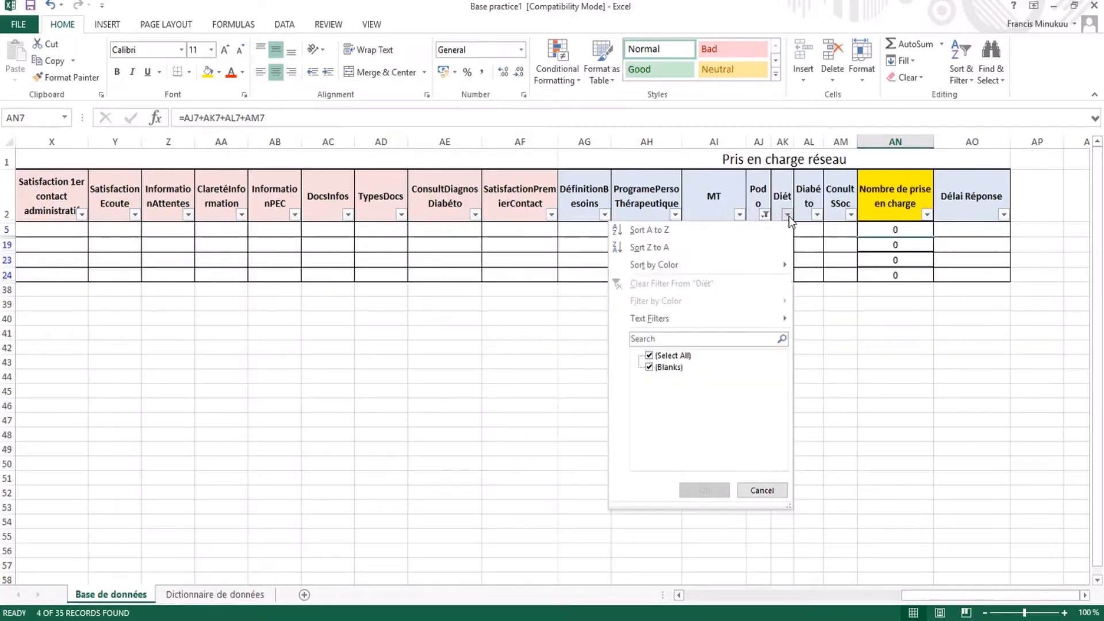
left_click(817, 216)
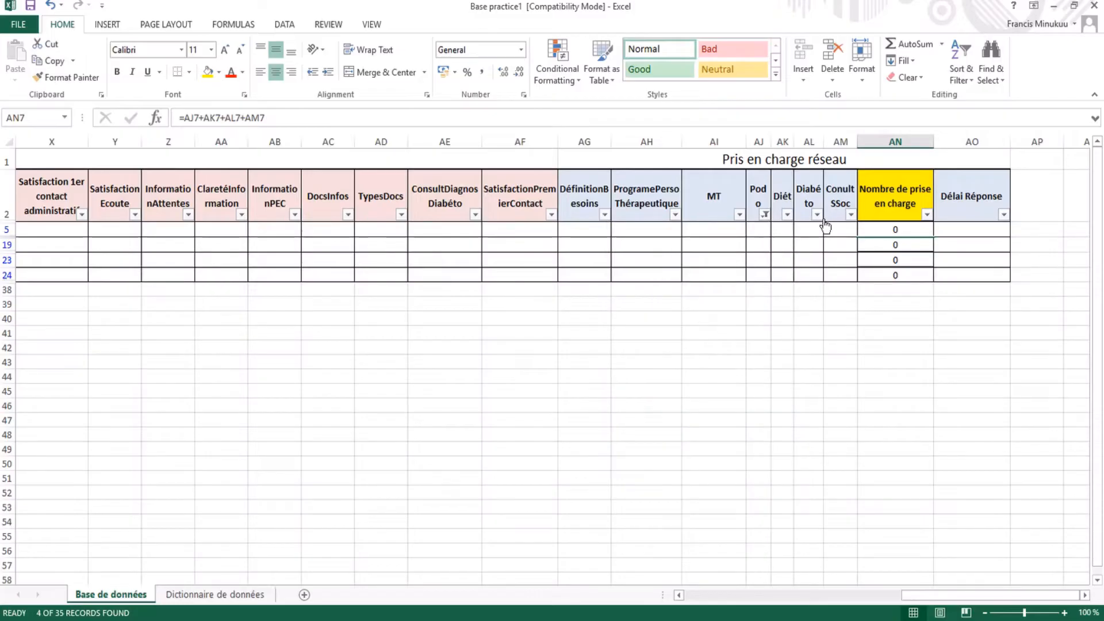
left_click(816, 215)
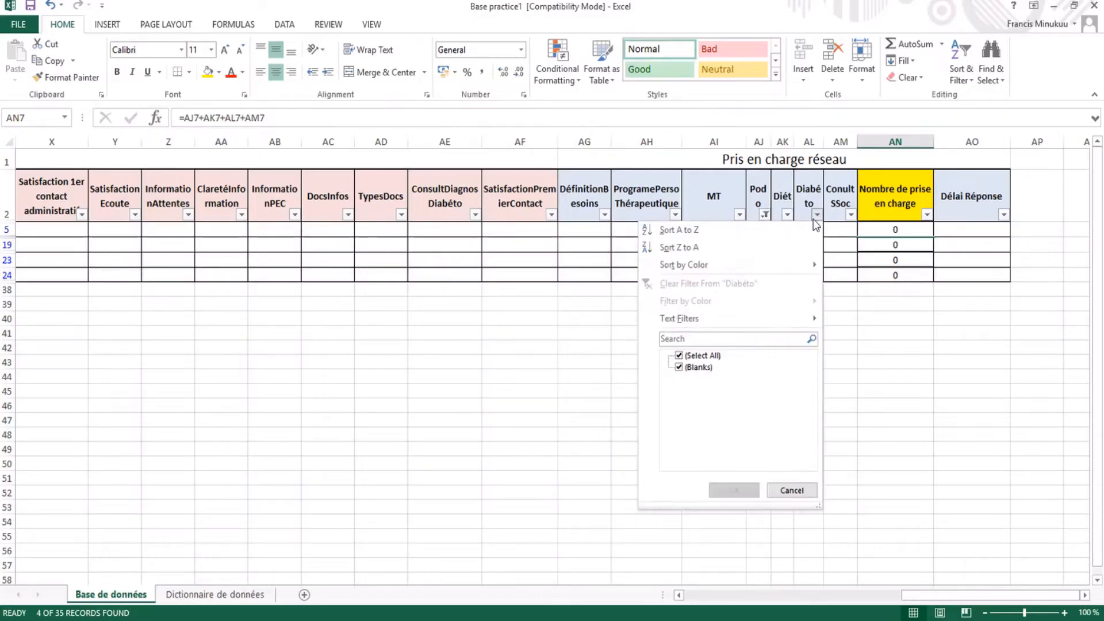
left_click(850, 215)
left_click(850, 215)
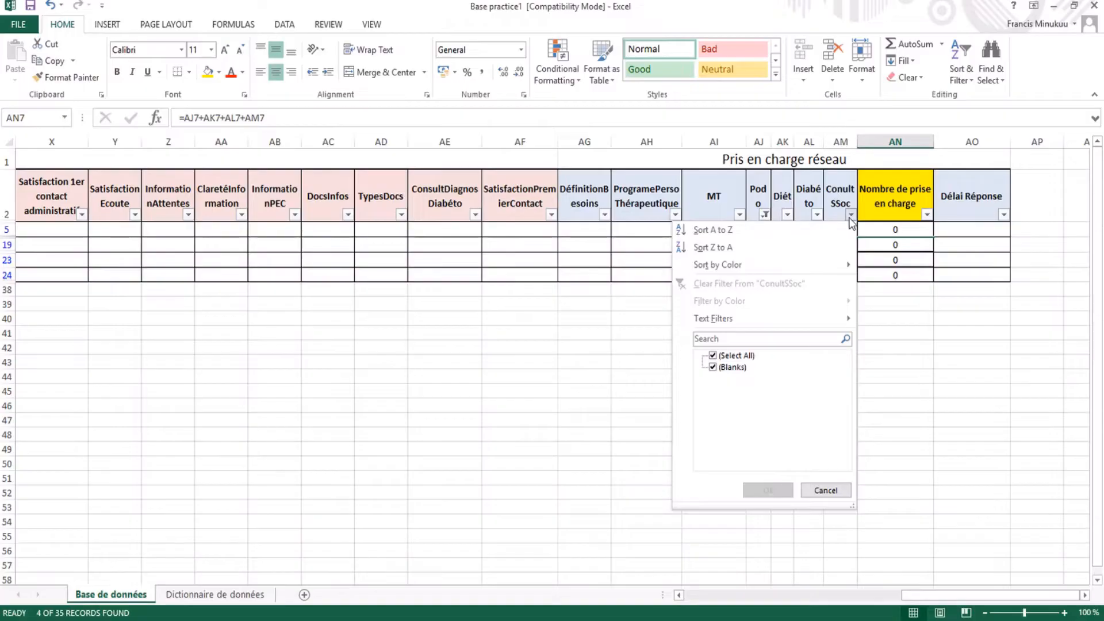
left_click(851, 217)
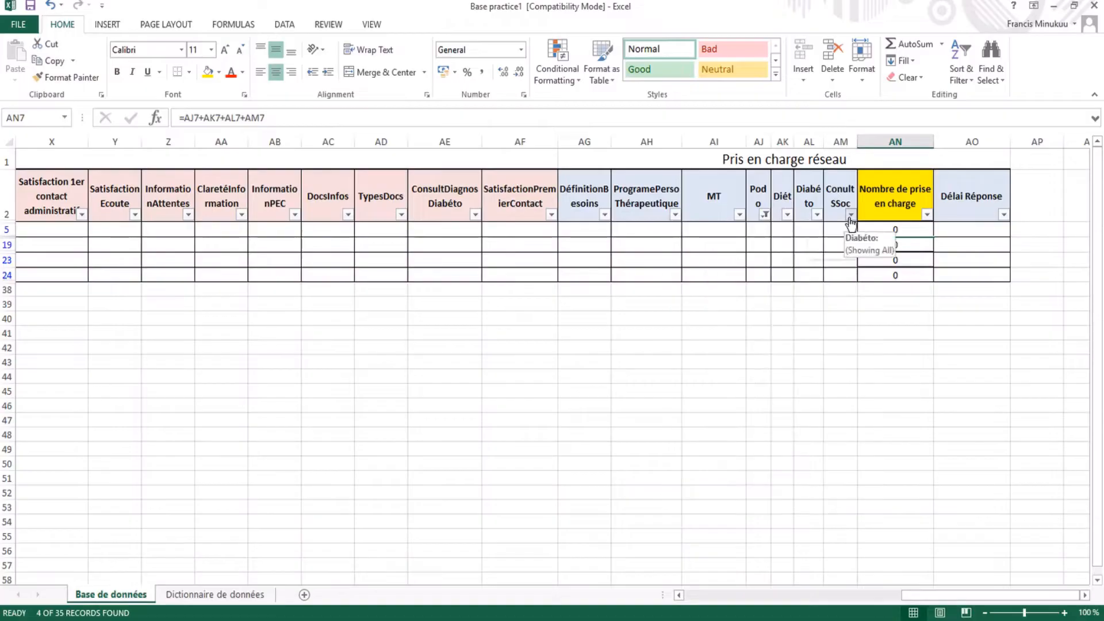
Delete the Nombre de prise en charge values in the filtered rows 5, 19, 23 and 24.
left_click(891, 231)
left_click_drag(890, 231, 894, 272)
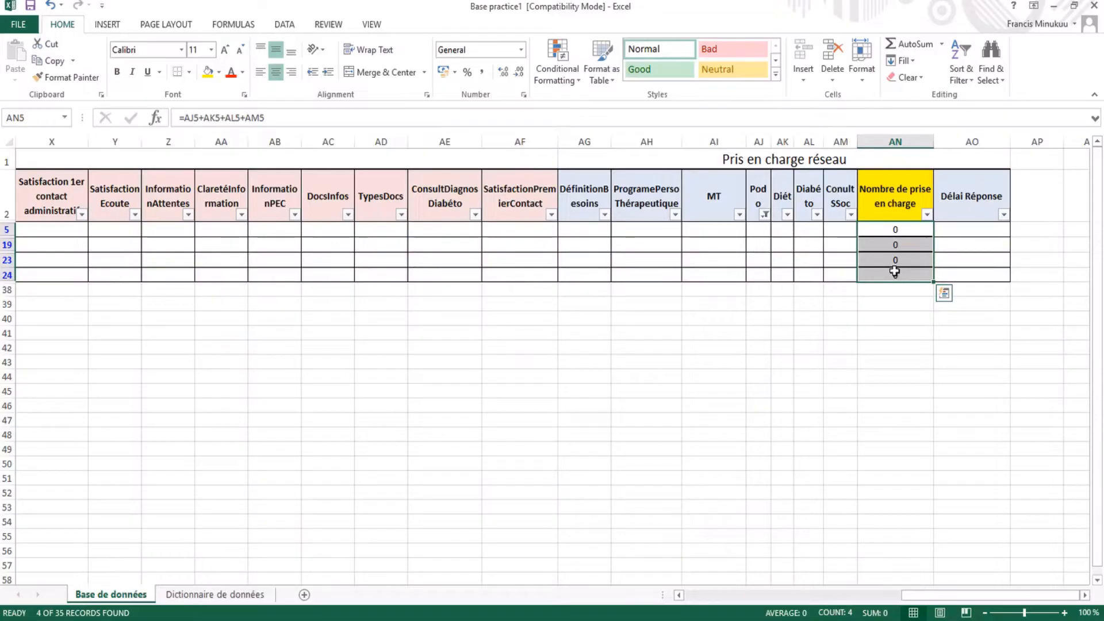
key("Delete")
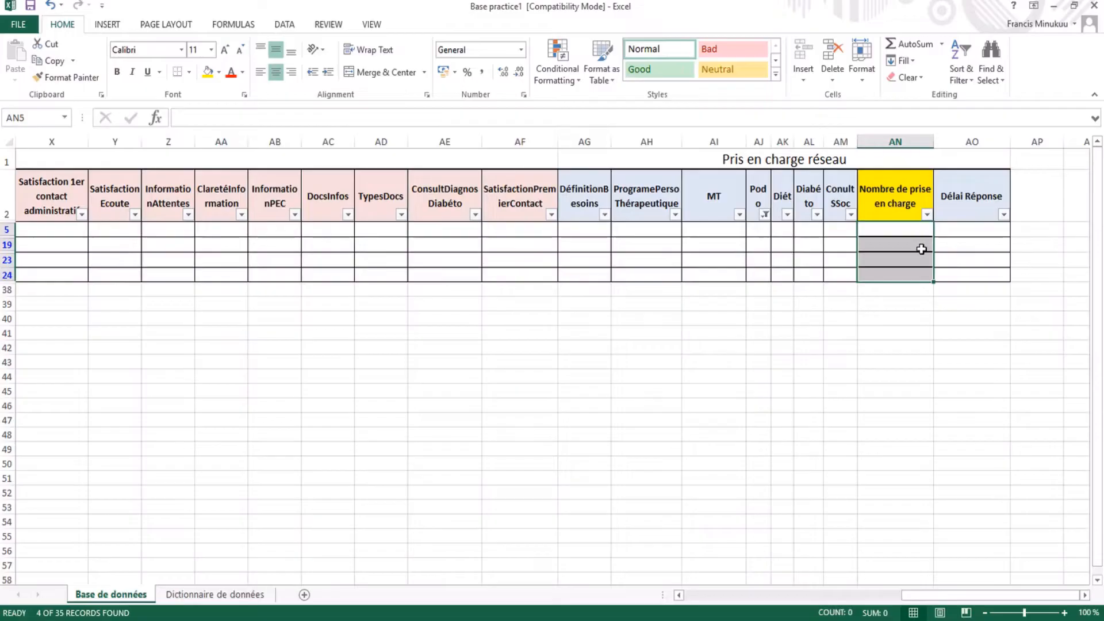
Check the filter values of the Nombre de prise en charge column and clear the sheet's active filter.
left_click(927, 214)
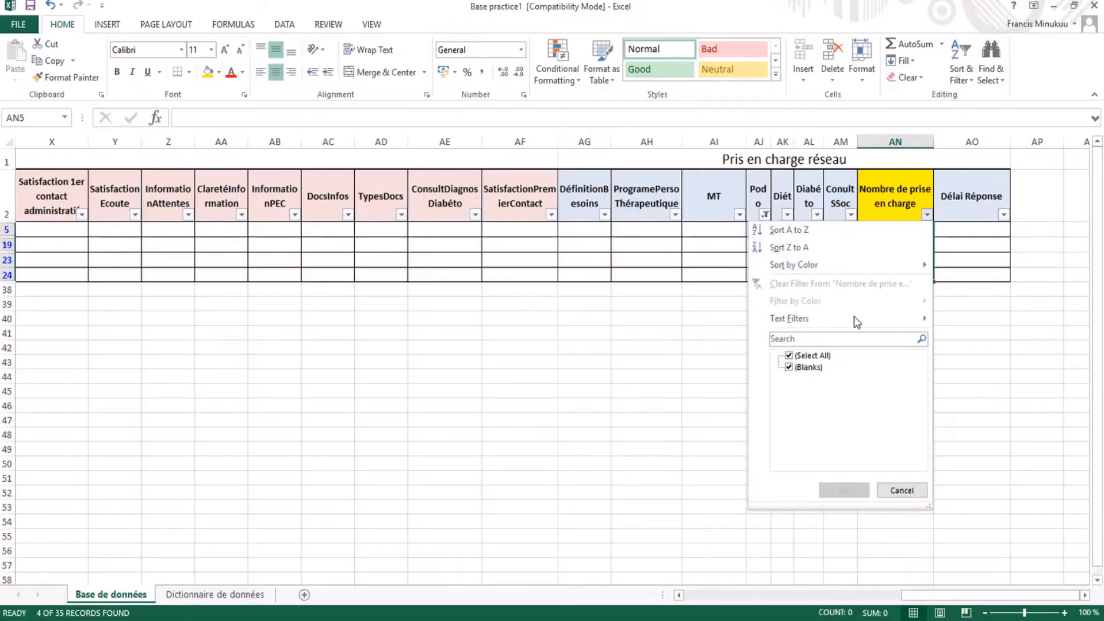
left_click(901, 491)
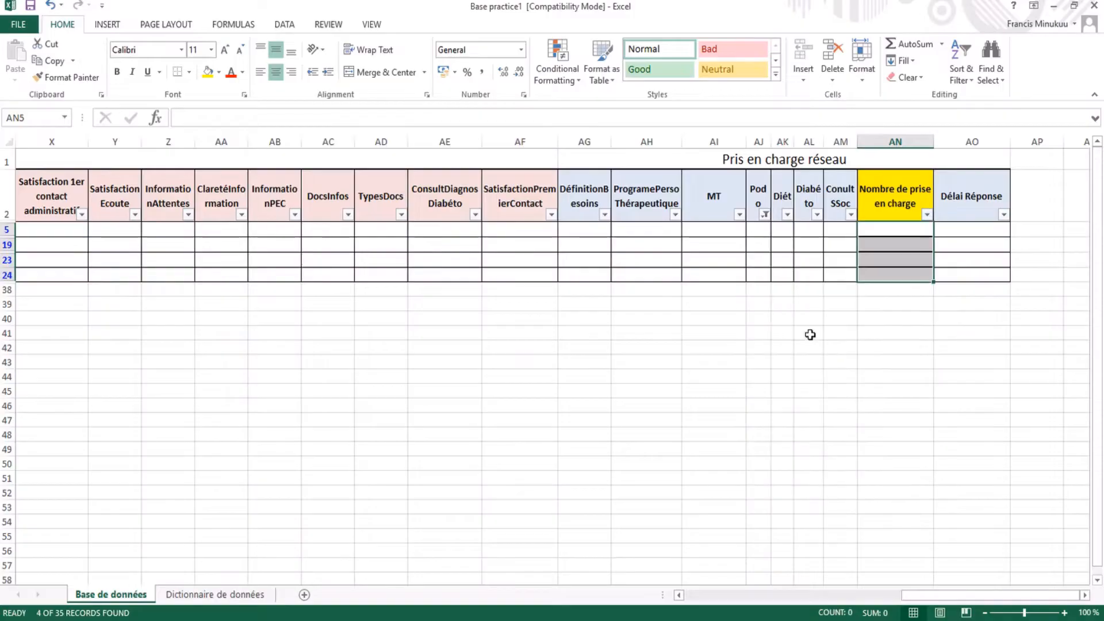
left_click(971, 87)
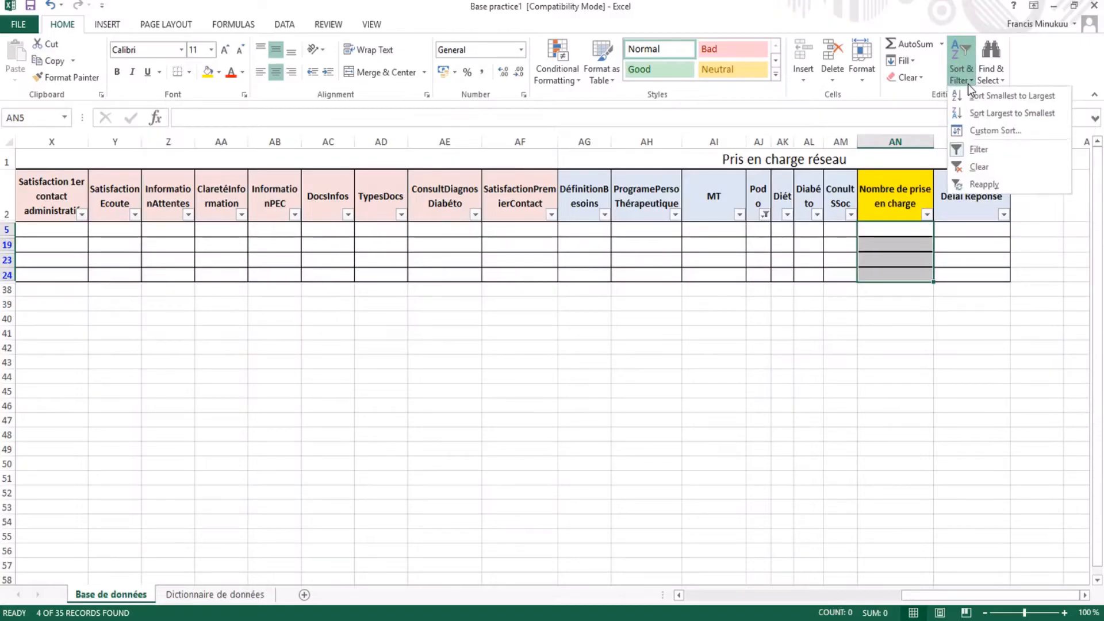
left_click(976, 166)
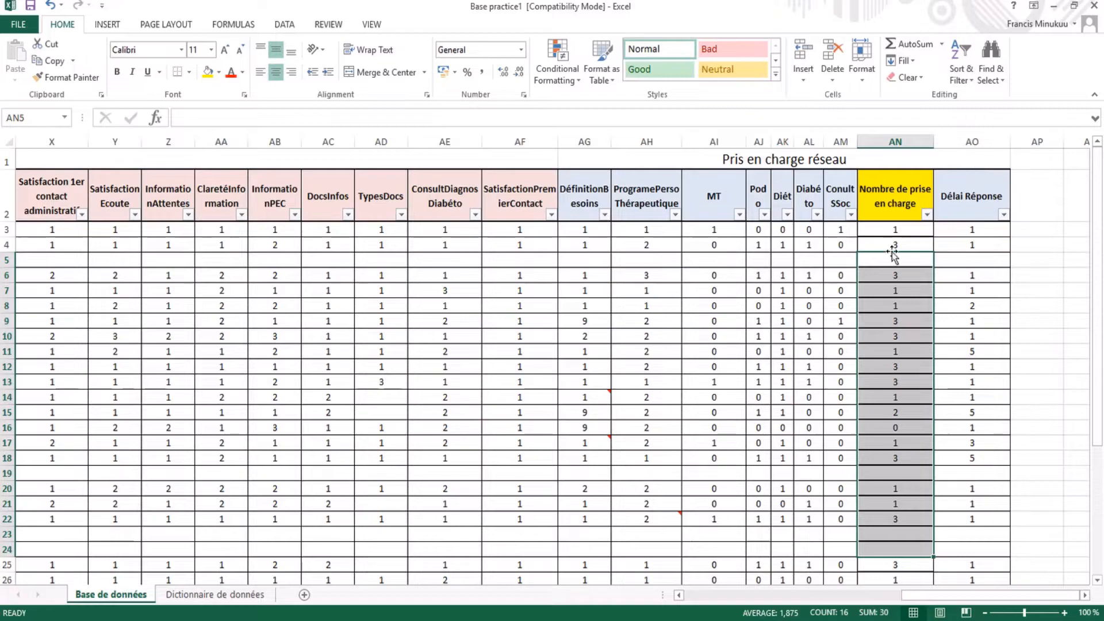
Check the Nombre de prise en charge cells in rows 5 and 9 against the care columns beside them.
left_click(891, 292)
left_click(886, 258)
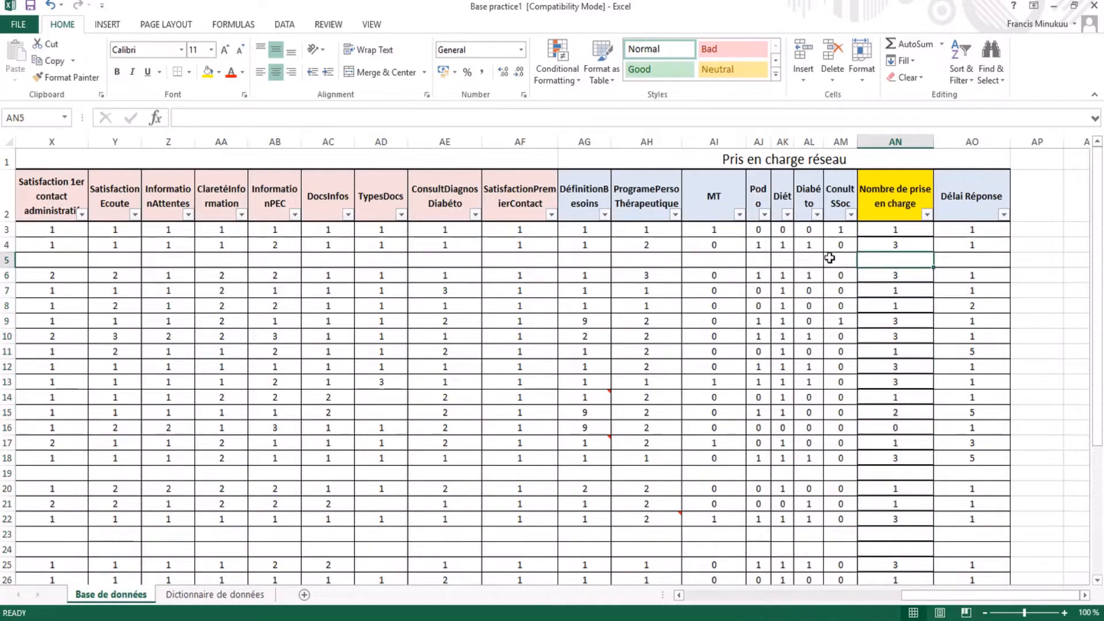
left_click(810, 259)
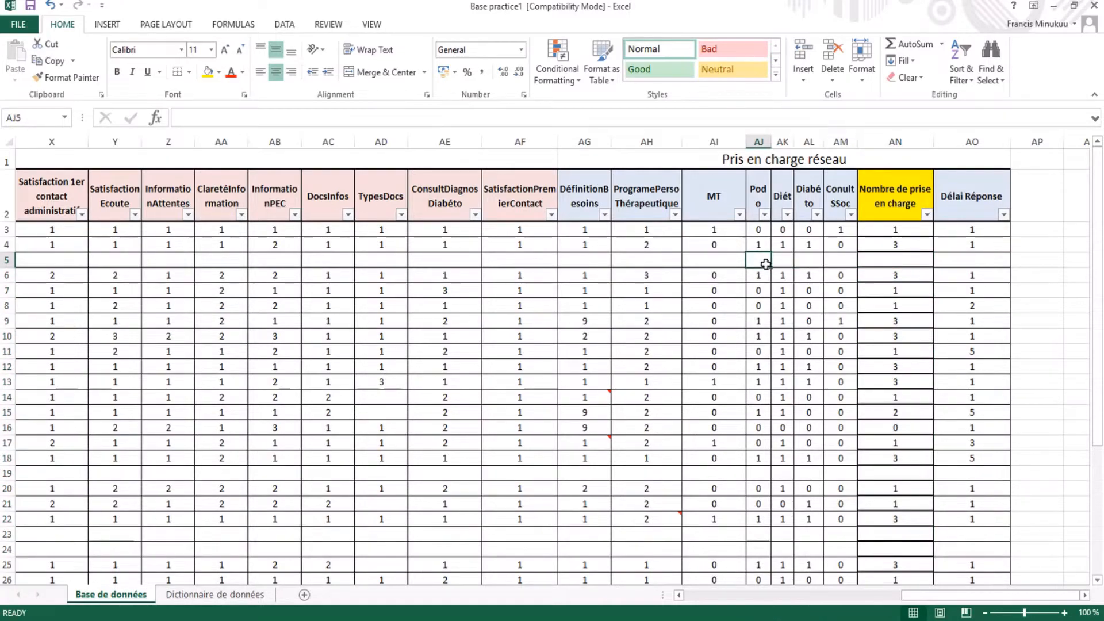
left_click(886, 260)
left_click(897, 320)
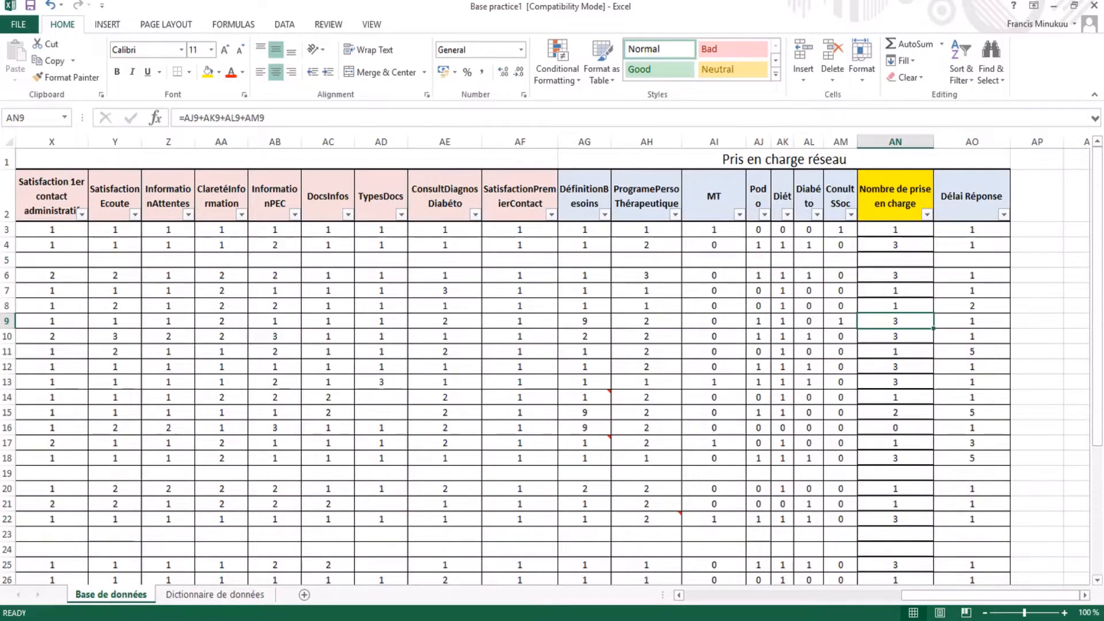
Switch to the Word plan, postpone the Windows update by one hour, and highlight item iii on prises en charge in yellow.
mouse_move(527, 620)
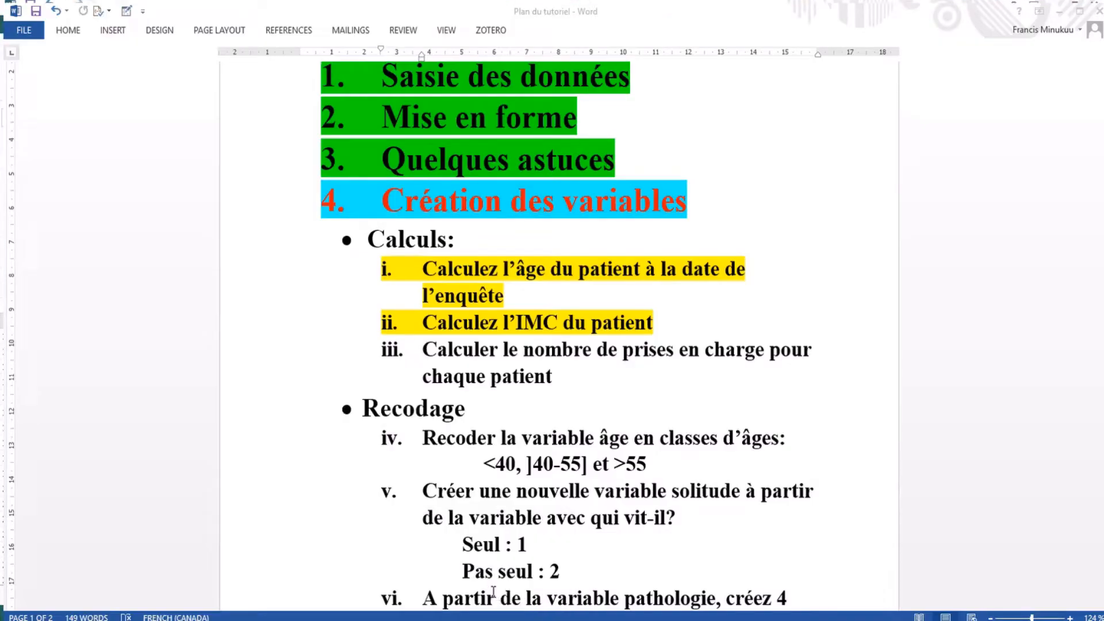
left_click(491, 575)
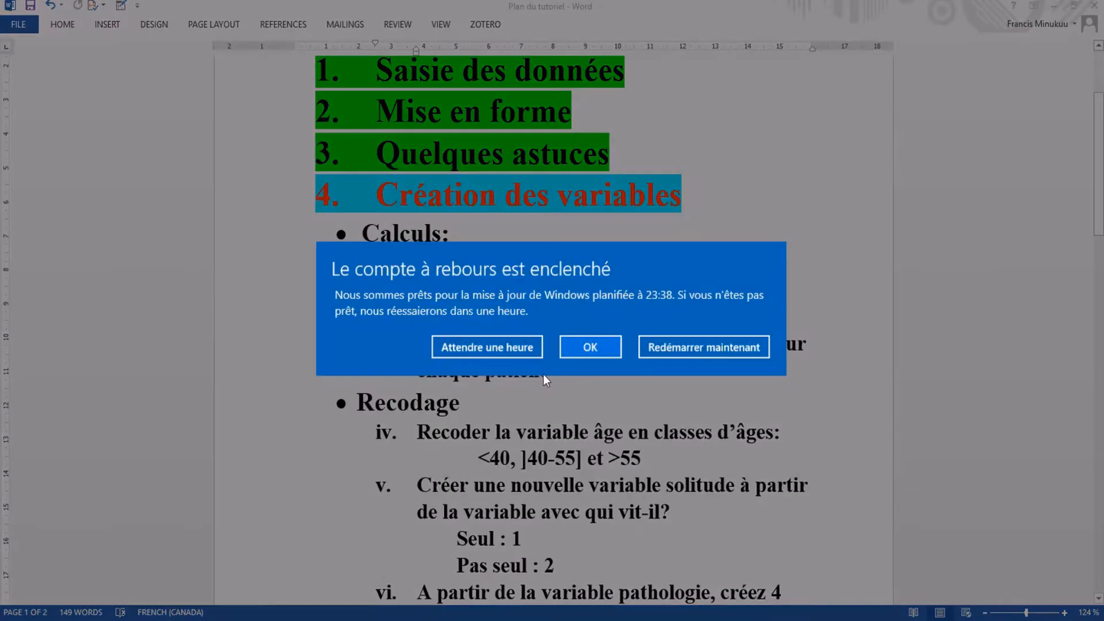
left_click(508, 346)
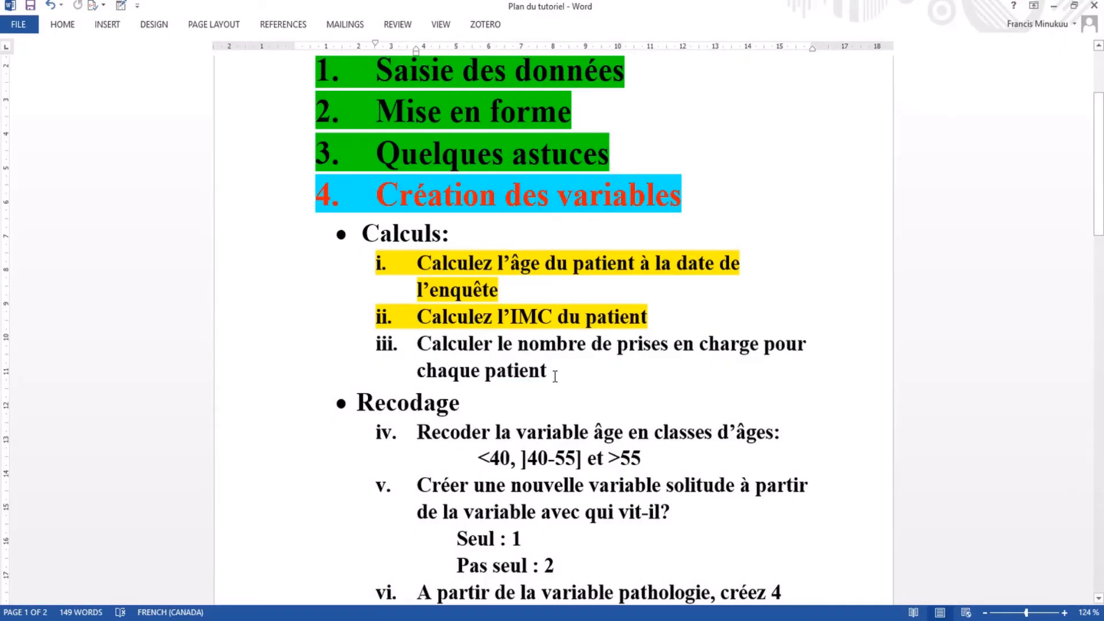
left_click_drag(521, 371, 457, 342)
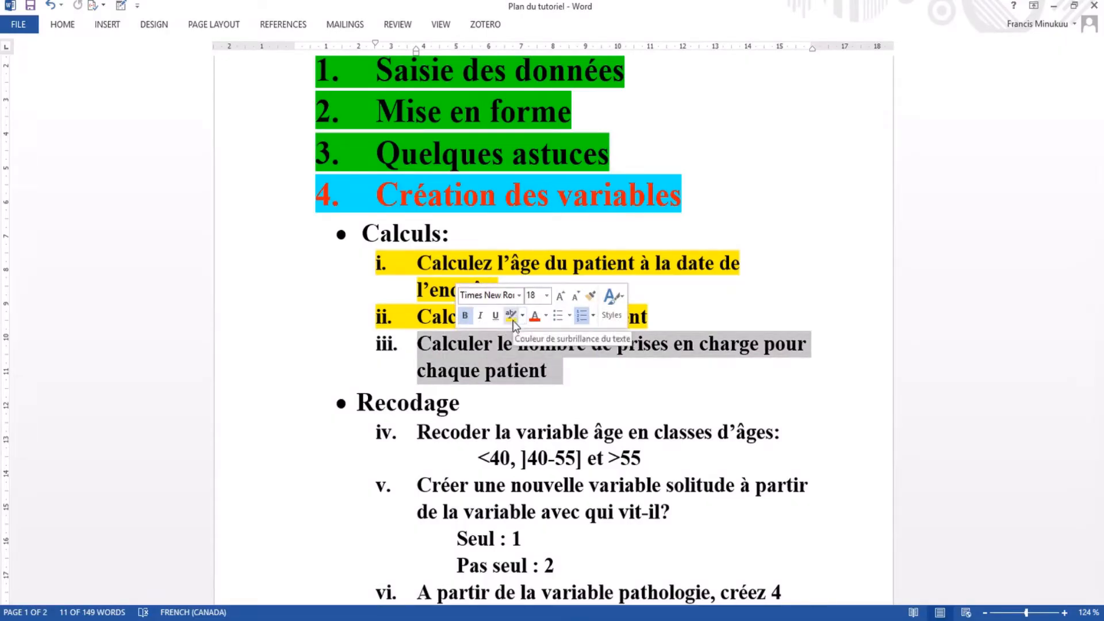
left_click(512, 322)
Review item iv under Recodage in the Word plan, covering the age variable's recoding and its class limits.
mouse_move(523, 618)
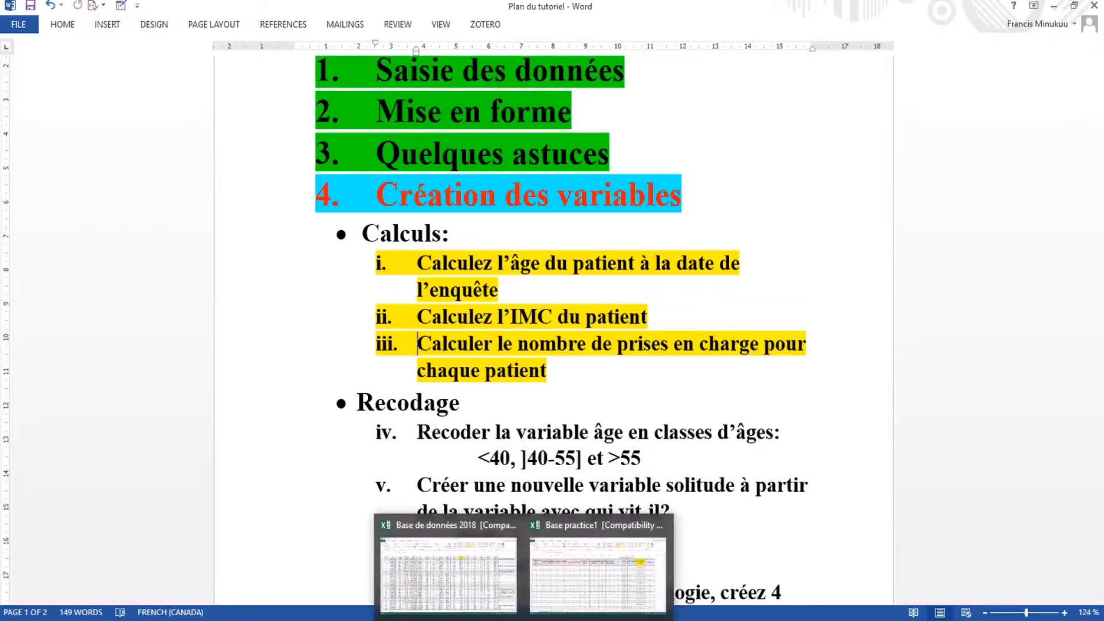
left_click(601, 578)
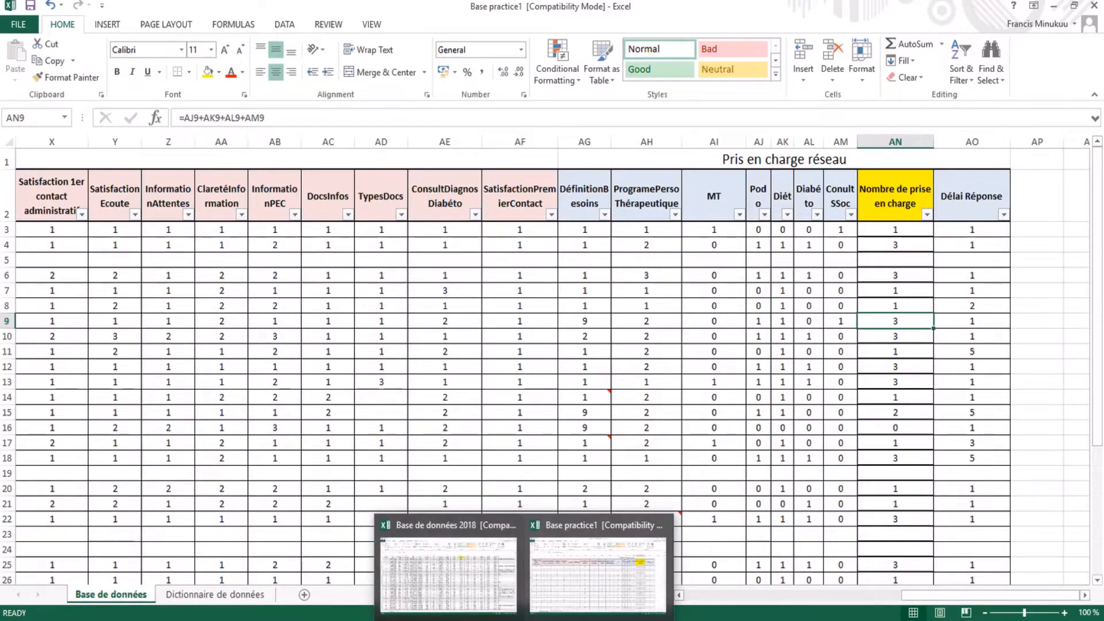
mouse_move(491, 620)
left_click(483, 598)
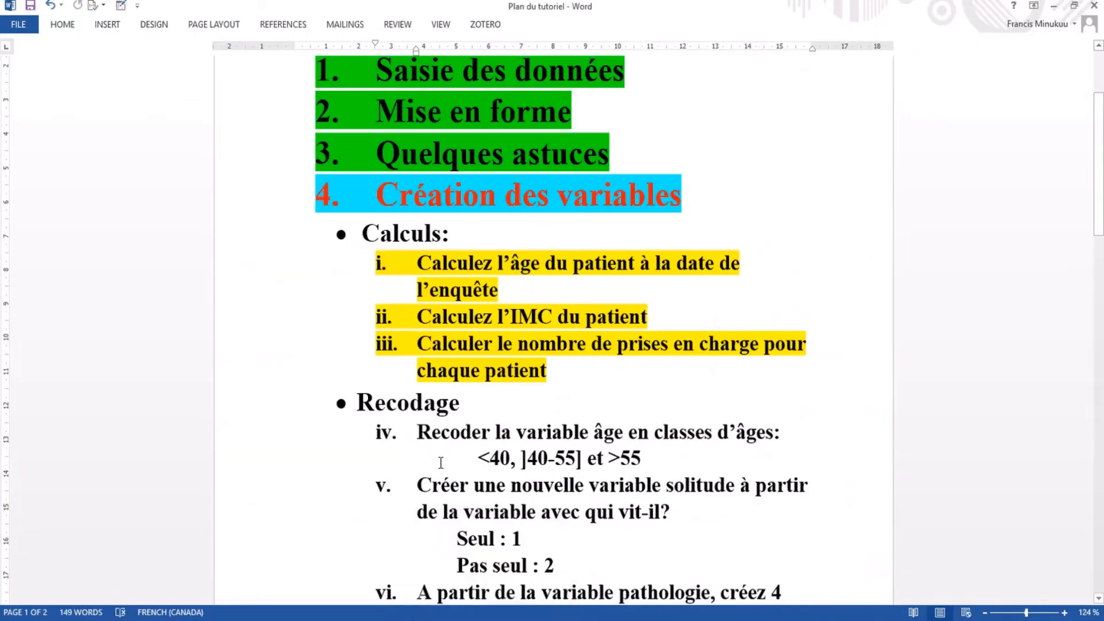
scroll(440, 463, "down", 2)
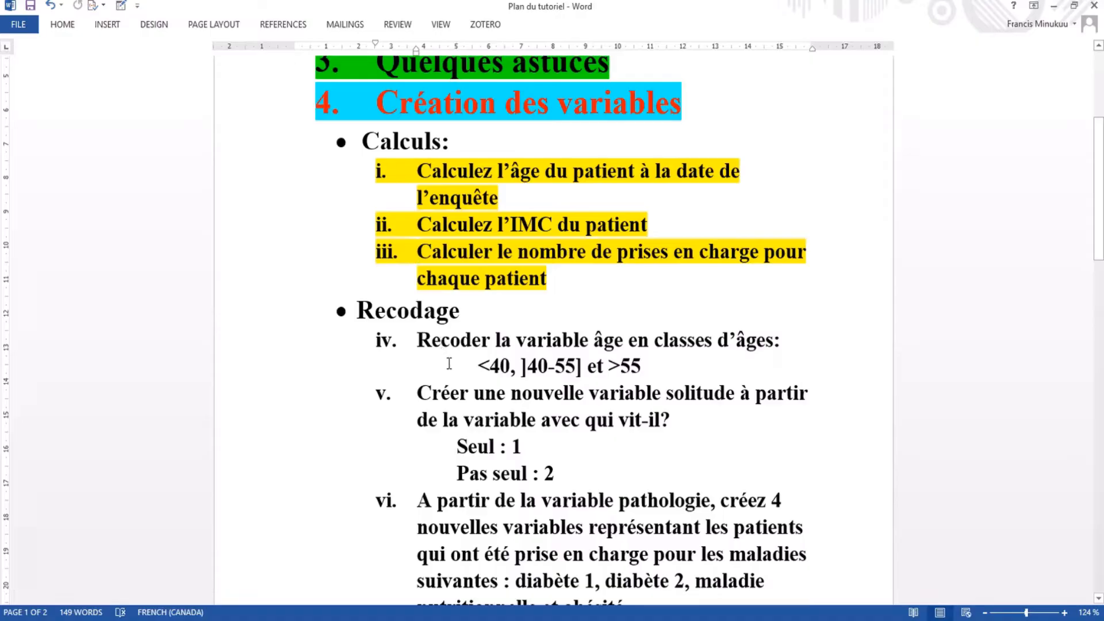
left_click_drag(422, 340, 777, 343)
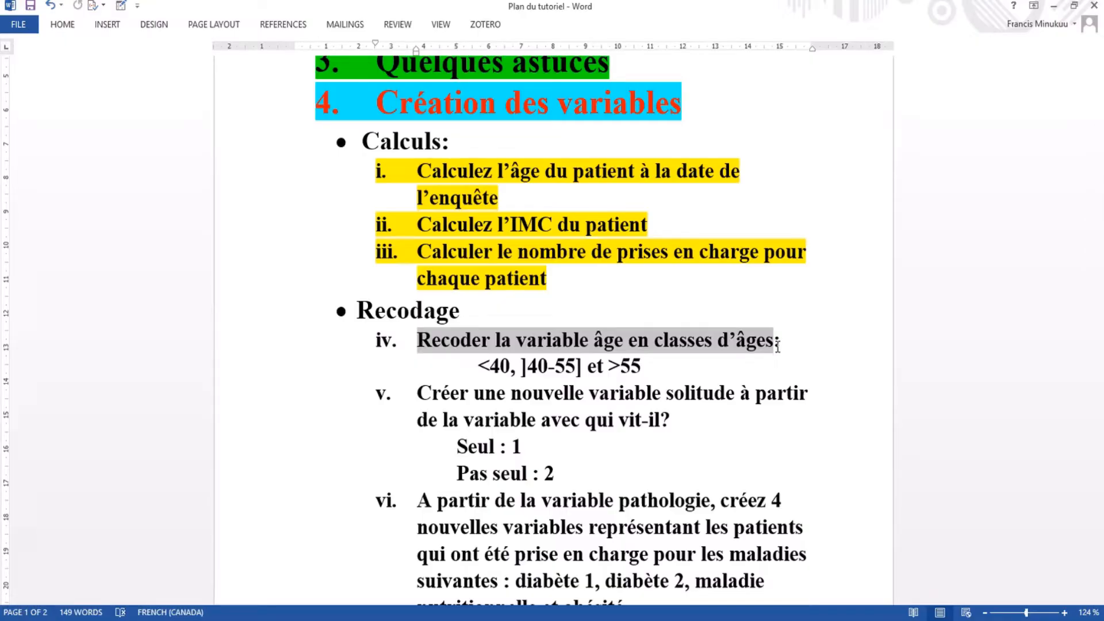
left_click_drag(777, 345, 778, 345)
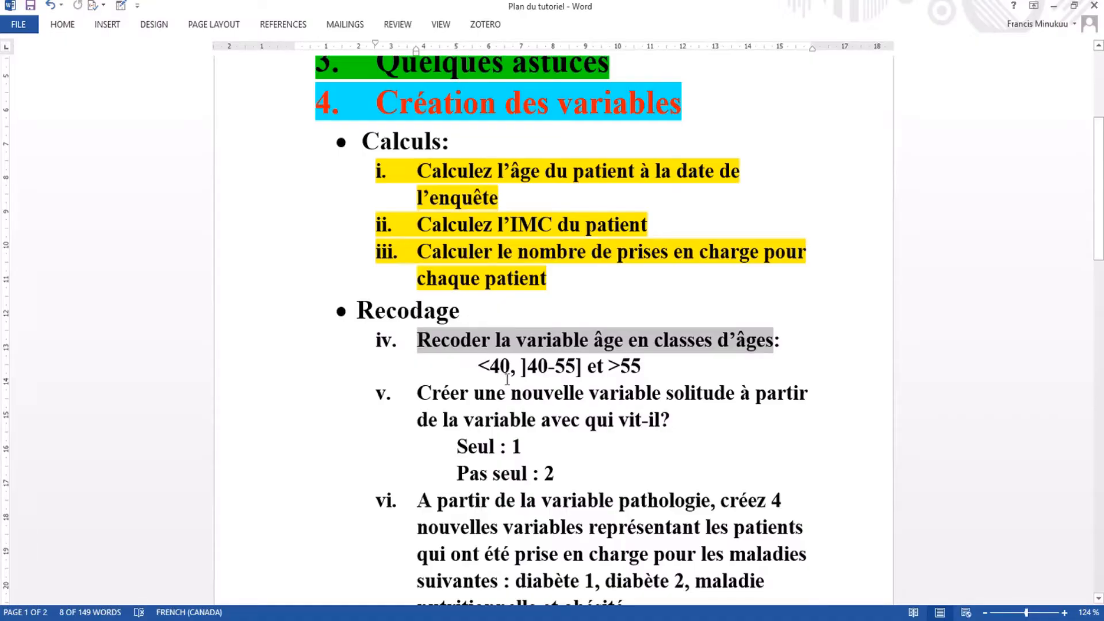
left_click(625, 374)
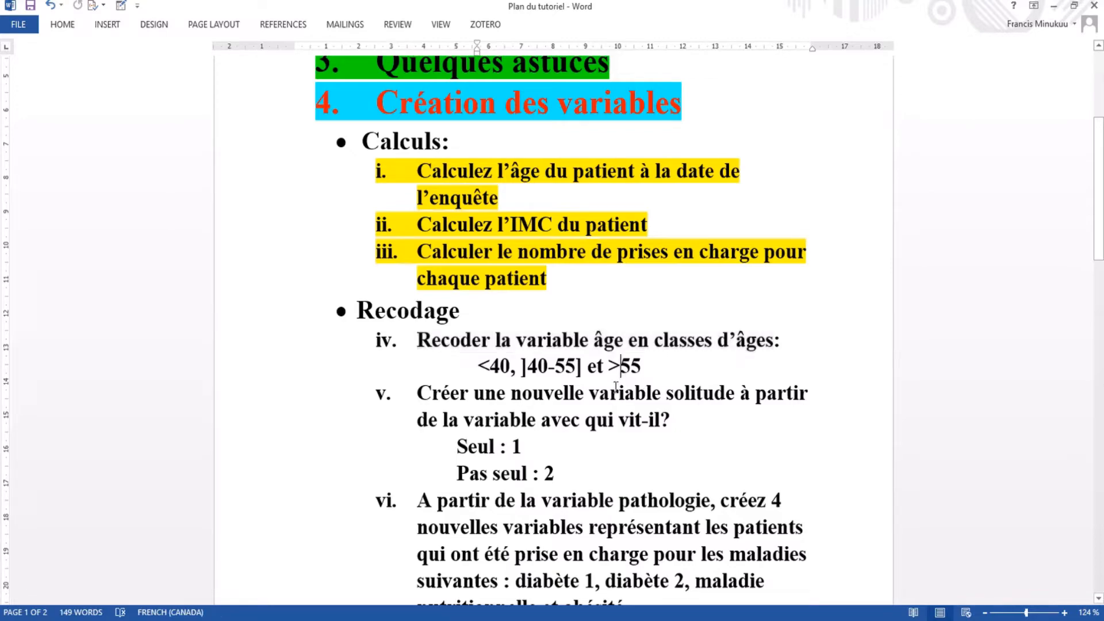
Switch to Base practice1 in Excel and insert a blank column between Age and Ville de résidence.
mouse_move(577, 588)
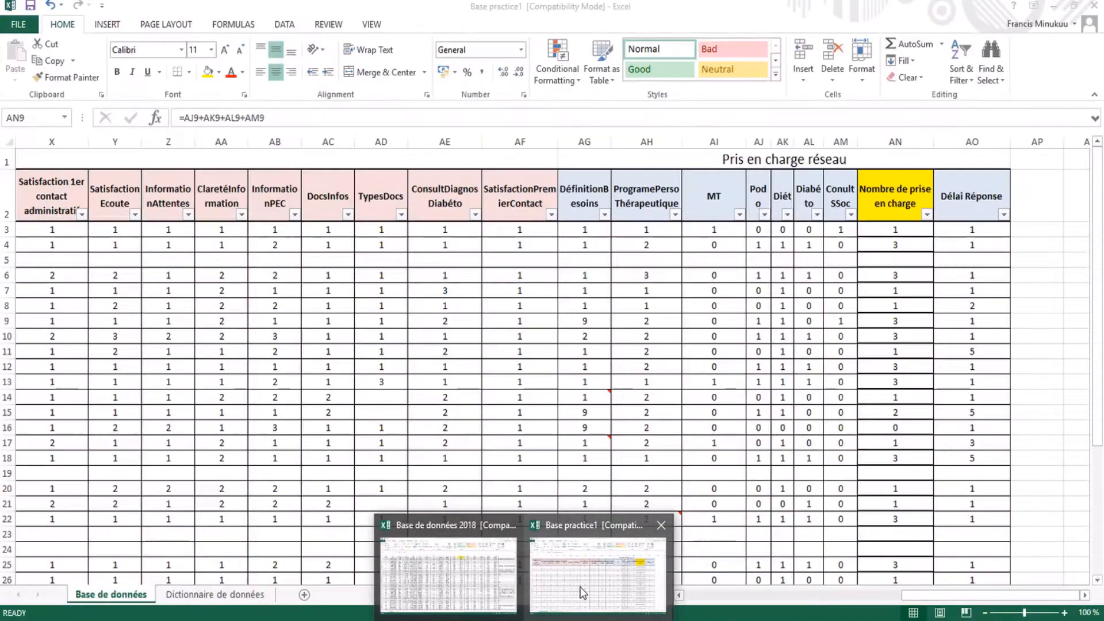
left_click(577, 589)
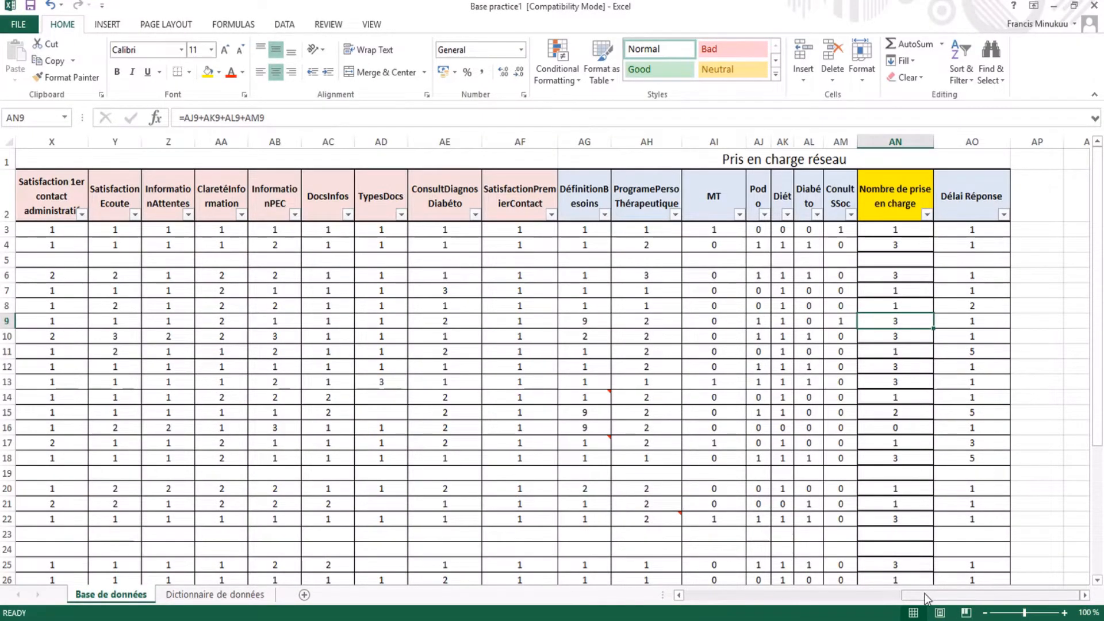
left_click_drag(925, 593, 703, 589)
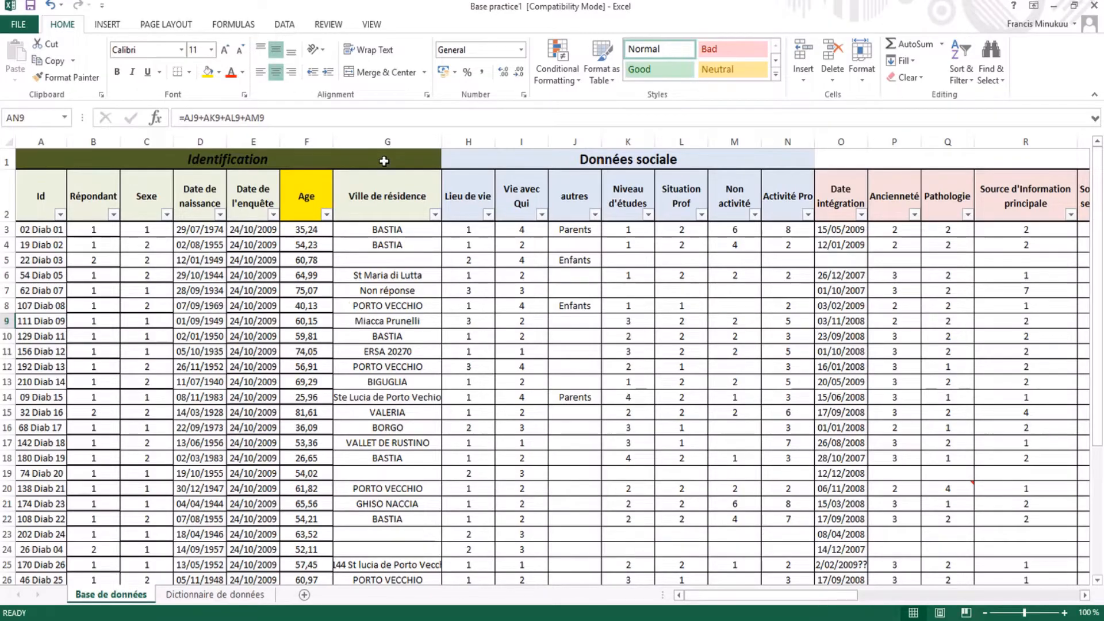
left_click(384, 142)
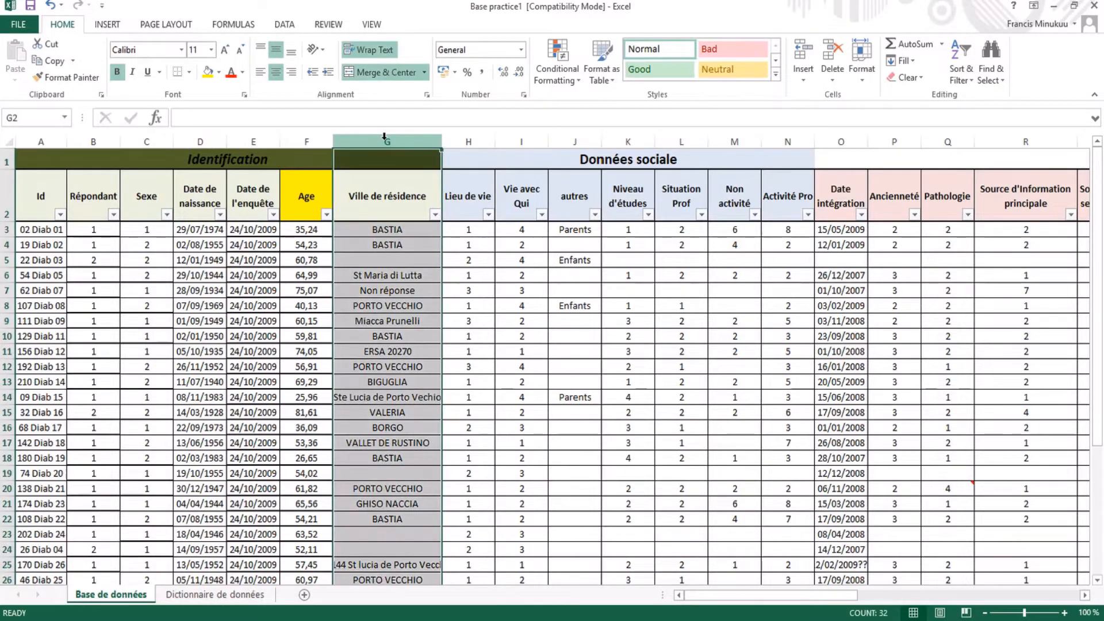
right_click(384, 141)
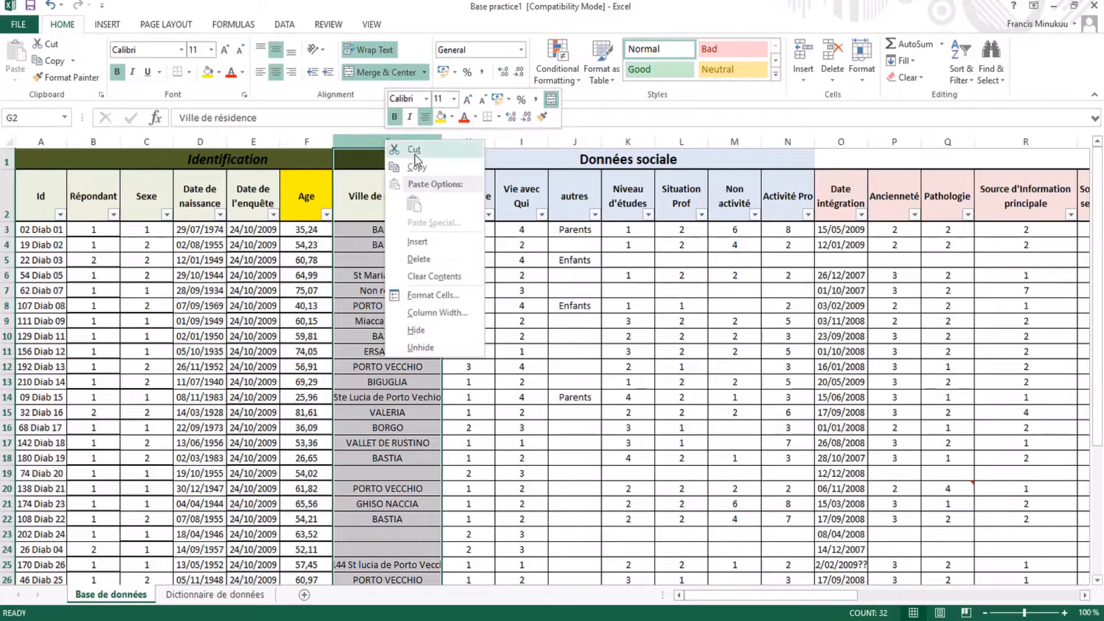
left_click(428, 240)
Title the new column "Classe d'age" in cell G2.
left_click(360, 197)
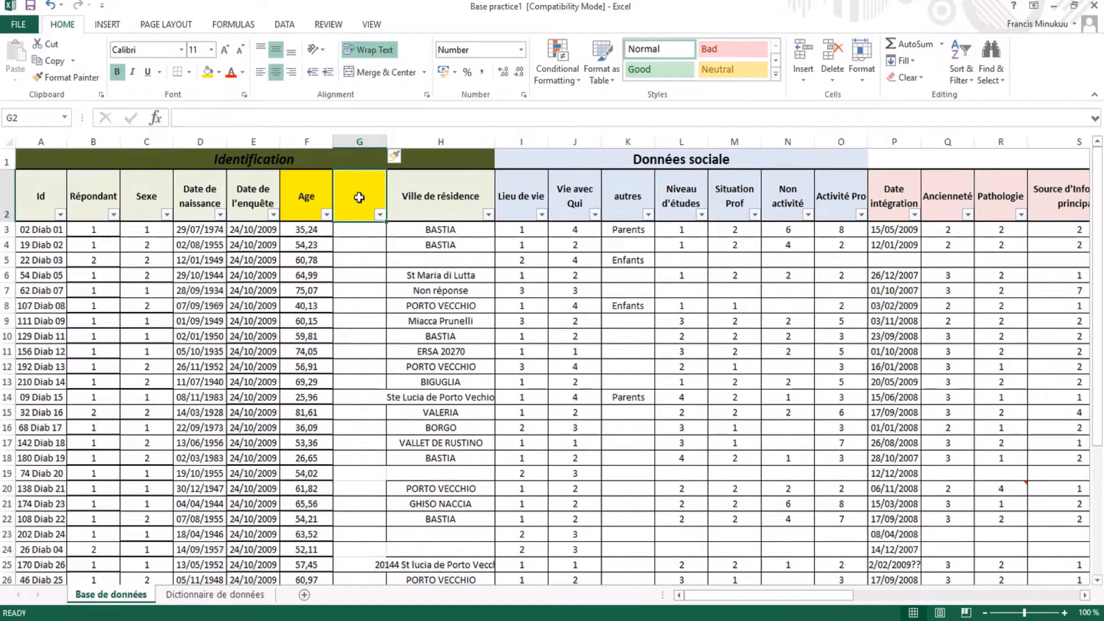
type("Clas")
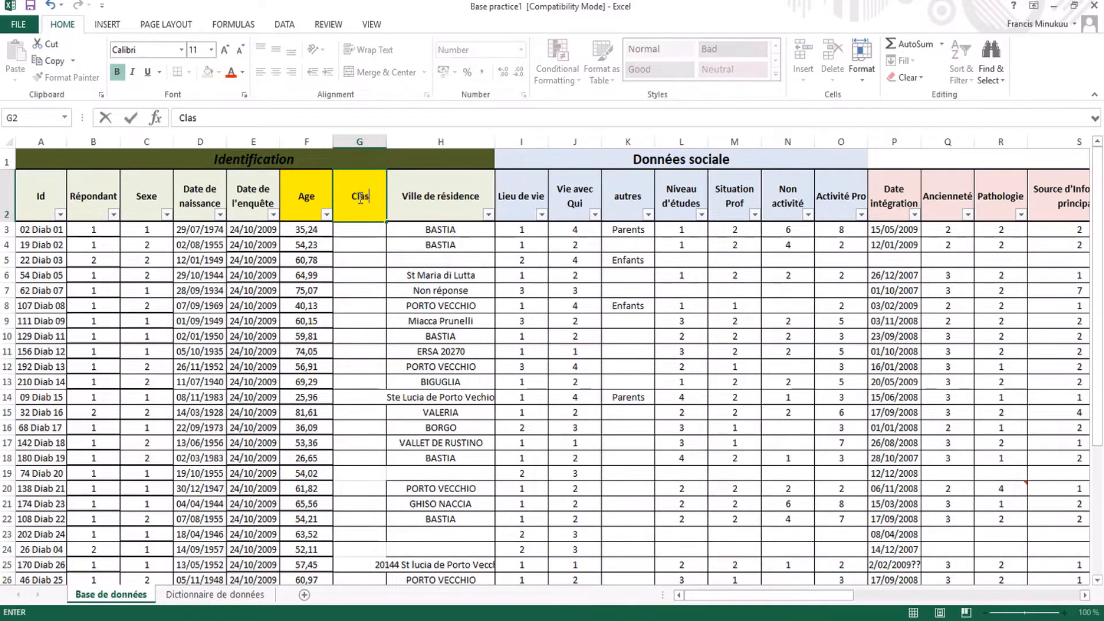
type("se d'age")
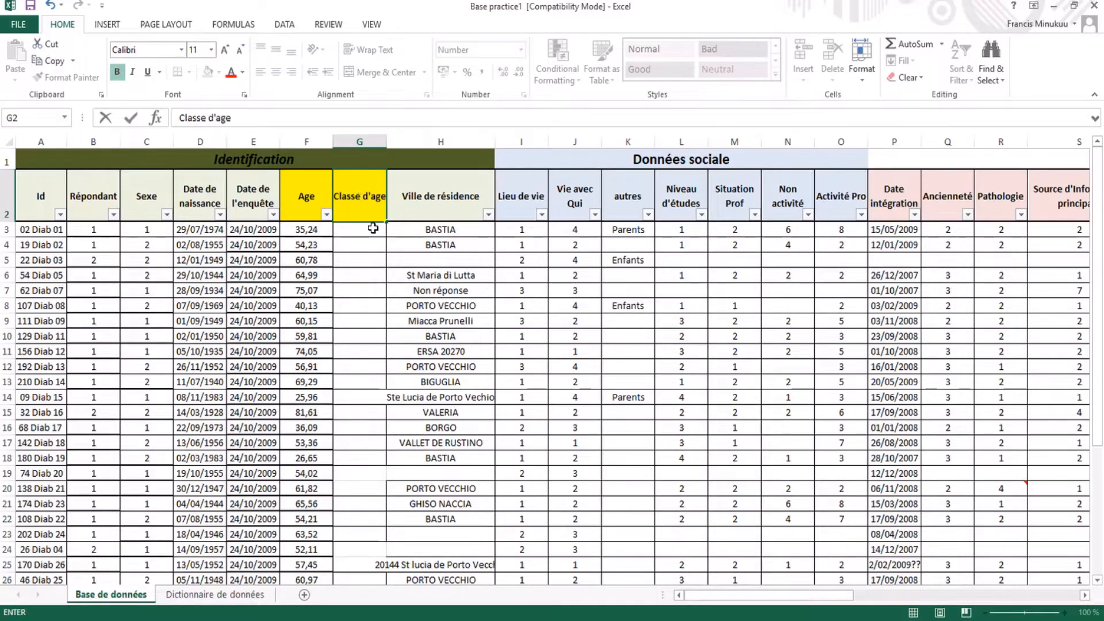
key("Return")
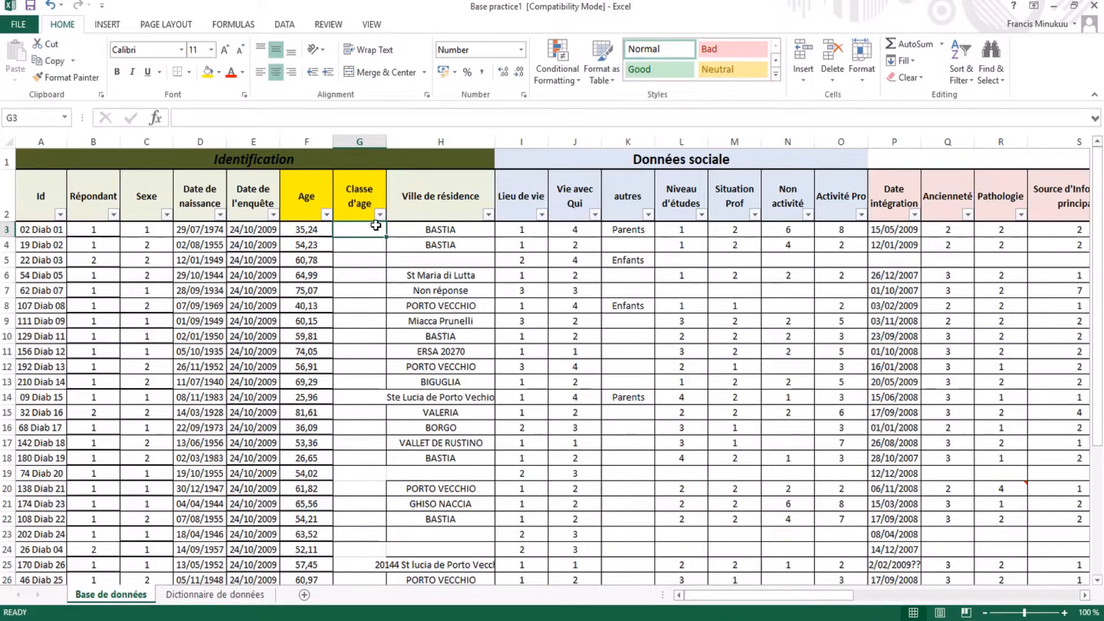
left_click(363, 246)
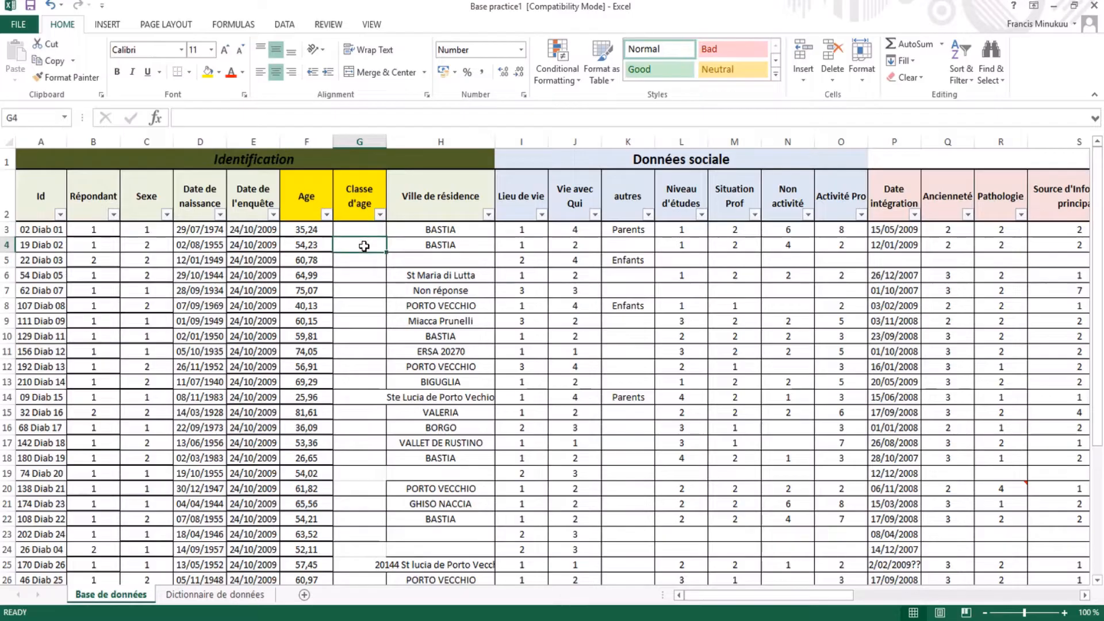
left_click(361, 231)
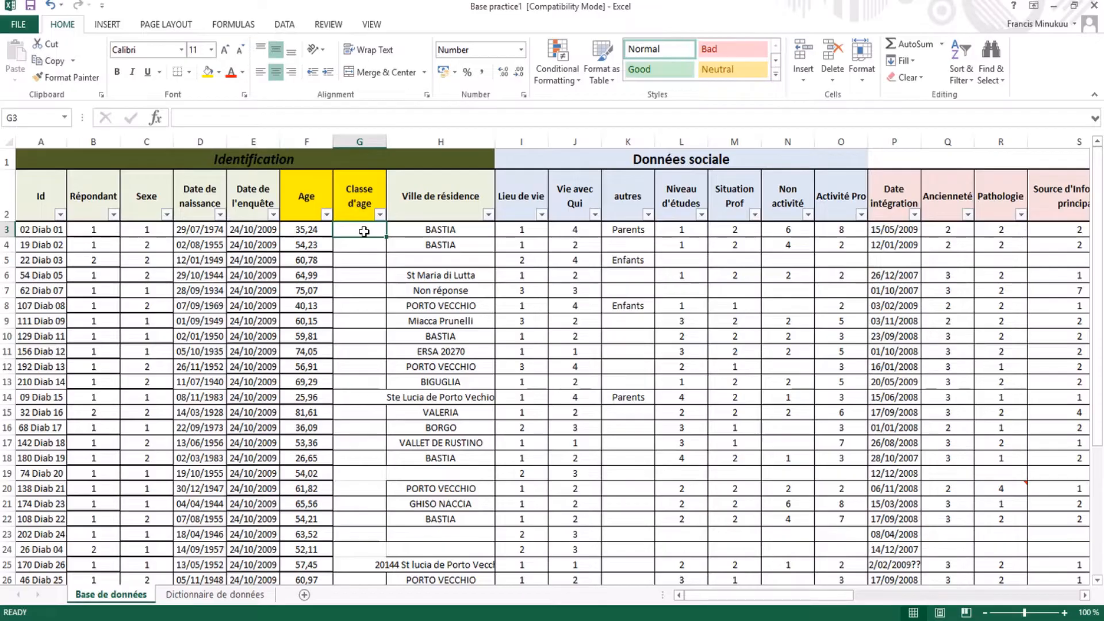
left_click(326, 215)
left_click(327, 216)
left_click(326, 216)
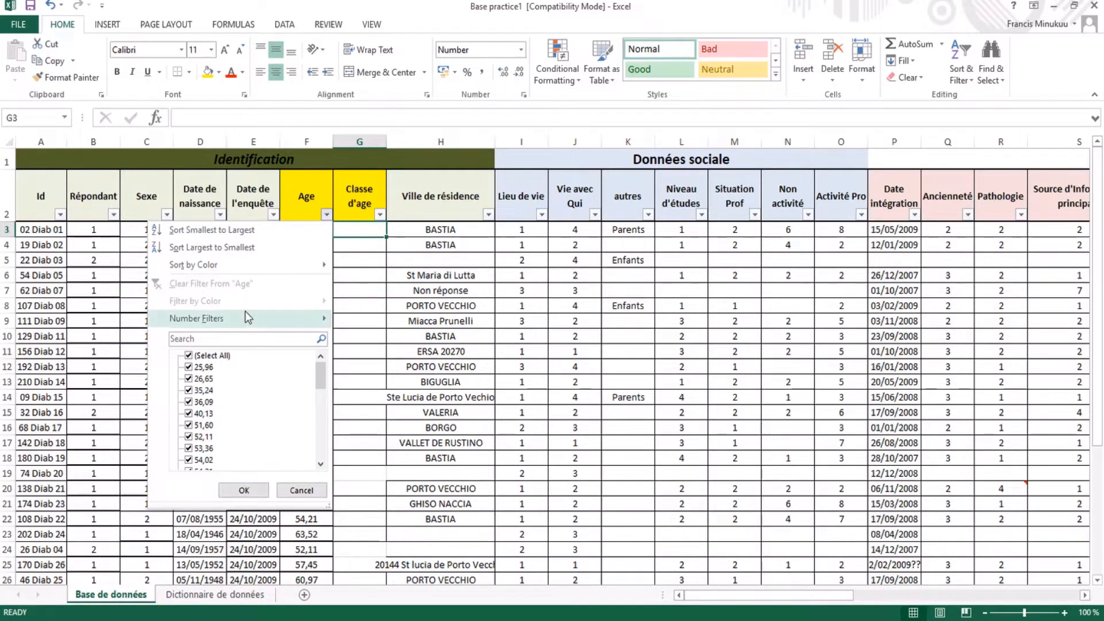
mouse_move(246, 316)
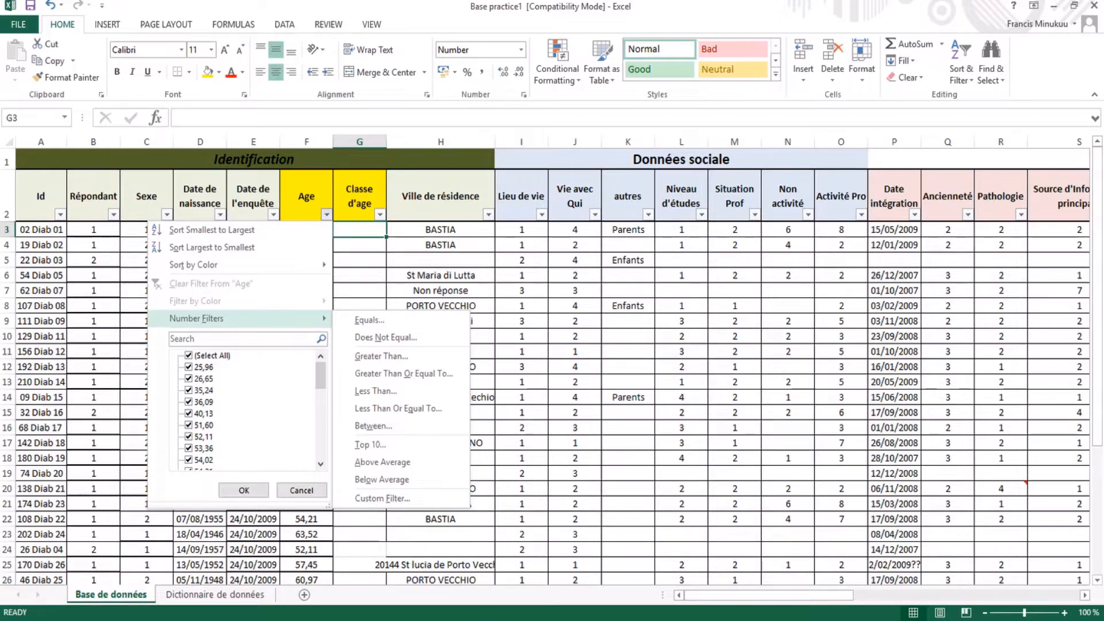
mouse_move(498, 619)
left_click(475, 580)
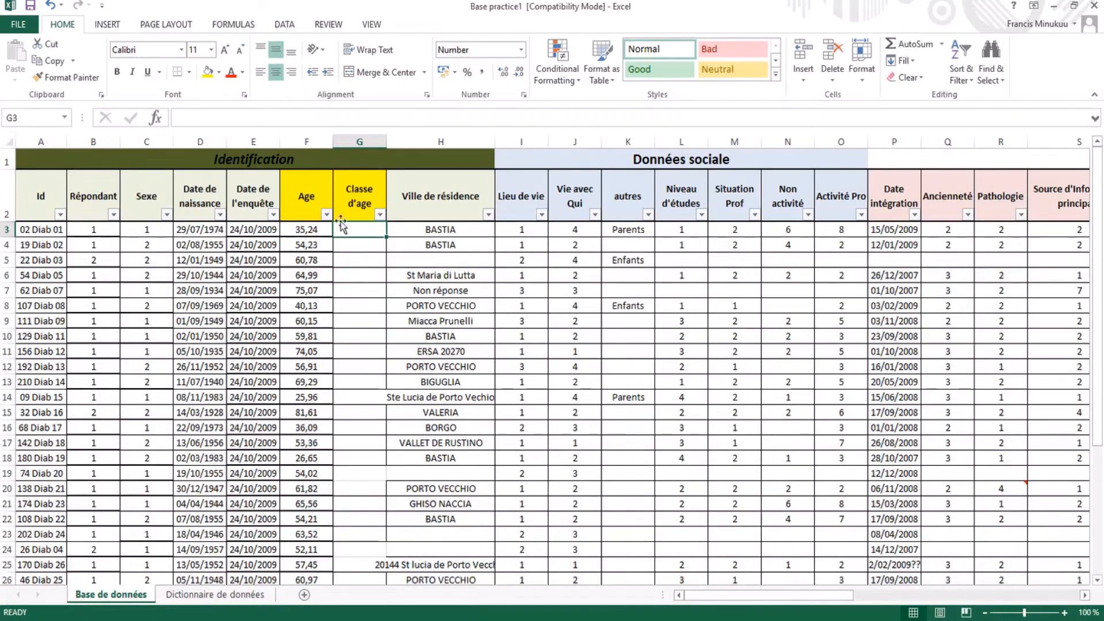
Filter the Age column to values less than 40, checking the limit against the Word plan.
left_click(325, 214)
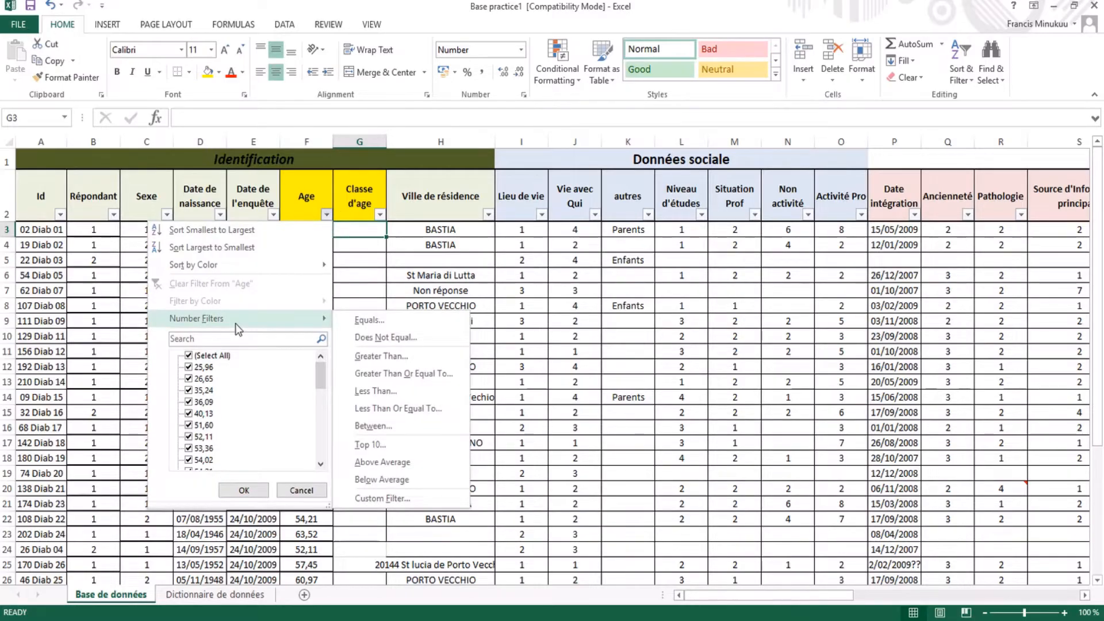
left_click(392, 394)
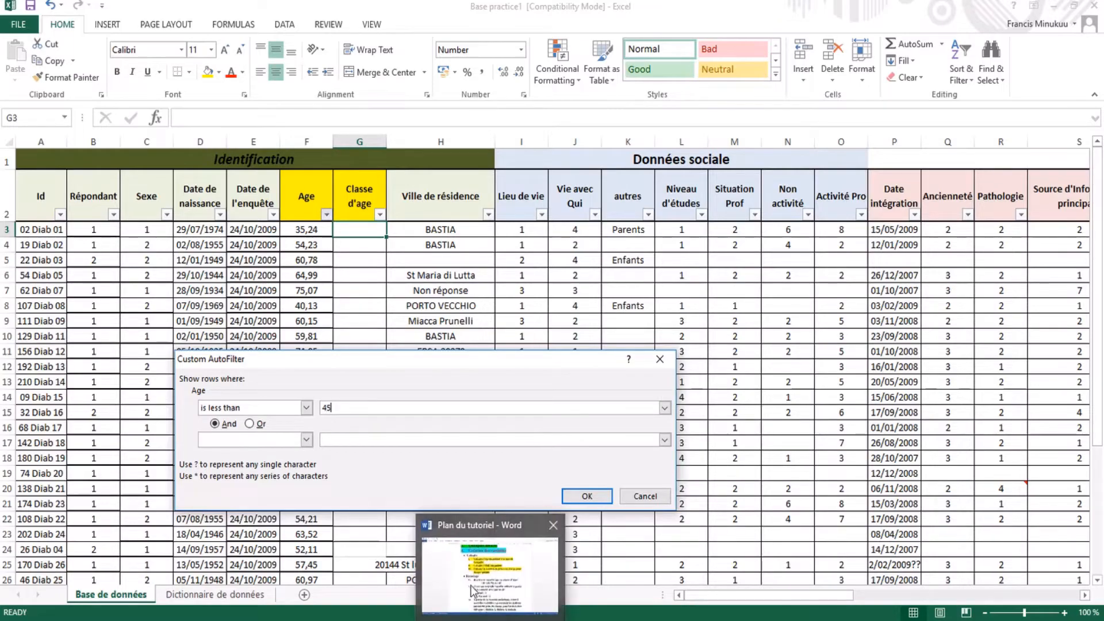
left_click(471, 589)
left_click(488, 602)
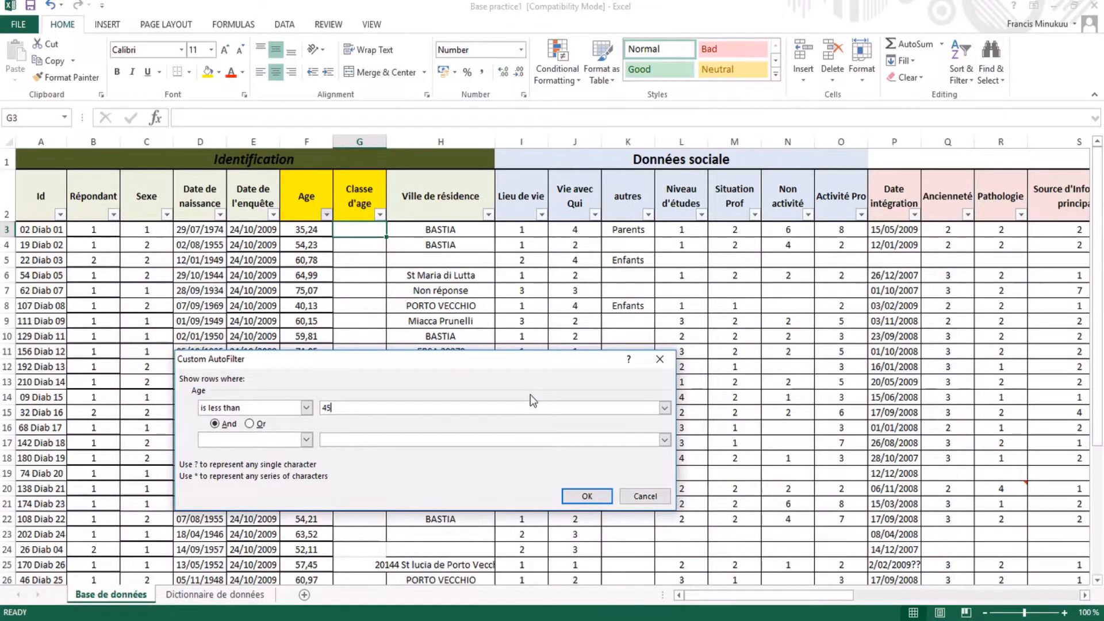
type("0")
left_click(586, 496)
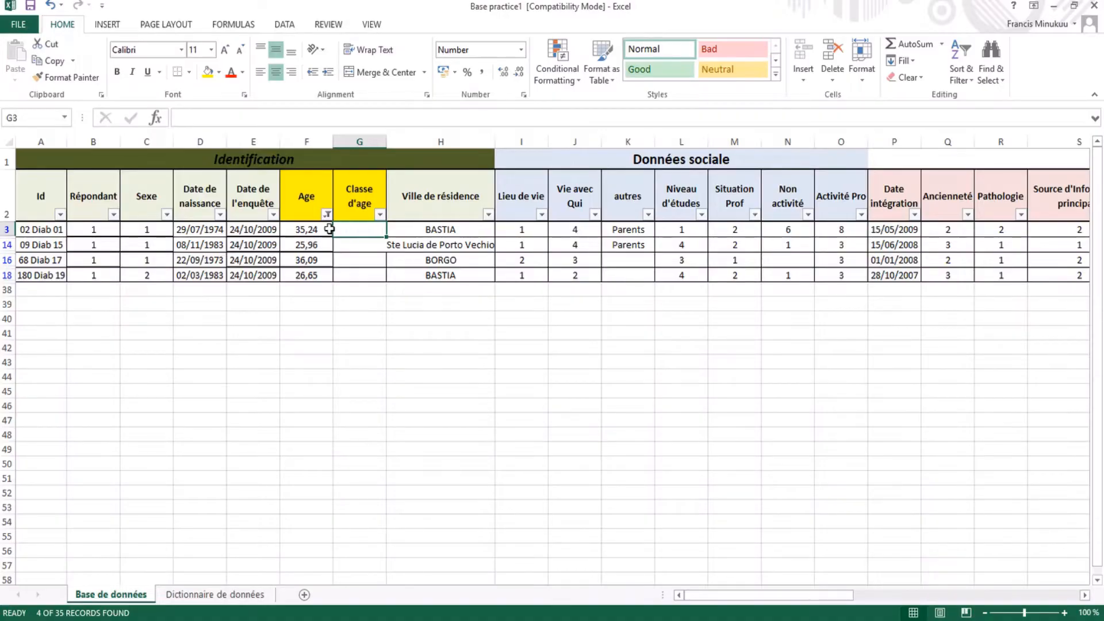
View the less-than-or-equal sign among the mathematical operators offered for insertion into cell G3, leaving without inserting it.
left_click(440, 333)
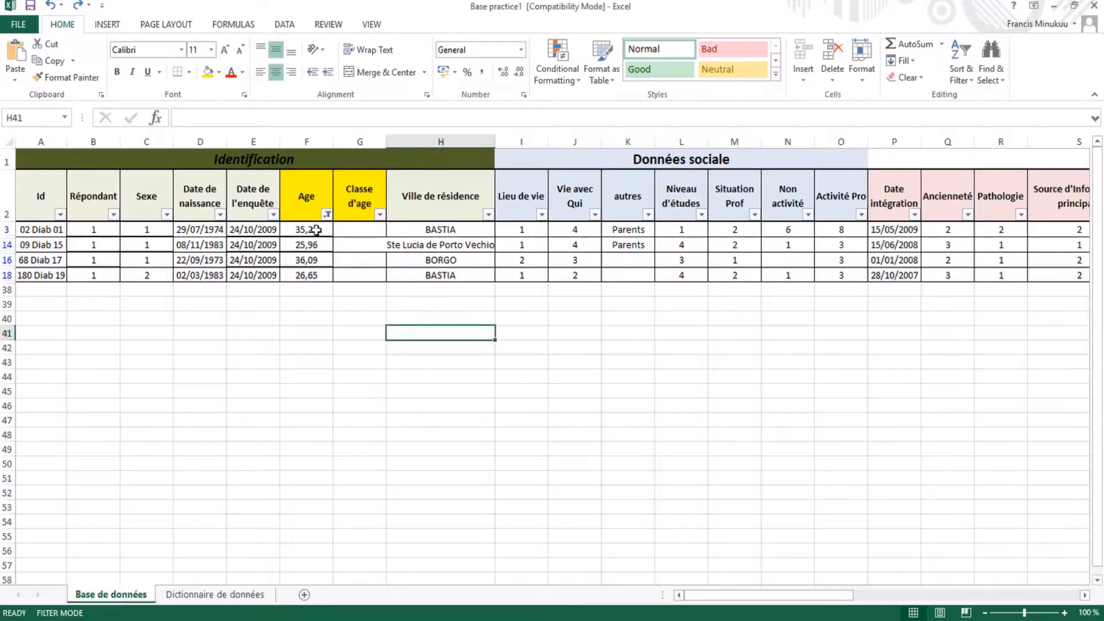
left_click(345, 230)
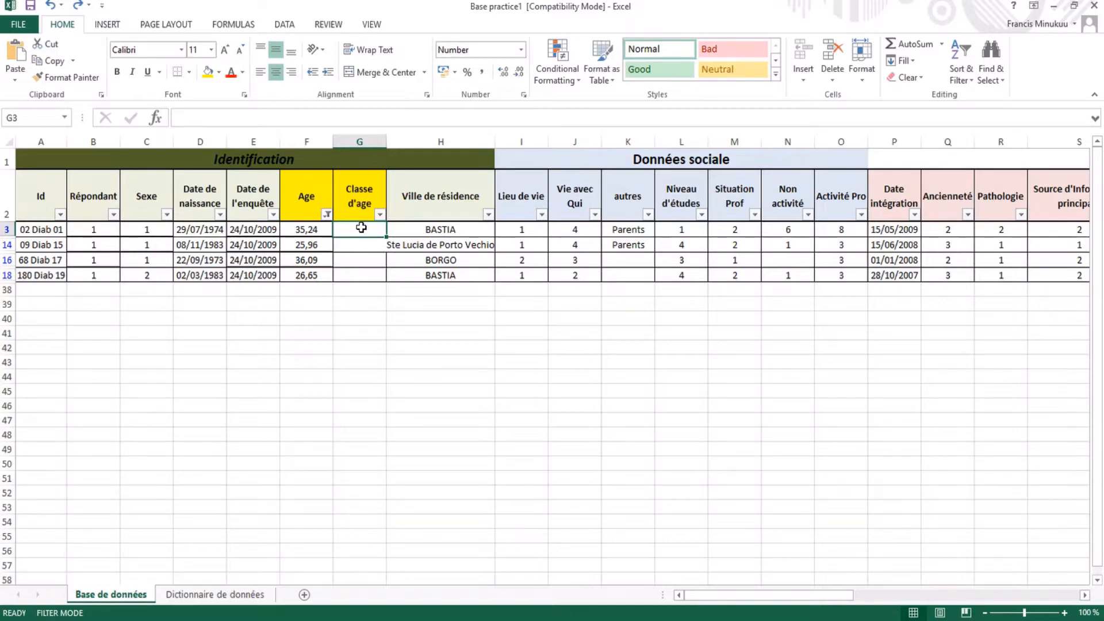
left_click(107, 25)
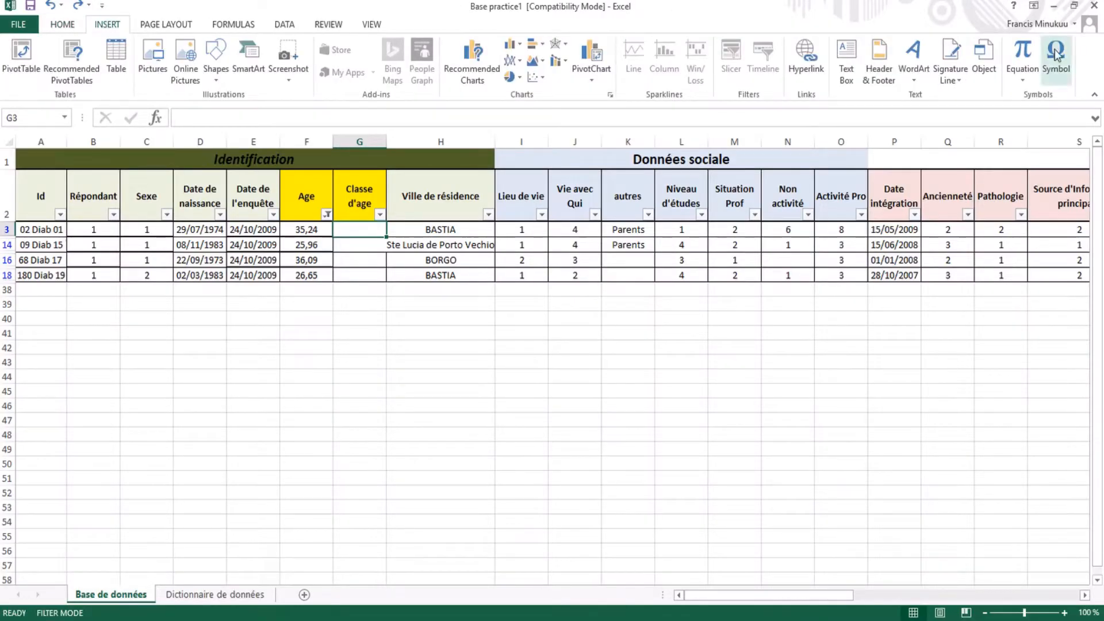
left_click(1056, 67)
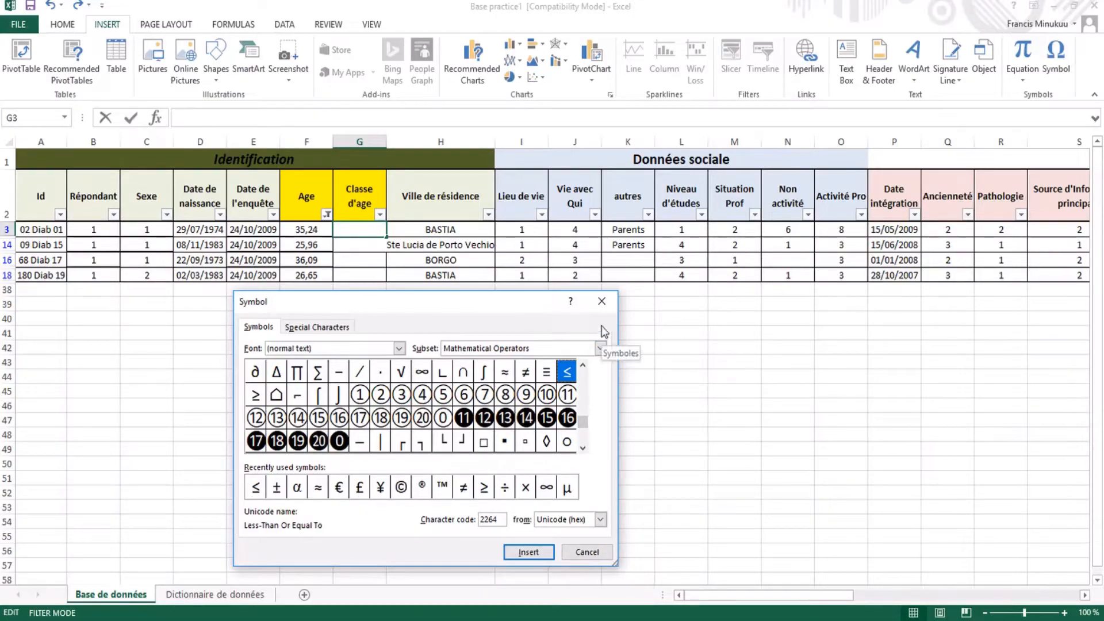
left_click(601, 302)
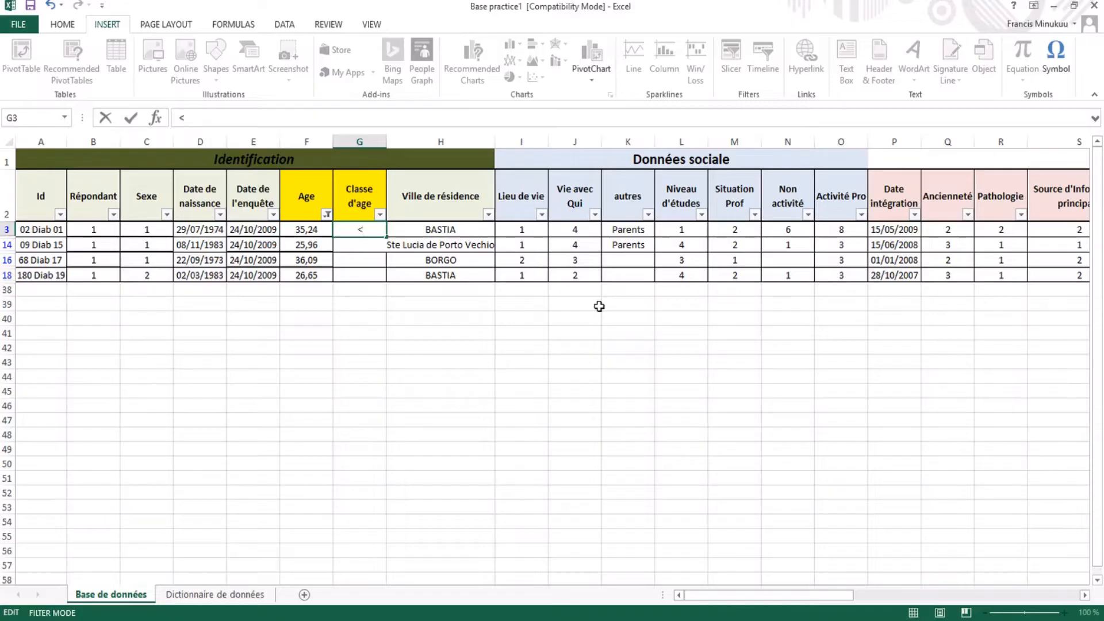
Enter "<40" in cell G3 and fill it down the Classe d'age column through row 18 of the filtered records.
type("40")
left_click_drag(386, 238, 386, 280)
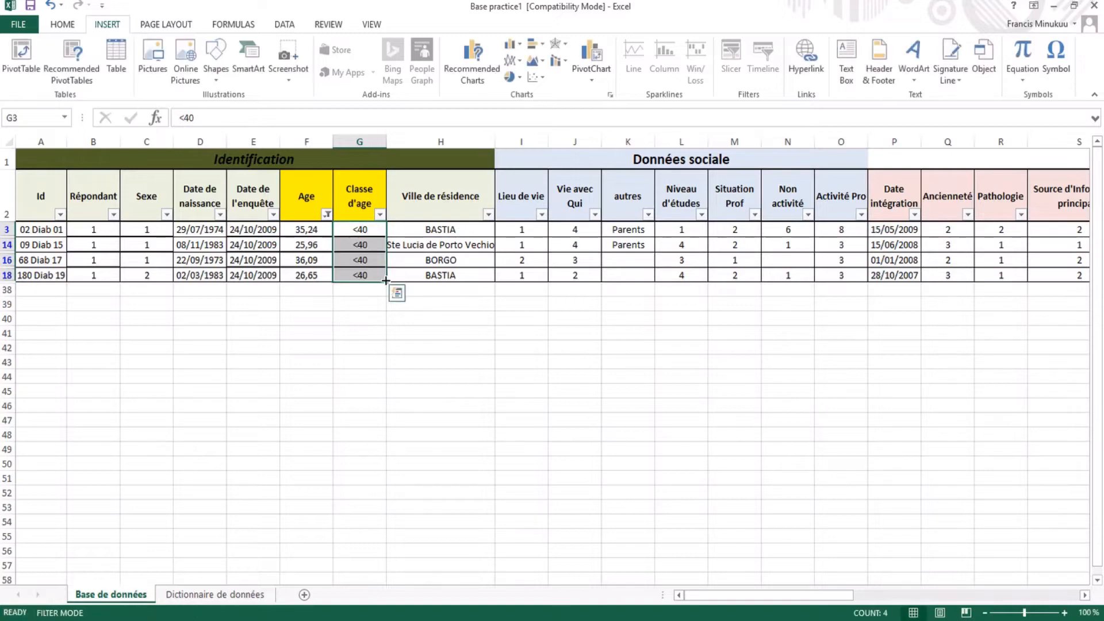
left_click(364, 290)
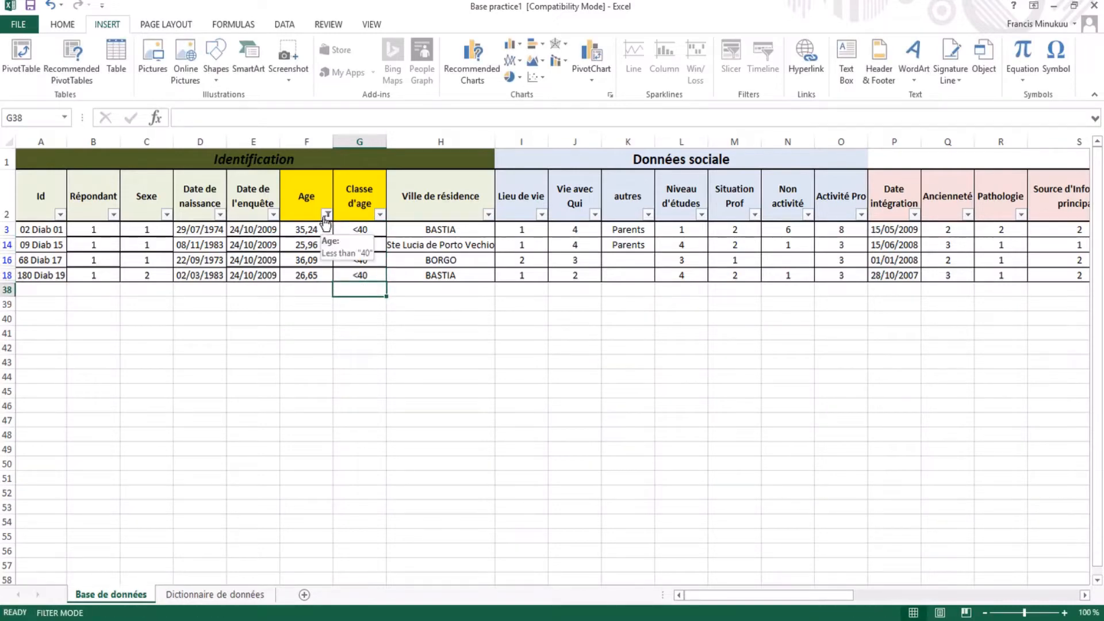
Clear the less-than-40 filter from the Age column so all records are listed.
left_click(327, 215)
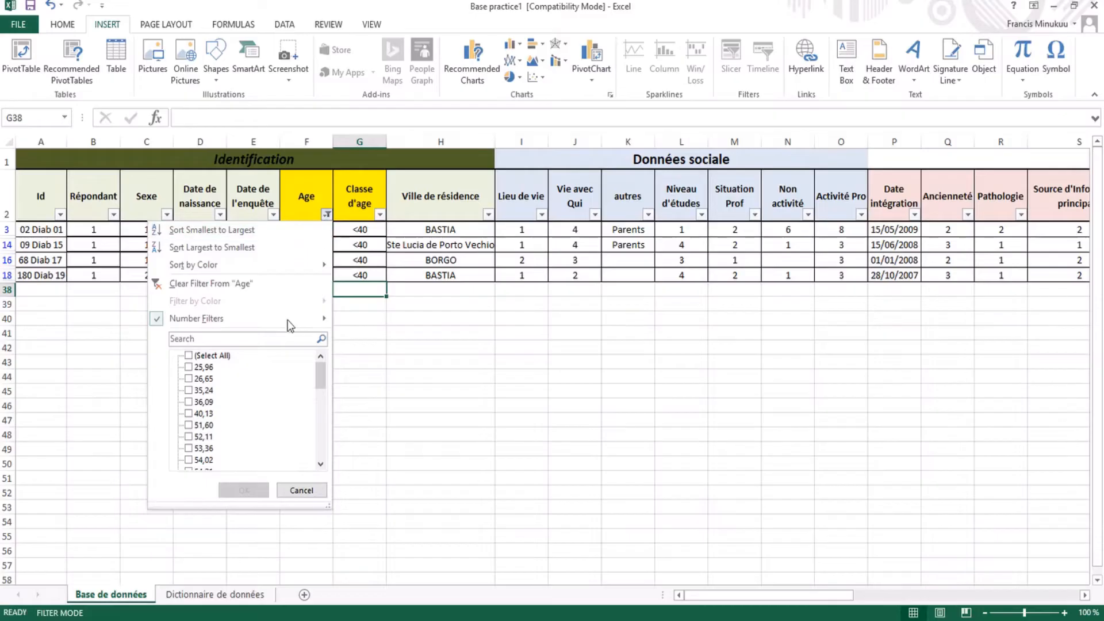
left_click(224, 283)
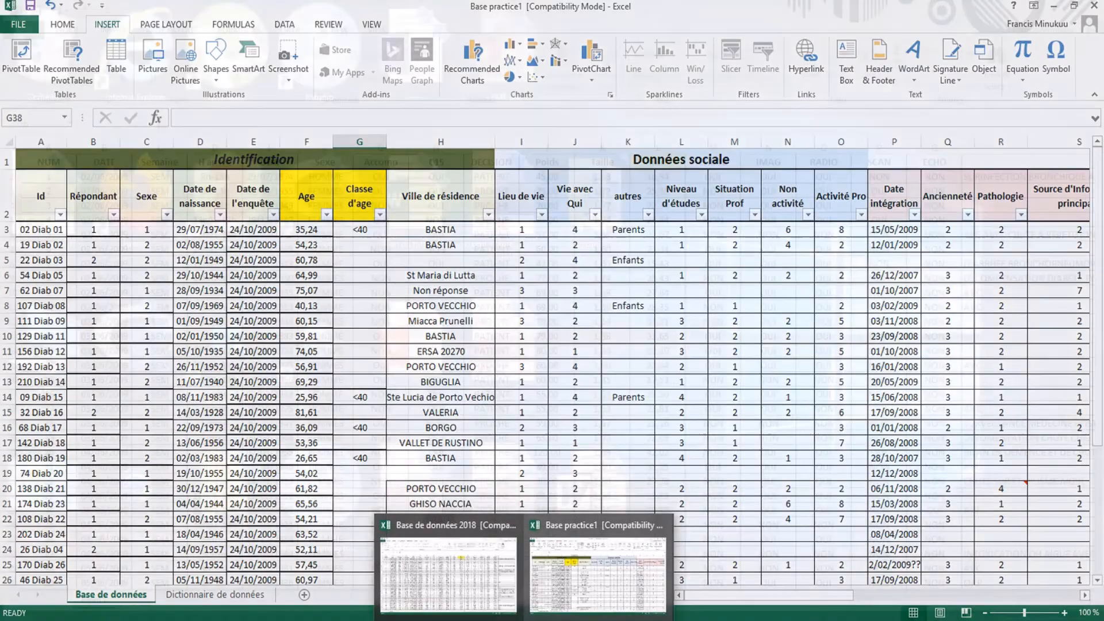
mouse_move(491, 620)
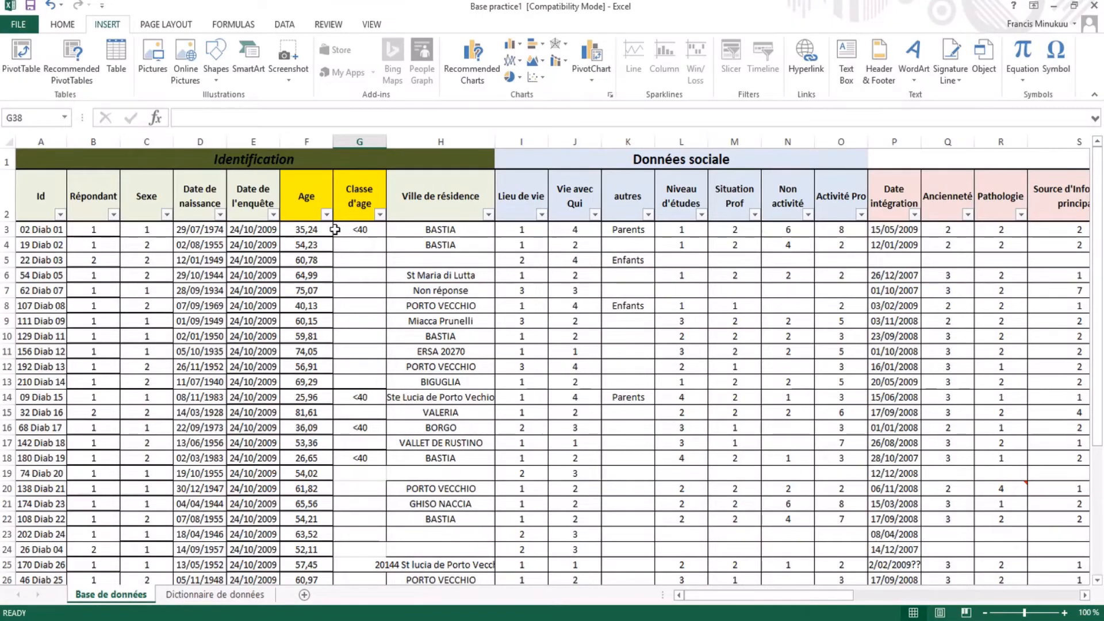
Start a custom filter on the Age column with the first condition "is greater than or equal to" 40.
left_click(326, 215)
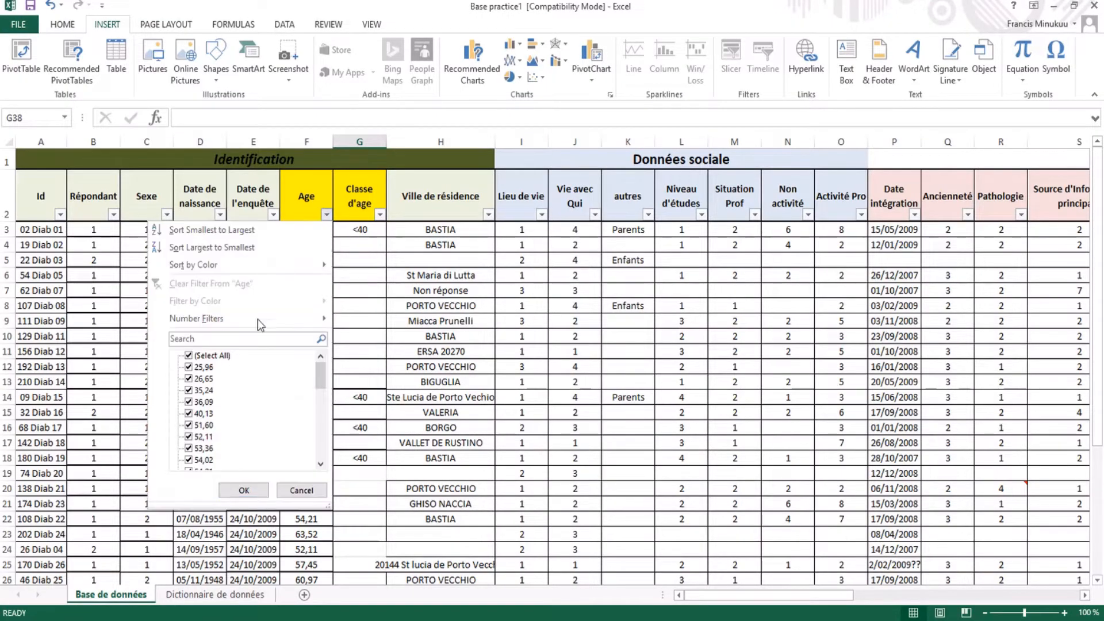
mouse_move(238, 323)
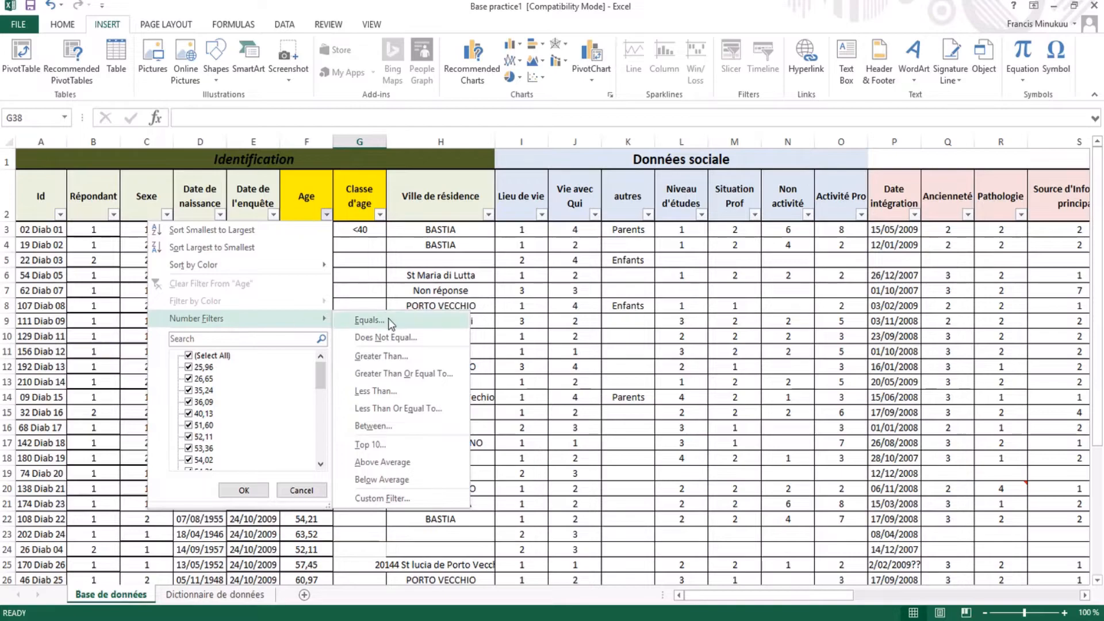
left_click(408, 498)
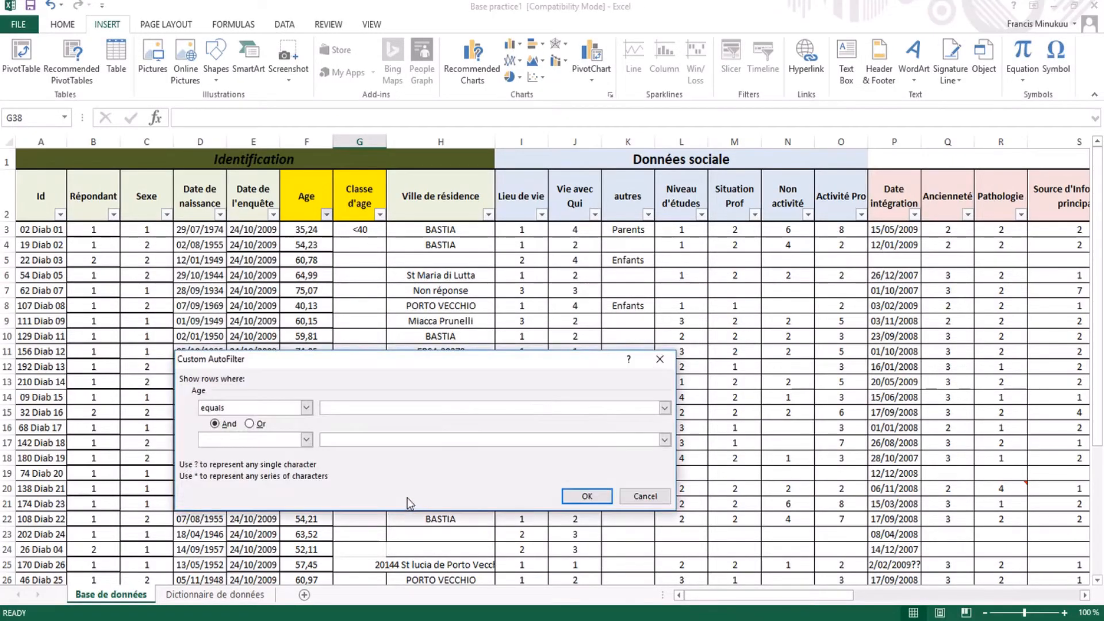
left_click(306, 409)
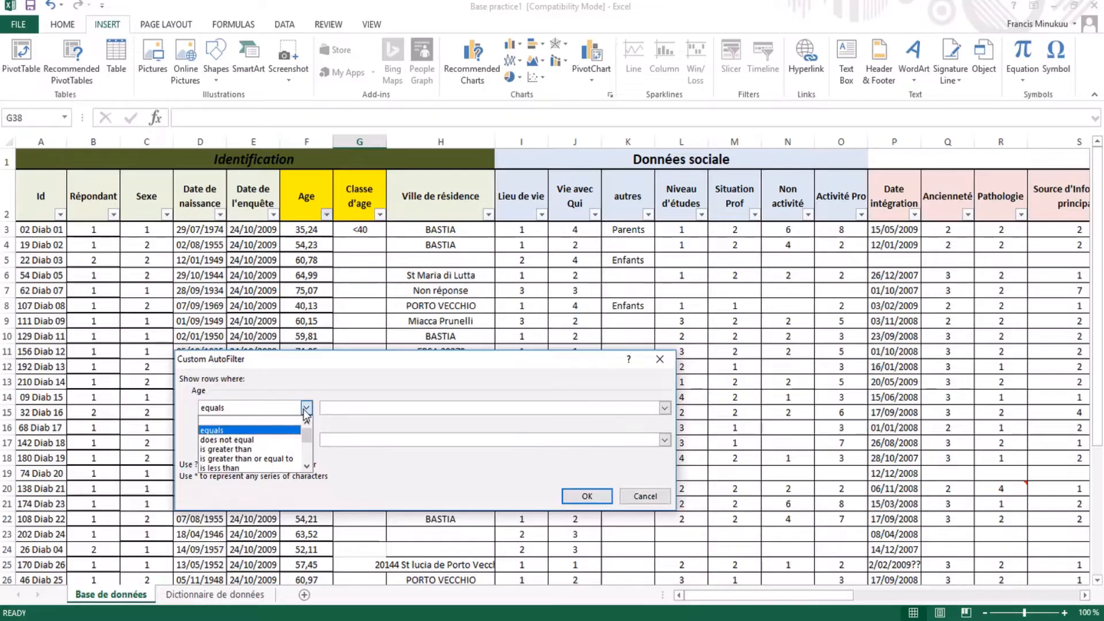
left_click(275, 457)
left_click(331, 408)
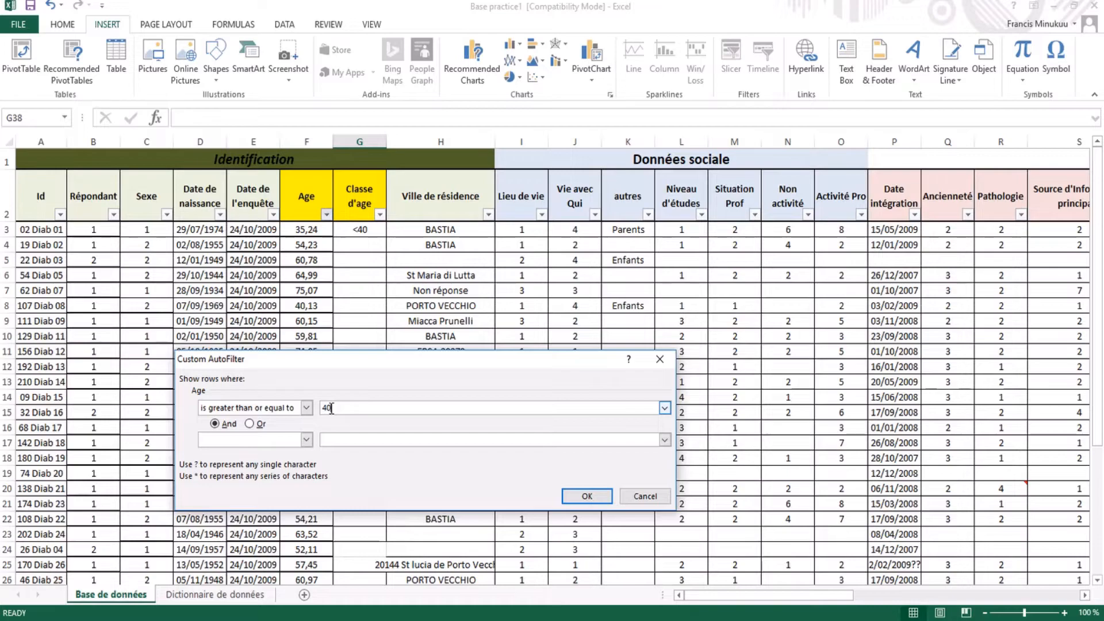
Add the And condition "is less than or equal to" 55 to the Age filter and apply it.
left_click(308, 440)
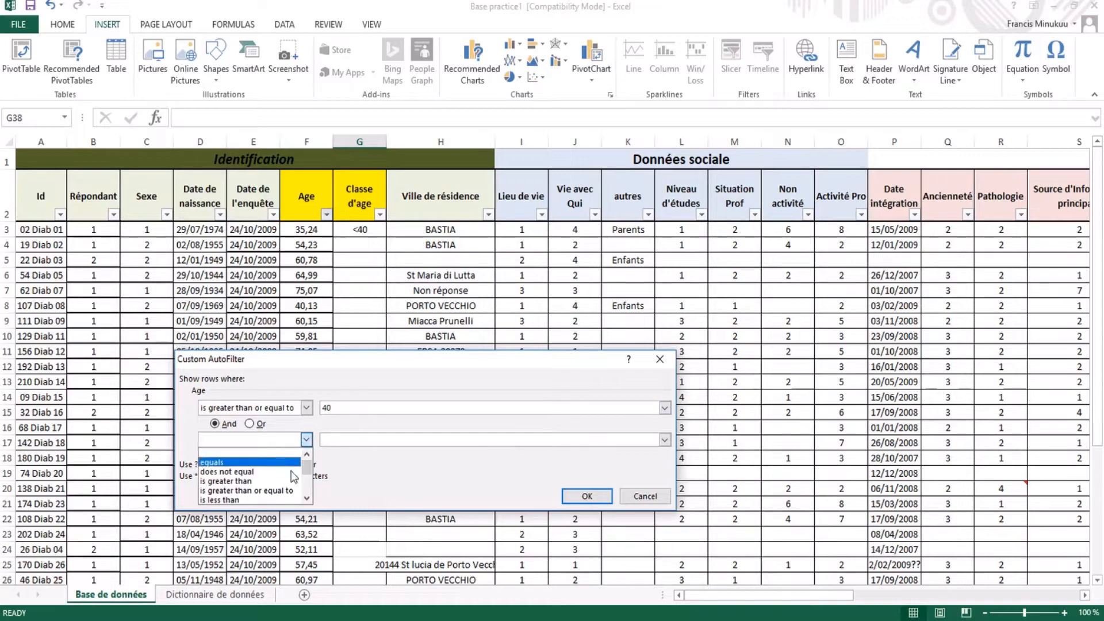
left_click(307, 499)
left_click(307, 499)
left_click(307, 499)
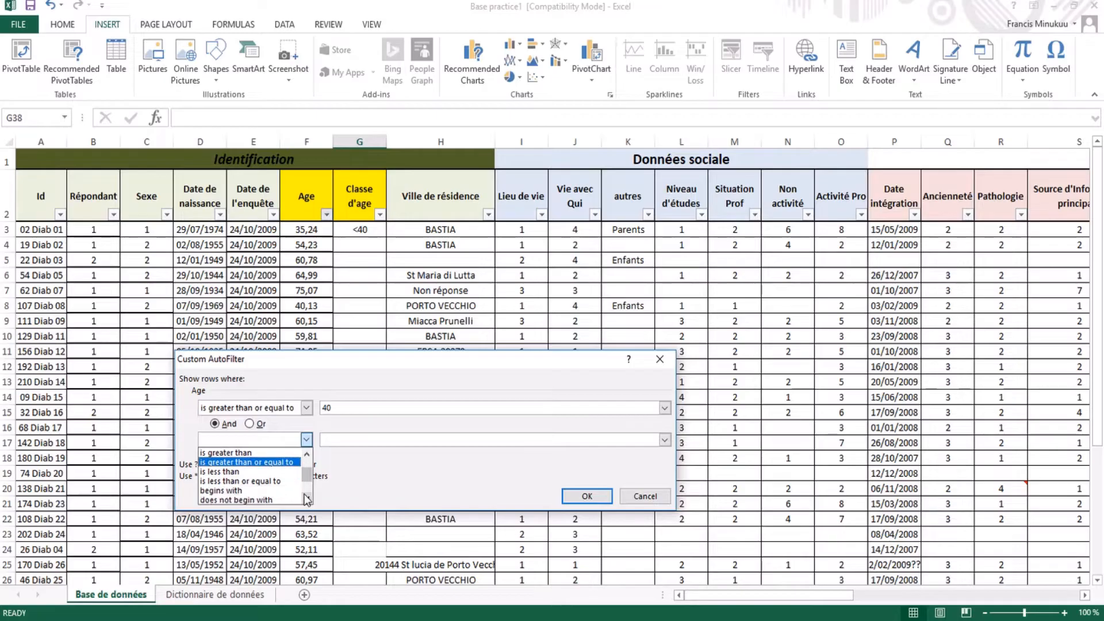
left_click(307, 499)
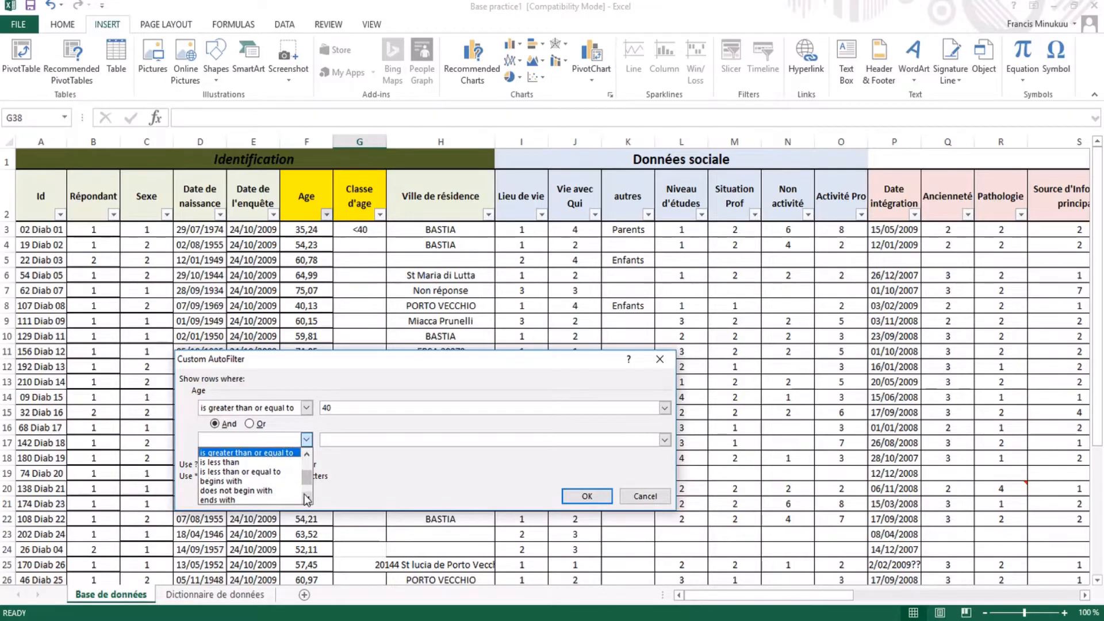
left_click(258, 475)
left_click(353, 438)
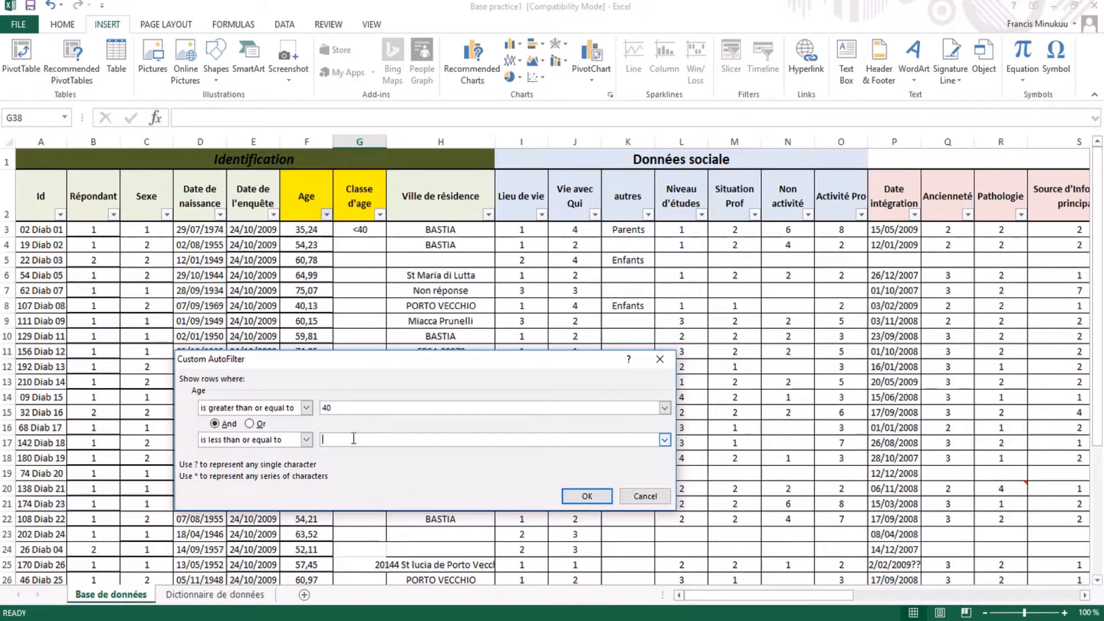
type("55")
left_click(587, 496)
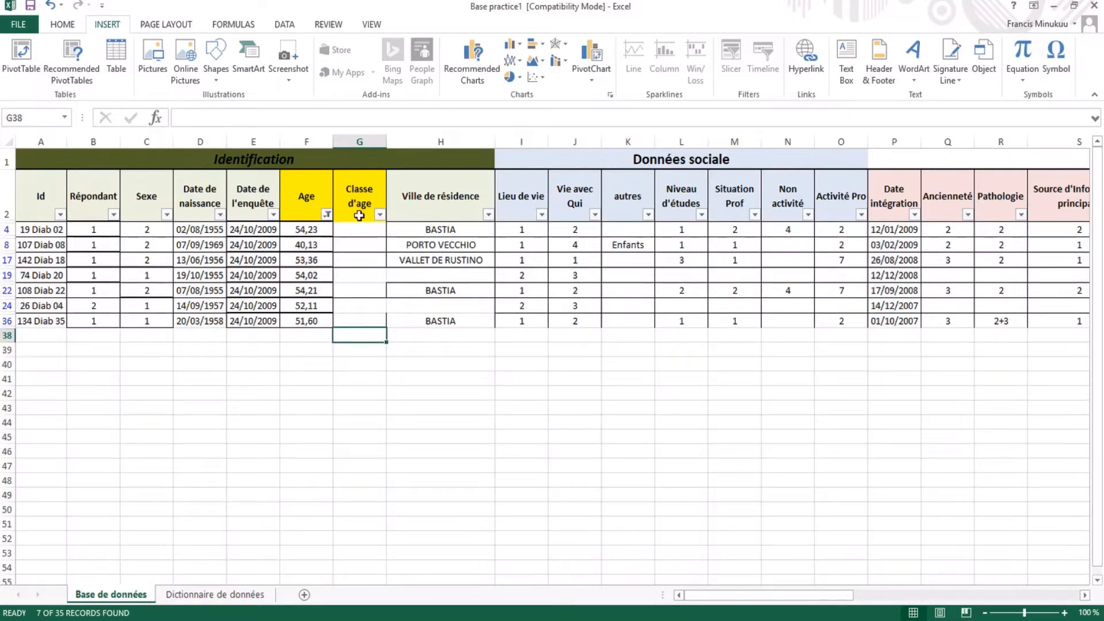
Copy the class label [40-55] from the Word plan and paste it into cell G4 of Base practice1 in Excel.
left_click(359, 229)
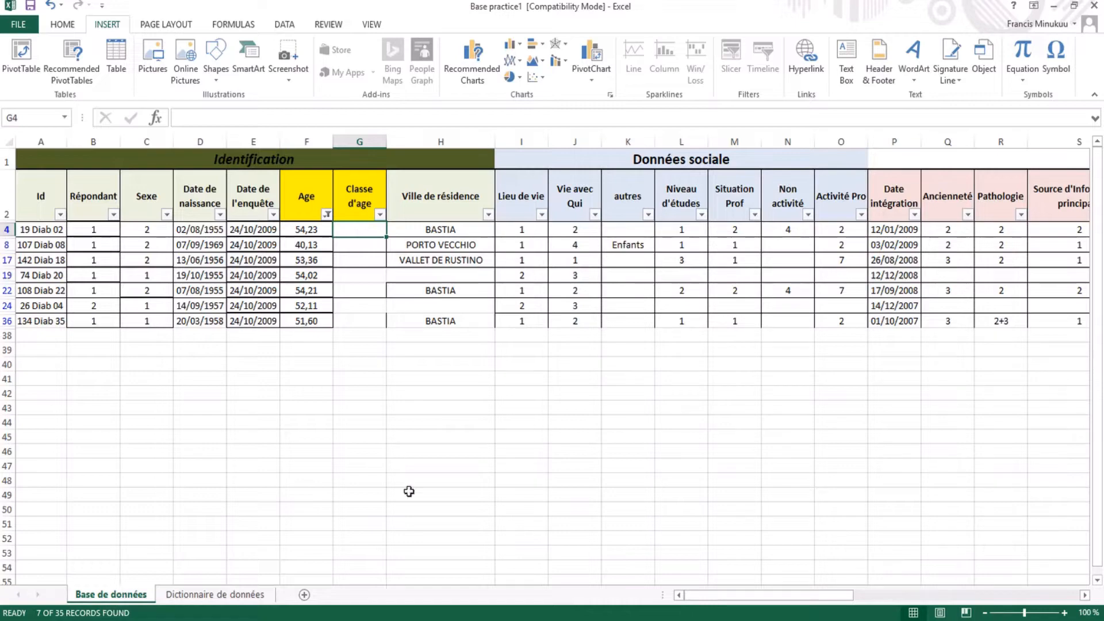
left_click(493, 566)
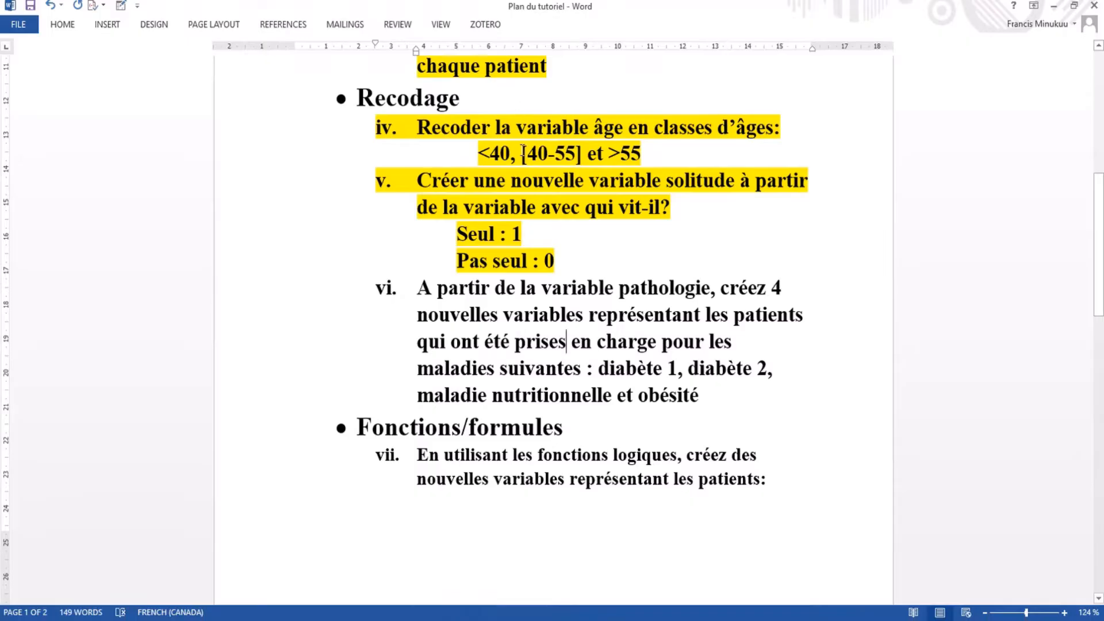
left_click_drag(522, 154, 582, 161)
key("ctrl+c")
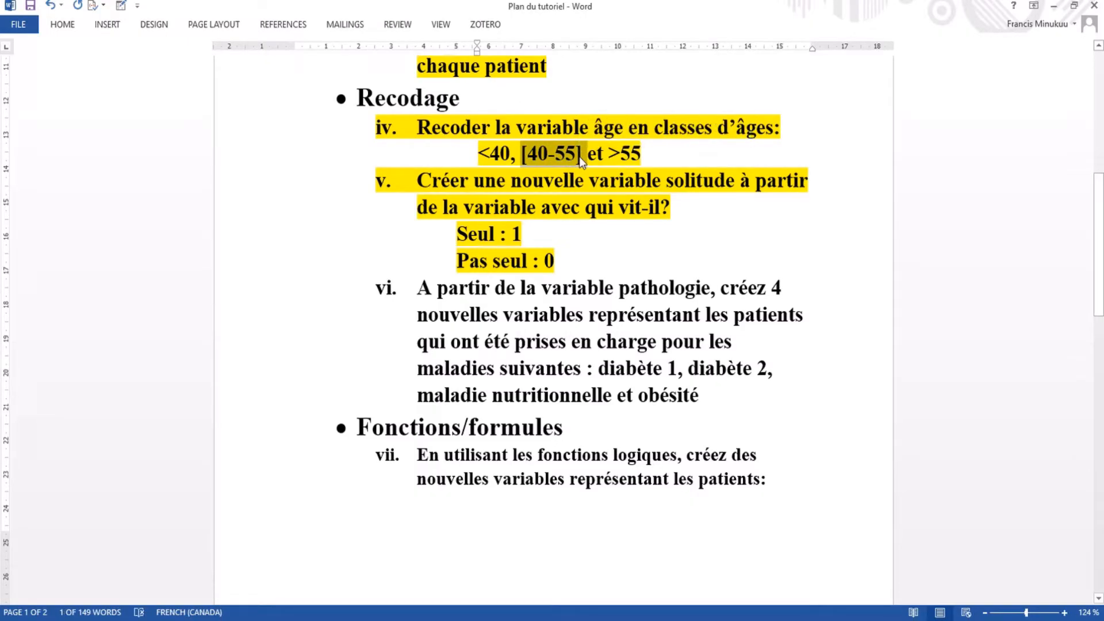
mouse_move(520, 618)
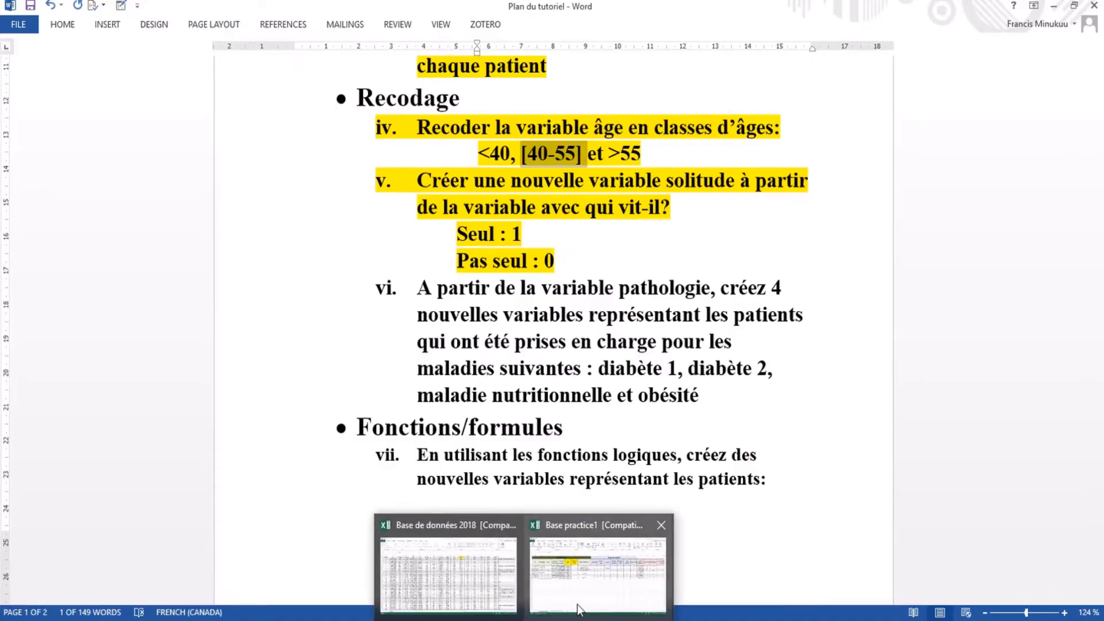
left_click(577, 610)
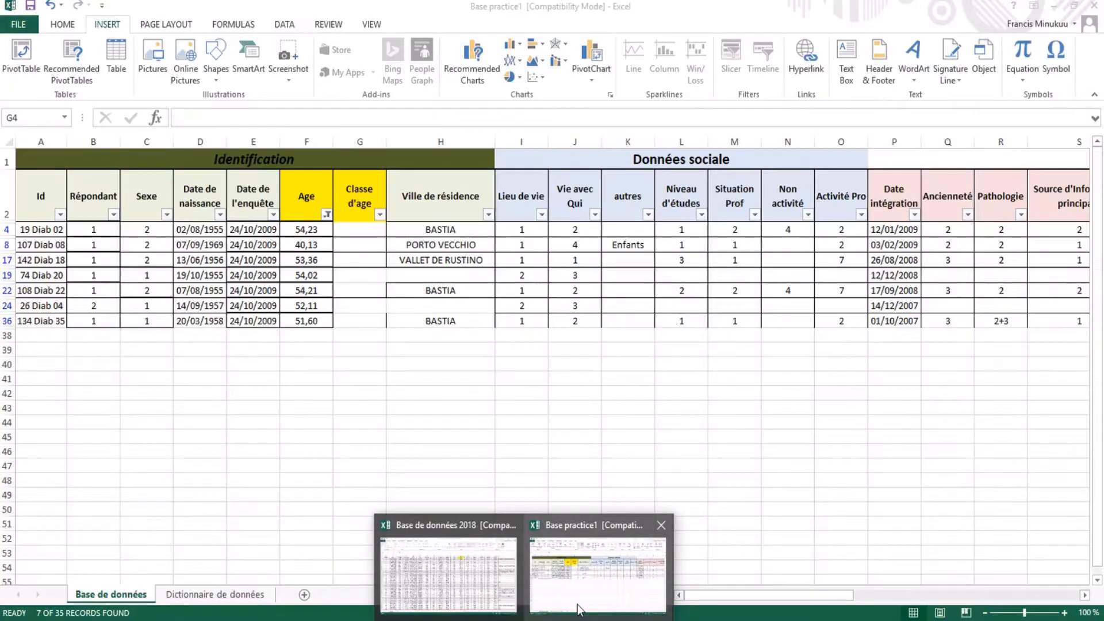
right_click(371, 238)
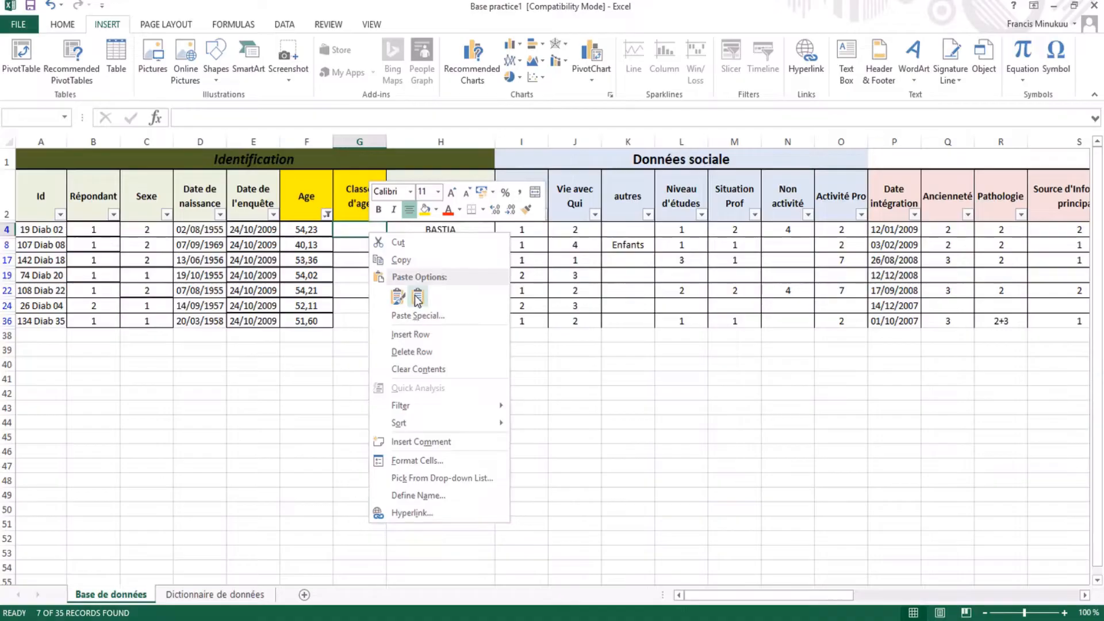
left_click(396, 296)
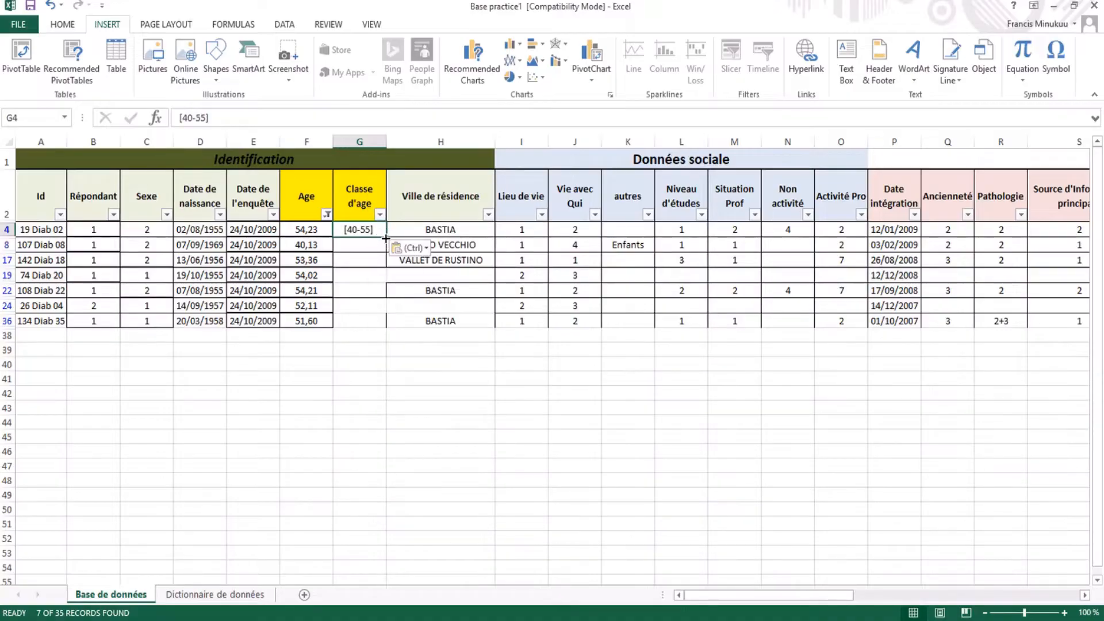
Fill the [40-55] label from G4 down the filtered Classe d'age cells through row 36.
left_click_drag(385, 237, 387, 320)
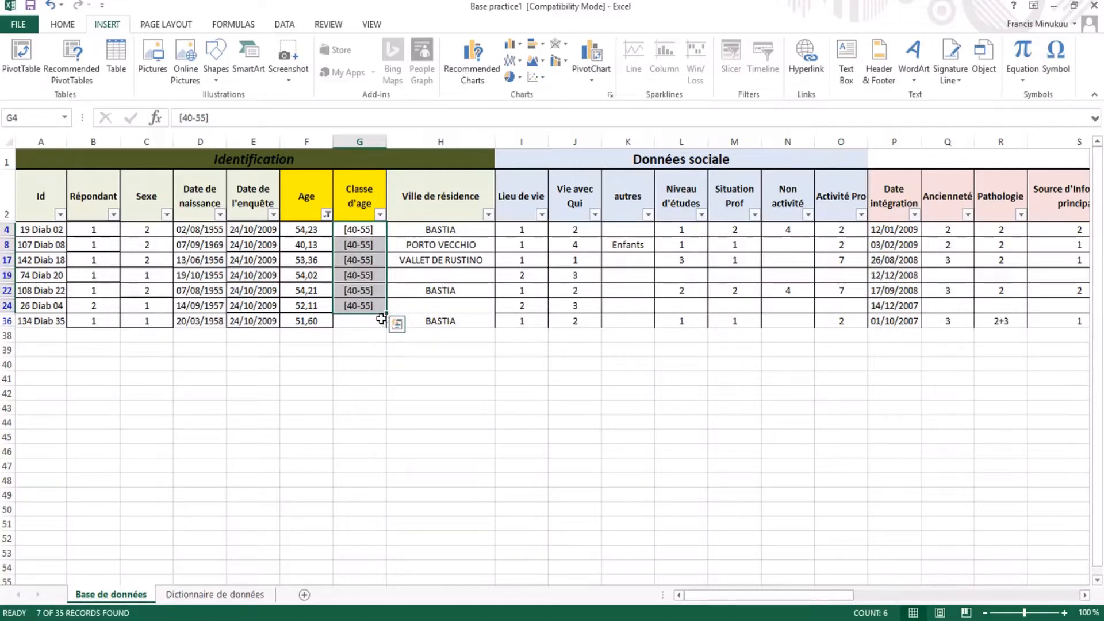
left_click(384, 320)
left_click(384, 309)
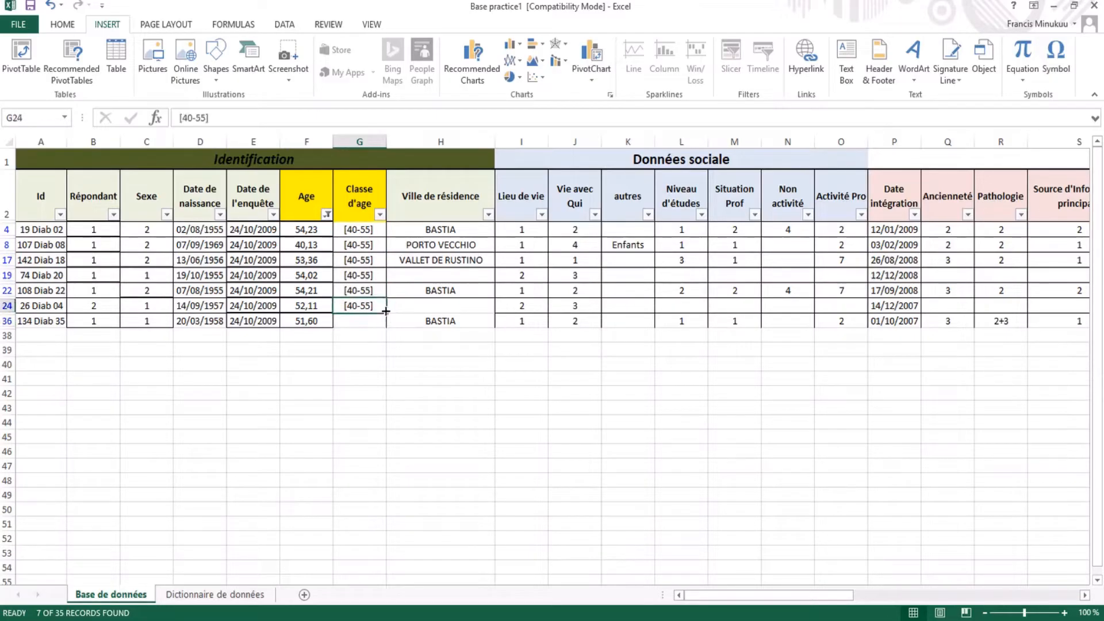
left_click_drag(386, 314, 387, 322)
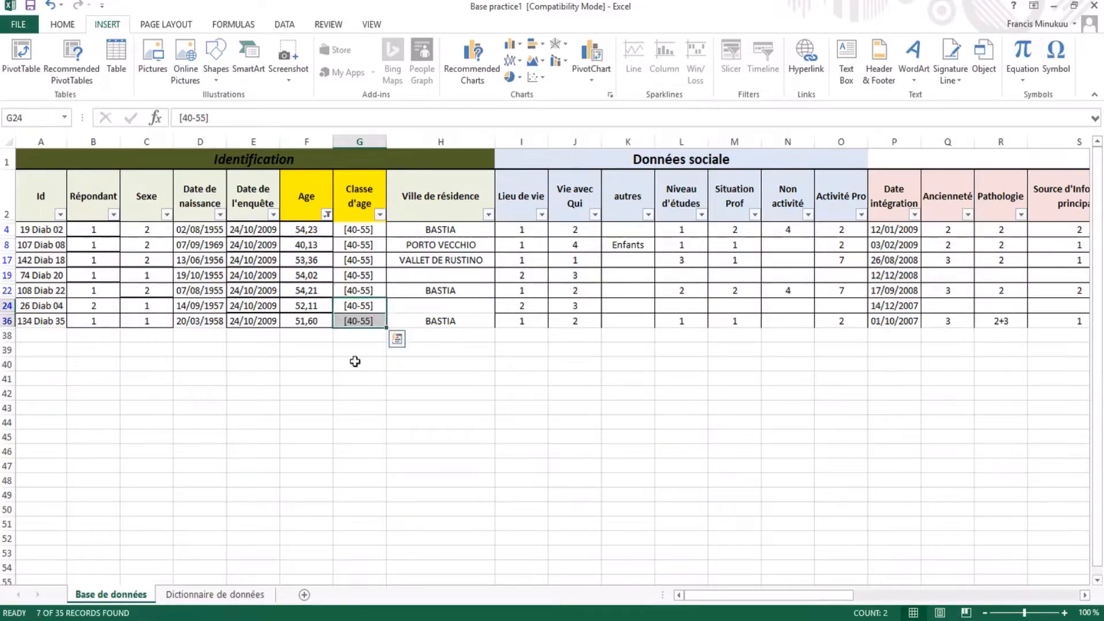
Clear the Age column's filter and check the last age class, >55, in the Word plan.
left_click(327, 214)
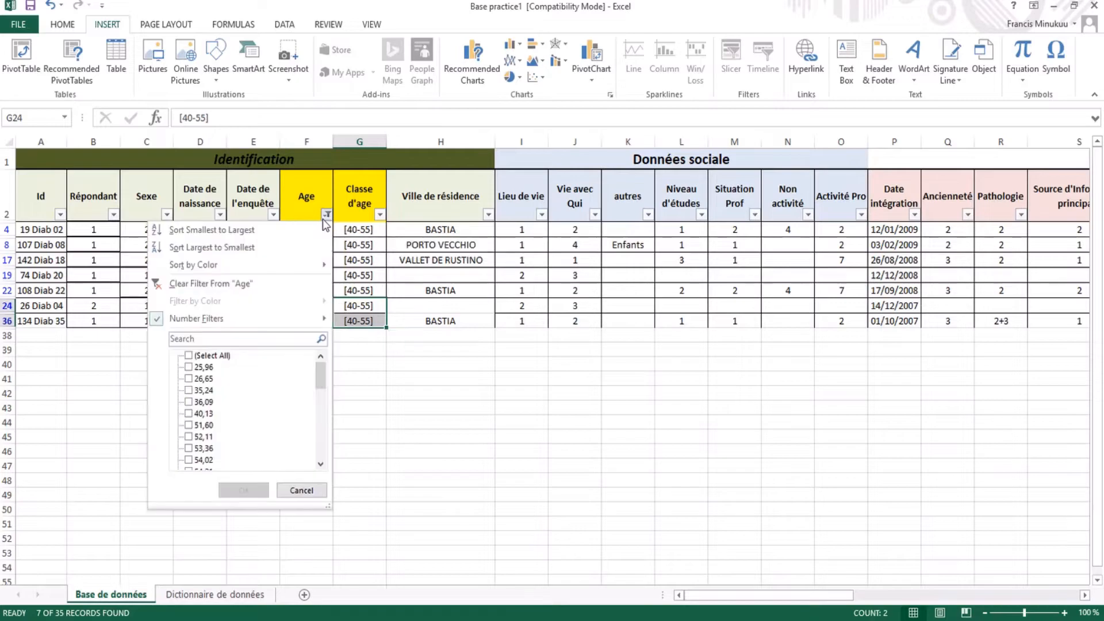
left_click(248, 284)
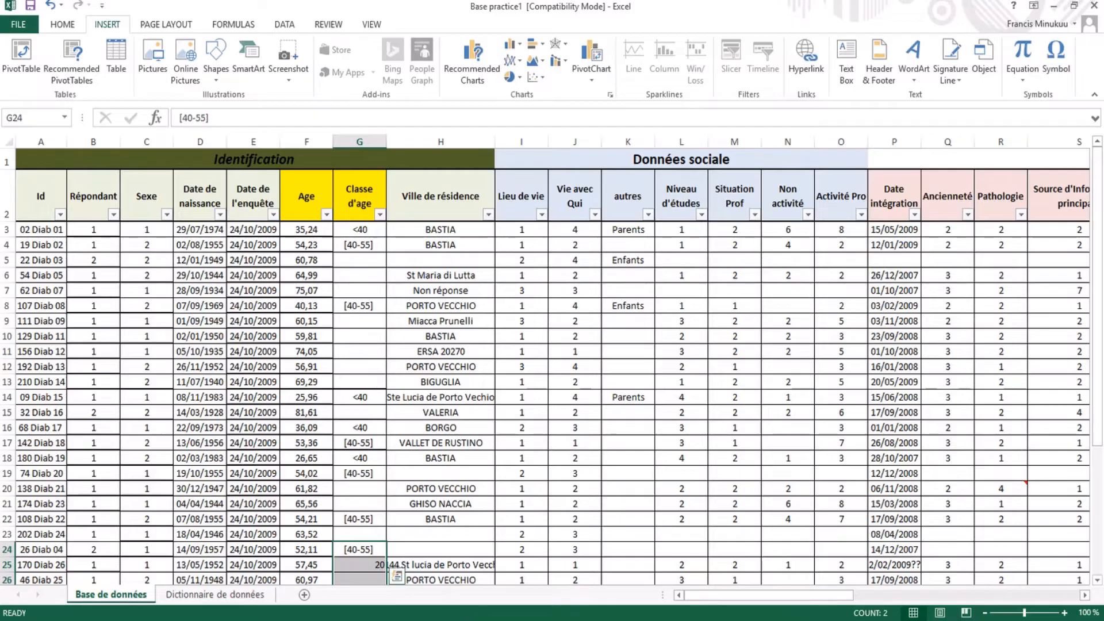
left_click(492, 567)
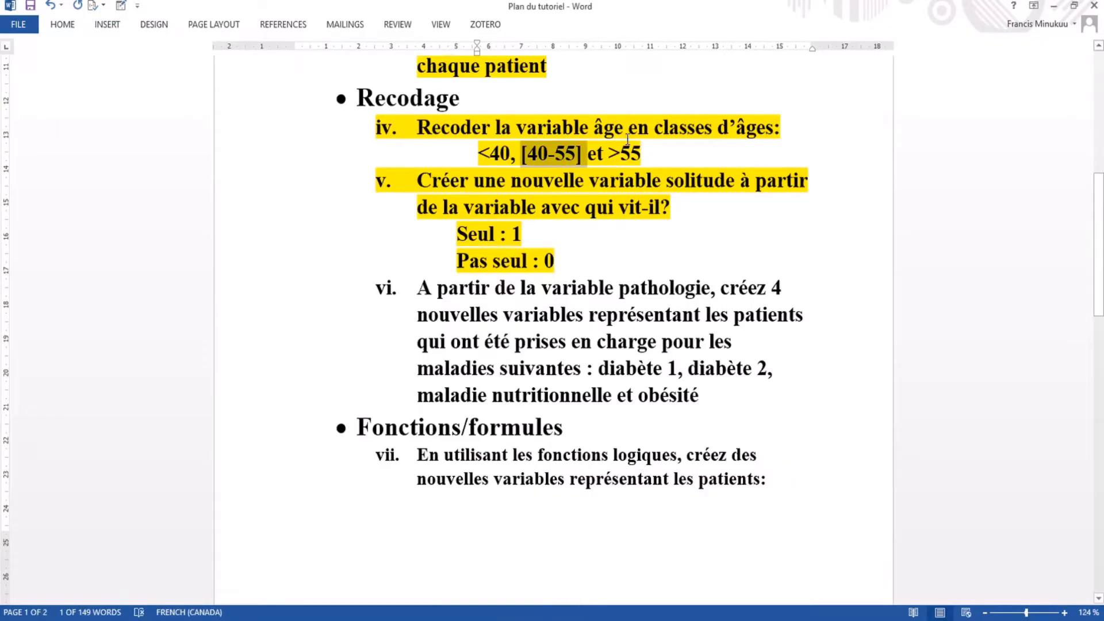
left_click(620, 153)
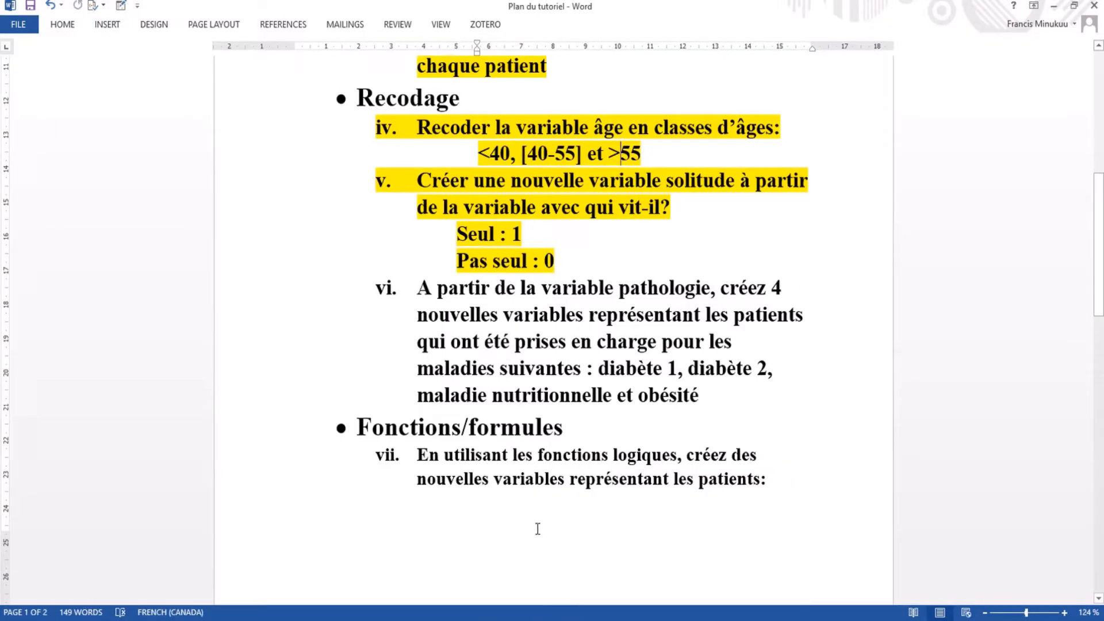
mouse_move(523, 618)
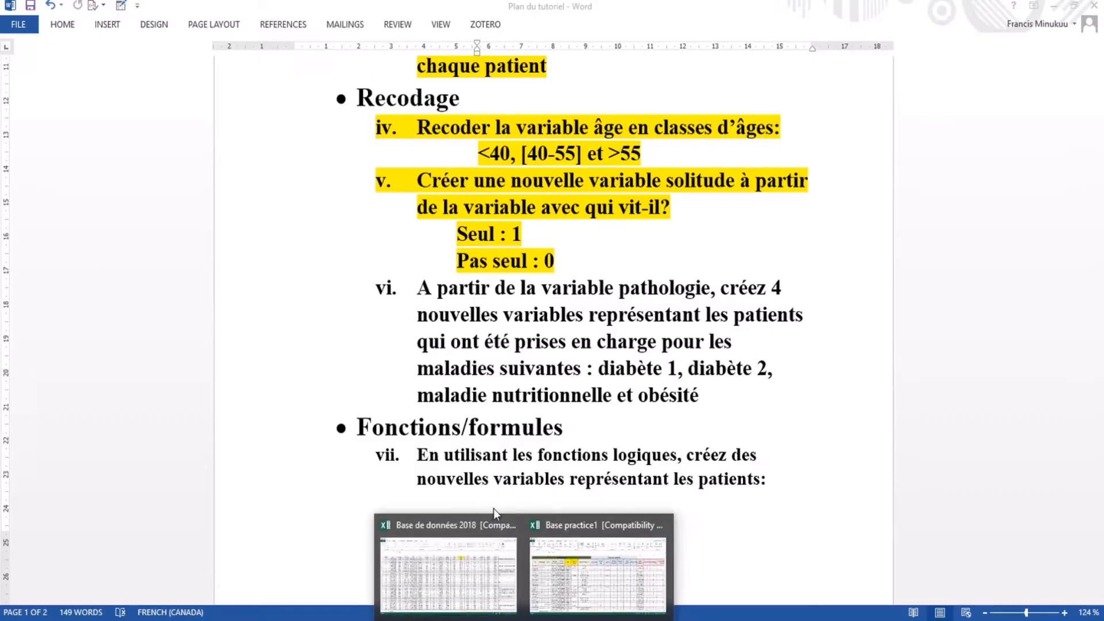
Switch to Base practice1 in Excel and filter the Age column to values greater than 55.
left_click(571, 570)
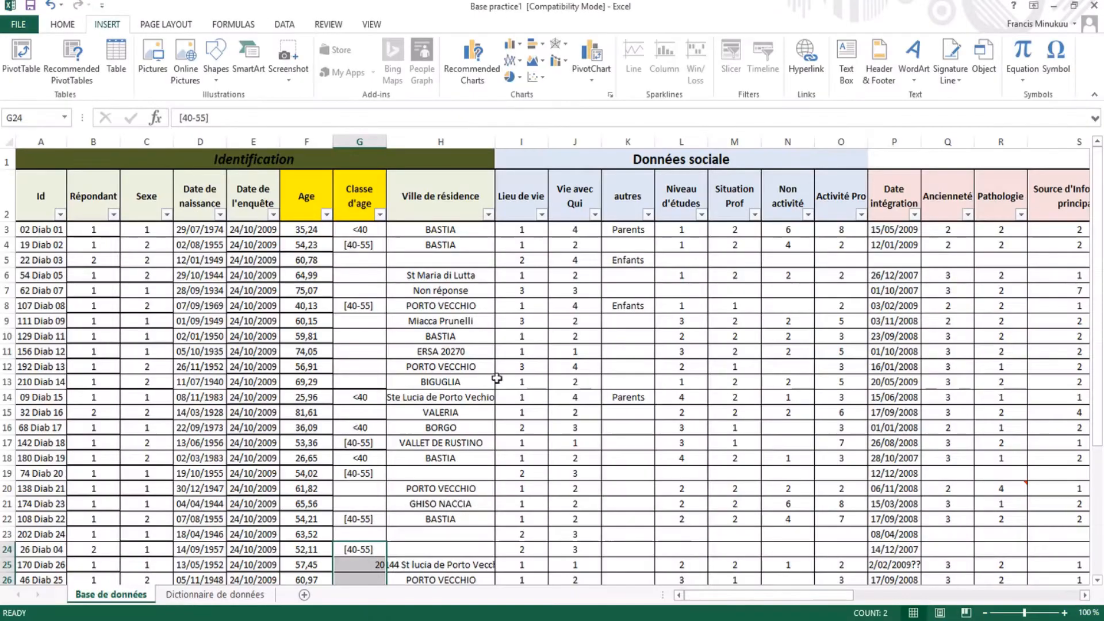
left_click(326, 215)
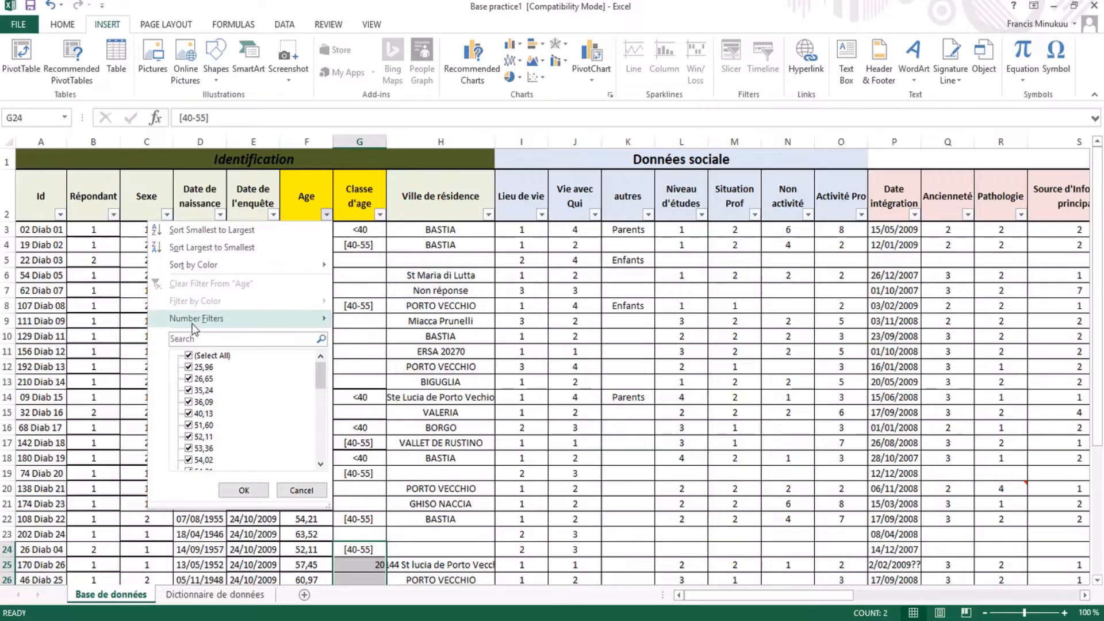
mouse_move(194, 322)
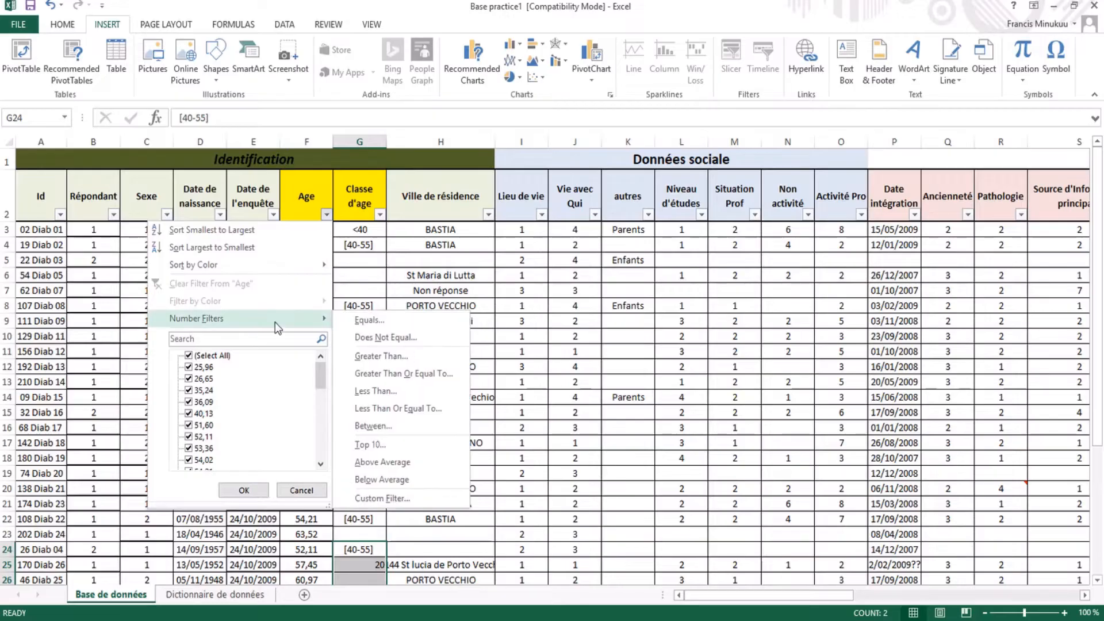
left_click(384, 357)
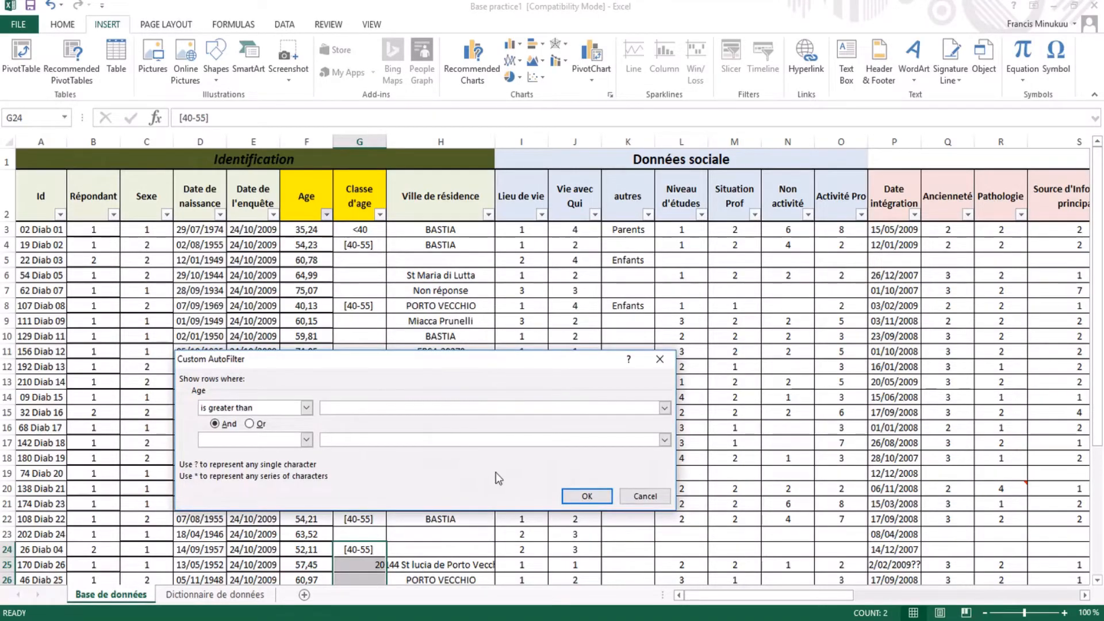
type("55")
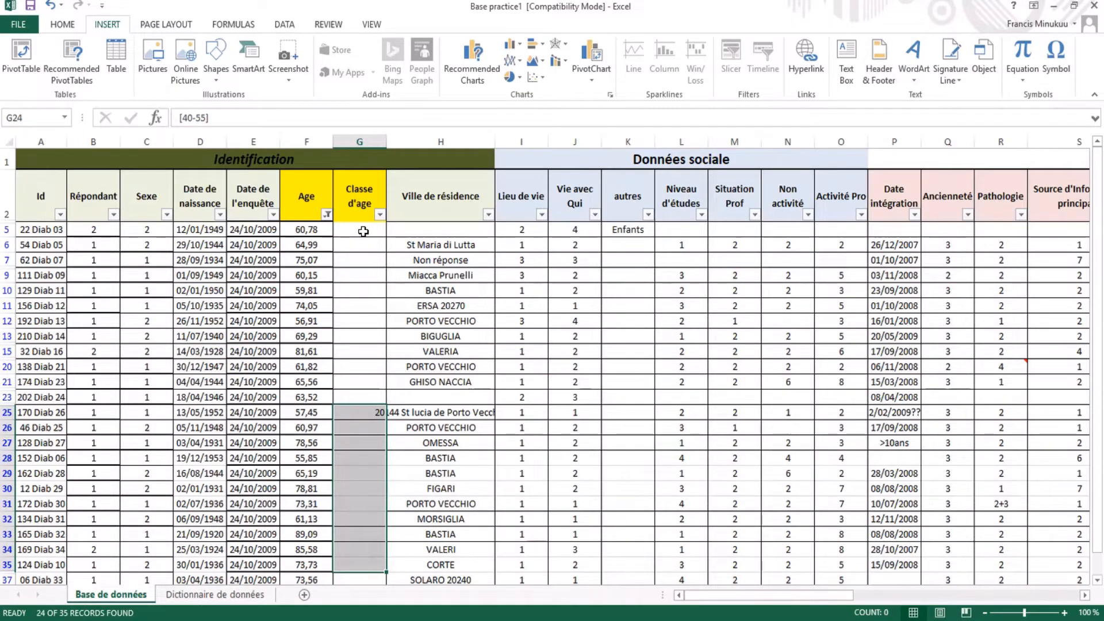
Enter the class label >55 in G5 and fill it down the filtered Classe d'age cells through row 37.
left_click(363, 231)
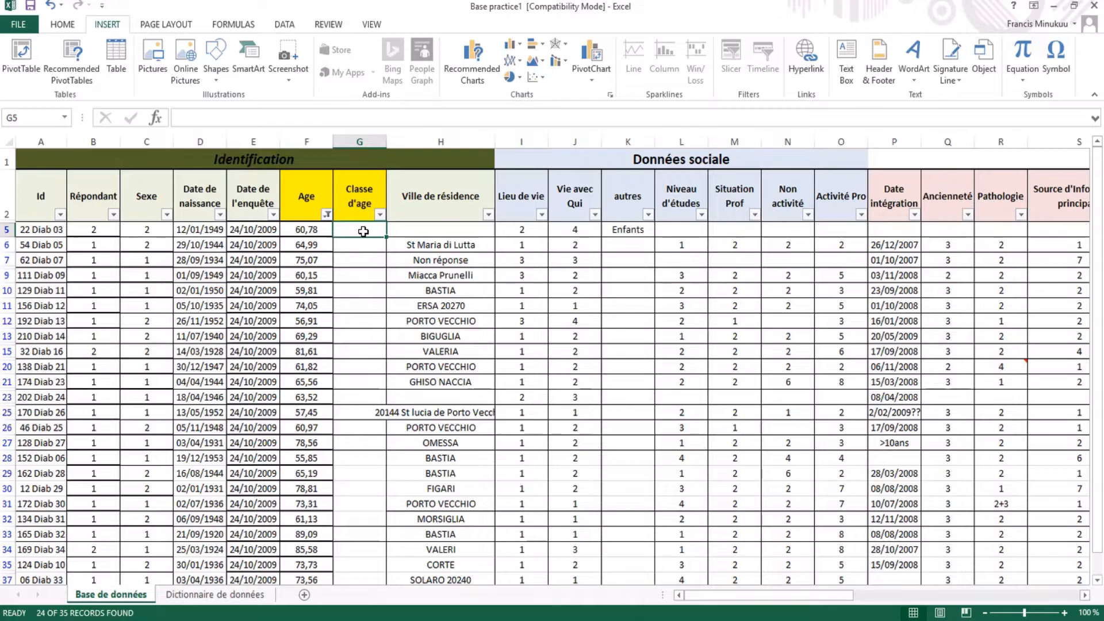
type(">55")
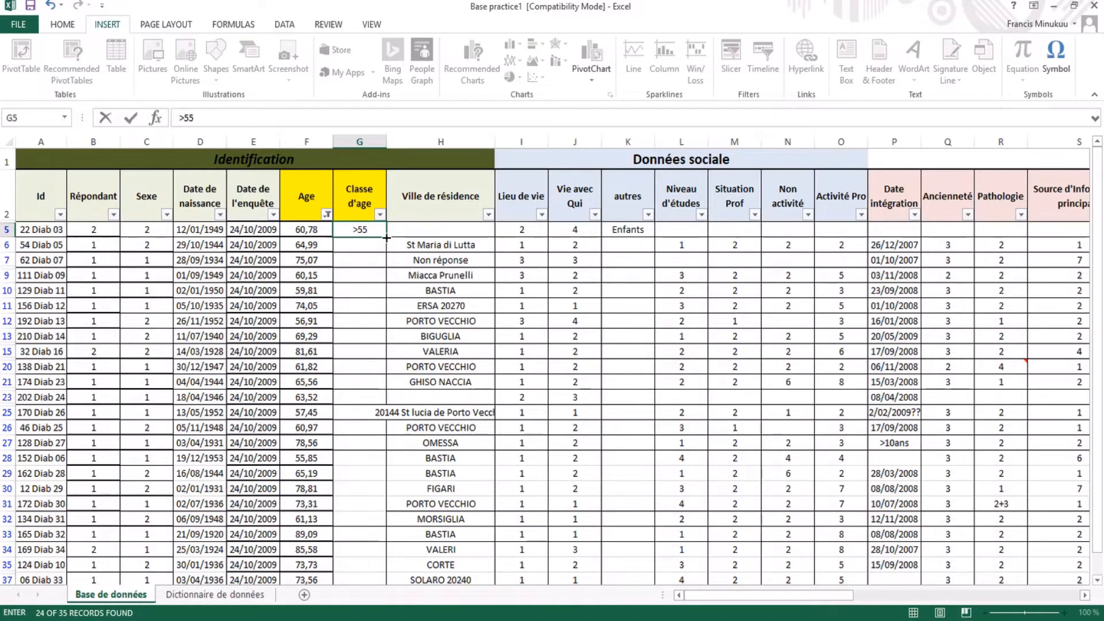
left_click_drag(386, 238, 364, 559)
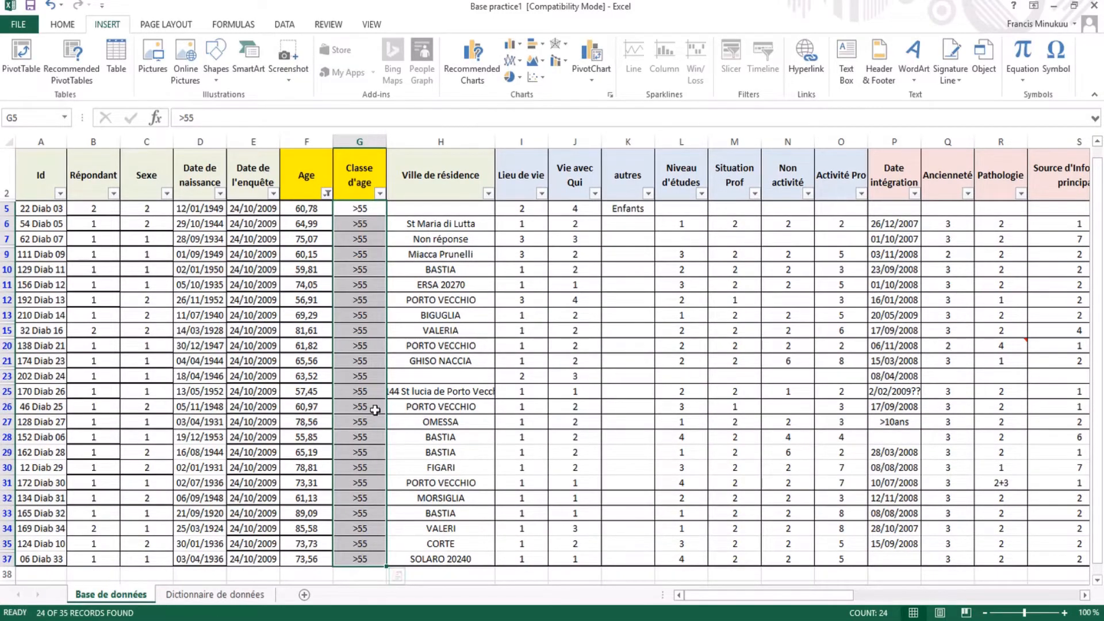
Clear the Age column's filter and review the recoded labels in the Classe d'age column.
left_click(326, 194)
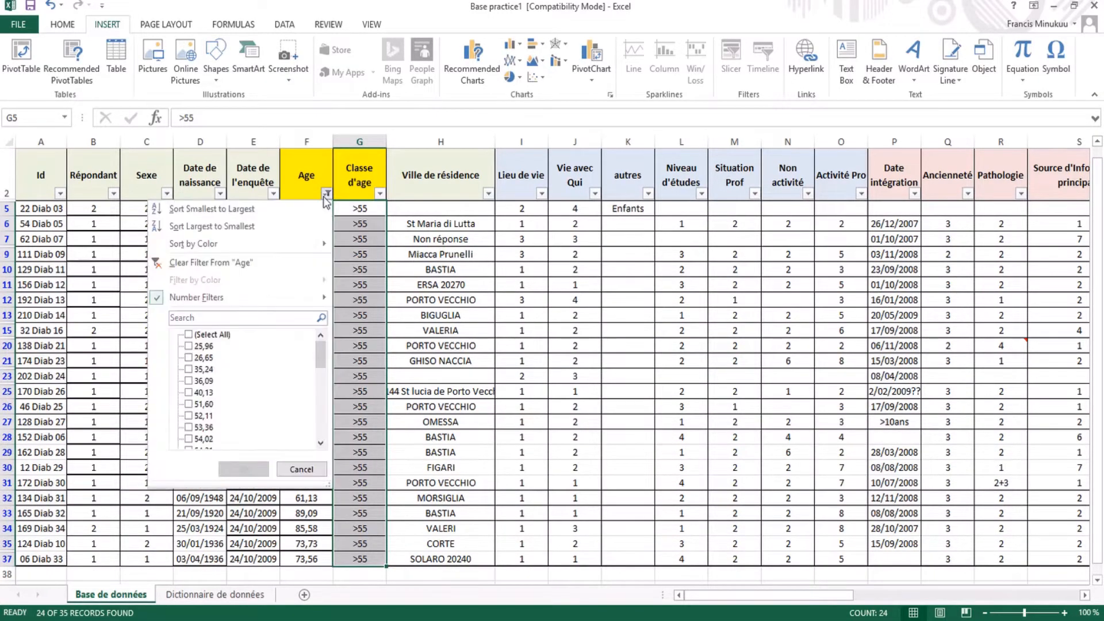
left_click(235, 262)
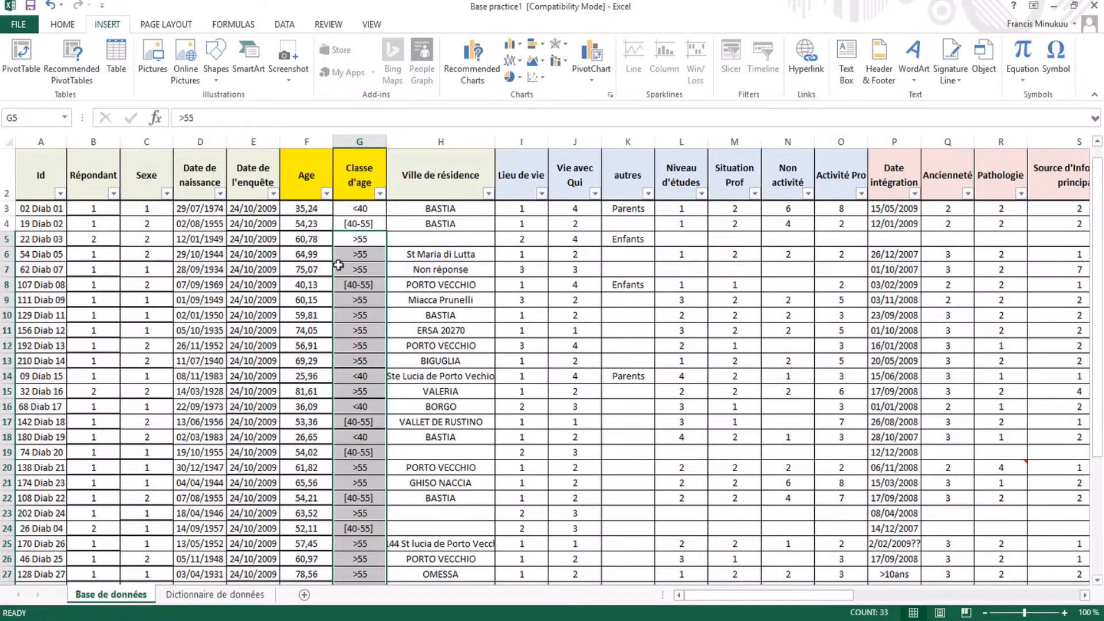
scroll(338, 265, "up", 1)
scroll(385, 336, "down", 3)
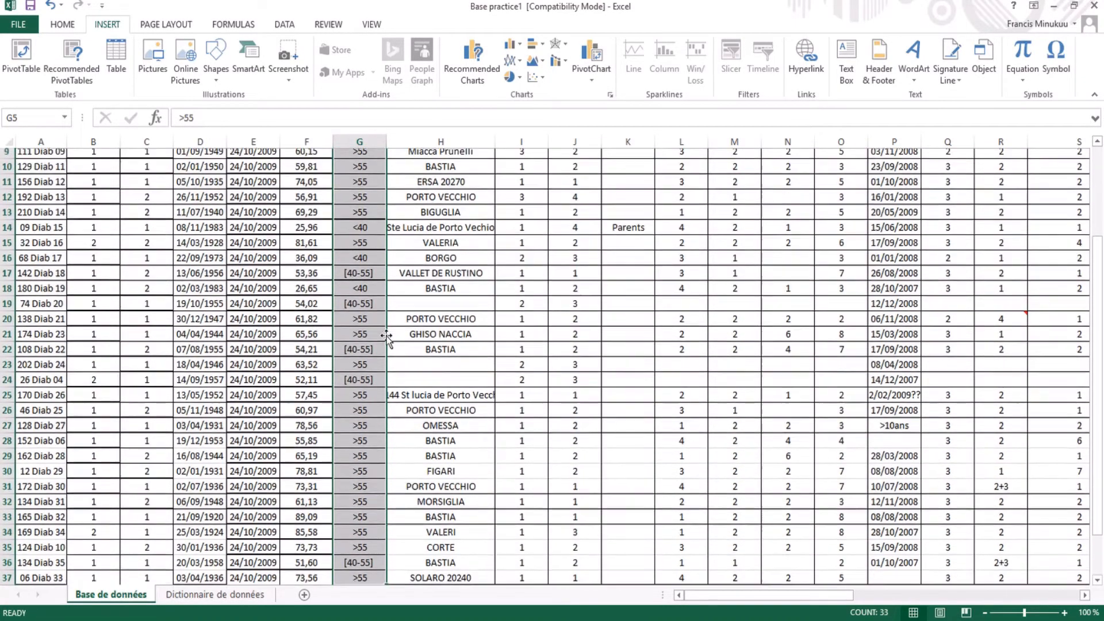
scroll(386, 338, "up", 2)
scroll(366, 335, "up", 1)
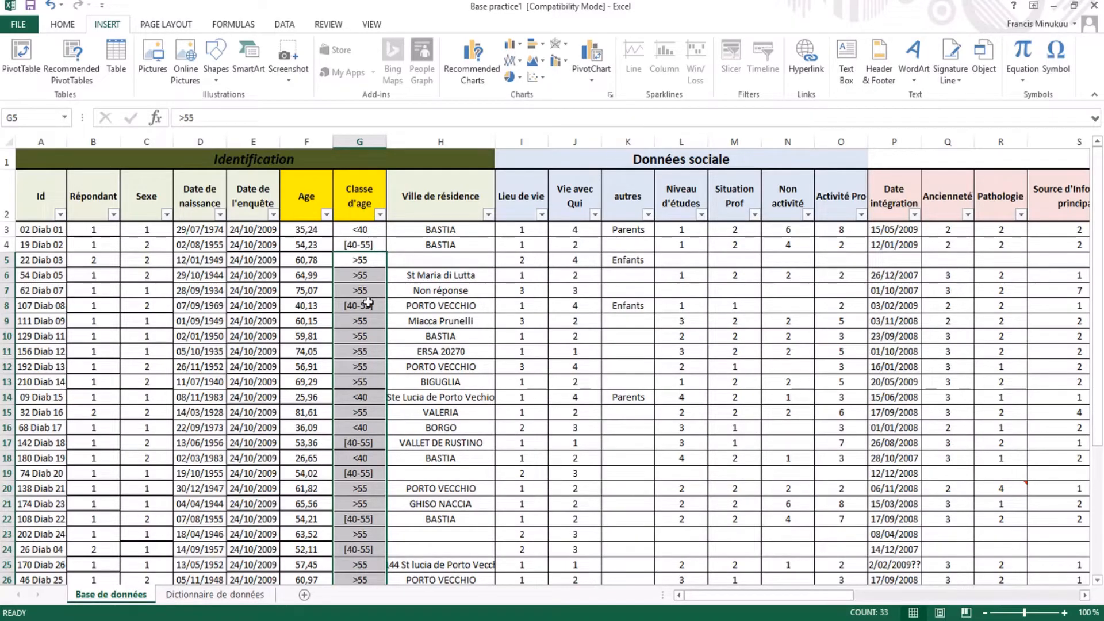
left_click(360, 381)
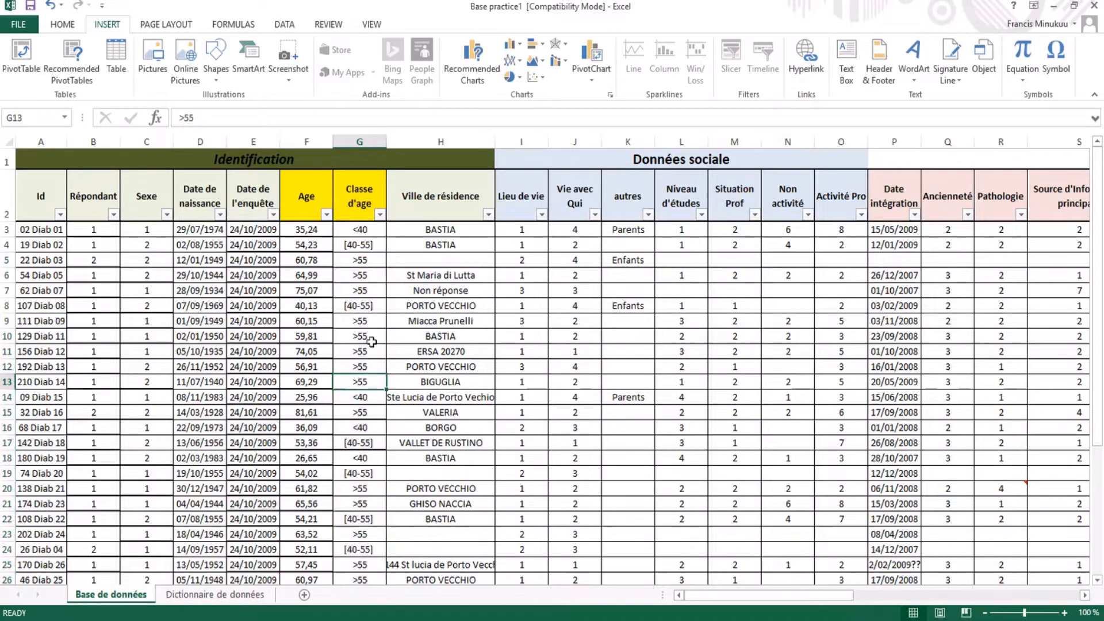
left_click(368, 317)
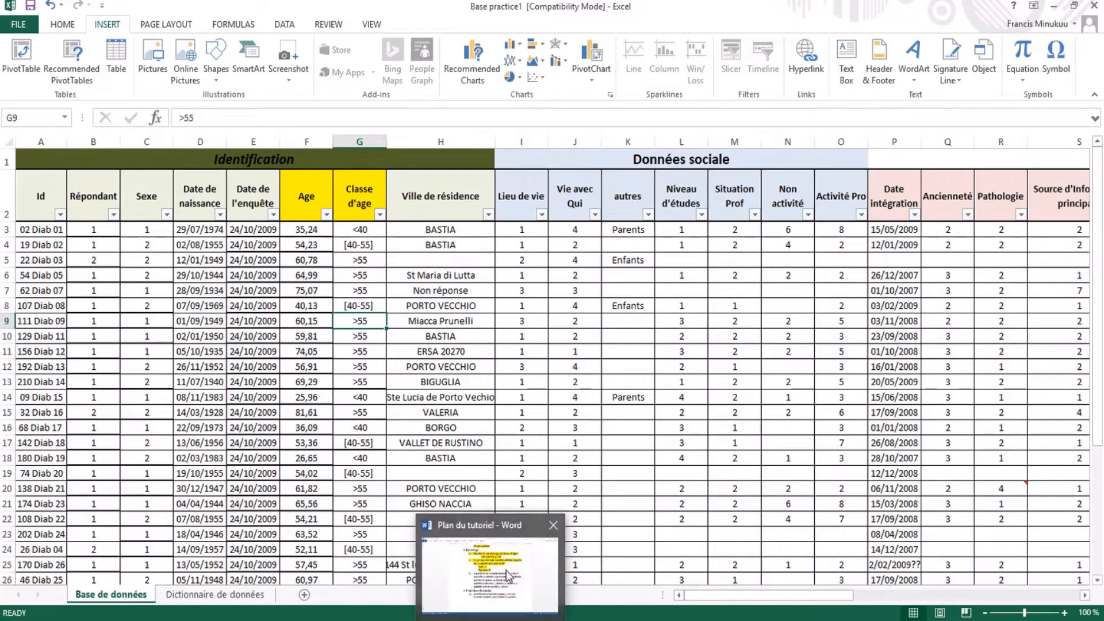
Read the solitude variable's instruction in the Word plan and check the "Avec qui le patient vit-il?" codes in Base practice1's Dictionnaire de données sheet.
left_click(506, 571)
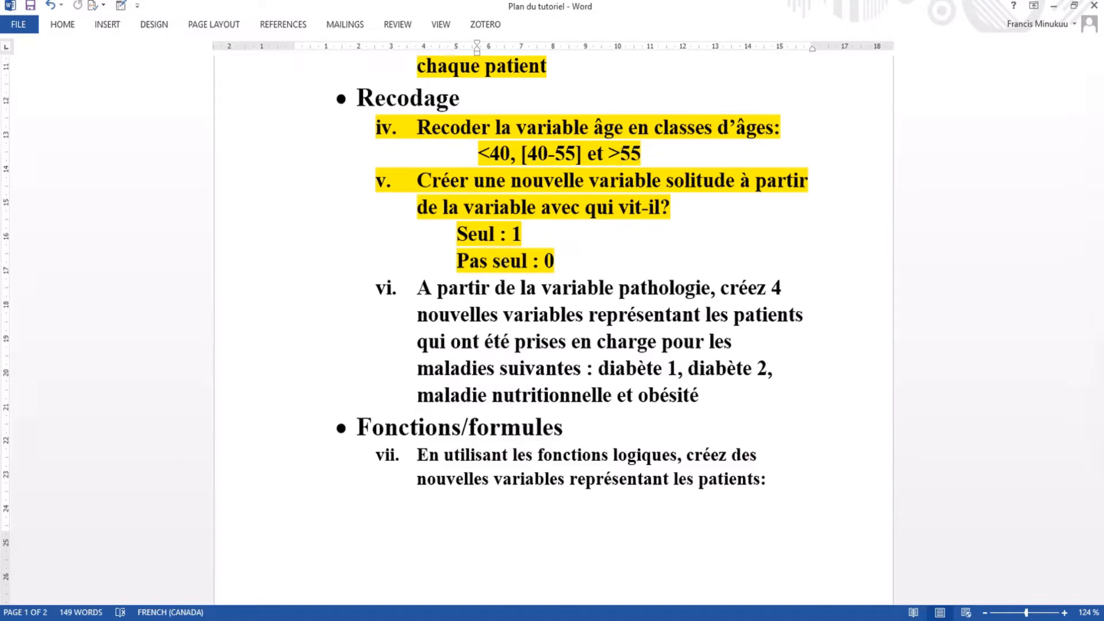
mouse_move(513, 620)
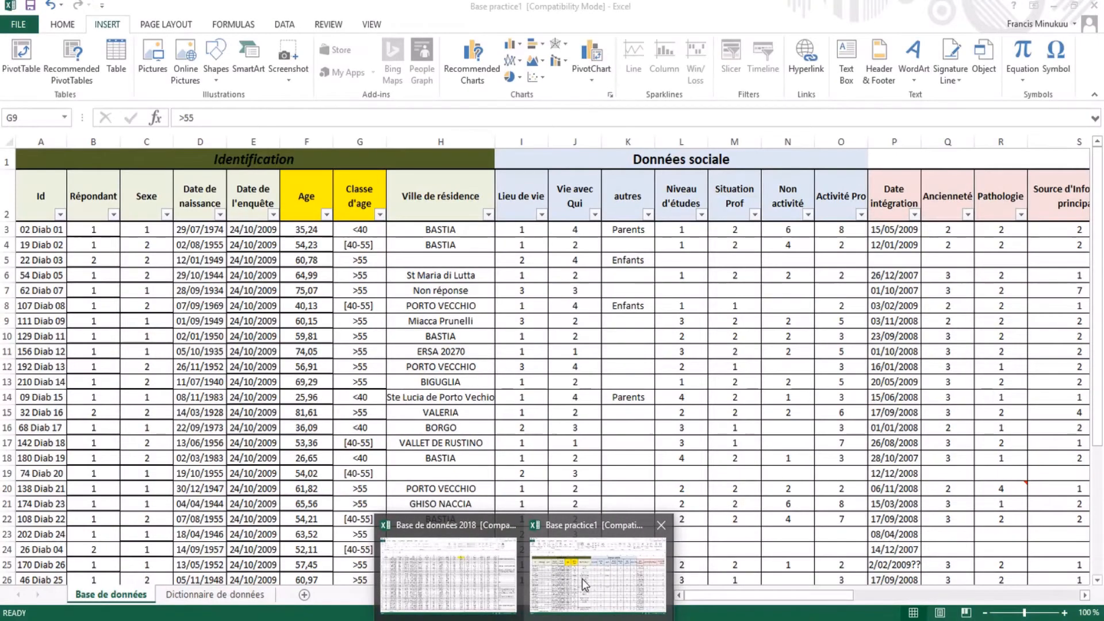
left_click(581, 578)
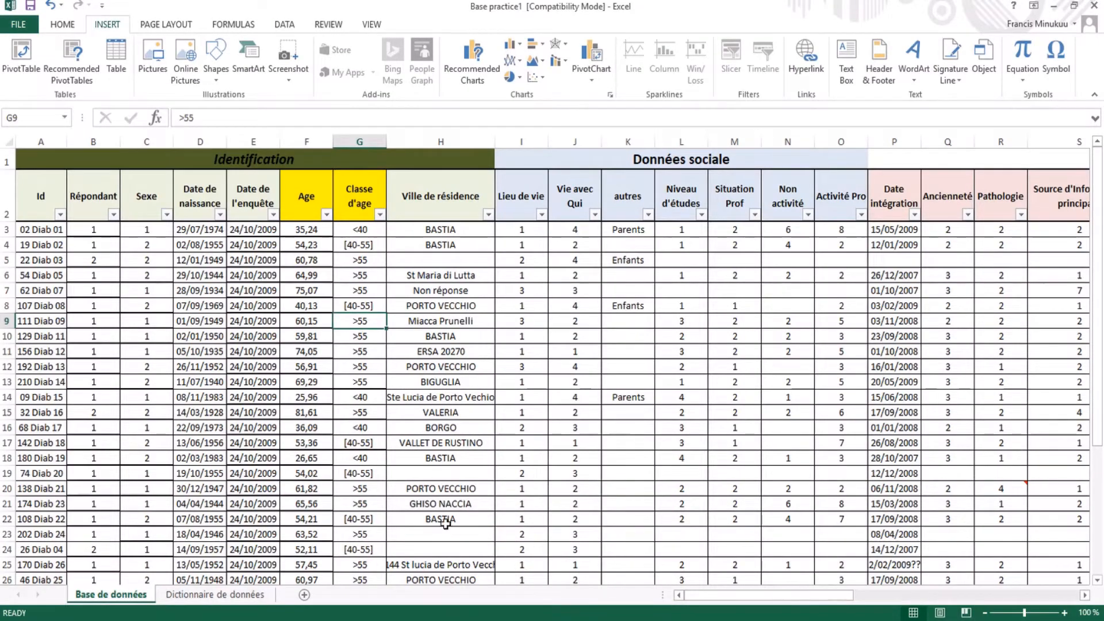
left_click(234, 595)
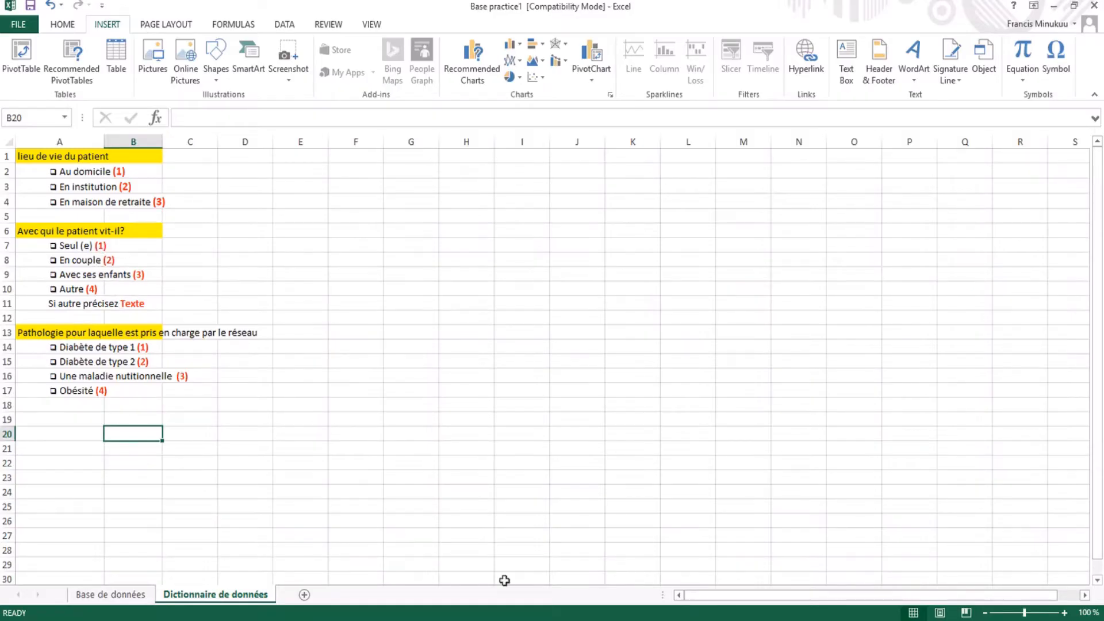
mouse_move(493, 618)
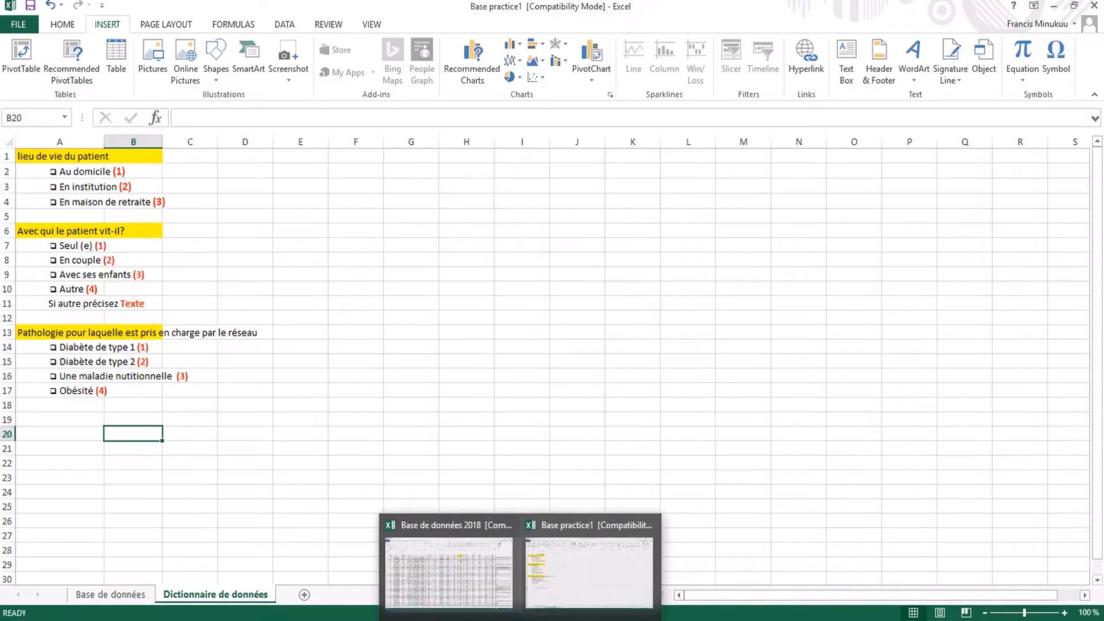
left_click(493, 589)
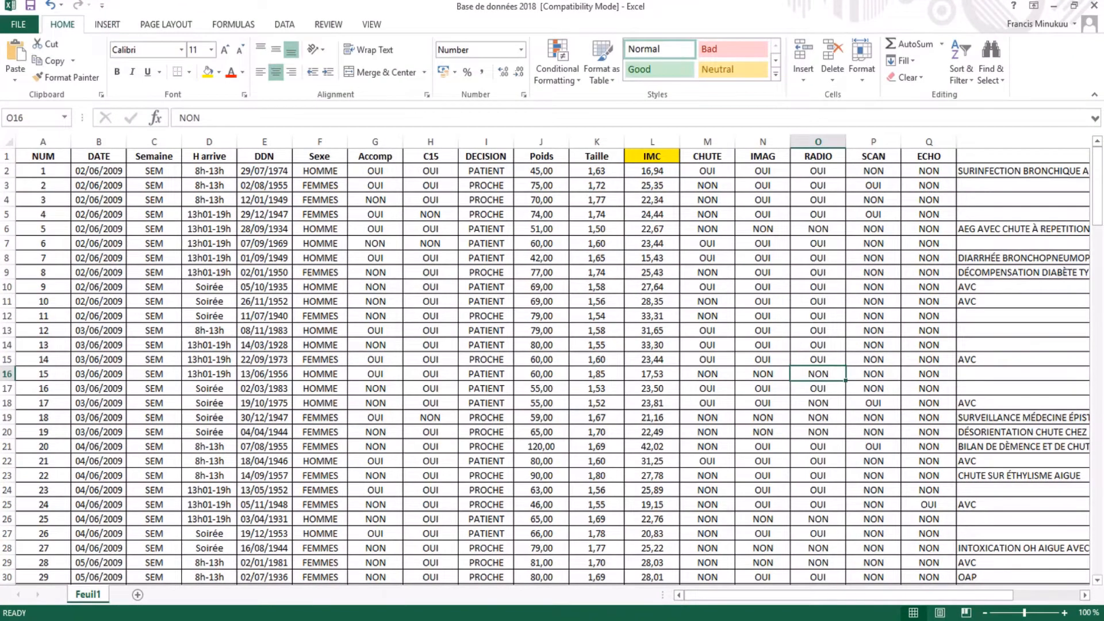
mouse_move(599, 569)
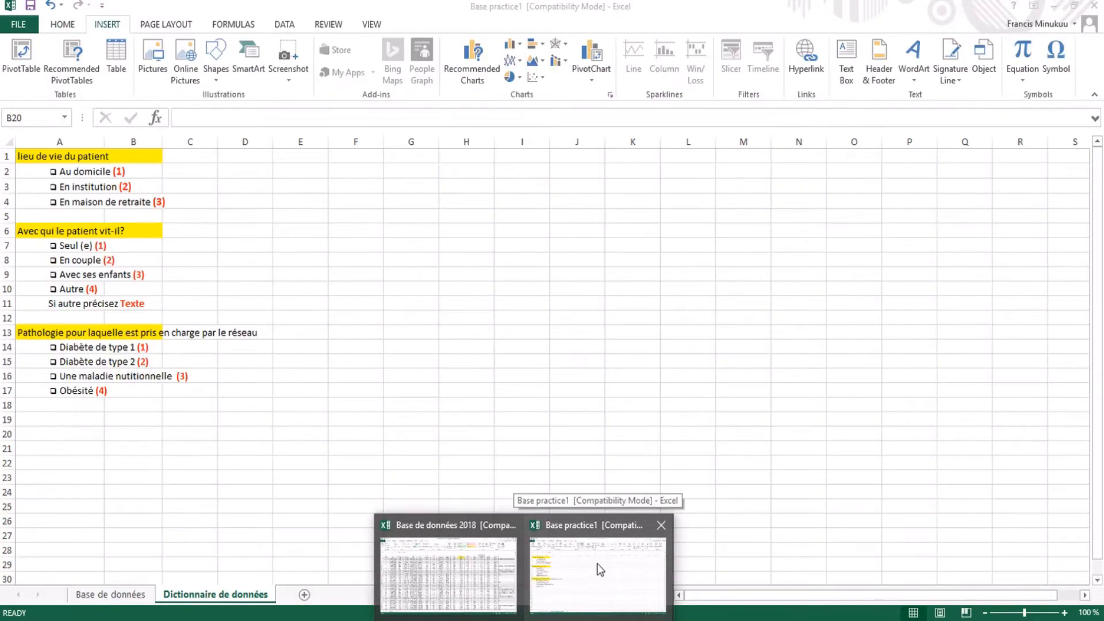
left_click(582, 569)
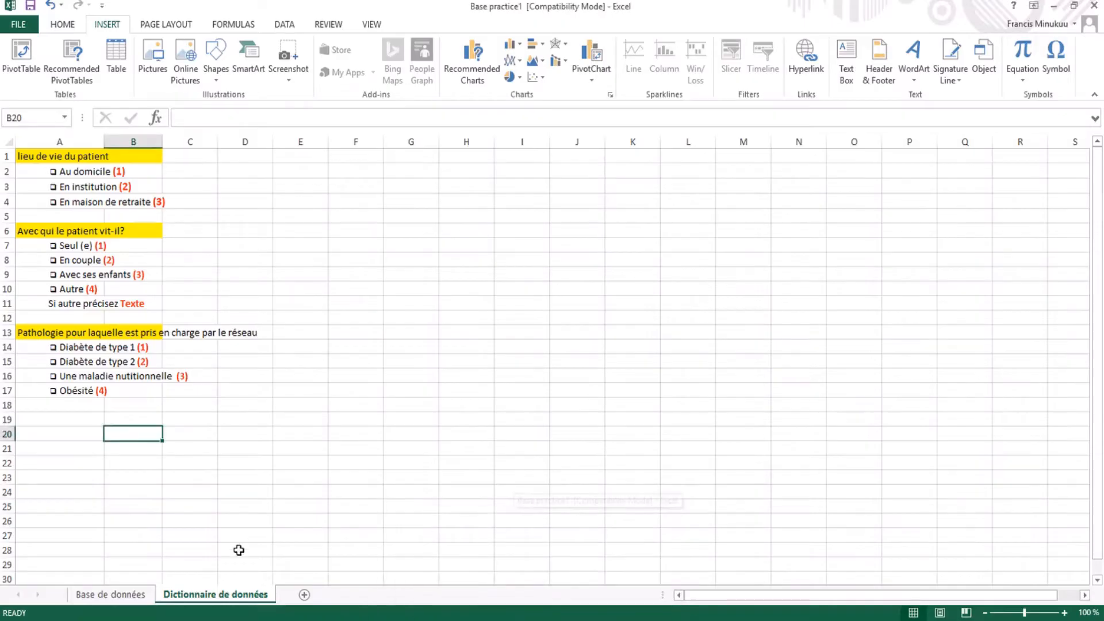
Return to the Base de données sheet and correct the merged heading in I1 to "Données sociales".
left_click(122, 595)
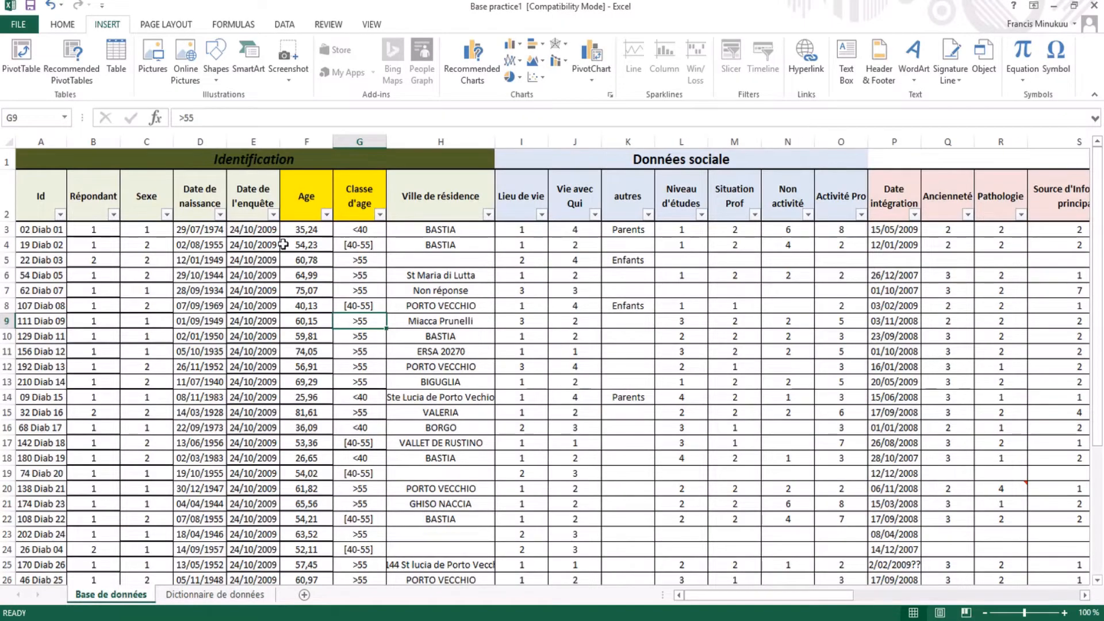
double_click(732, 162)
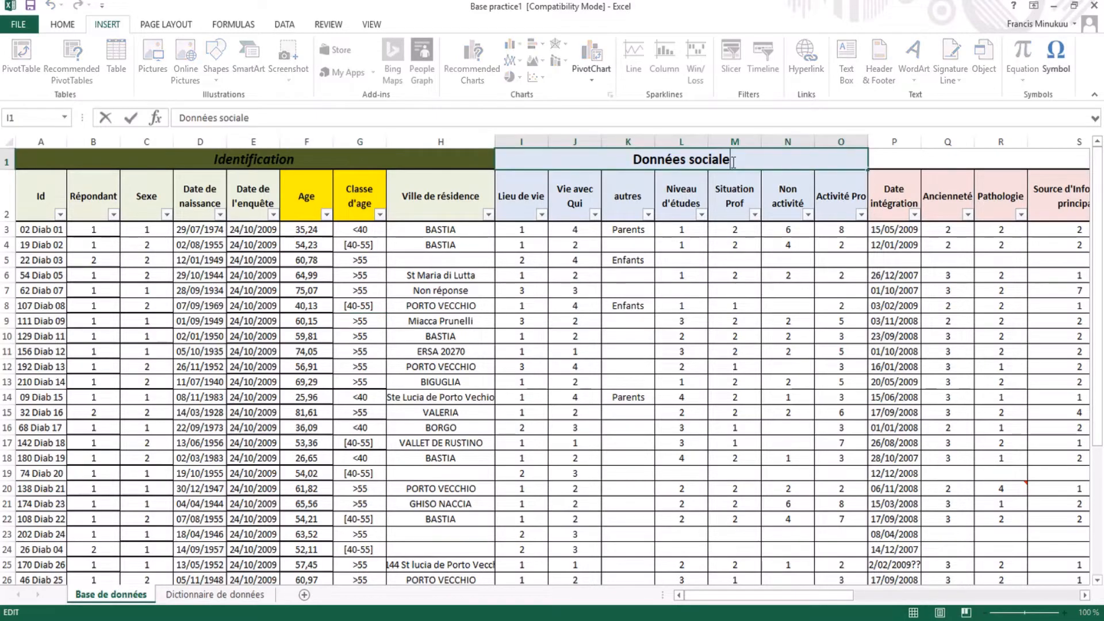
type("s")
left_click(745, 276)
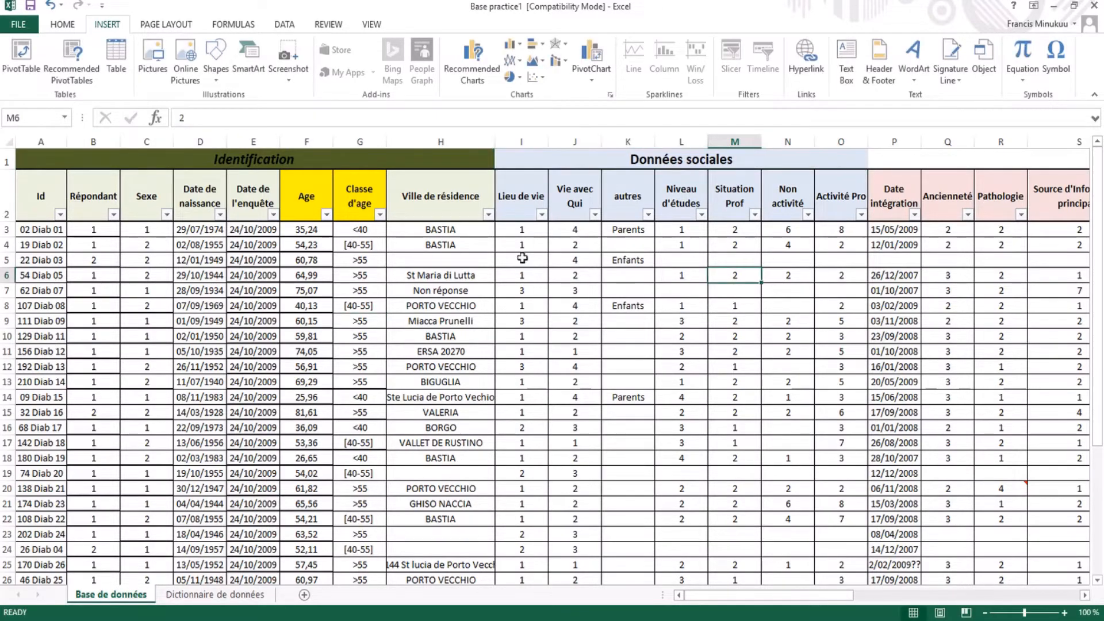
Filter the Vie avec Qui column to show only the value 1.
left_click(594, 214)
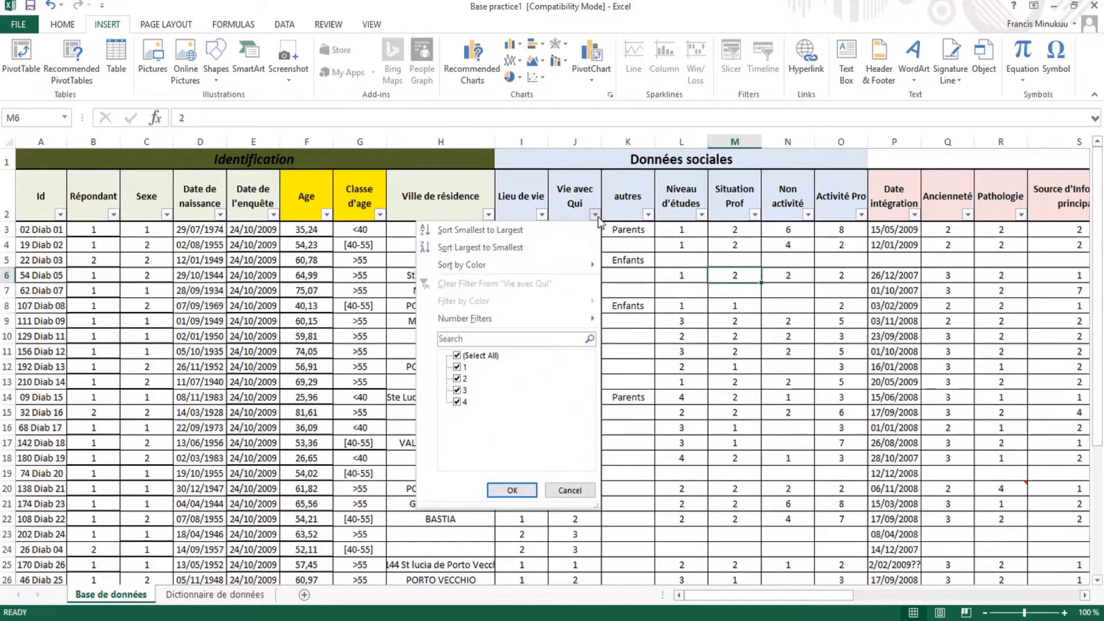
left_click(459, 357)
left_click(457, 368)
left_click(524, 492)
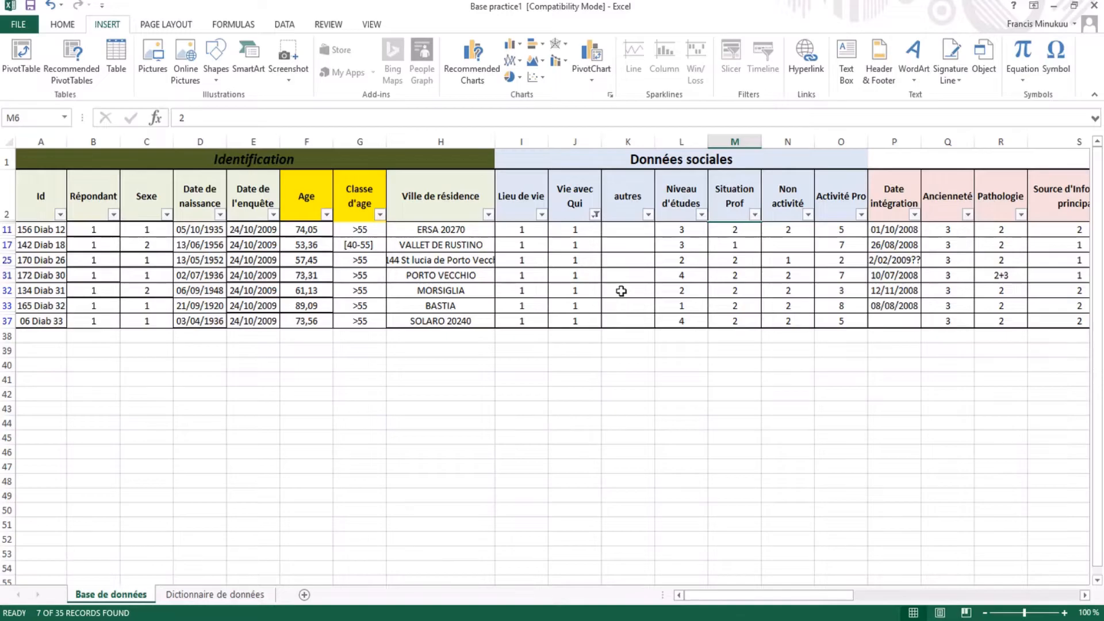
Try filling 1 from K11 down the filtered autres cells through row 37 and clearing the Vie avec Qui filter.
left_click(627, 232)
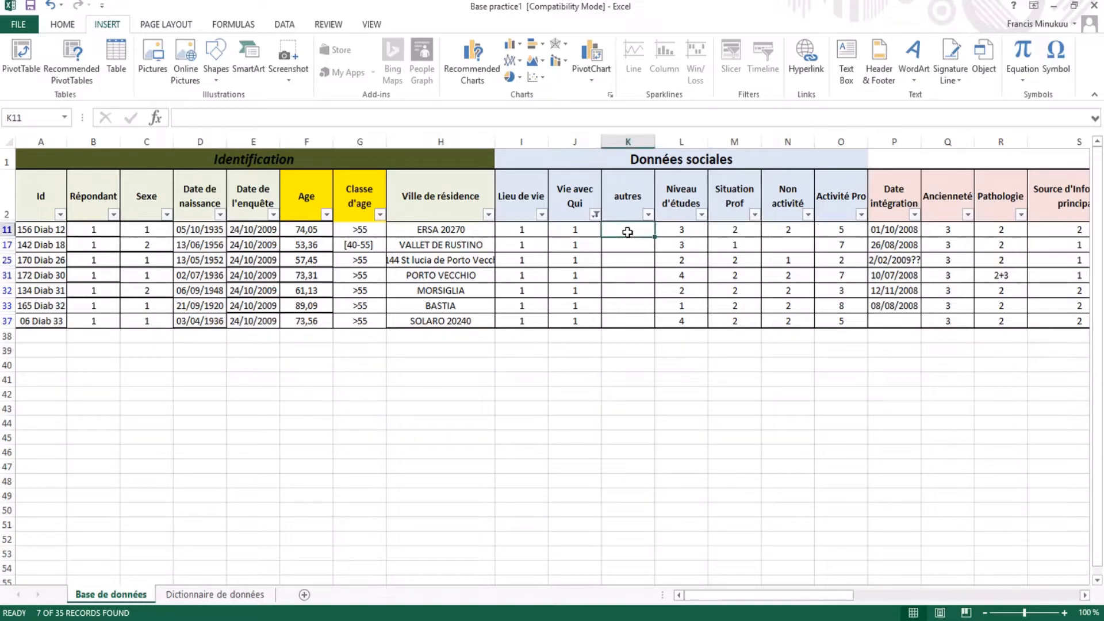
type("1")
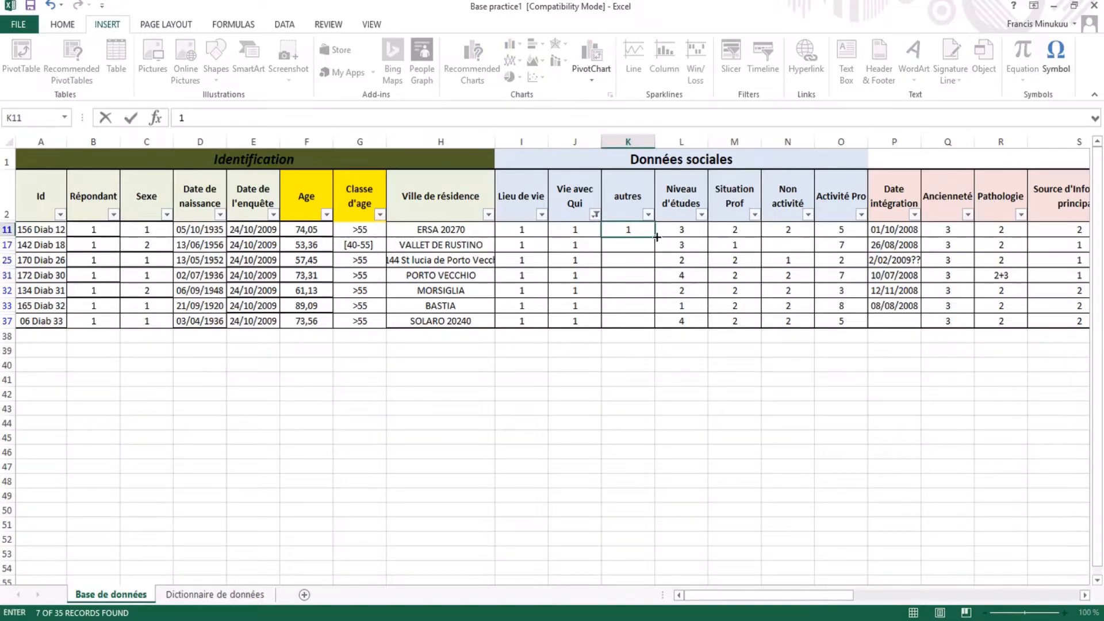
left_click_drag(657, 236, 658, 324)
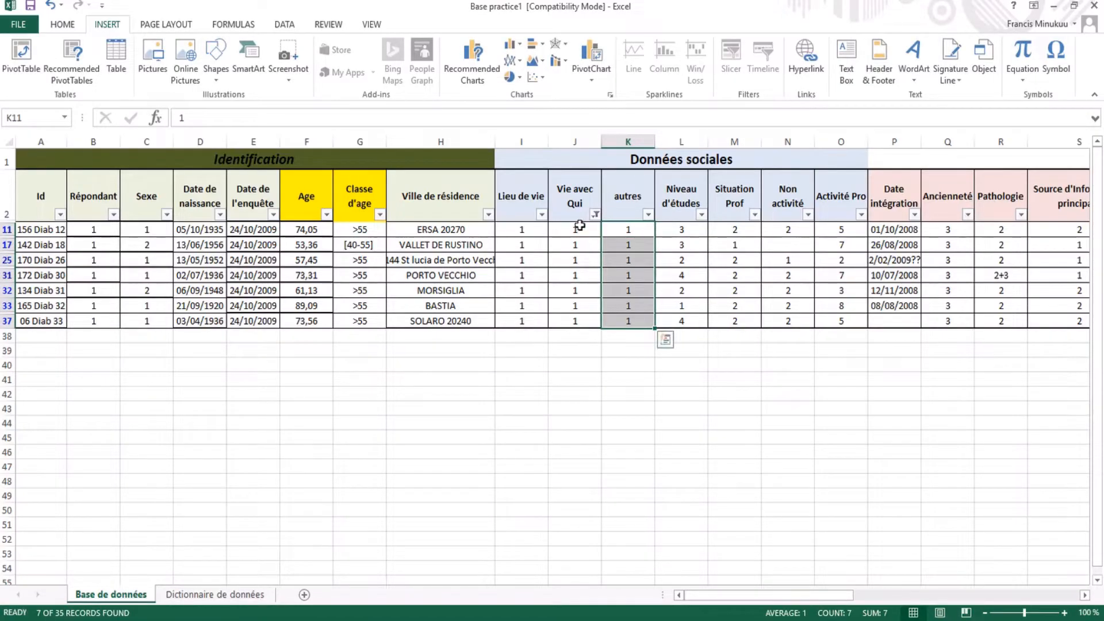
left_click(595, 214)
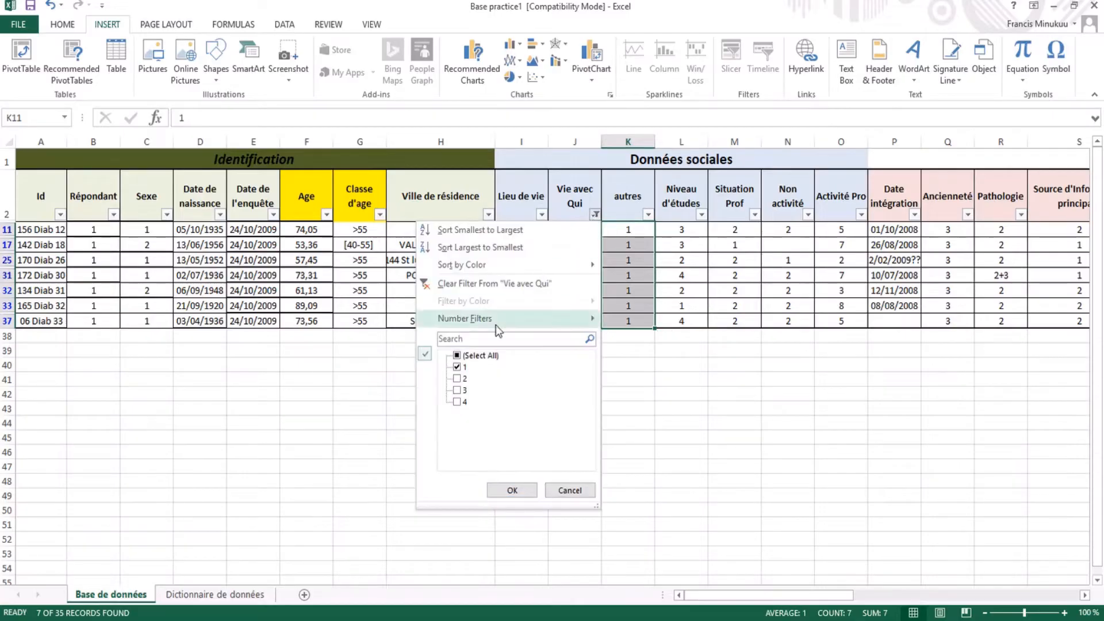
left_click(489, 283)
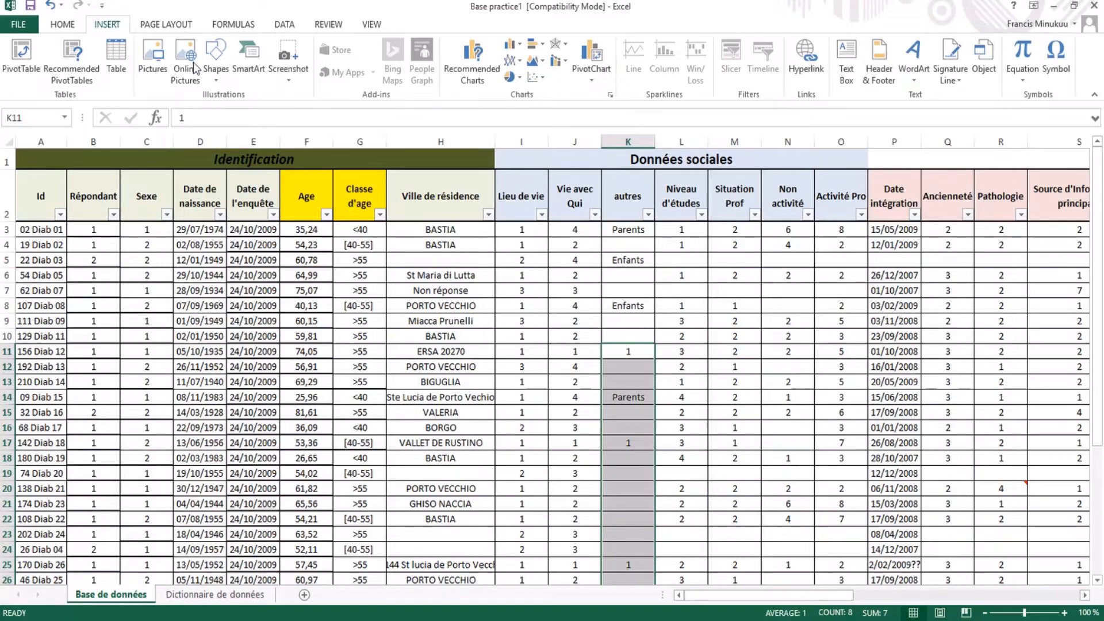
Undo the clearing of the Vie avec Qui filter and the 1 values entered in the autres column.
left_click(50, 8)
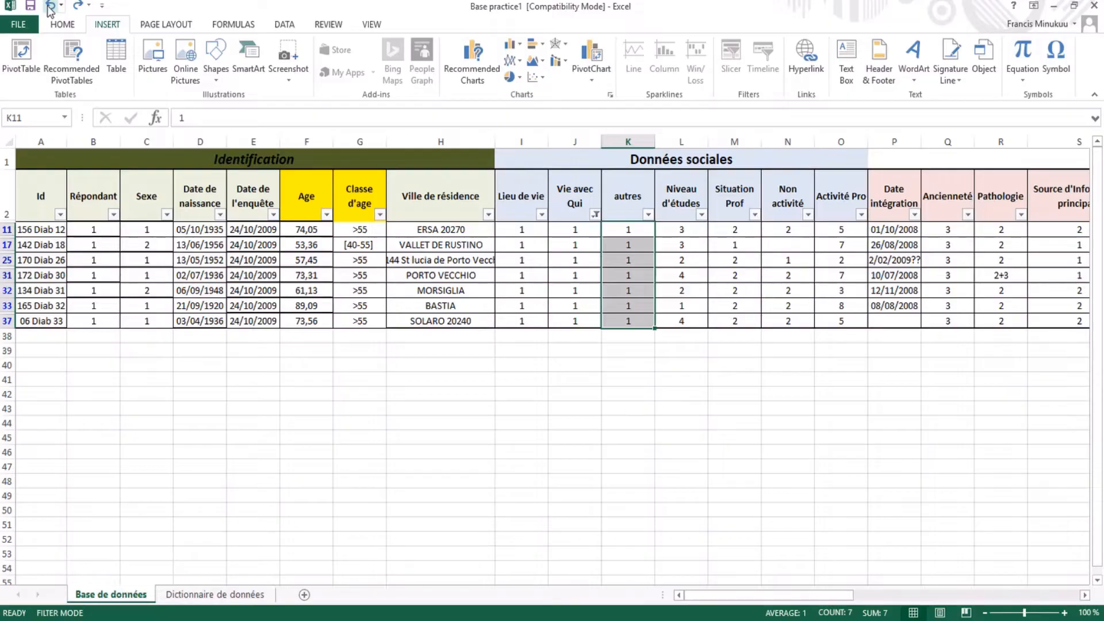
left_click(50, 8)
left_click(50, 8)
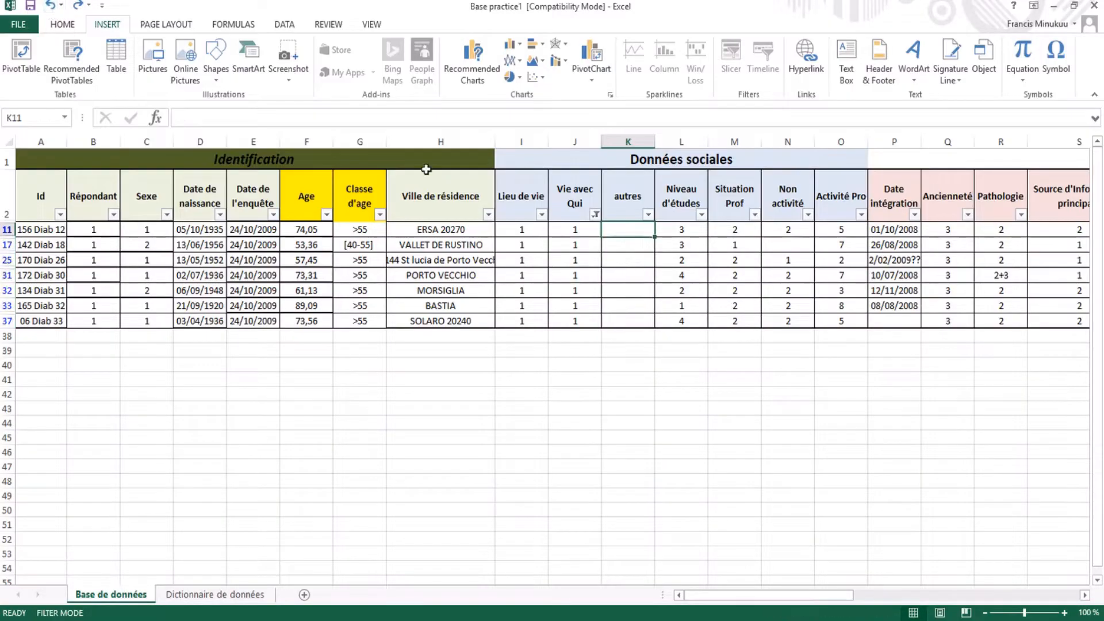
Clear the Vie avec Qui filter and insert a blank column directly before the autres column.
left_click(593, 217)
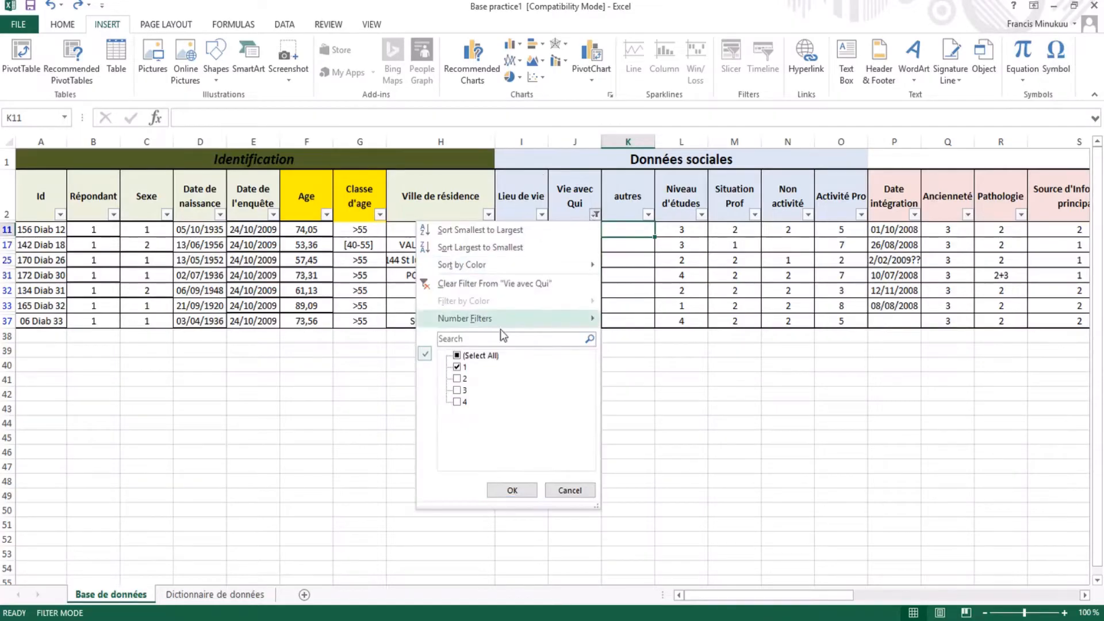
left_click(461, 284)
left_click(627, 142)
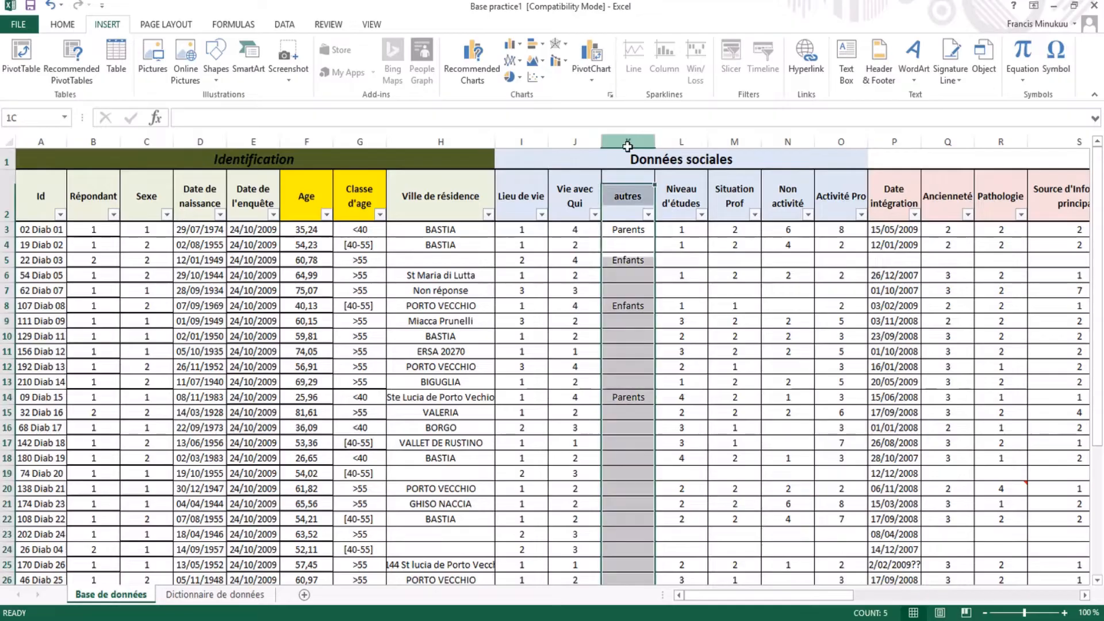
right_click(627, 142)
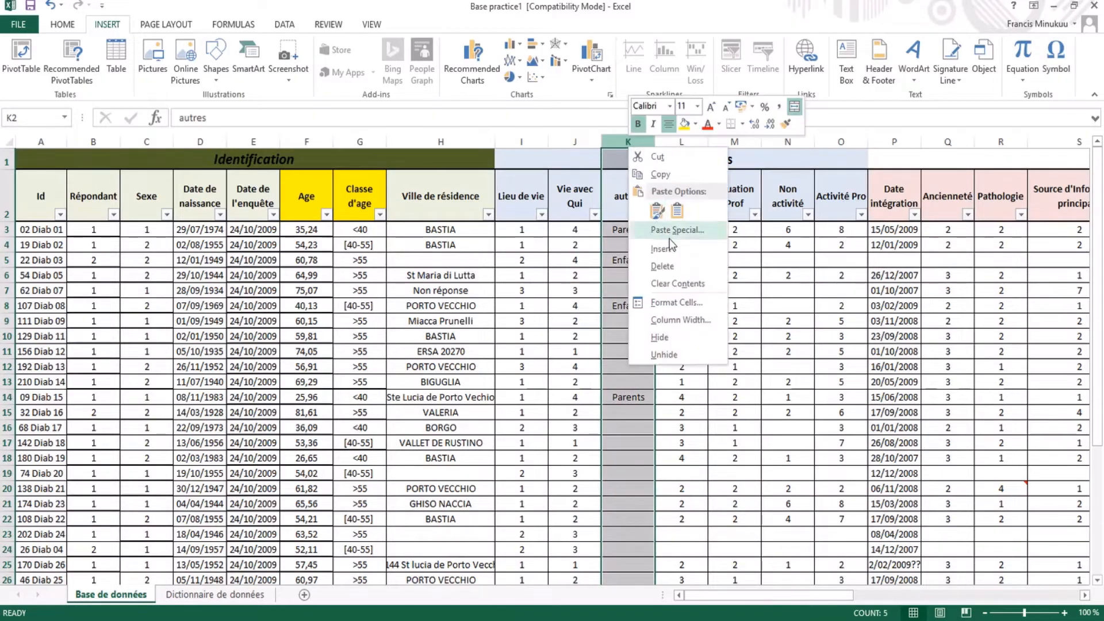
left_click(670, 250)
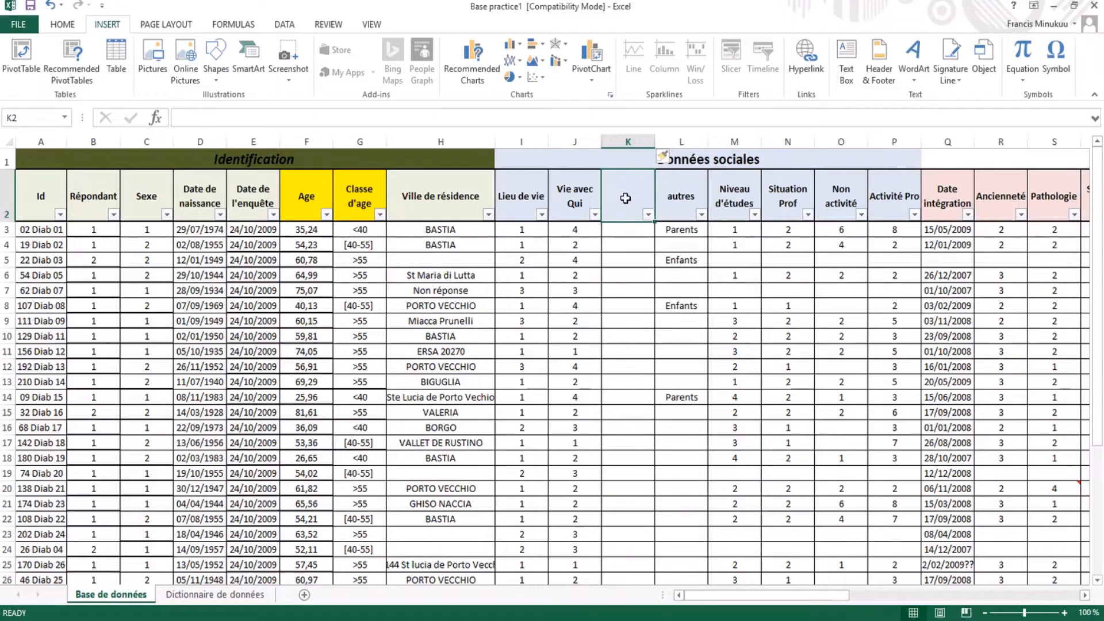
Title the new column in K2 "Solitude" and give its header cell a yellow fill.
type("Soli")
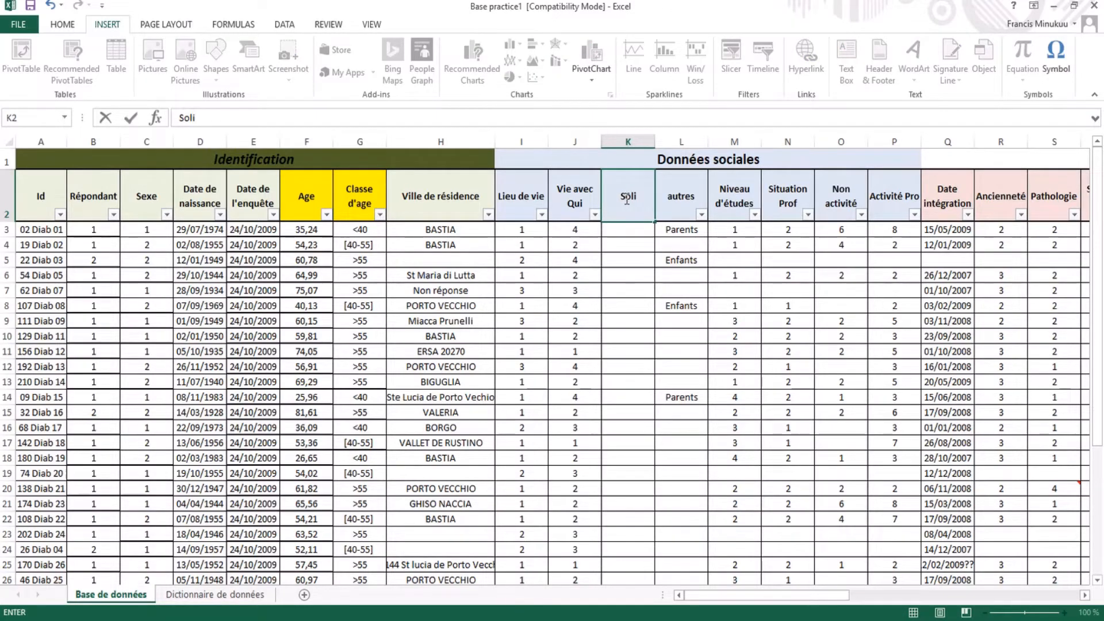
type("tude")
left_click(630, 233)
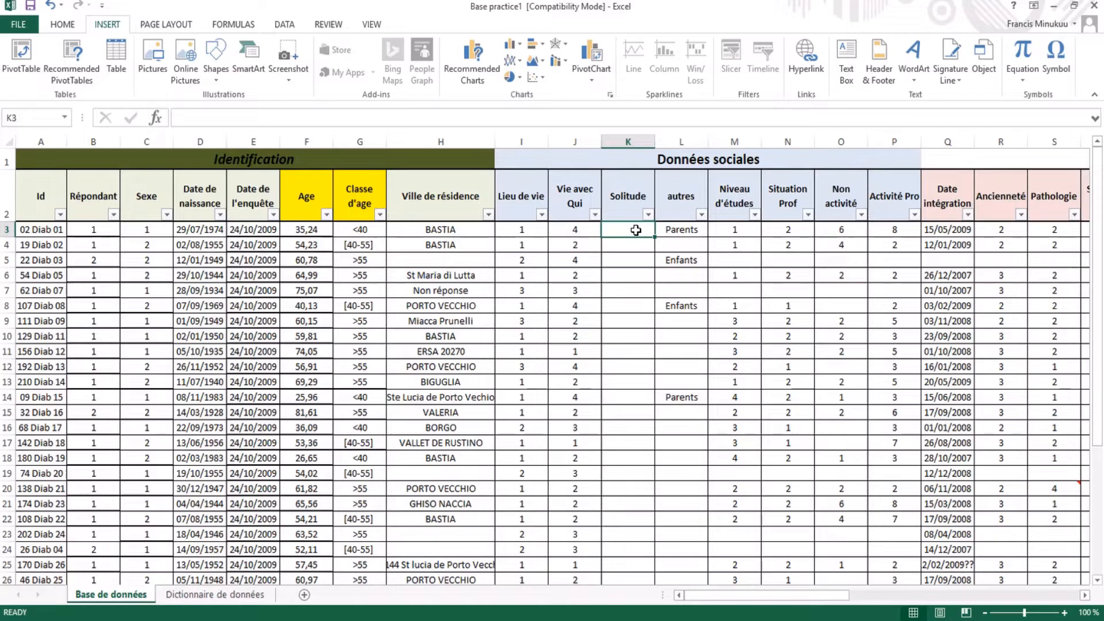
left_click(594, 215)
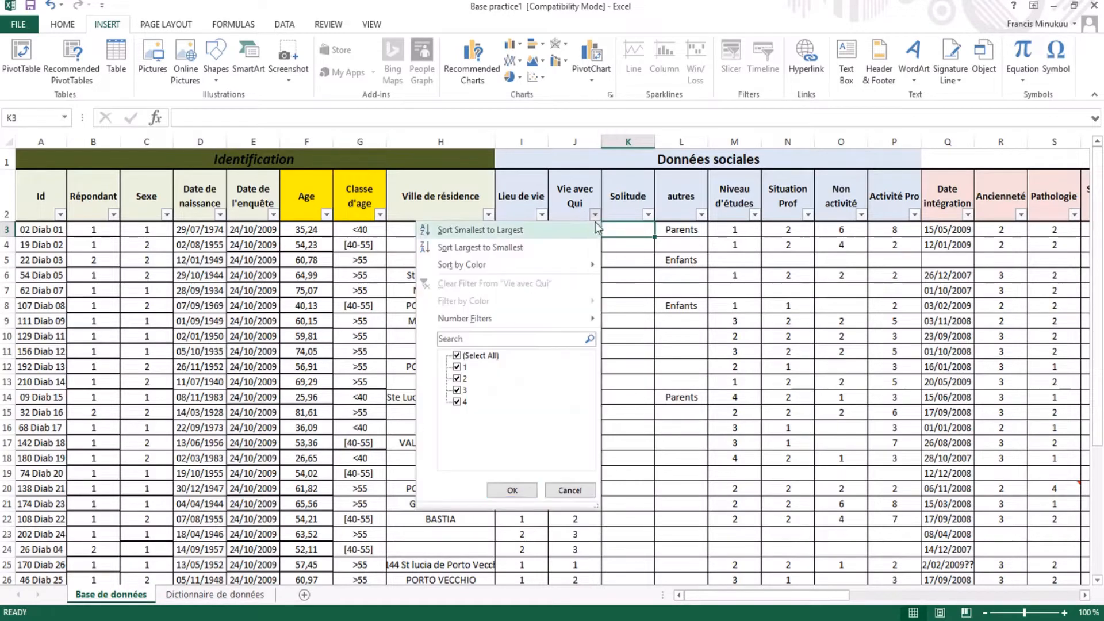
left_click(639, 193)
left_click(639, 195)
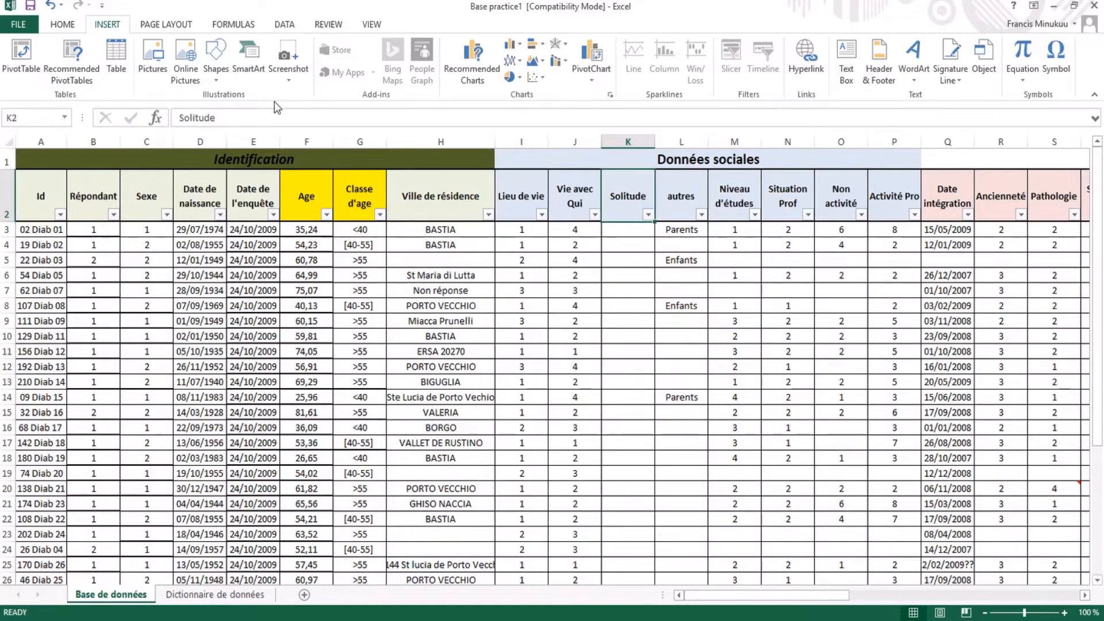
left_click(70, 27)
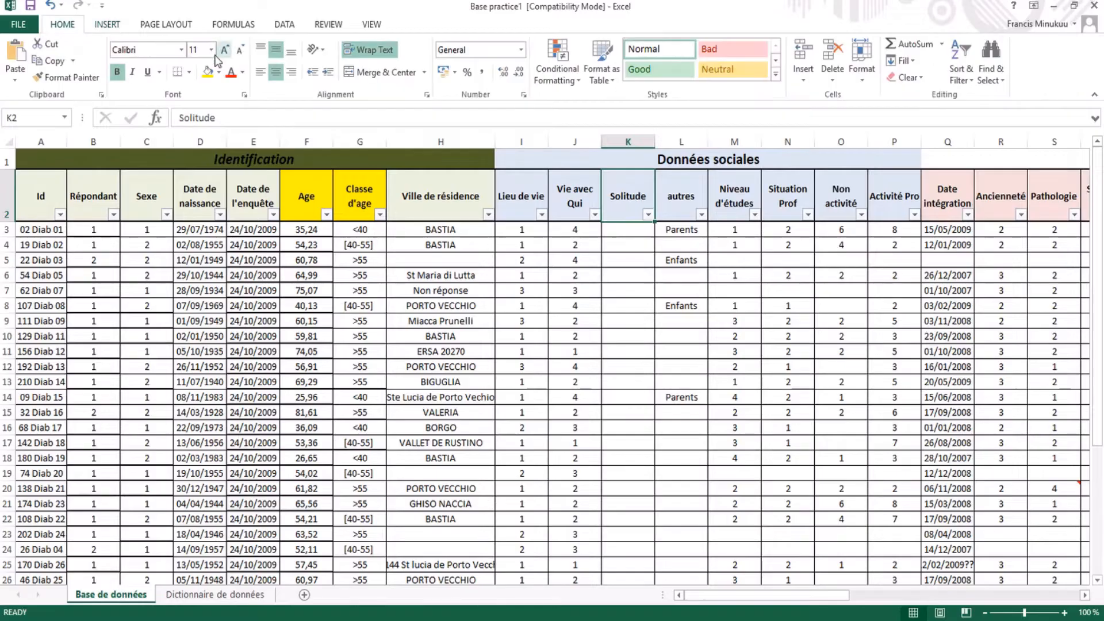
left_click(208, 72)
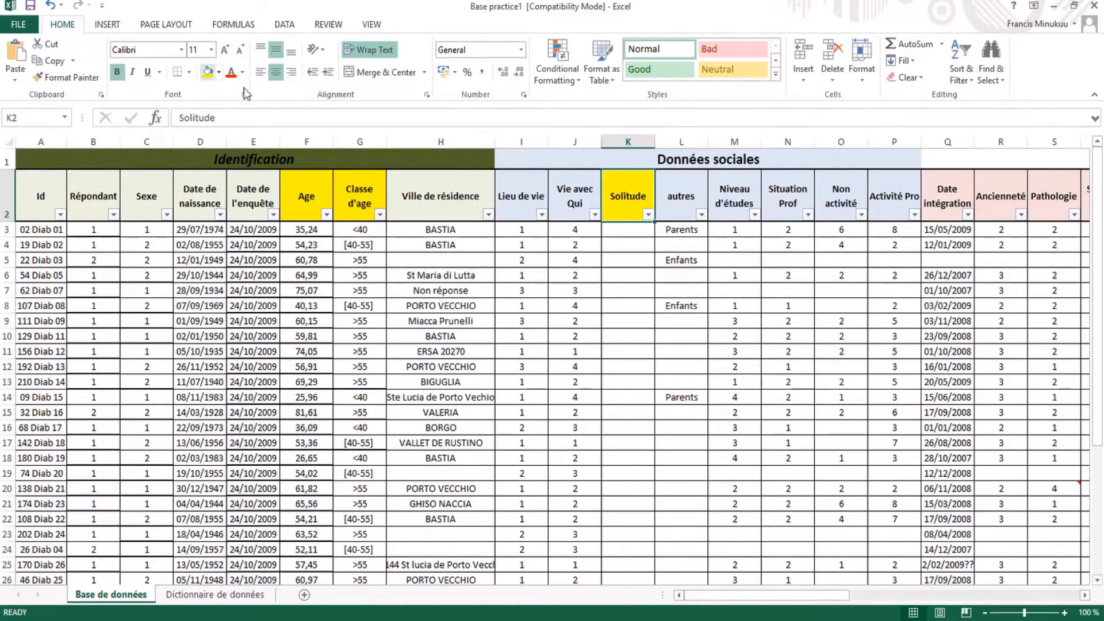
Filter the Vie avec Qui column to show only the rows with value 1.
left_click(637, 230)
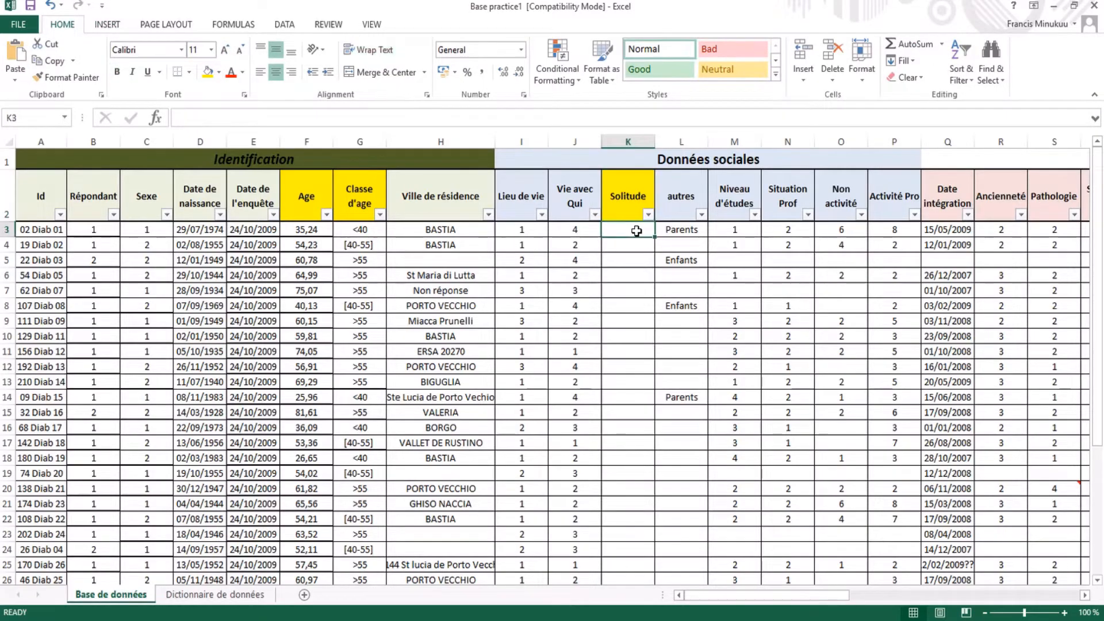
left_click(595, 214)
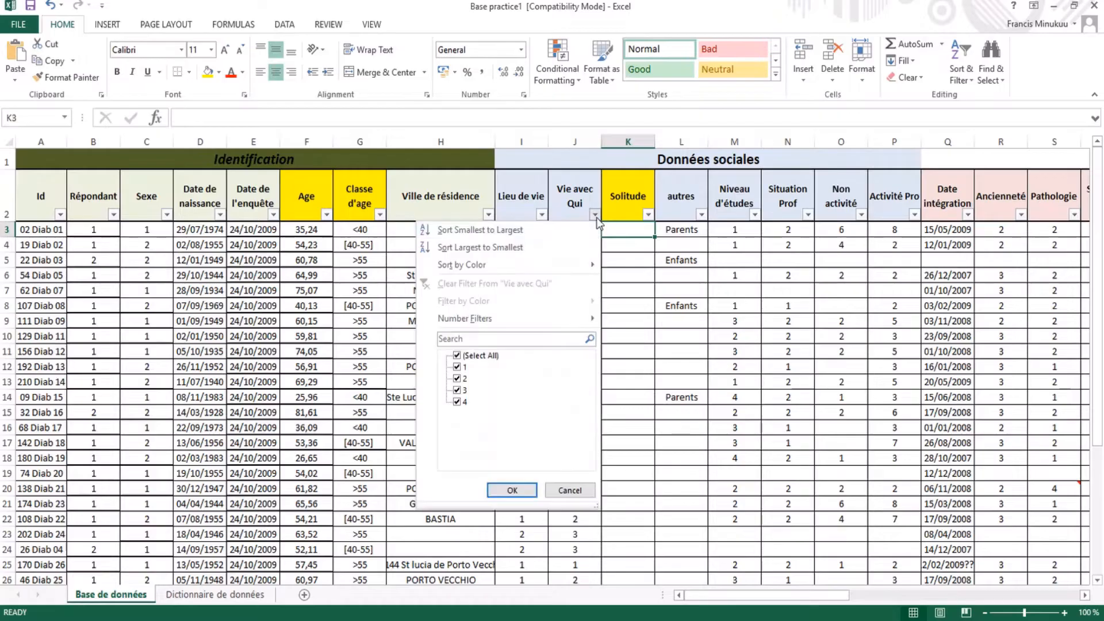
left_click(457, 356)
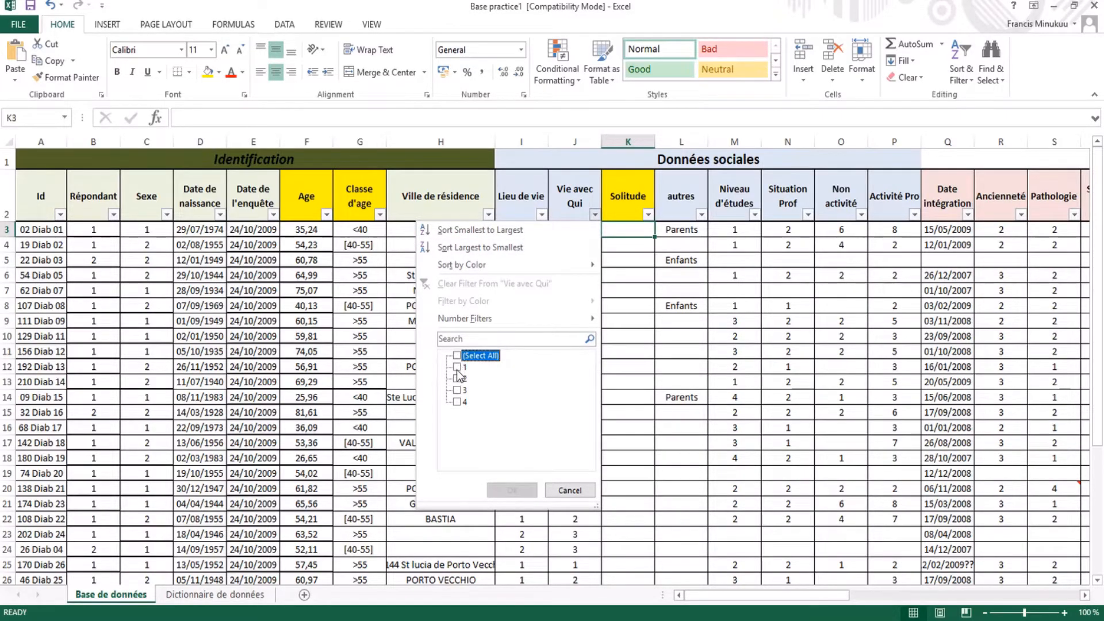
left_click(457, 367)
left_click(518, 491)
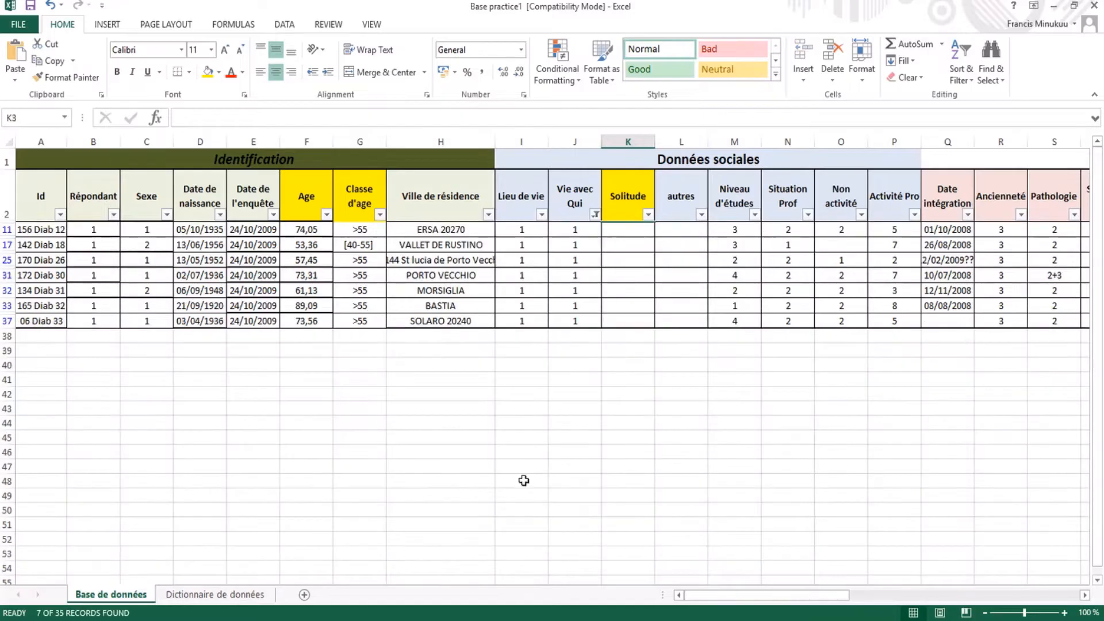
Enter 1 in K11 and fill it down the filtered Solitude cells through row 37.
left_click(634, 229)
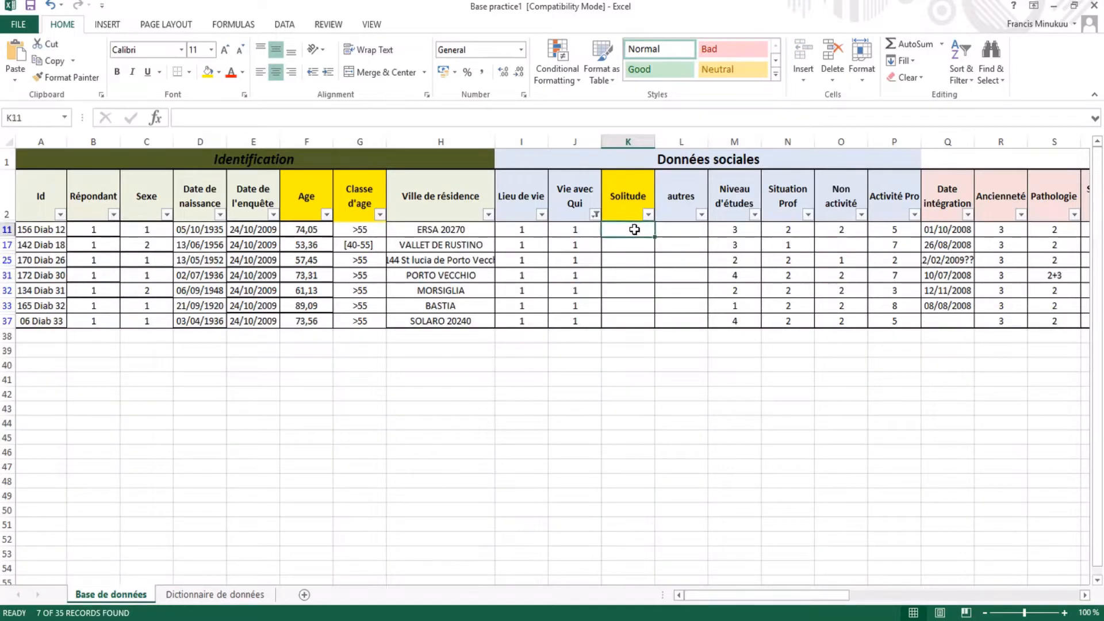
type("1")
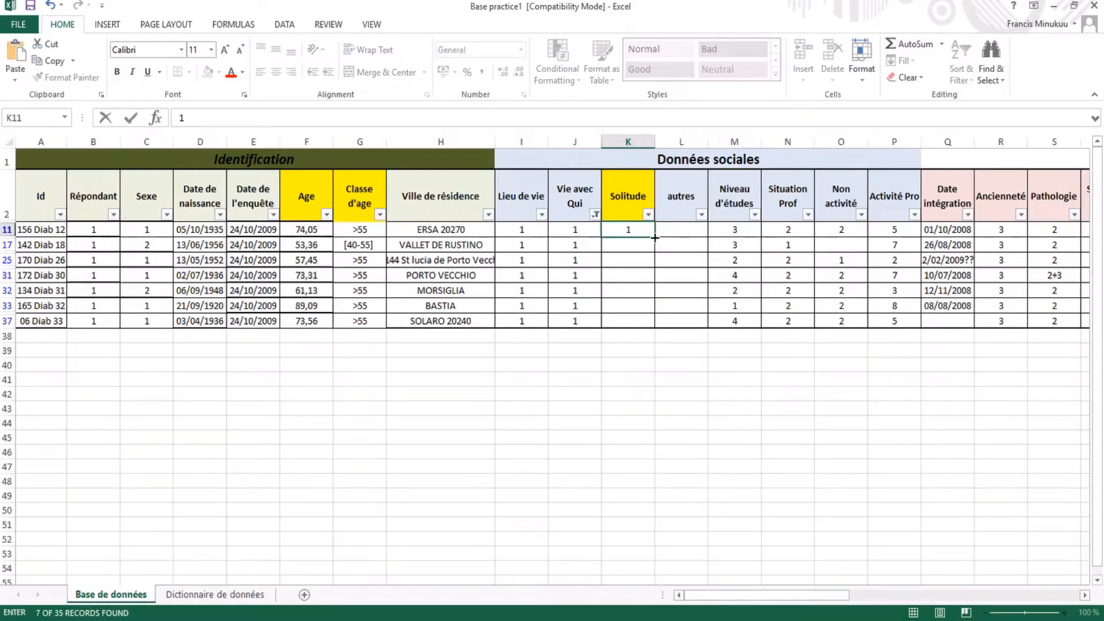
left_click_drag(655, 237, 656, 326)
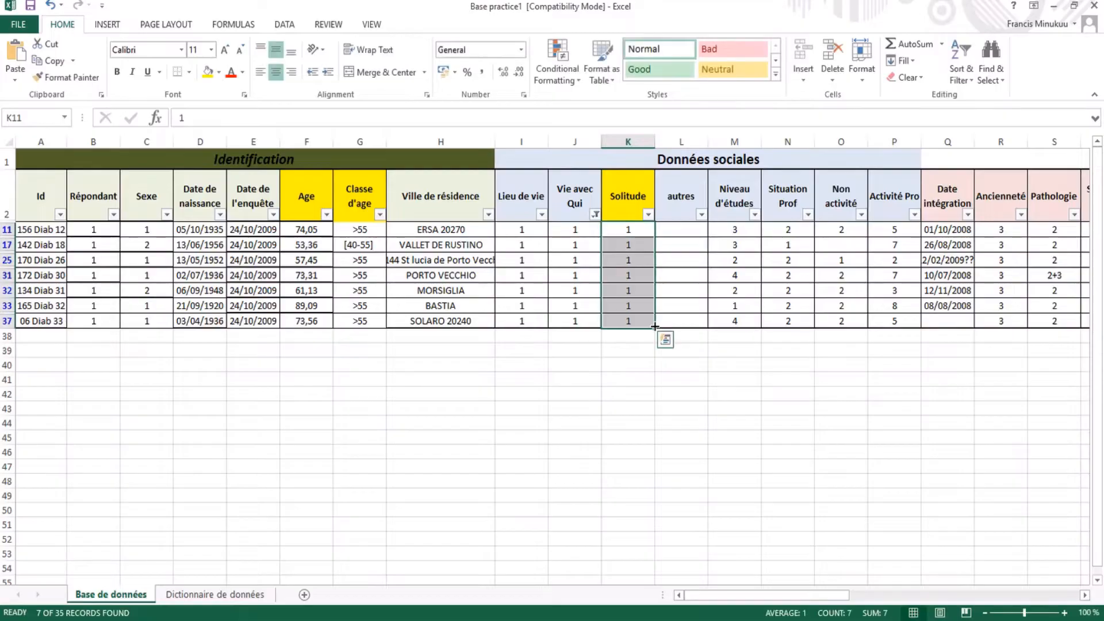
left_click(605, 374)
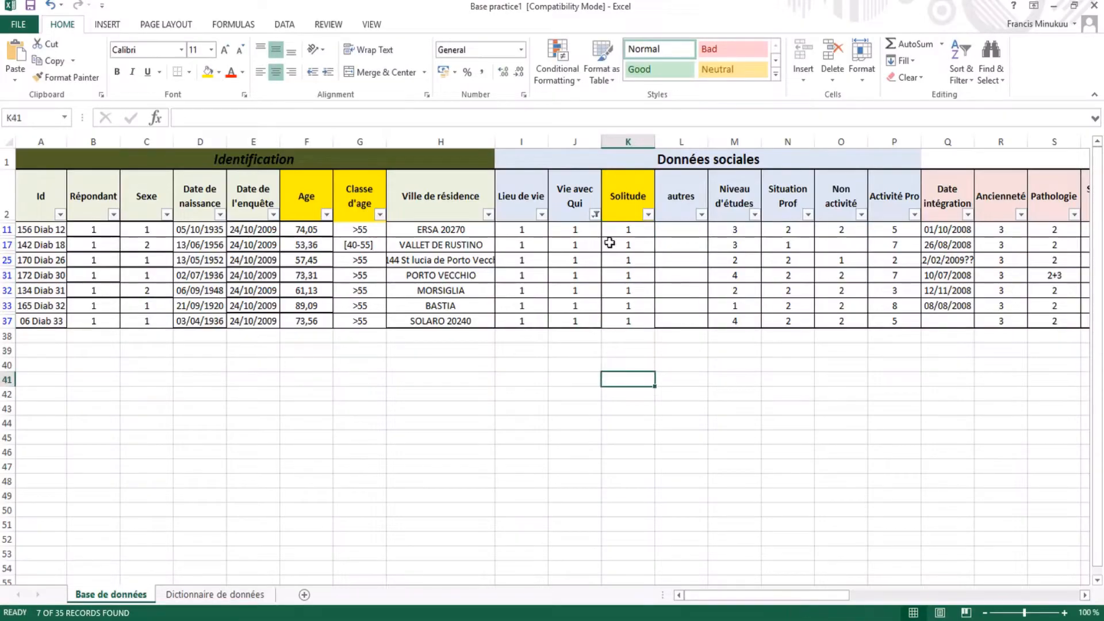
Replace the Vie avec Qui filter with one that excludes 1 and keeps values 2, 3 and 4.
left_click(595, 217)
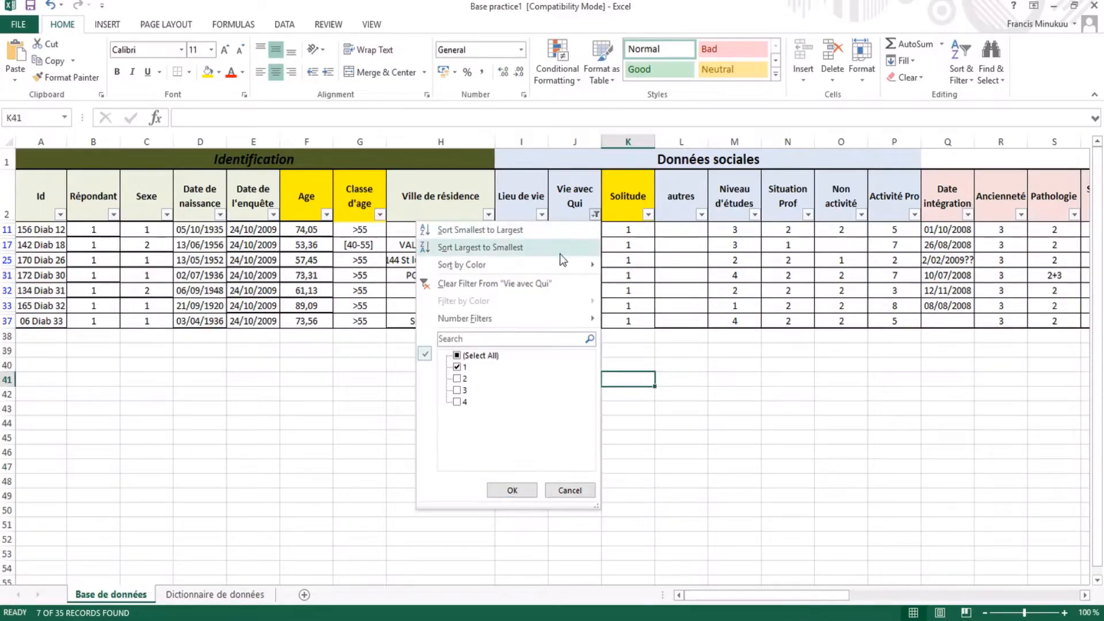
left_click(496, 286)
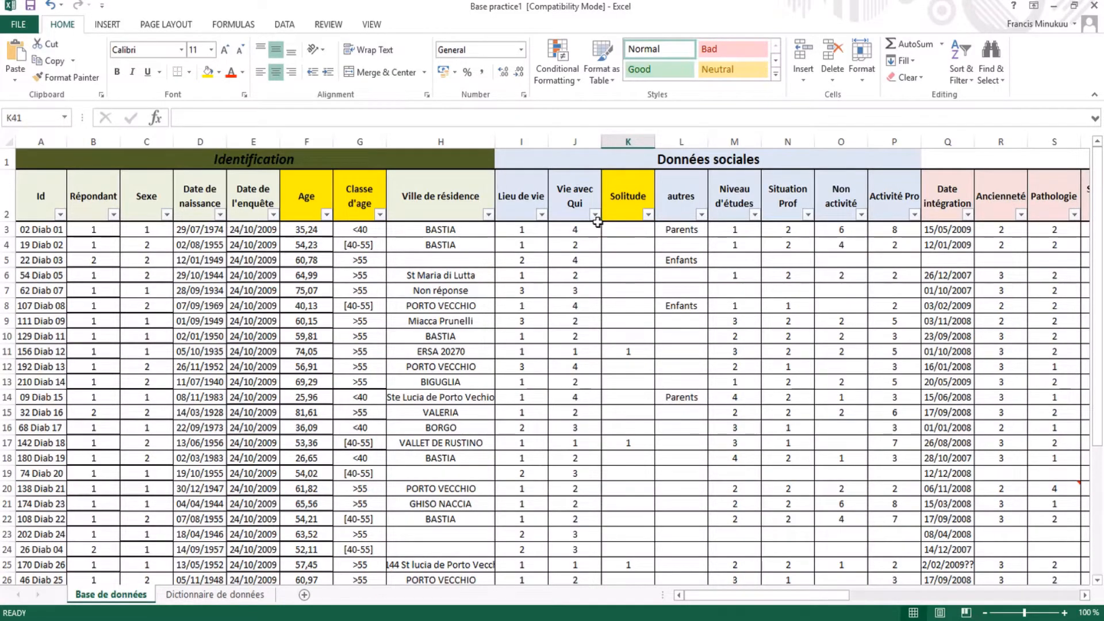
left_click(595, 216)
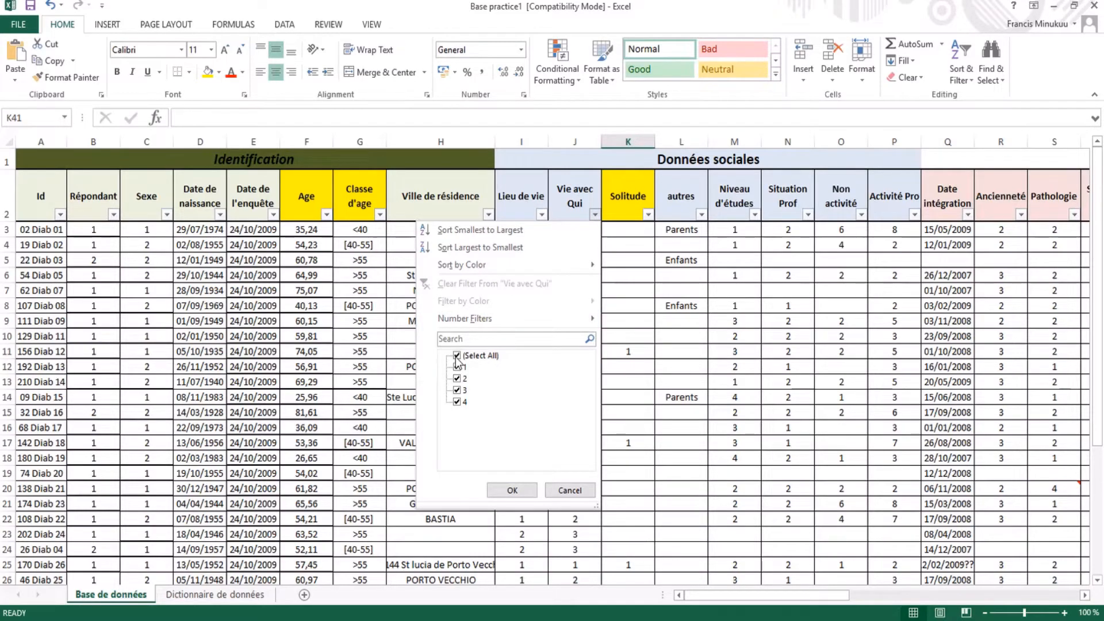
left_click(458, 355)
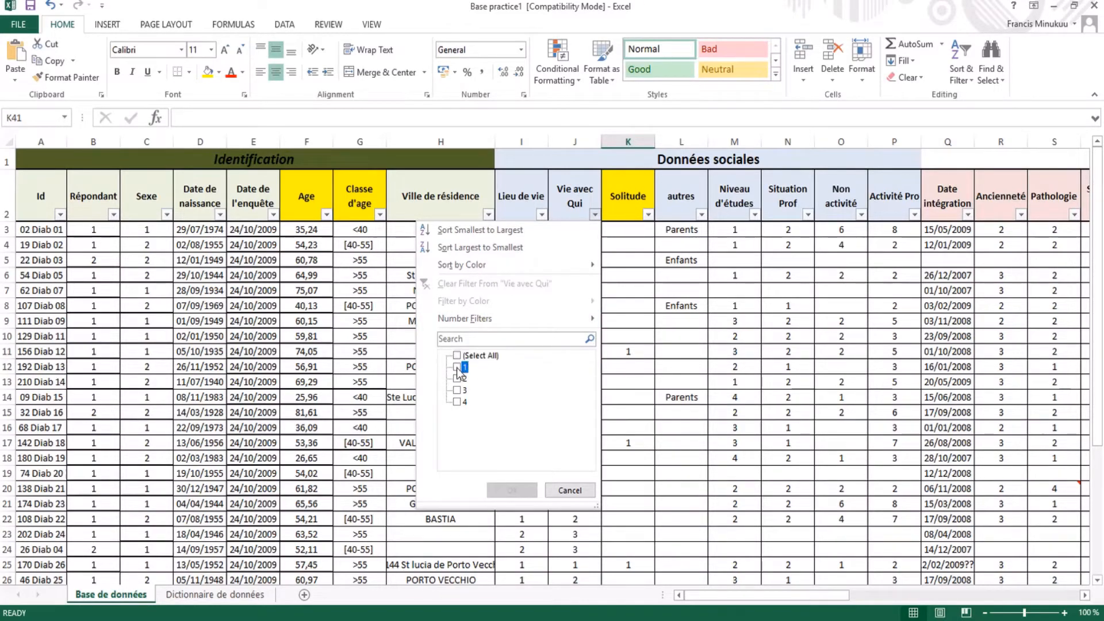
left_click(458, 368)
left_click(458, 355)
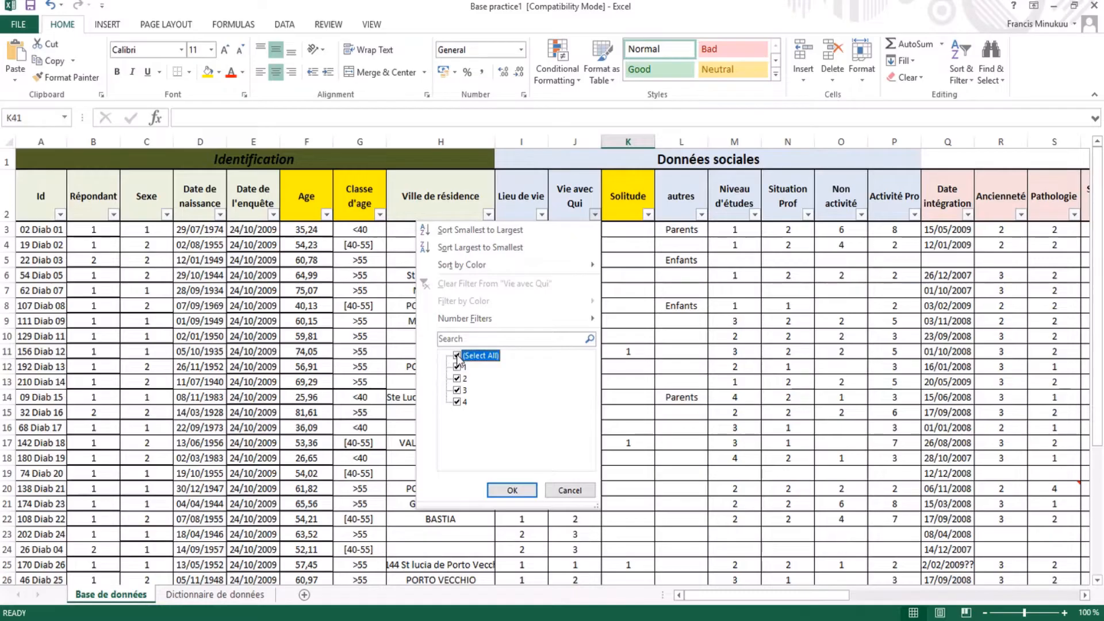
left_click(458, 367)
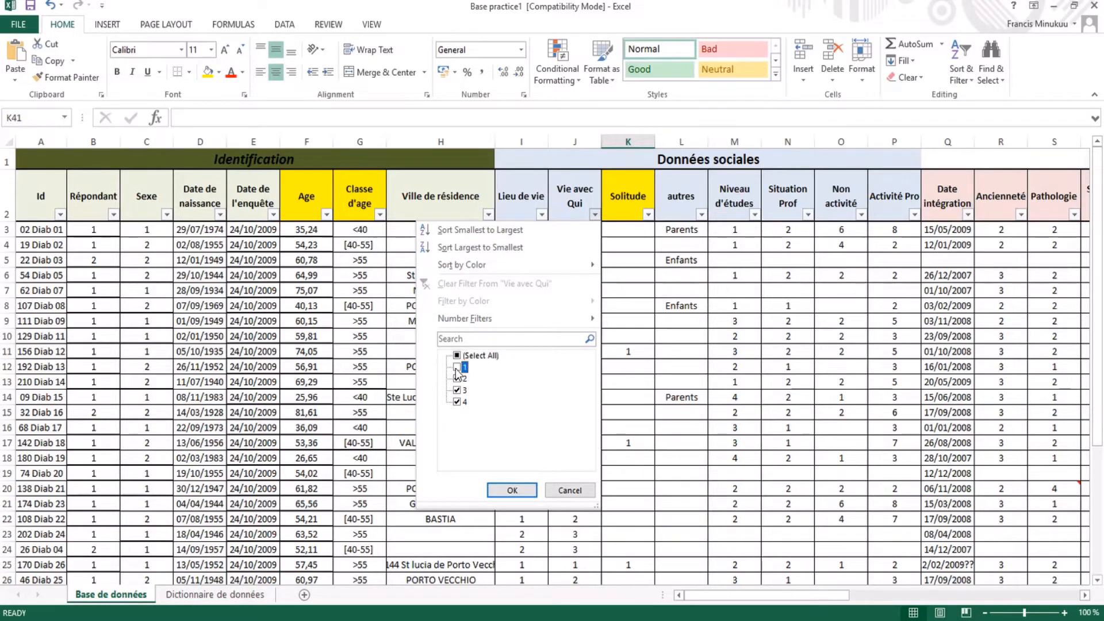
left_click(520, 492)
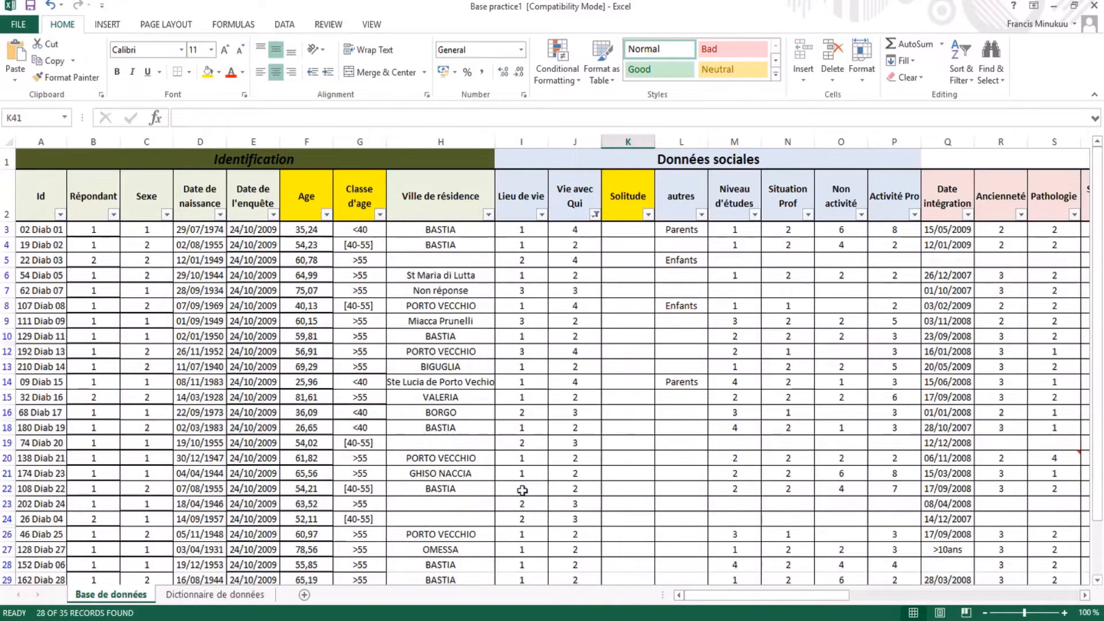
Enter 0 in K3 and fill it down the filtered Solitude cells through row 36.
left_click(620, 232)
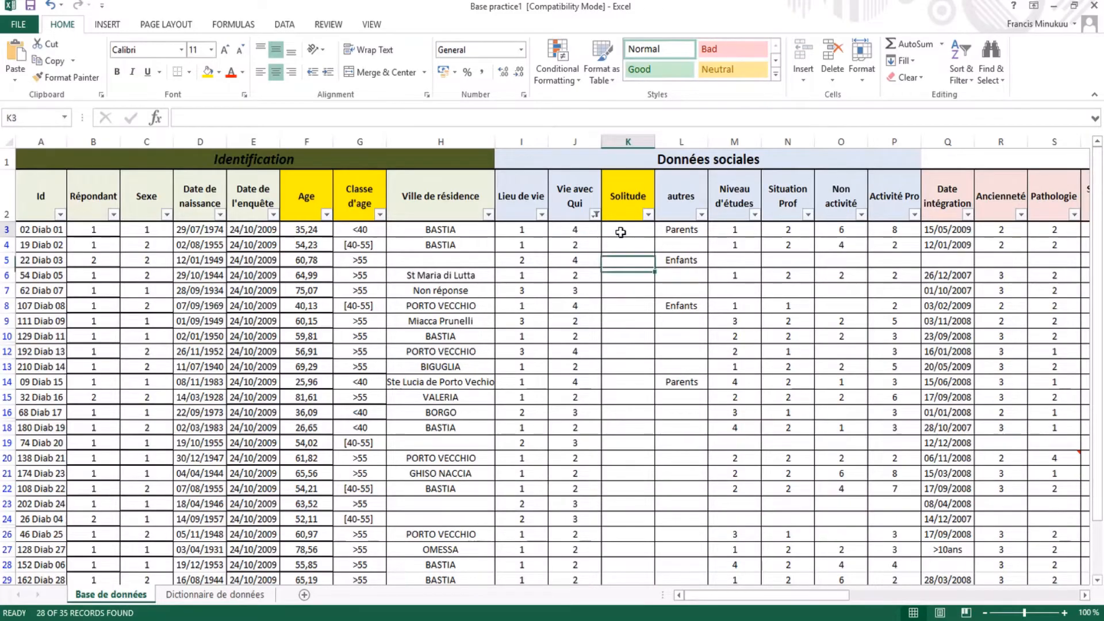
type("0")
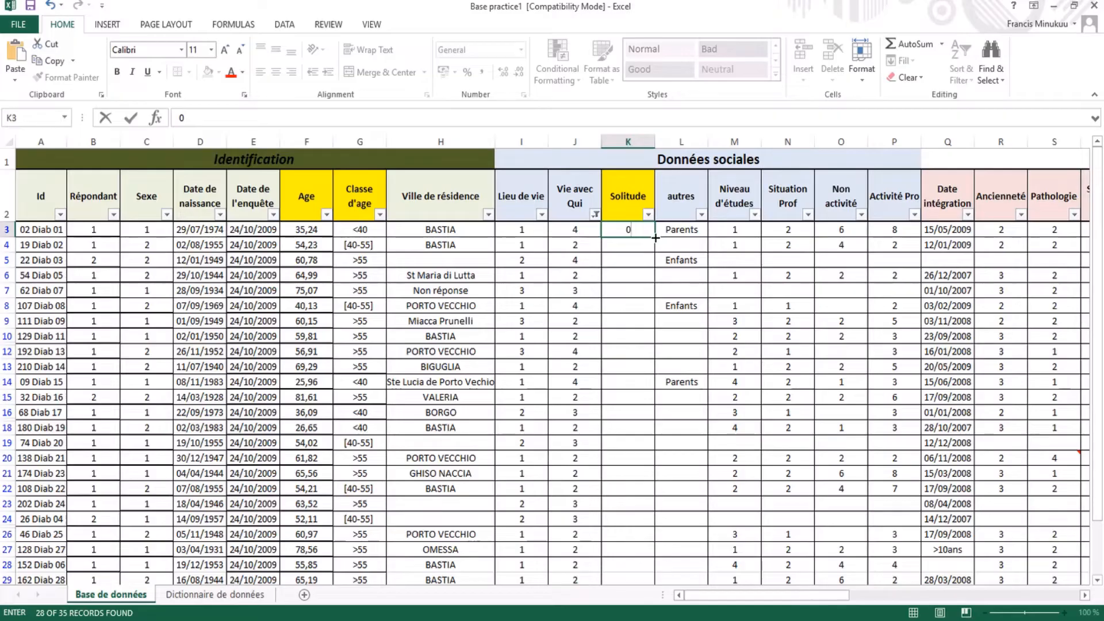
left_click_drag(655, 239, 632, 514)
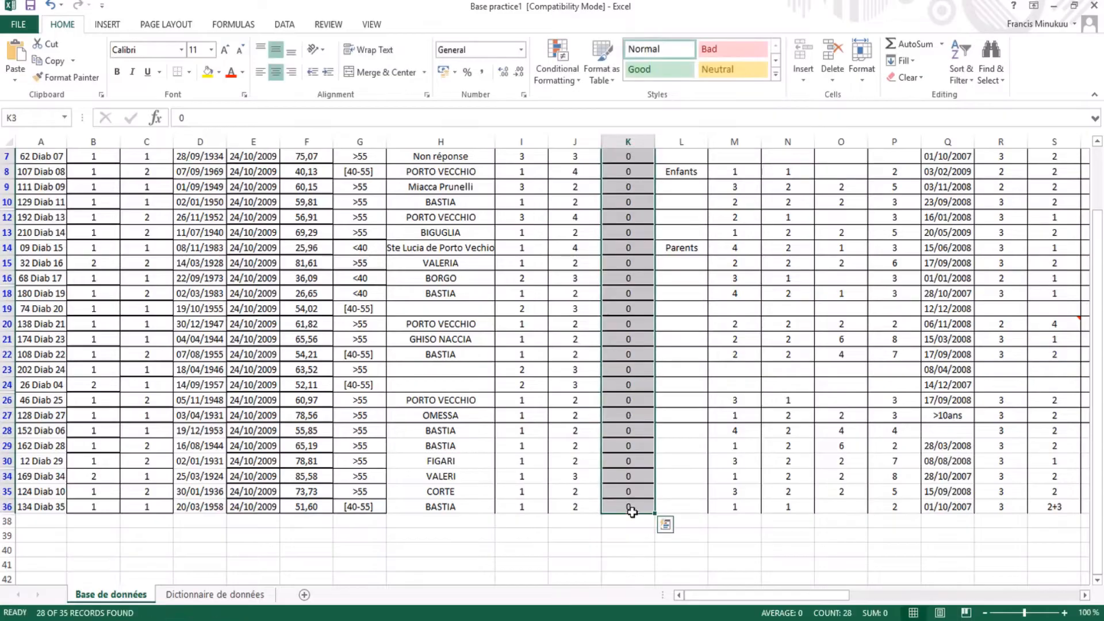
scroll(627, 419, "up", 2)
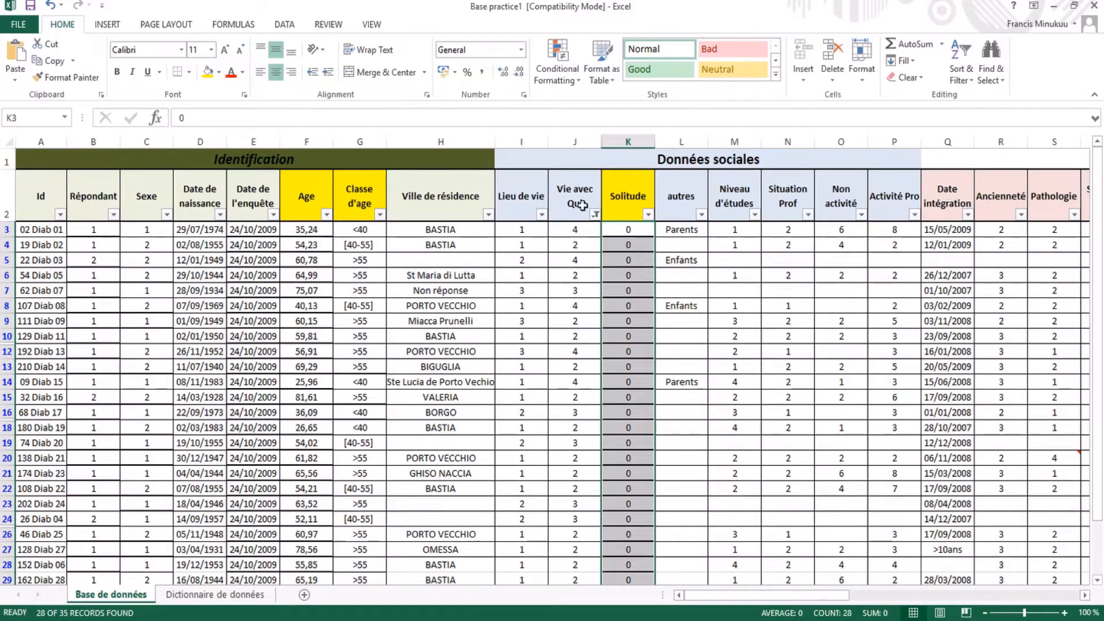
Clear the Vie avec Qui filter and check the Solitude codes across all rows.
left_click(595, 214)
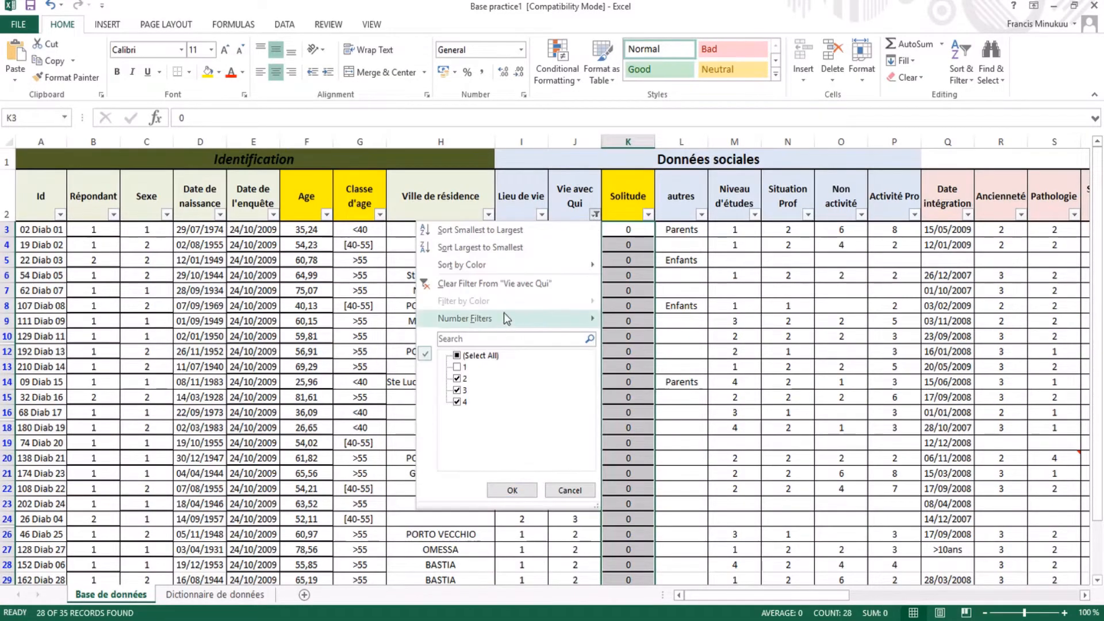
left_click(502, 284)
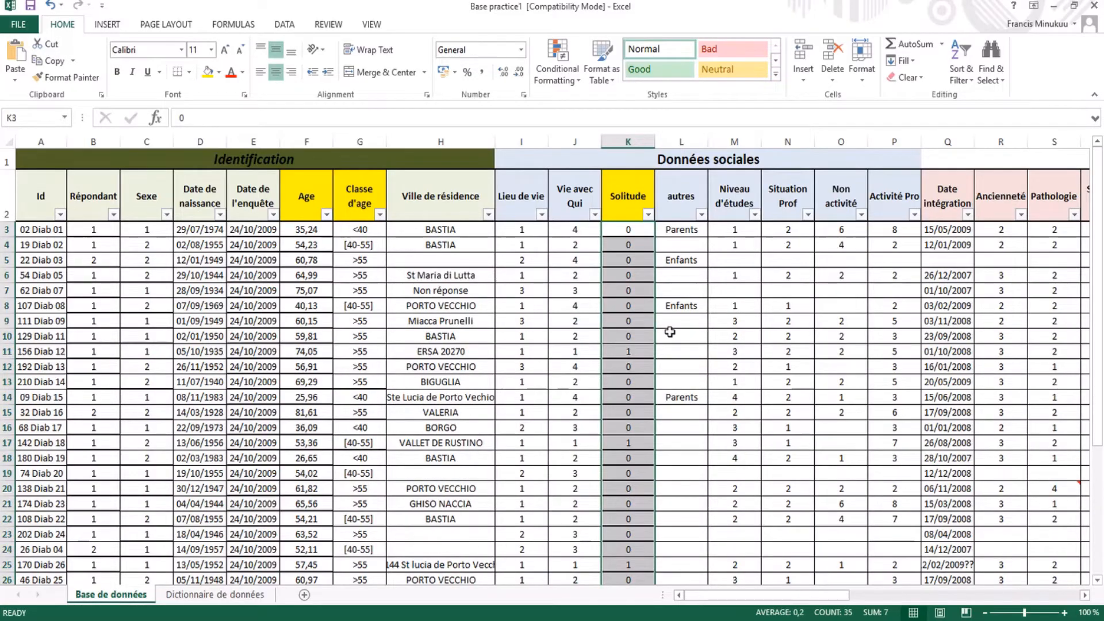
scroll(670, 332, "down", 1)
scroll(670, 332, "up", 1)
scroll(670, 332, "down", 2)
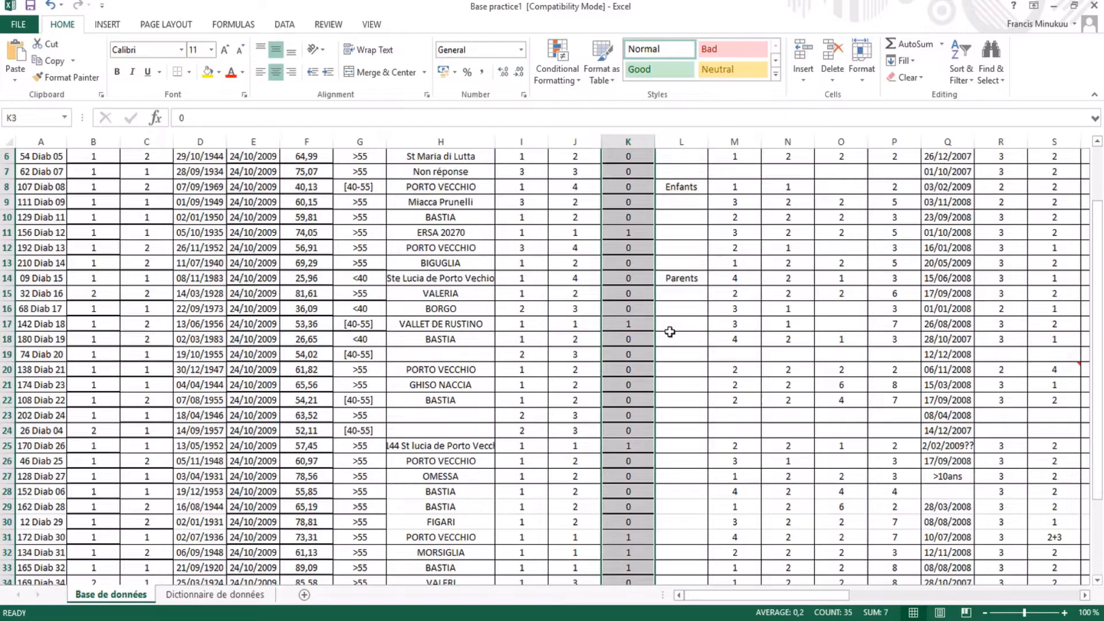
scroll(670, 331, "down", 2)
scroll(670, 331, "up", 4)
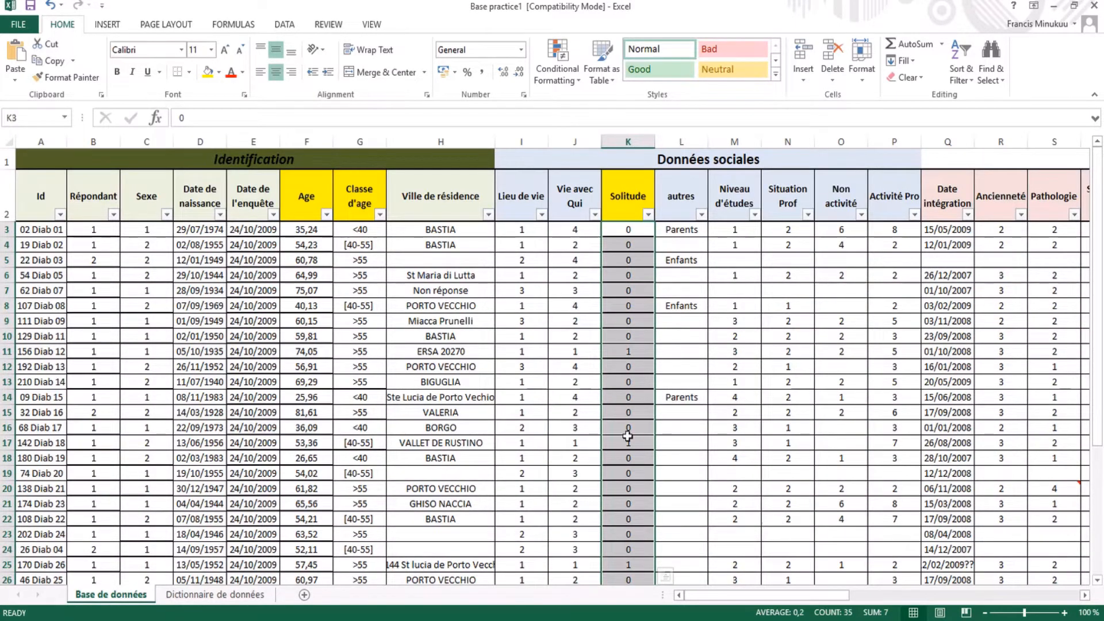
Switch to the Plan du tutoriel document in Word to read item vi on the pathologie variable.
left_click(627, 442)
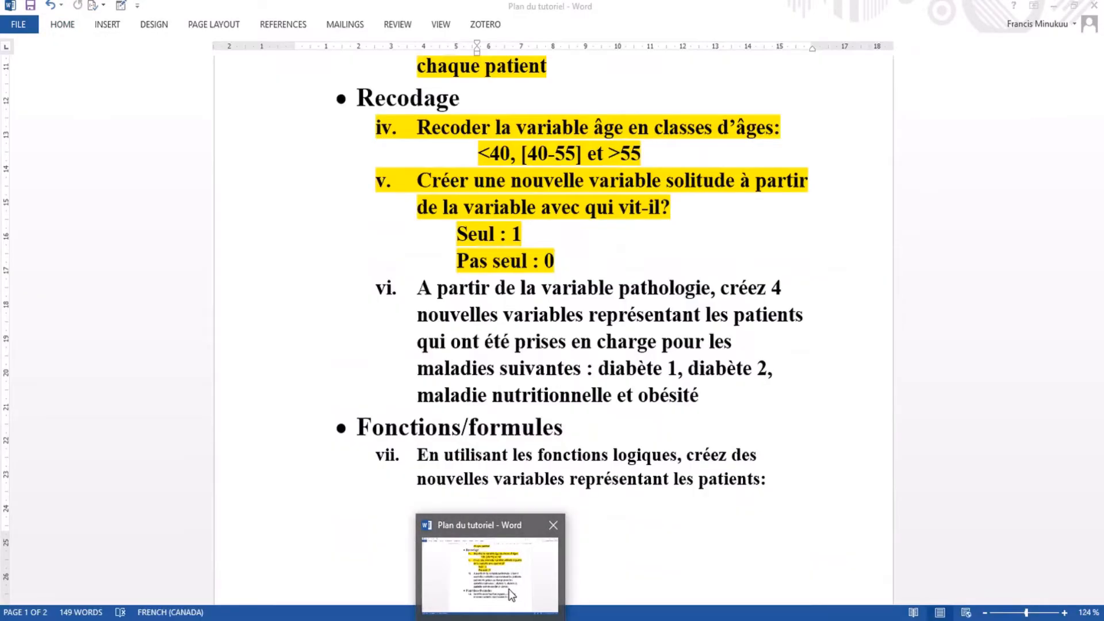
left_click(509, 574)
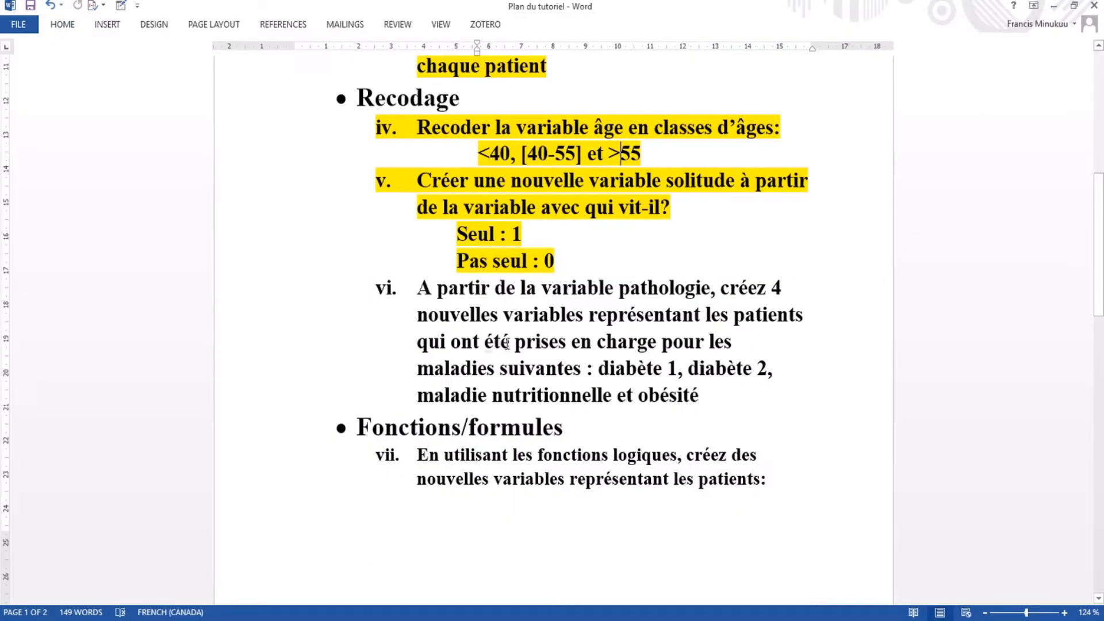
Highlight item vi about creating four disease variables from pathologie in yellow.
left_click_drag(707, 394, 413, 291)
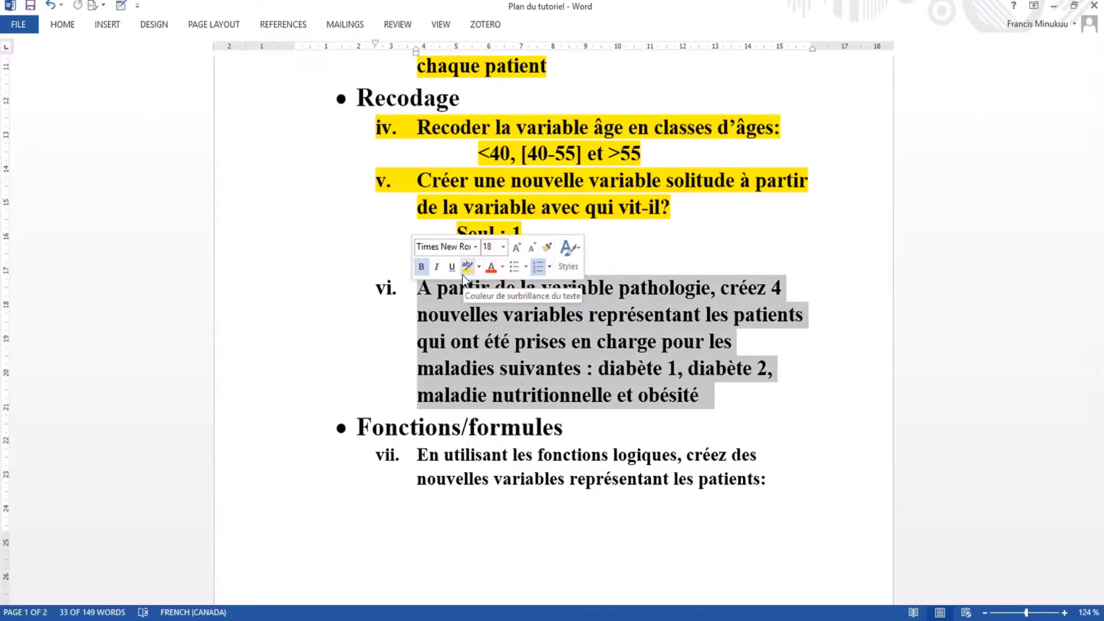
left_click(464, 270)
left_click(616, 372)
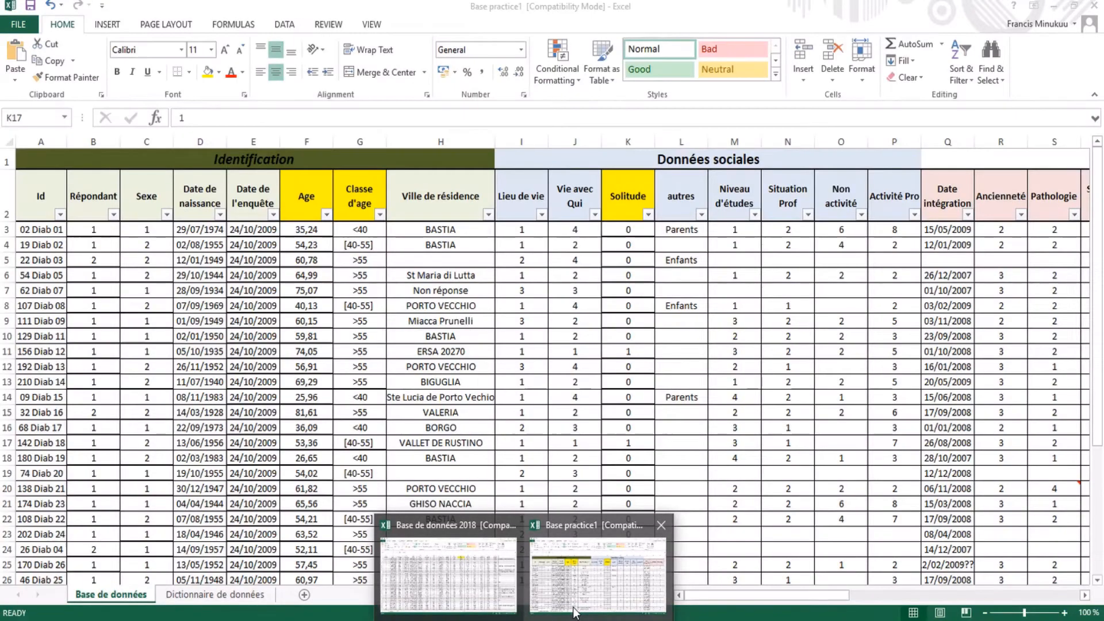
Switch to Base practice1 in Excel, open the Dictionnaire de données sheet and postpone the Windows update restart by one hour.
left_click(574, 610)
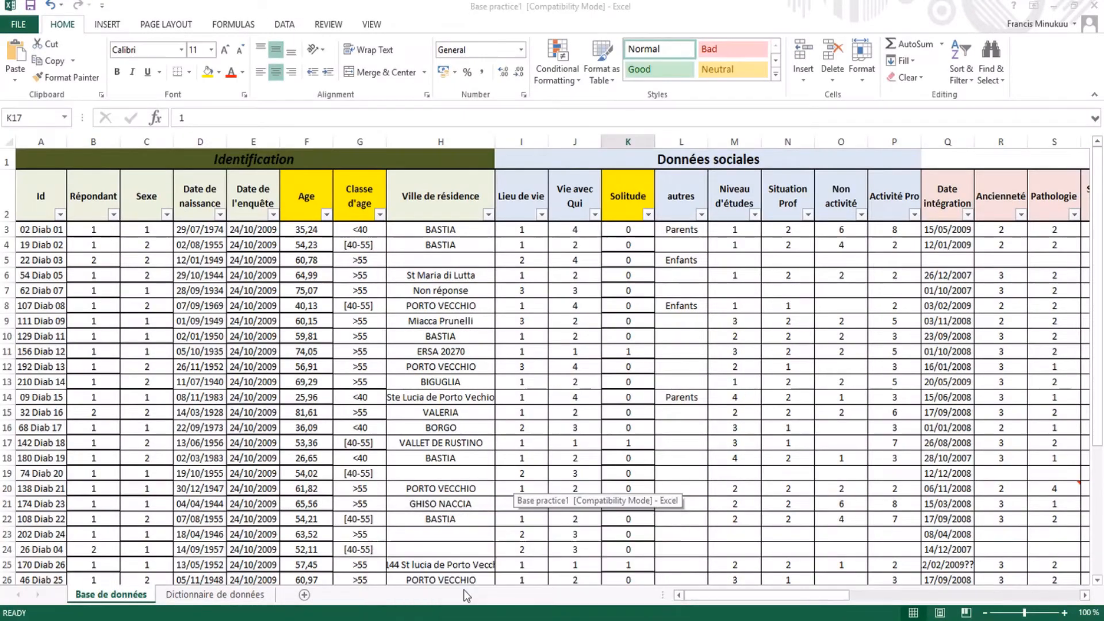
left_click(245, 597)
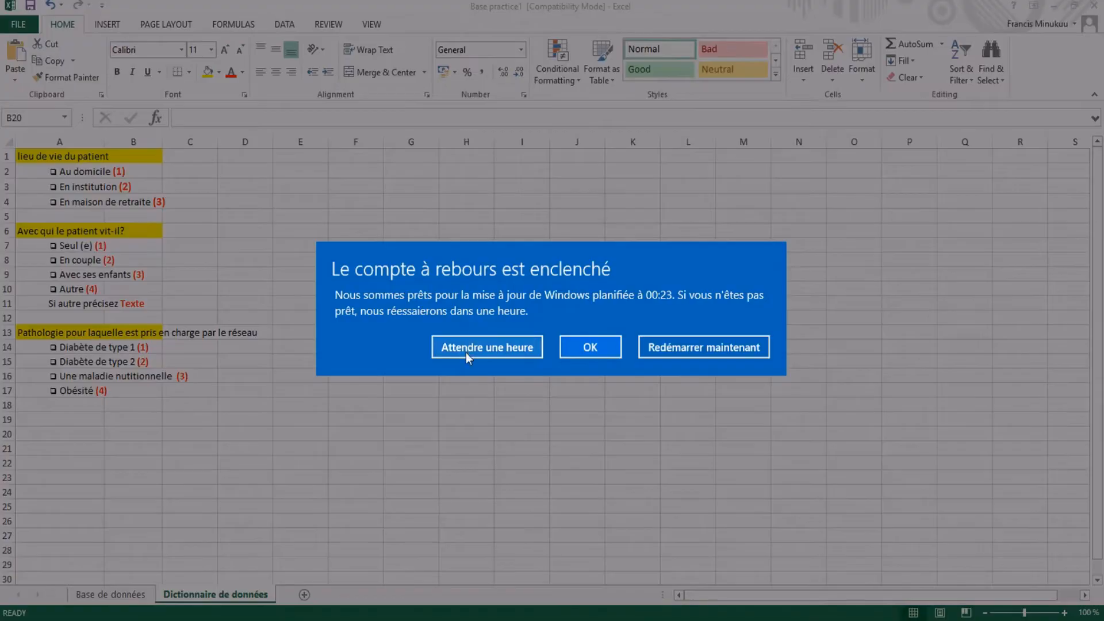
left_click(466, 350)
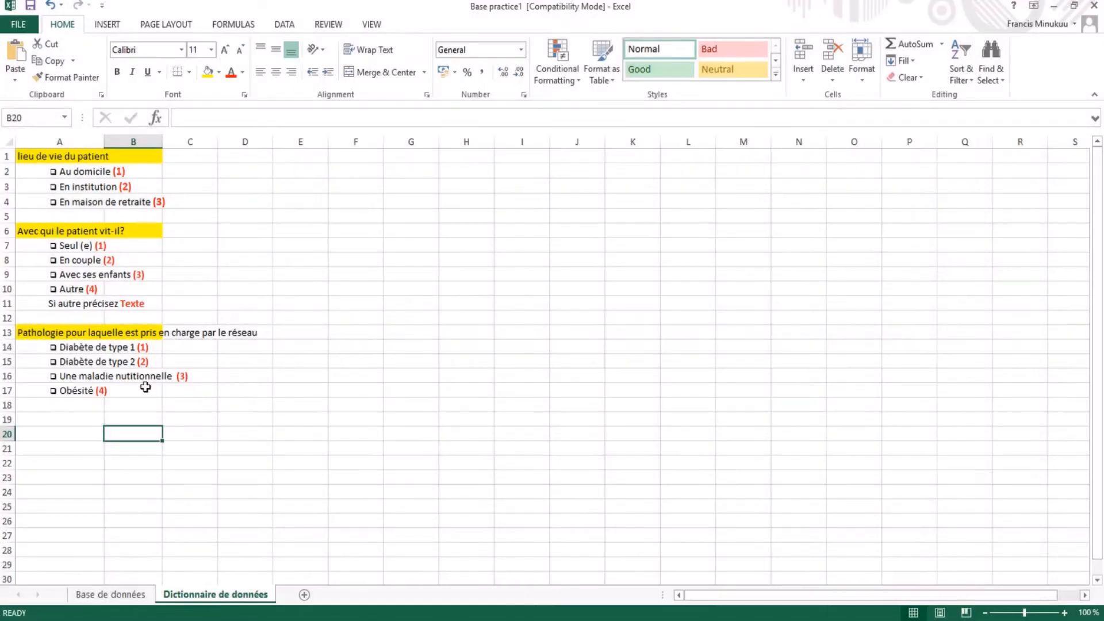
Replace the code (3) with 2+3 at the end of the "Une maladie nutitionnelle" entry in A16.
double_click(128, 378)
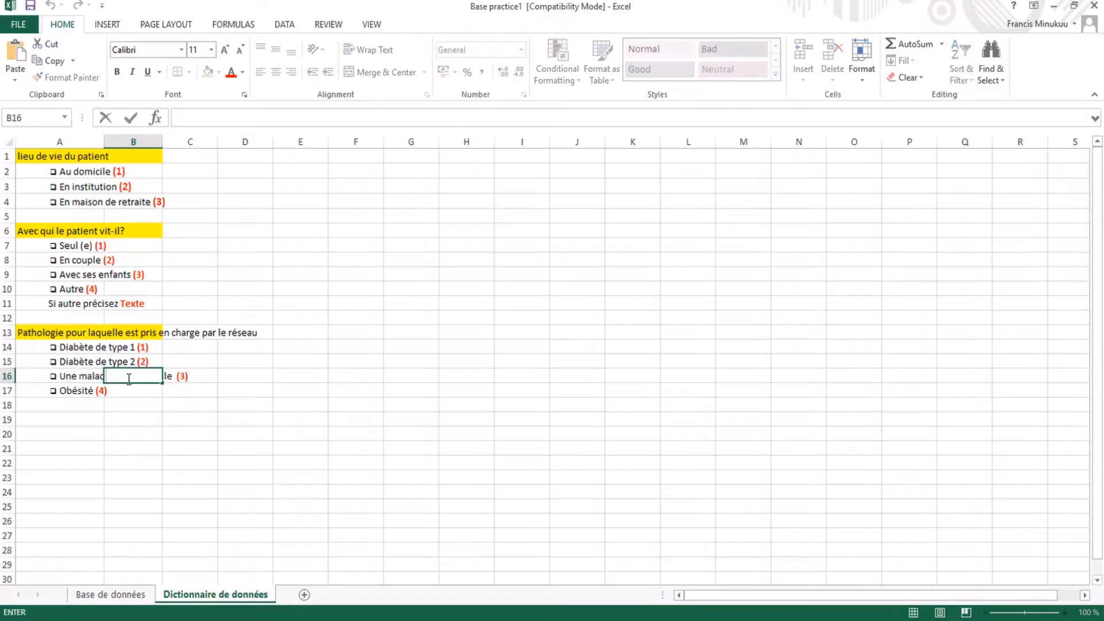
left_click(85, 379)
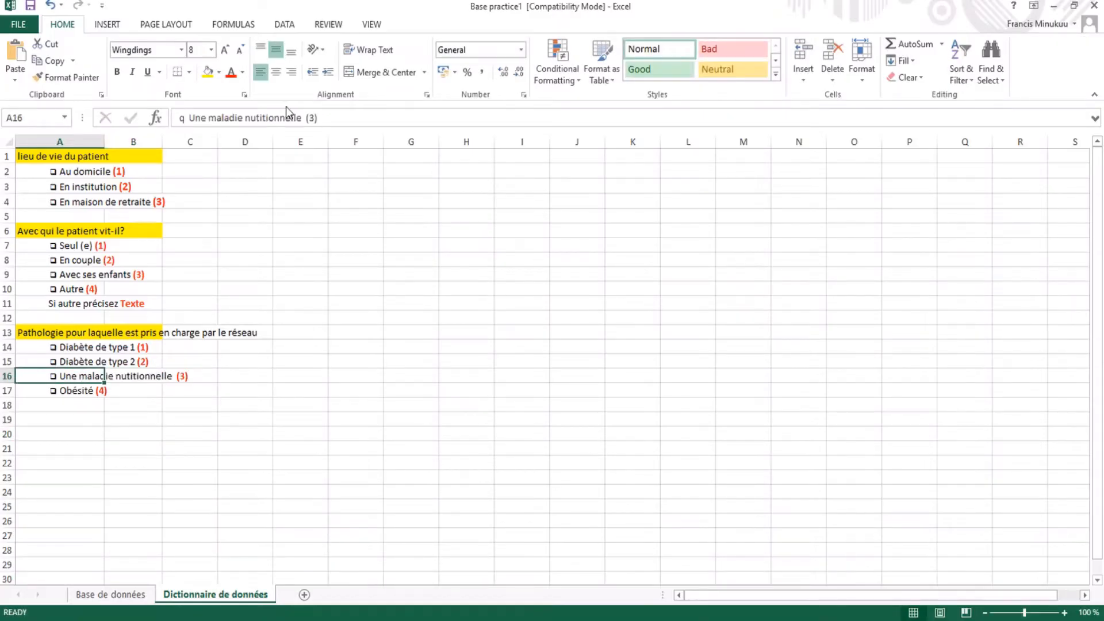
left_click(318, 118)
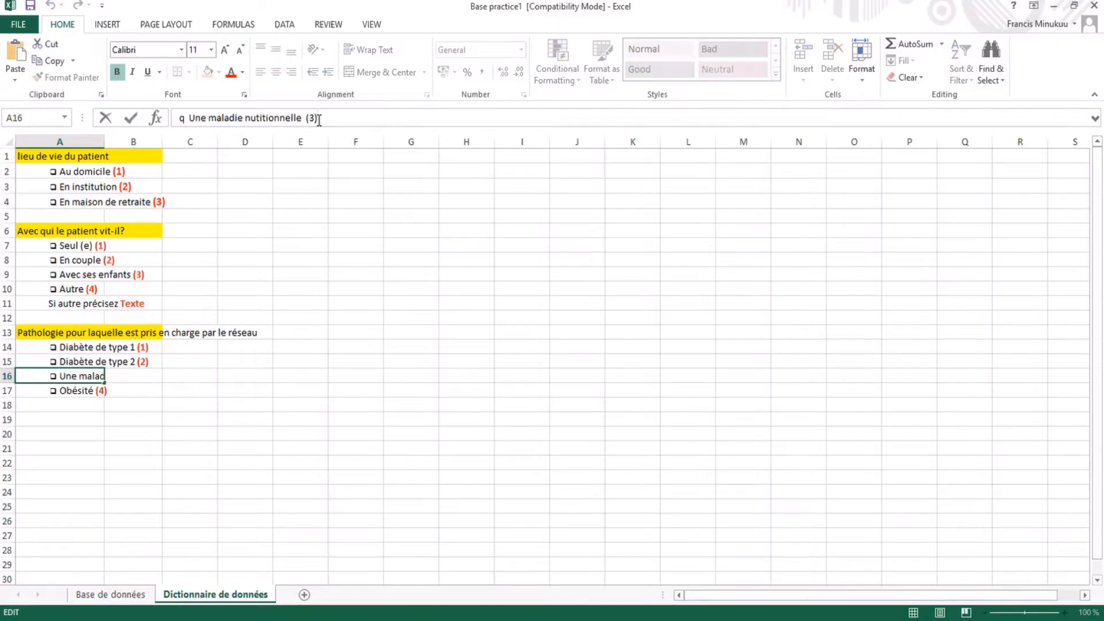
key("BackSpace")
key("BackSpace")
key("BackSpace")
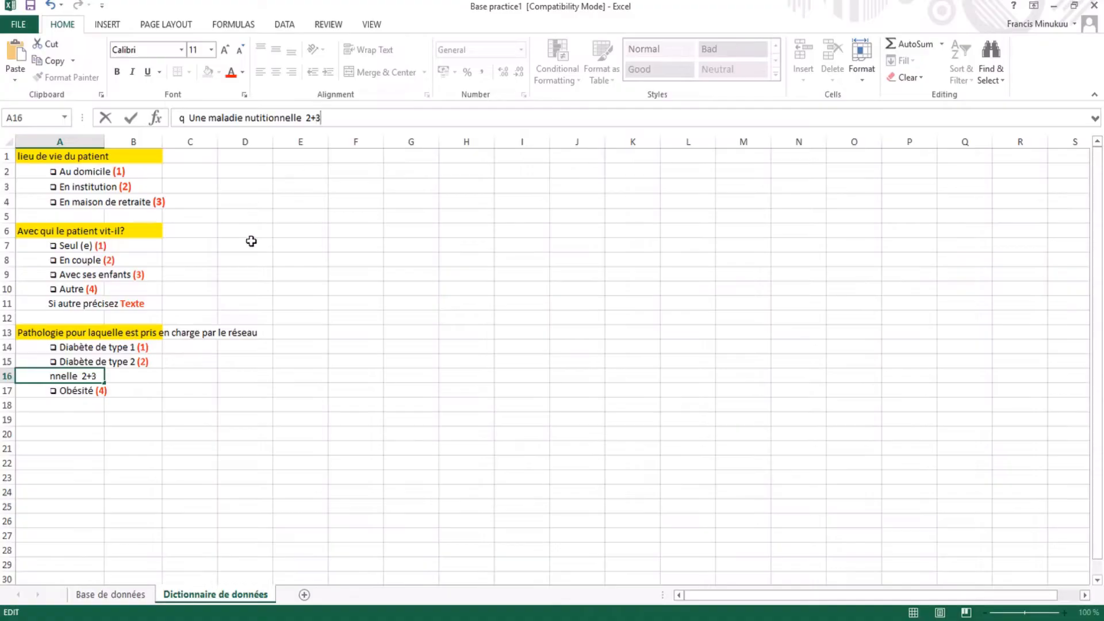
left_click(184, 376)
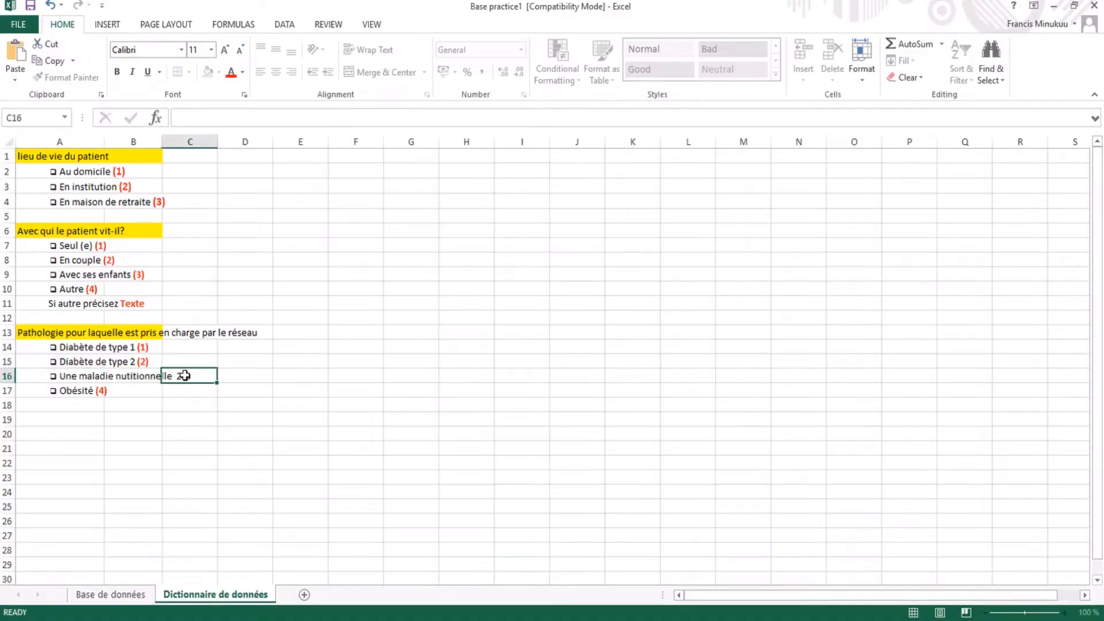
left_click(153, 374)
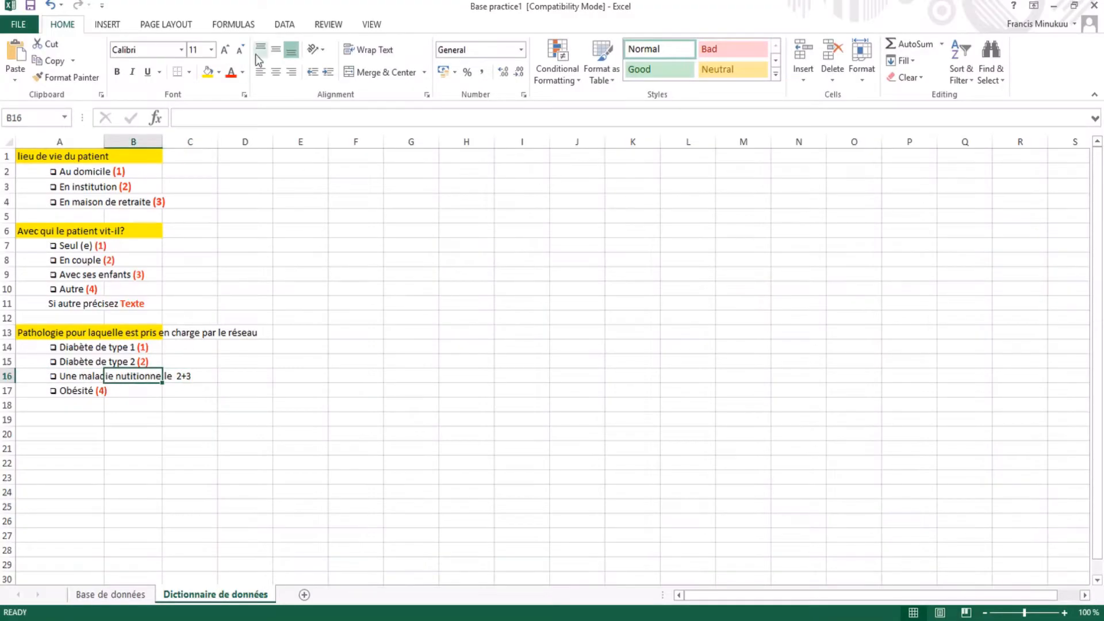
left_click(183, 376)
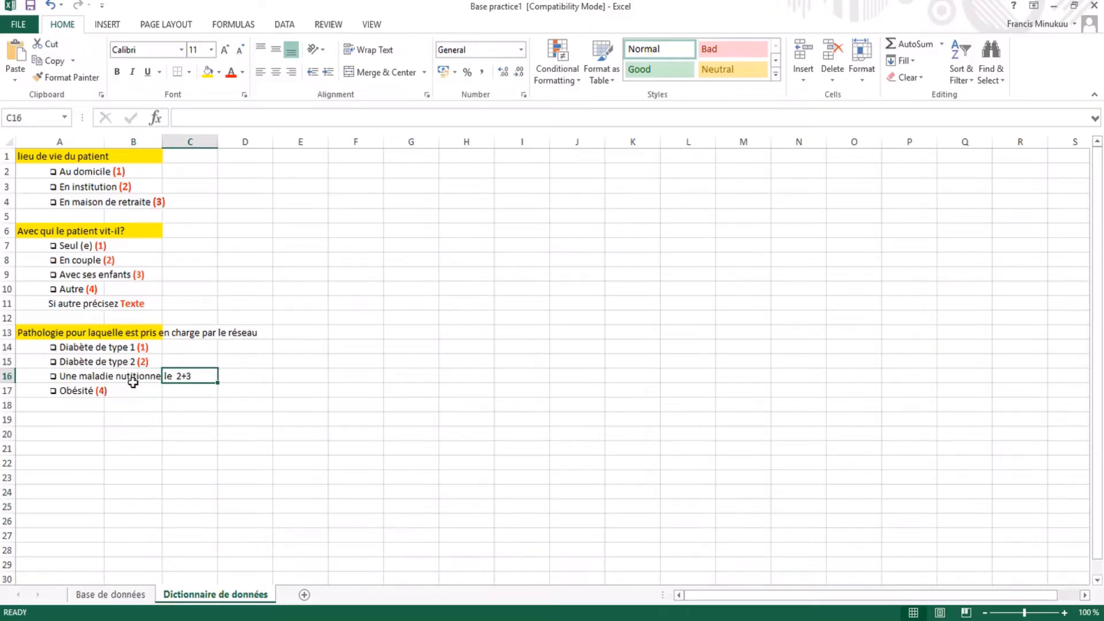
left_click(134, 376)
left_click(206, 454)
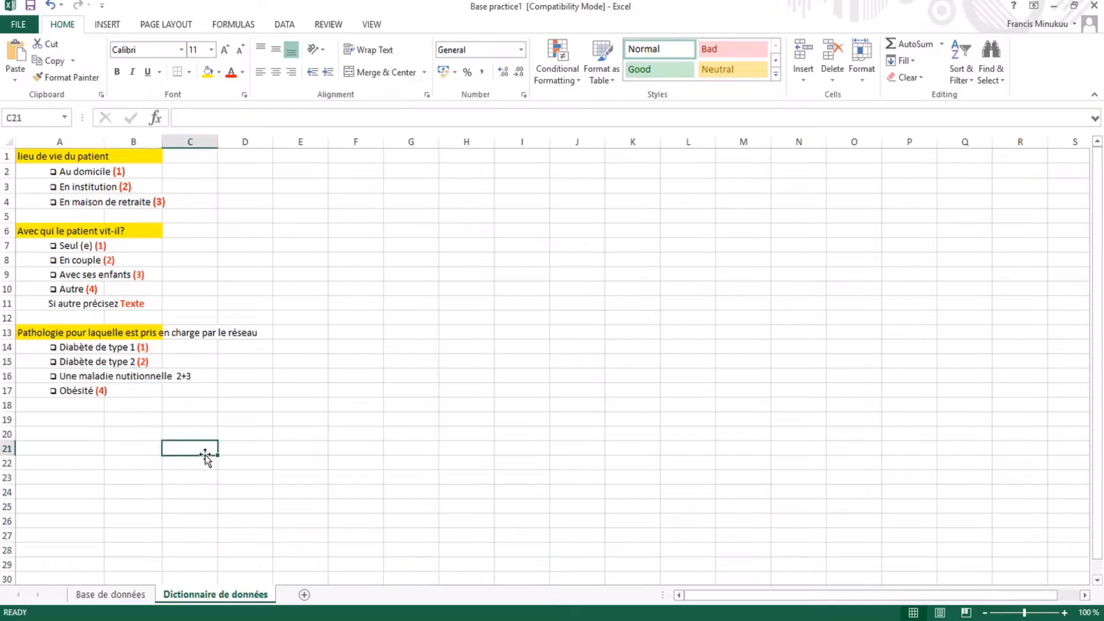
Return to the Base de données sheet and select the whole Source d'Information principale column, directly after Pathologie.
left_click(111, 594)
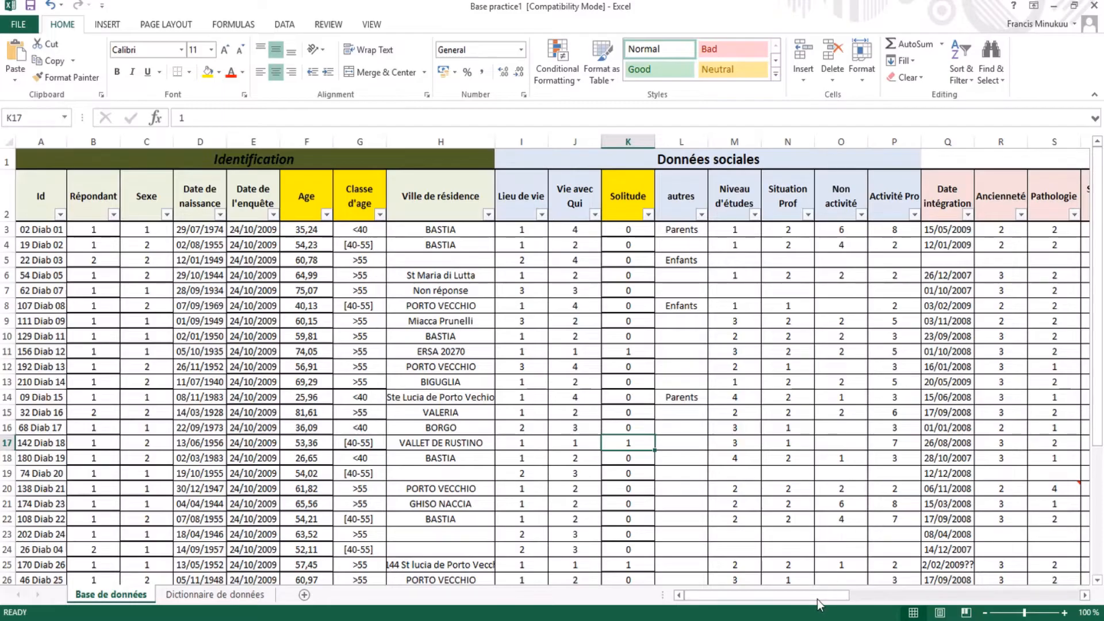
left_click_drag(822, 604, 1044, 593)
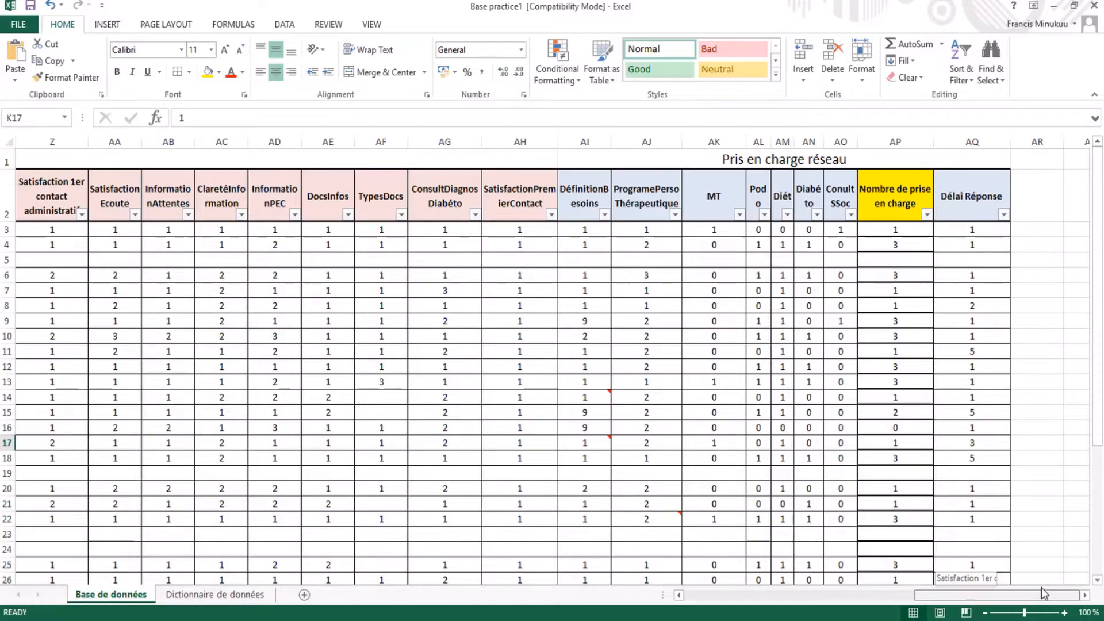
left_click_drag(1039, 594, 878, 595)
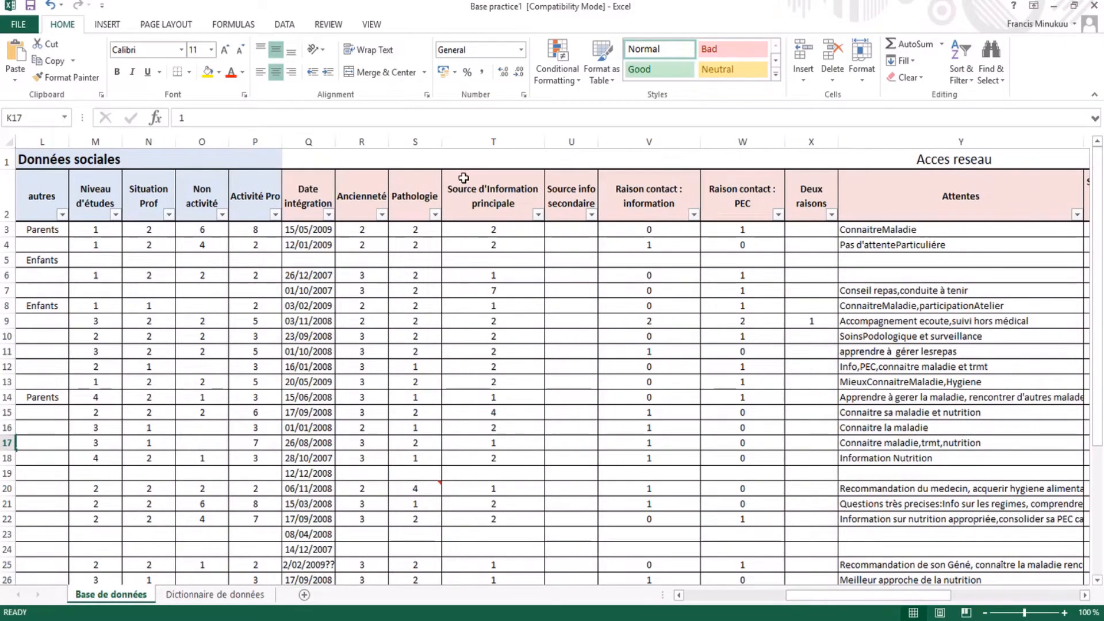
left_click(492, 137)
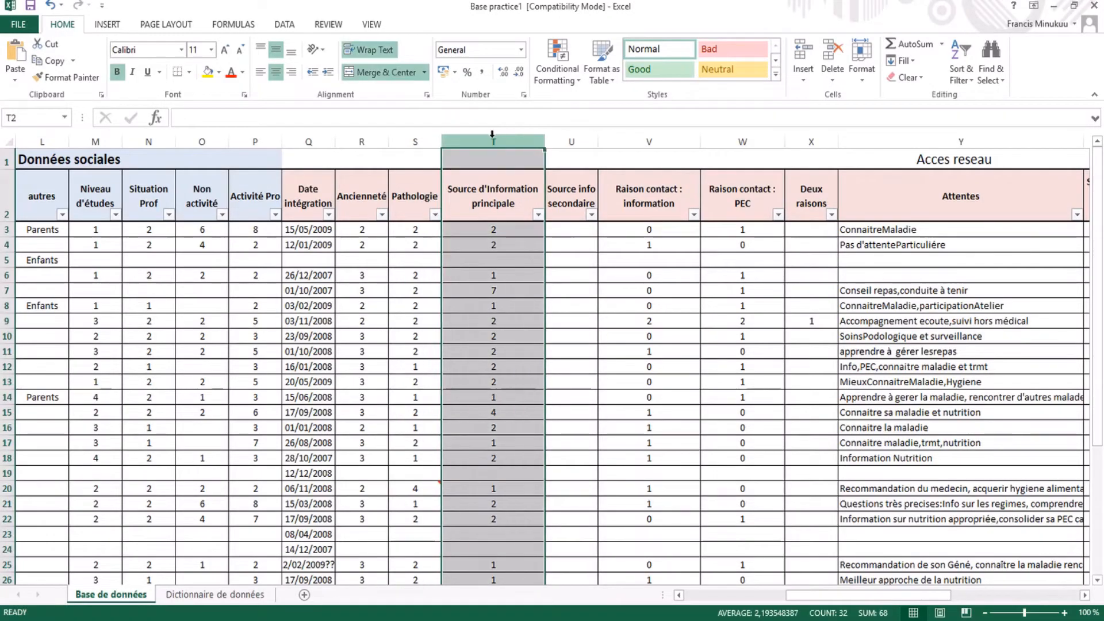
Insert an empty column between Pathologie and Source d'Information principale and select its header cell T2.
right_click(492, 136)
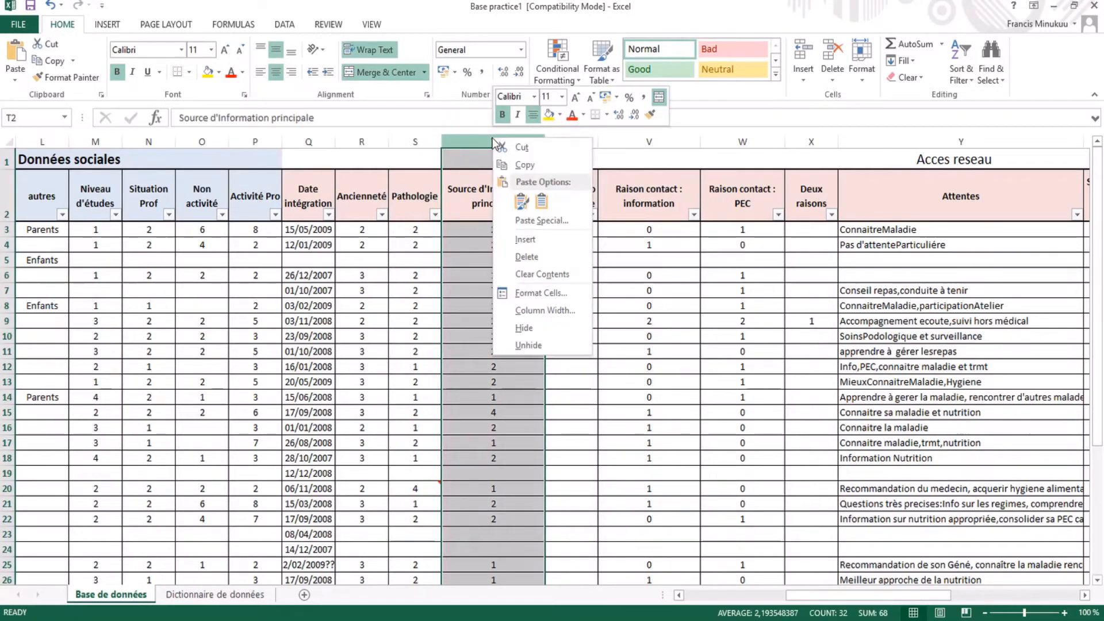
left_click(540, 244)
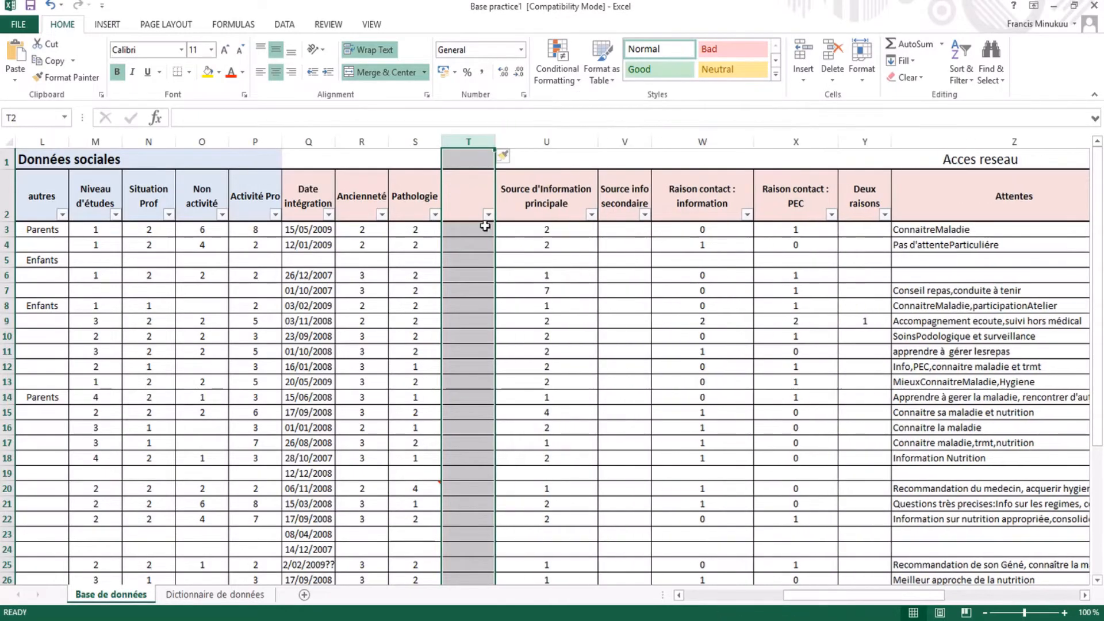
left_click(479, 229)
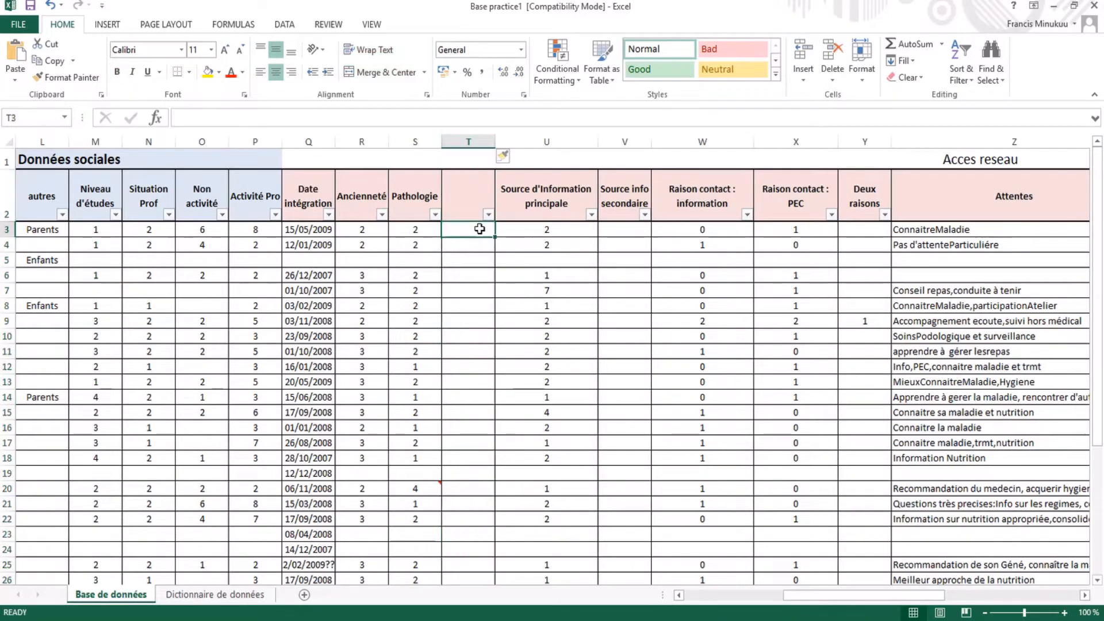
left_click(476, 191)
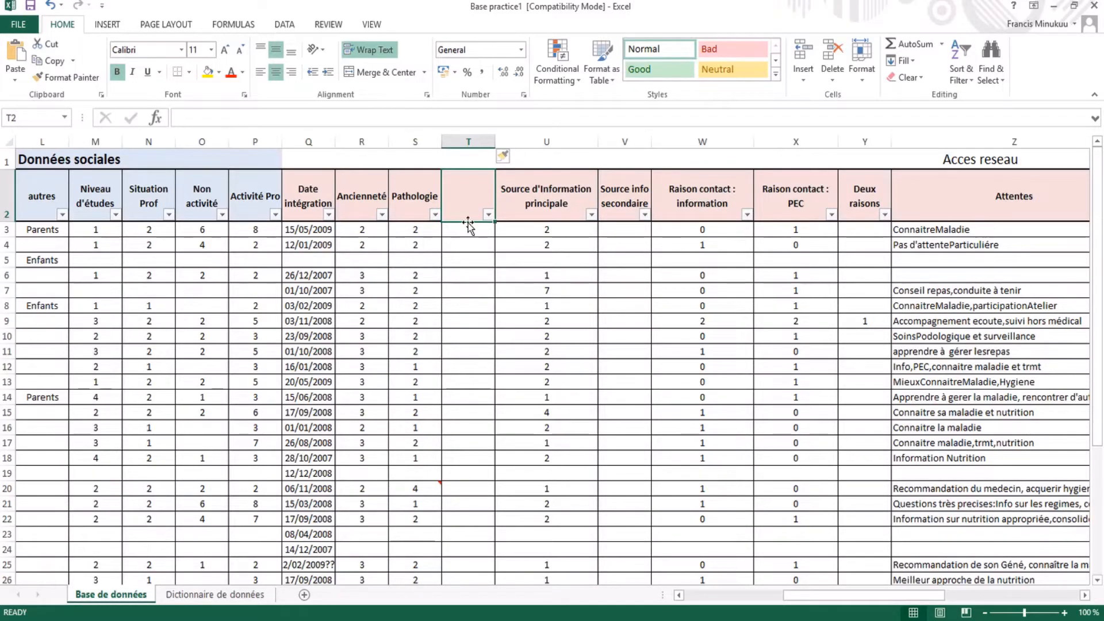
Switch to the Plan du tutoriel document in Word and copy "diabète 1" from item vi.
mouse_move(603, 596)
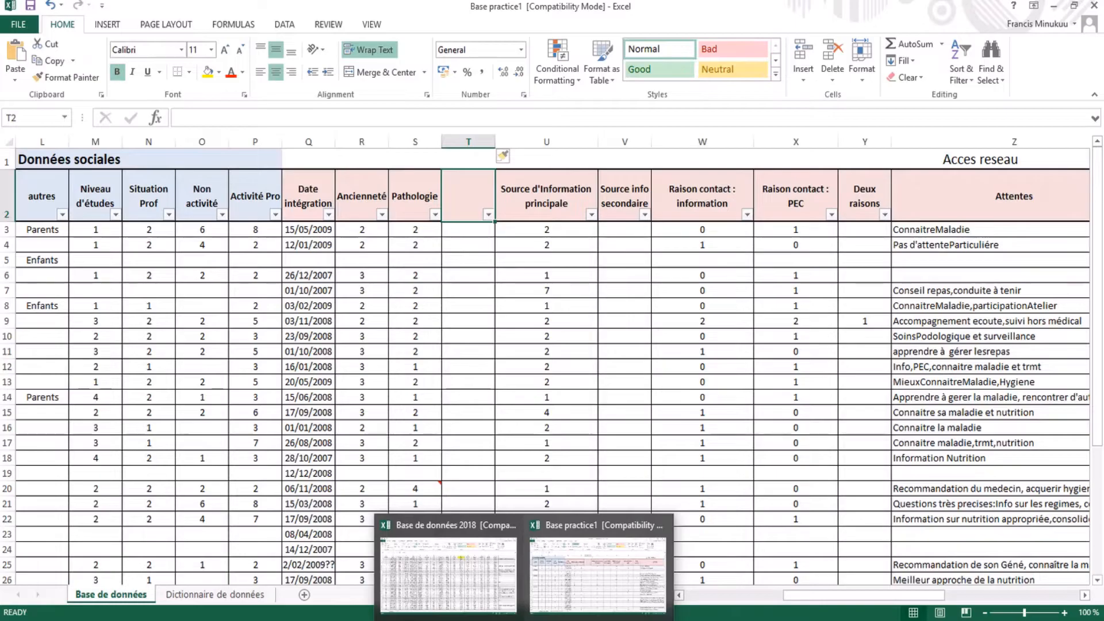
mouse_move(490, 620)
left_click(515, 578)
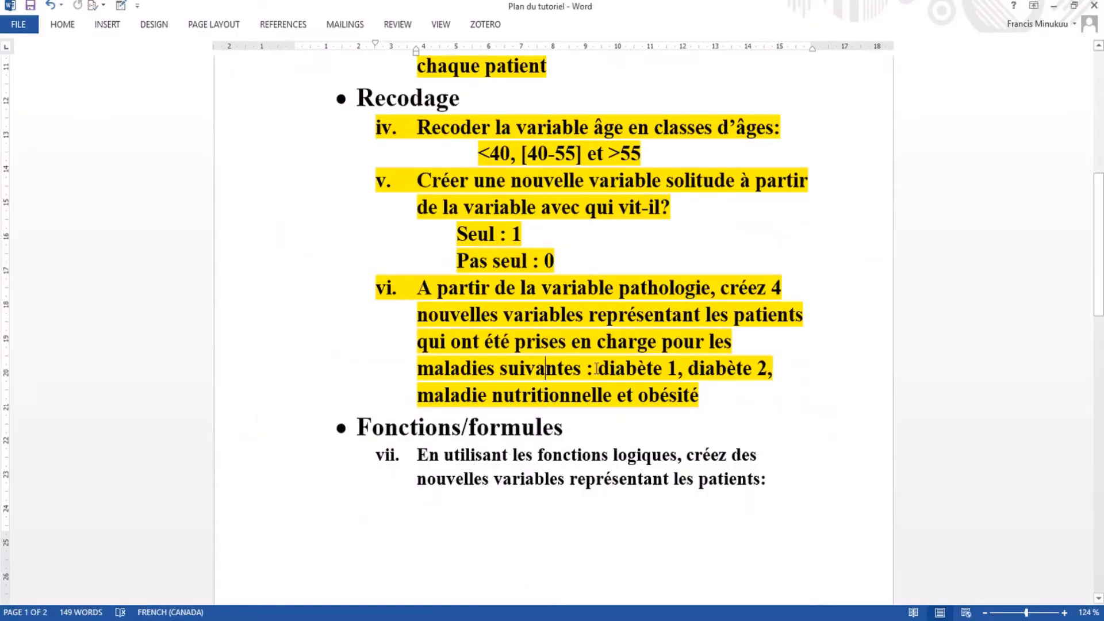
mouse_move(608, 369)
left_mouse_down()
mouse_move(666, 368)
mouse_move(619, 368)
left_mouse_up()
left_click(669, 369)
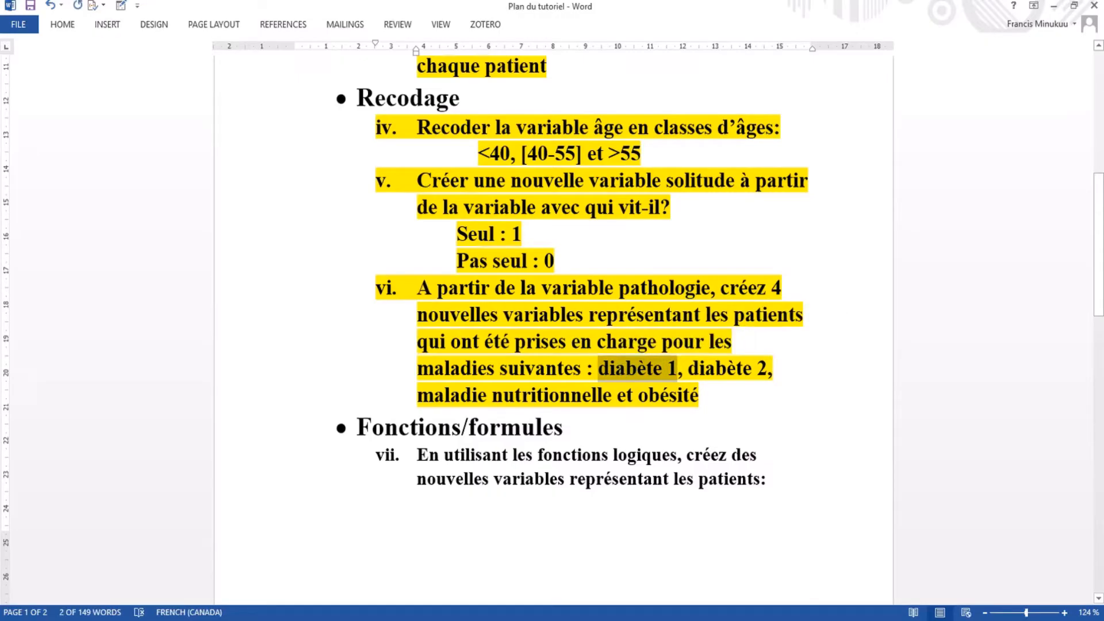
Return to the Base practice1 workbook in Excel, paste "diabète 1" into header cell T2, and fill it yellow.
mouse_move(524, 619)
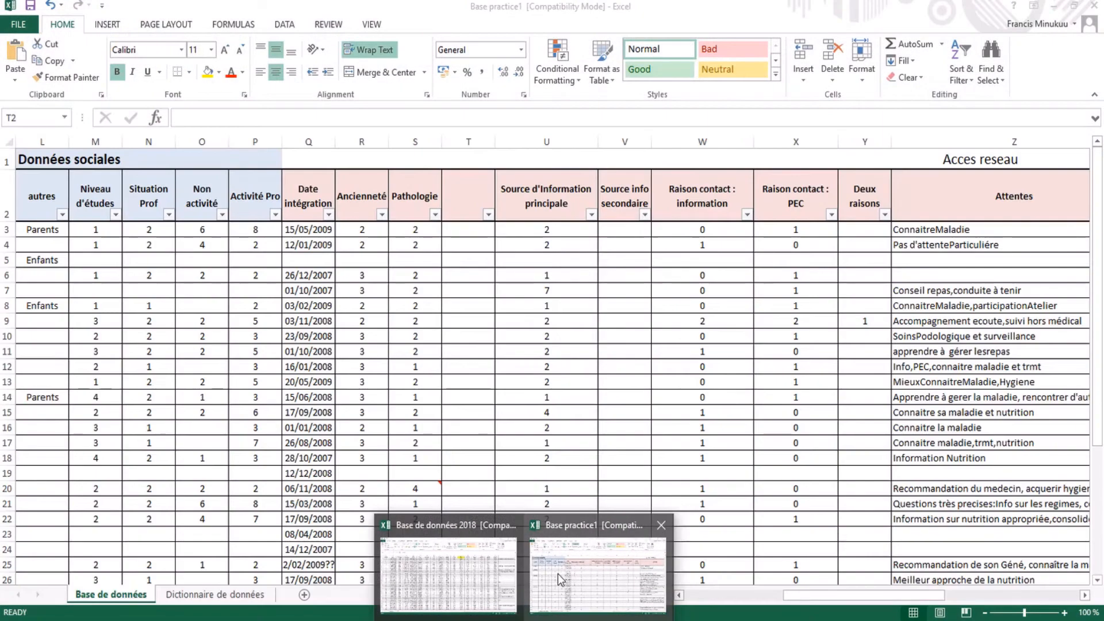
left_click(558, 574)
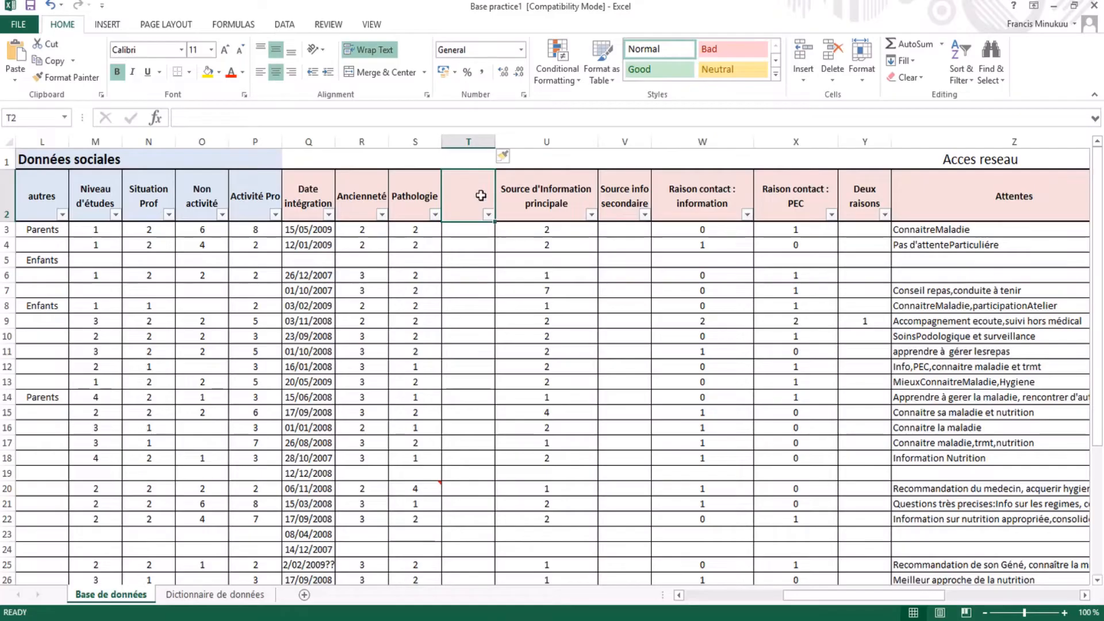
right_click(481, 195)
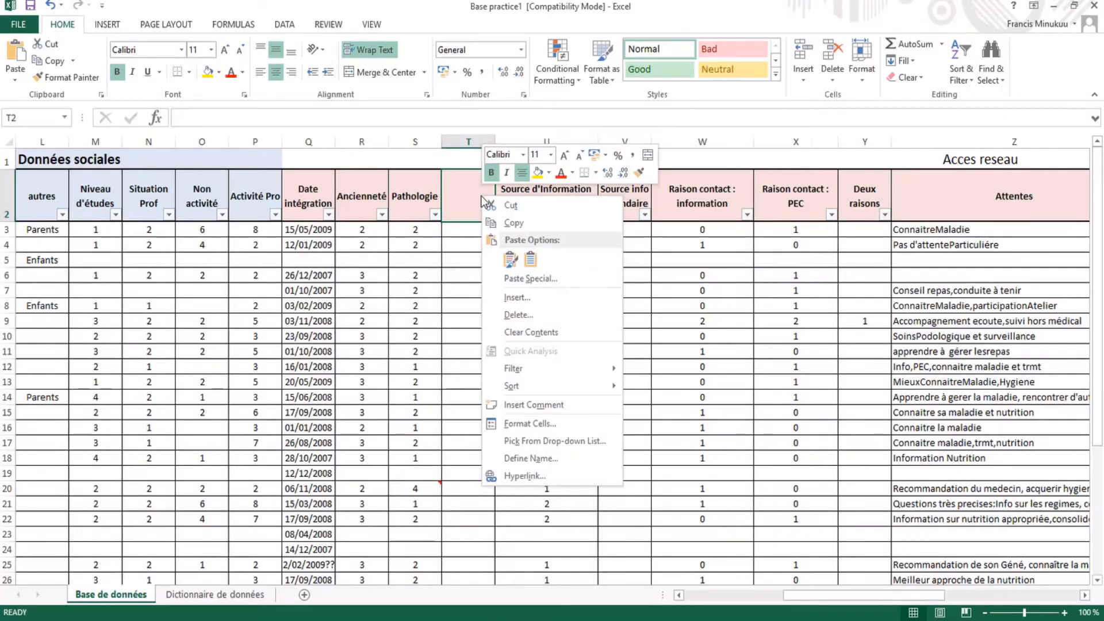
left_click(518, 253)
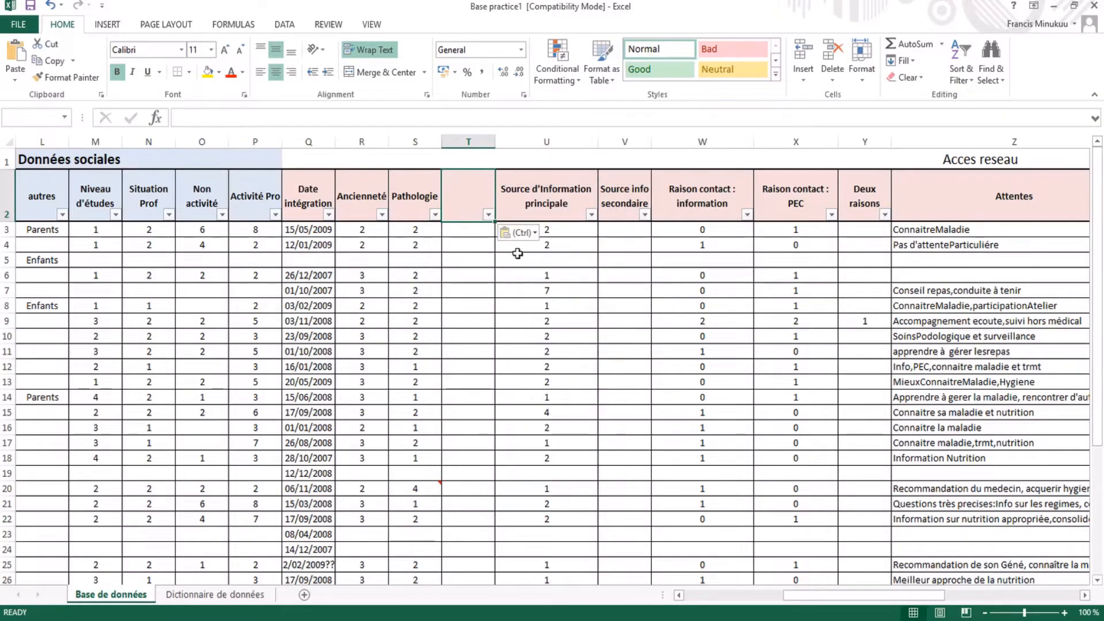
left_click(209, 73)
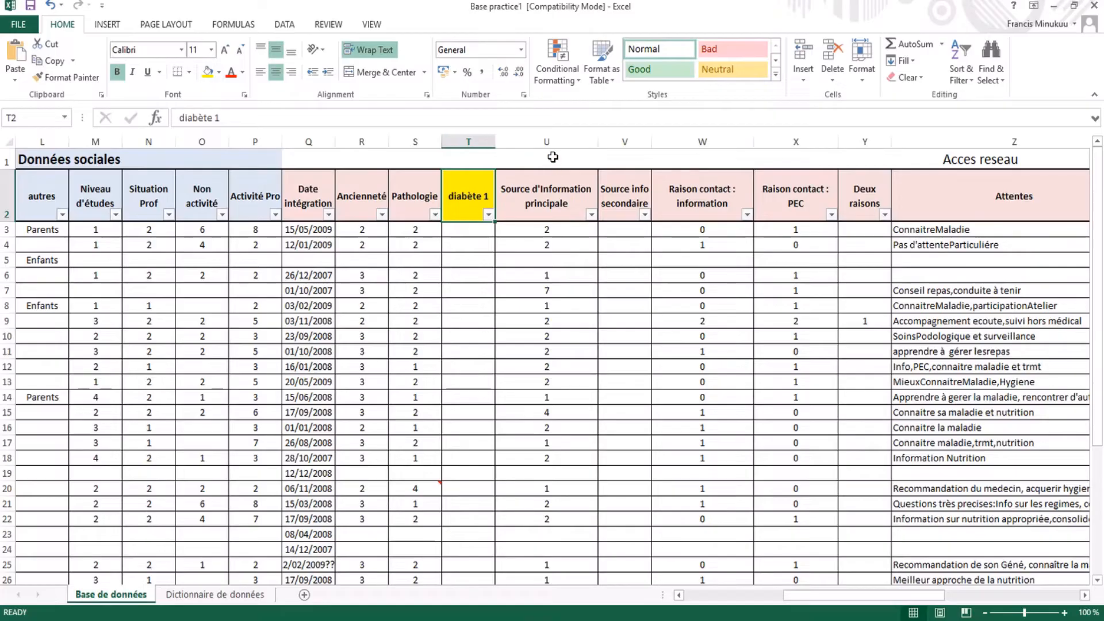
Insert an empty column between diabète 1 and Source d'Information principale.
left_click(550, 140)
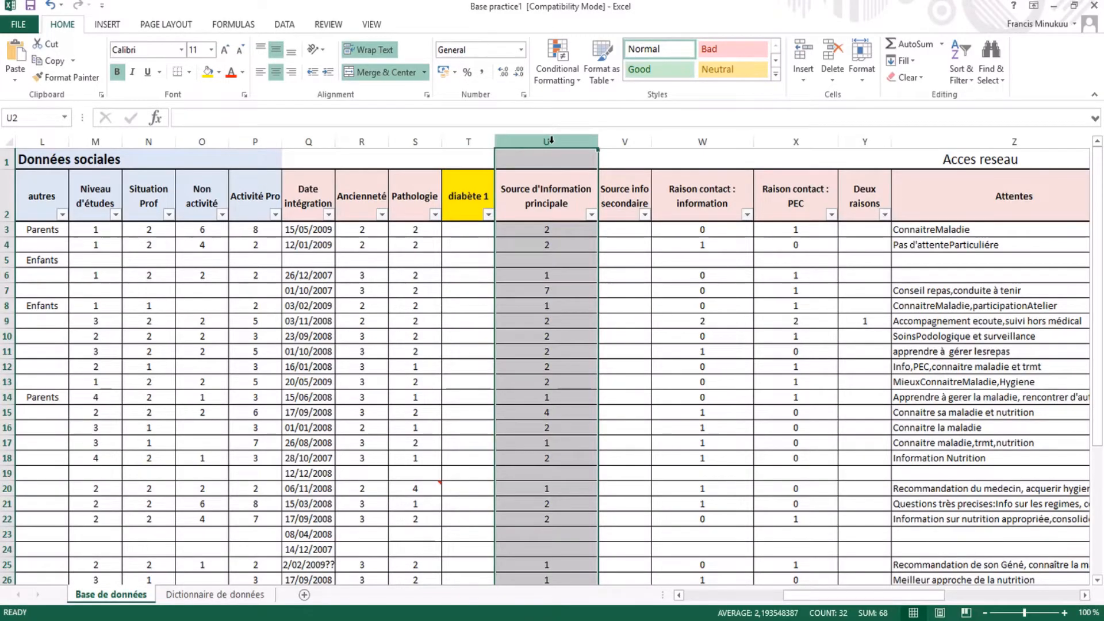
right_click(552, 141)
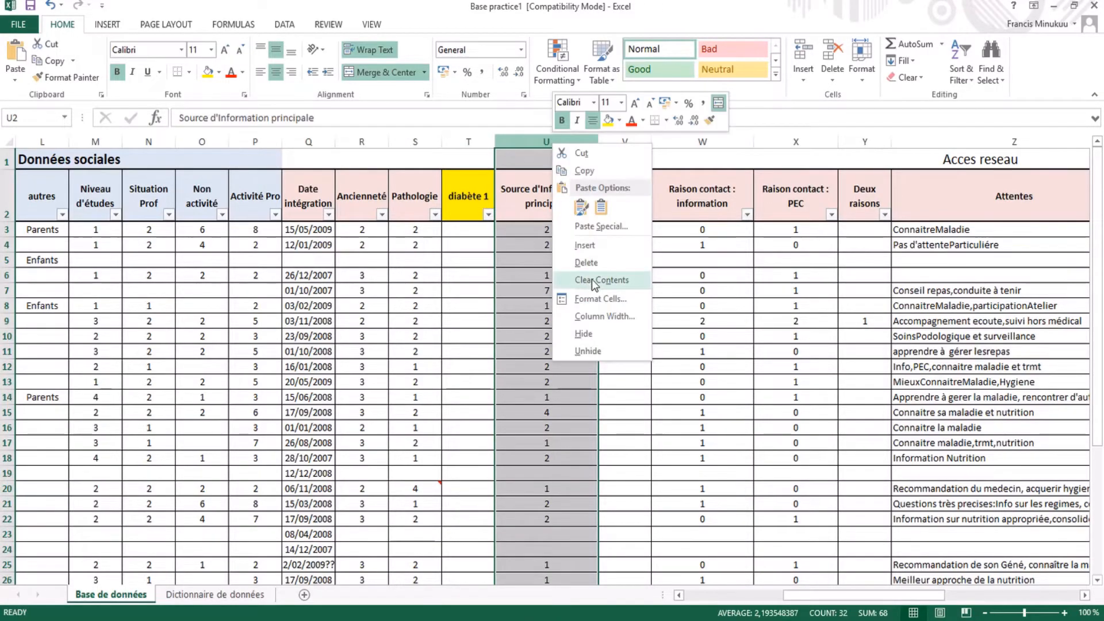
left_click(583, 246)
Paste the copied header text into U2 and edit it to read "diabète 2".
left_click(522, 207)
right_click(524, 206)
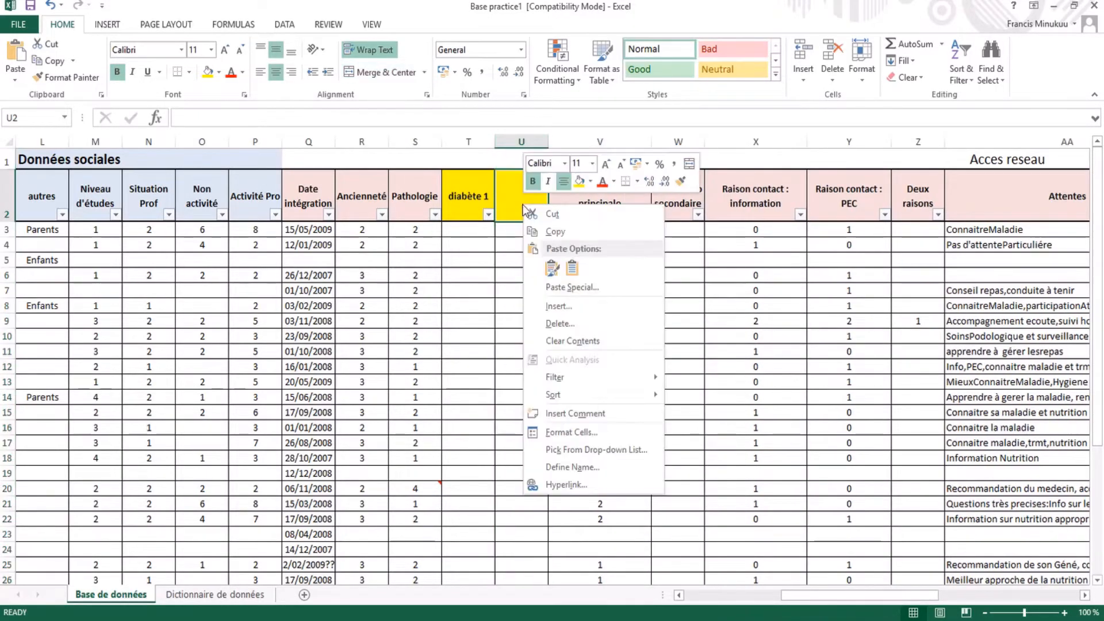
left_click(572, 267)
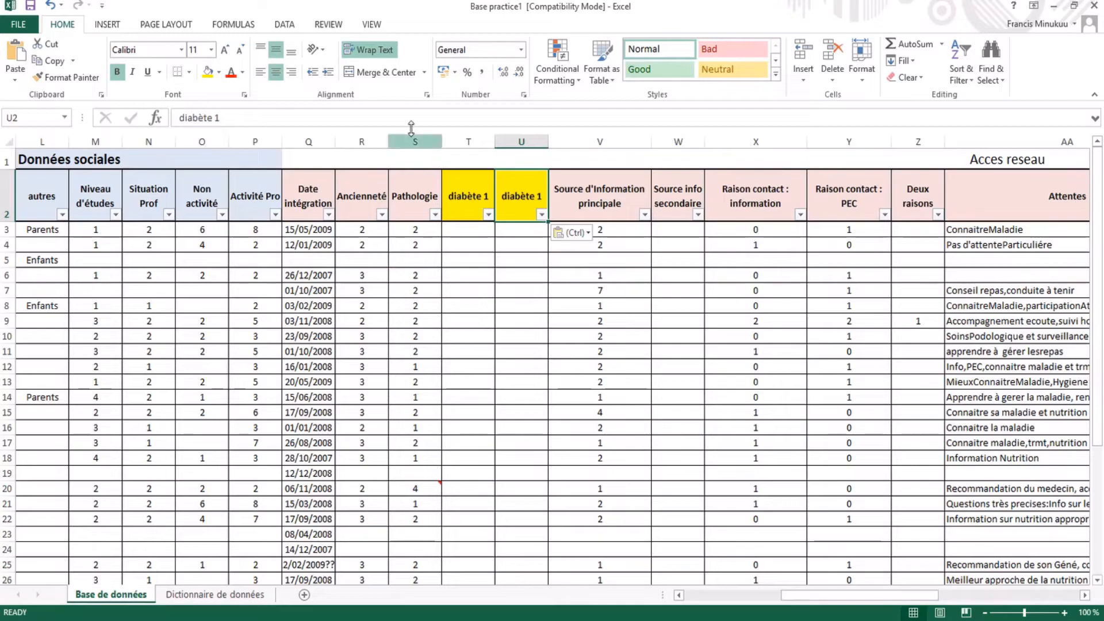
left_click(242, 117)
key("BackSpace")
key("BackSpace")
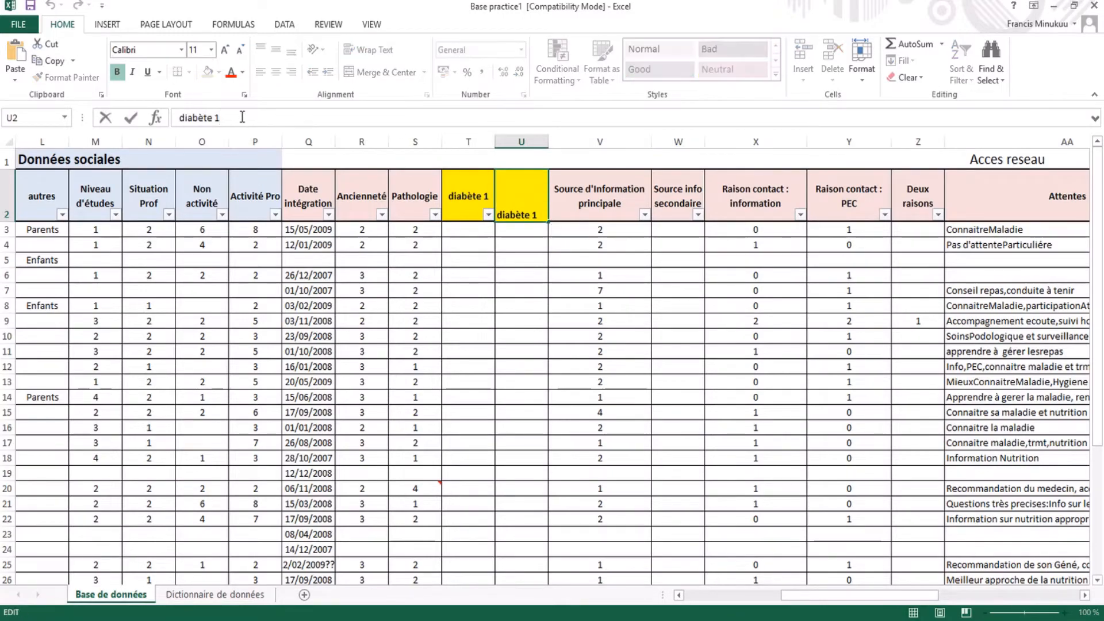
type("2")
left_click(535, 273)
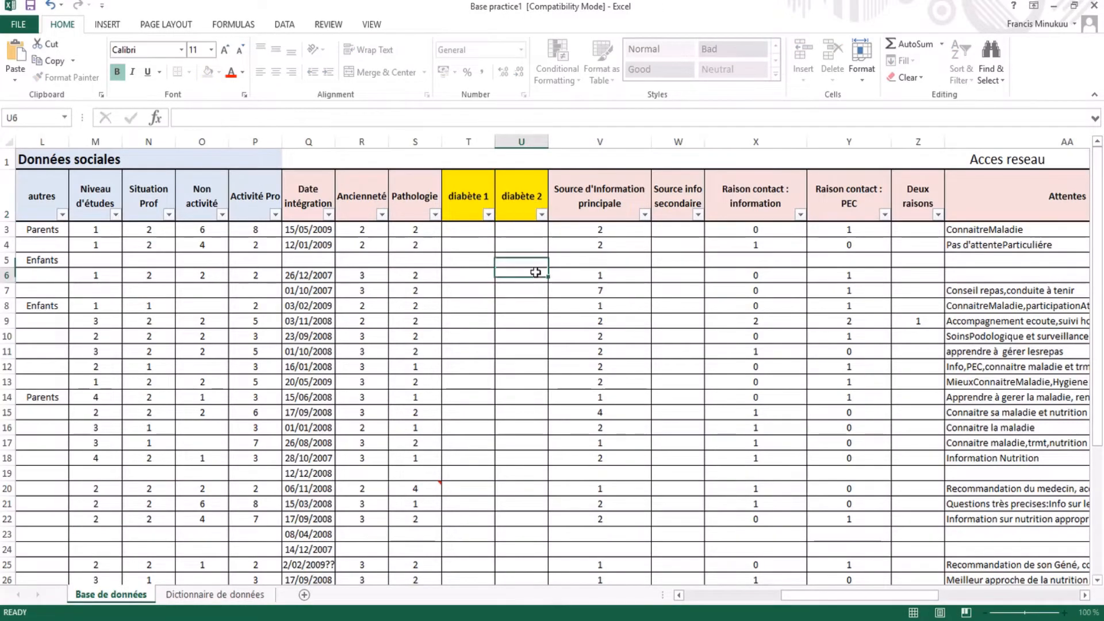
Insert an empty column after diabète 2 and select its header cell V2.
left_click(599, 140)
right_click(599, 139)
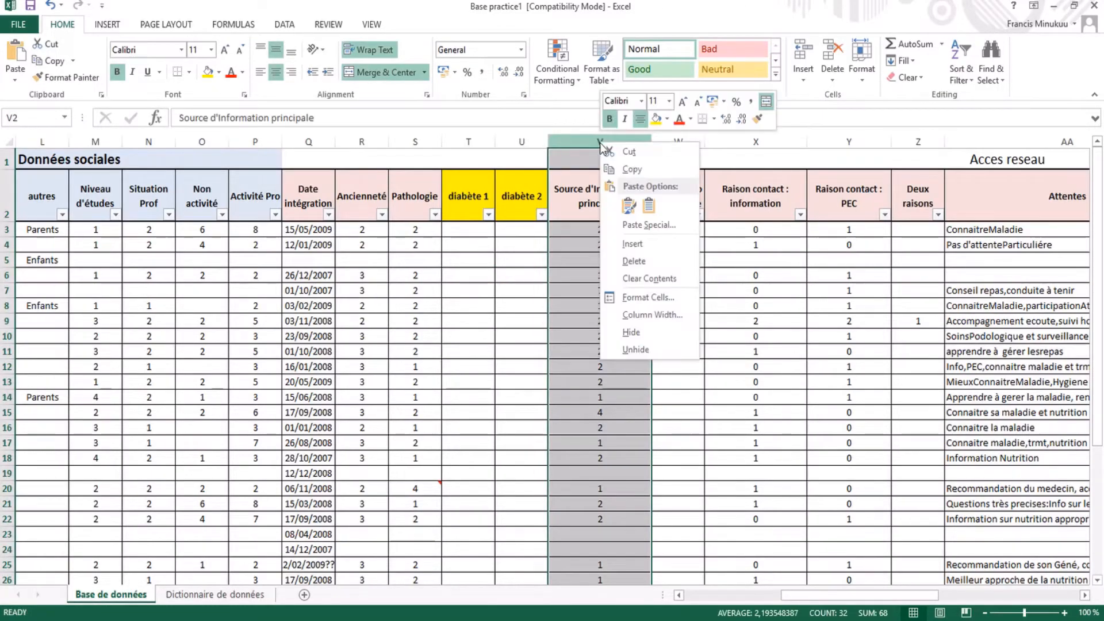
left_click(651, 240)
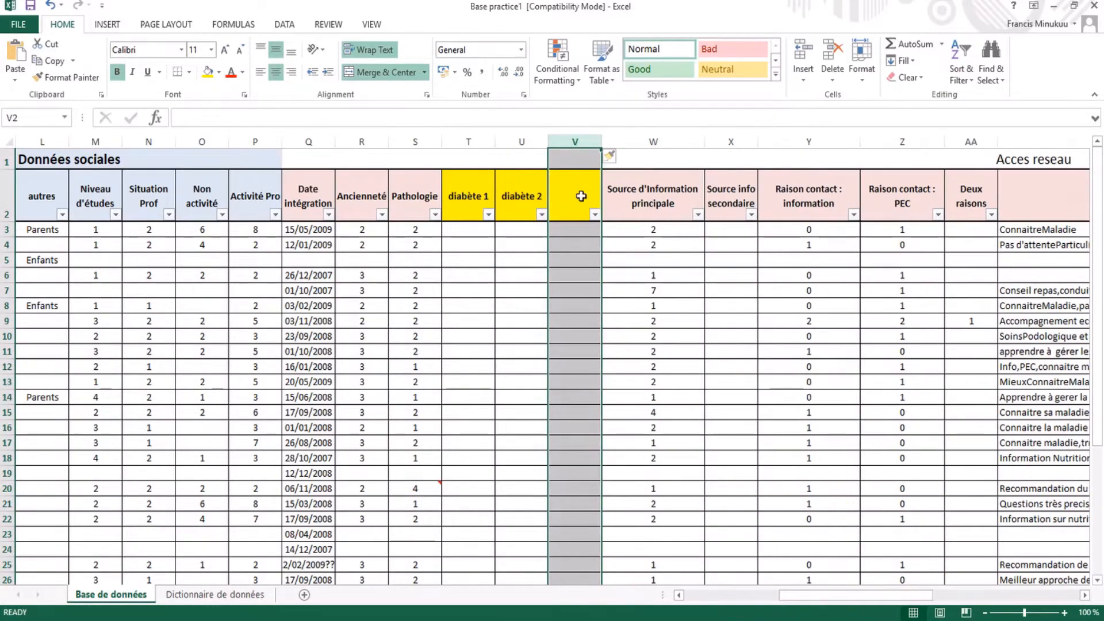
left_click(579, 197)
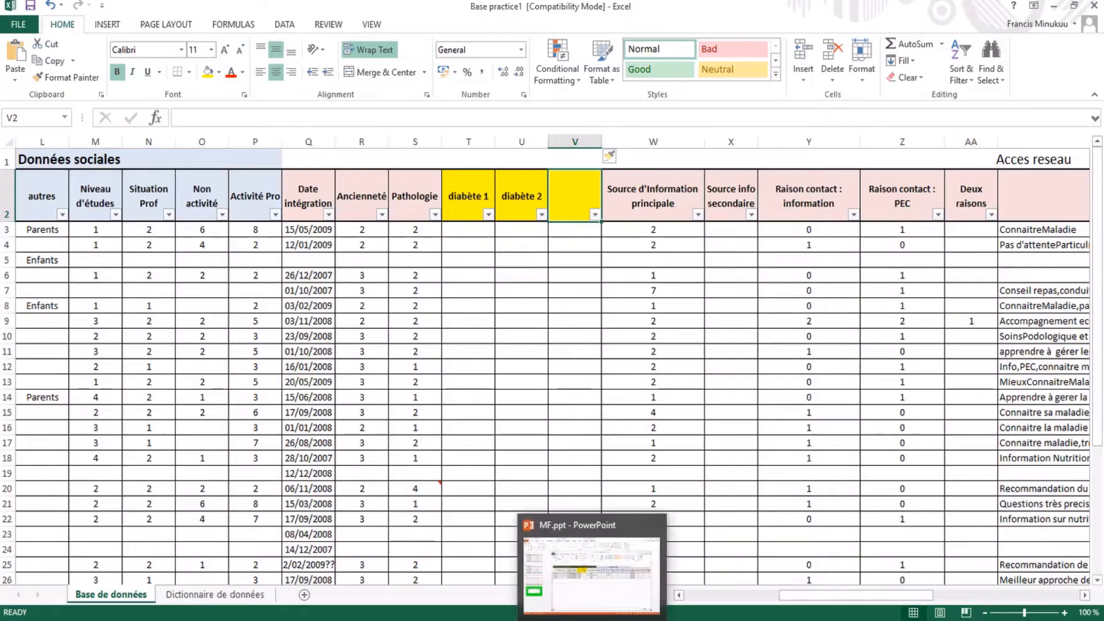
Check the third disease name in the Word plan, then title the new column V "Mal nut" in Base practice1.
mouse_move(496, 619)
left_click(510, 575)
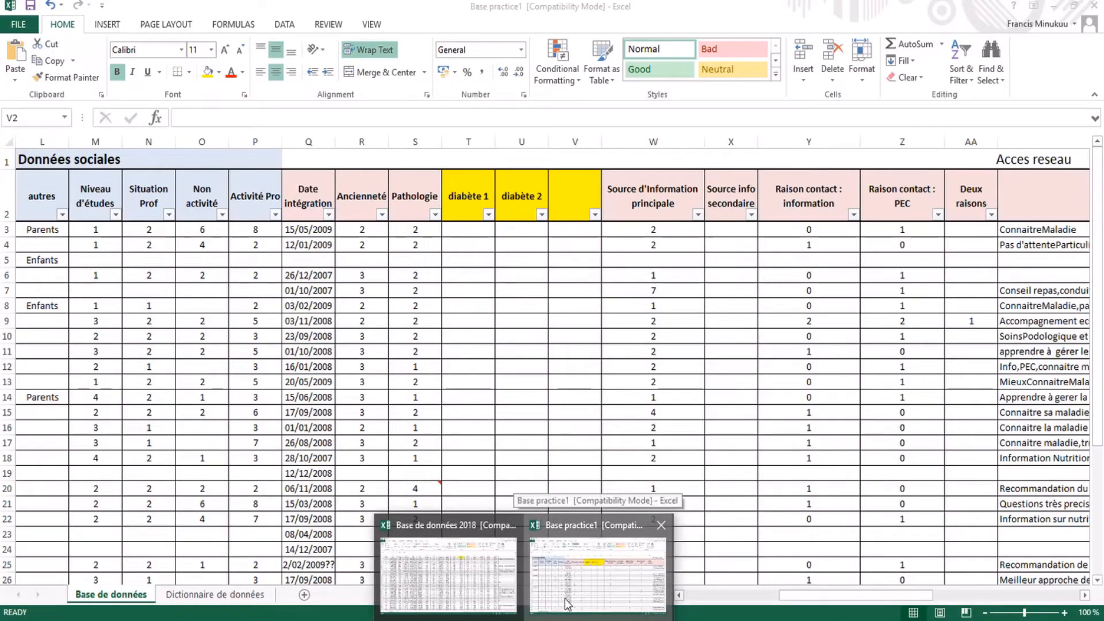
left_click(597, 560)
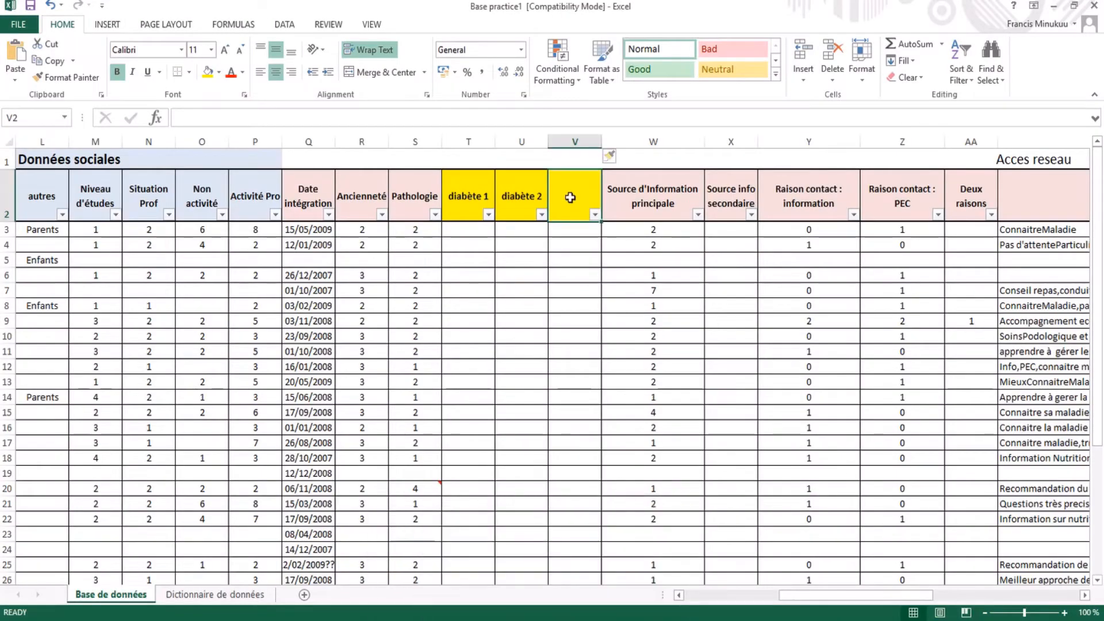
type("Mal ")
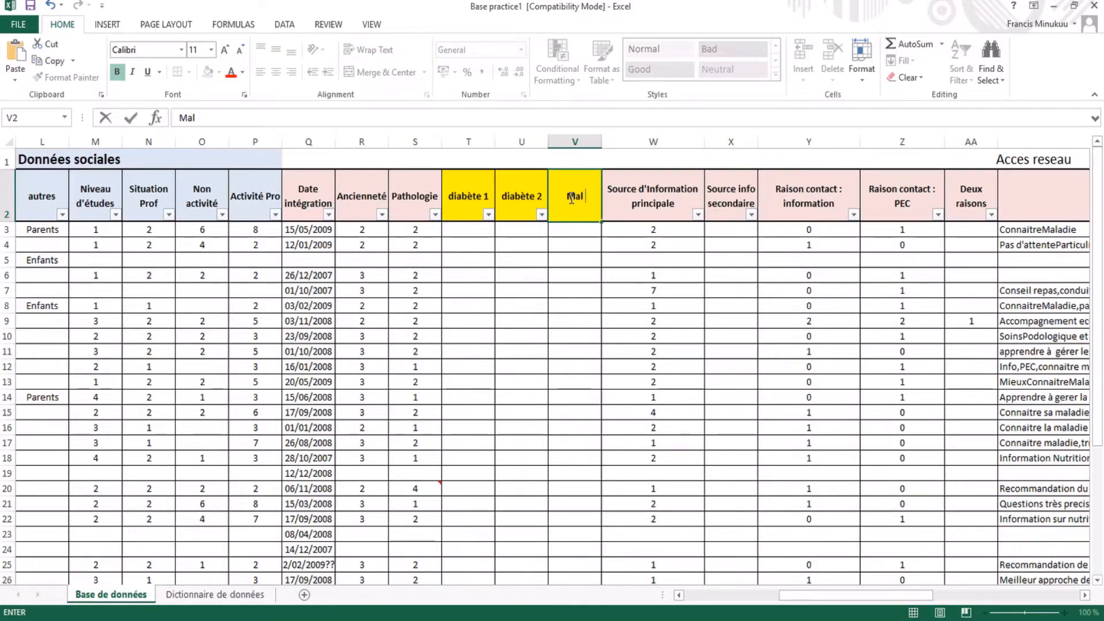
type("nut")
Insert an empty column after Mal nut and select its header cell W2.
left_click(661, 141)
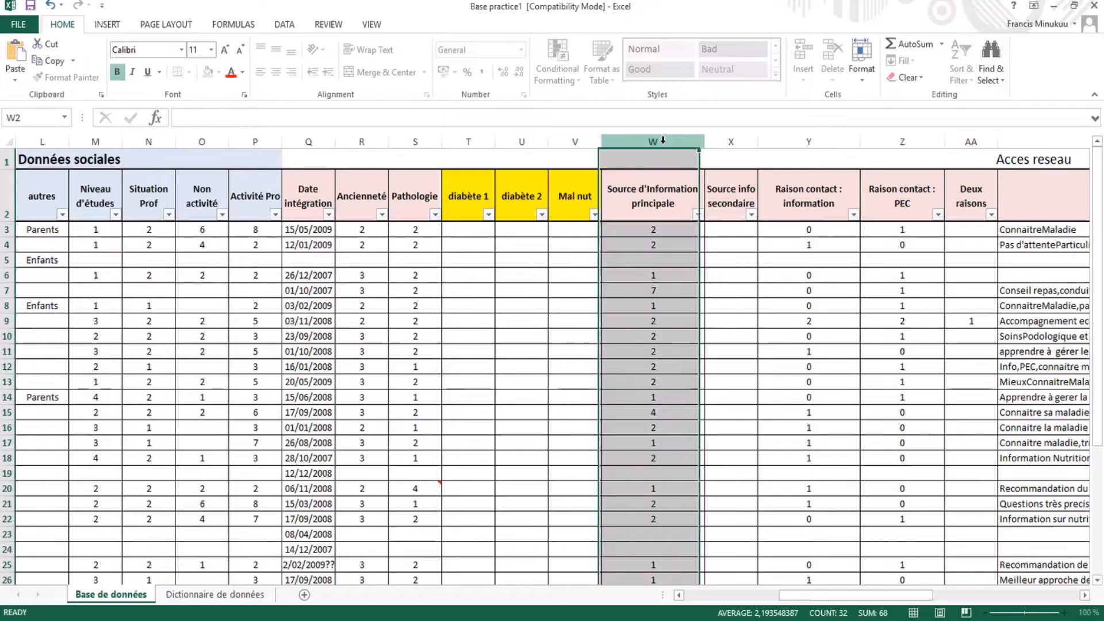
right_click(662, 141)
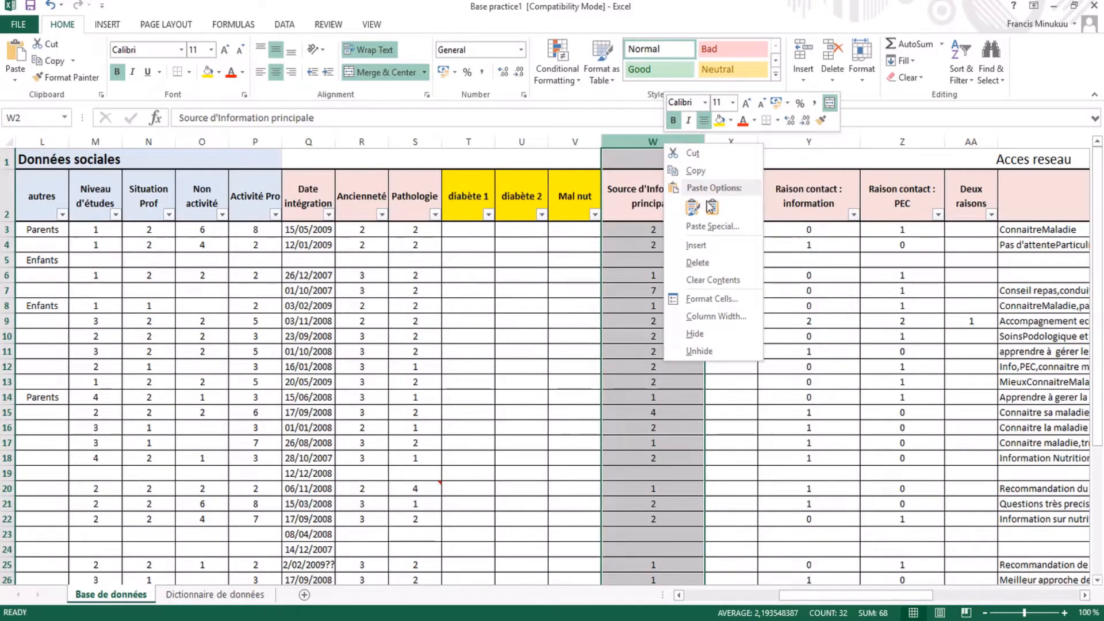
left_click(702, 247)
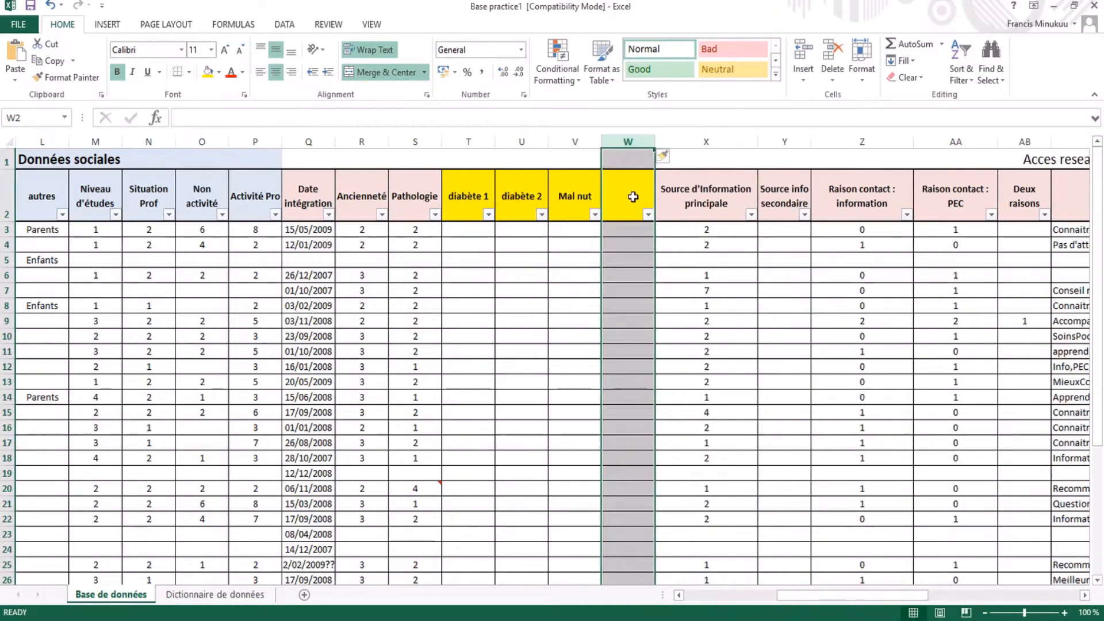
left_click(633, 197)
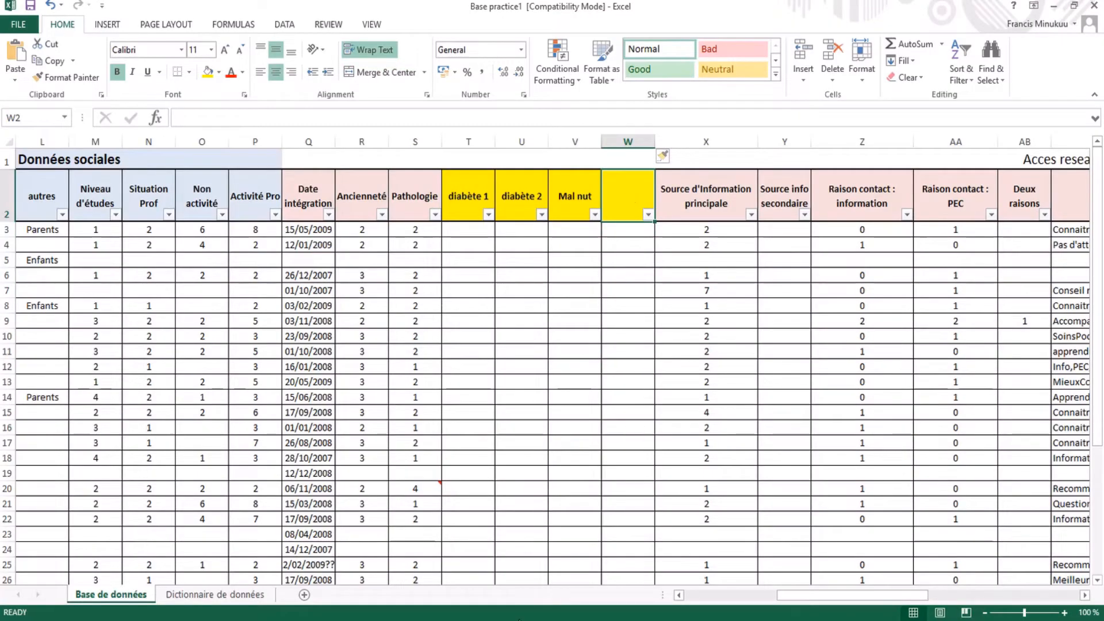
Copy "obésité" from item vi of the Word plan and paste it into header cell W2 of Base practice1.
key("alt+Tab")
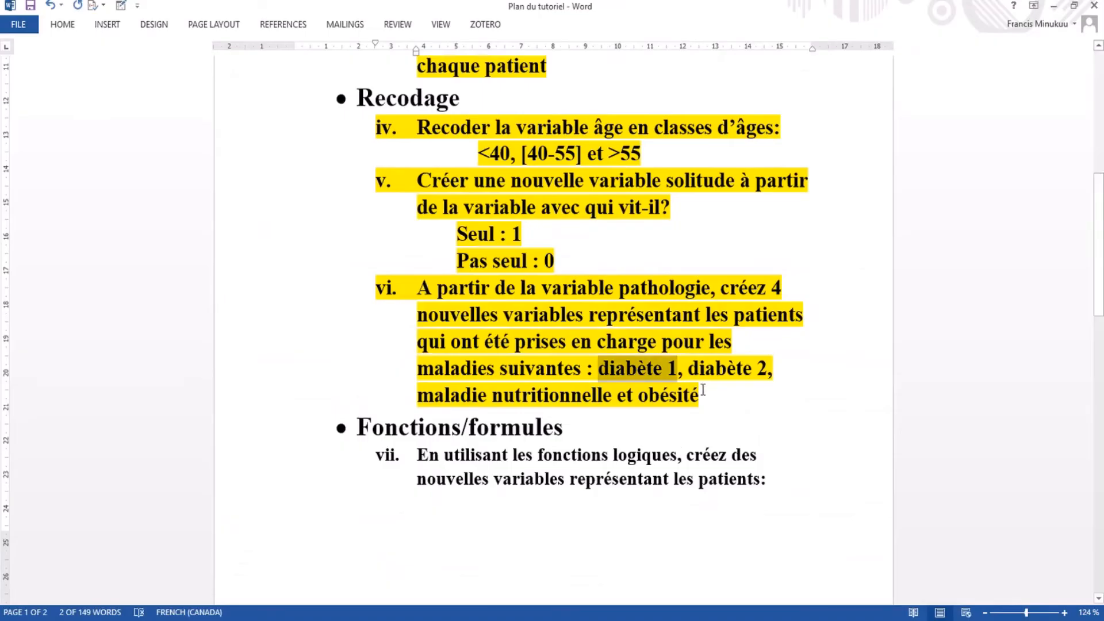
mouse_move(644, 399)
left_mouse_down()
mouse_move(730, 440)
mouse_move(701, 396)
mouse_move(640, 398)
left_mouse_up()
key("ctrl+c")
left_click(700, 399)
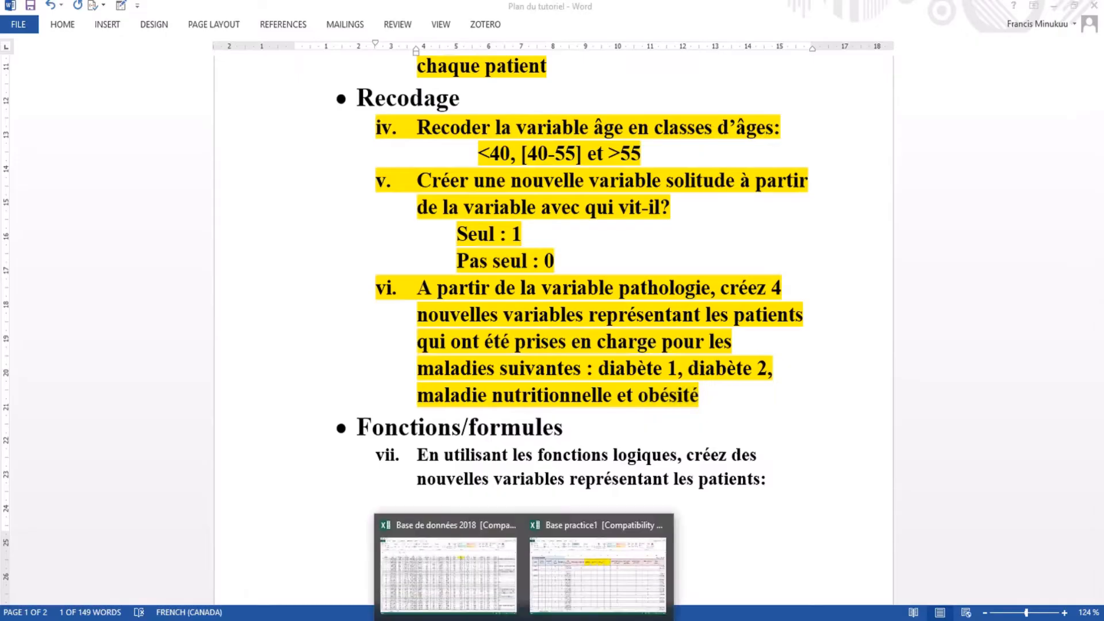
left_click(707, 566)
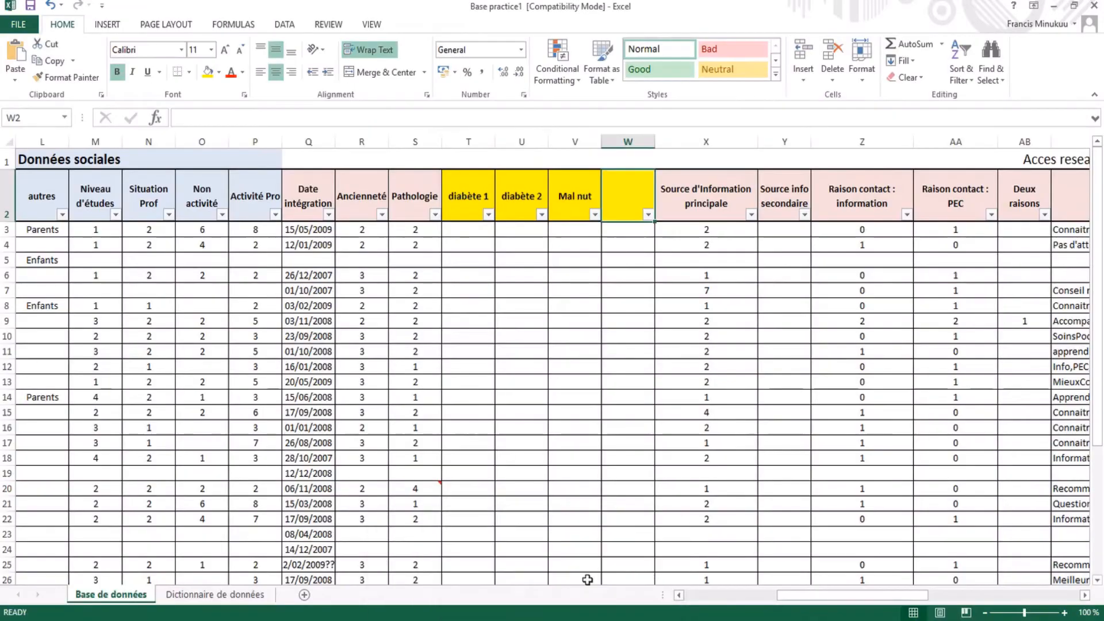
right_click(628, 195)
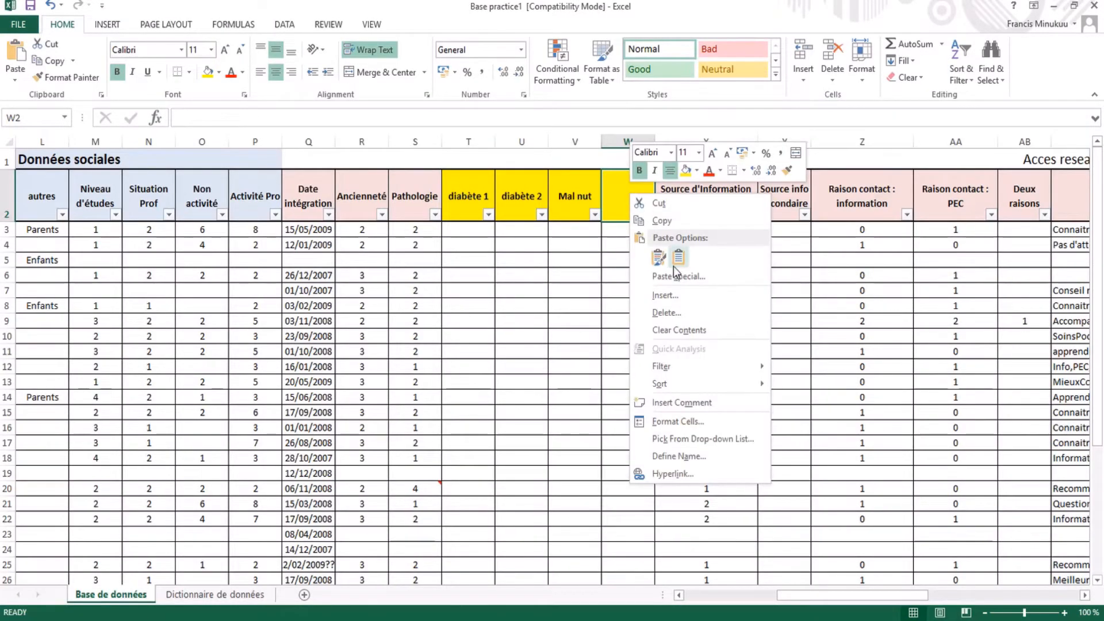
left_click(659, 257)
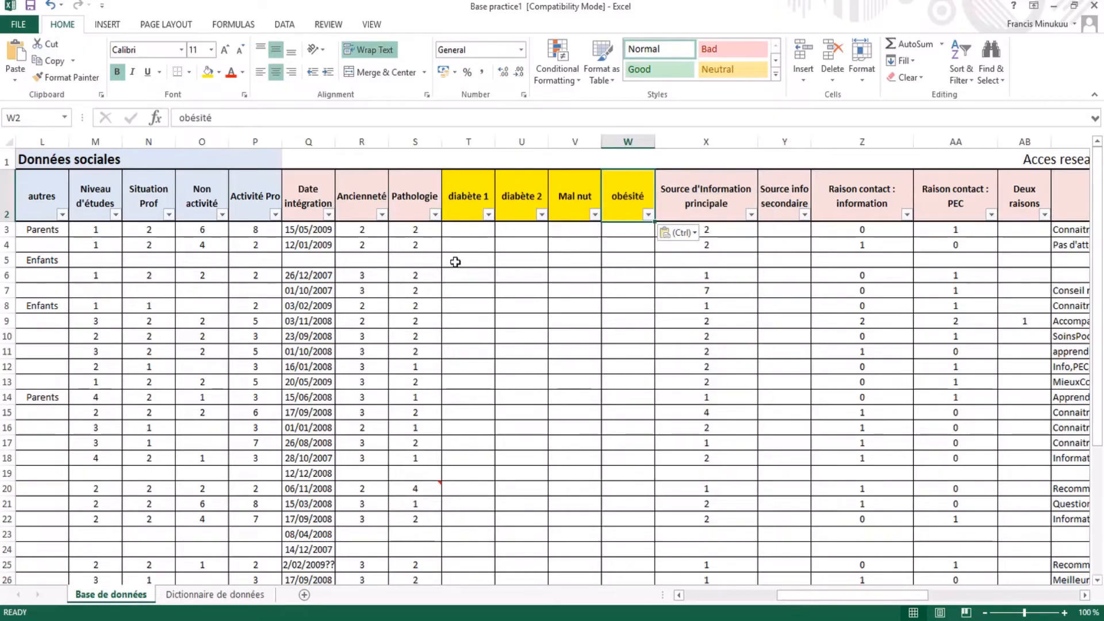
Select the first data cell under diabète 1 and consult the pathology codes in the Dictionnaire de données sheet.
left_click(466, 234)
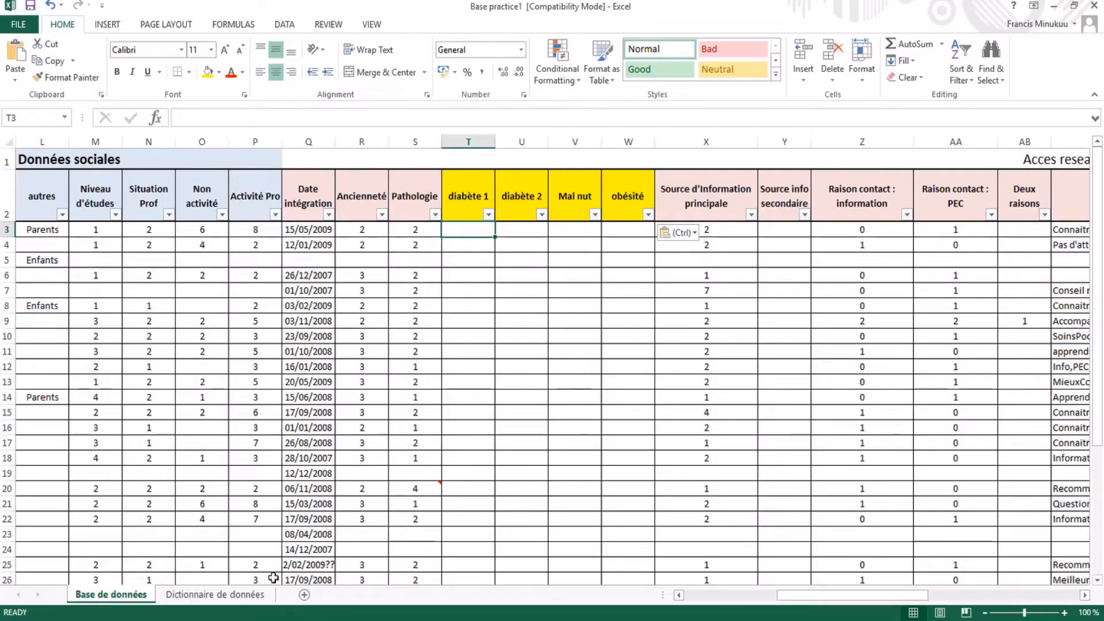
left_click(259, 594)
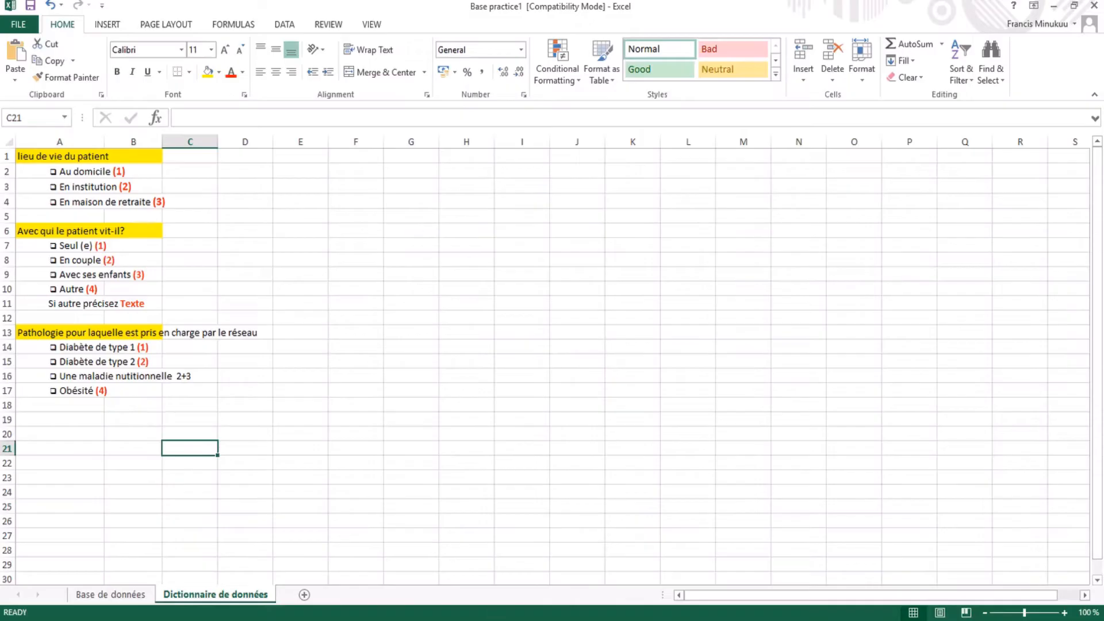
Return to the Base de données sheet and filter the Pathologie column to show only value 1.
left_click(524, 620)
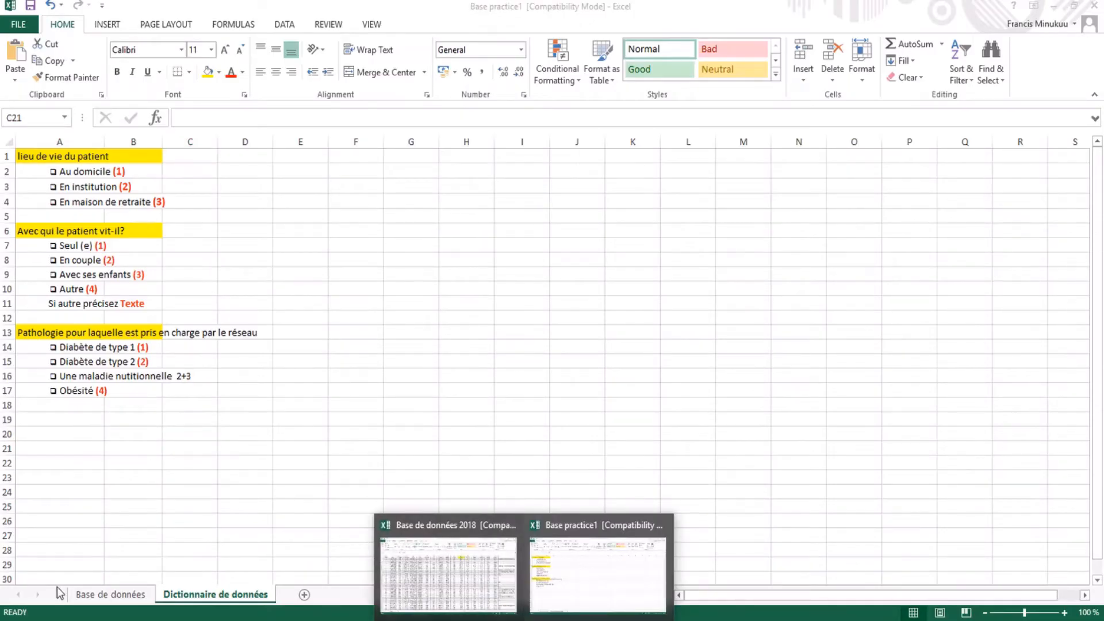
left_click(112, 596)
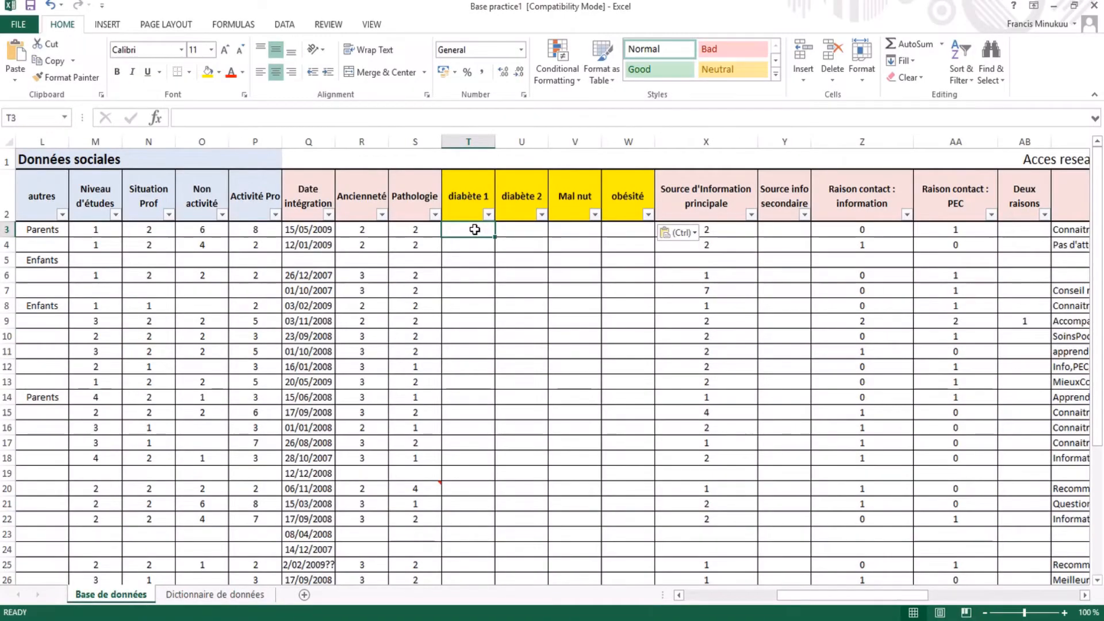
left_click(434, 215)
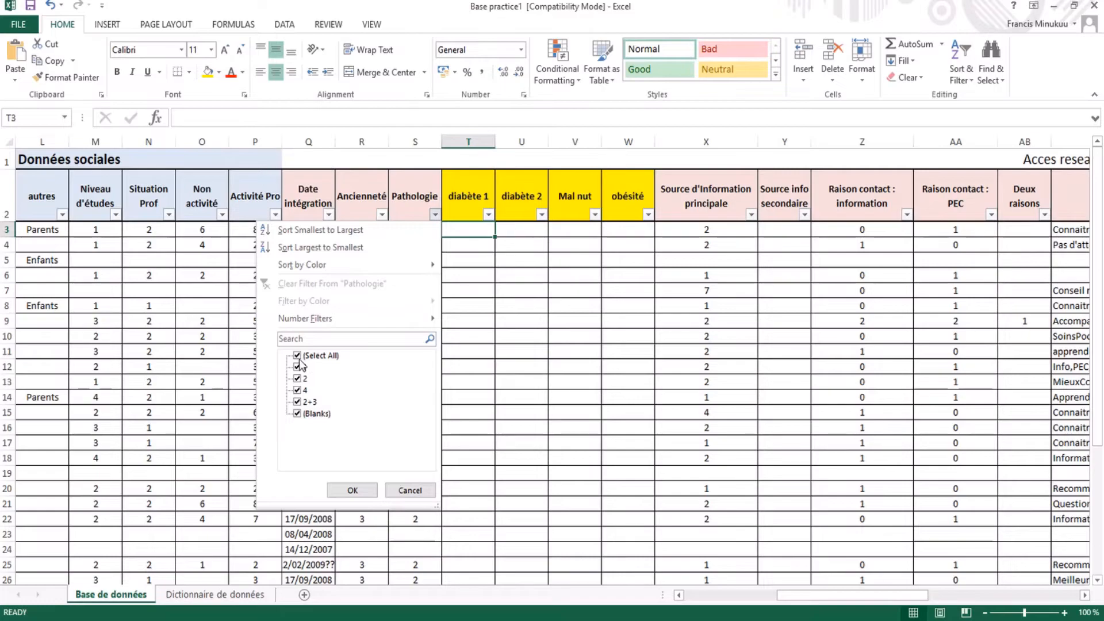
left_click(297, 356)
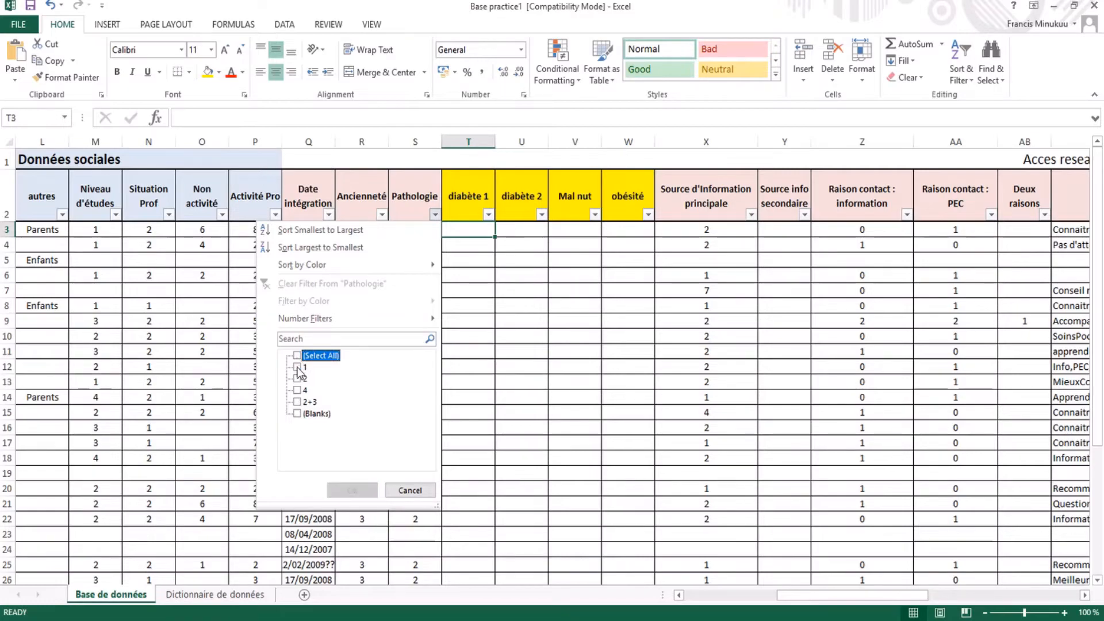
left_click(297, 366)
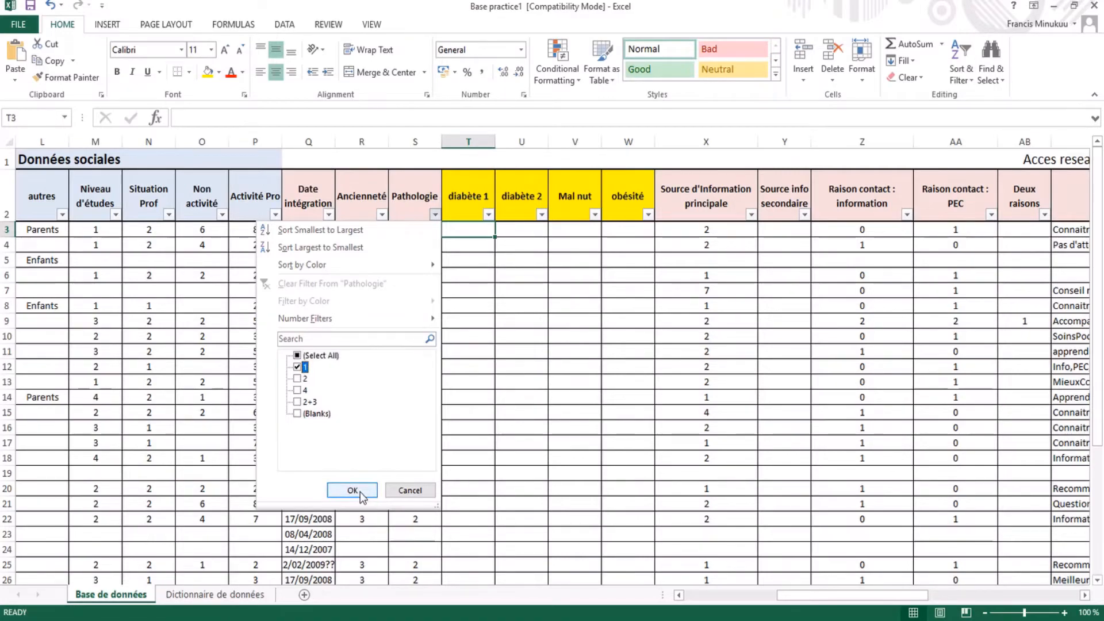
left_click(353, 491)
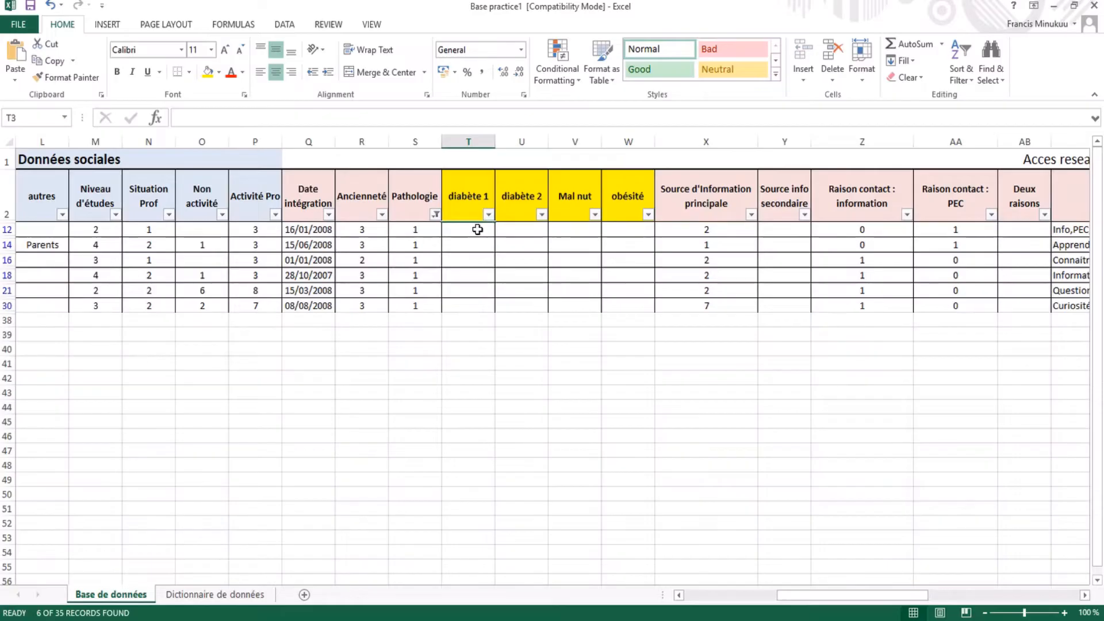
Fill diabète 1 with 1 for all filtered rows, then clear the Pathologie filter.
left_click(476, 232)
type("1")
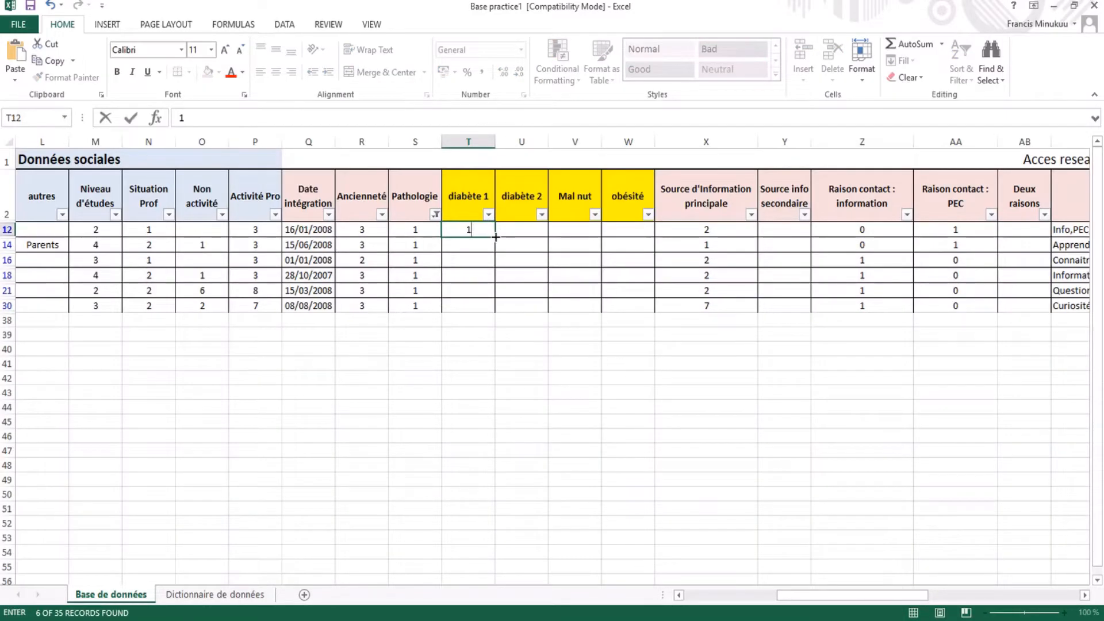
left_click_drag(495, 237, 493, 306)
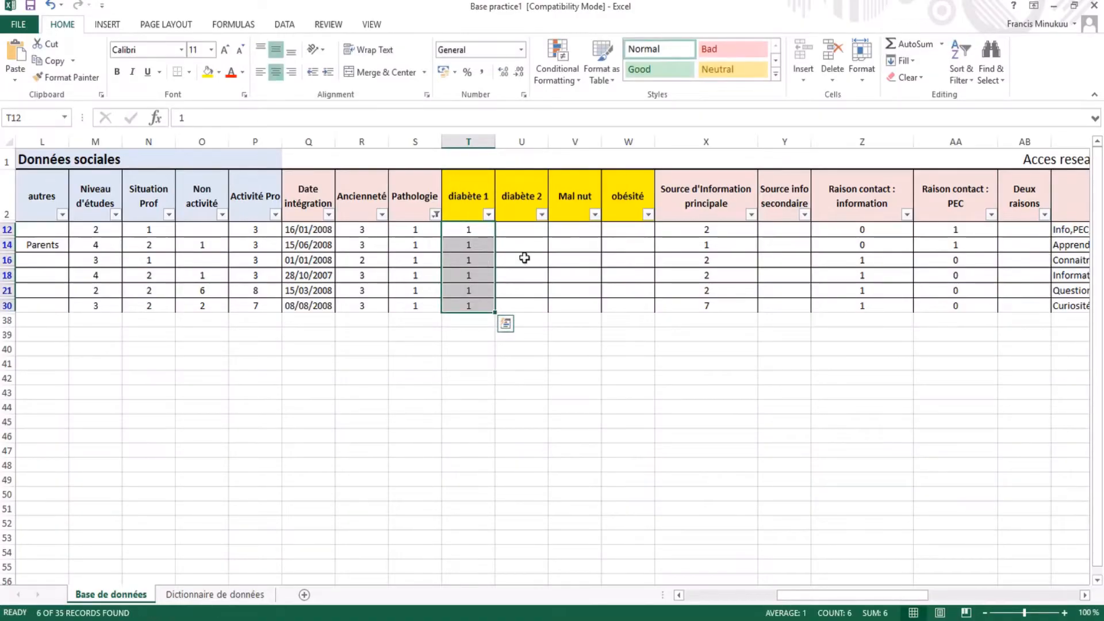
left_click(435, 214)
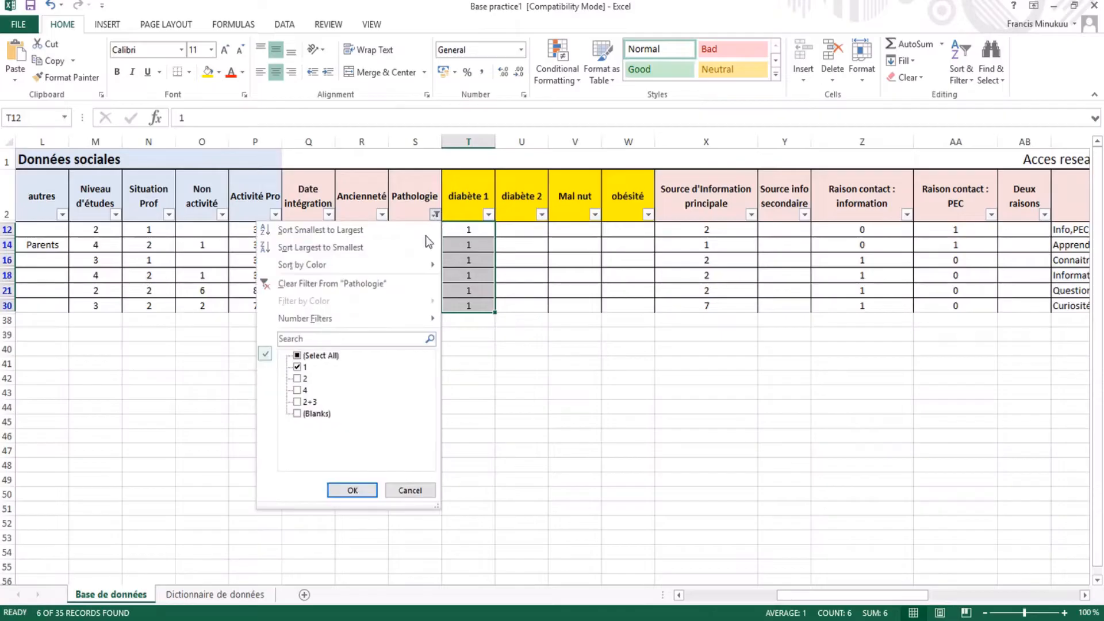
left_click(367, 288)
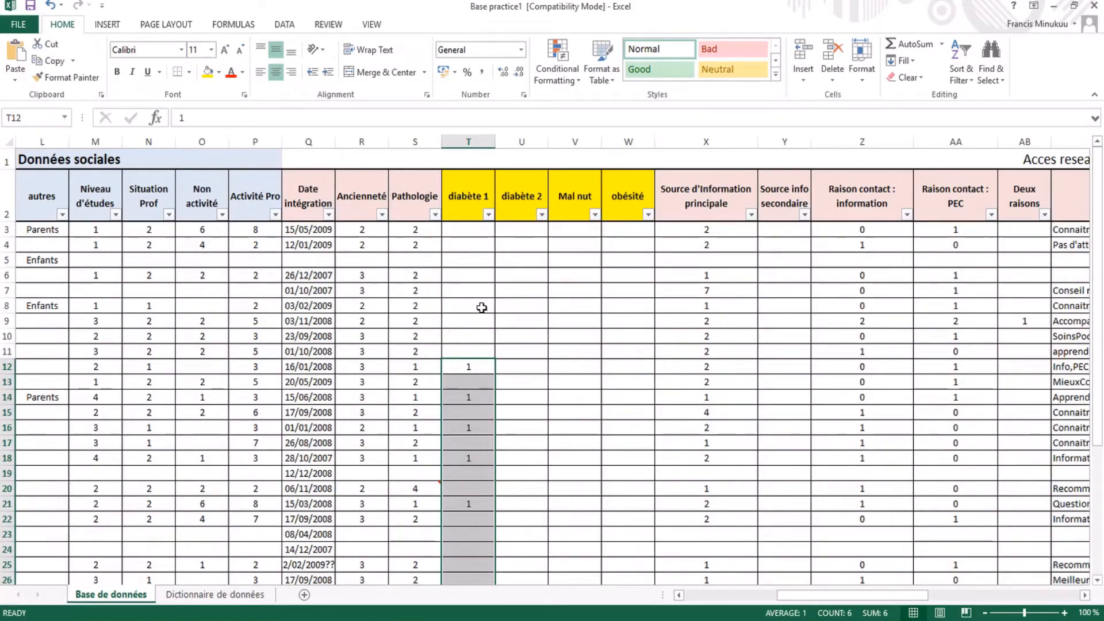
Select diabète 1 cell T3 and filter Pathologie to values 2, 4 and 2+3, excluding 1 and blanks.
left_click(473, 230)
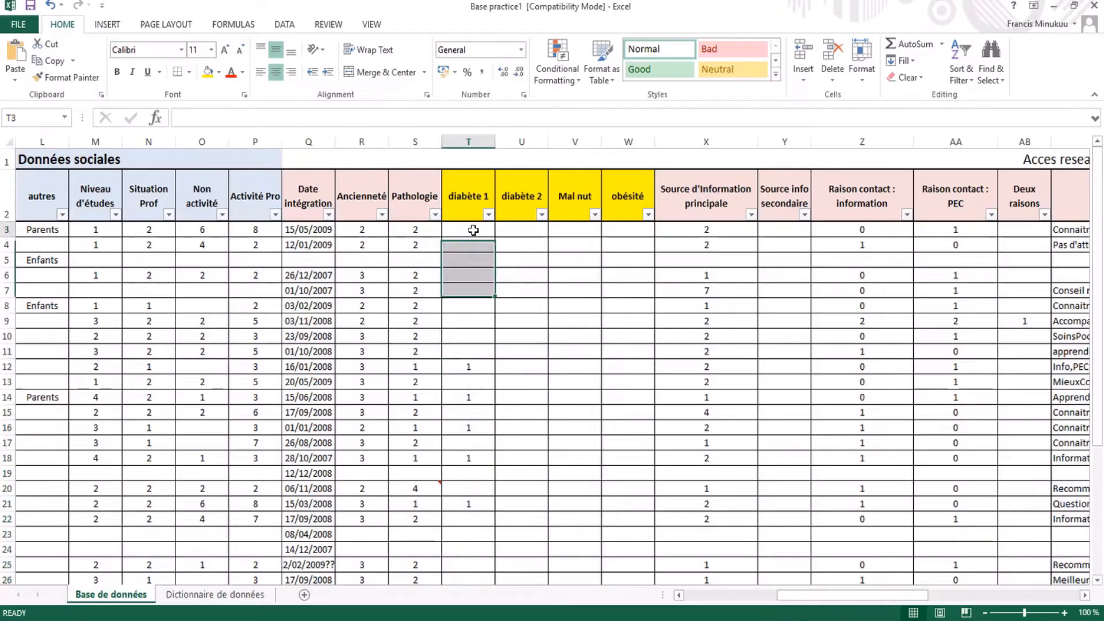
left_click(434, 214)
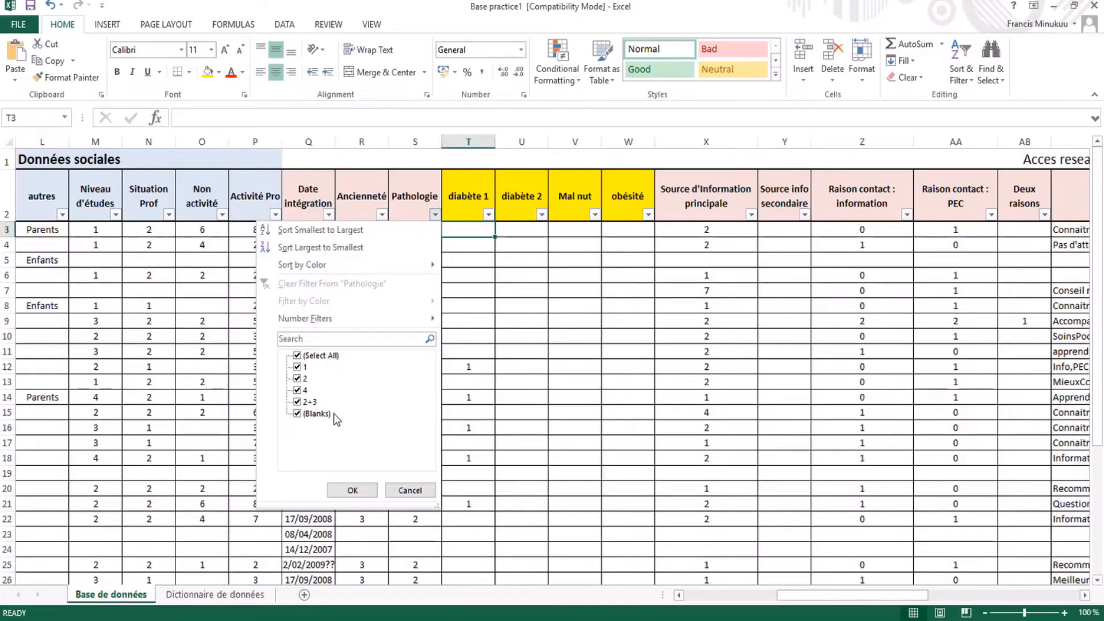
left_click(298, 356)
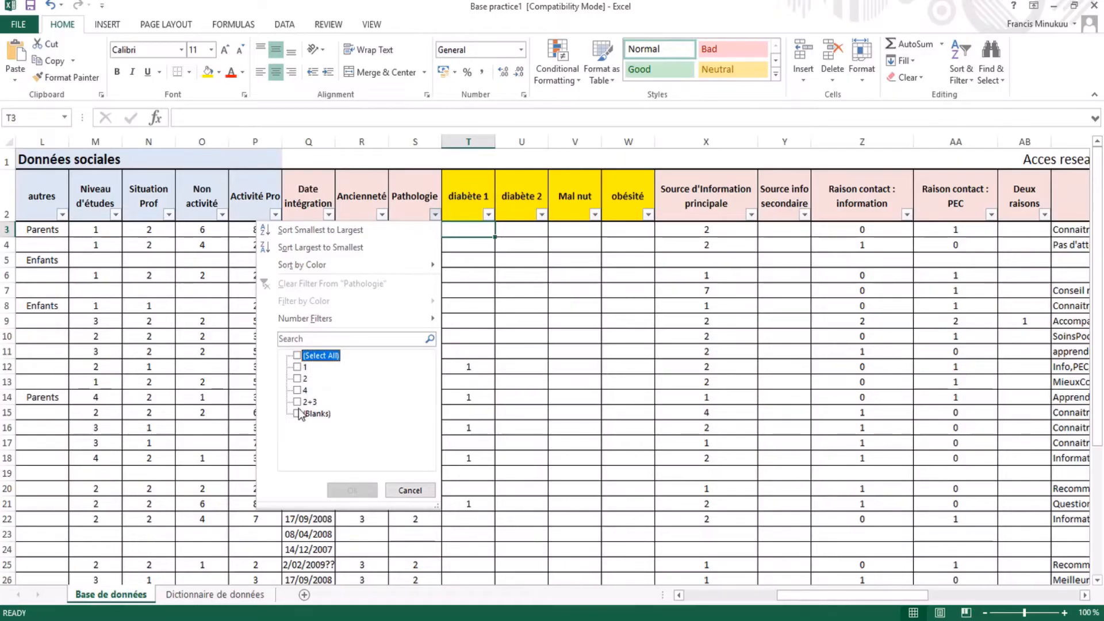
left_click(298, 356)
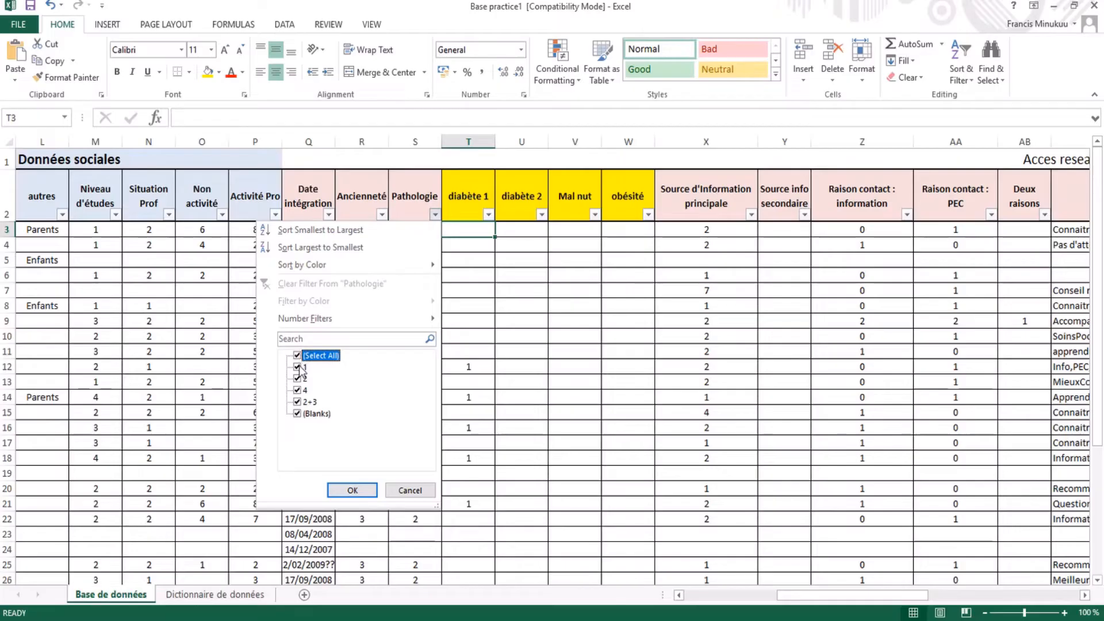
left_click(298, 367)
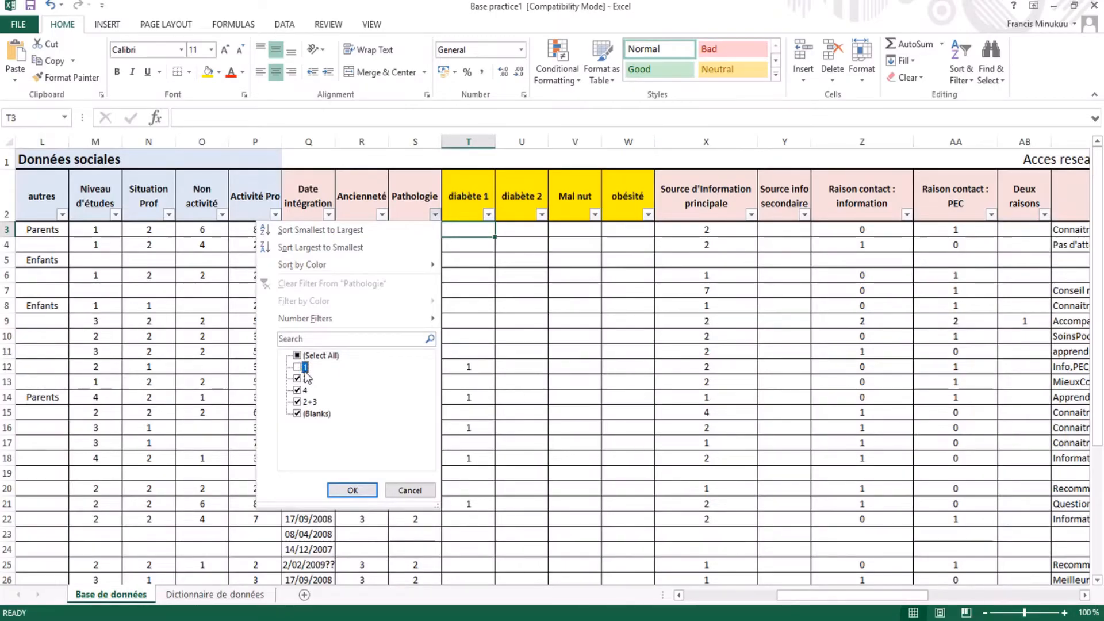
left_click(297, 413)
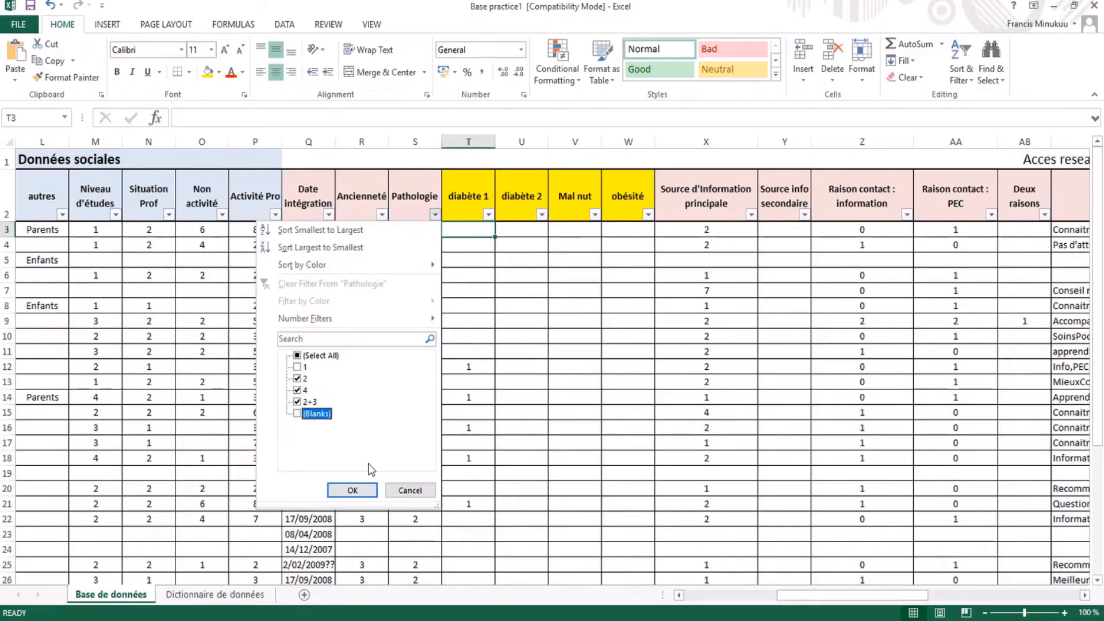
left_click(351, 490)
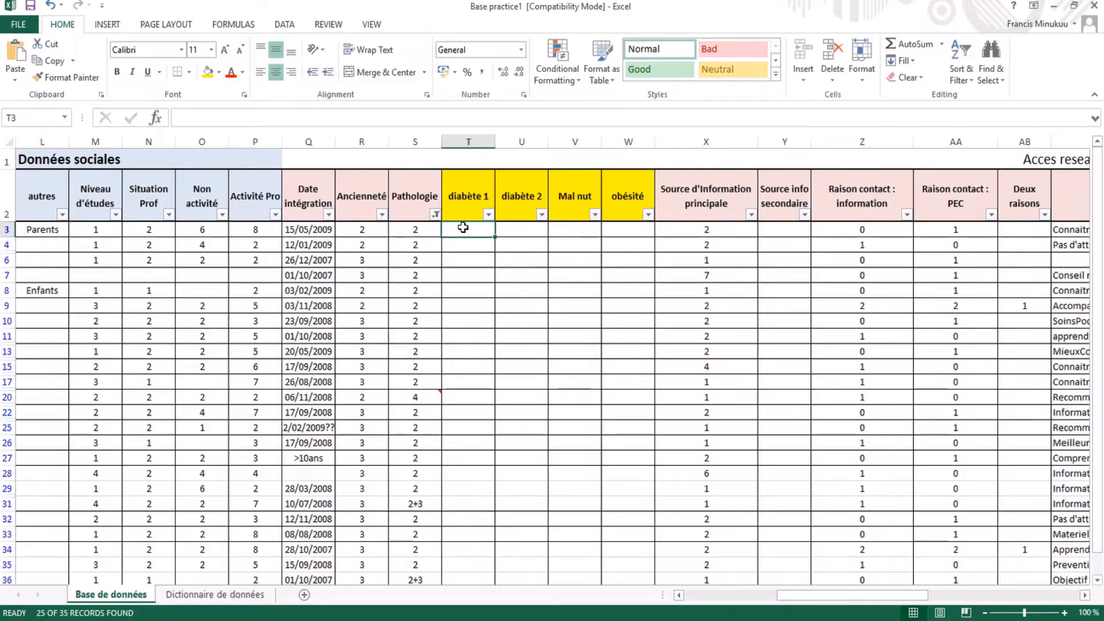
Fill diabète 1 with 0 for all filtered rows, then clear the Pathologie filter.
type("0")
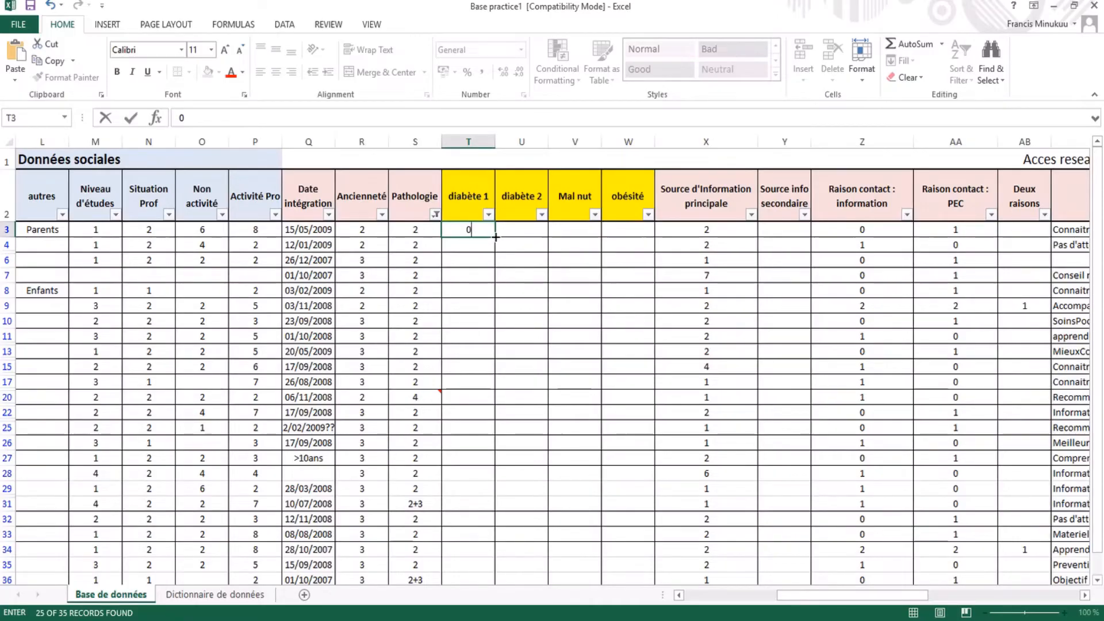
left_click_drag(495, 233, 467, 520)
scroll(463, 372, "up", 1)
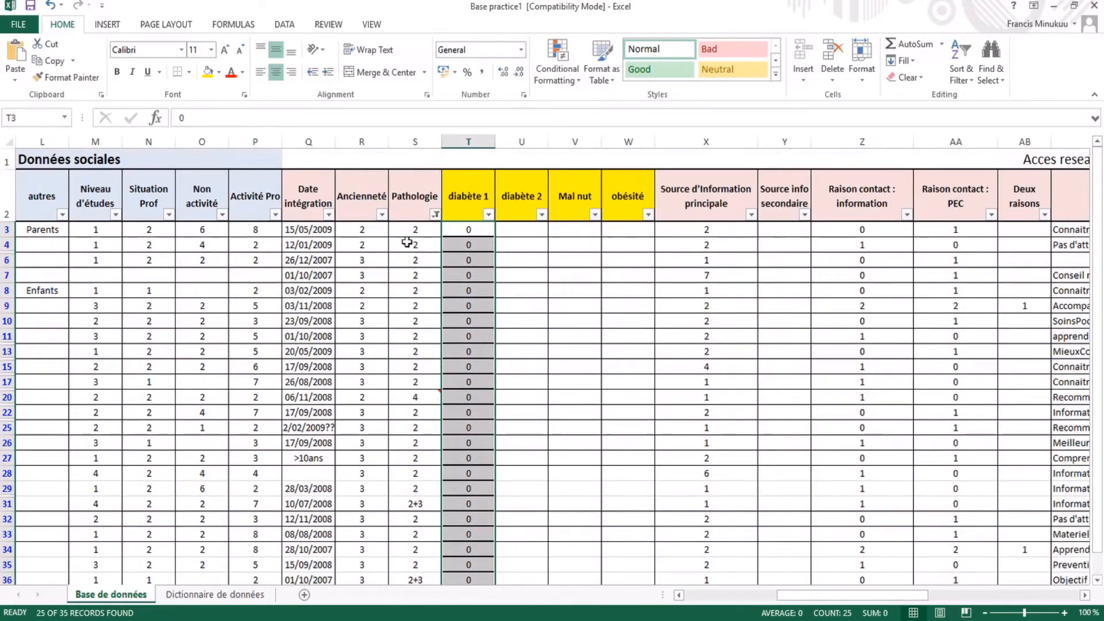
left_click(435, 214)
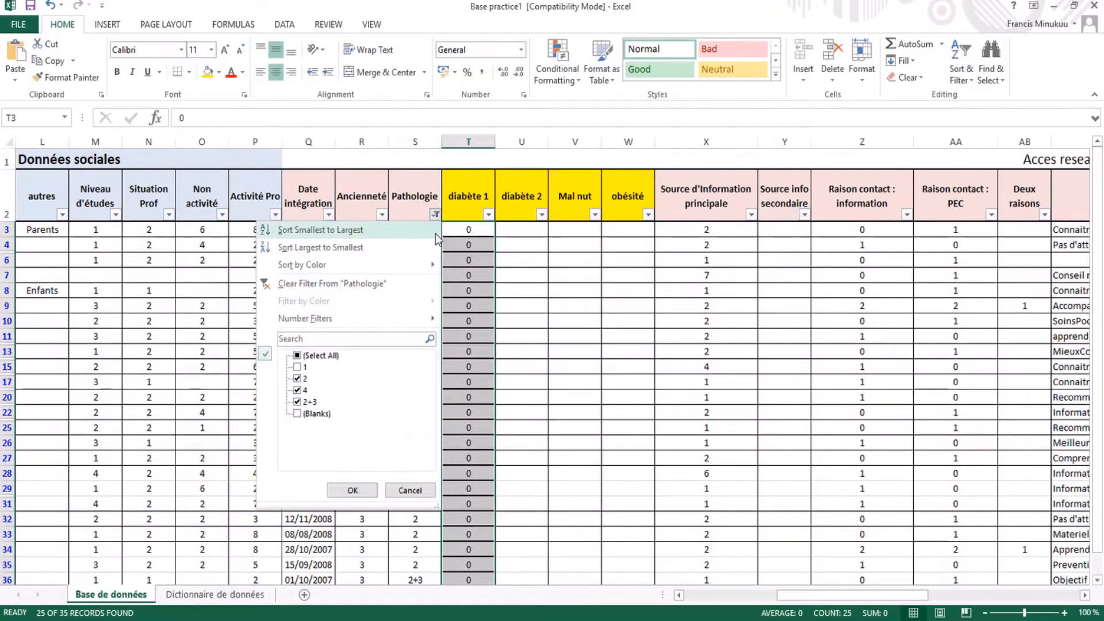
left_click(310, 285)
Select diabète 2 cell U3 and filter the Pathologie column to show only value 2.
left_click(528, 232)
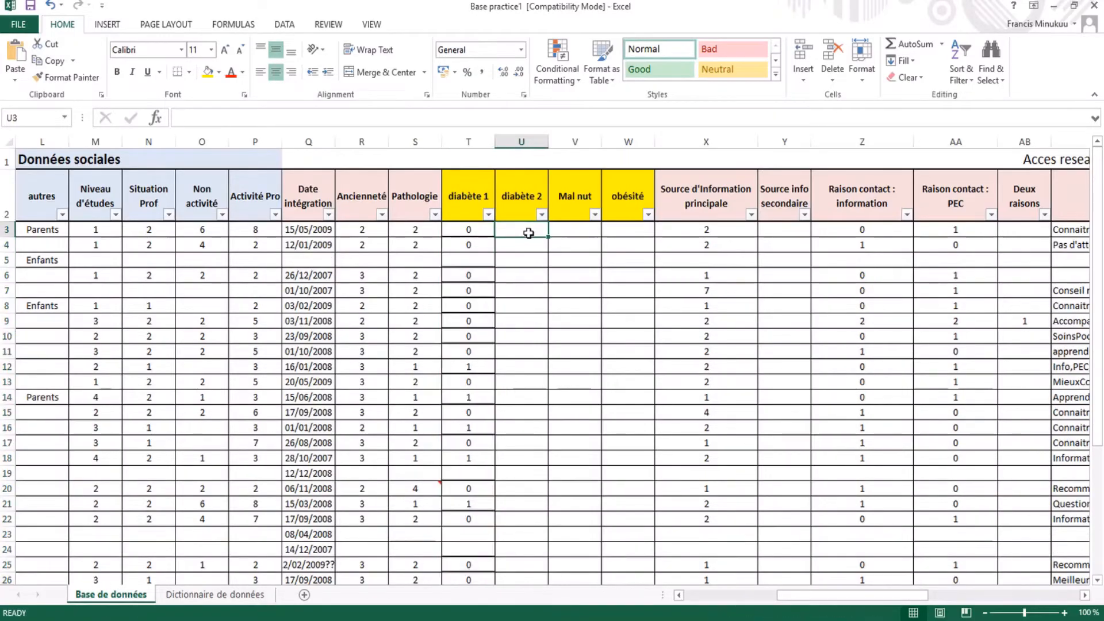
left_click(435, 215)
mouse_move(337, 323)
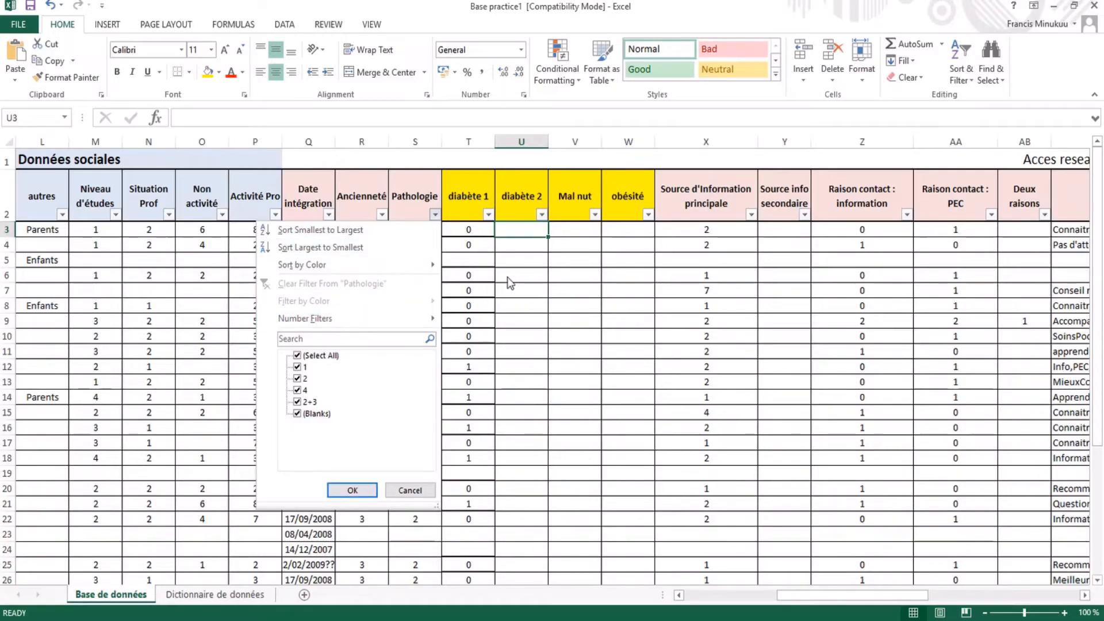
left_click(296, 355)
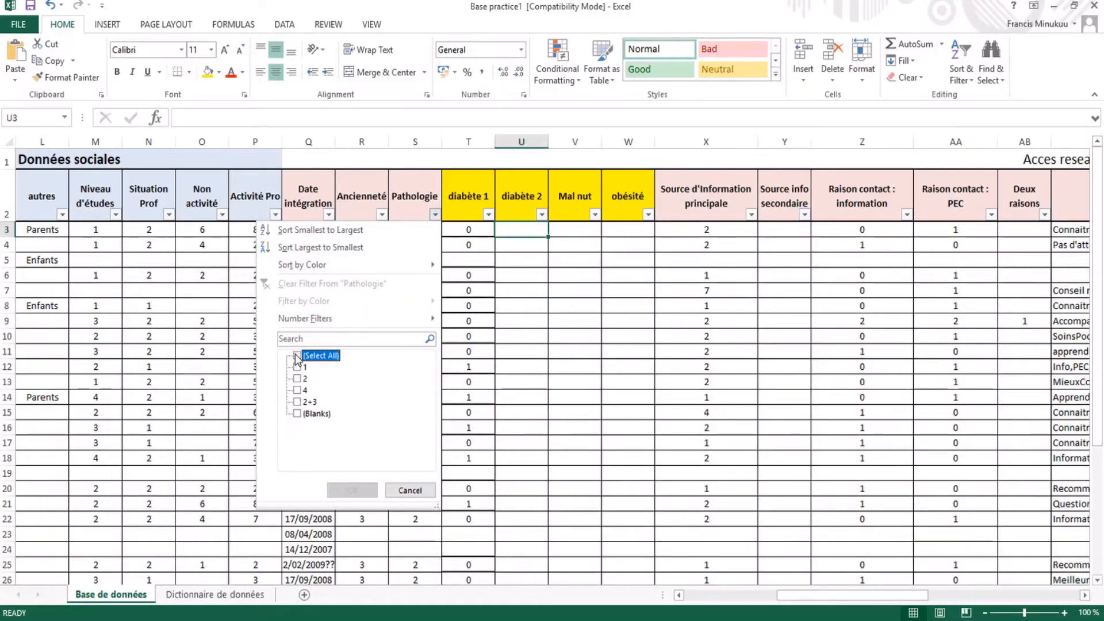
left_click(297, 378)
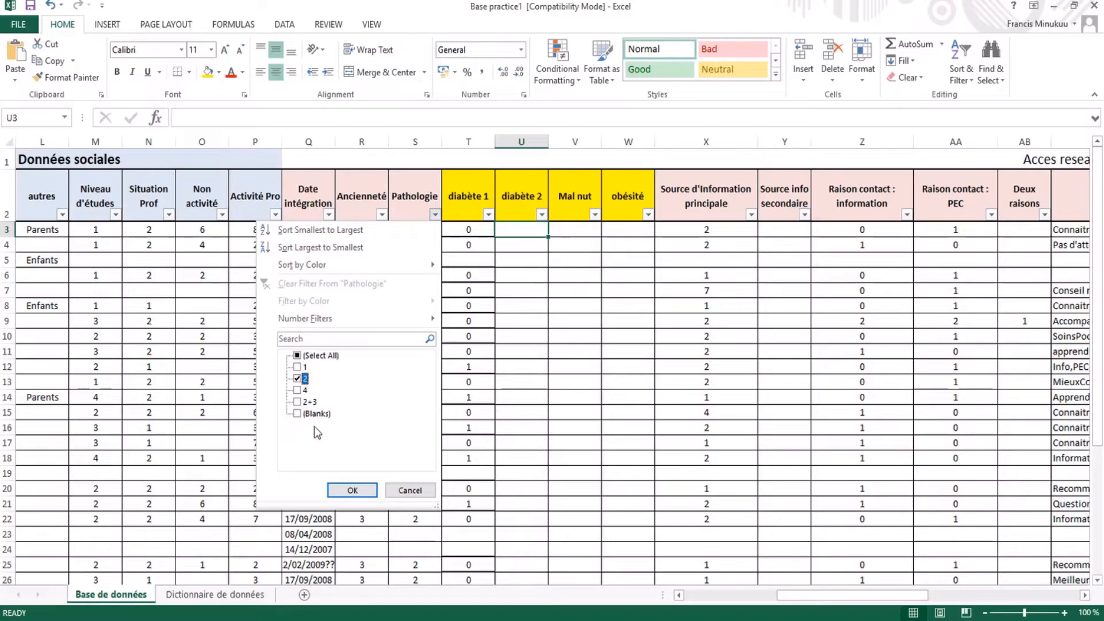
left_click(349, 493)
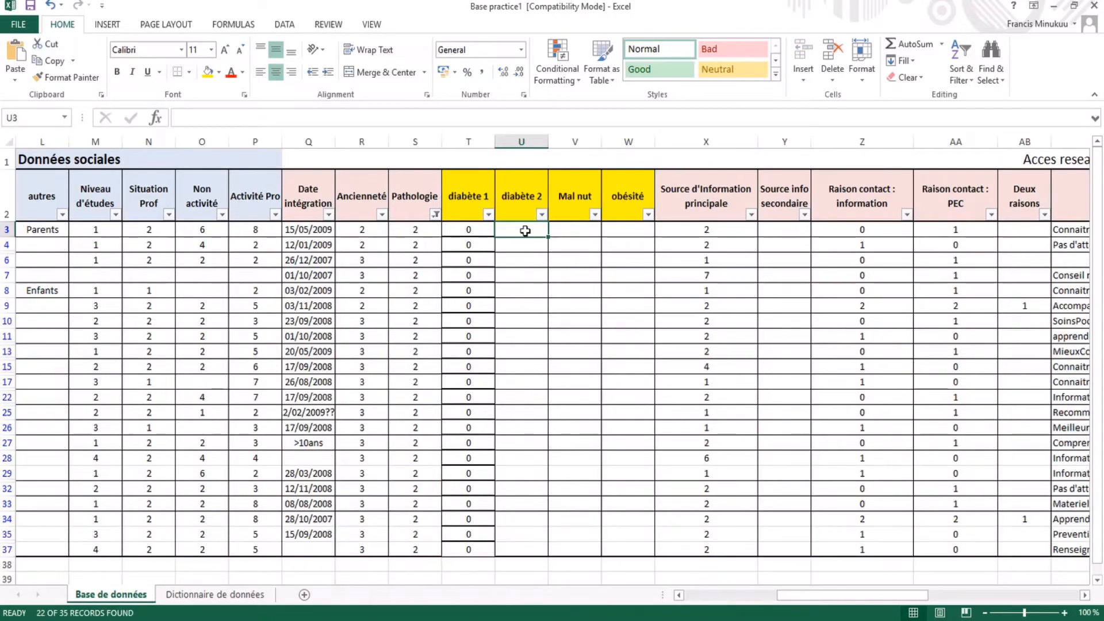
Fill diabète 2 with 1 for all filtered rows, then clear the Pathologie filter.
type("1")
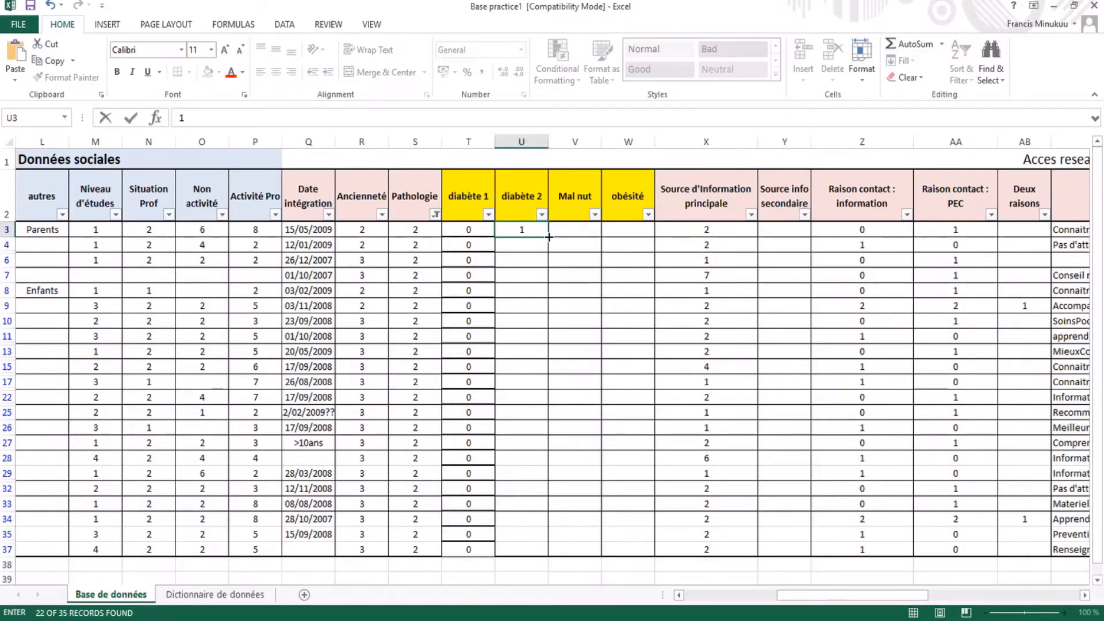
left_click(549, 237)
left_click_drag(549, 237, 525, 557)
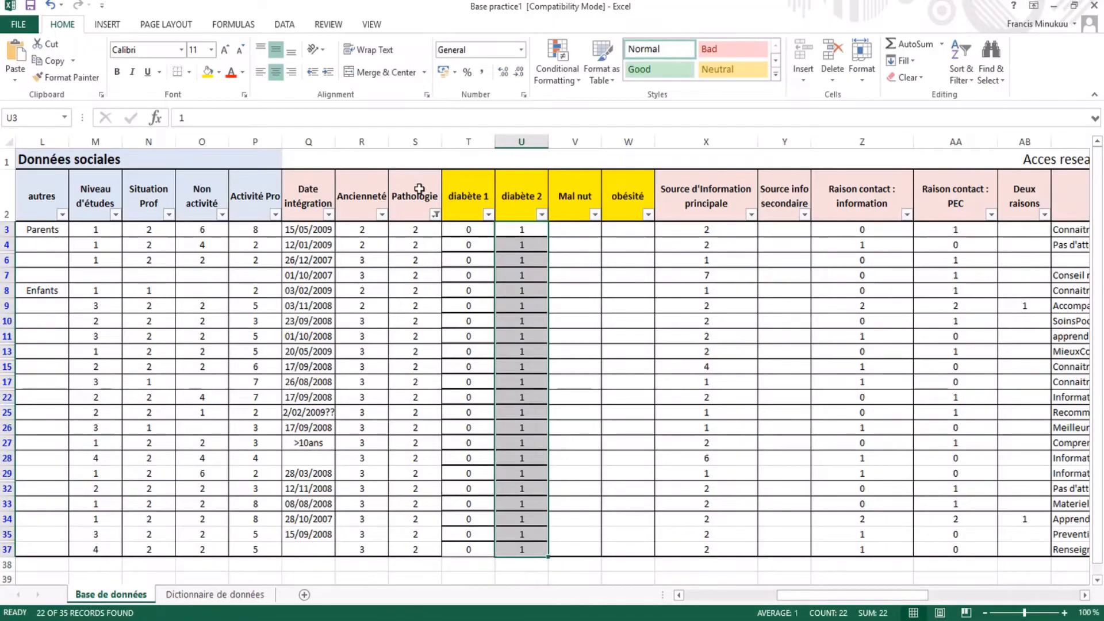
left_click(435, 214)
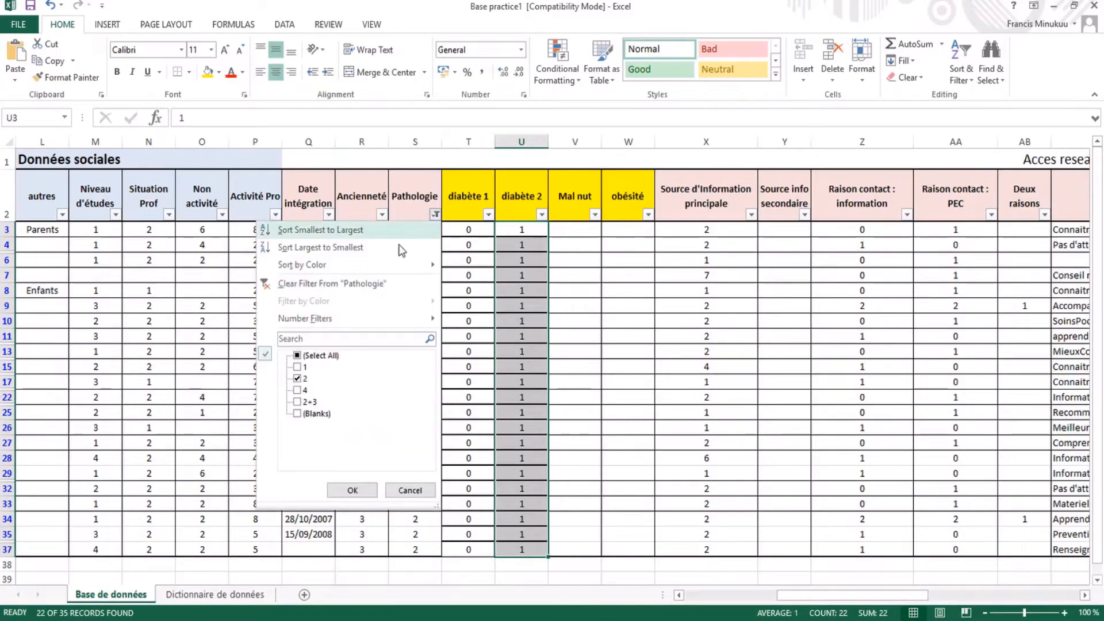
left_click(312, 283)
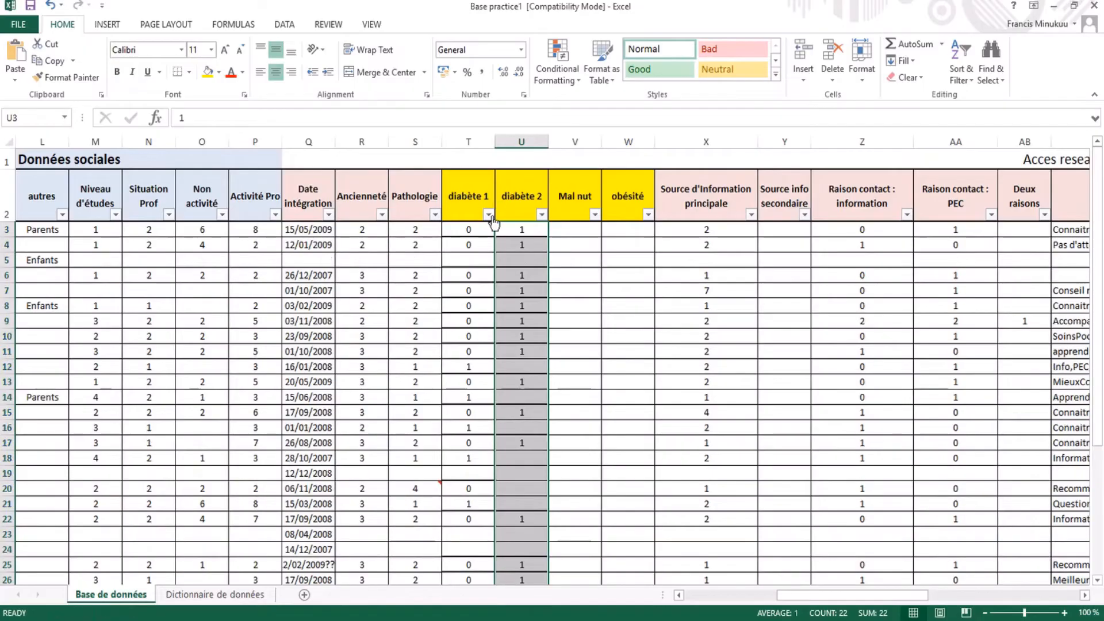
Filter the Pathologie column to values 1, 4 and 2+3, excluding 2 and blanks.
left_click(435, 216)
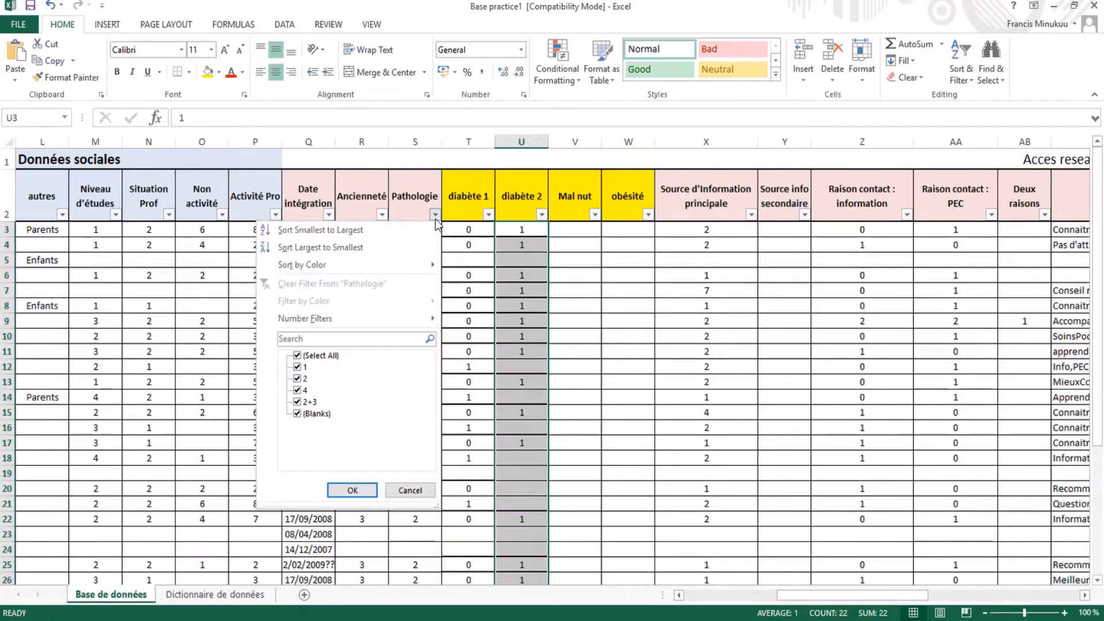
left_click(296, 356)
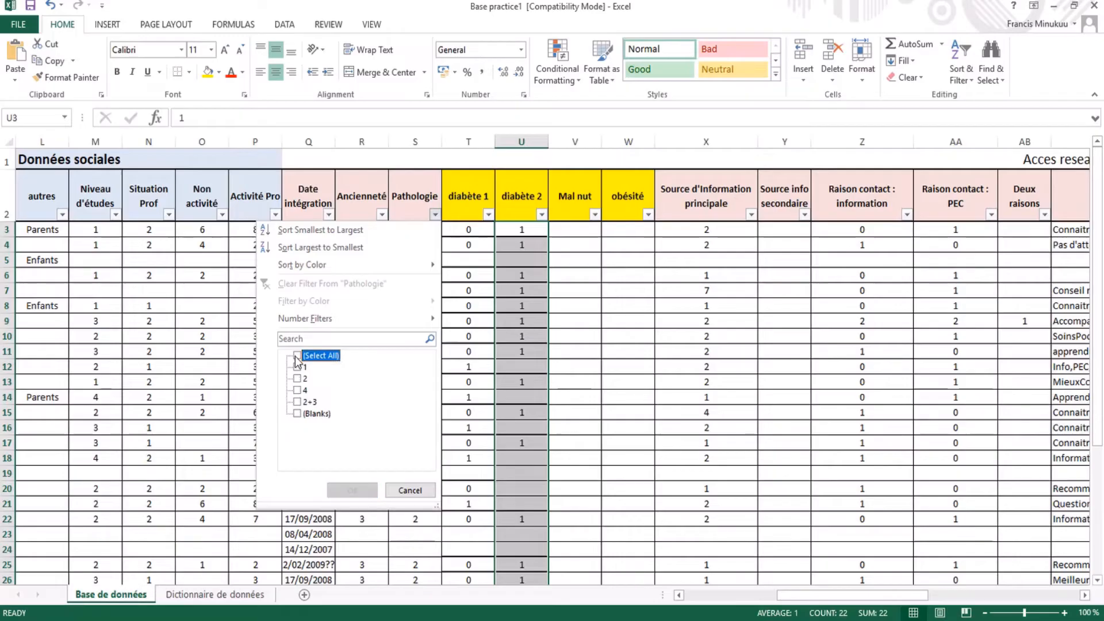
left_click(295, 356)
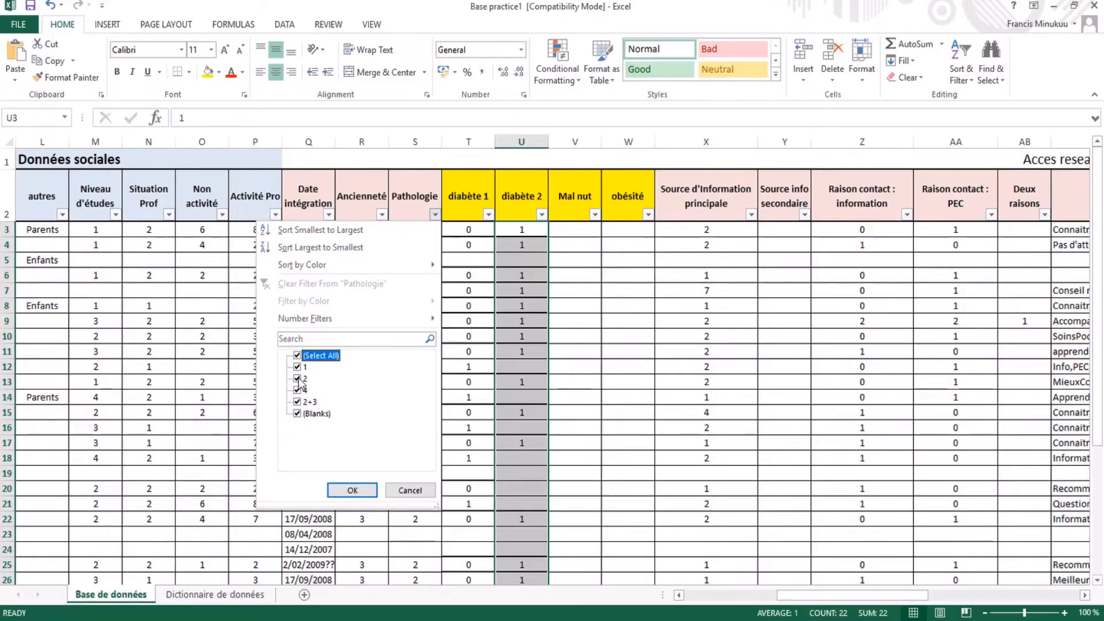
left_click(297, 379)
left_click(297, 414)
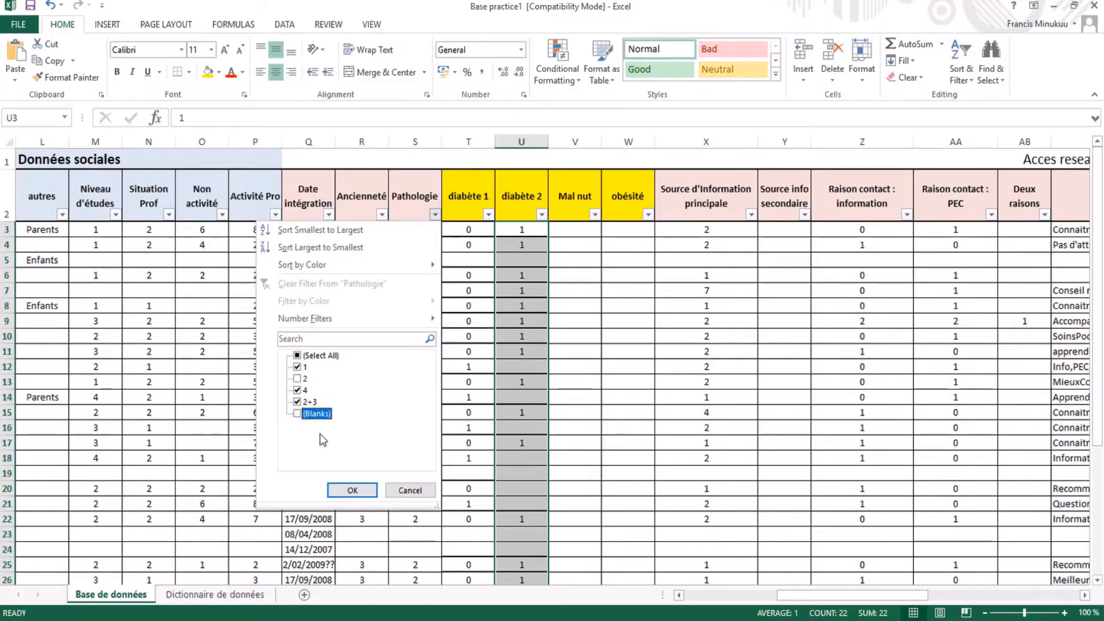
left_click(352, 490)
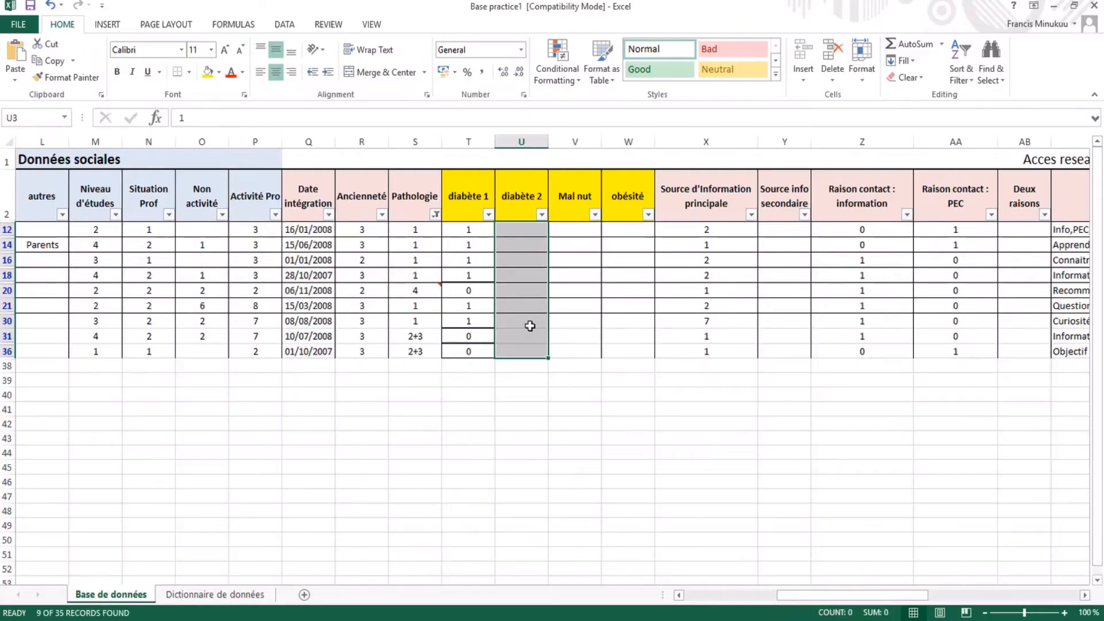
Fill diabète 2 with 0 for all filtered rows from U12 down, then clear the Pathologie filter.
left_click(528, 230)
type("0")
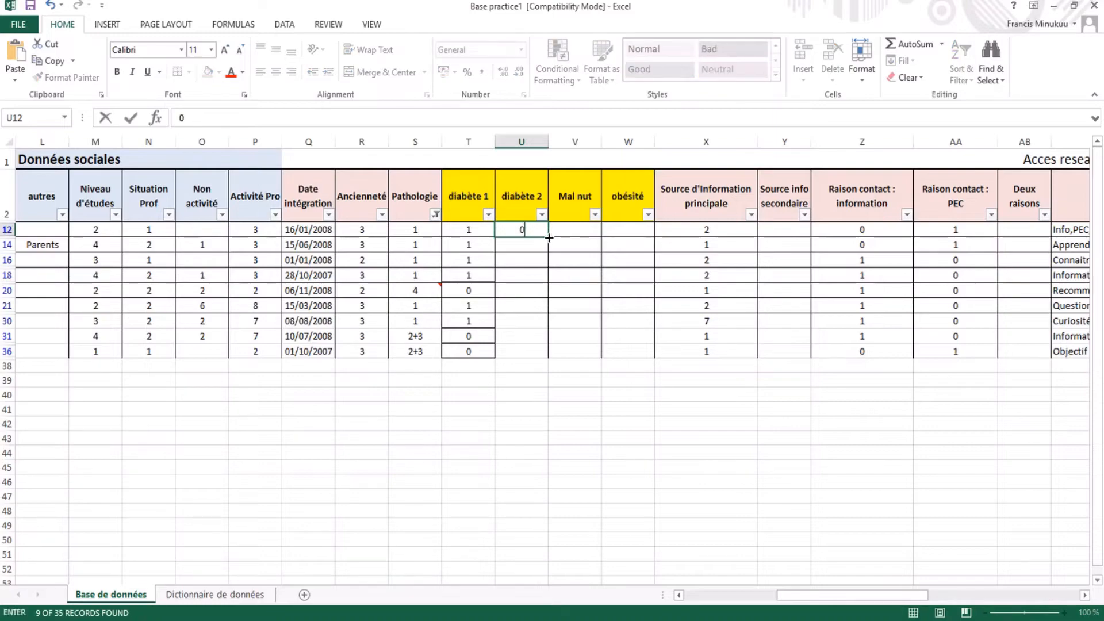
left_click_drag(549, 237, 545, 361)
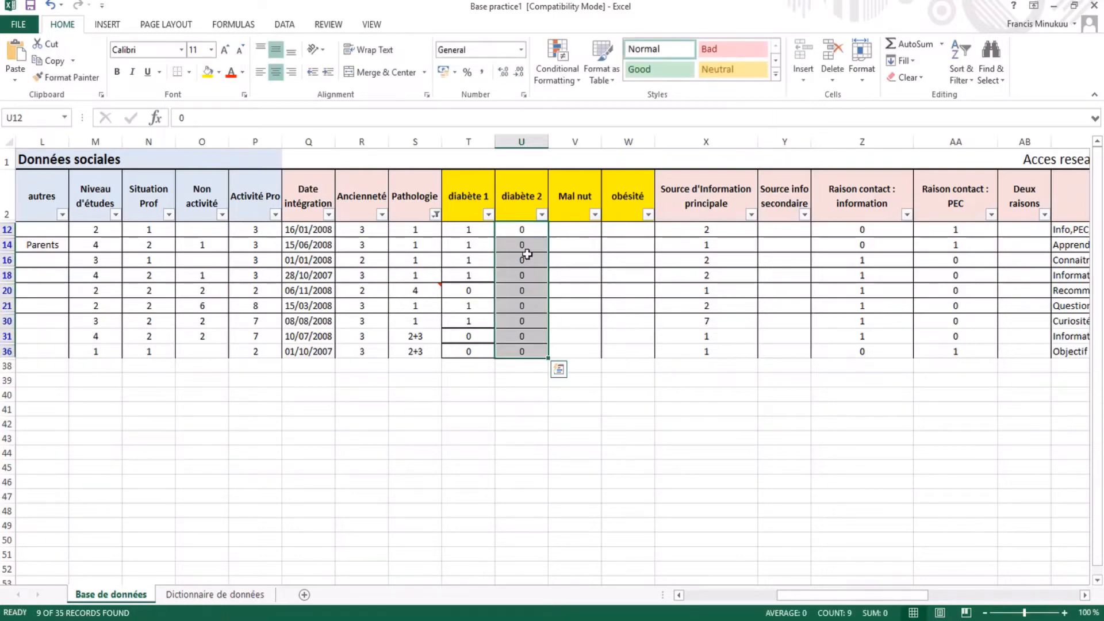
left_click(435, 215)
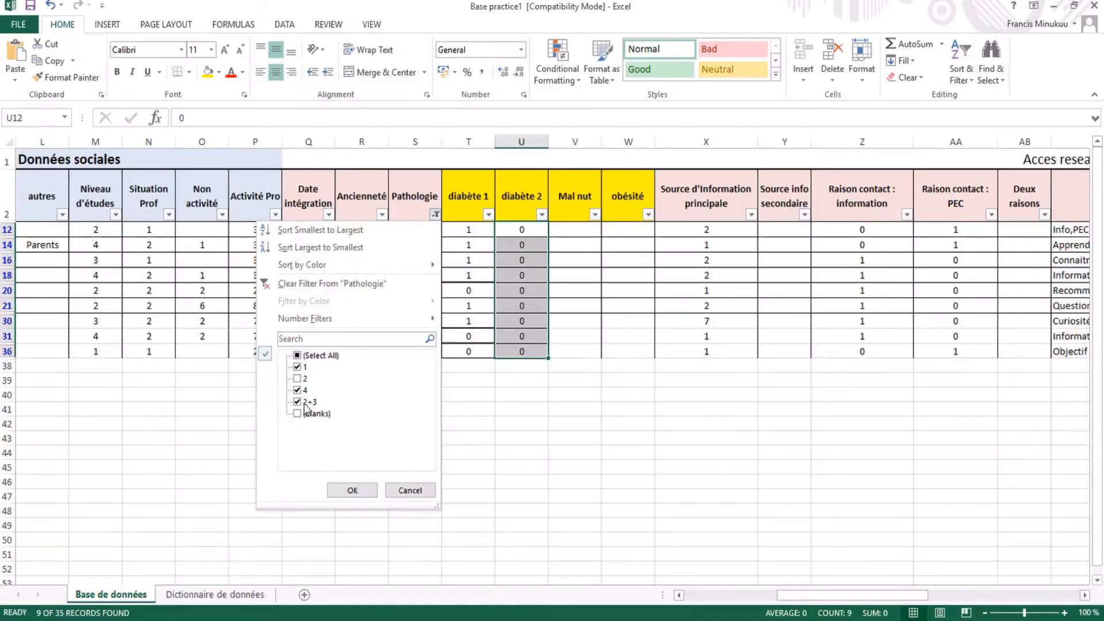
left_click(299, 284)
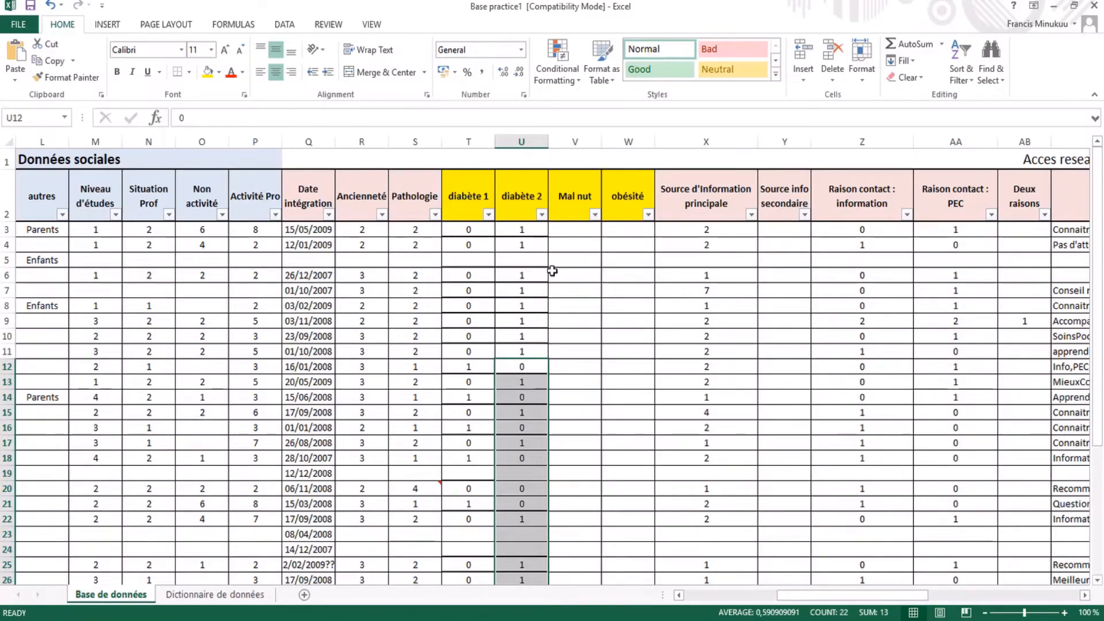
Select Mal nut cell V3 and filter the Pathologie column to show only value 2+3.
left_click(581, 229)
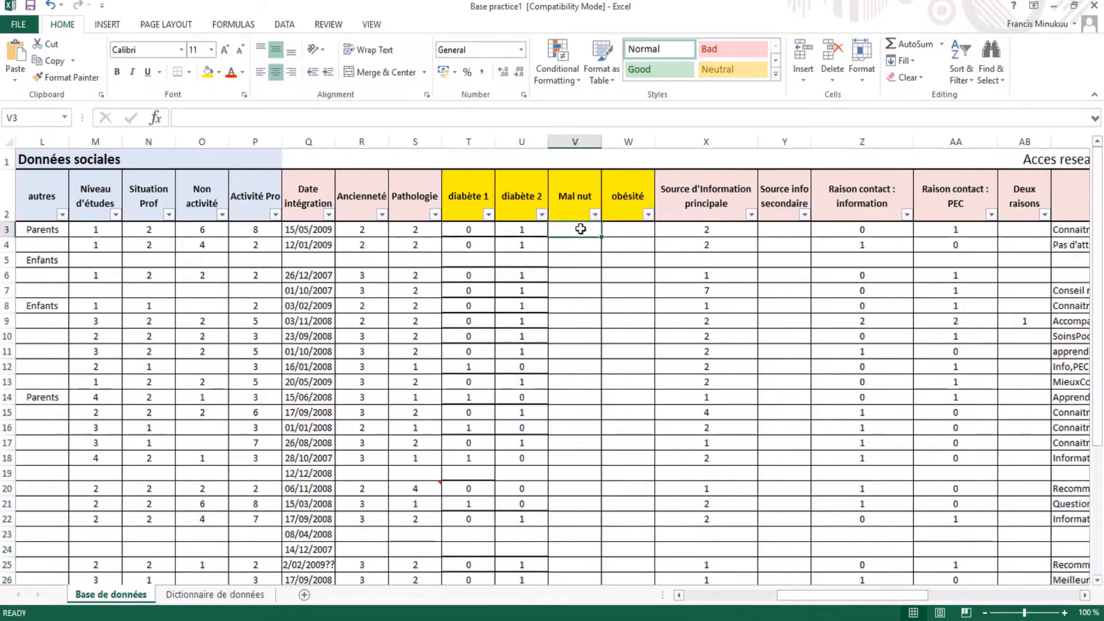
left_click(435, 214)
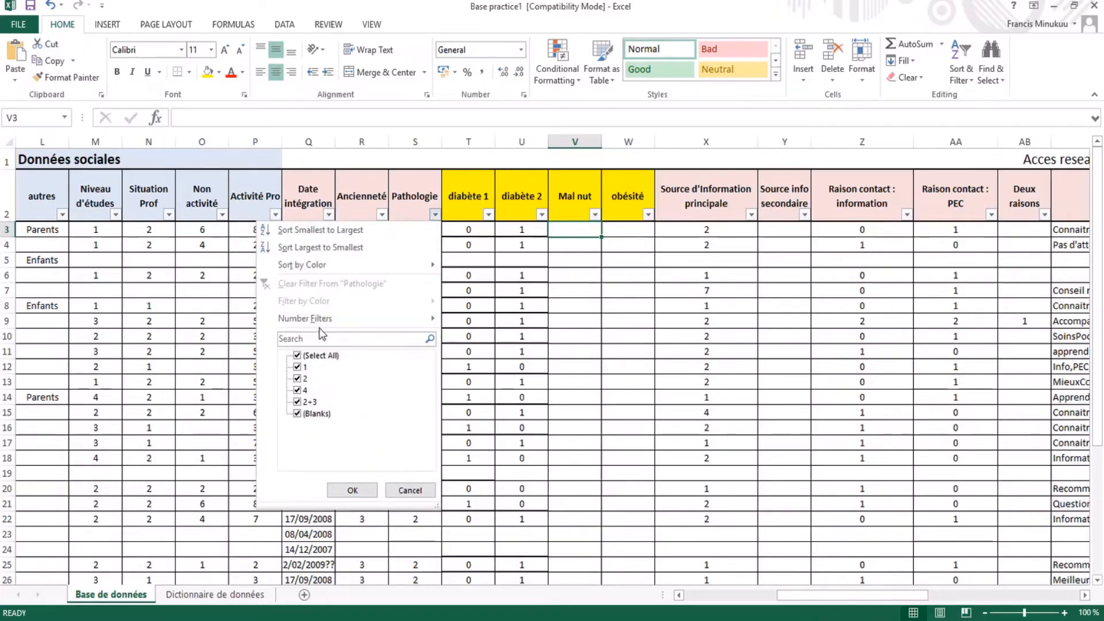
left_click(304, 356)
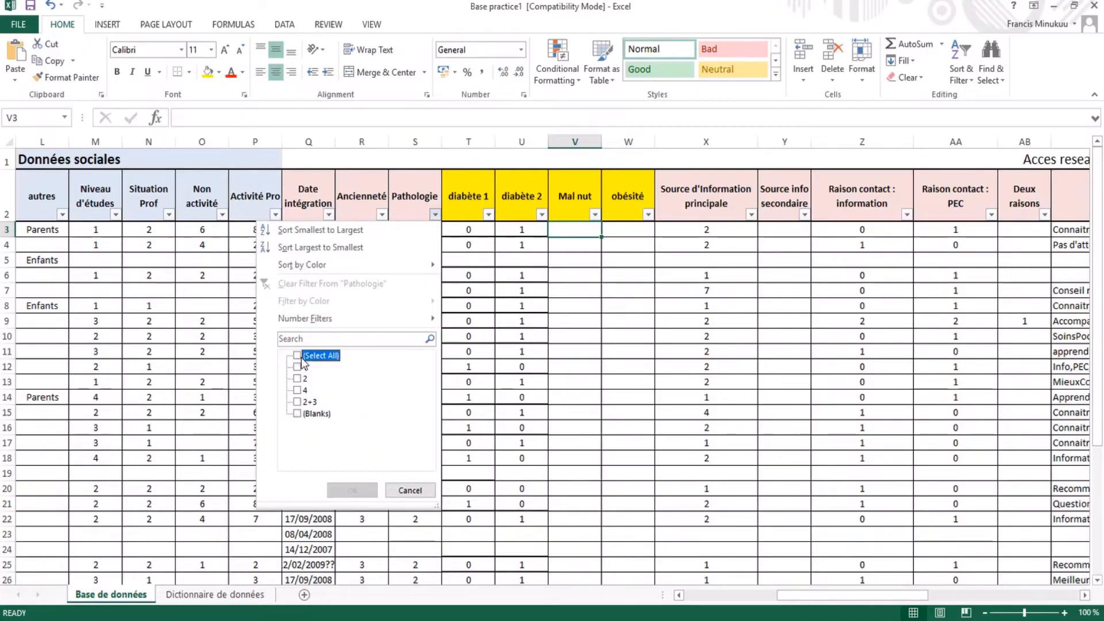
left_click(298, 401)
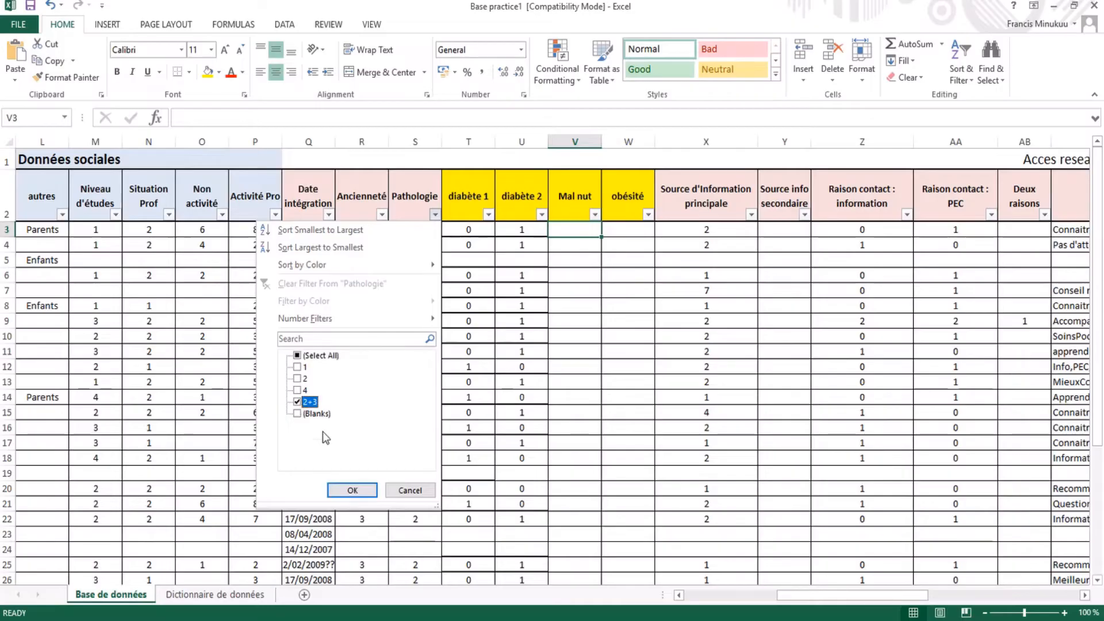
left_click(352, 490)
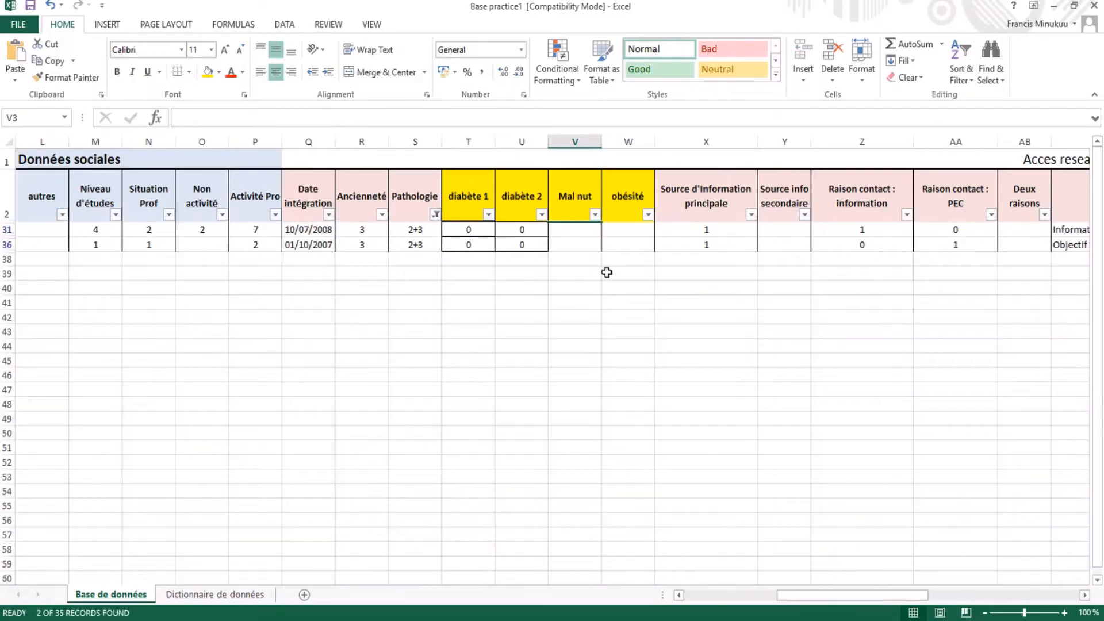
Fill Mal nut with 1 for both filtered rows, V31 and V36, then clear the Pathologie filter.
left_click(577, 233)
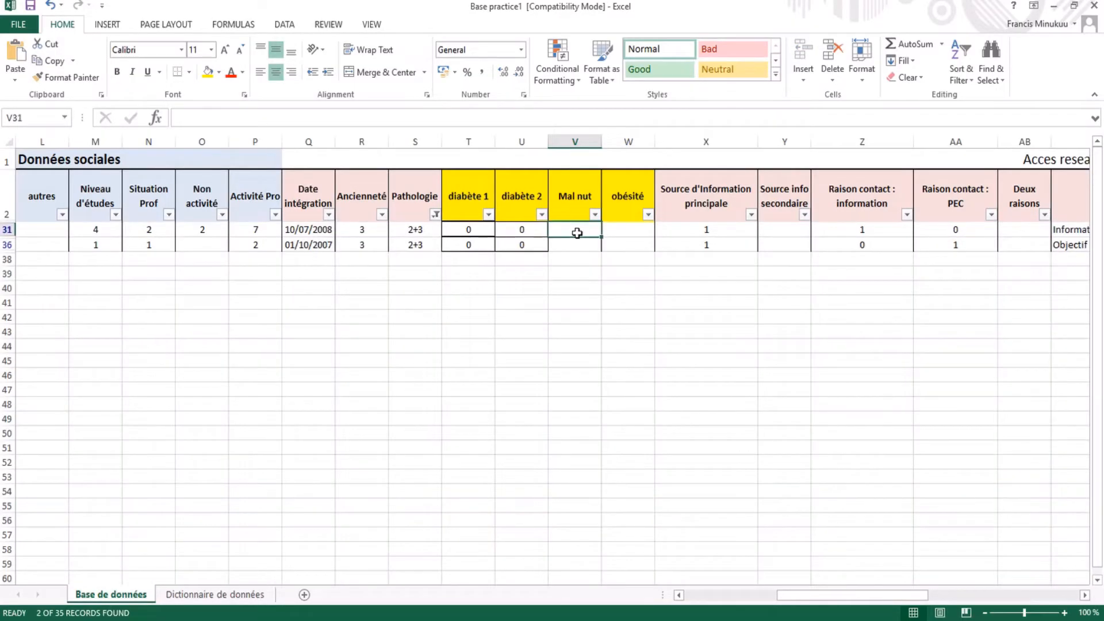
type("1")
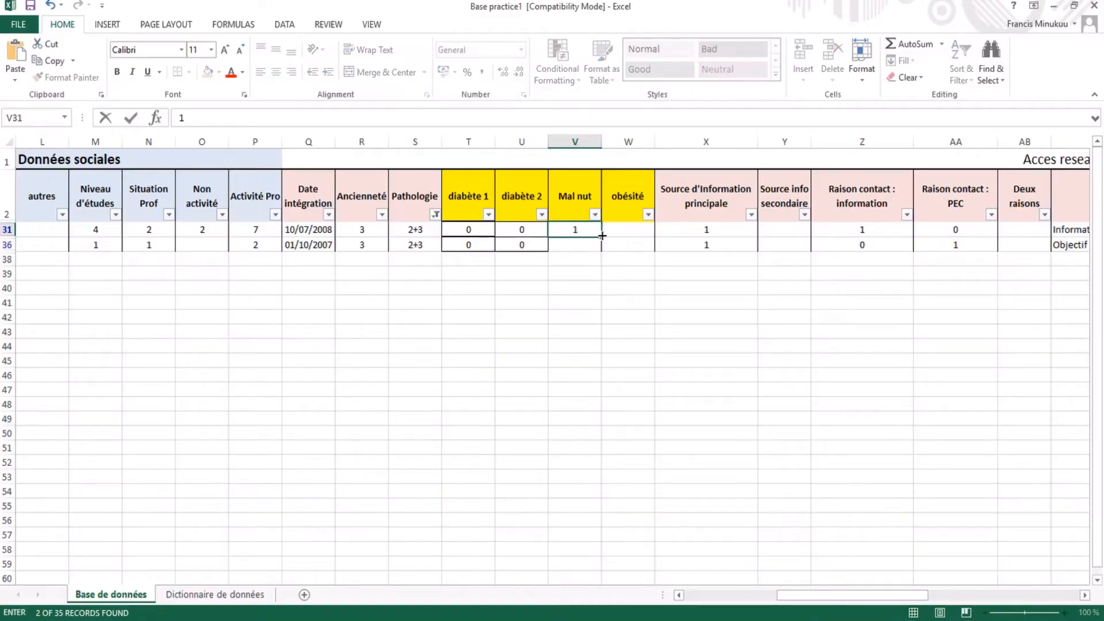
left_click_drag(602, 236, 603, 248)
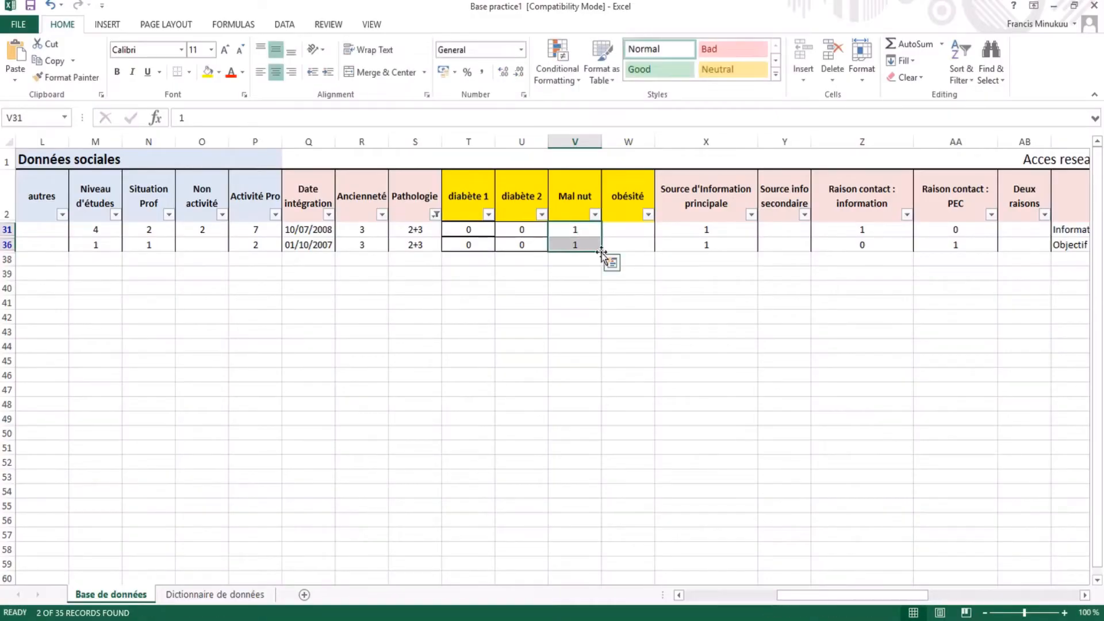
left_click(540, 280)
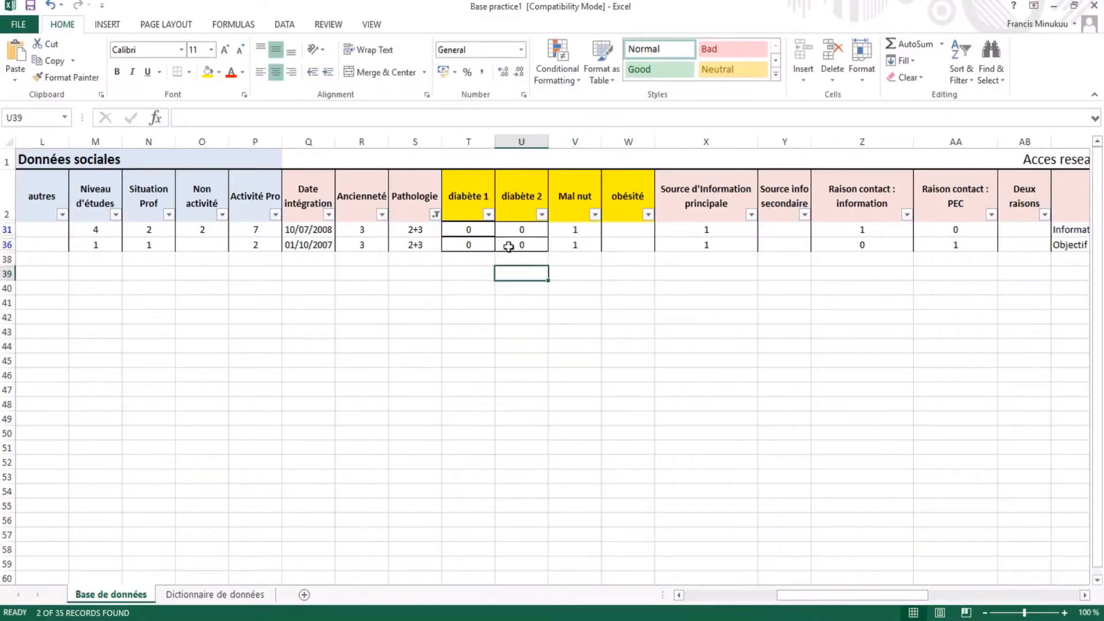
left_click(435, 214)
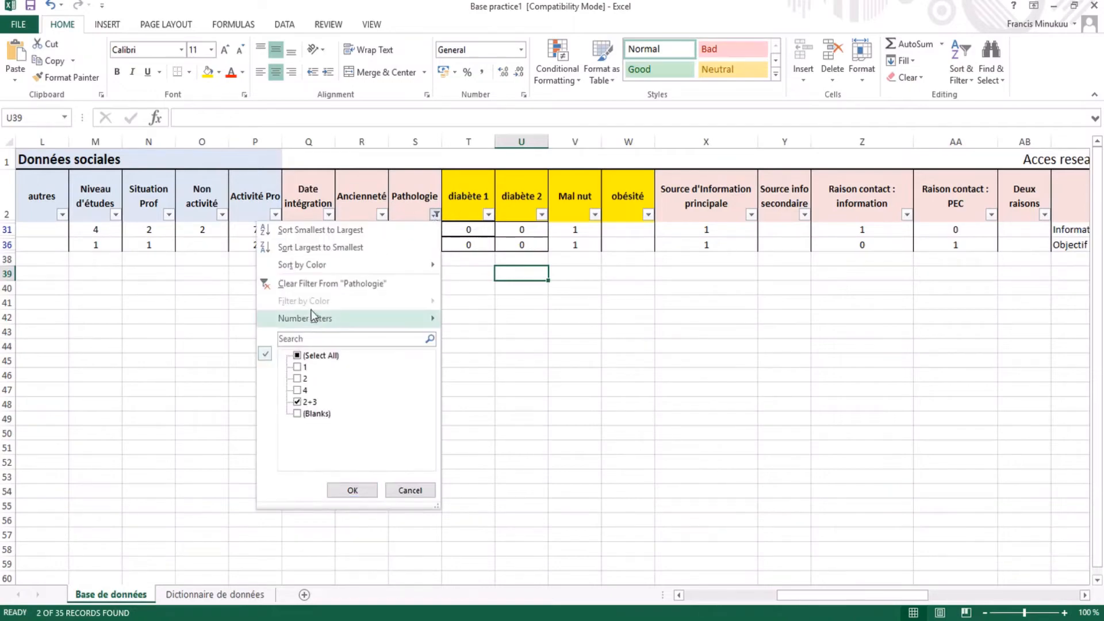
left_click(309, 283)
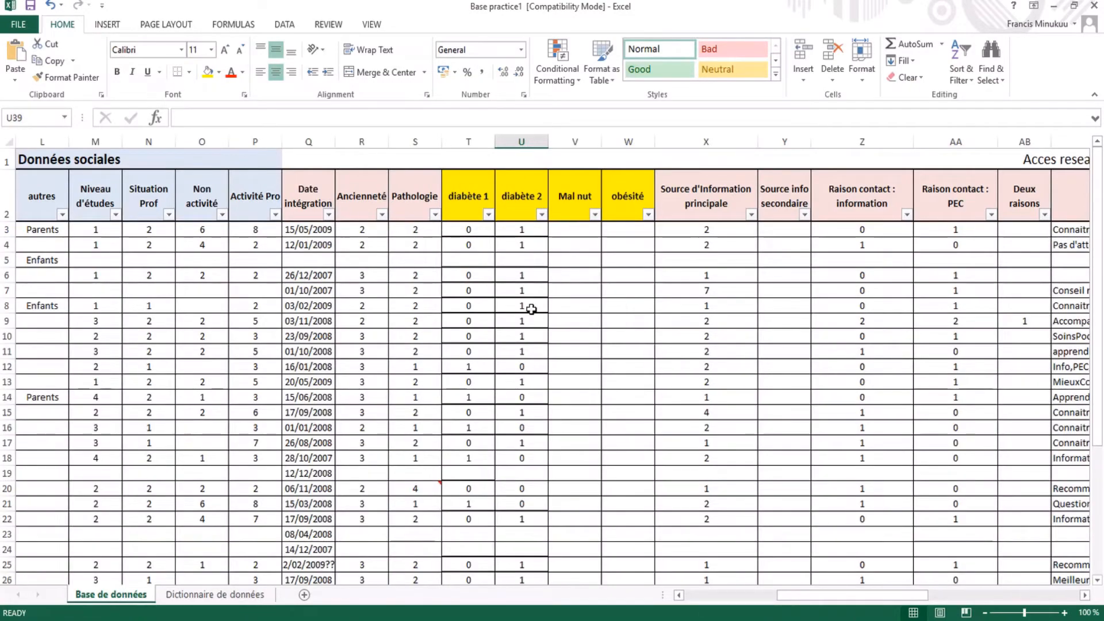
Filter the Pathologie column to values 1, 2 and 4, excluding 2+3 and blanks.
left_click(436, 215)
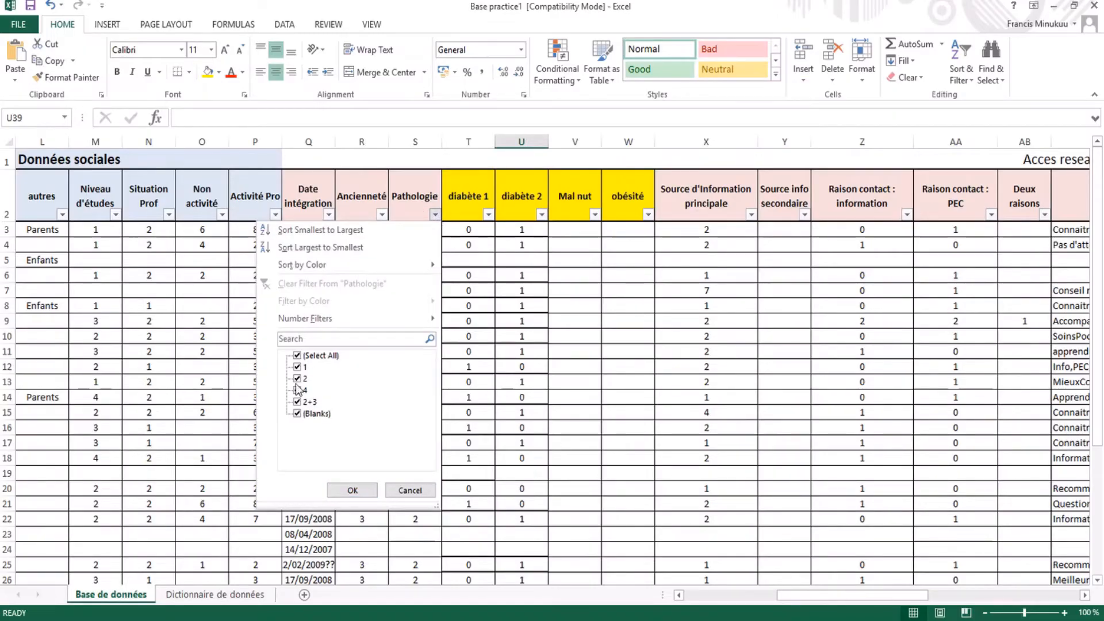
left_click(295, 360)
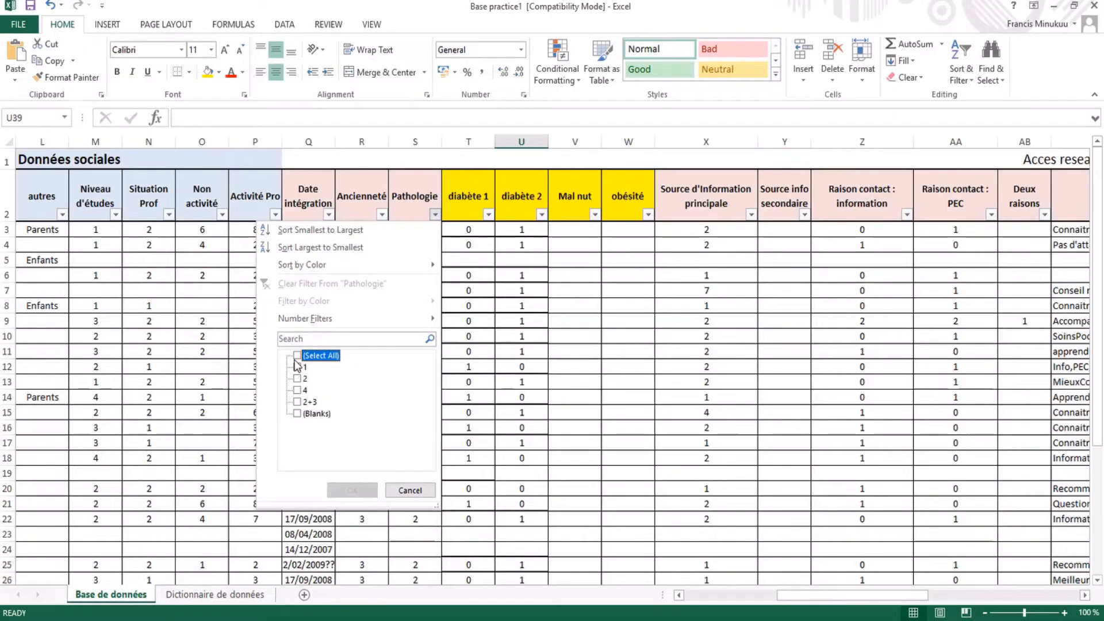
left_click(296, 360)
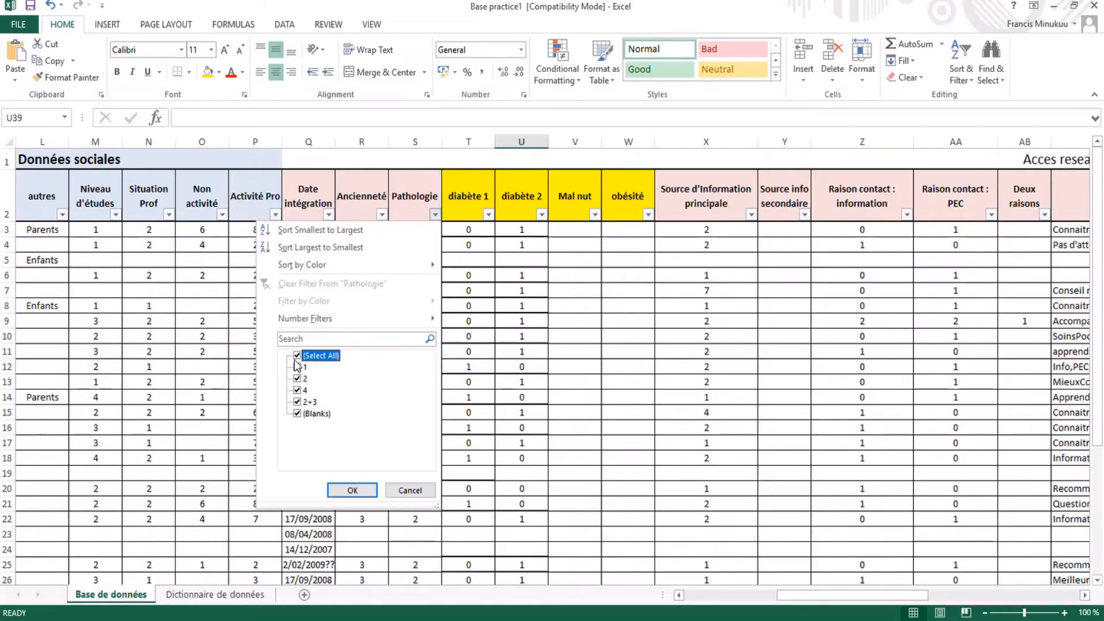
left_click(297, 402)
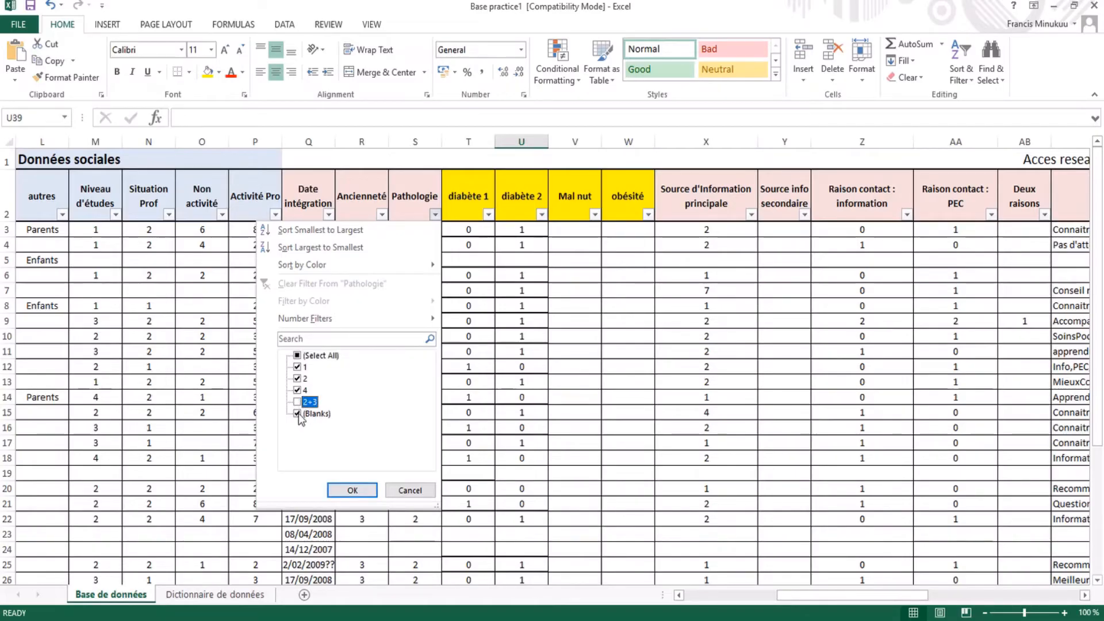
left_click(346, 491)
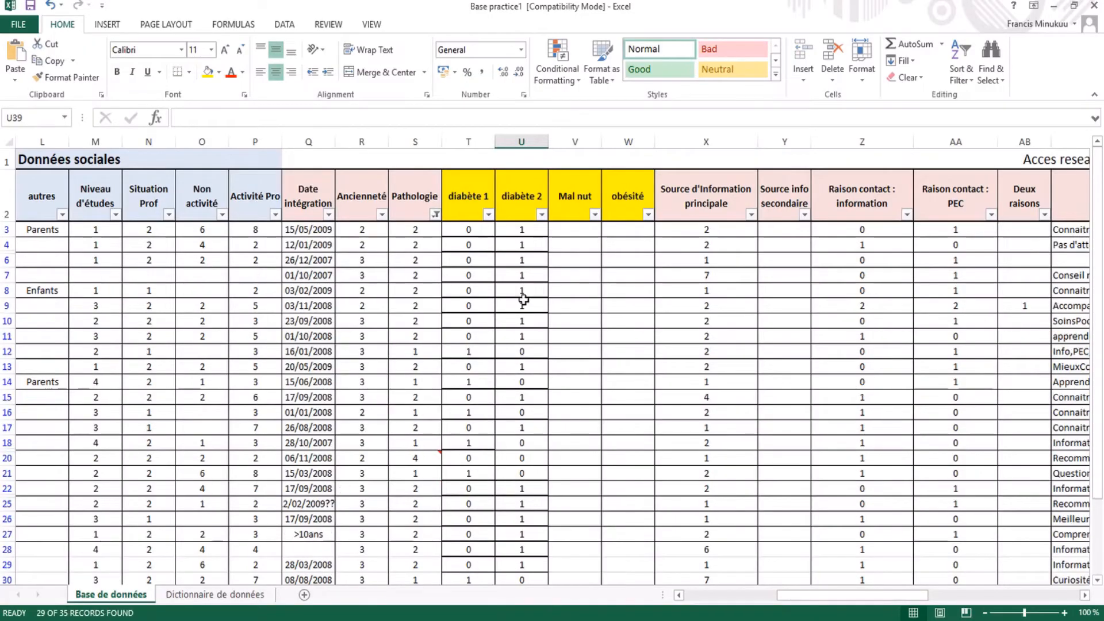
Fill Mal nut with 0 for all filtered rows from V3 down, then clear the Pathologie filter.
left_click(581, 231)
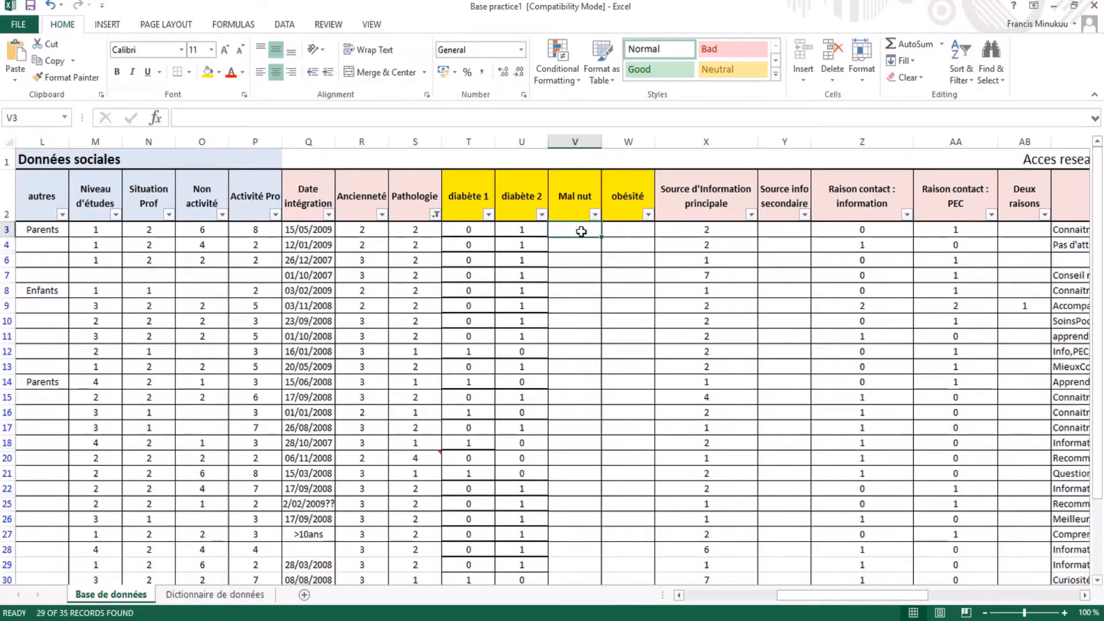
type("0")
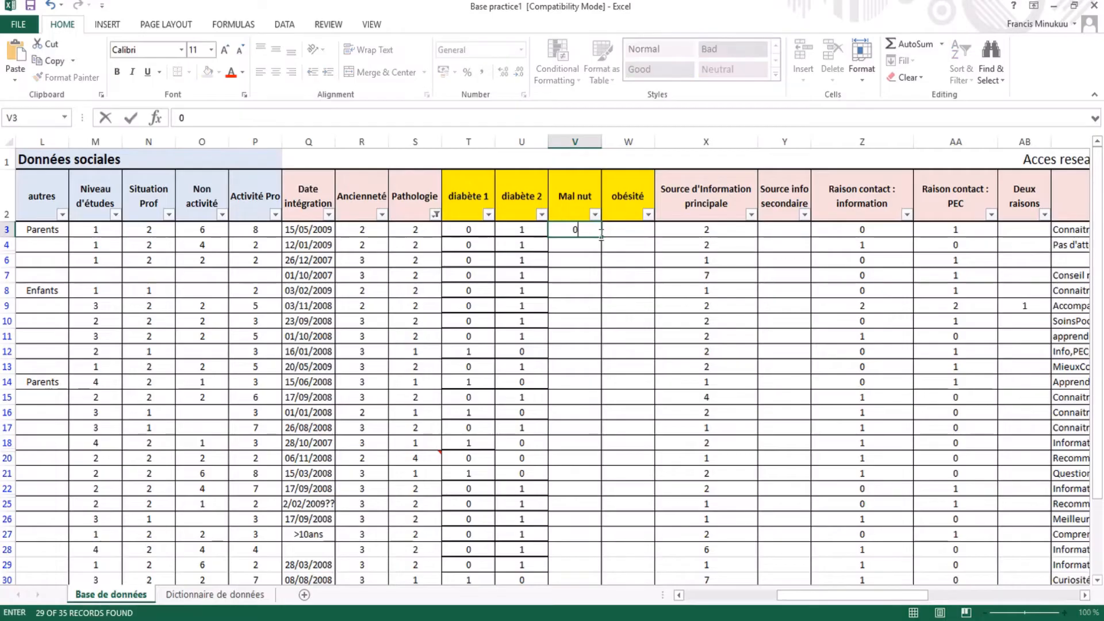
left_click_drag(603, 237, 587, 552)
scroll(616, 387, "up", 2)
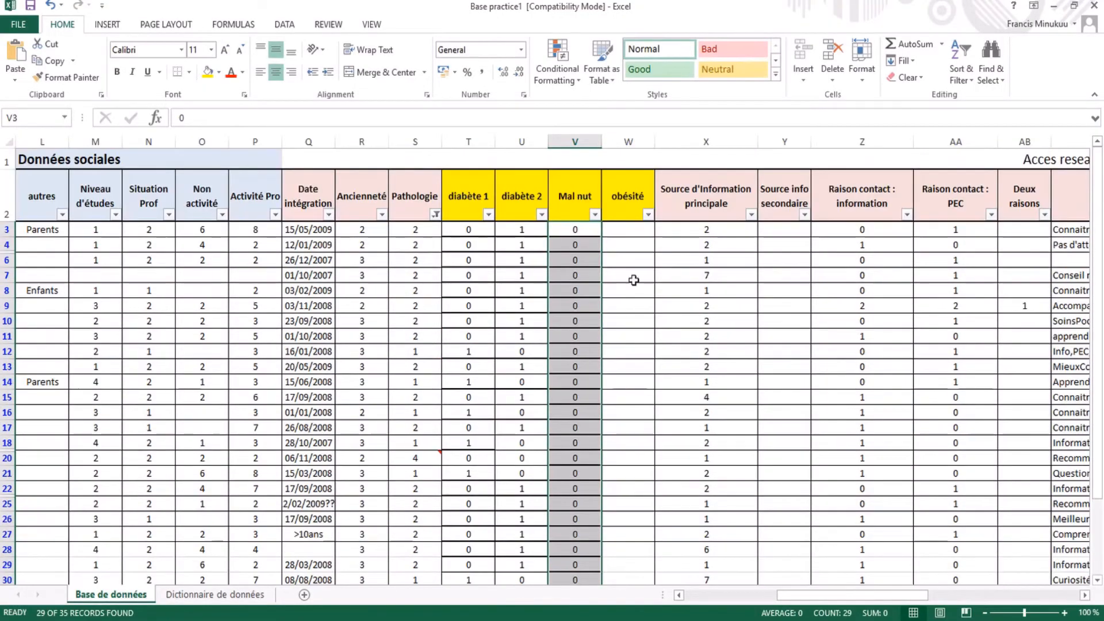
left_click(625, 231)
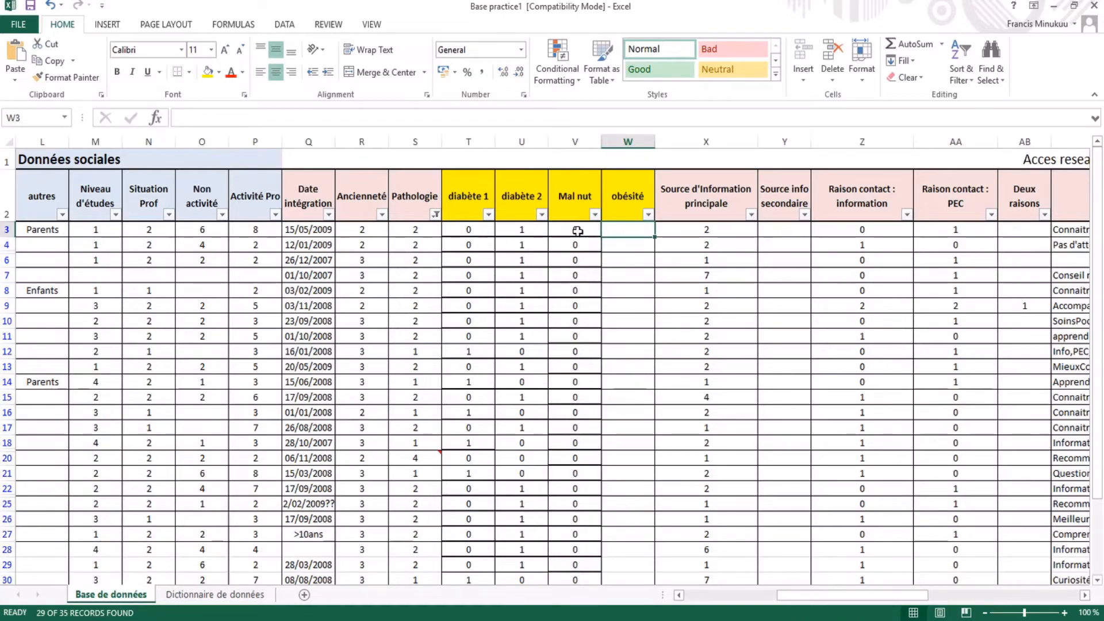
left_click(435, 215)
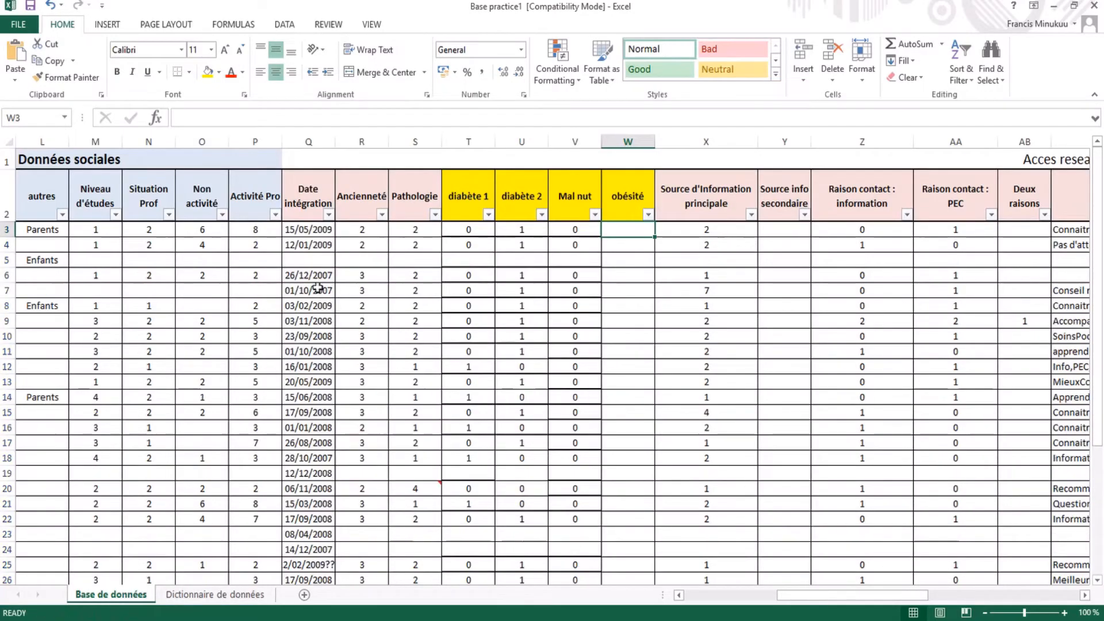
left_click(320, 284)
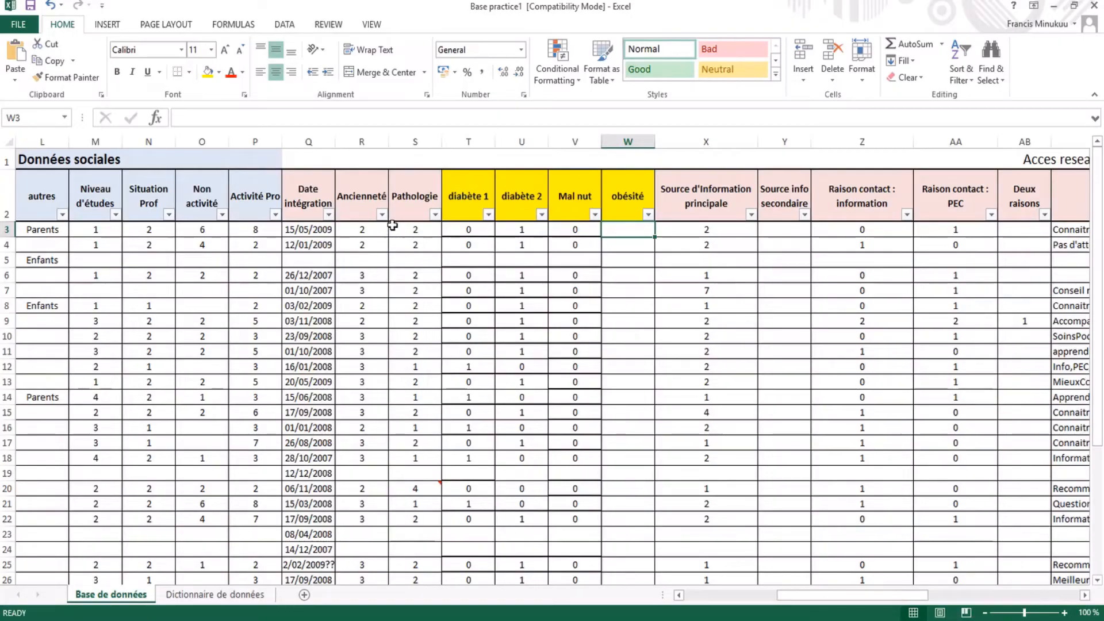
Filter the Pathologie column to show only value 4.
left_click(436, 217)
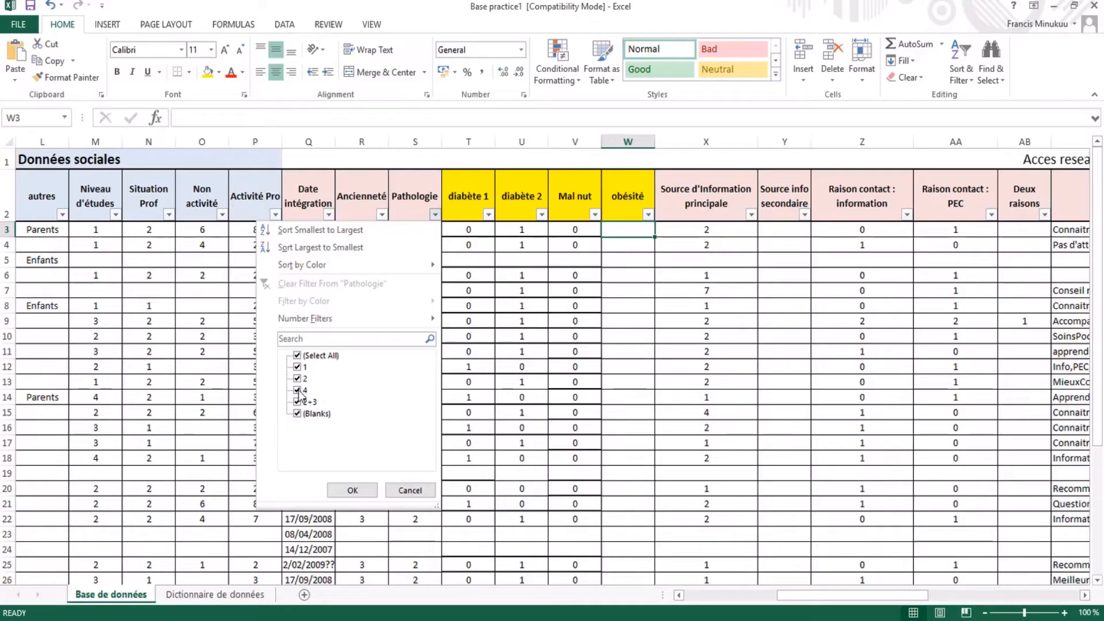
left_click(298, 355)
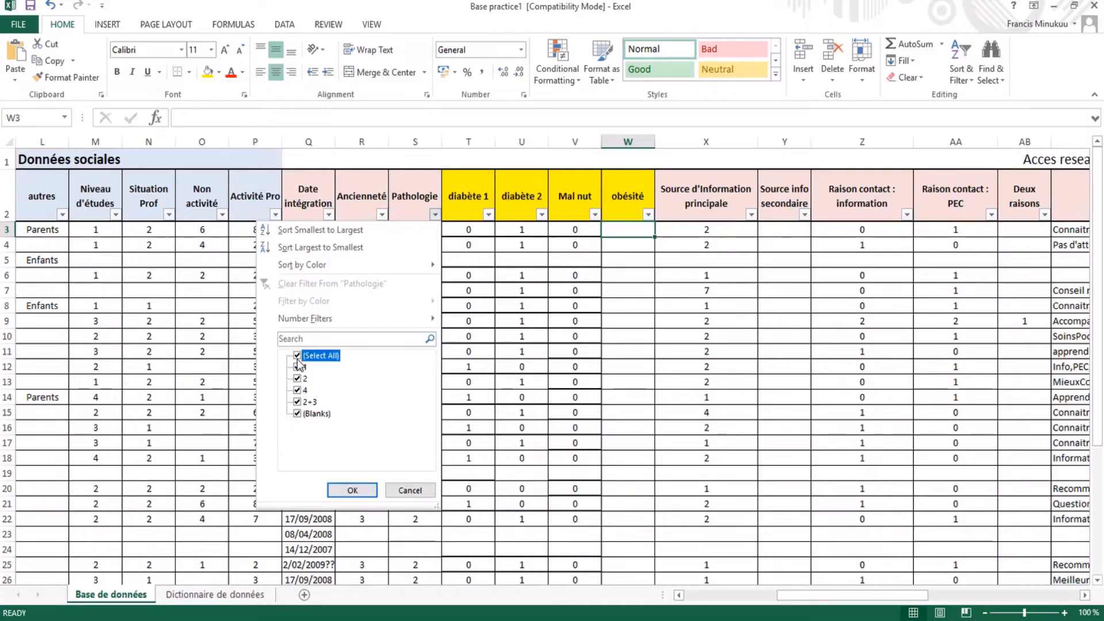
left_click(297, 390)
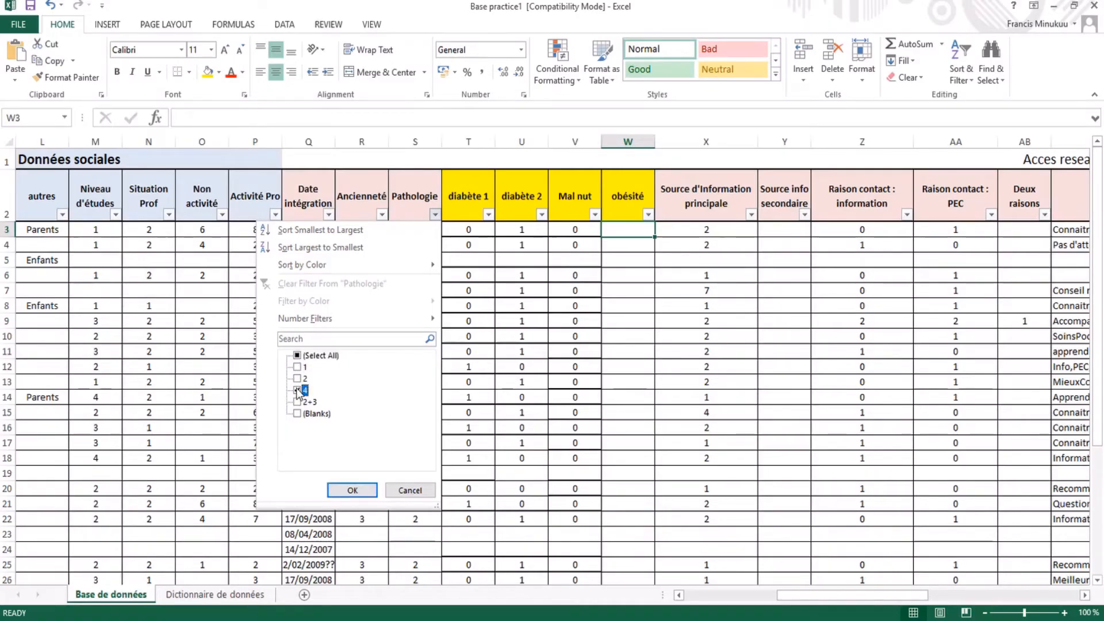
left_click(352, 491)
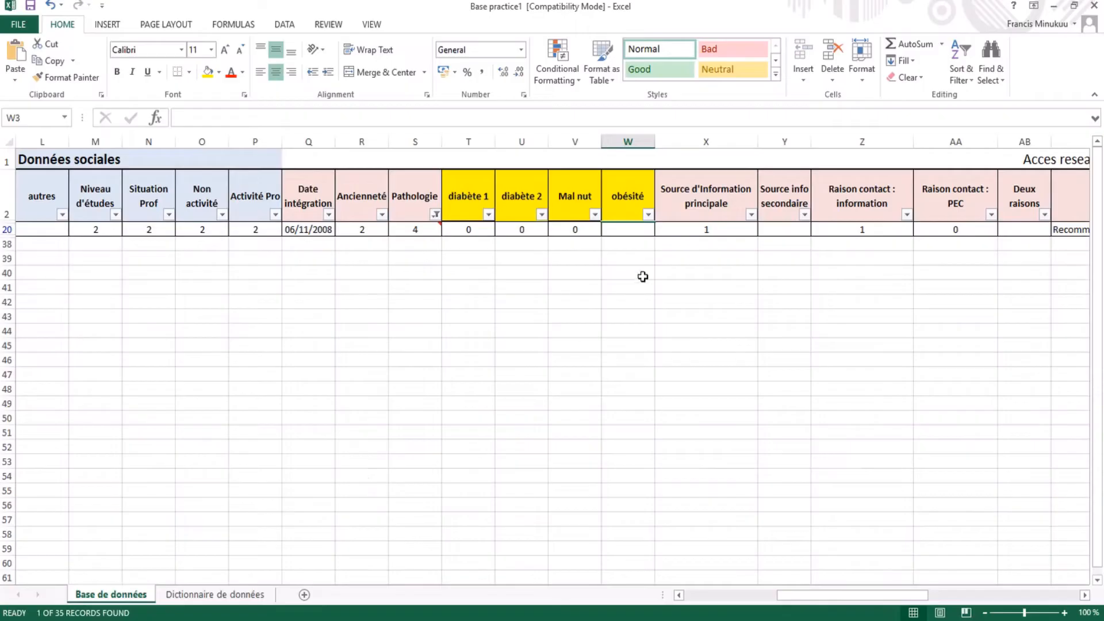
Enter 1 in the obésité column for the filtered row, cell W20, then clear the Pathologie filter.
left_click(626, 230)
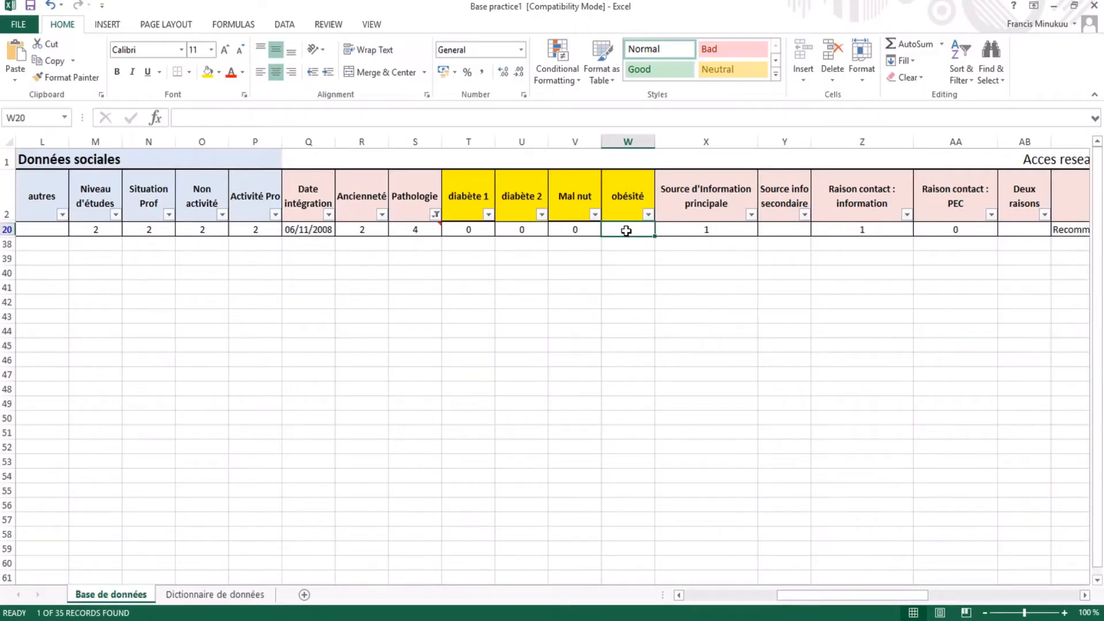
type("1")
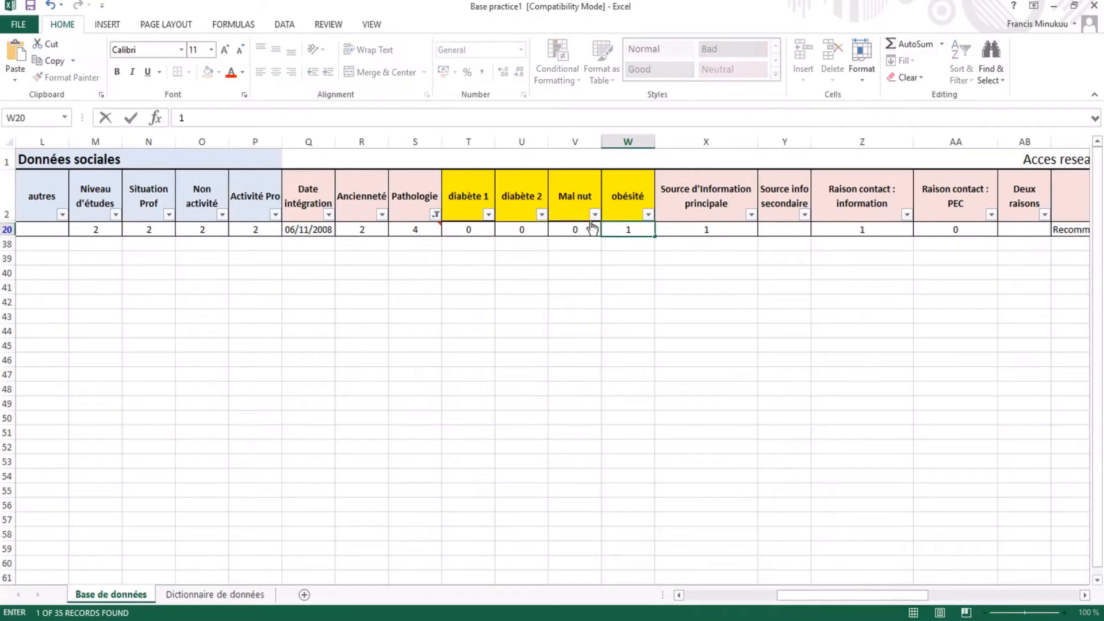
left_click(435, 229)
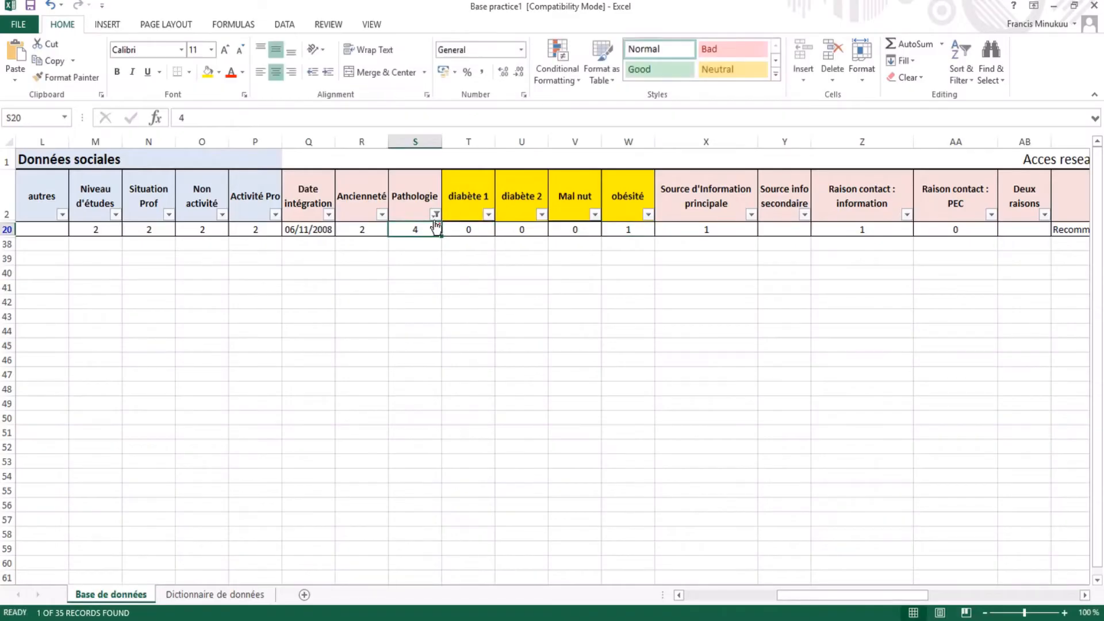
left_click(436, 214)
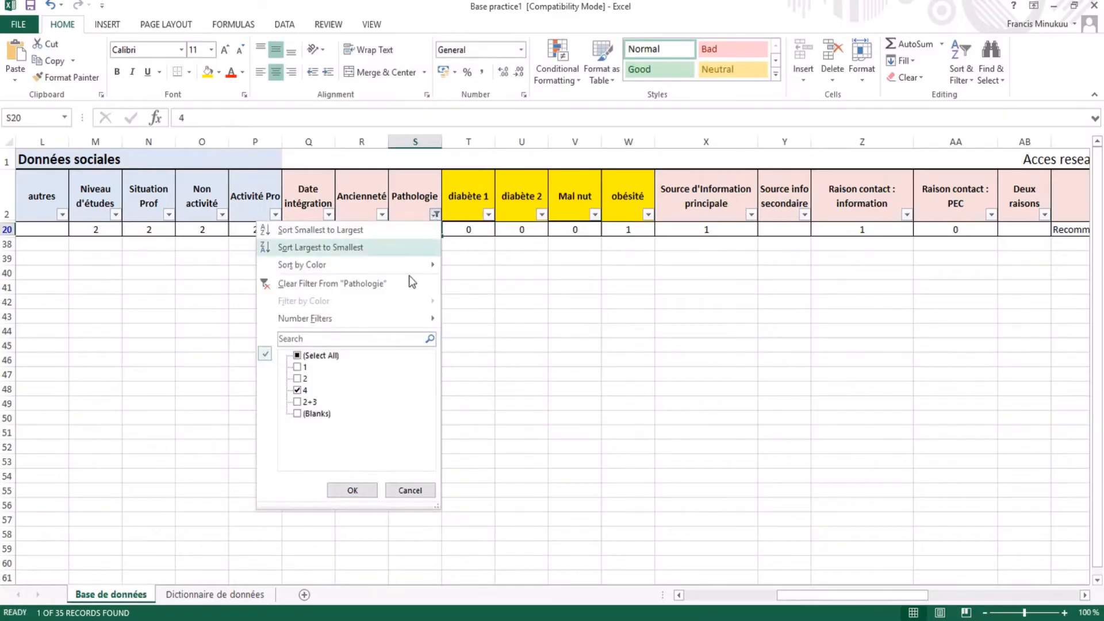
left_click(332, 284)
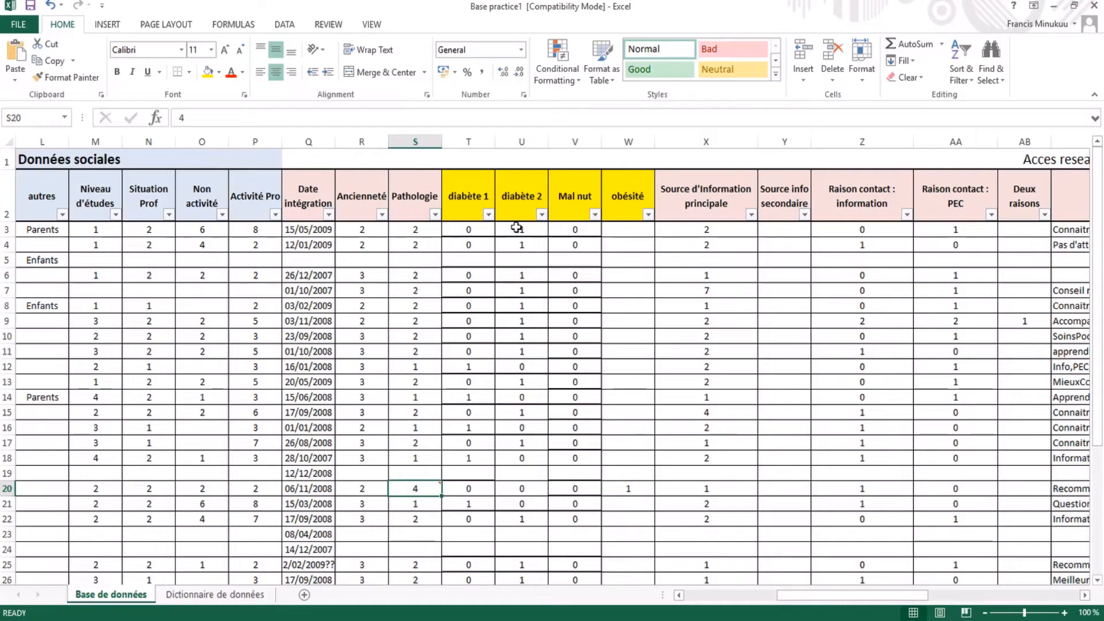
Filter the Pathologie column to values 1, 2 and 2+3, excluding 4 and blanks.
left_click(435, 215)
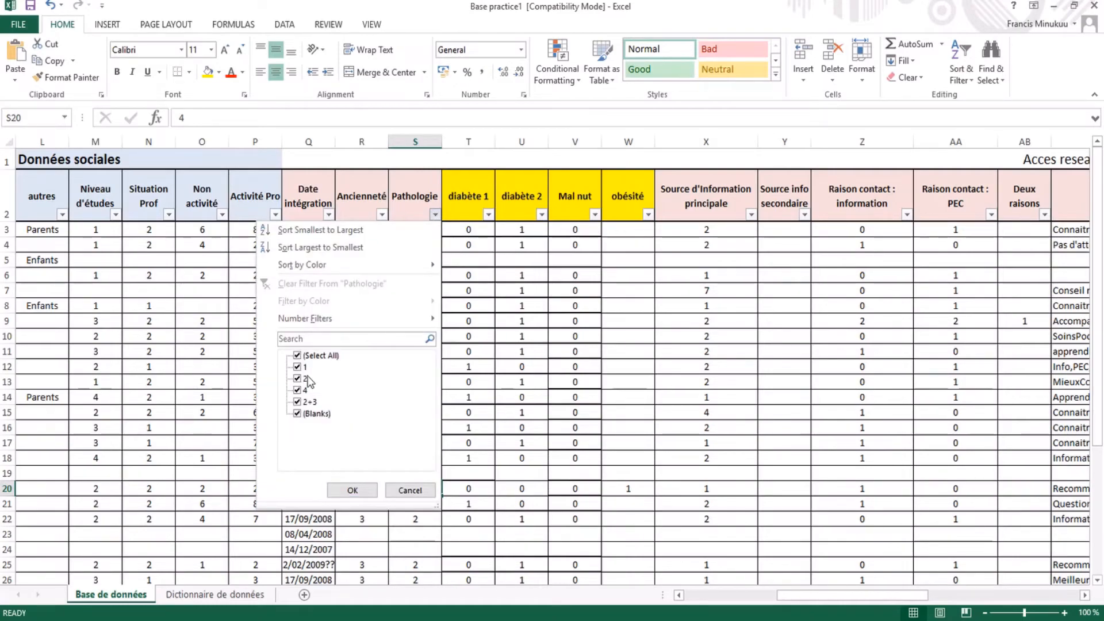
left_click(297, 356)
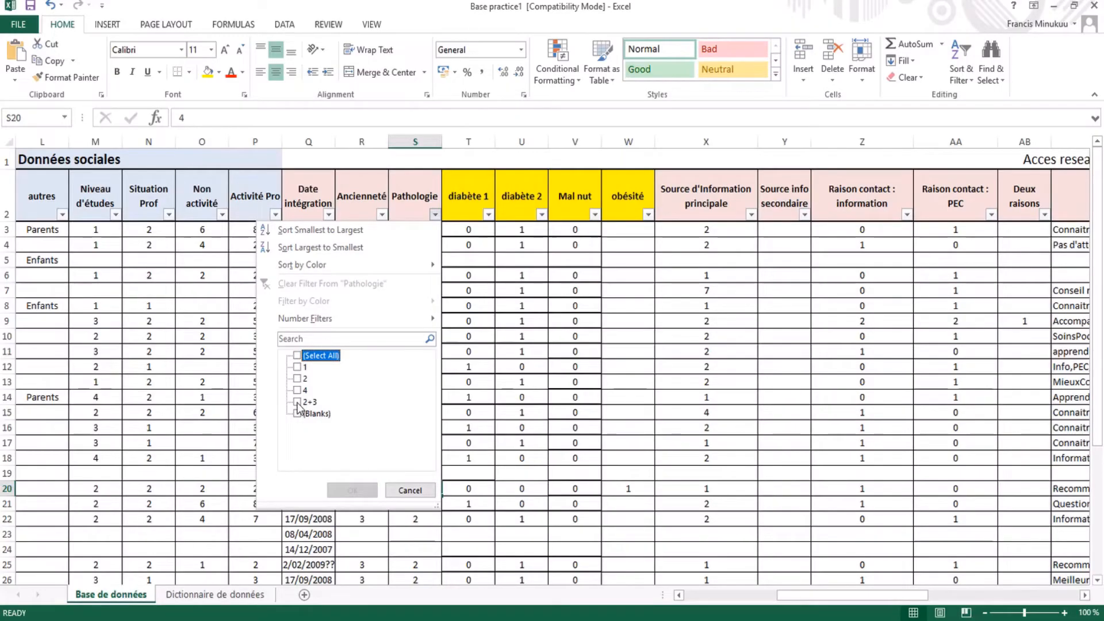
left_click(297, 355)
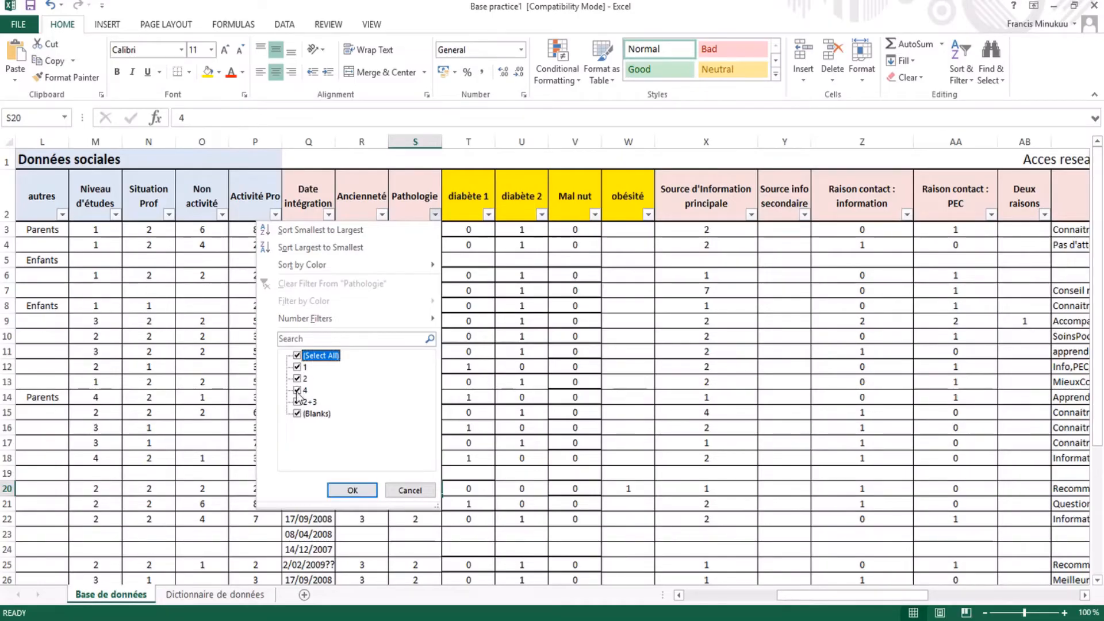
left_click(297, 391)
left_click(297, 413)
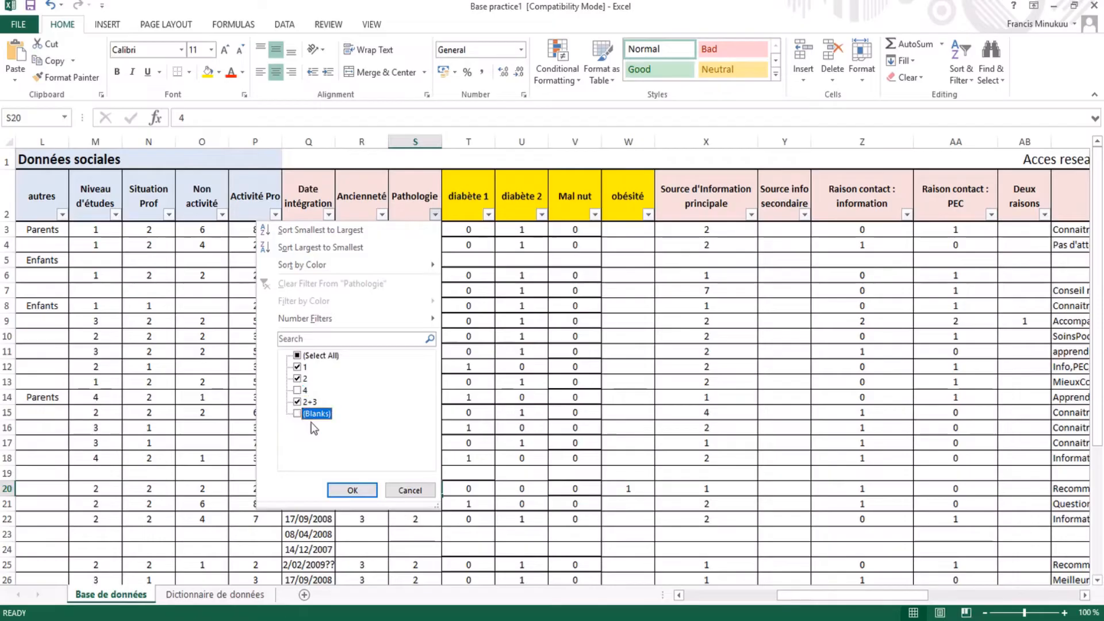
left_click(353, 490)
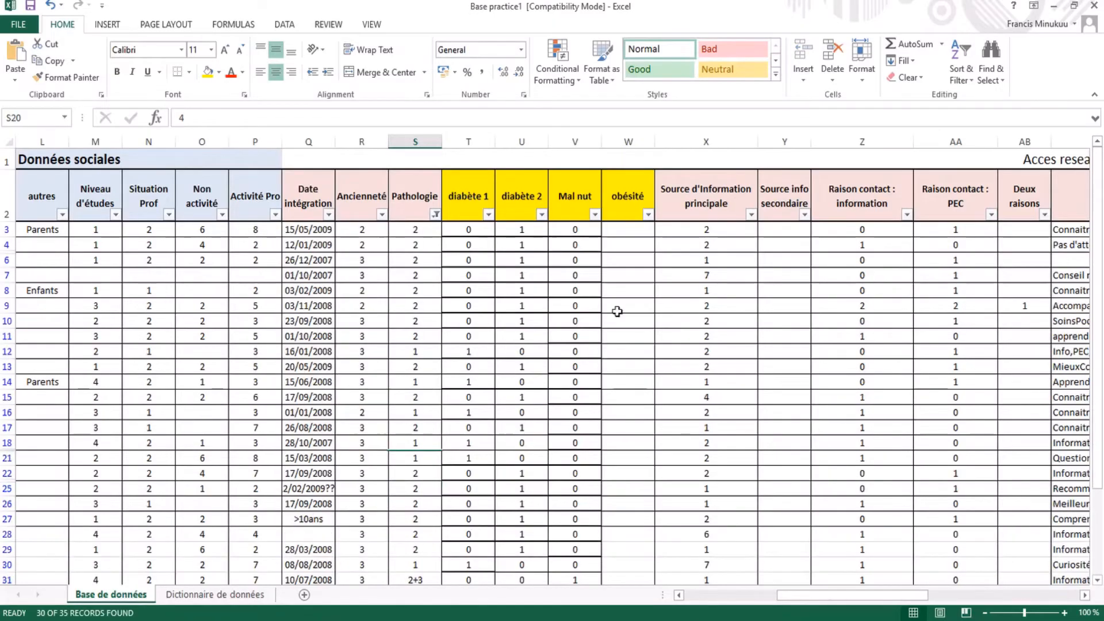
Fill obésité with 0 for all filtered rows from W3 down, then clear the Pathologie filter.
left_click(633, 232)
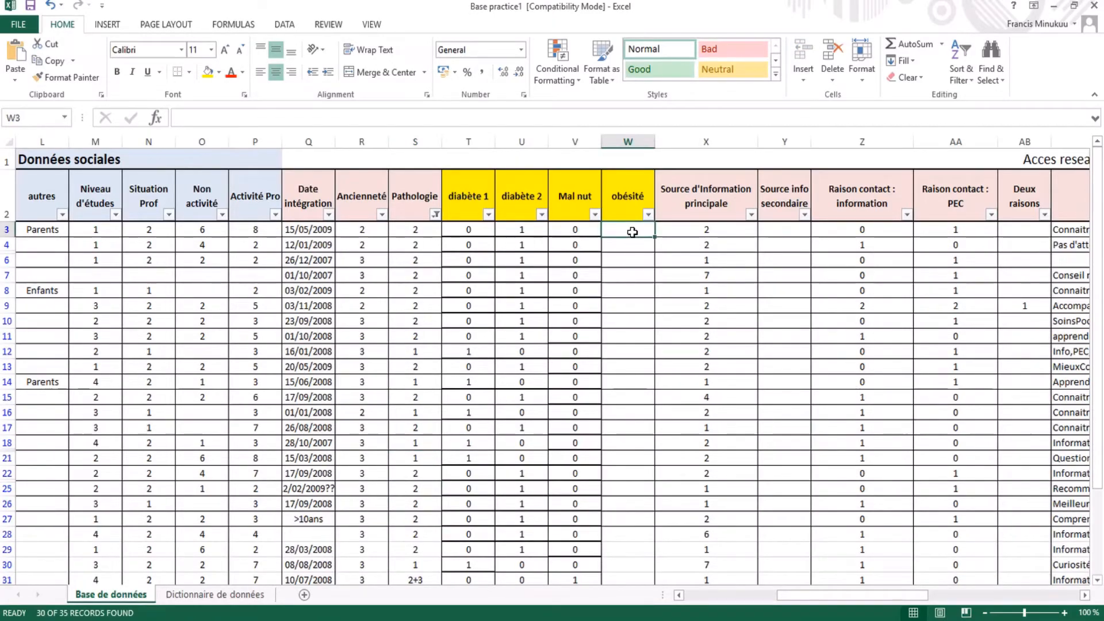
type("0")
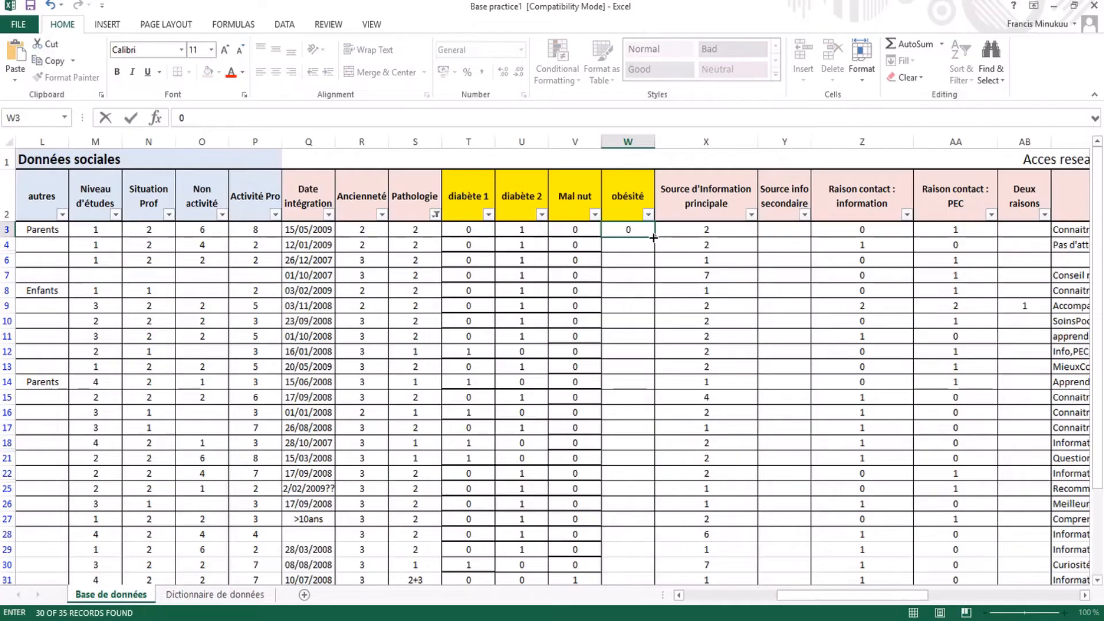
left_click_drag(654, 236, 657, 557)
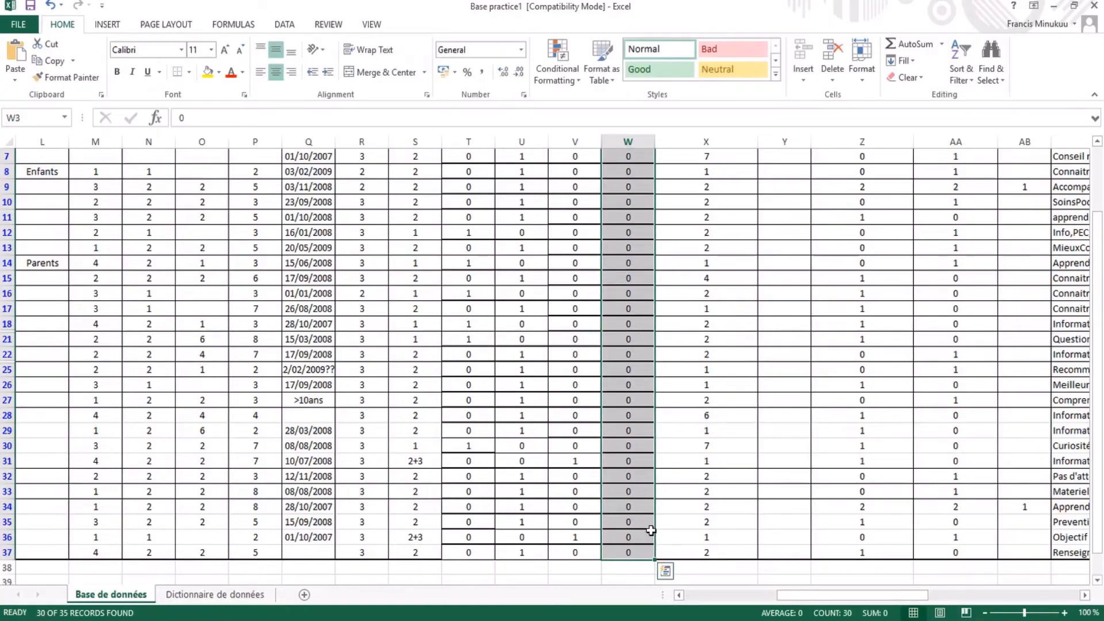
scroll(636, 419, "up", 2)
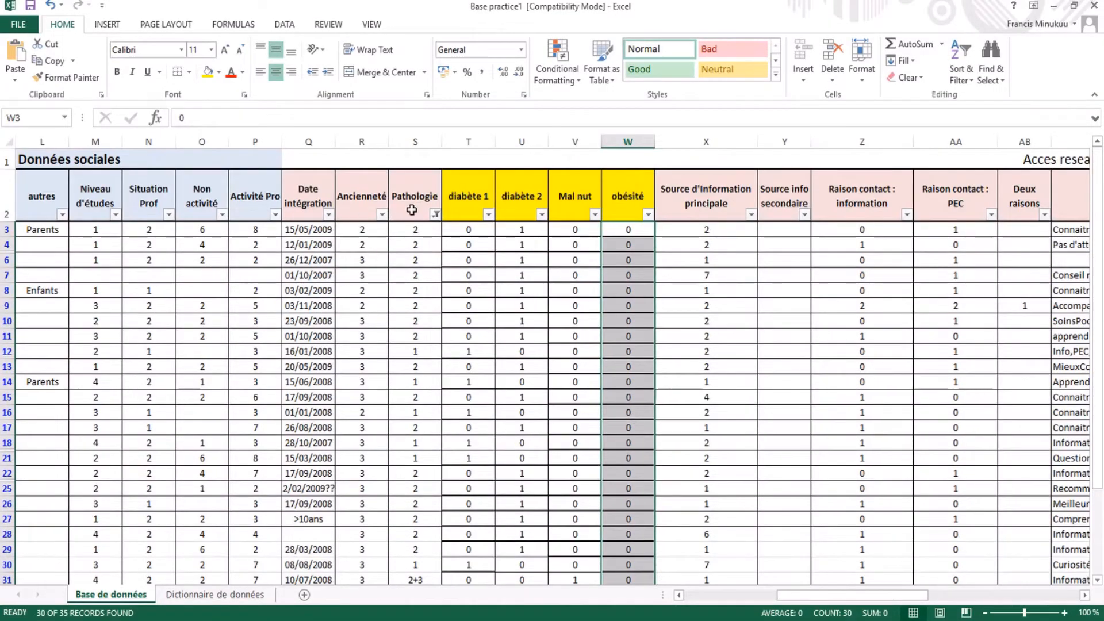
left_click(435, 214)
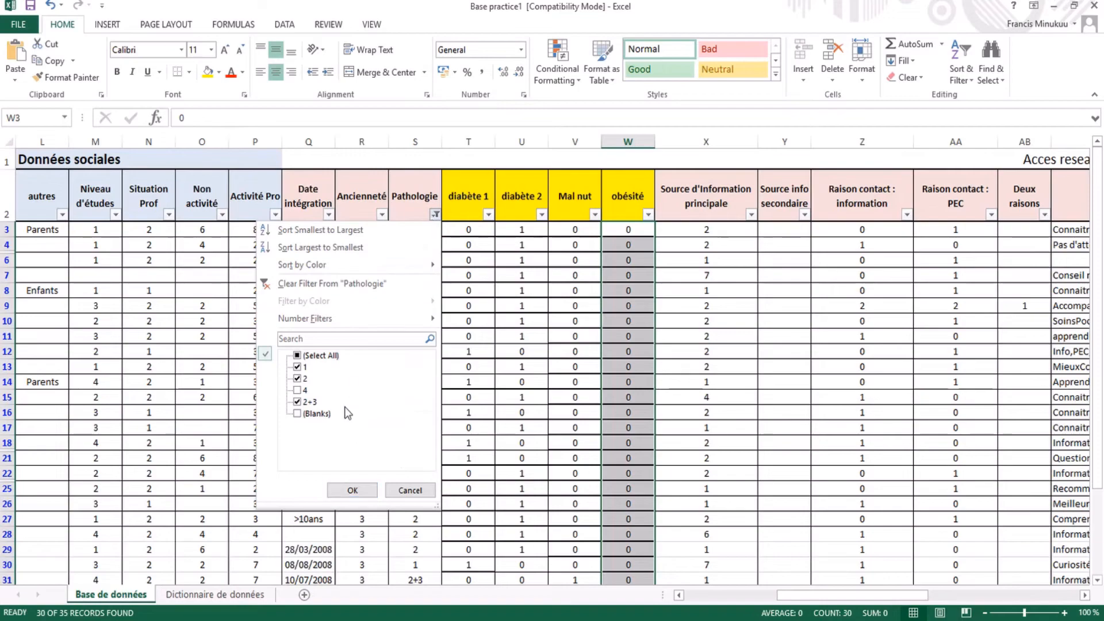
left_click(325, 283)
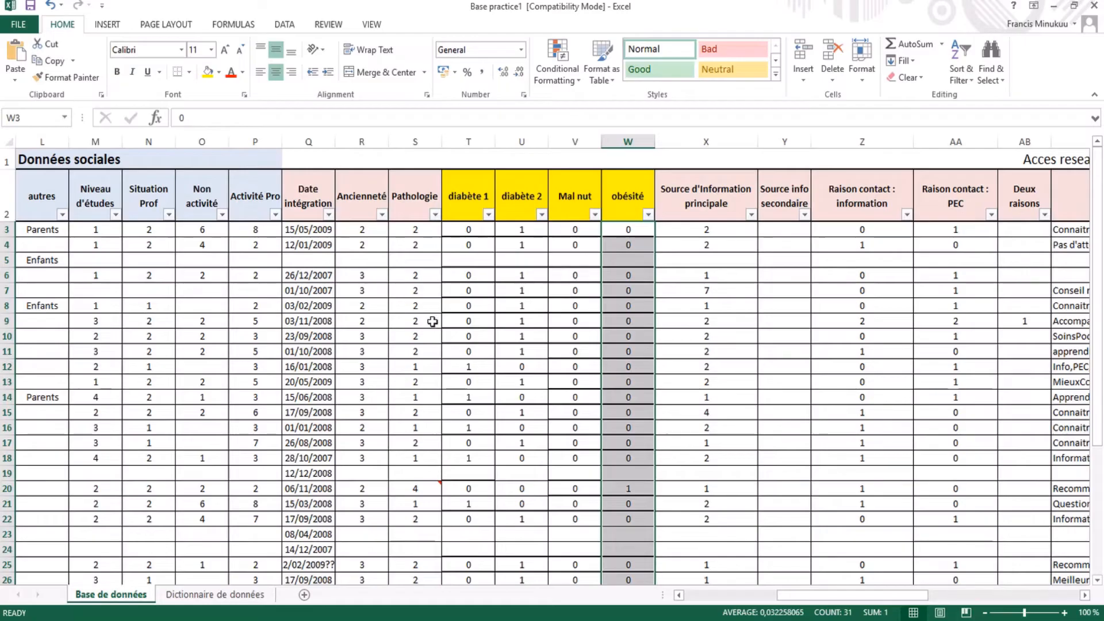
Switch to the Plan du tutoriel document in Word and review item vi on the four variables derived from pathologie.
mouse_move(592, 620)
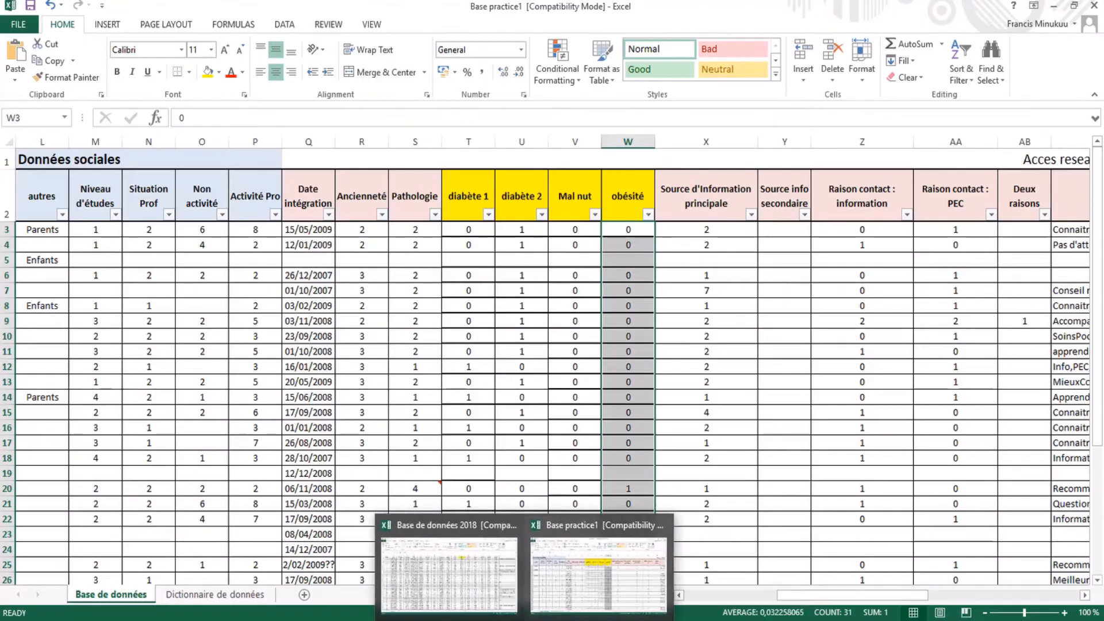
mouse_move(490, 619)
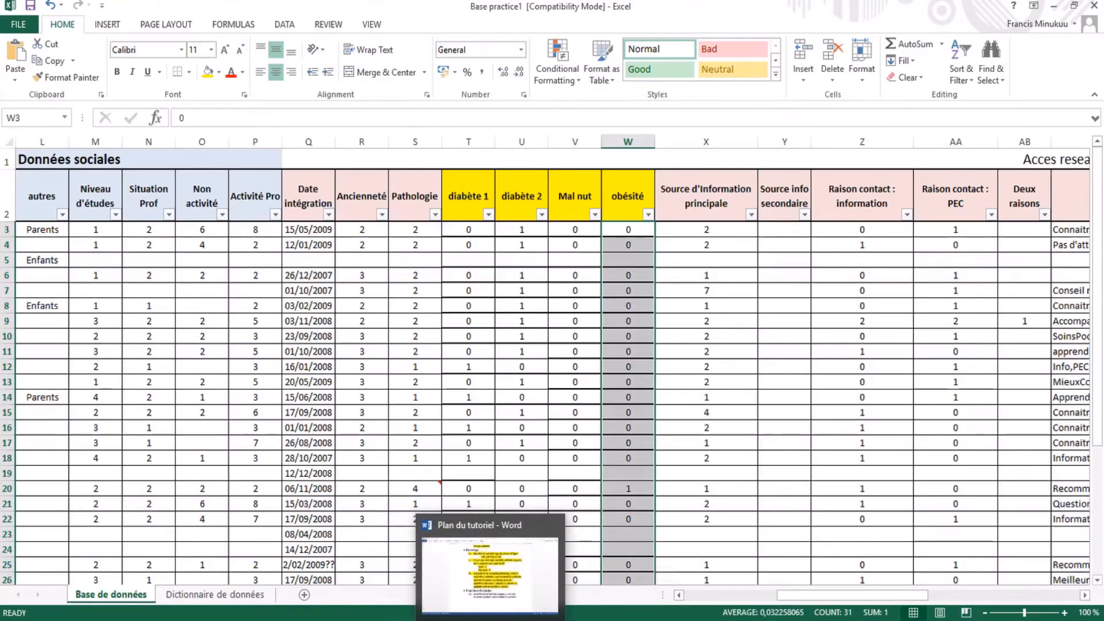
left_click(497, 594)
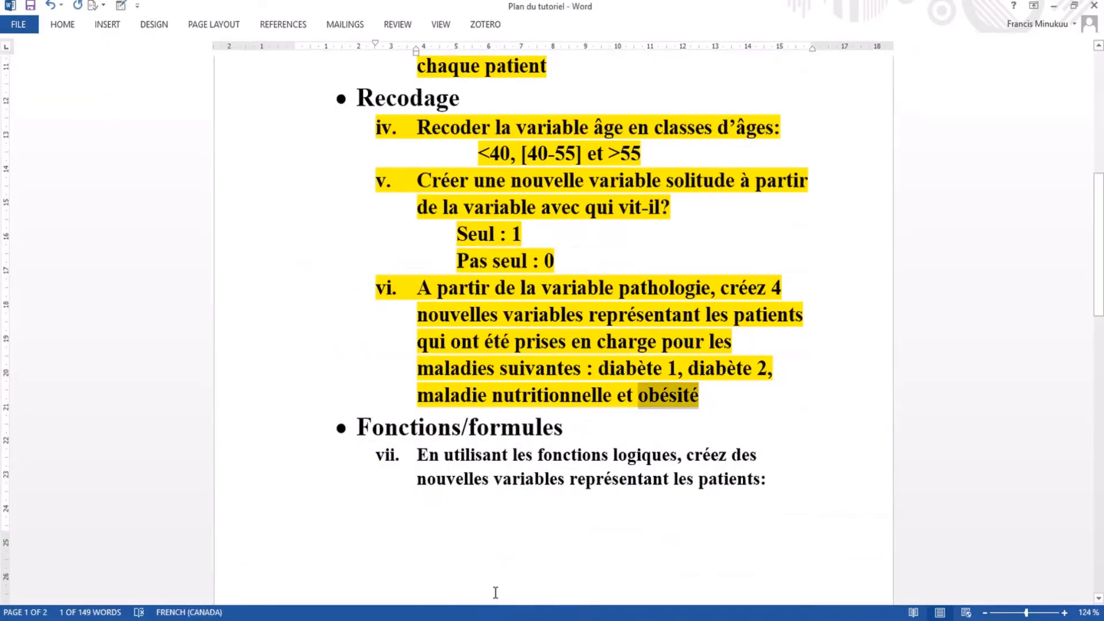
left_click(702, 414)
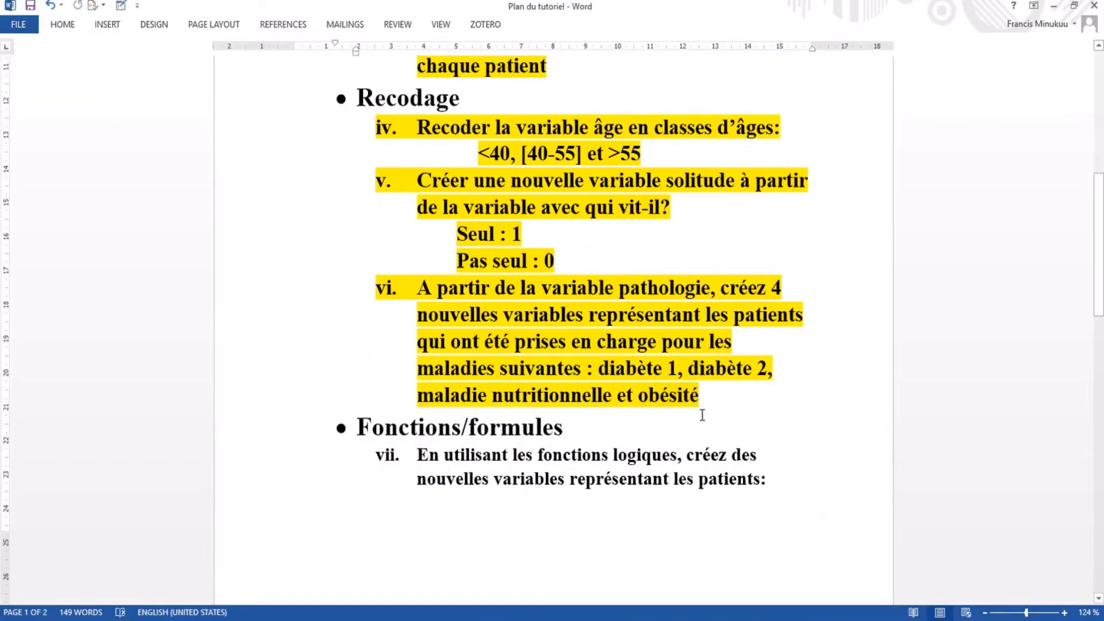
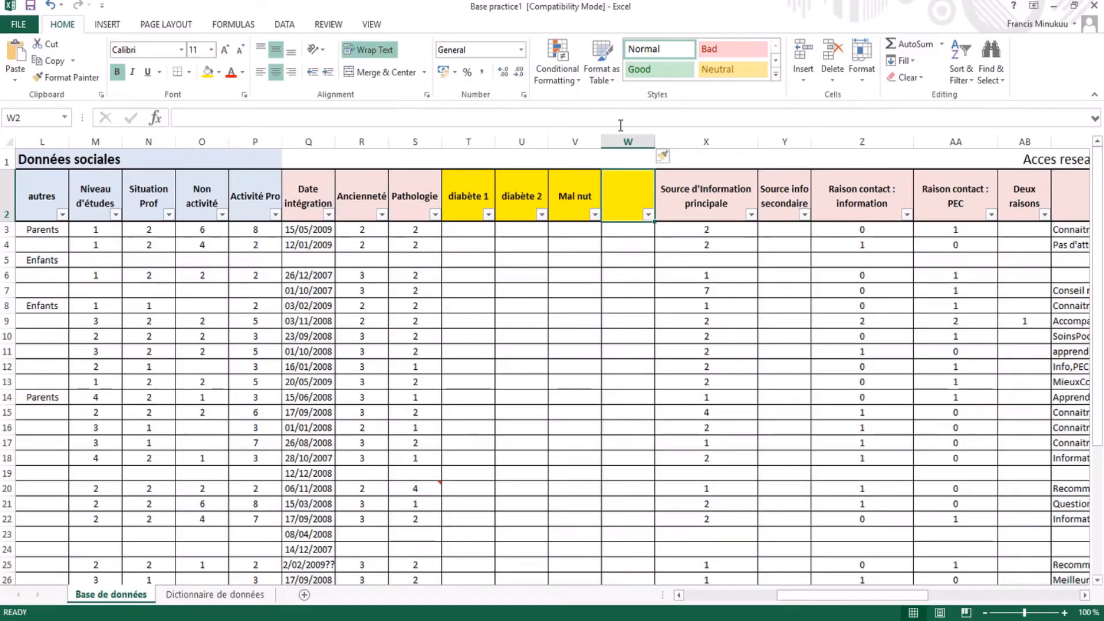
Paste the copied header obésité into cell W2 of the Base de données sheet.
right_click(628, 193)
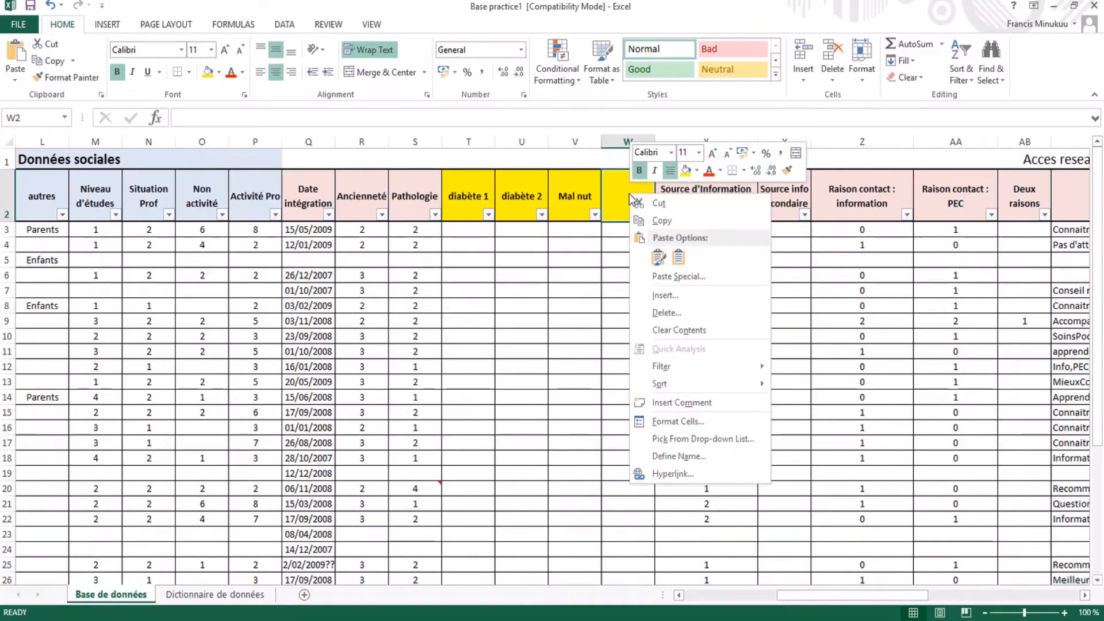
left_click(667, 258)
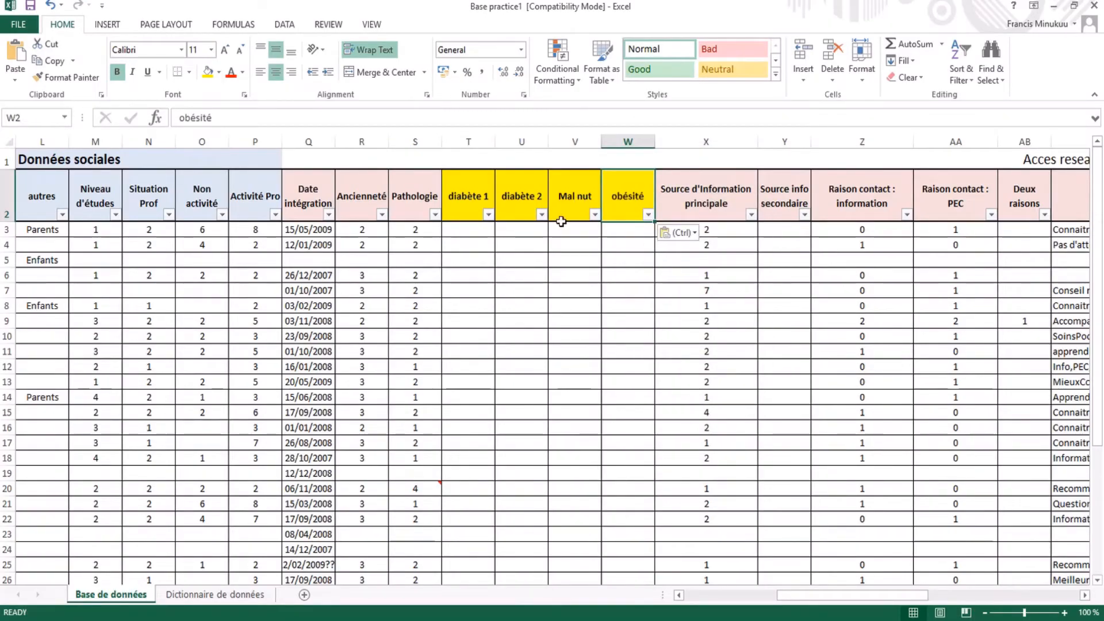
left_click(466, 234)
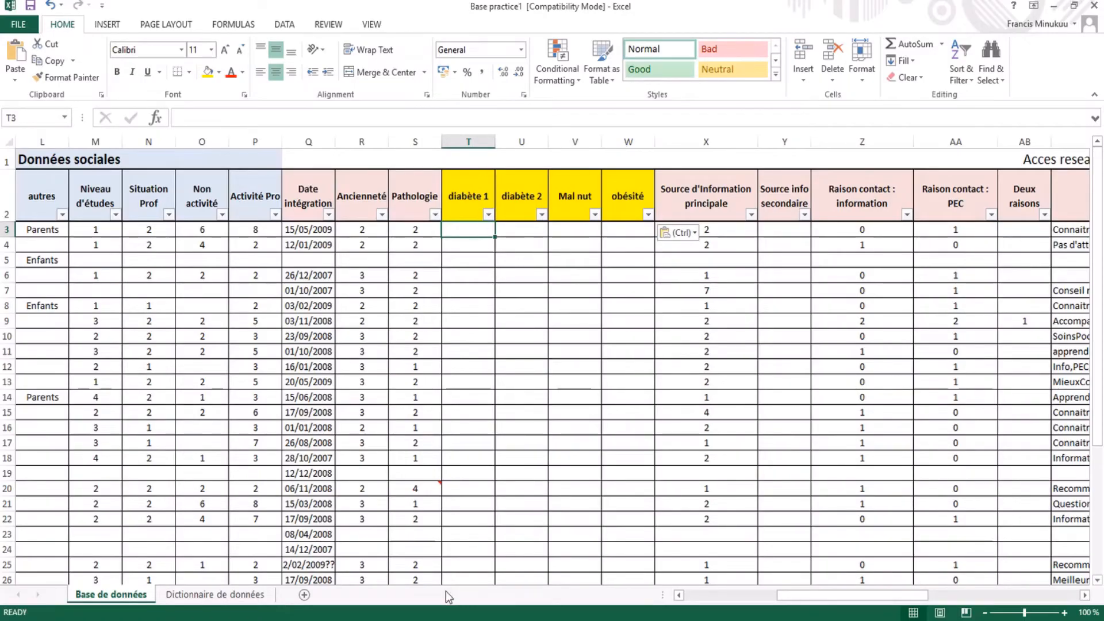
Check the Pathologie codes in the Dictionnaire de données sheet, then return to the Base de données sheet.
left_click(258, 595)
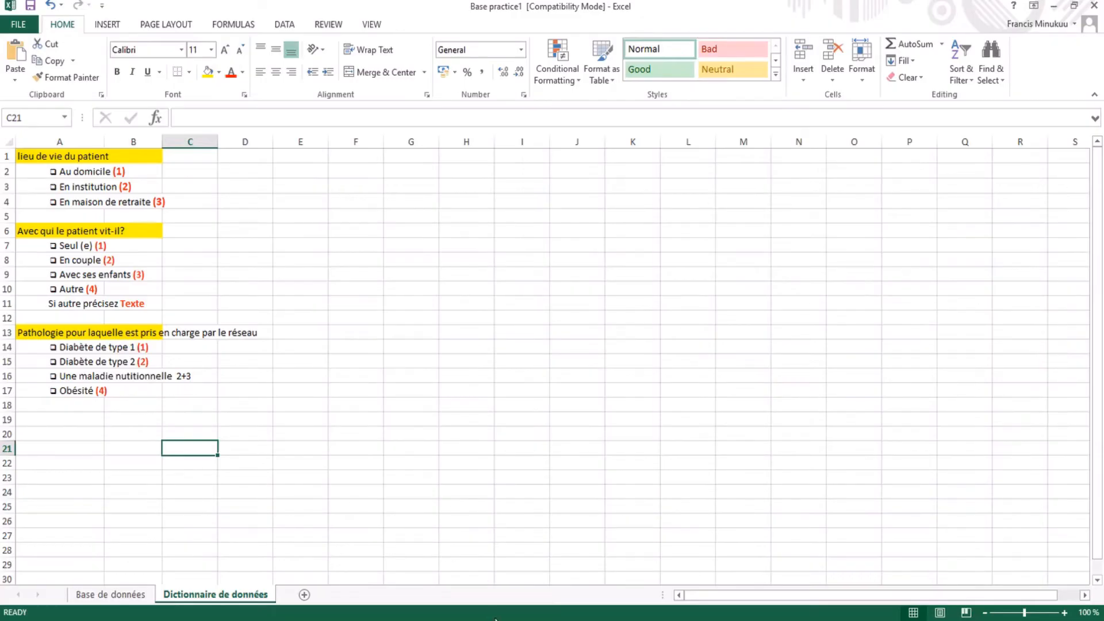
left_click(521, 619)
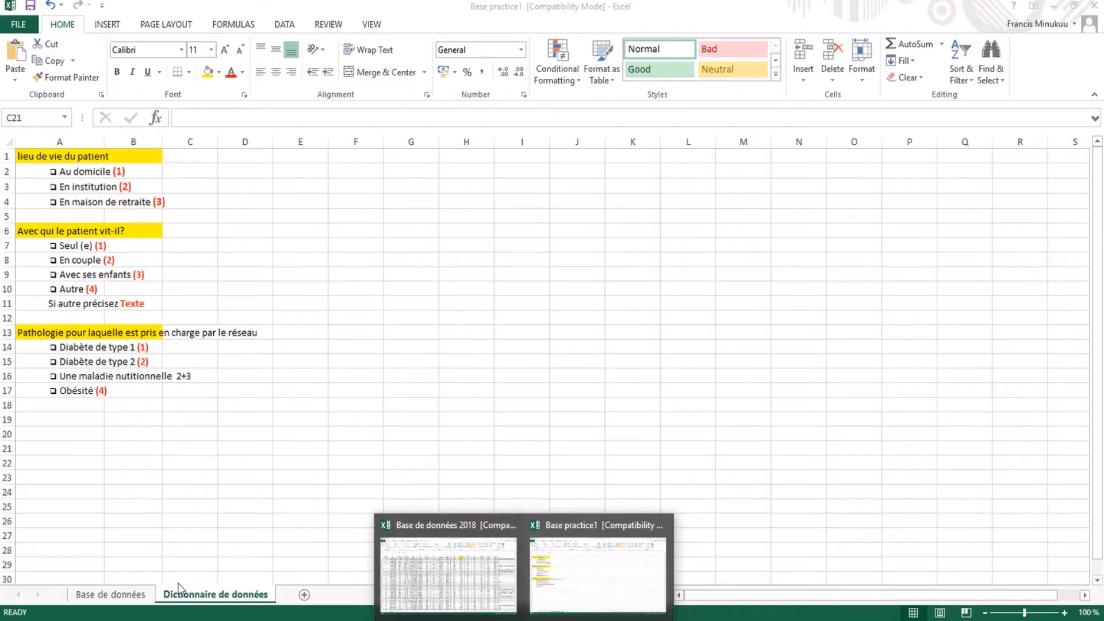
left_click(103, 594)
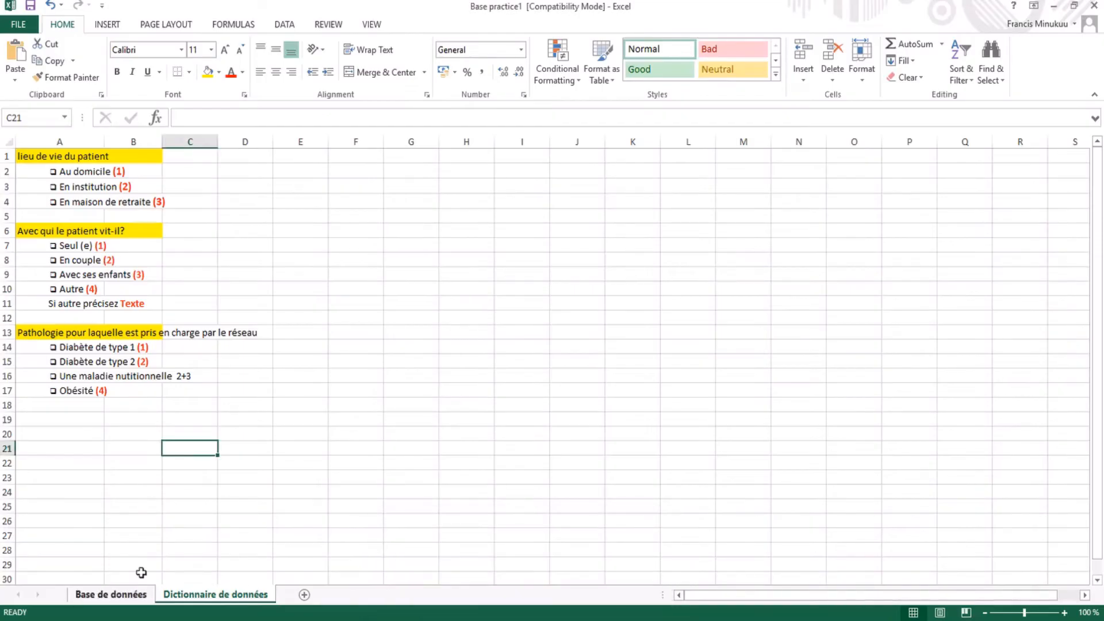
left_click(109, 594)
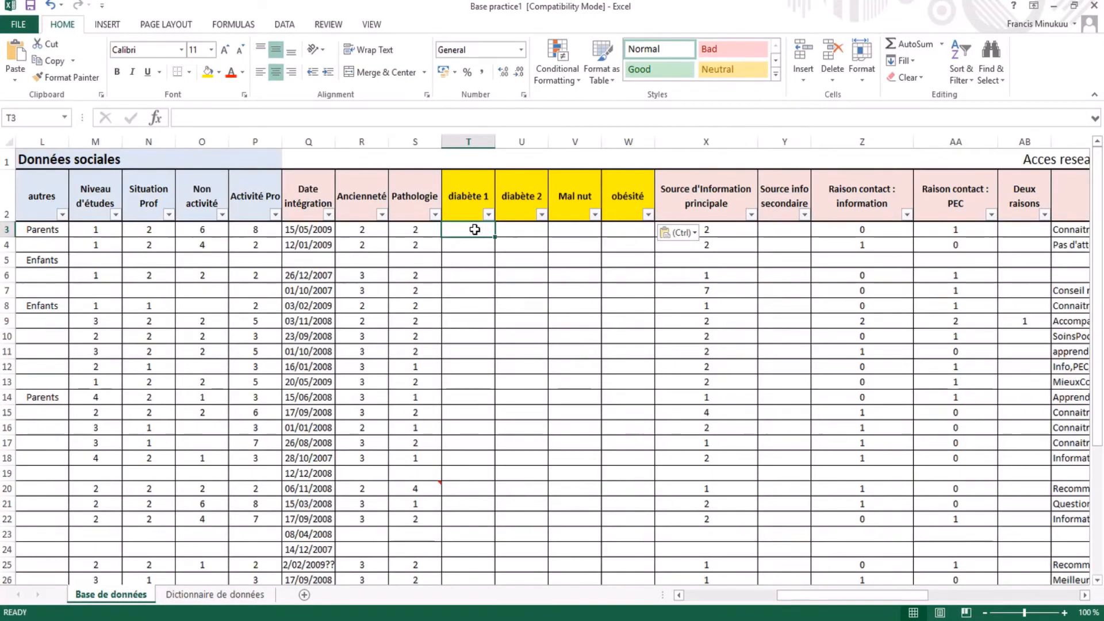
Filter the Pathologie column to show only value 1.
left_click(435, 215)
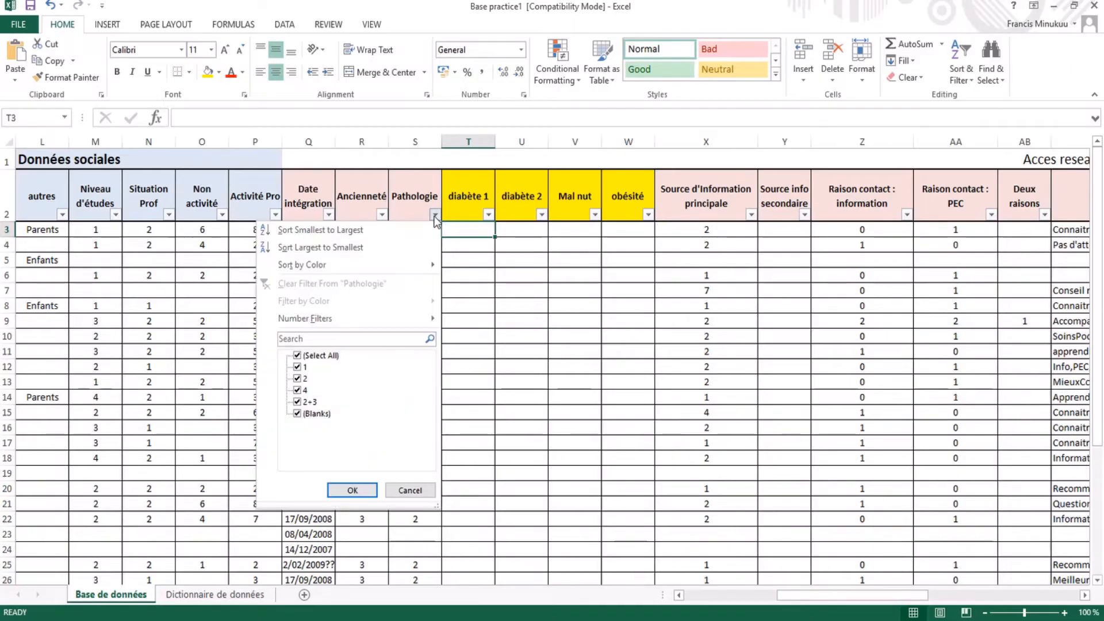
left_click(297, 356)
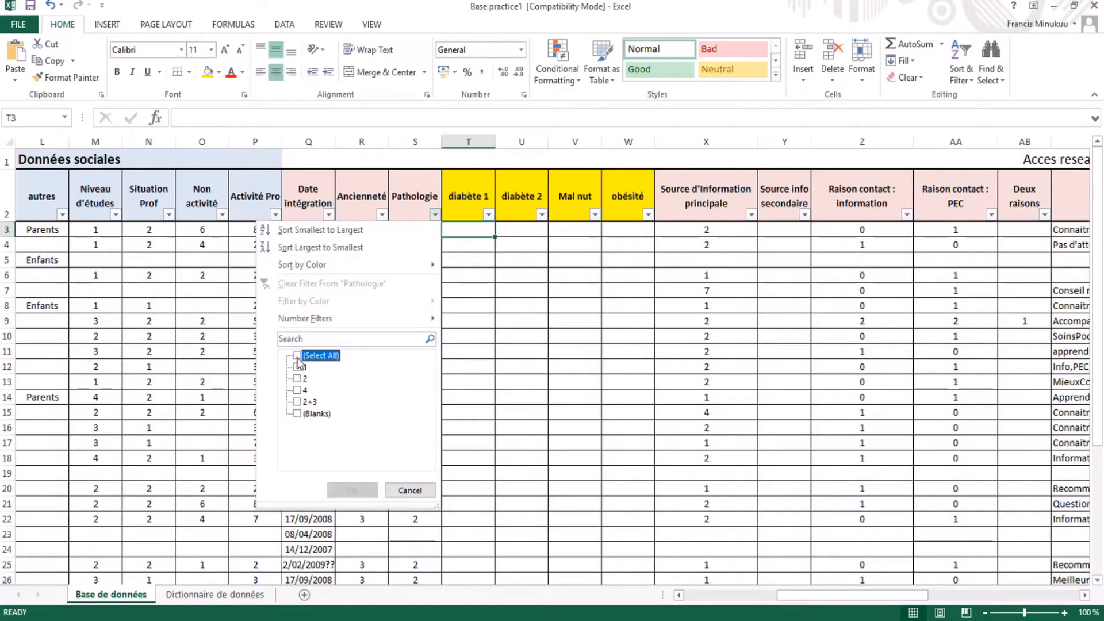
left_click(298, 367)
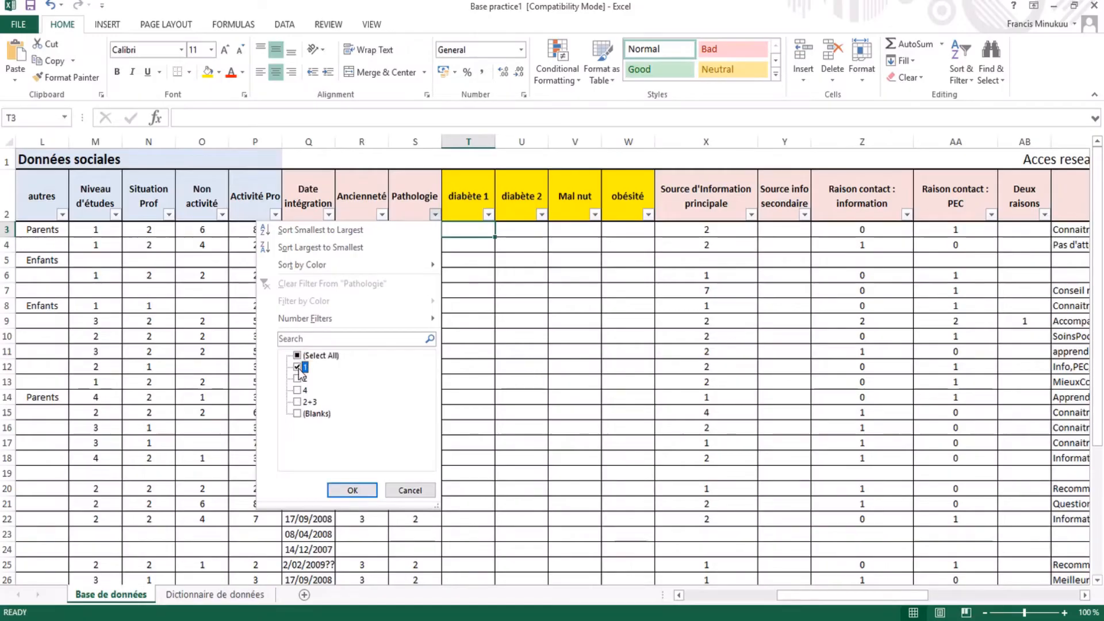
left_click(360, 492)
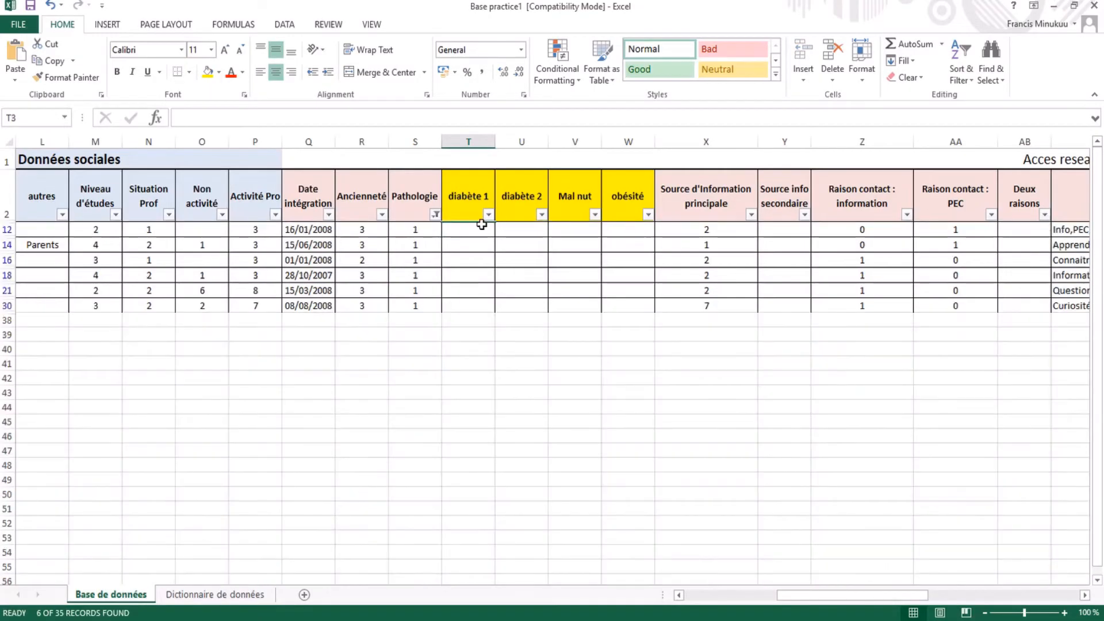
Fill diabète 1 with 1 for all filtered rows from T12 down, then clear the Pathologie filter.
left_click(476, 231)
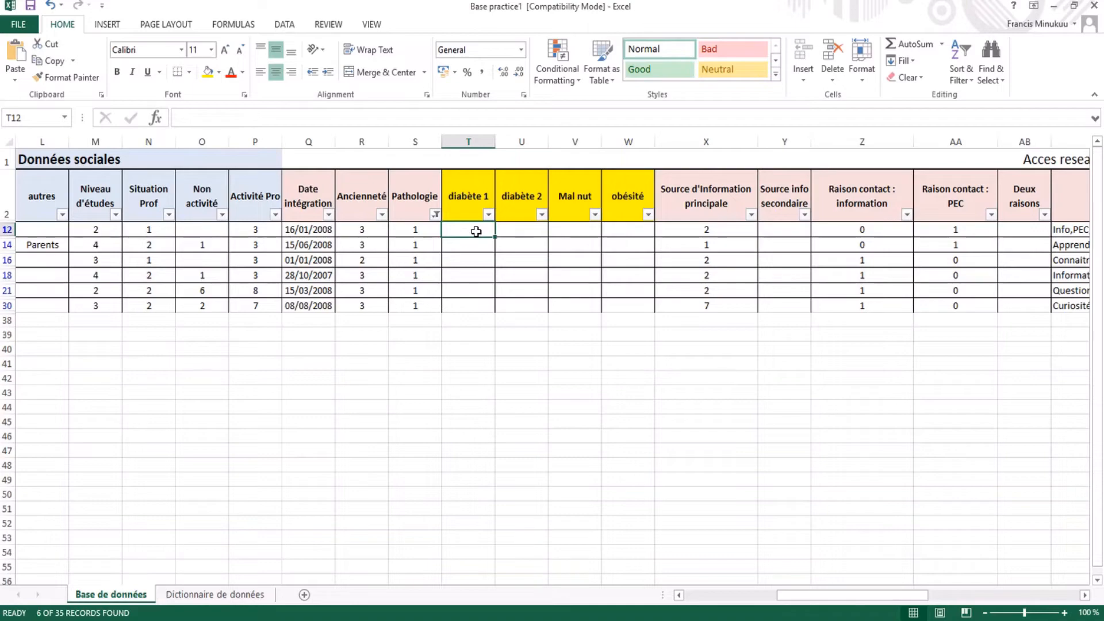
type("1")
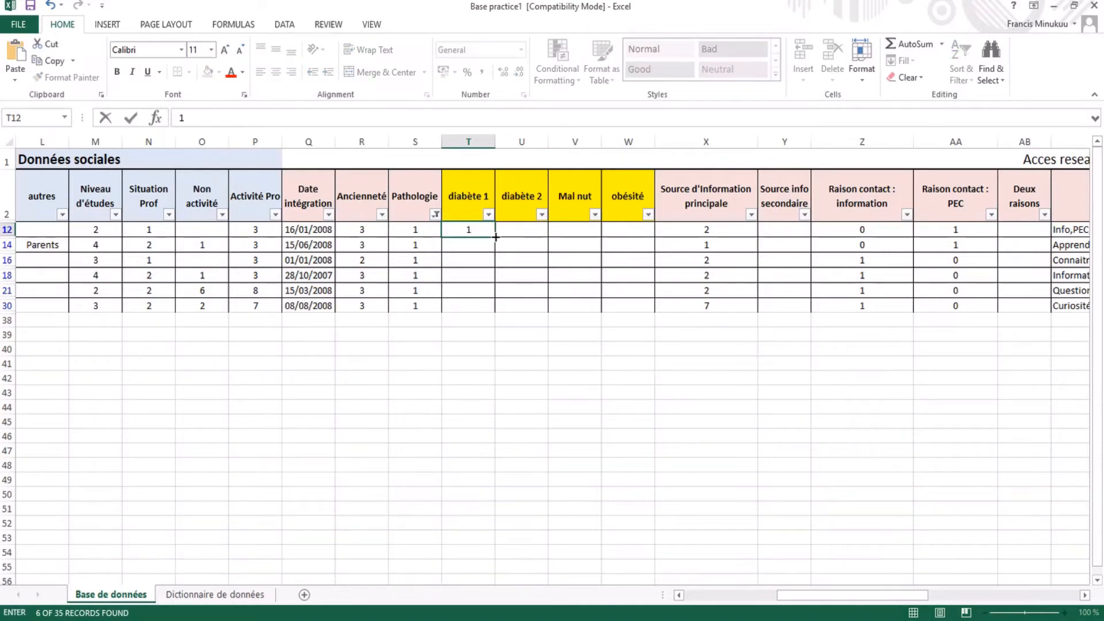
left_click_drag(495, 236, 493, 307)
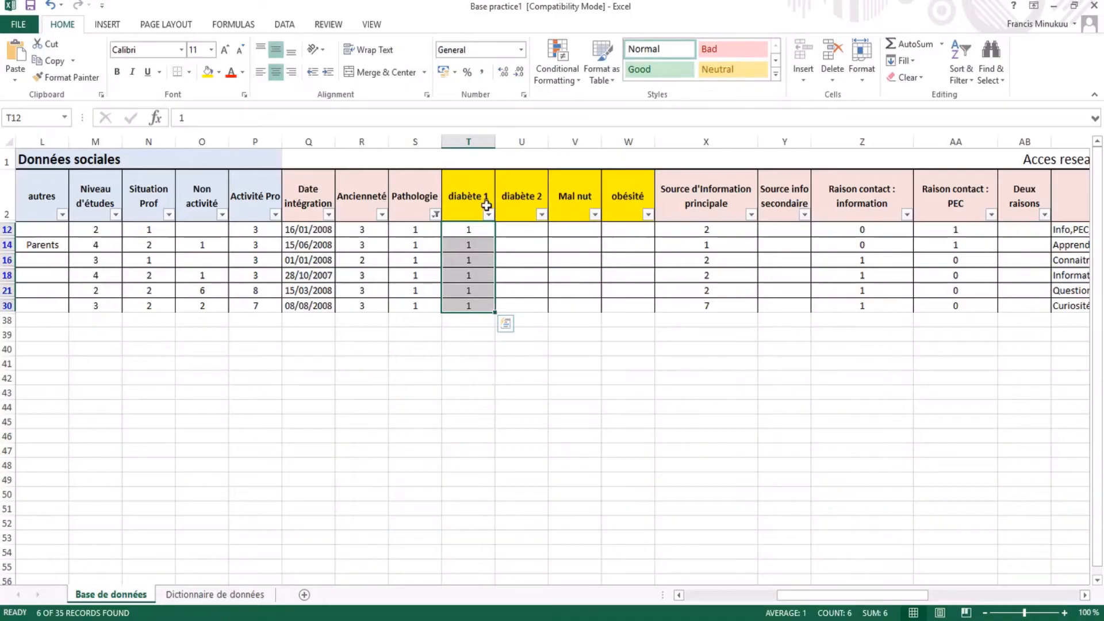
left_click(435, 216)
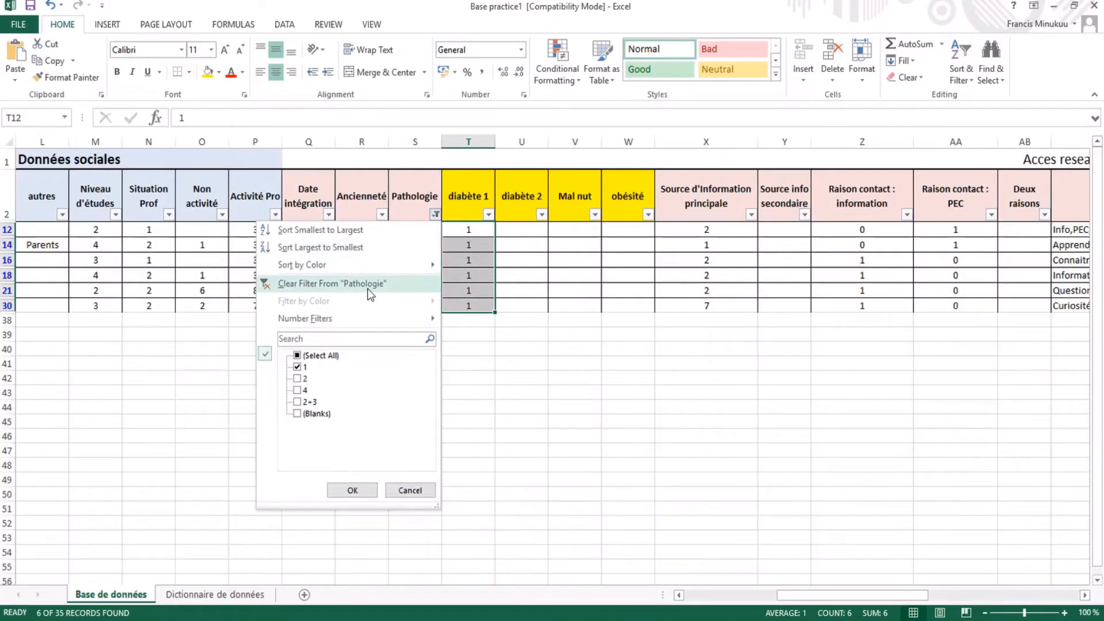
left_click(368, 288)
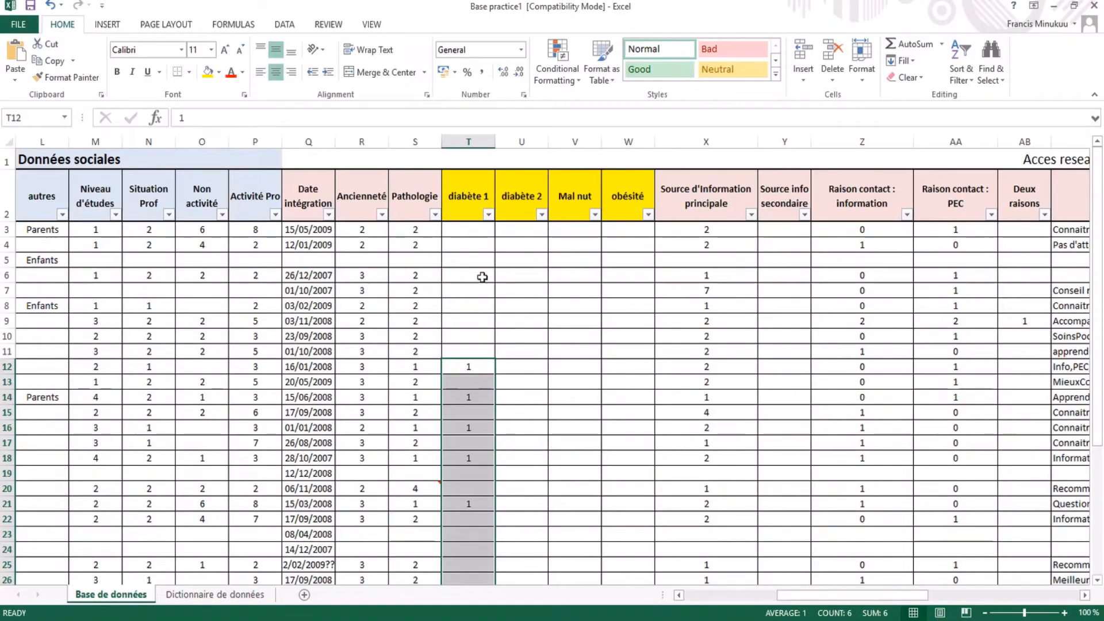
Filter the Pathologie column to show values 2, 4 and 2+3, excluding 1 and blanks.
left_click(473, 230)
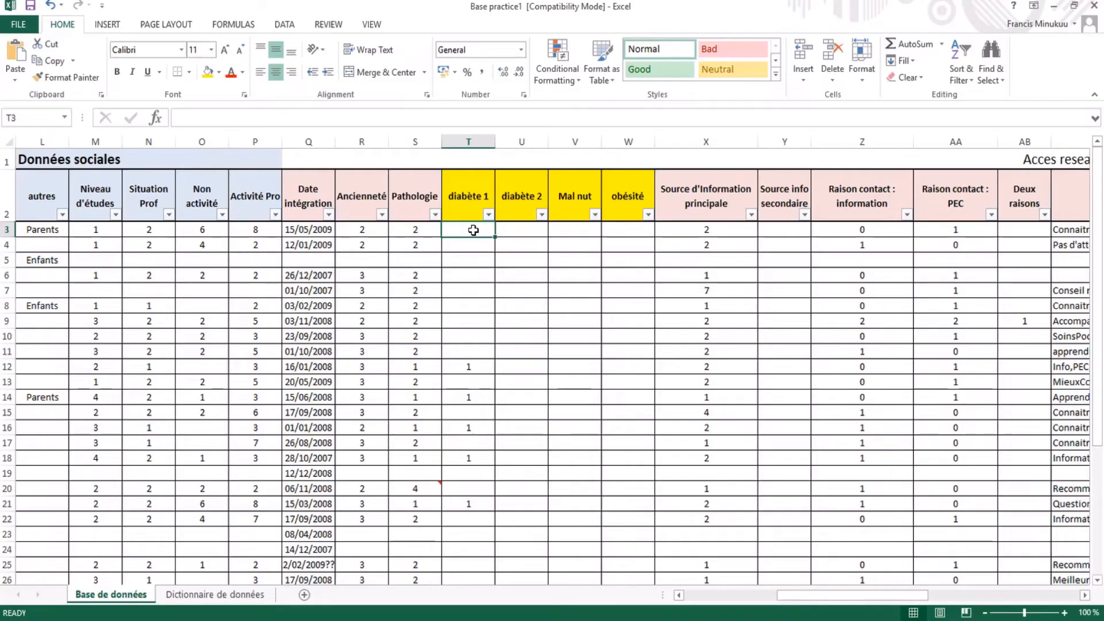
left_click(436, 215)
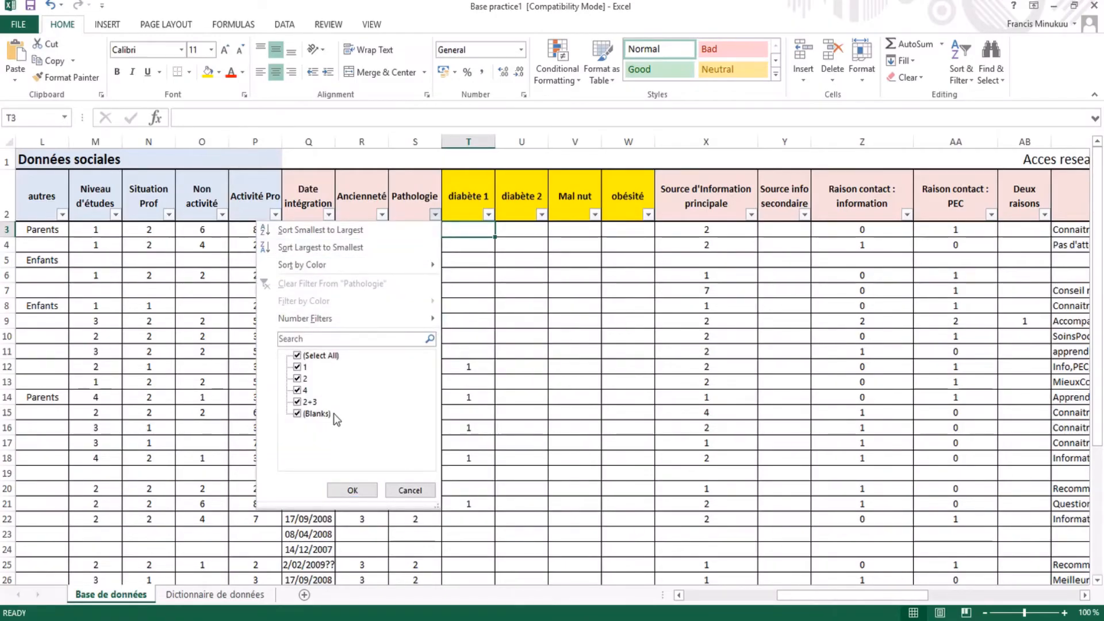
left_click(297, 356)
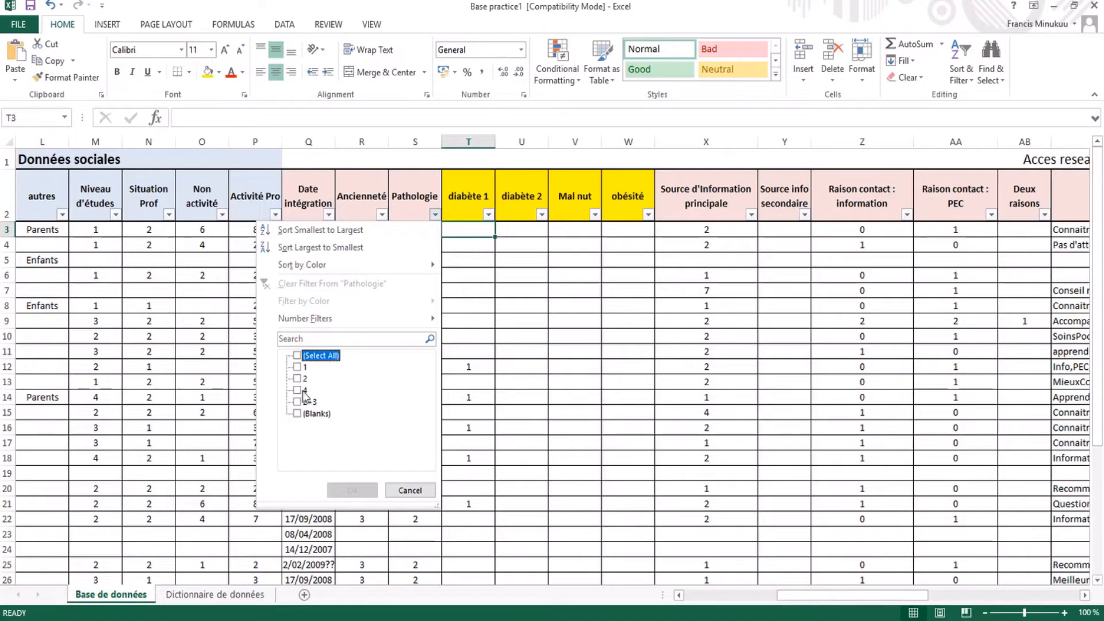
left_click(298, 356)
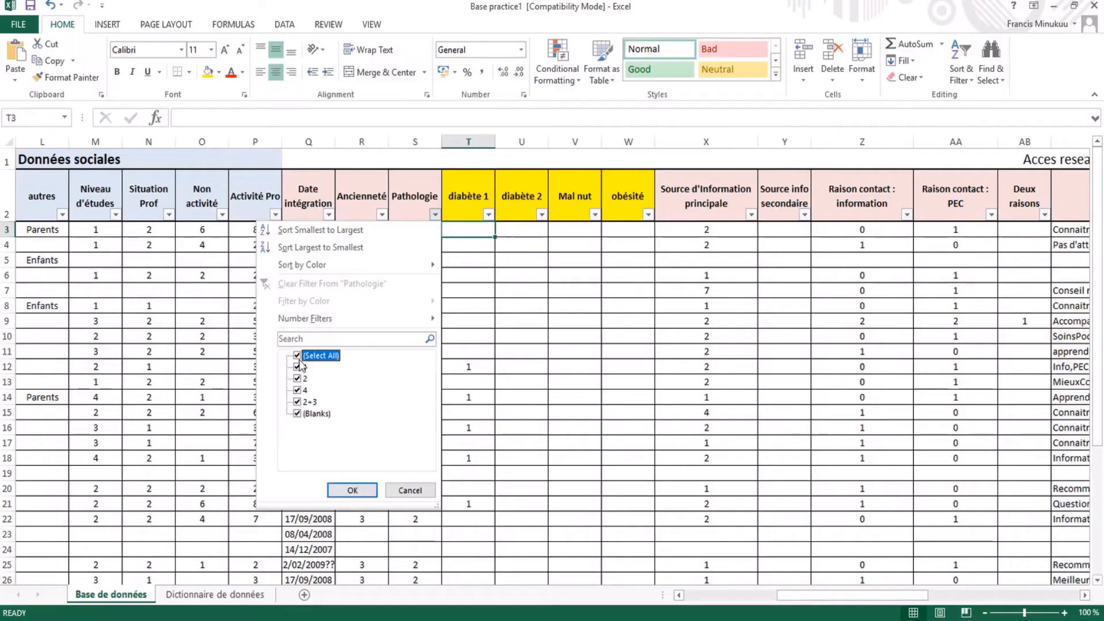
left_click(298, 357)
left_click(298, 356)
left_click(299, 367)
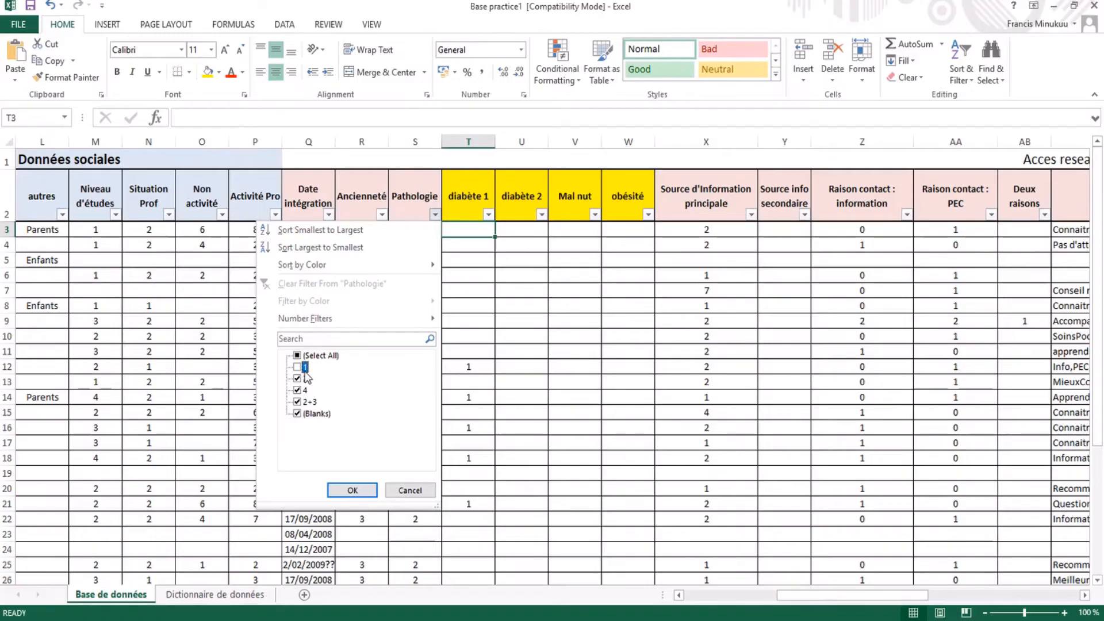
left_click(299, 412)
left_click(353, 490)
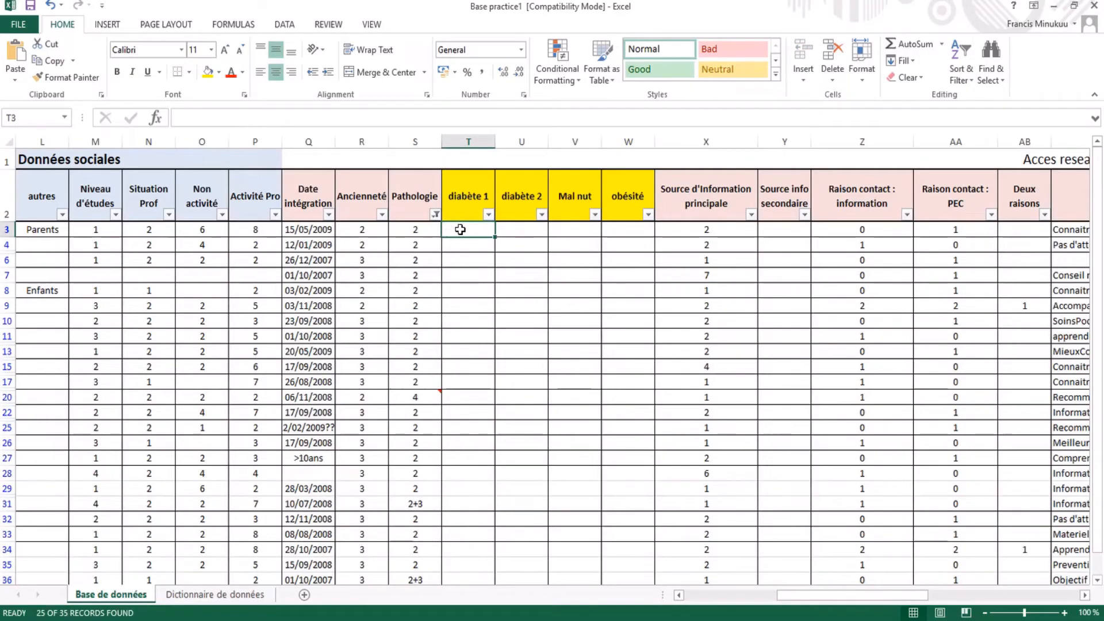
Fill diabète 1 with 0 for all filtered rows from T3 down, then clear the Pathologie filter.
type("0")
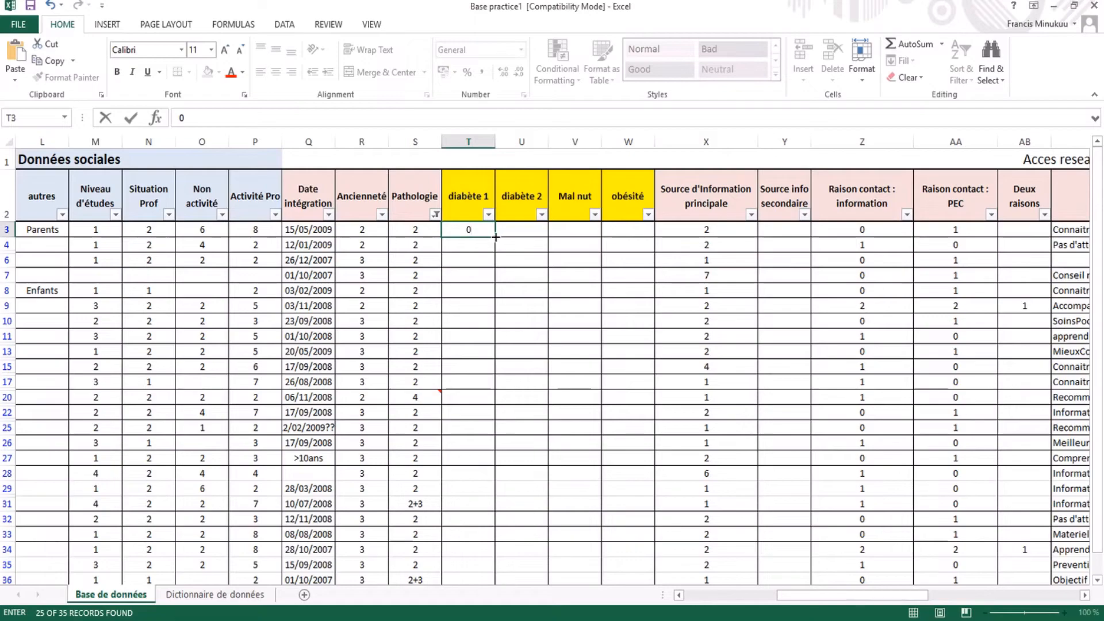
left_click_drag(498, 236, 471, 521)
scroll(462, 373, "up", 1)
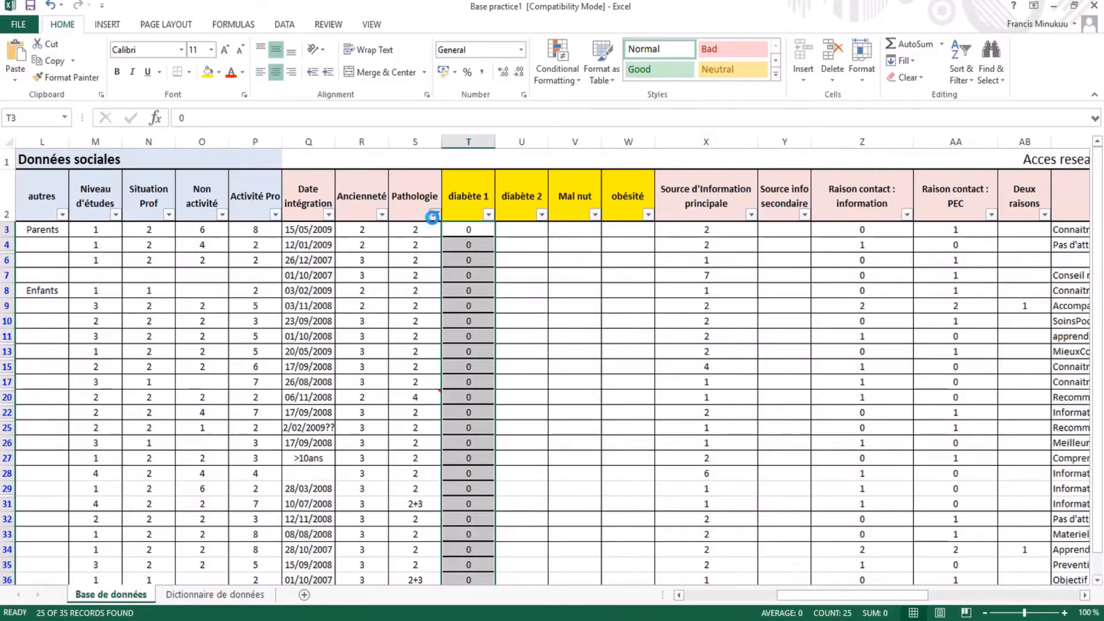
left_click(436, 216)
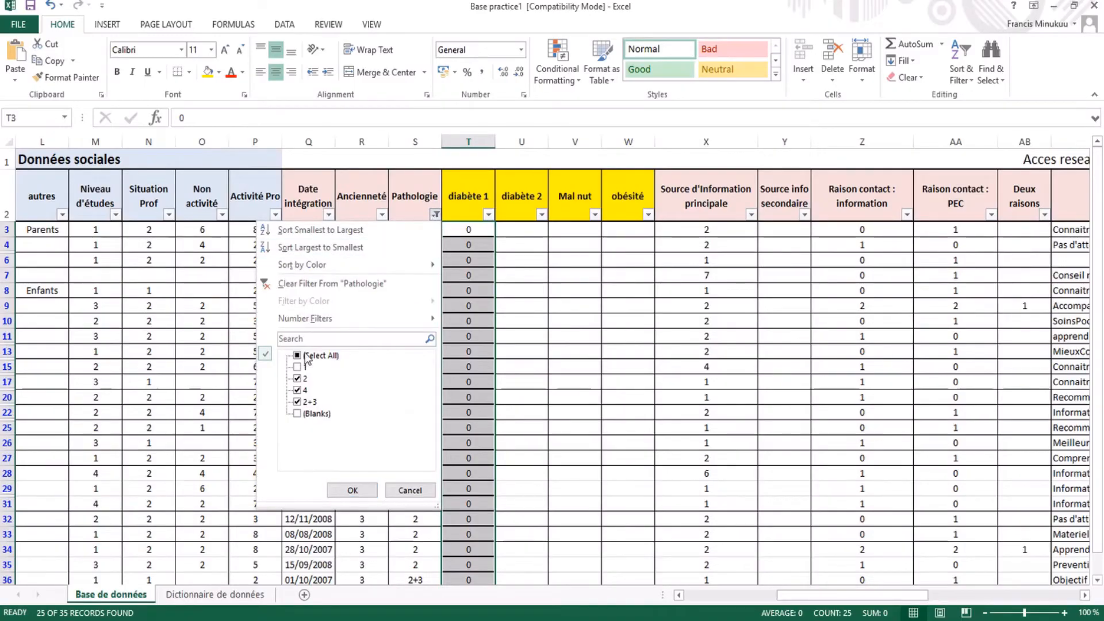
left_click(322, 283)
Filter the Pathologie column to show only value 2.
left_click(529, 234)
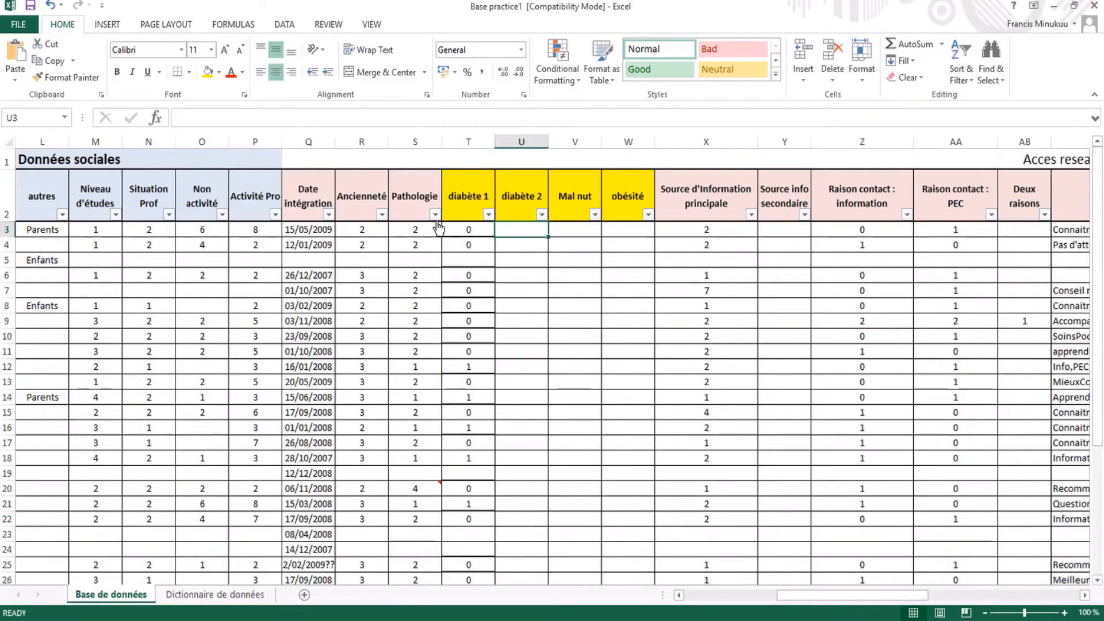
left_click(435, 214)
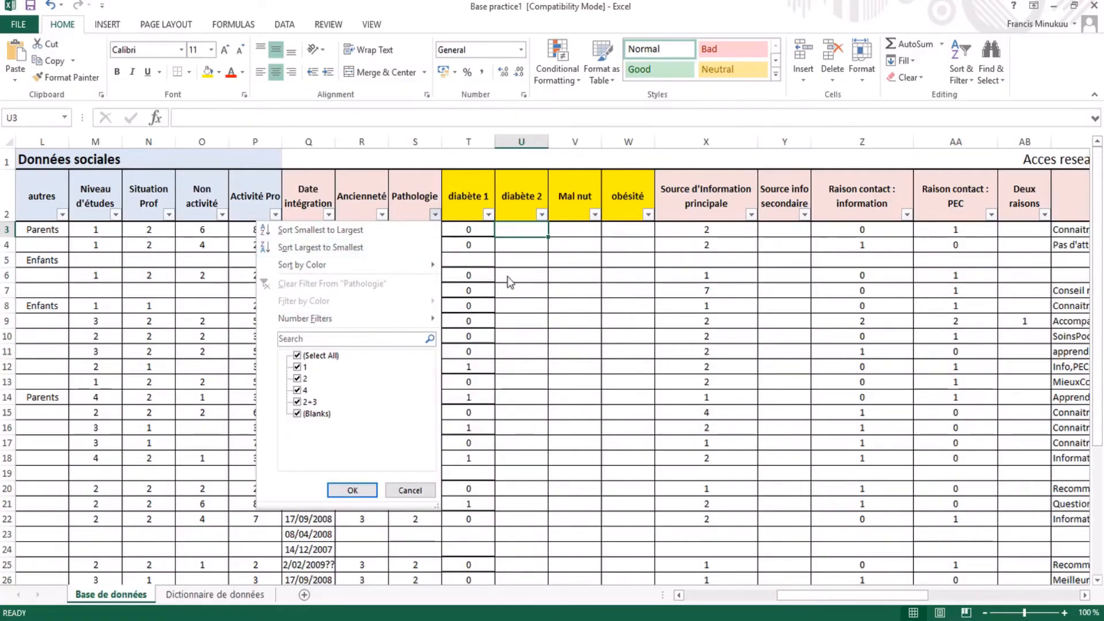
left_click(297, 355)
left_click(297, 378)
left_click(349, 490)
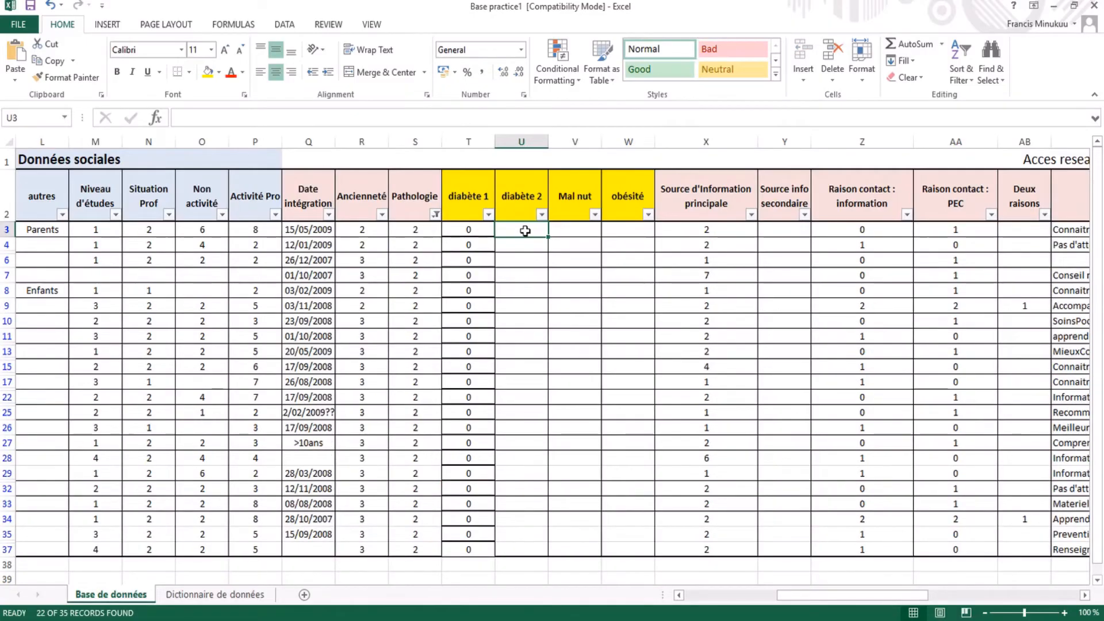
Fill diabète 2 with 1 for the filtered rows from U3 to U37, then clear the Pathologie filter.
type("1")
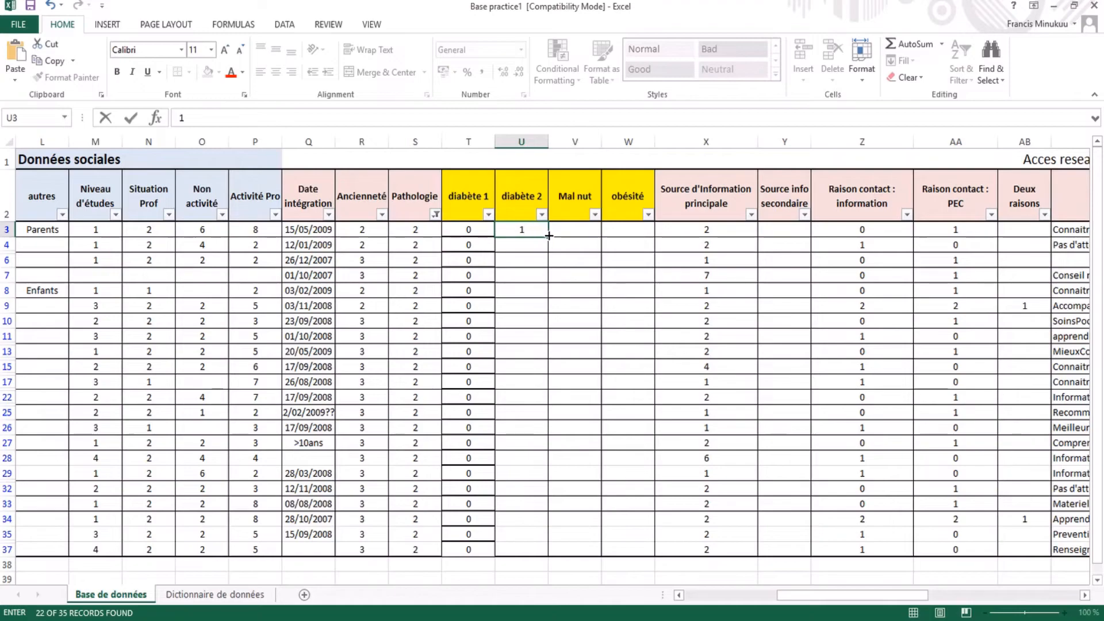
left_click_drag(549, 236, 549, 553)
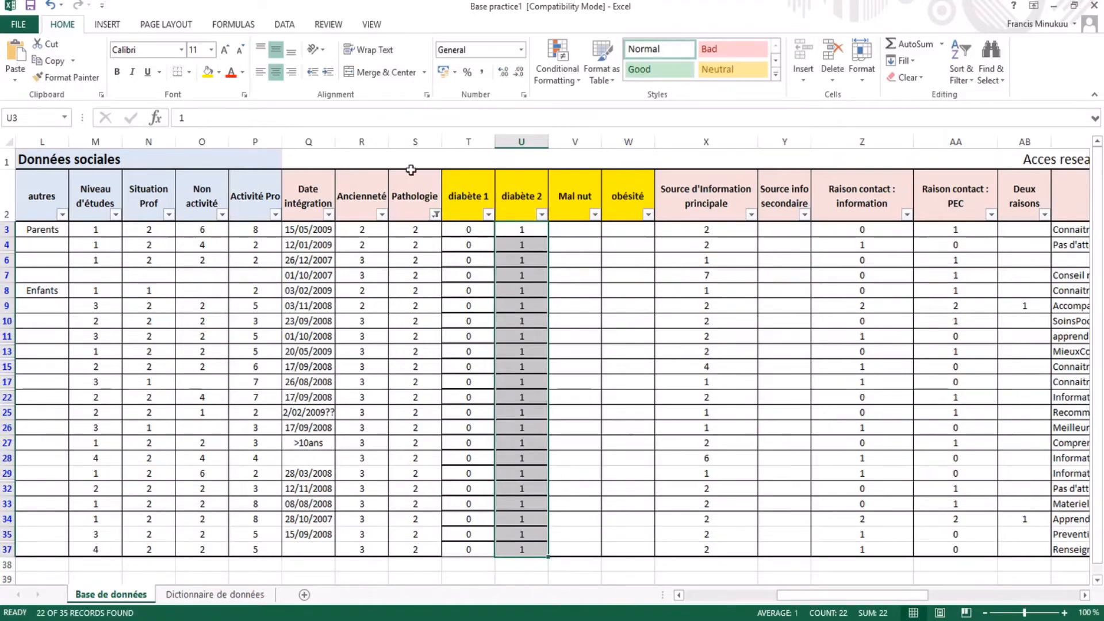
left_click(432, 217)
left_click(316, 295)
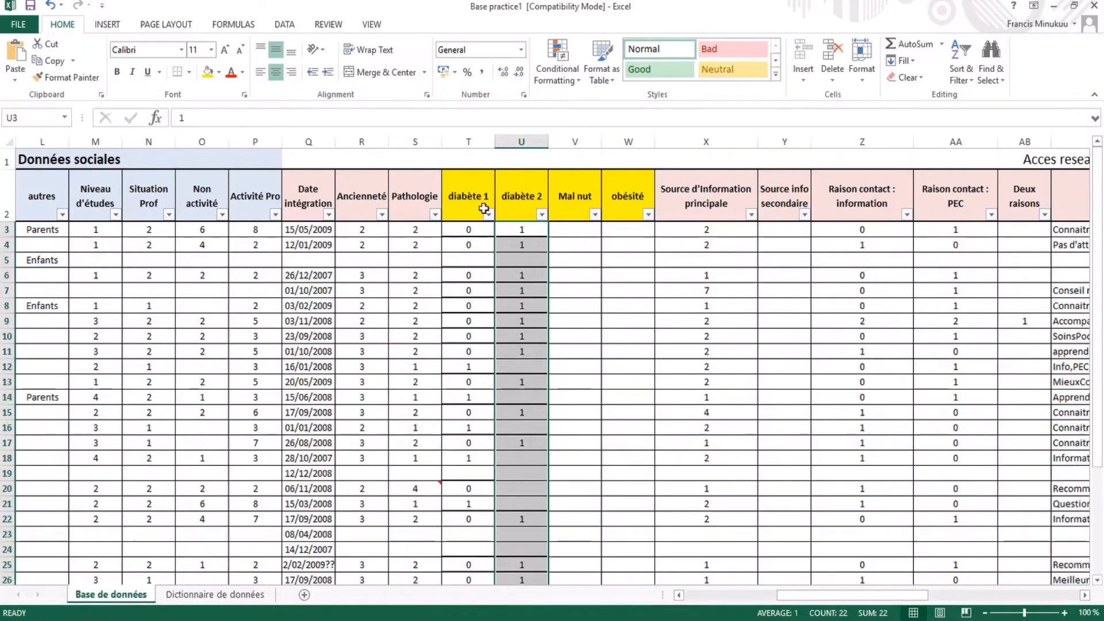
Filter the Pathologie column to show values 1, 4 and 2+3, excluding 2 and blanks.
left_click(434, 215)
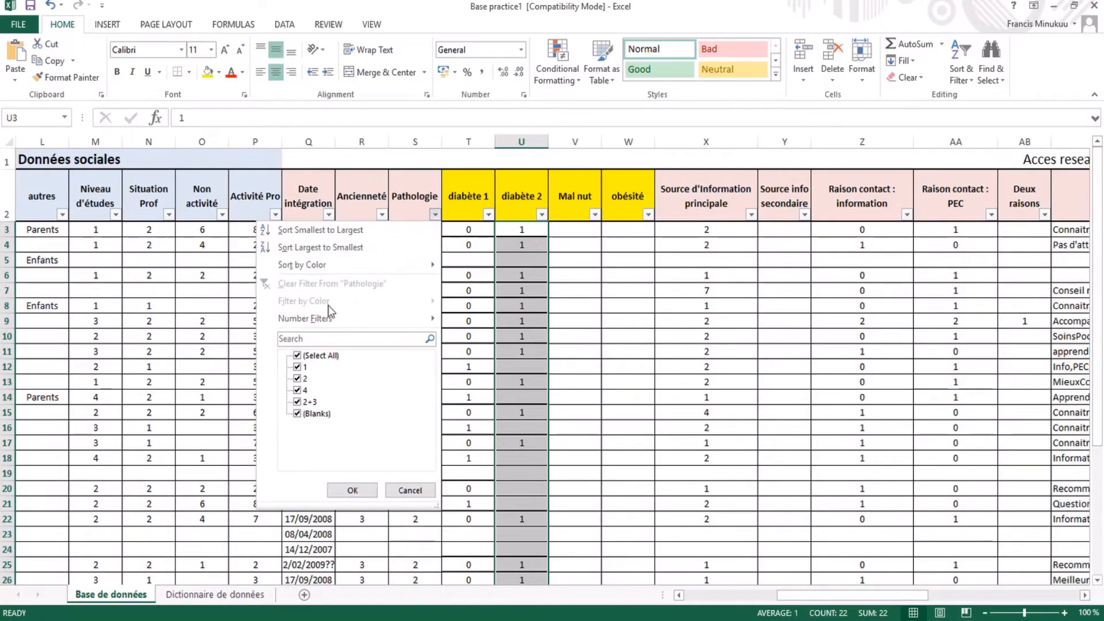
left_click(296, 356)
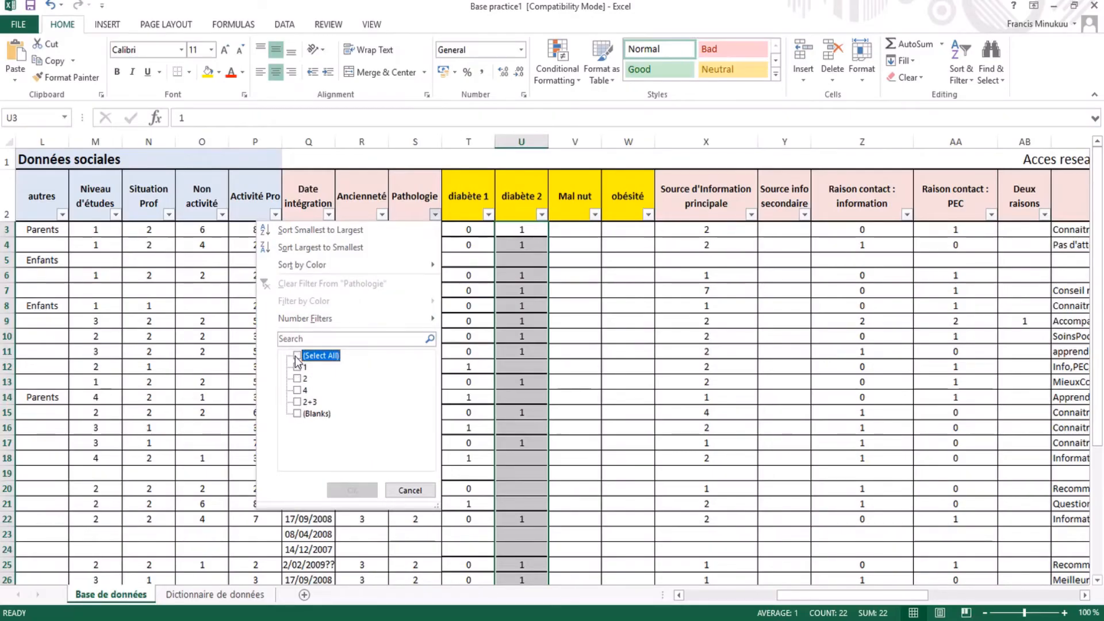
left_click(296, 356)
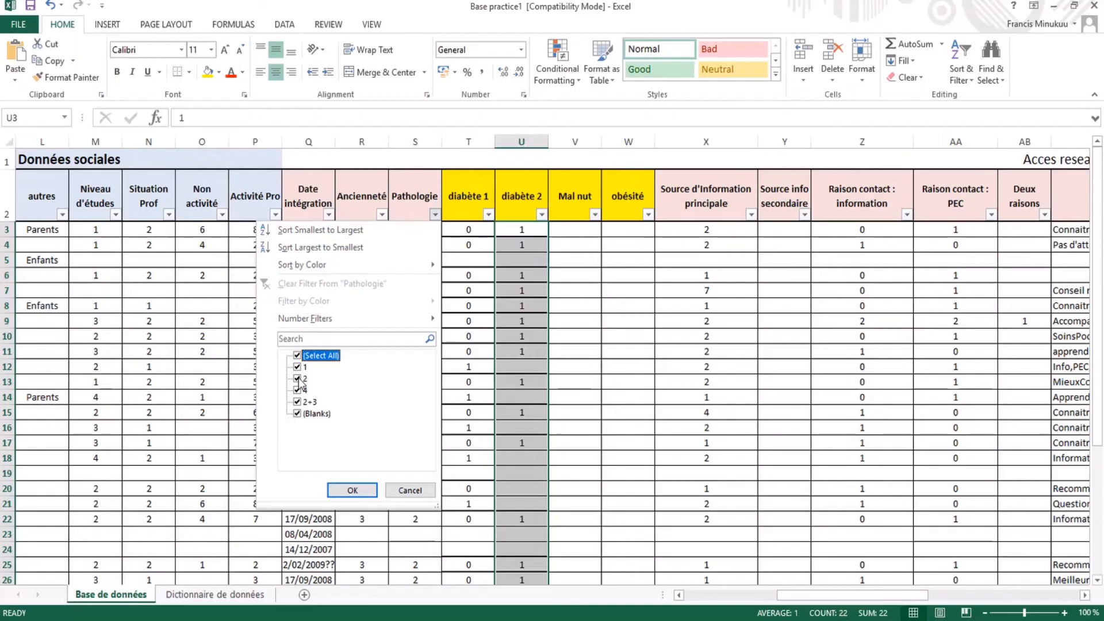
left_click(297, 378)
left_click(297, 413)
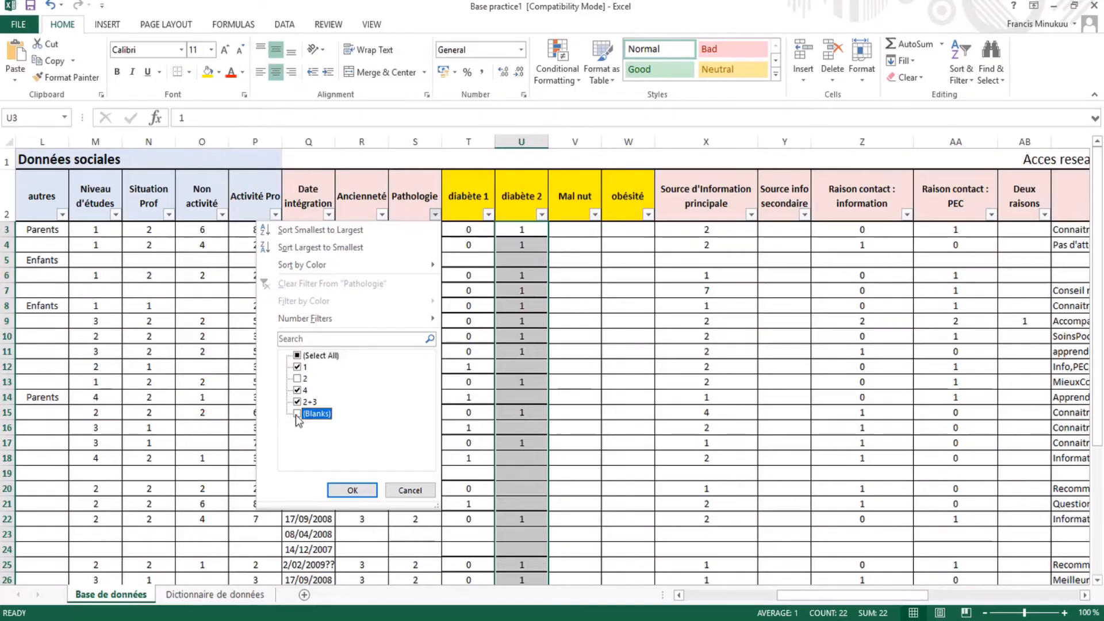
left_click(352, 490)
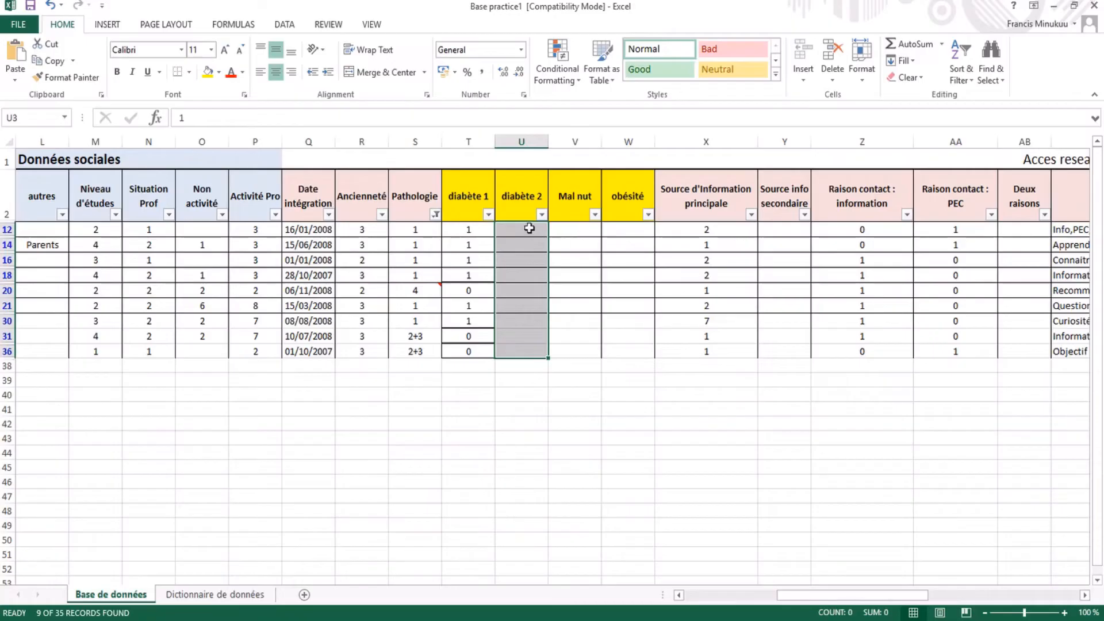
Fill diabète 2 with 0 for the filtered rows from U12 to U36, then clear the Pathologie filter.
left_click(528, 230)
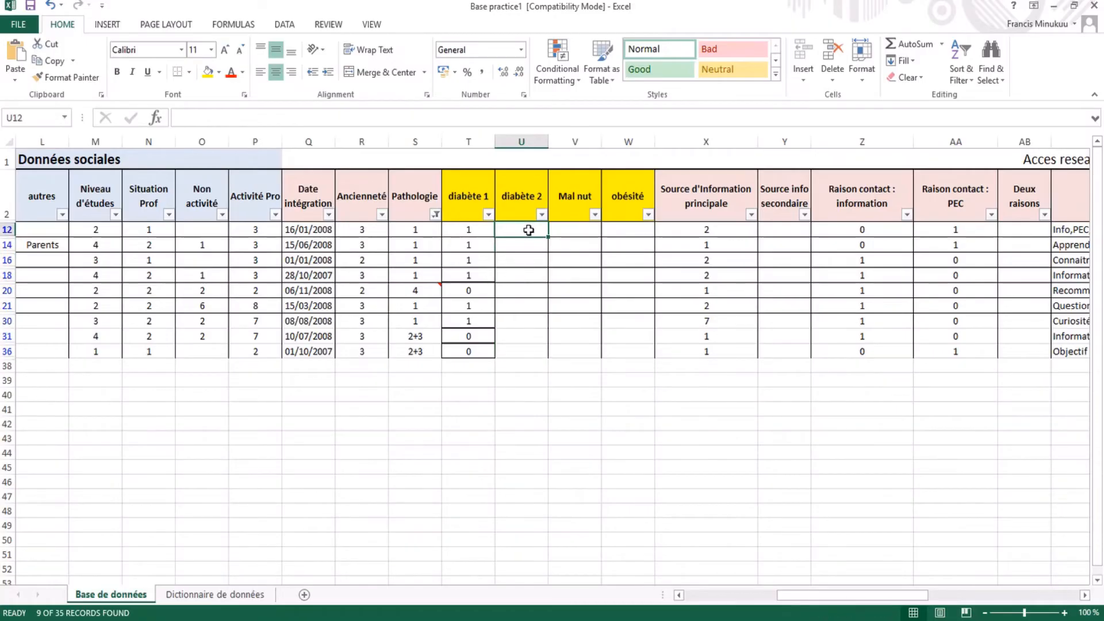
type("0")
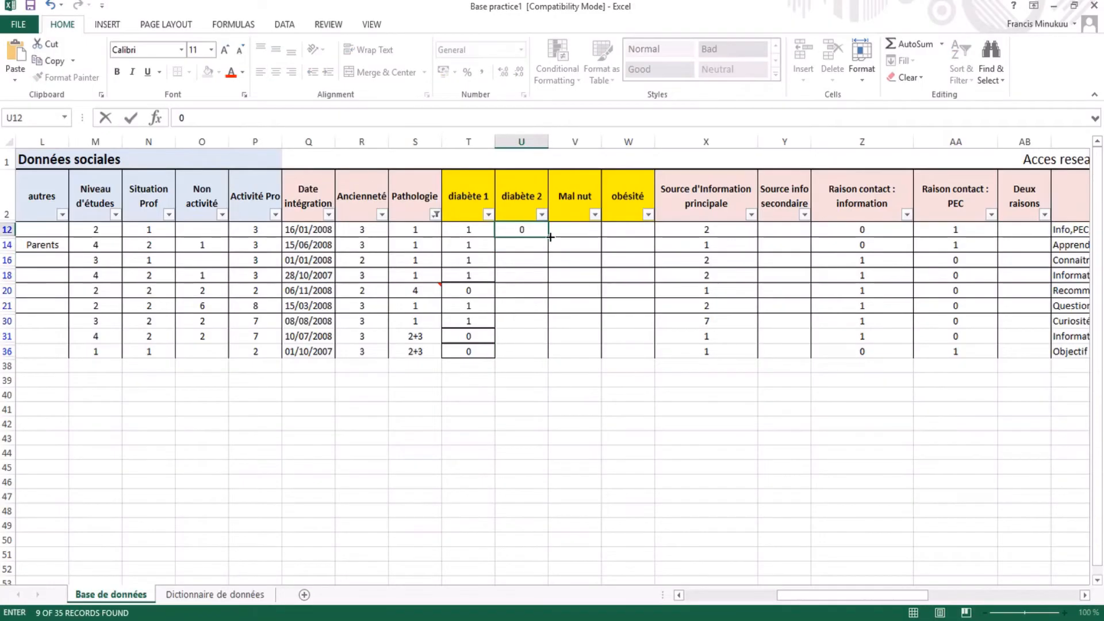
left_click_drag(549, 237, 547, 365)
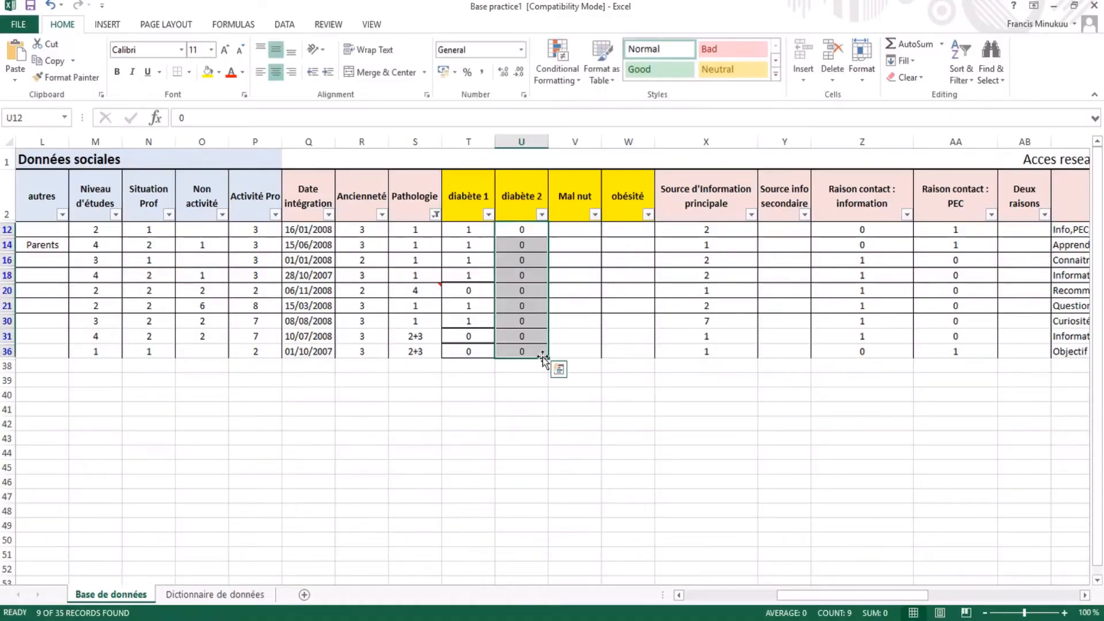
left_click(435, 215)
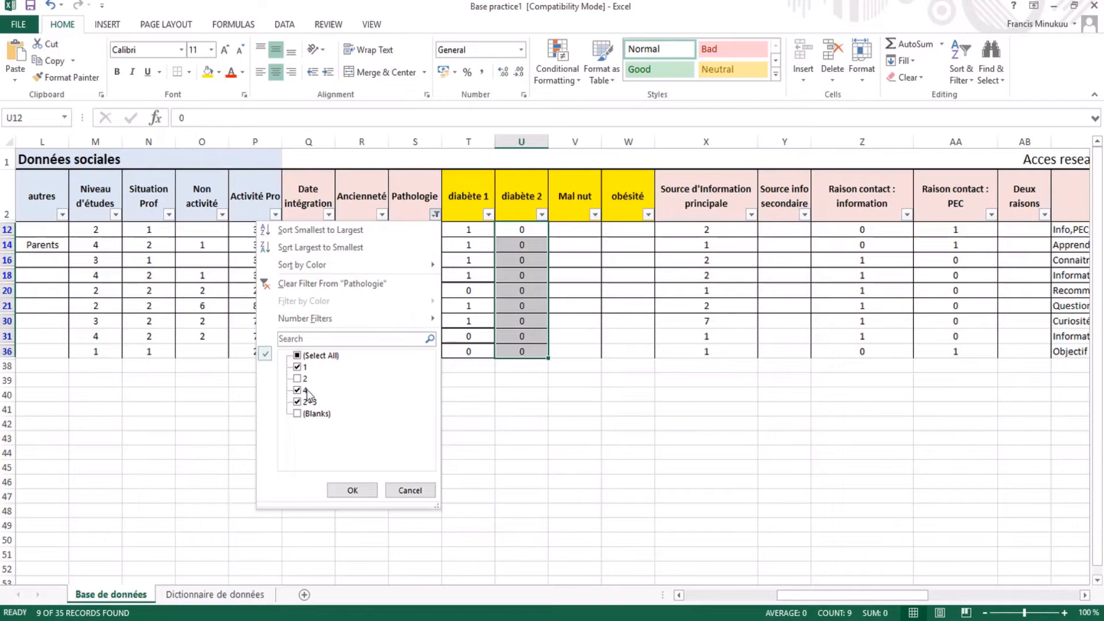
left_click(299, 285)
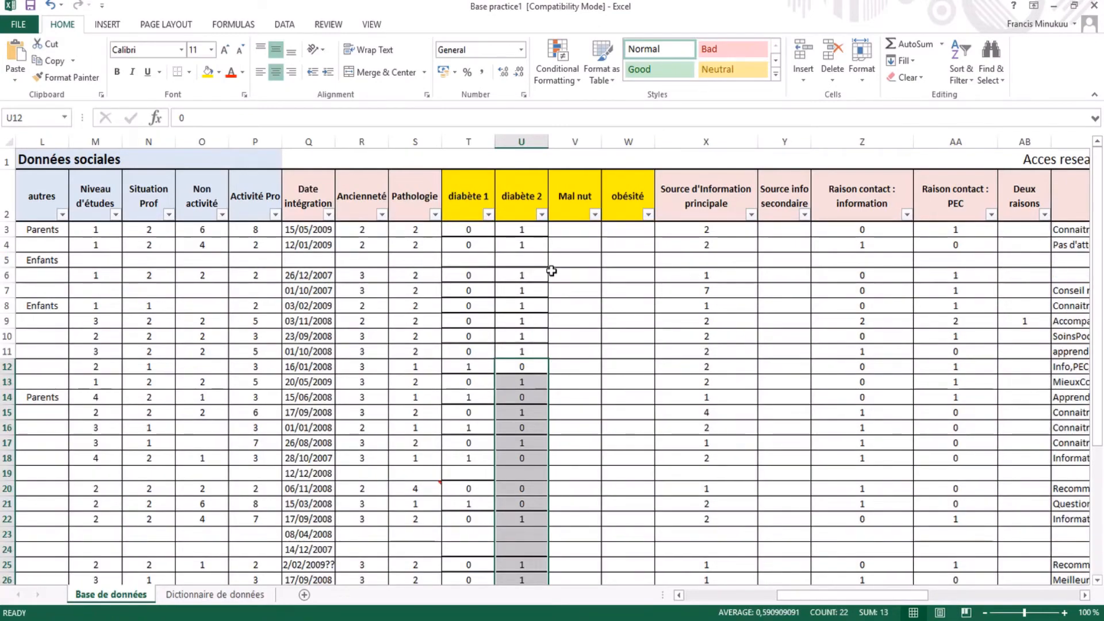
Filter the Pathologie column to show only value 2+3.
left_click(580, 229)
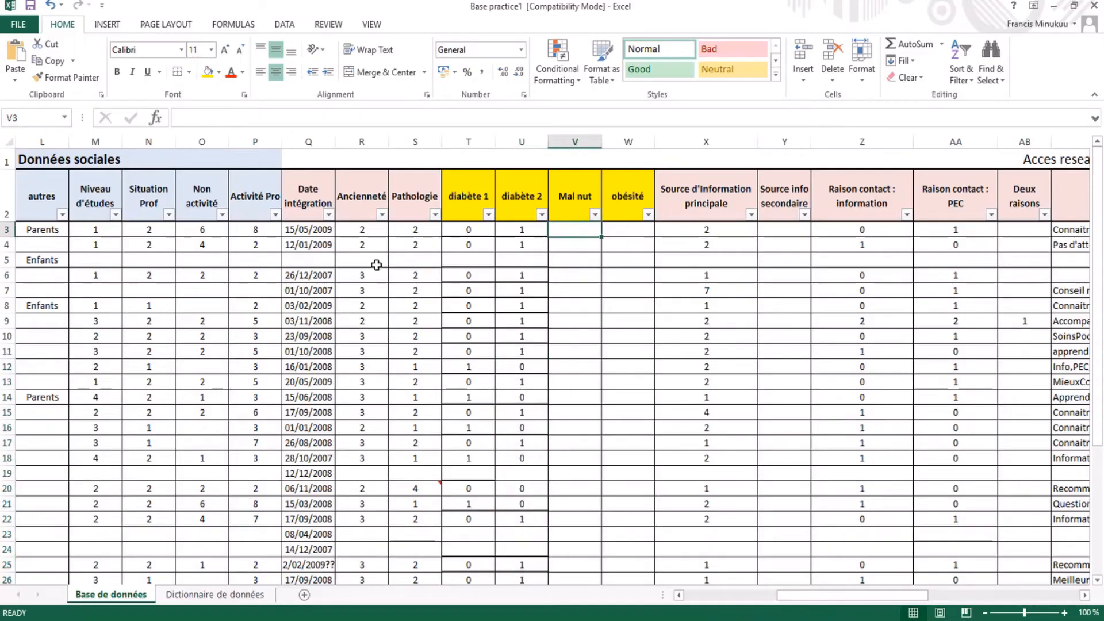
left_click(434, 216)
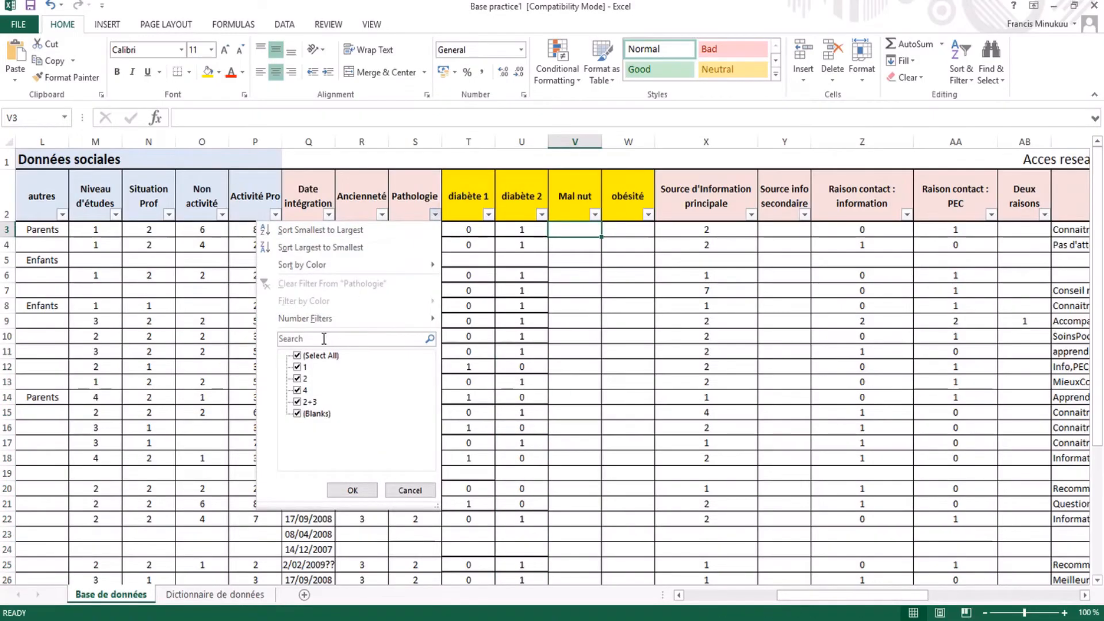
left_click(300, 356)
left_click(299, 403)
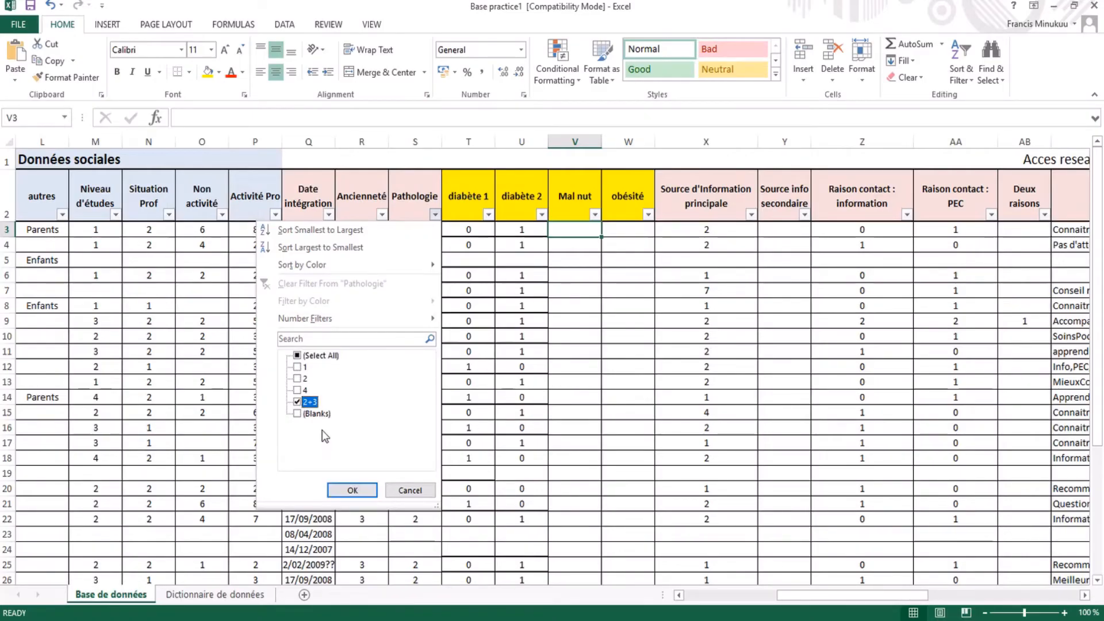
left_click(353, 489)
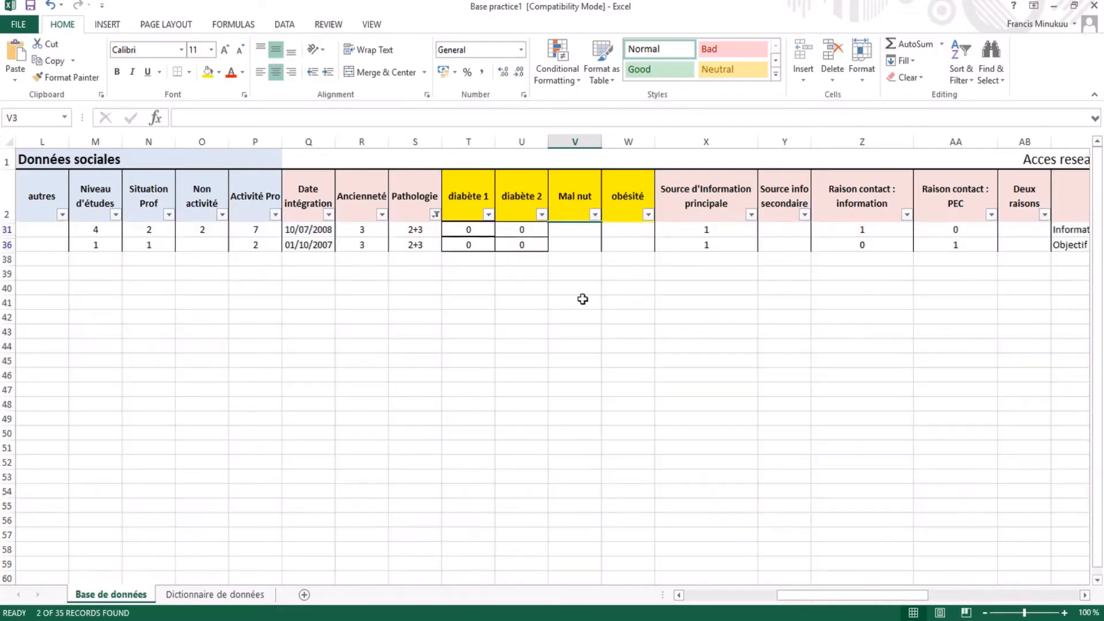
Fill Mal nut with 1 in the filtered cells V31 and V36, then clear the Pathologie filter.
left_click(577, 233)
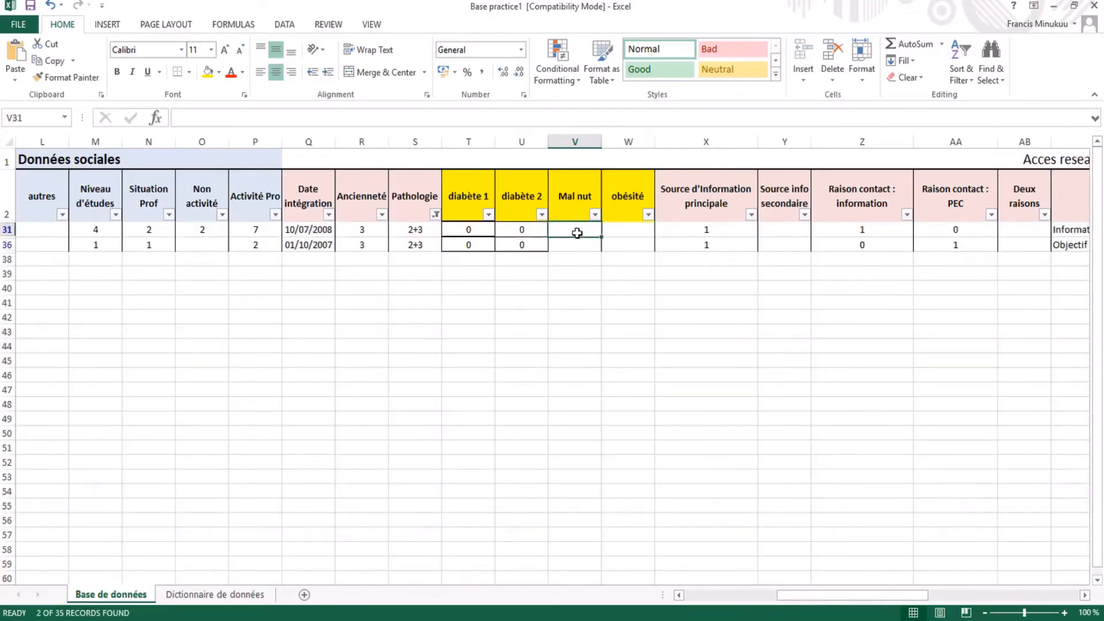
type("1")
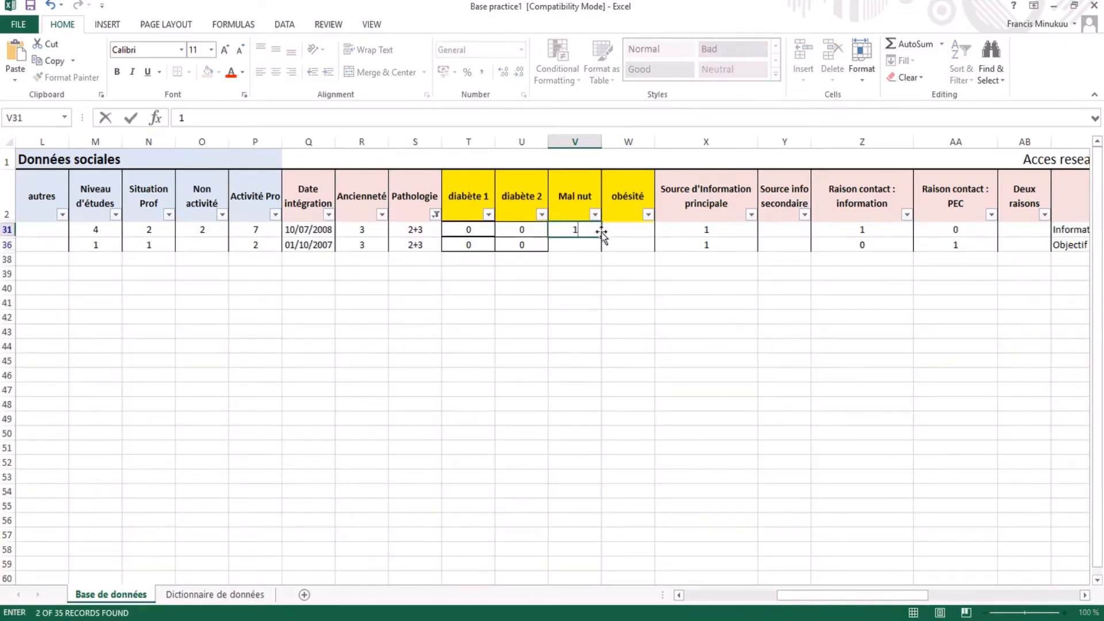
left_click_drag(602, 236, 604, 255)
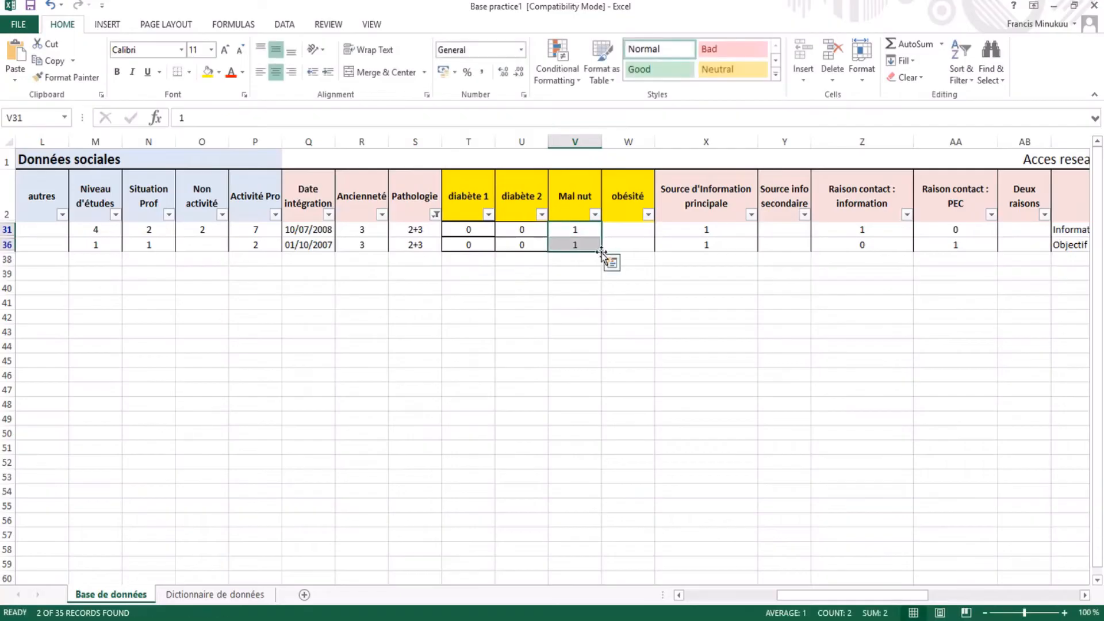
left_click(531, 274)
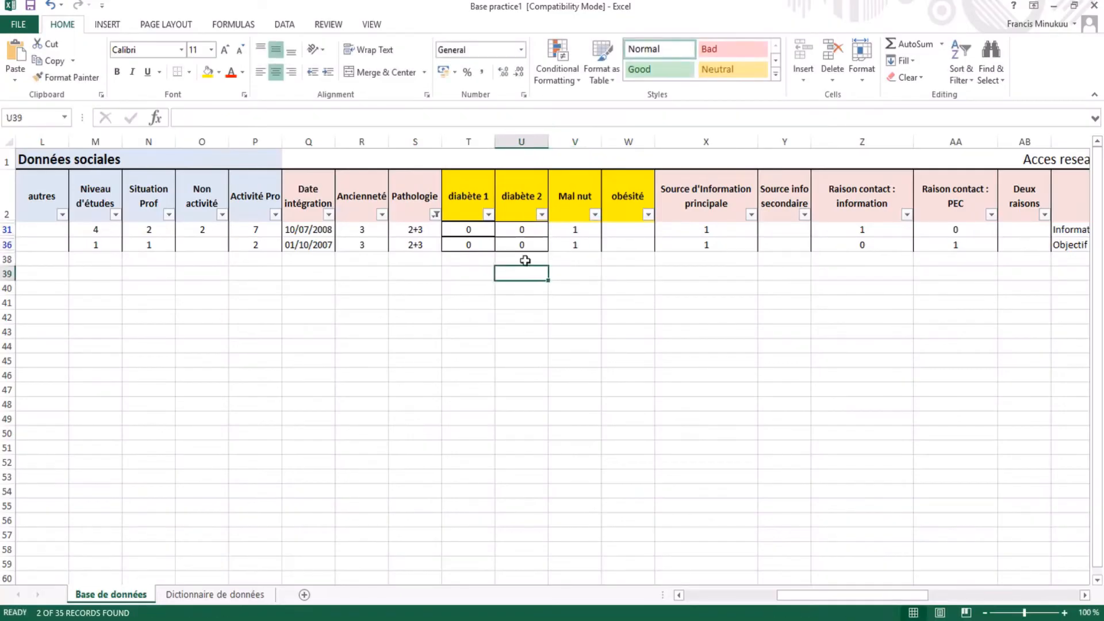
left_click(435, 215)
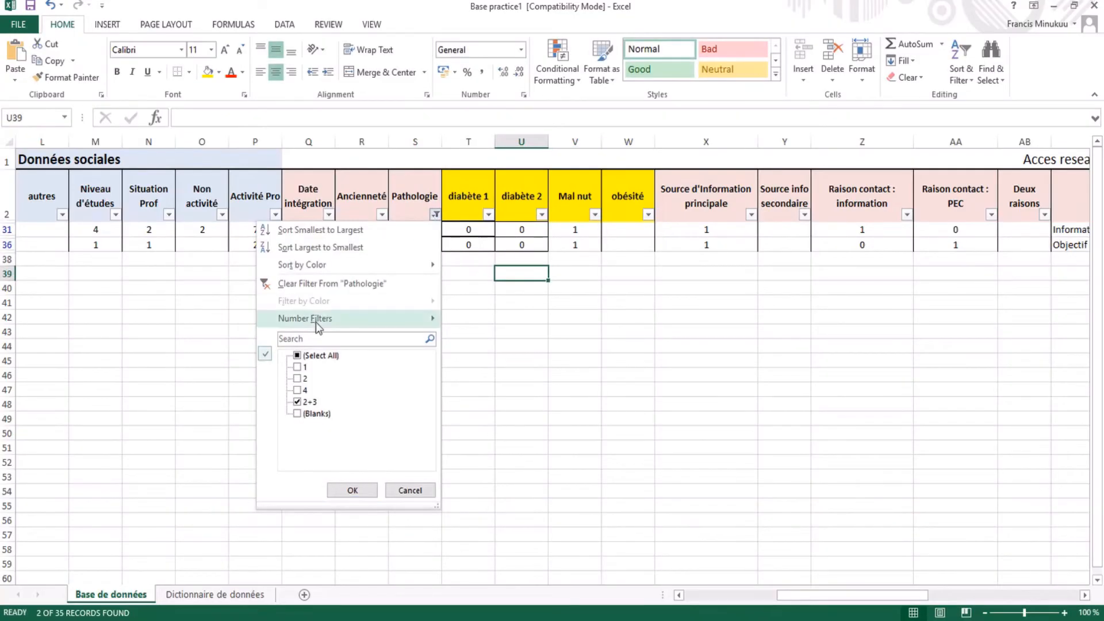
left_click(311, 284)
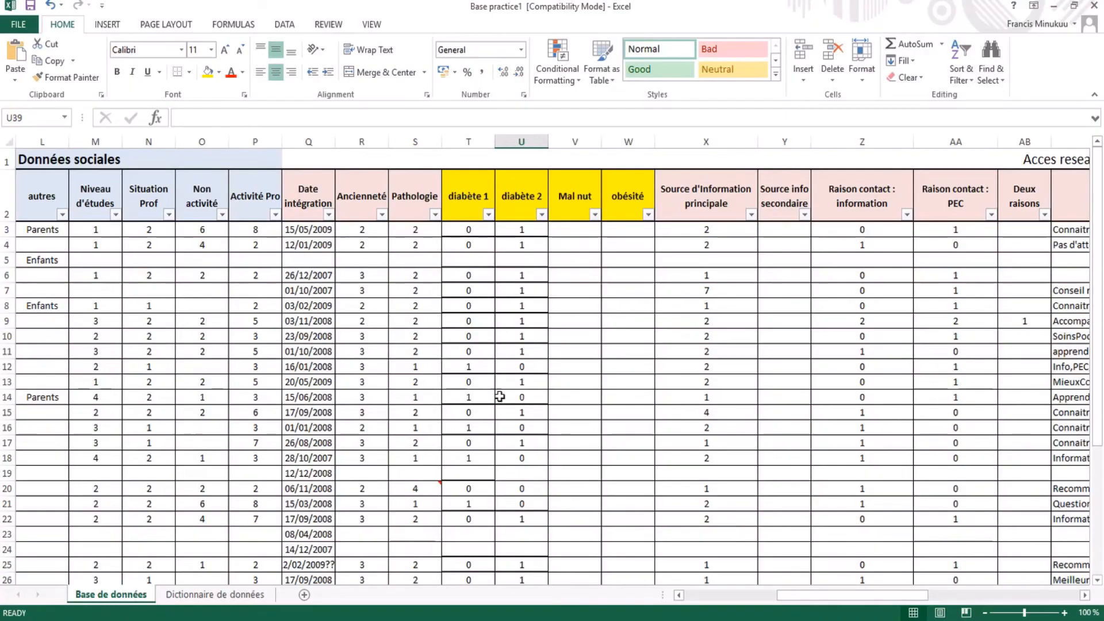
Filter the Pathologie column to show values 1, 2 and 4, excluding 2+3 and blanks.
left_click(435, 215)
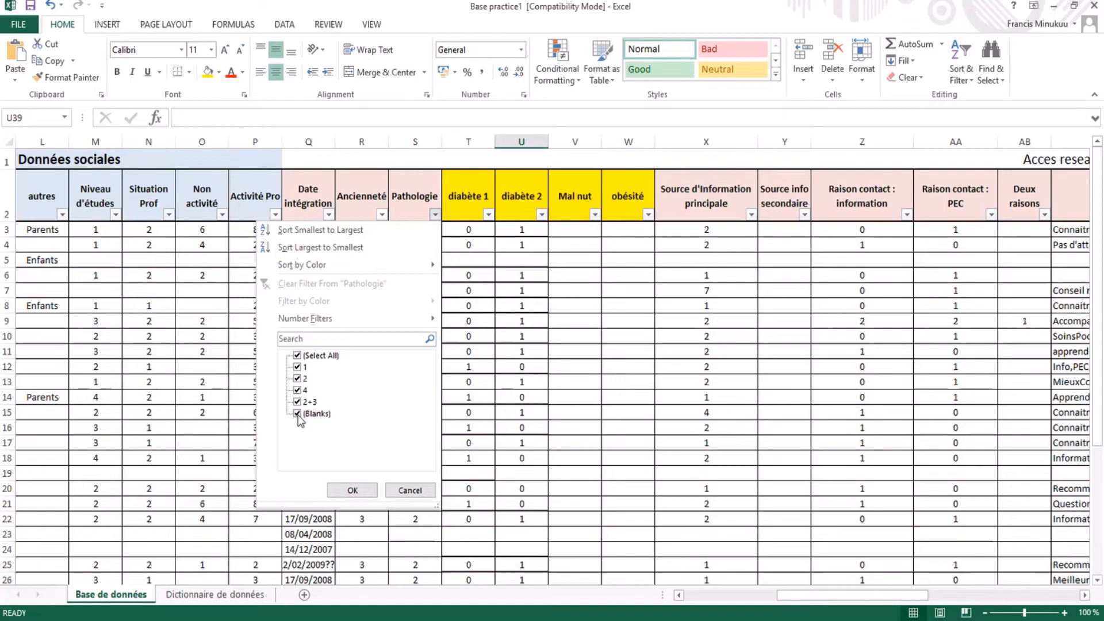
left_click(296, 358)
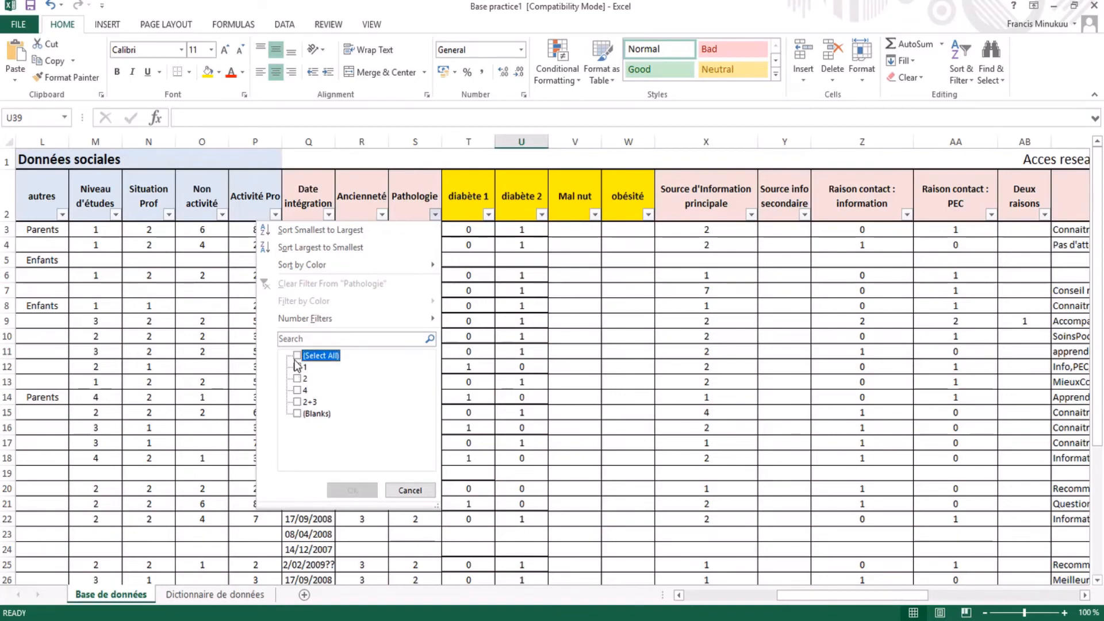
left_click(296, 358)
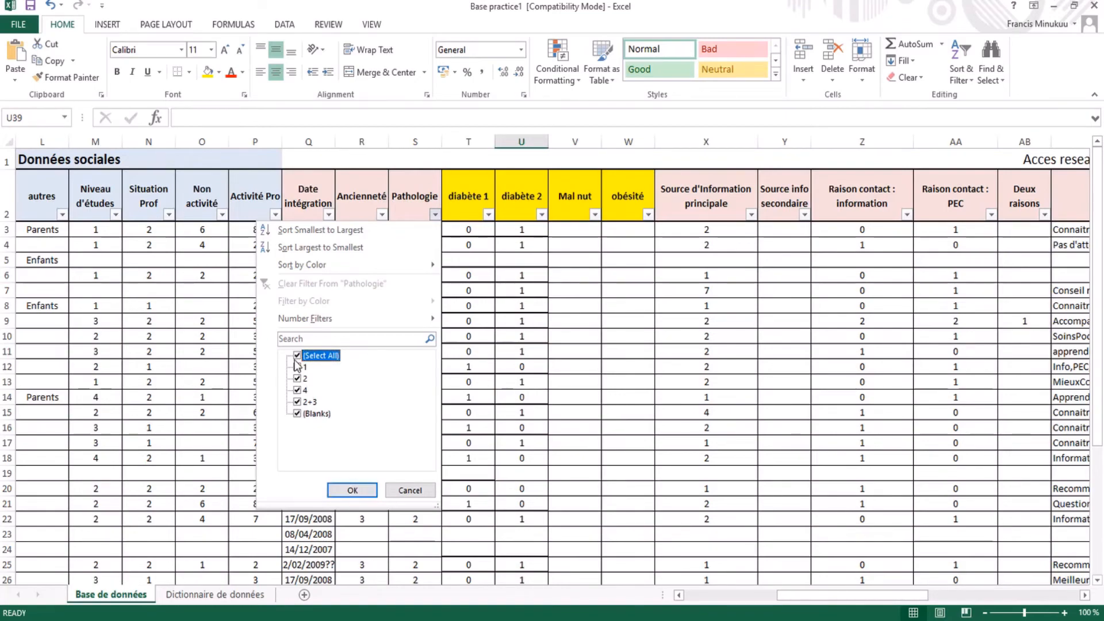
left_click(298, 401)
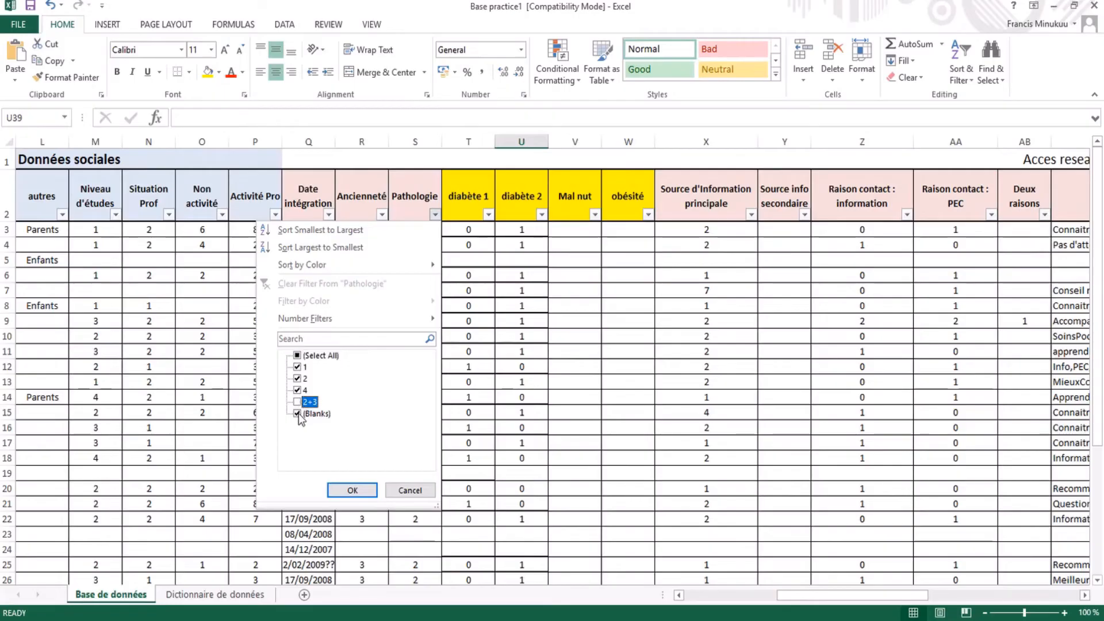
left_click(298, 413)
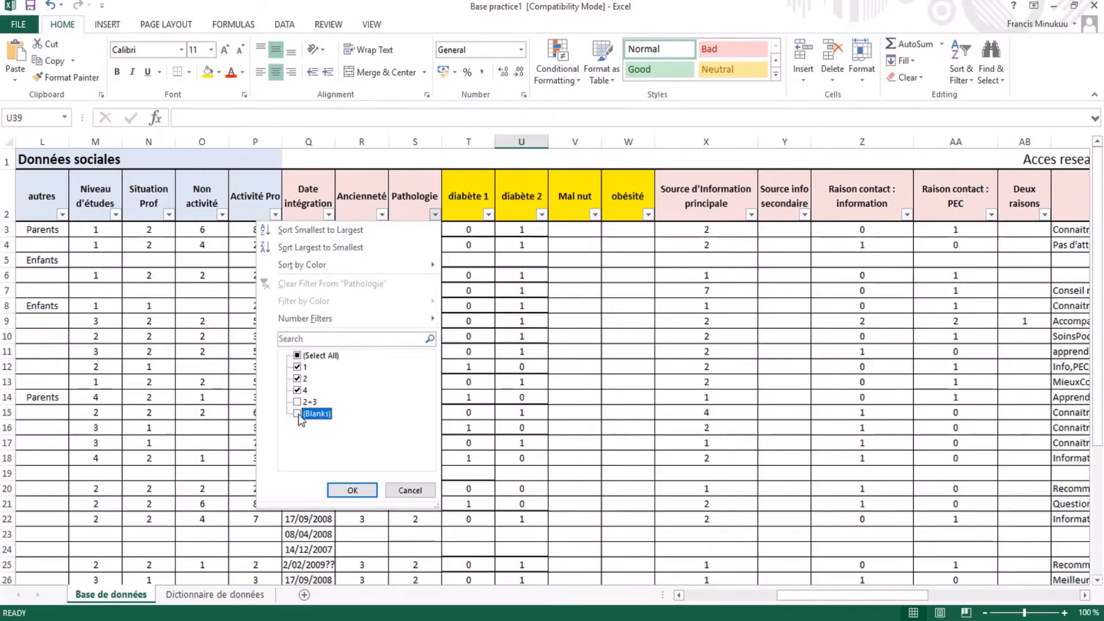
left_click(347, 491)
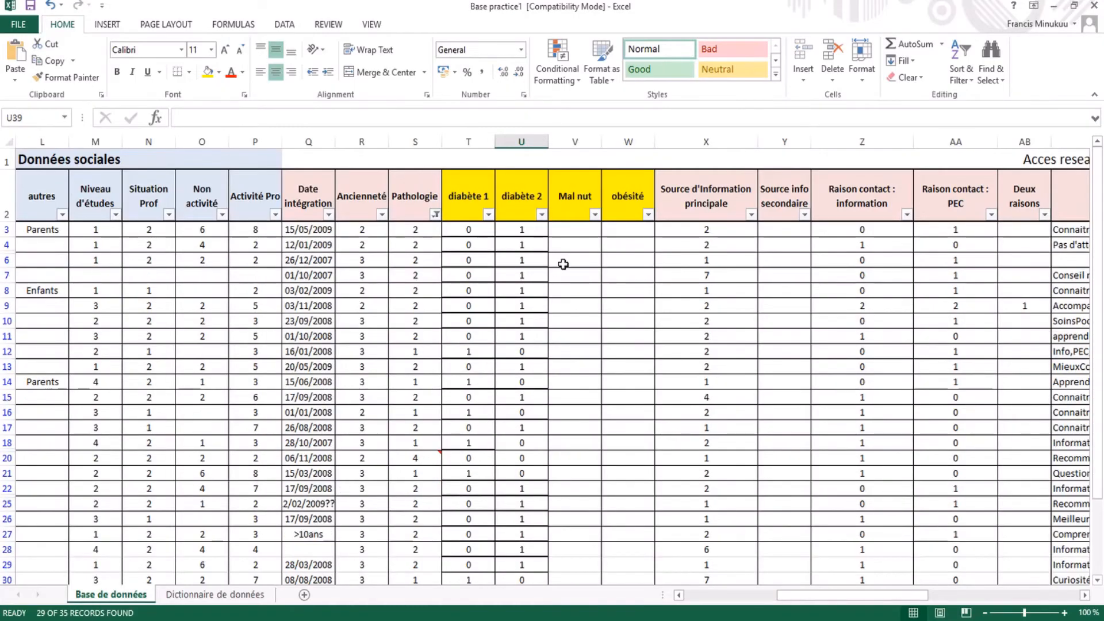
Fill Mal nut with 0 for the filtered rows from V3 to V37, then clear the Pathologie filter.
left_click(581, 232)
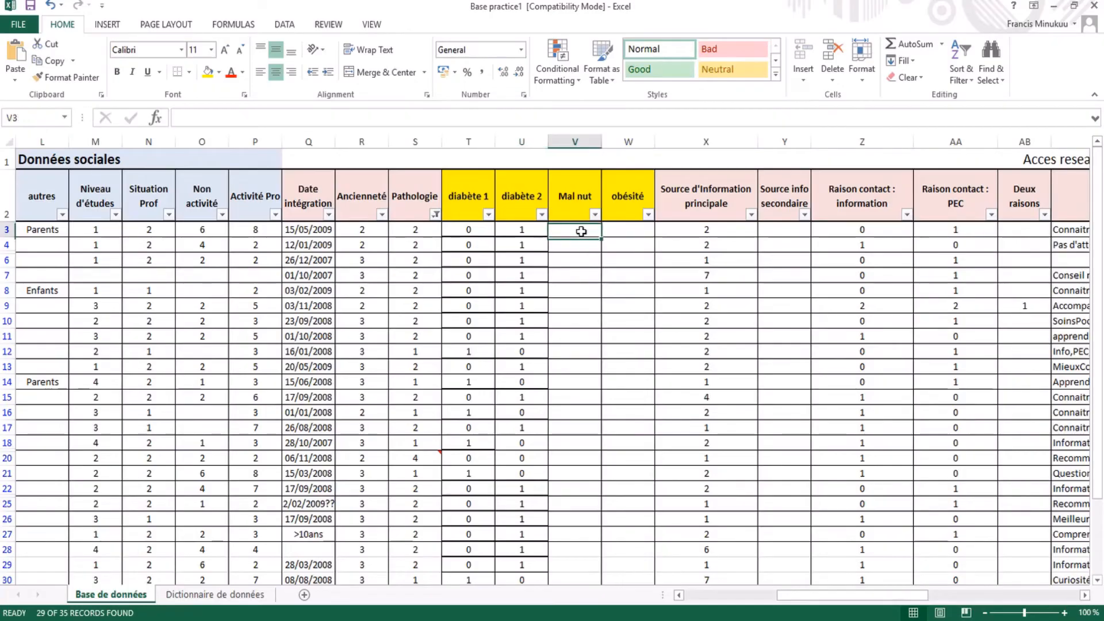
type("0")
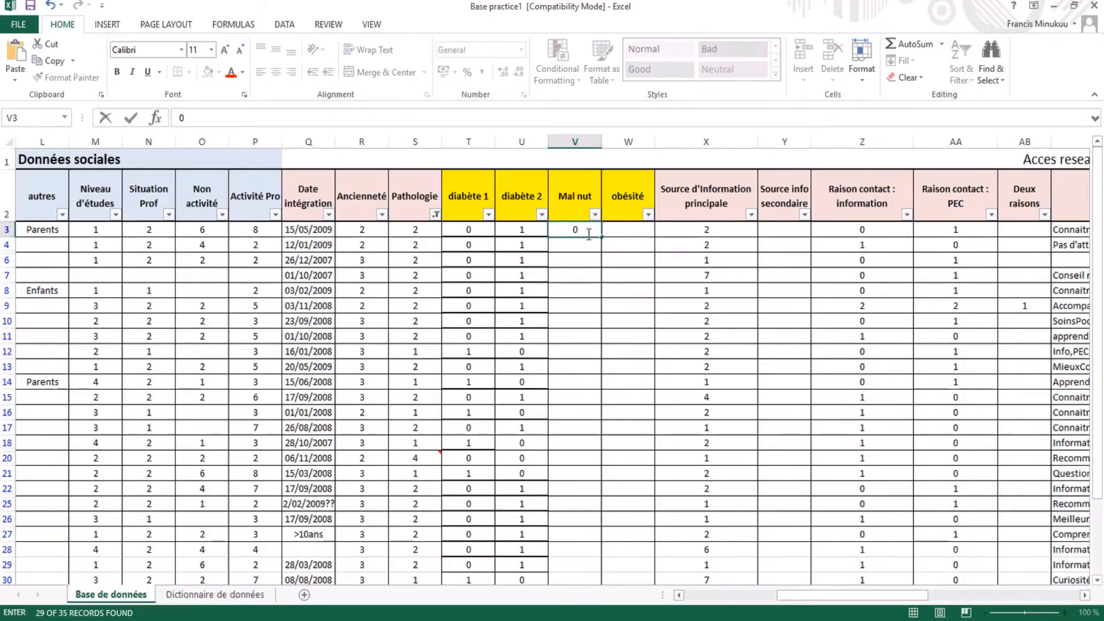
mouse_move(603, 237)
left_mouse_down()
mouse_move(592, 596)
mouse_move(591, 520)
mouse_move(591, 554)
left_mouse_up()
scroll(617, 389, "up", 2)
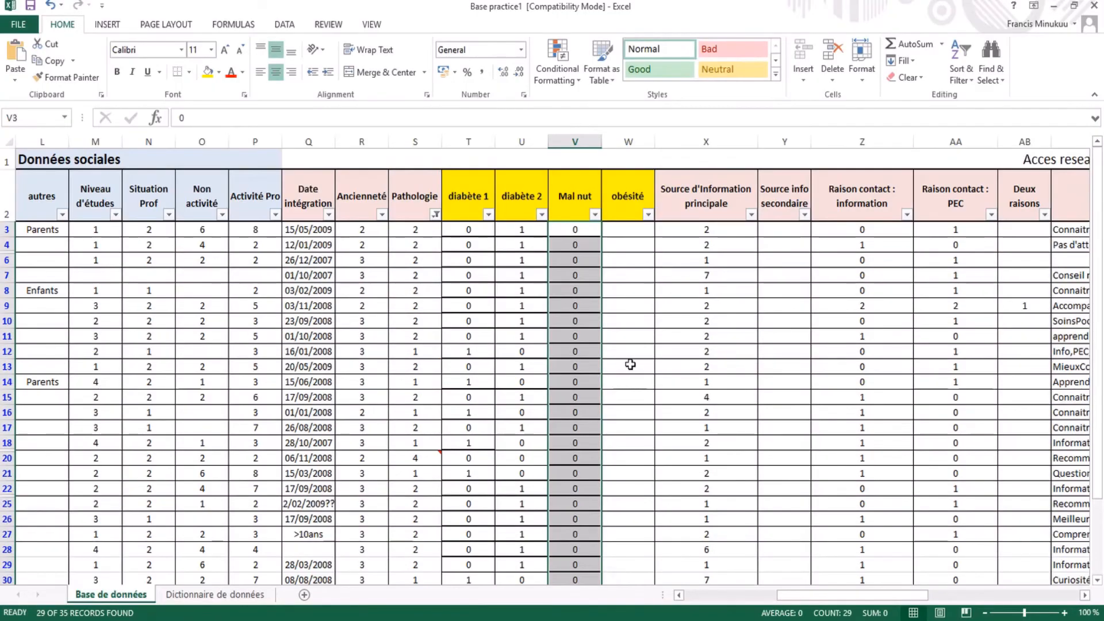
left_click(624, 229)
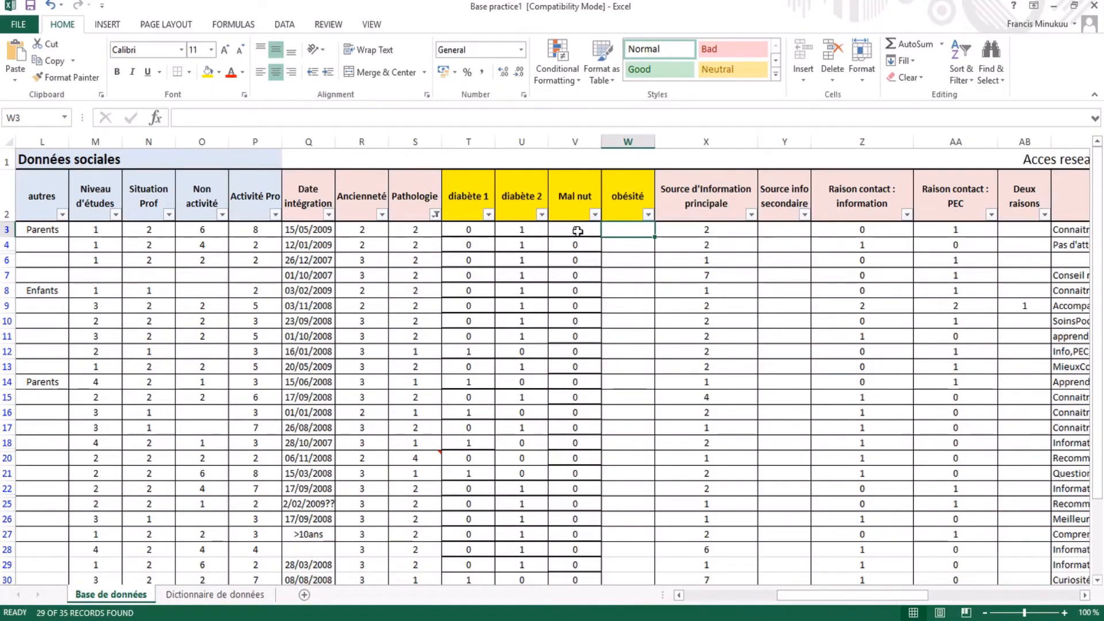
left_click(435, 214)
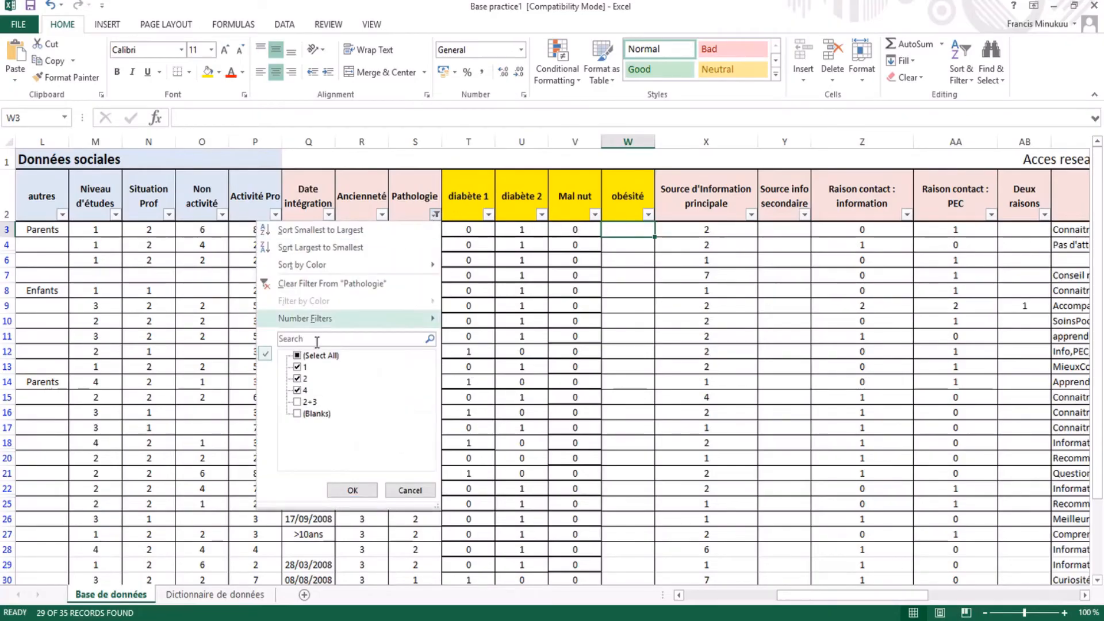
left_click(318, 285)
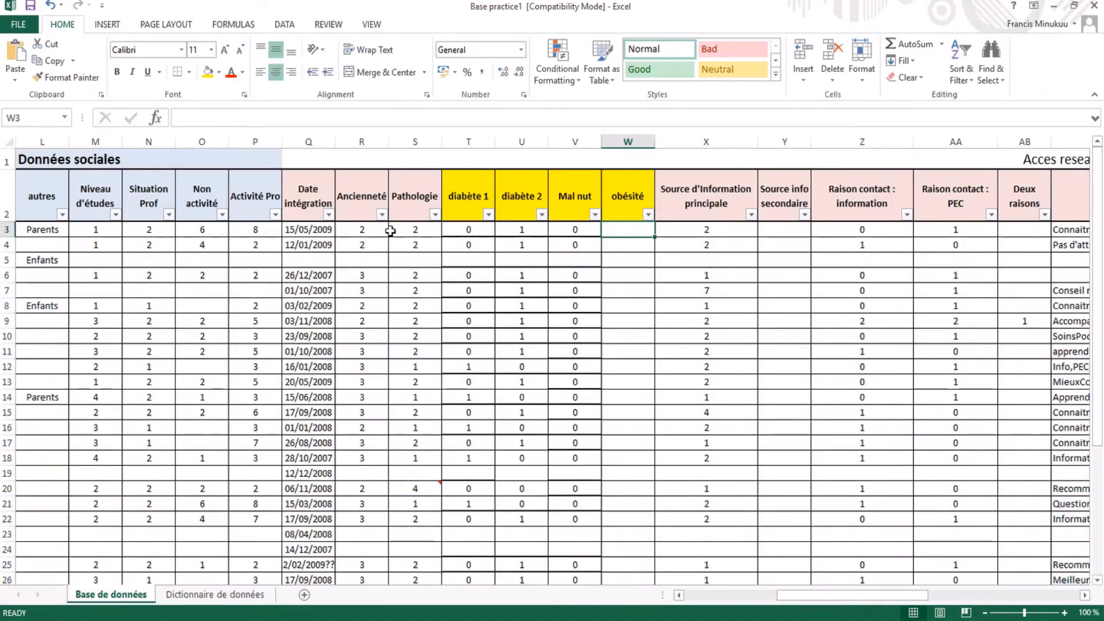
Filter the Pathologie column to show only value 4.
left_click(435, 215)
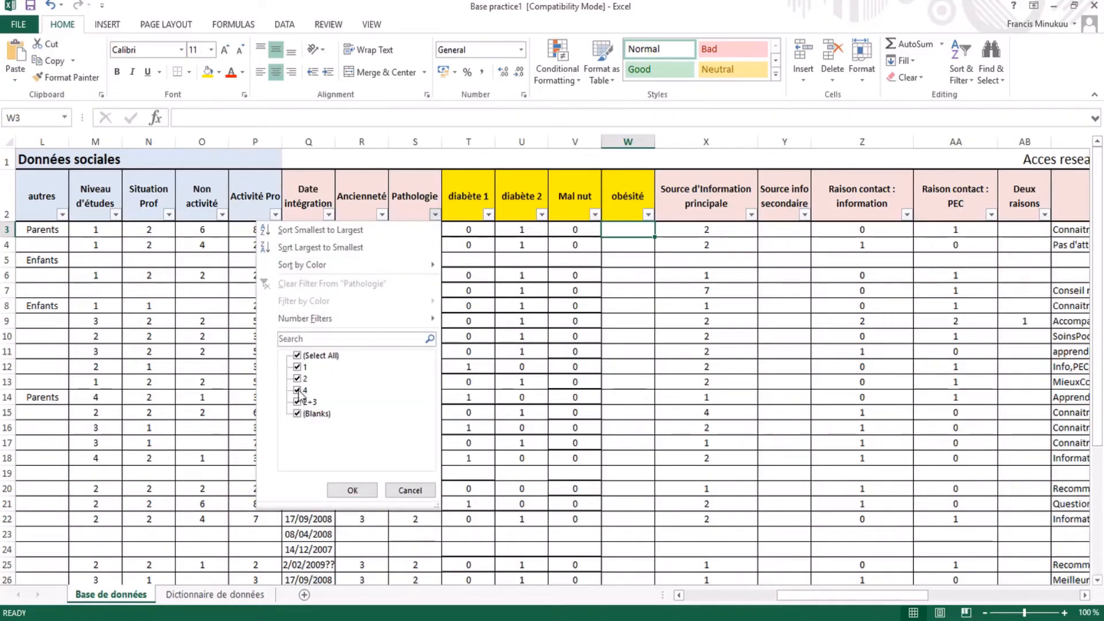
left_click(297, 355)
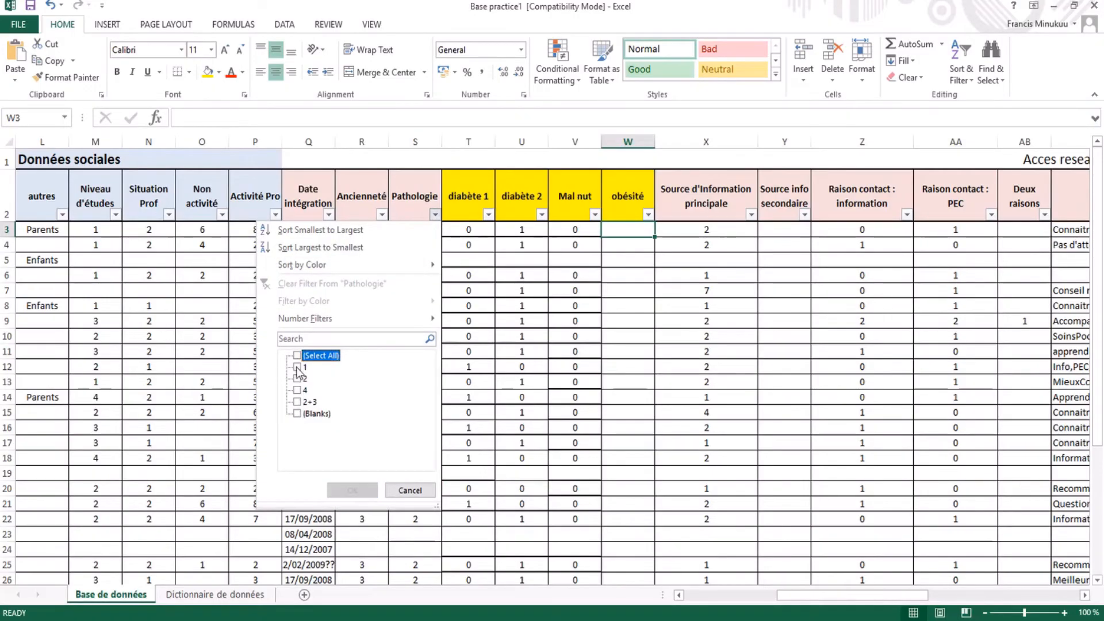
left_click(298, 390)
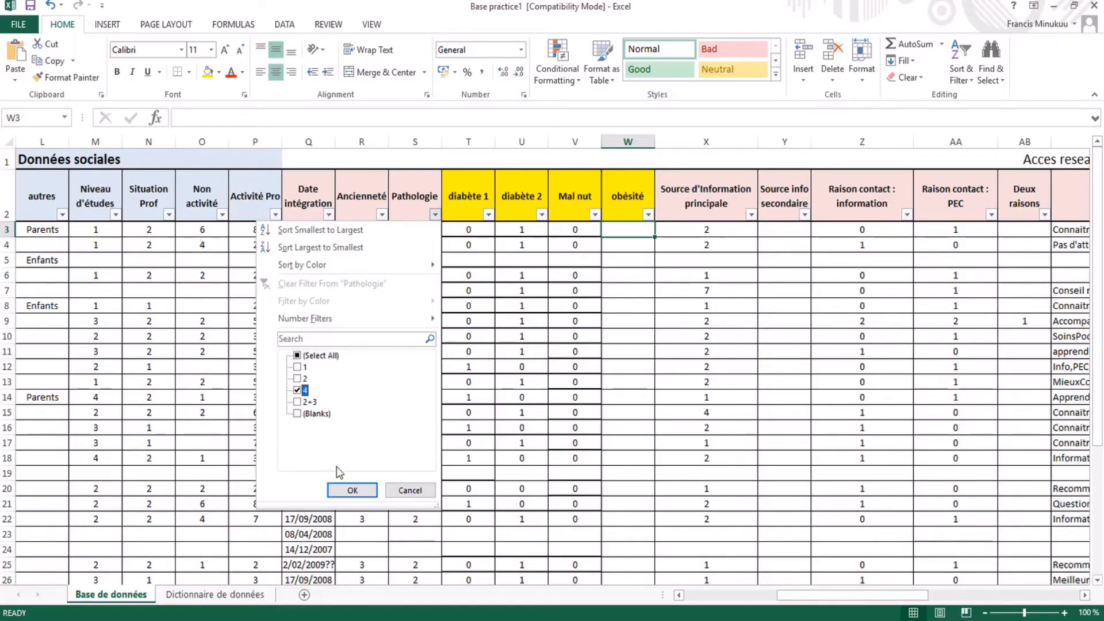
left_click(352, 490)
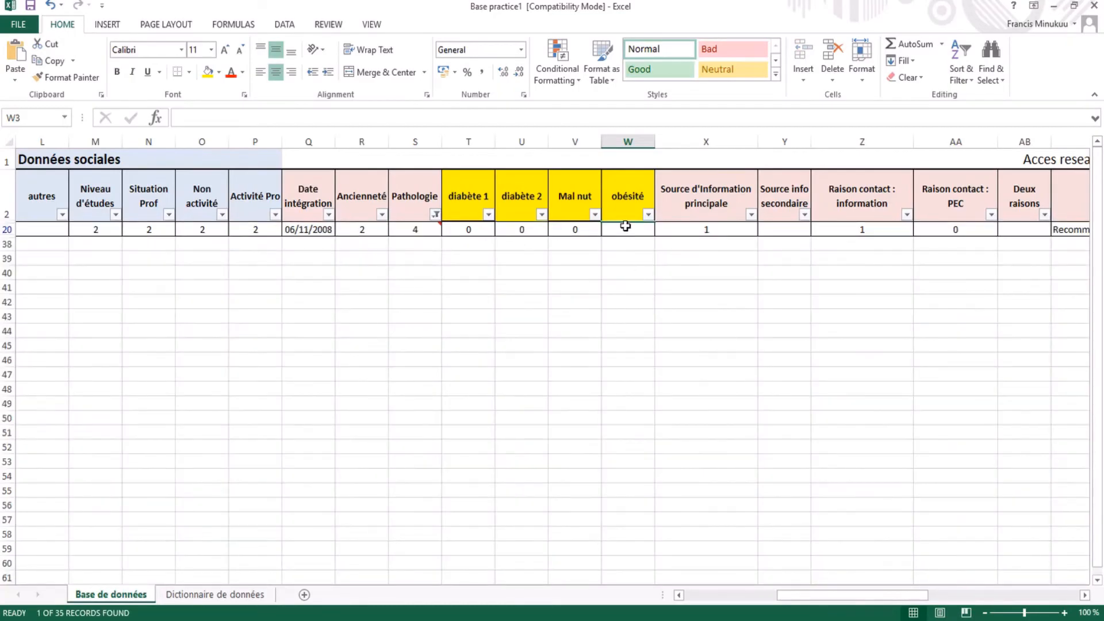
Enter 1 for obésité in the filtered cell W20, then clear the Pathologie filter.
left_click(626, 230)
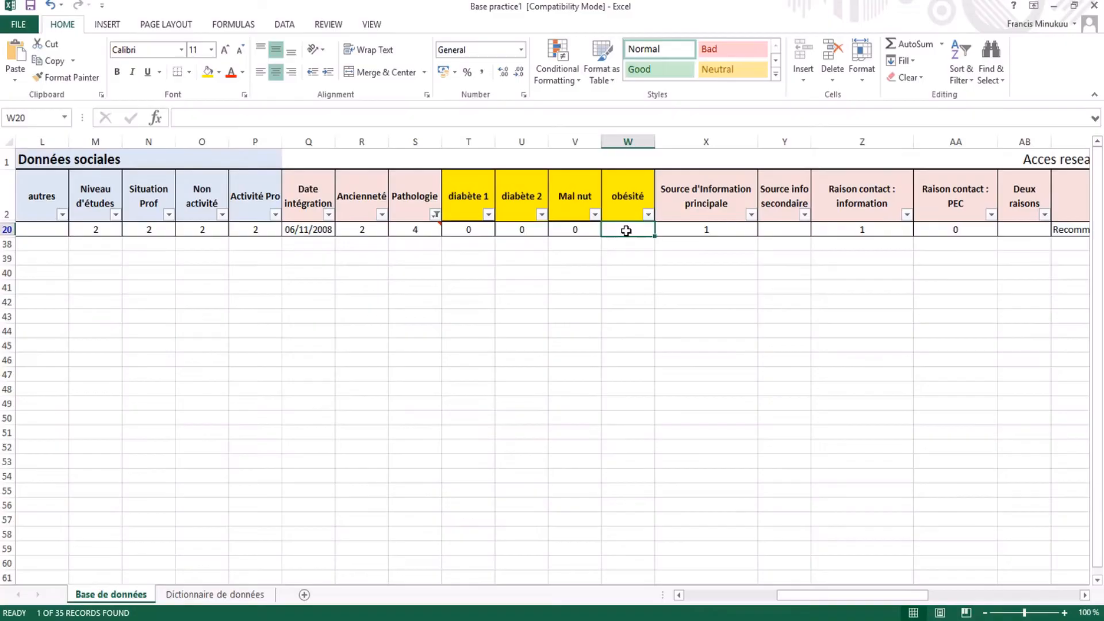
type("1")
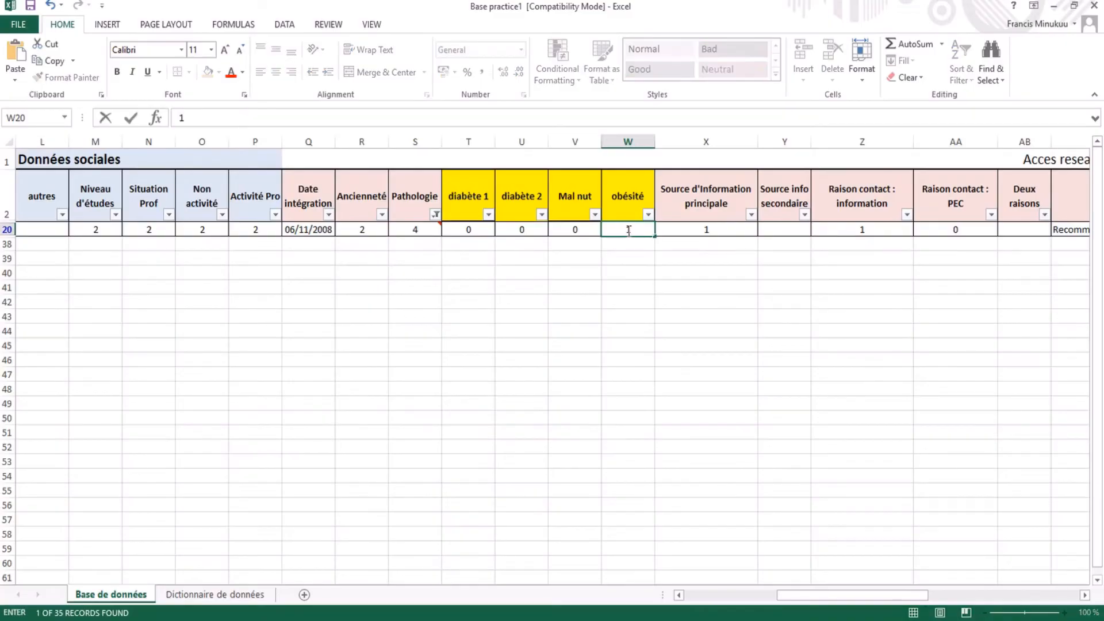
left_click(435, 227)
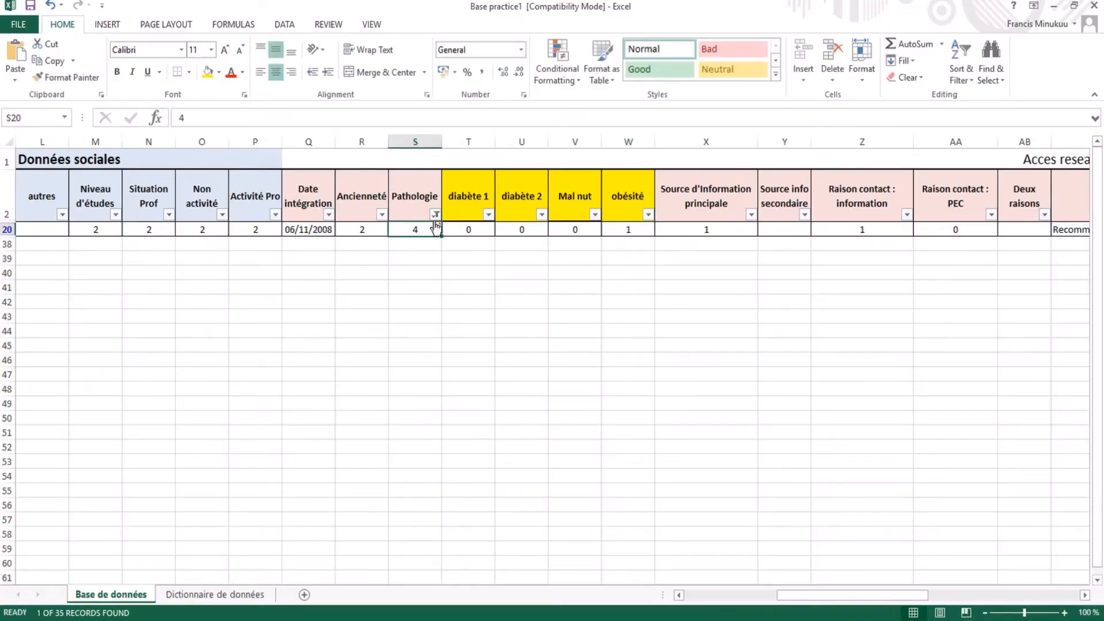
left_click(435, 216)
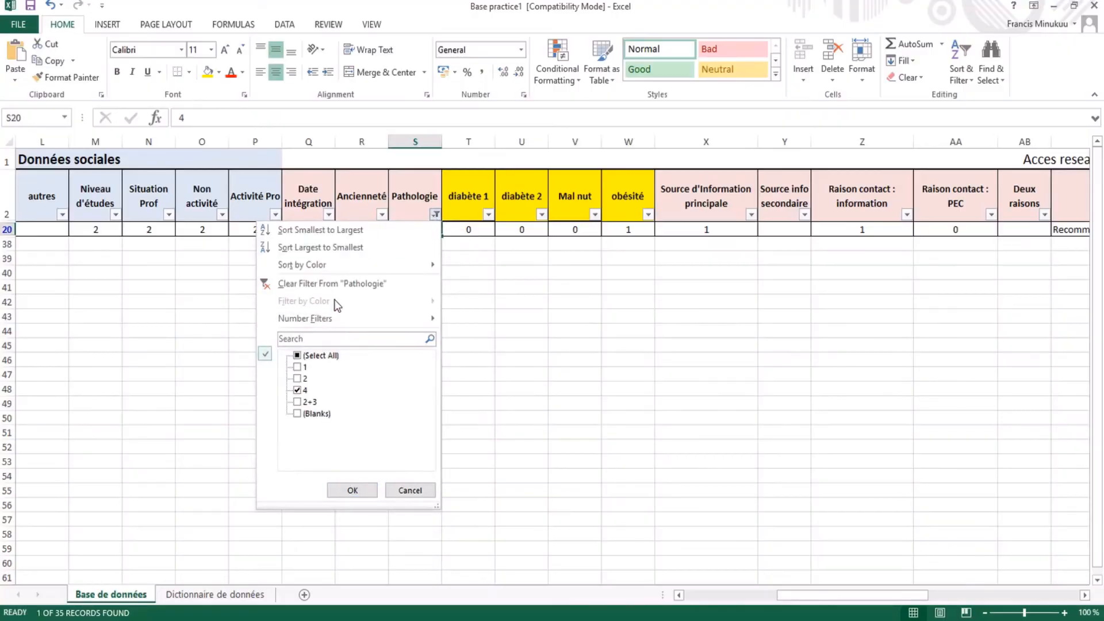
left_click(330, 283)
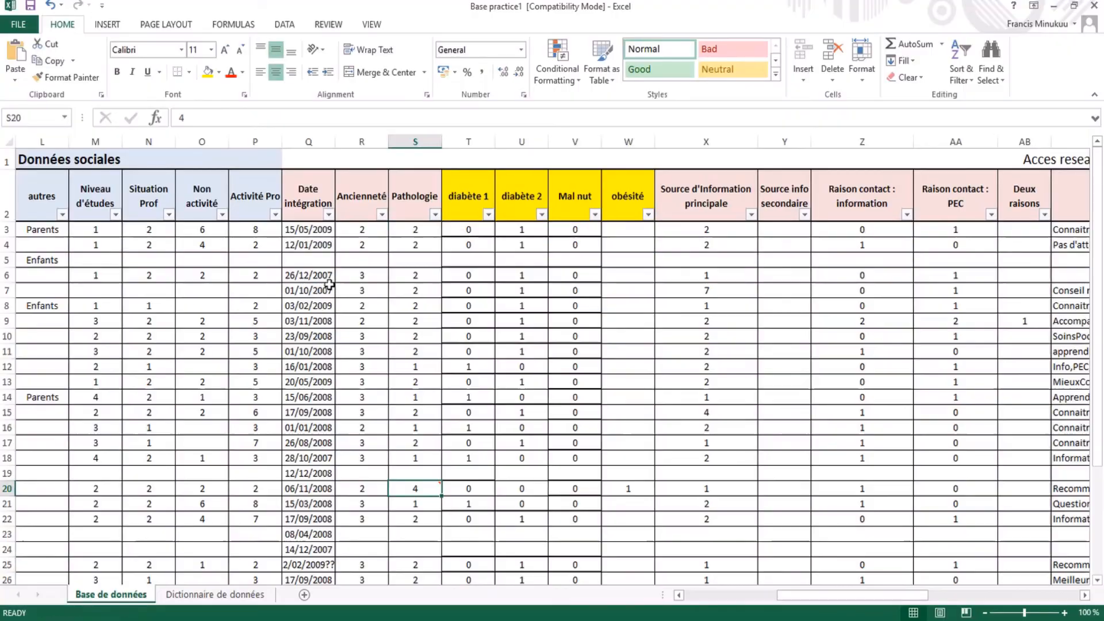
Filter the Pathologie column to show values 1, 2 and 2+3, excluding 4 and blanks.
left_click(435, 216)
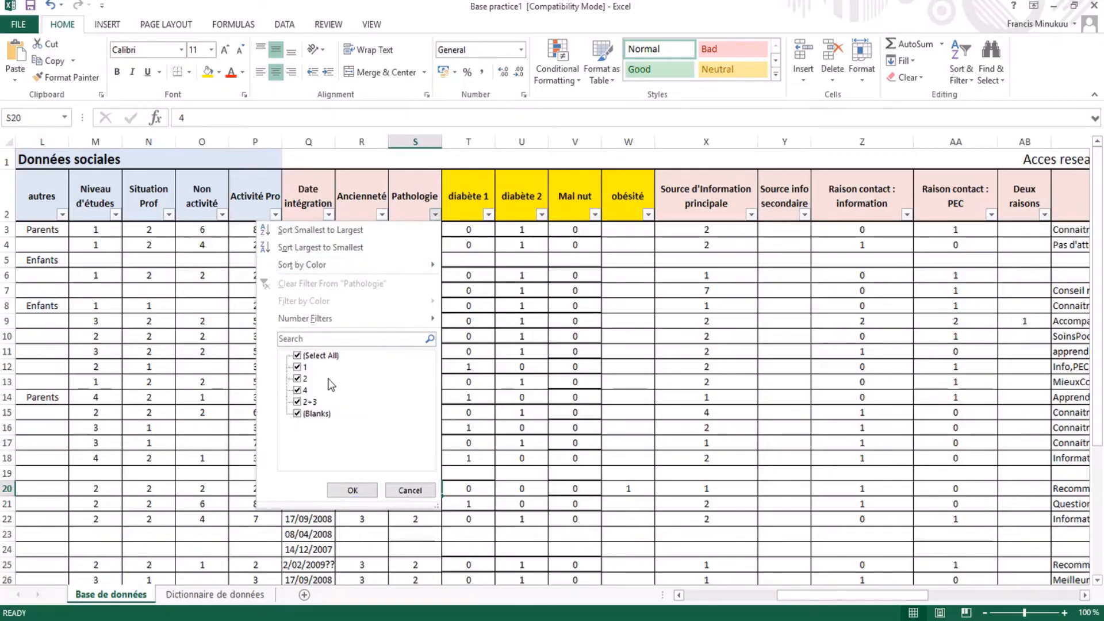
left_click(297, 357)
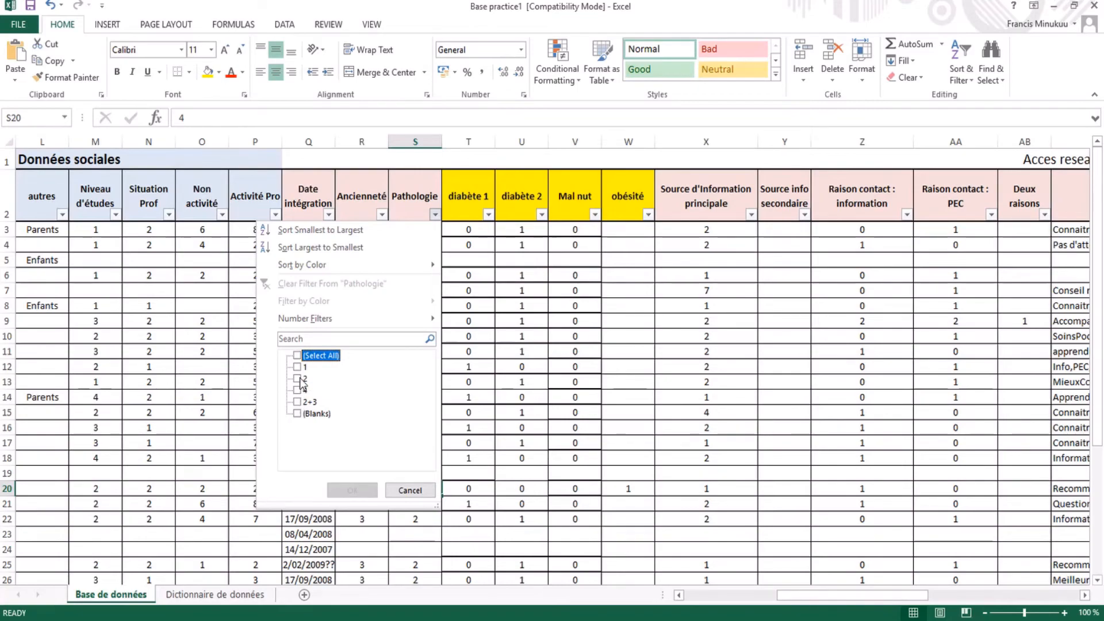
left_click(298, 357)
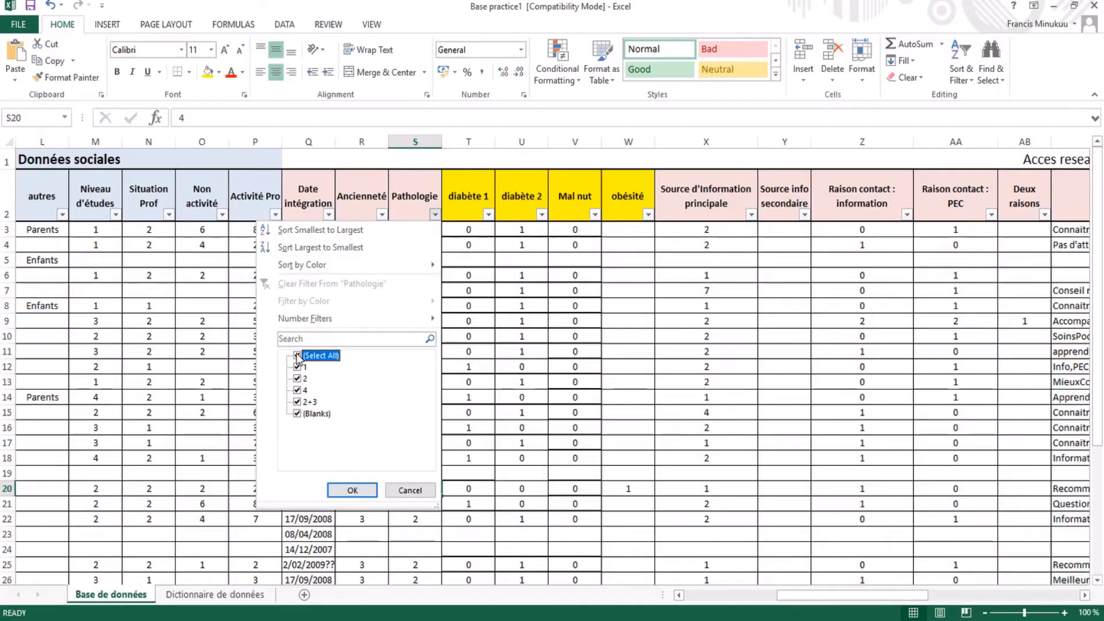
left_click(297, 390)
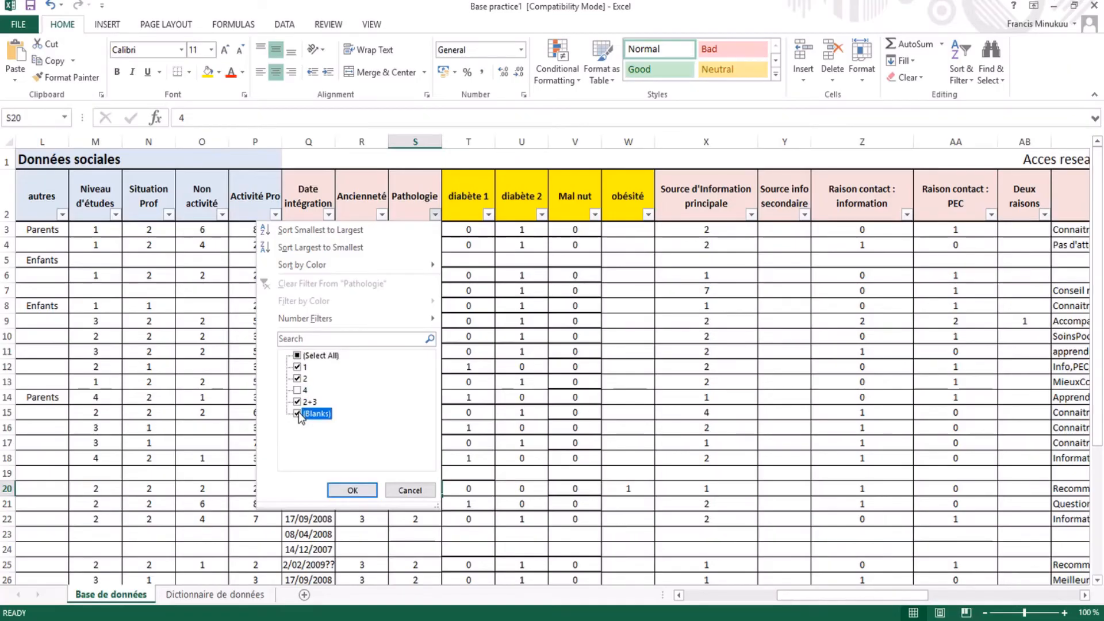
left_click(298, 413)
left_click(353, 491)
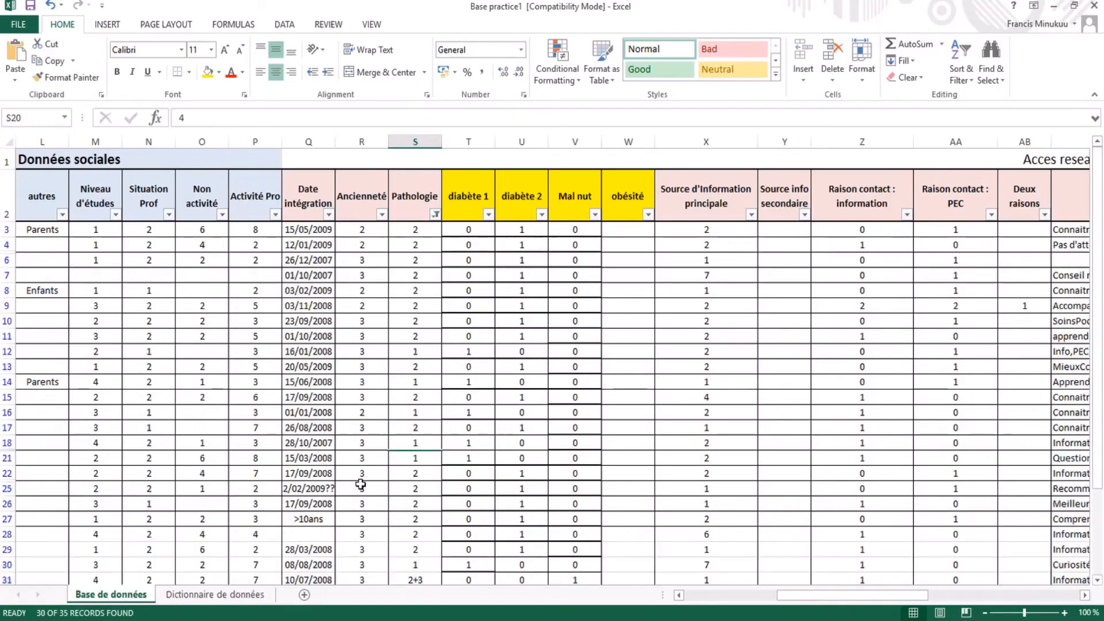
Fill obésité with 0 for the filtered rows from W3 to W37, then clear the Pathologie filter.
left_click(631, 232)
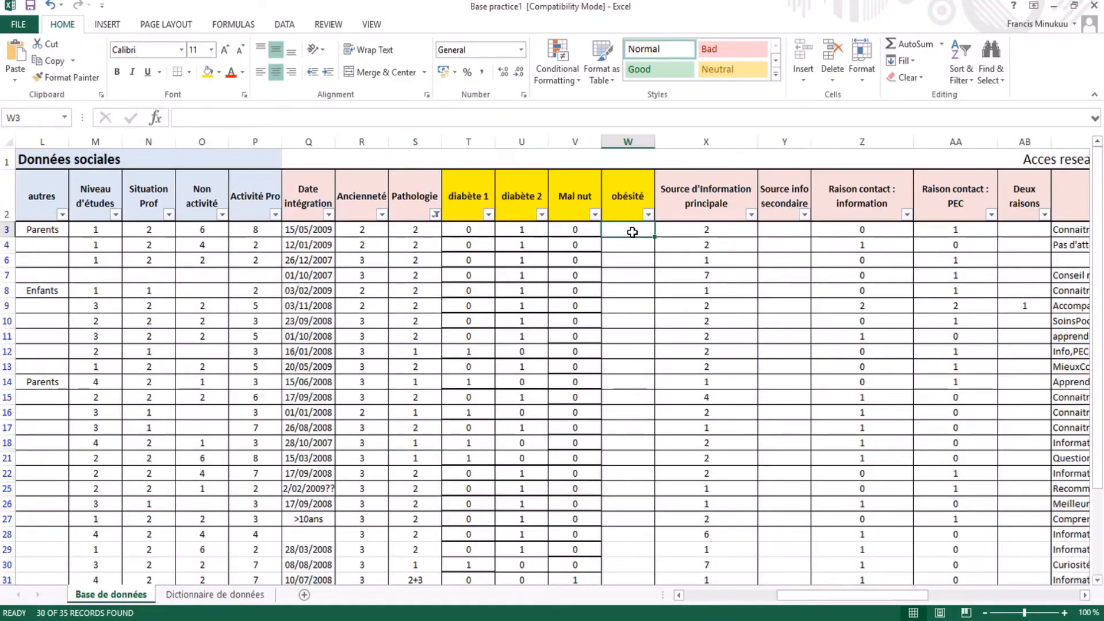
type("0")
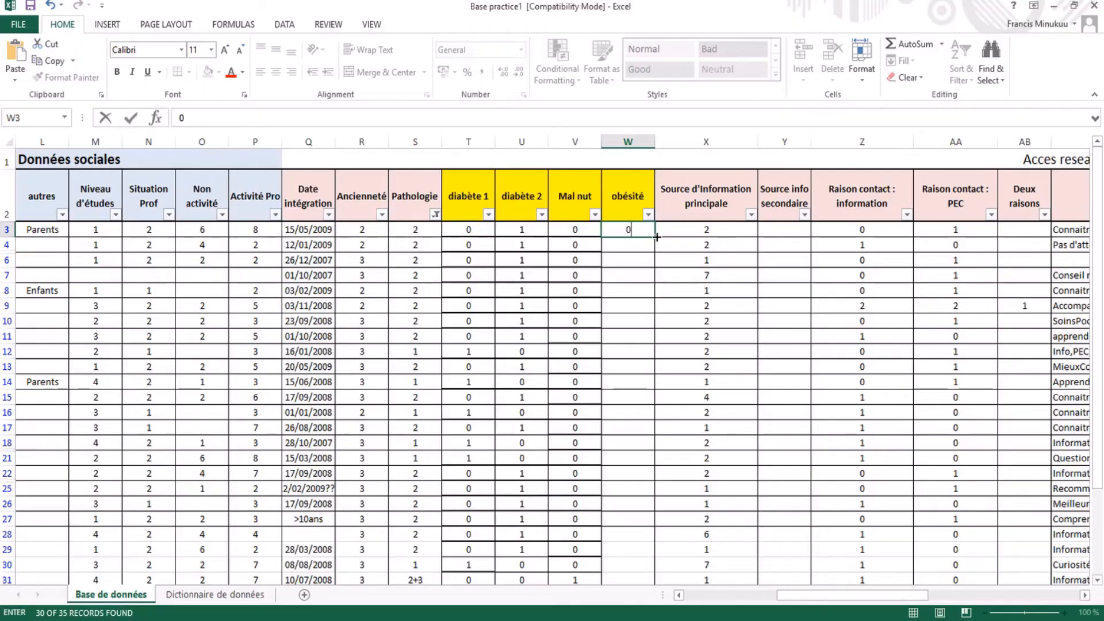
left_click_drag(654, 236, 661, 563)
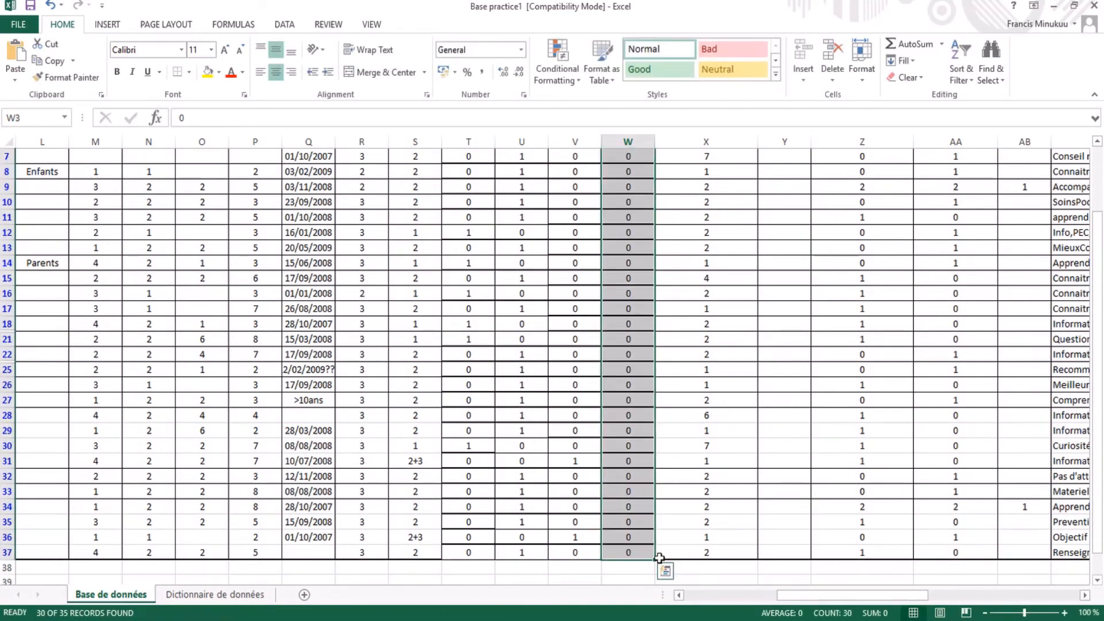
scroll(491, 327, "up", 2)
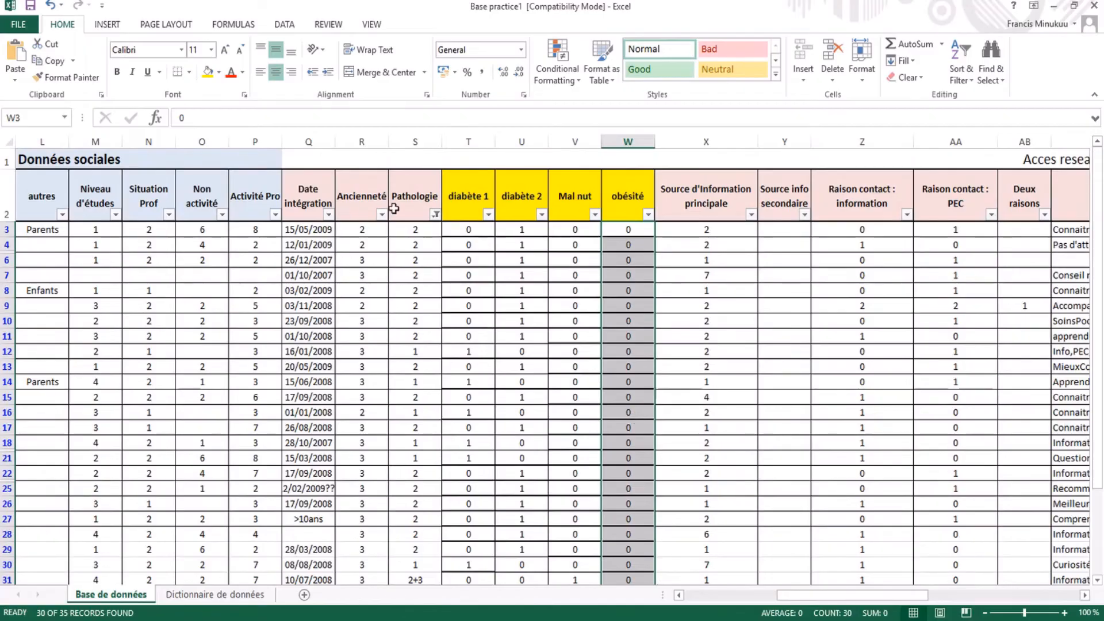
left_click(435, 215)
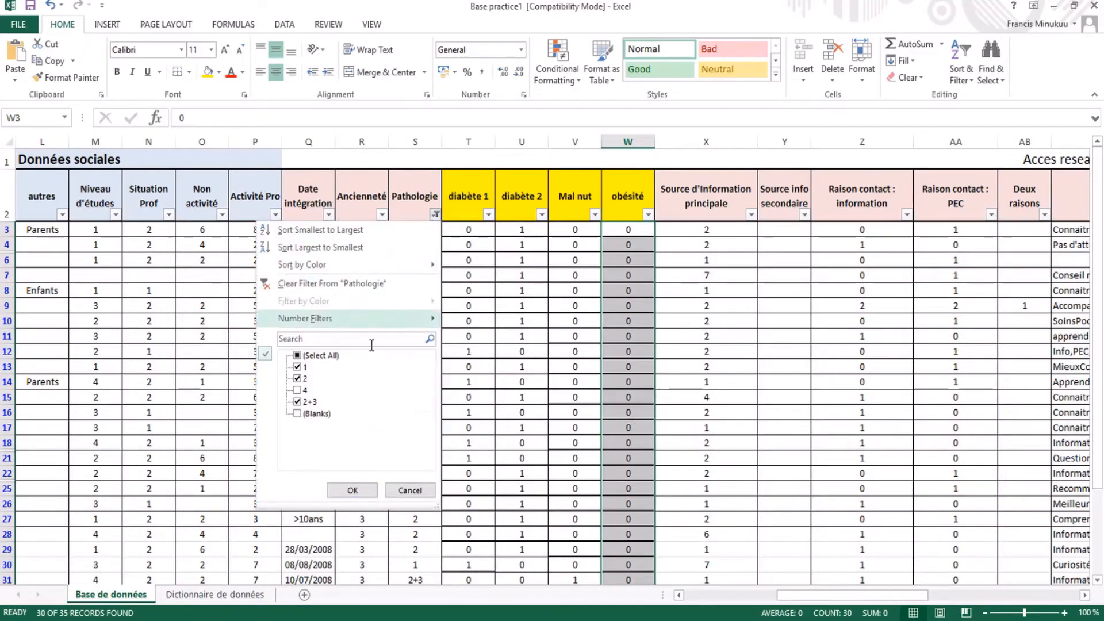
left_click(321, 283)
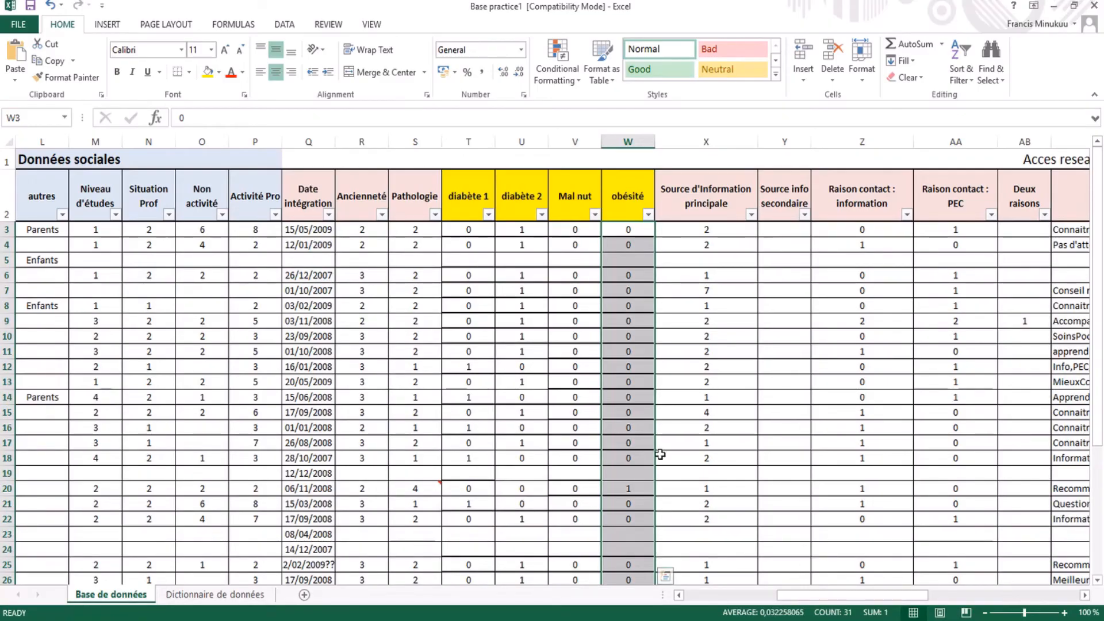
Switch to the Plan du tutoriel document in Word and place the cursor after the Fonctions/formules heading.
mouse_move(592, 620)
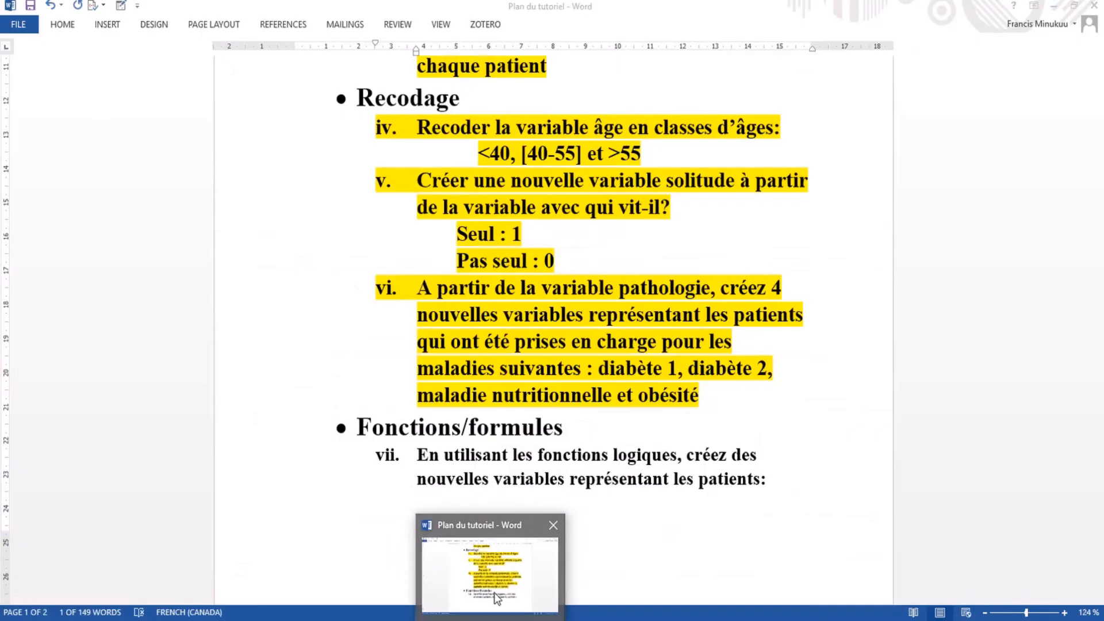
left_click(496, 598)
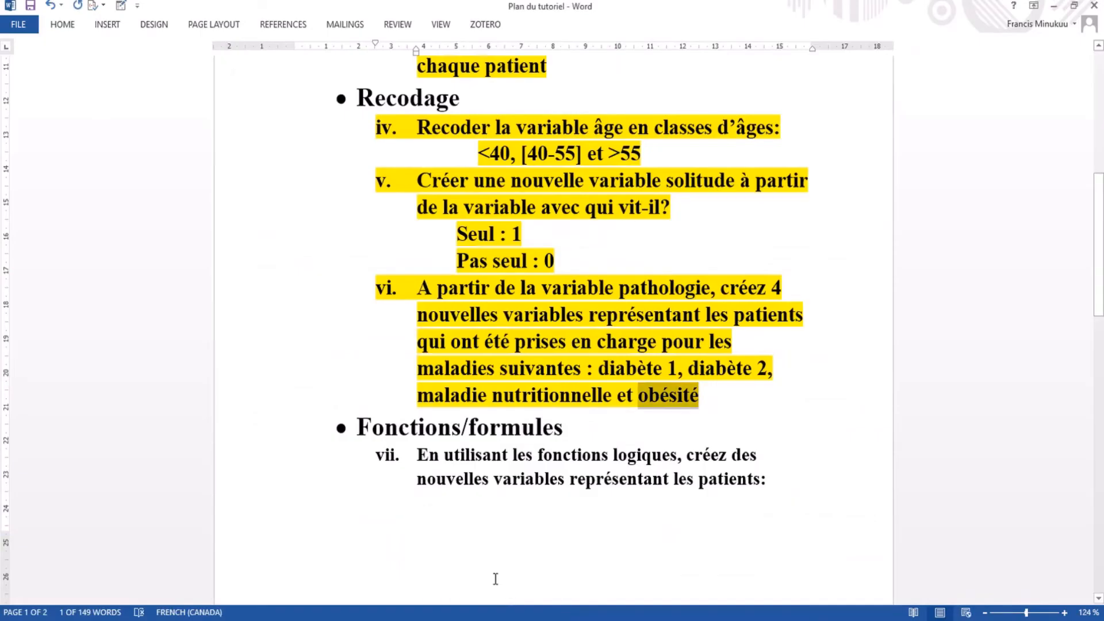
left_click(702, 415)
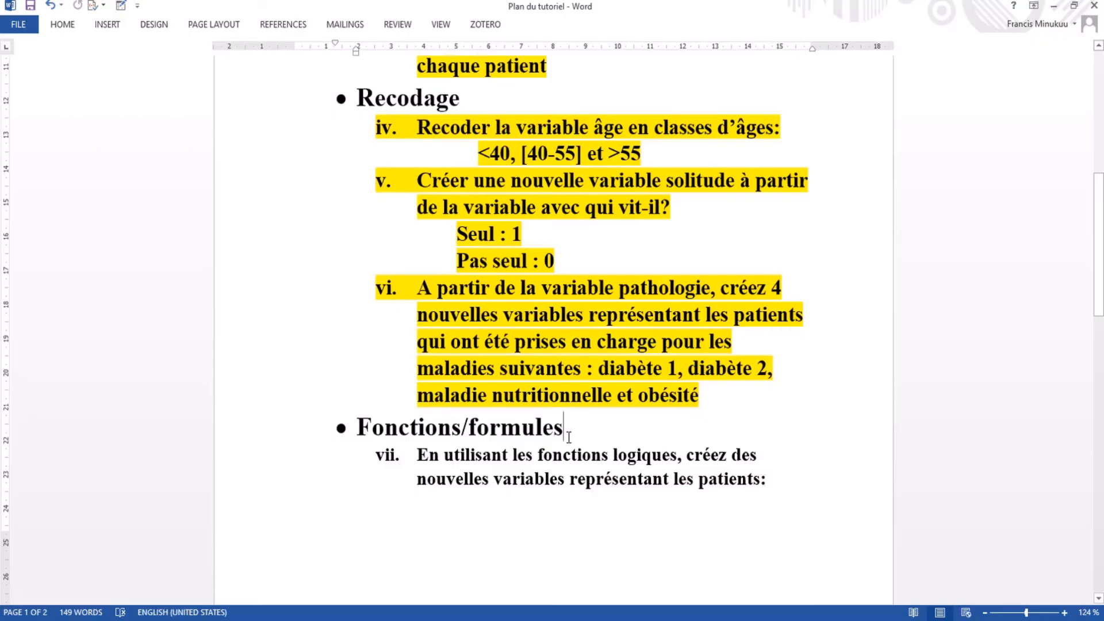
scroll(579, 442, "up", 1)
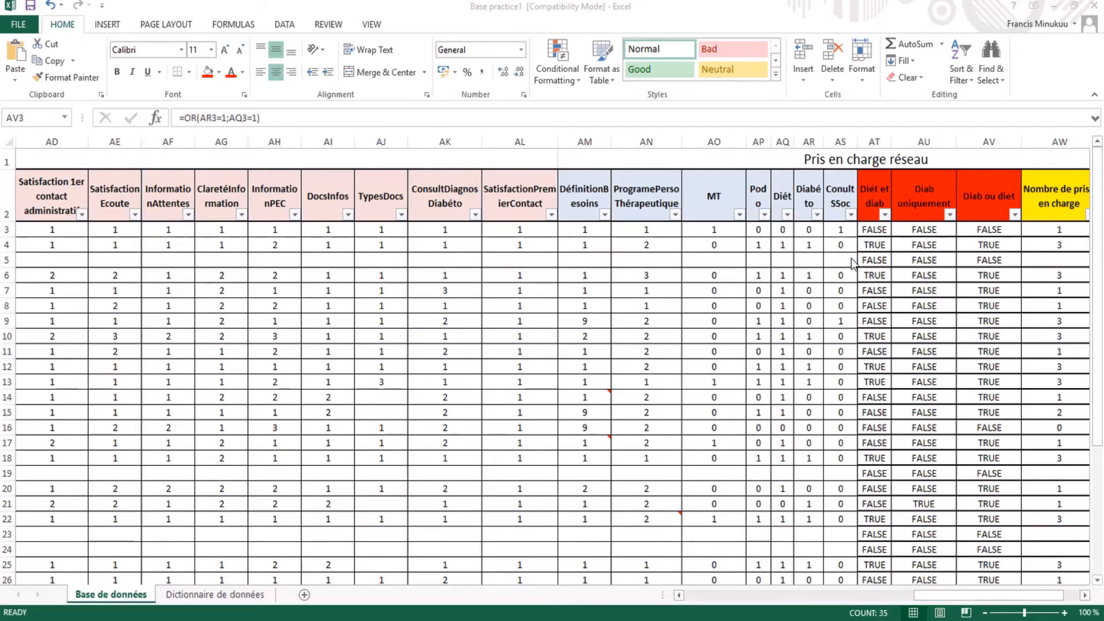
Filter the Podo column of the Base de données sheet to show only blank rows.
left_click(764, 215)
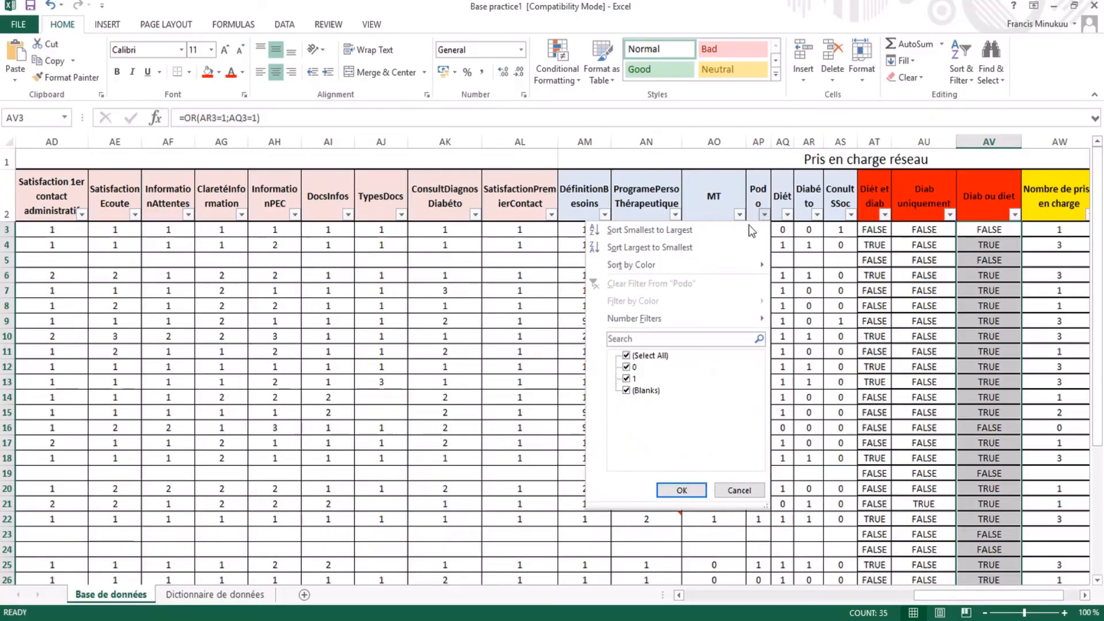
left_click(627, 355)
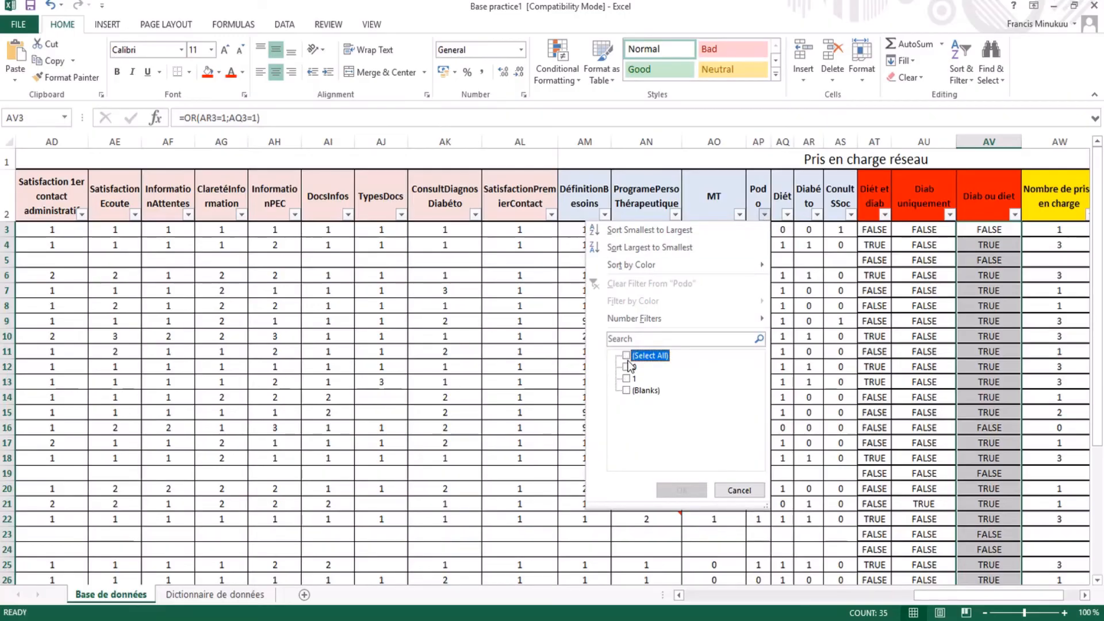
left_click(625, 390)
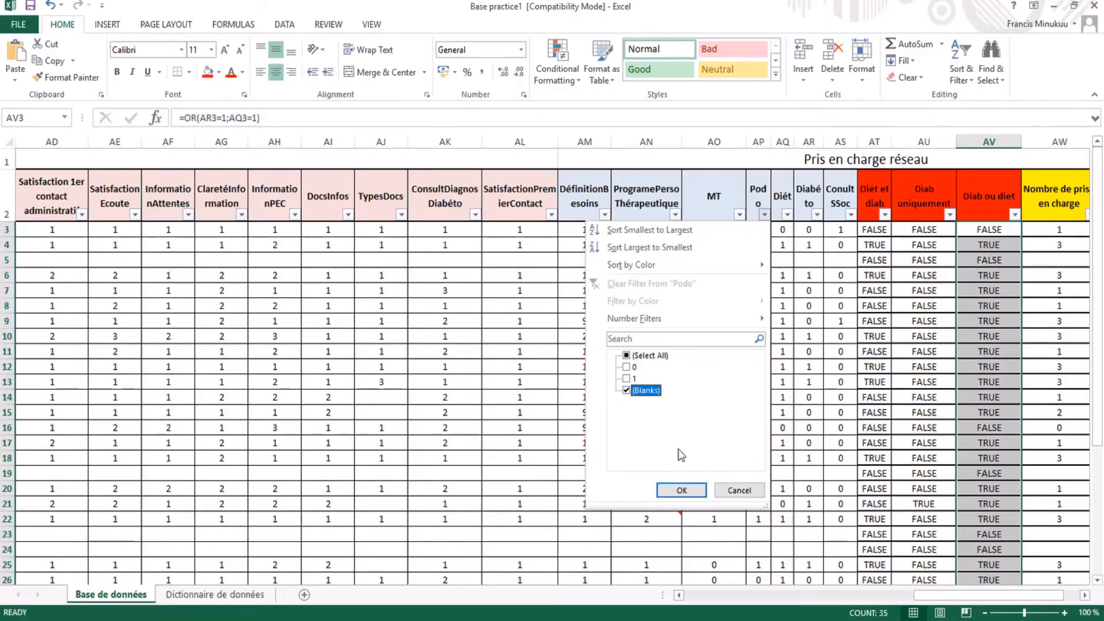
left_click(681, 490)
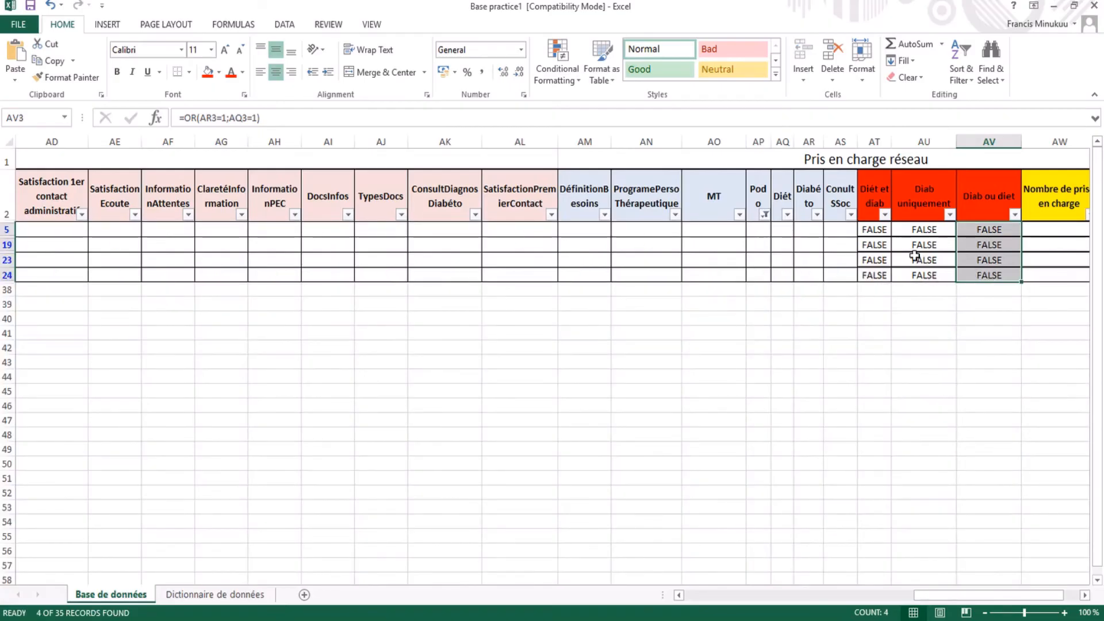
Delete the Diét et diab, Diab uniquement and Diab ou diet results in the filtered blank rows, then clear the Podo filter.
left_click_drag(870, 229, 990, 268)
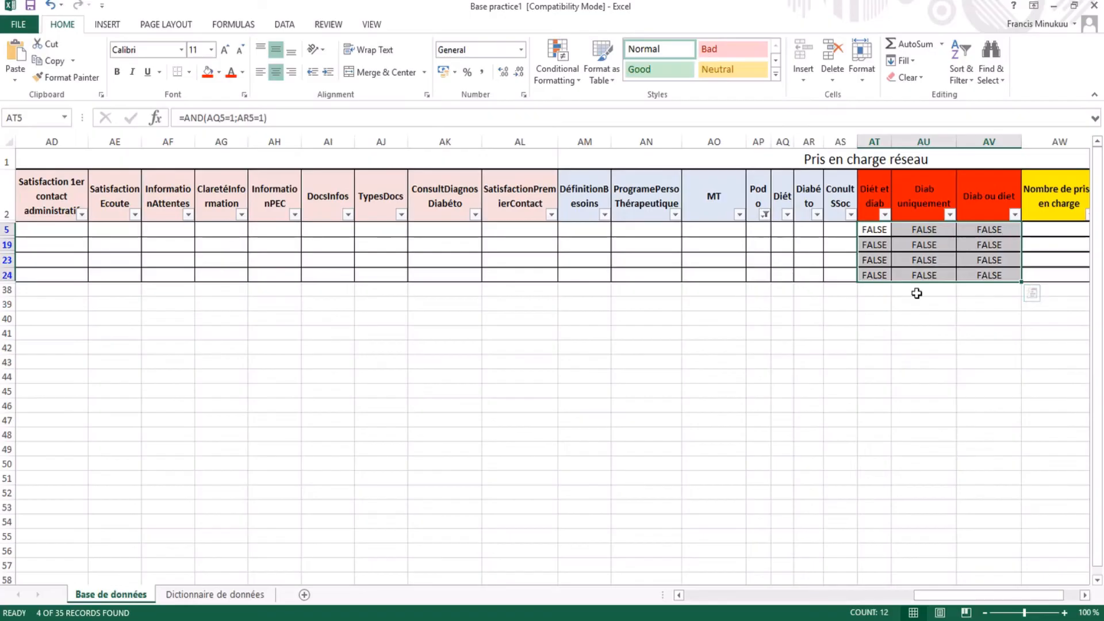
key("Delete")
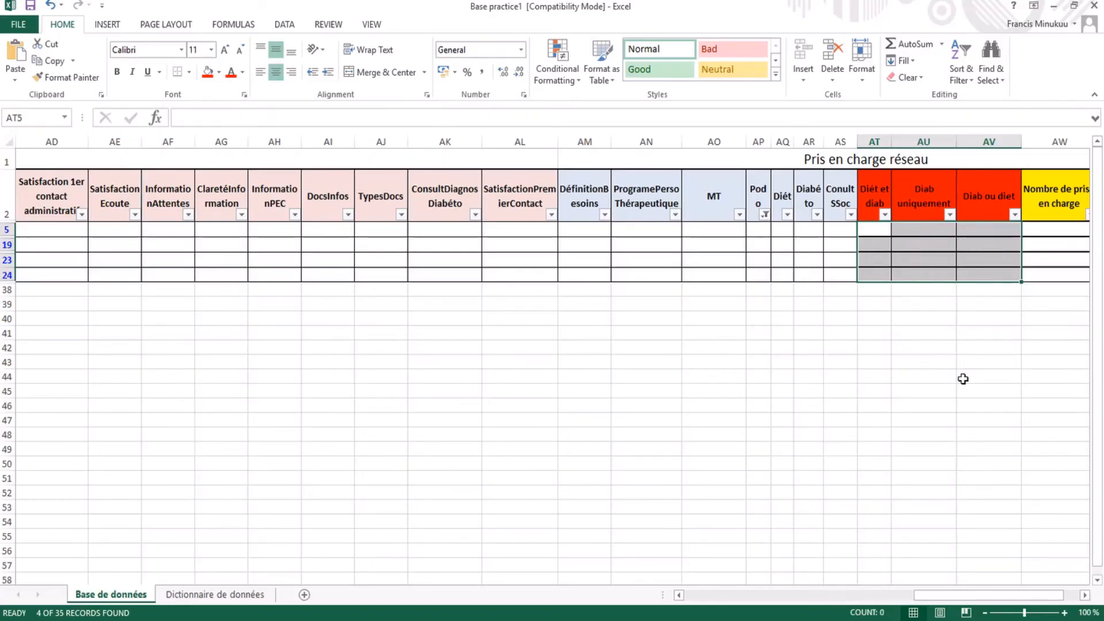
left_click(765, 216)
left_click(634, 287)
left_click(993, 321)
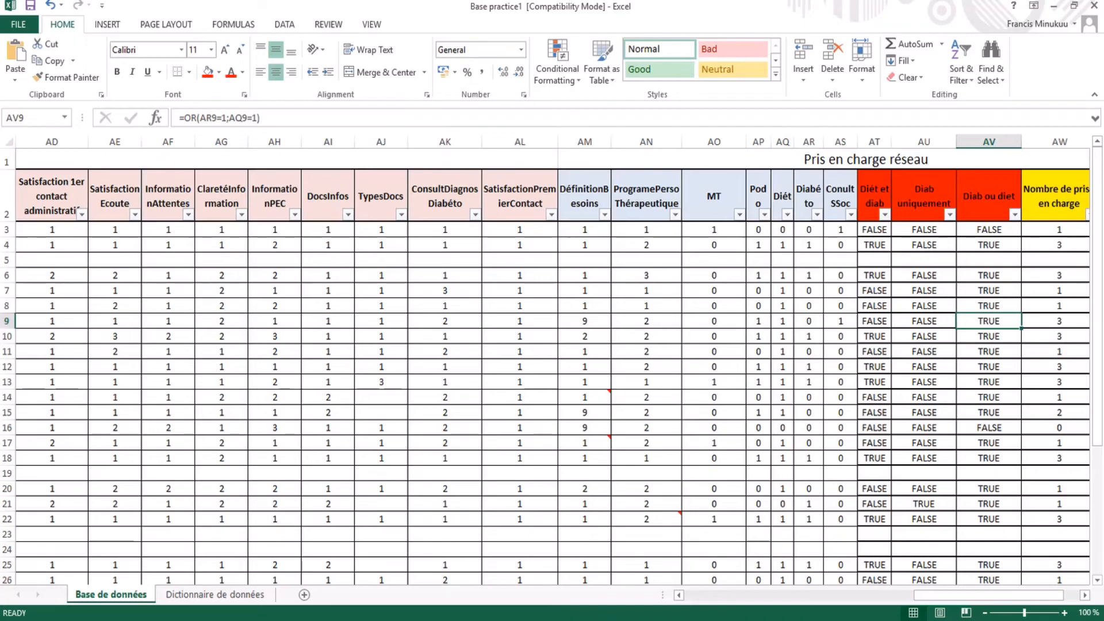
Switch to the Plan du tutoriel document in Word and select the text "Diab et diet uniquement" under Fonctions/formules.
mouse_move(524, 620)
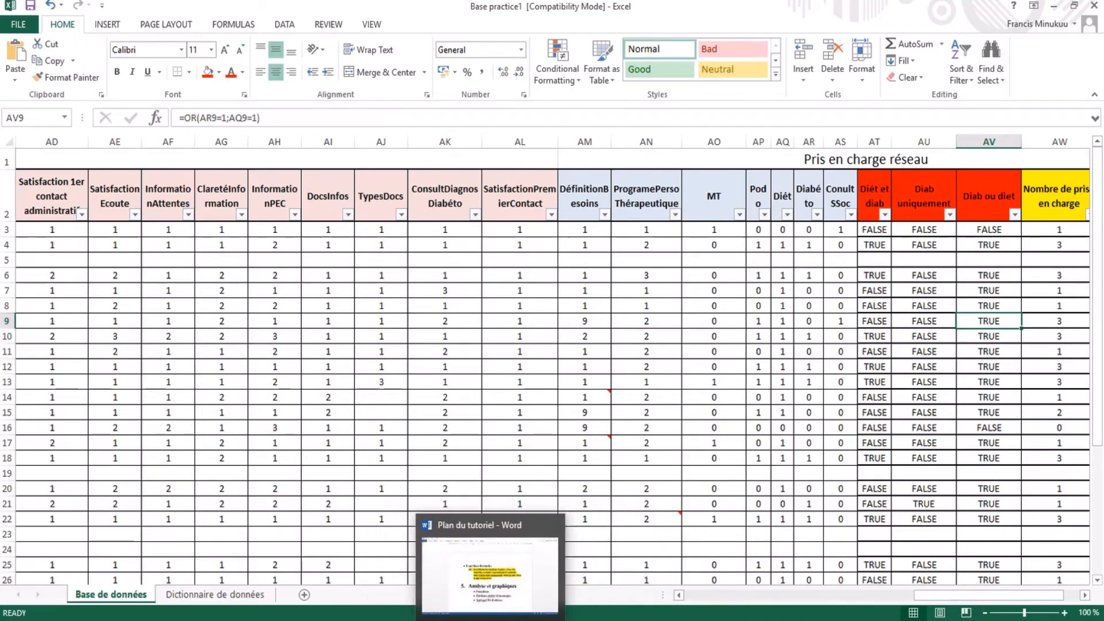
left_click(525, 572)
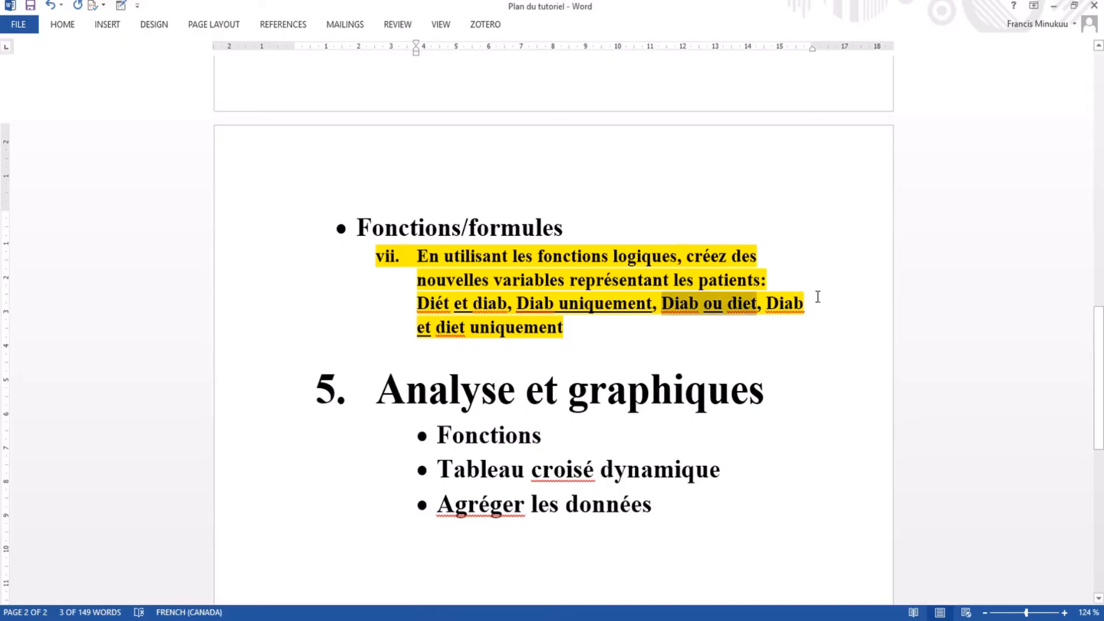
left_click(776, 304)
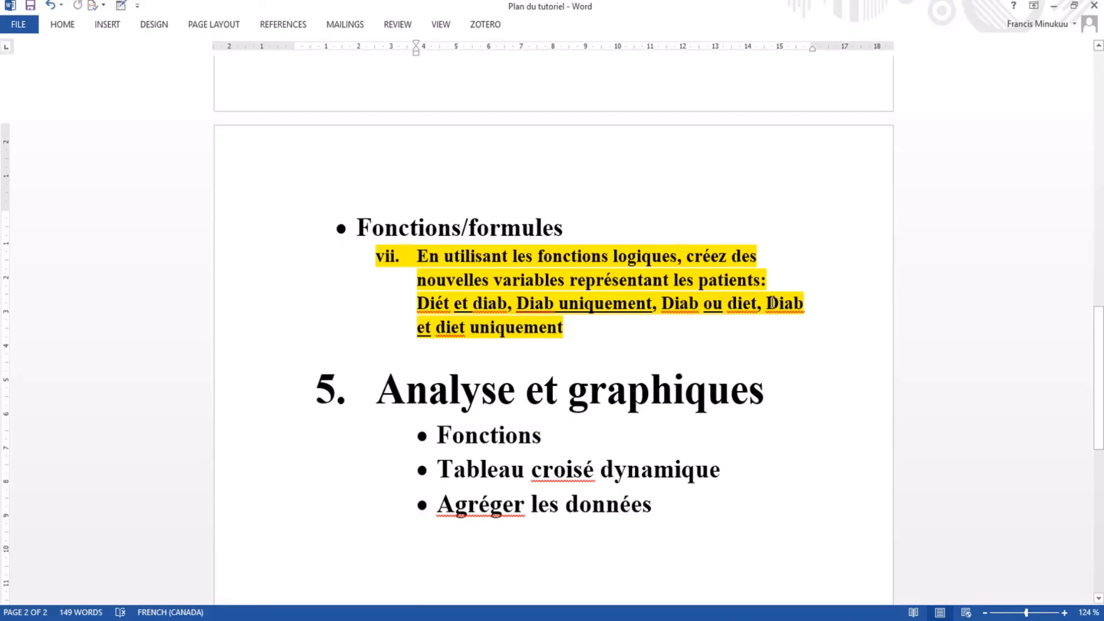
left_click_drag(771, 303, 783, 326)
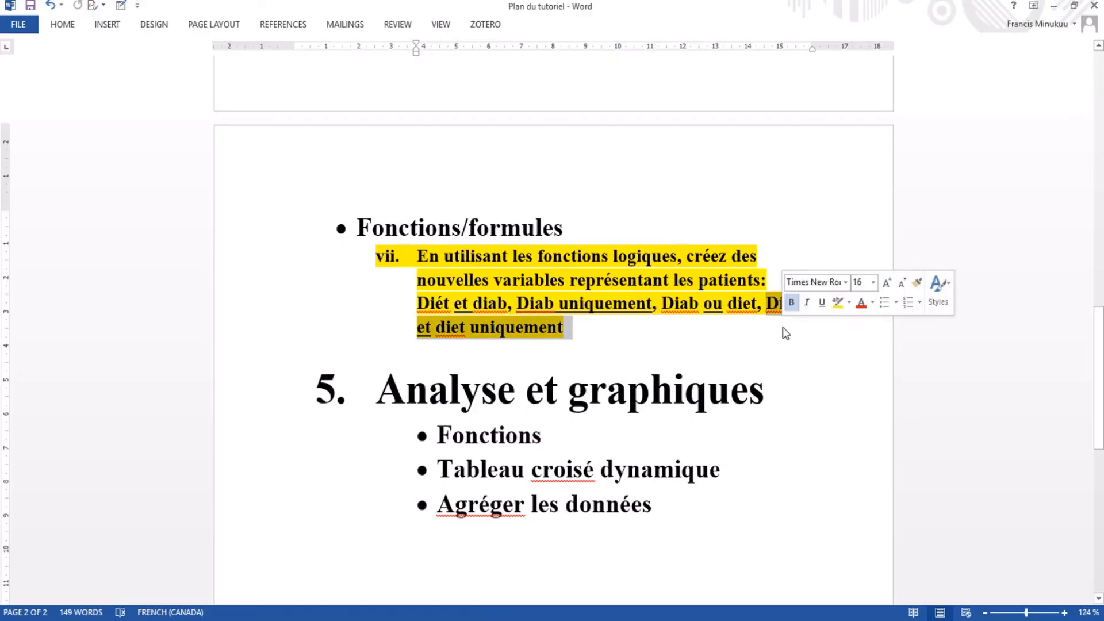
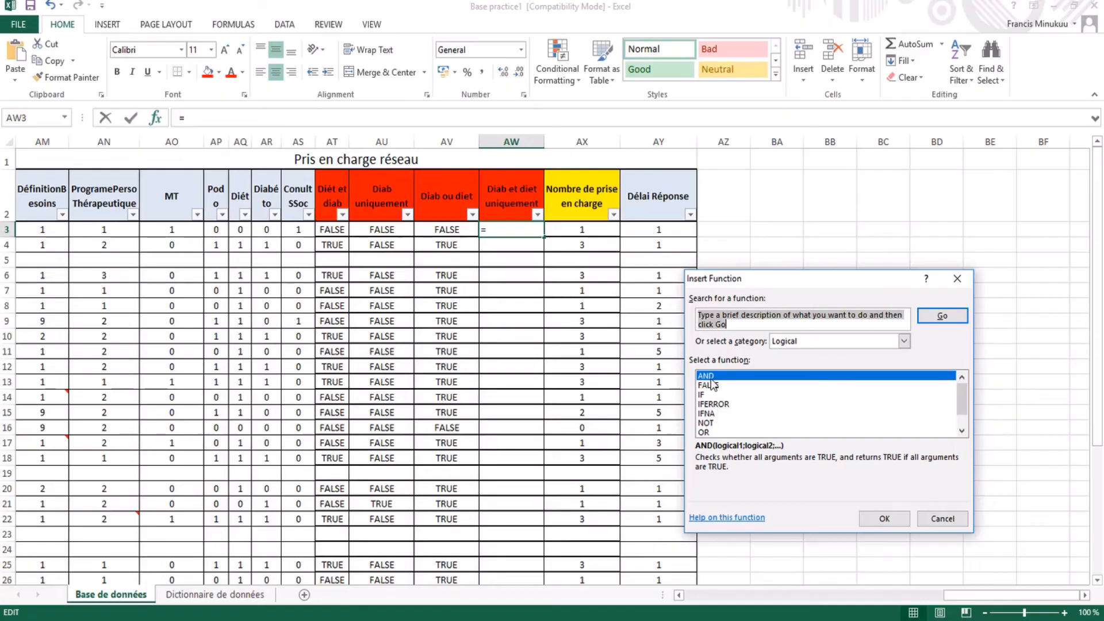
Insert the AND function in AW3 under Diab et diet uniquement, with AR3=1 as the first condition.
left_click(882, 517)
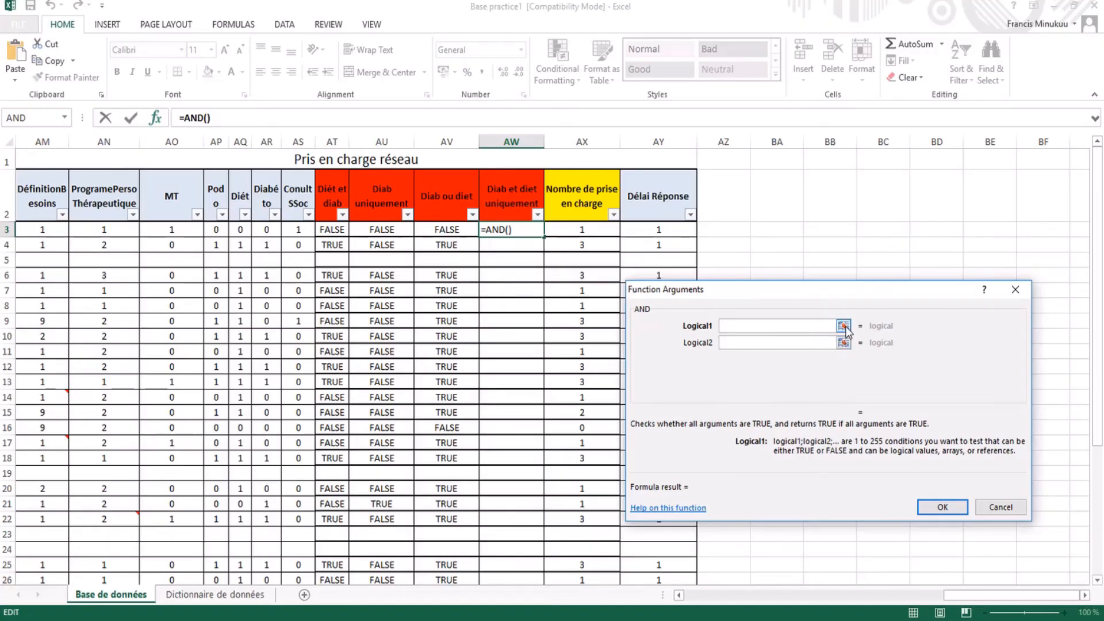
left_click(843, 327)
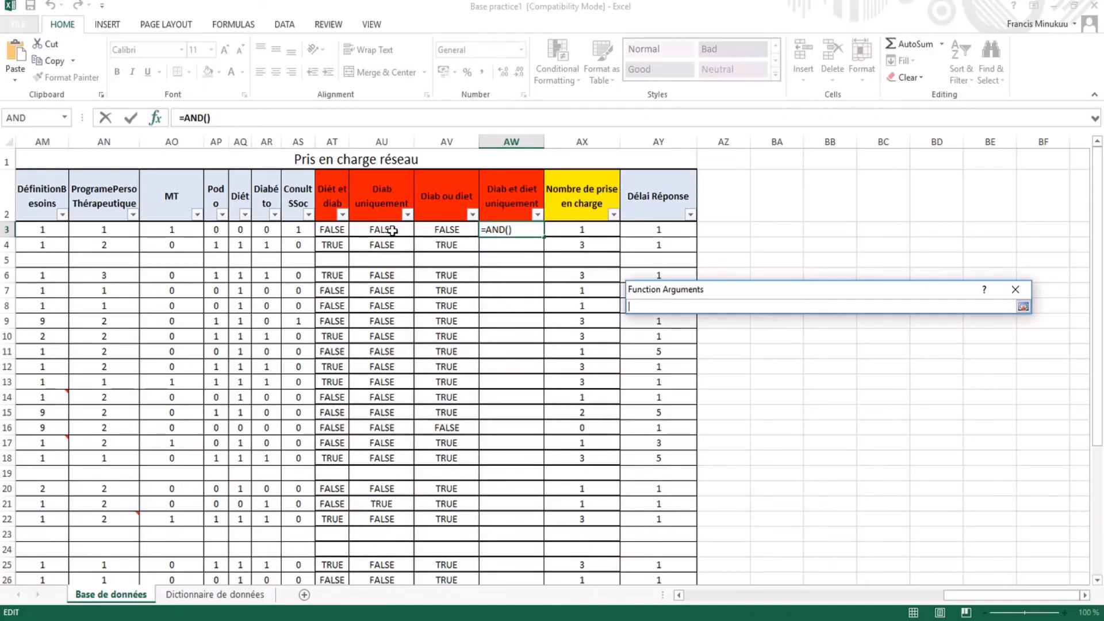
left_click(263, 230)
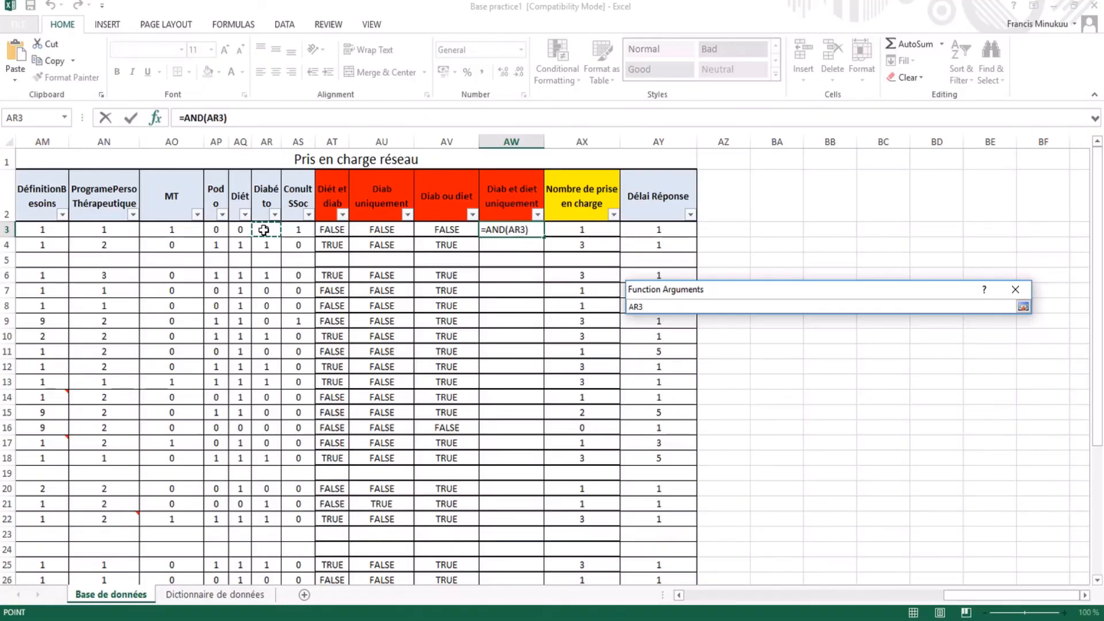
type("=1")
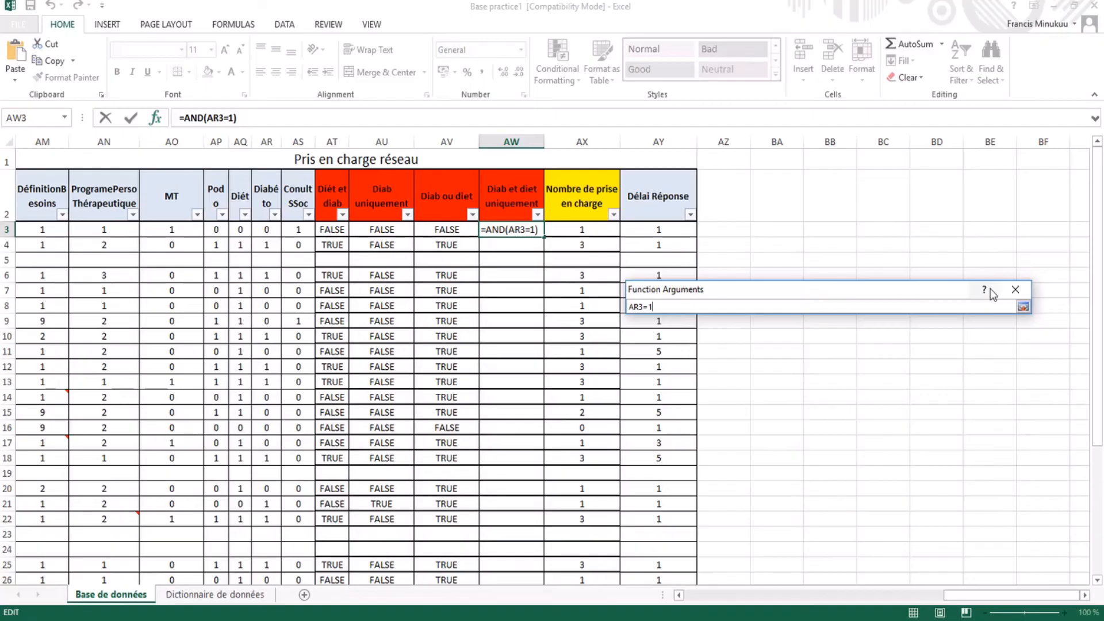
left_click(1023, 308)
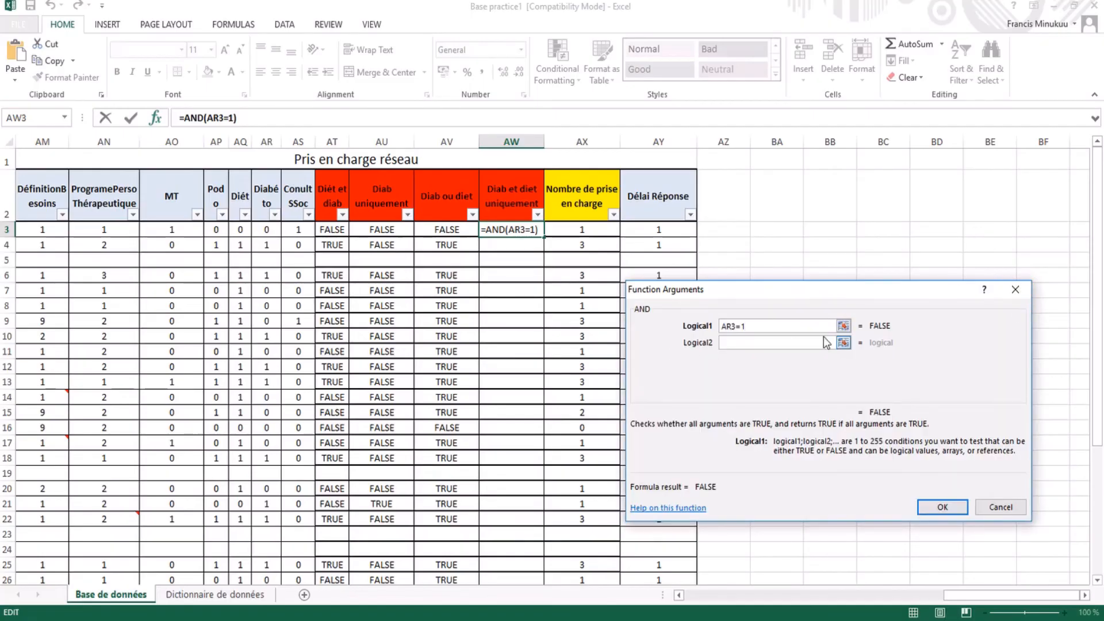
Set the second condition of the AND function to AQ3=1 for Diét.
left_click(843, 343)
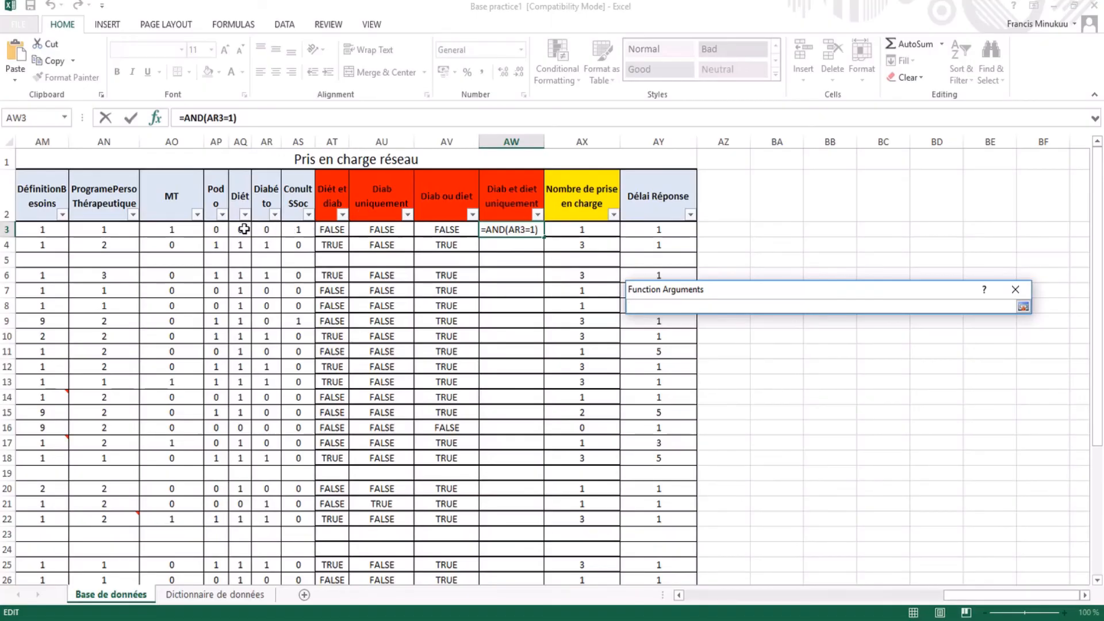
left_click(243, 229)
type("=")
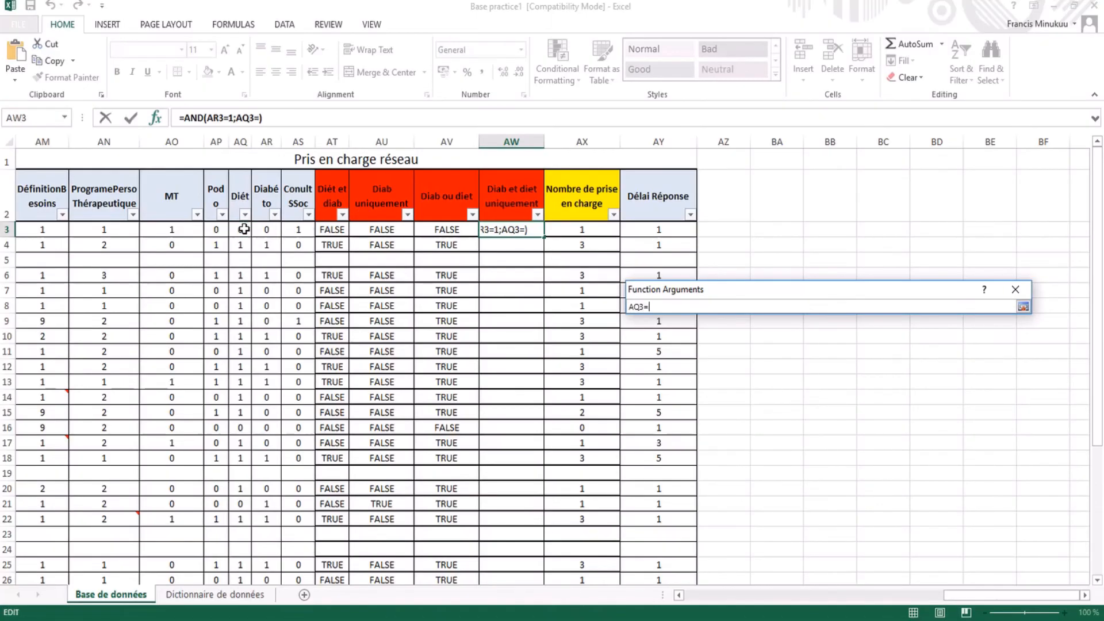
type("1")
left_click(1023, 306)
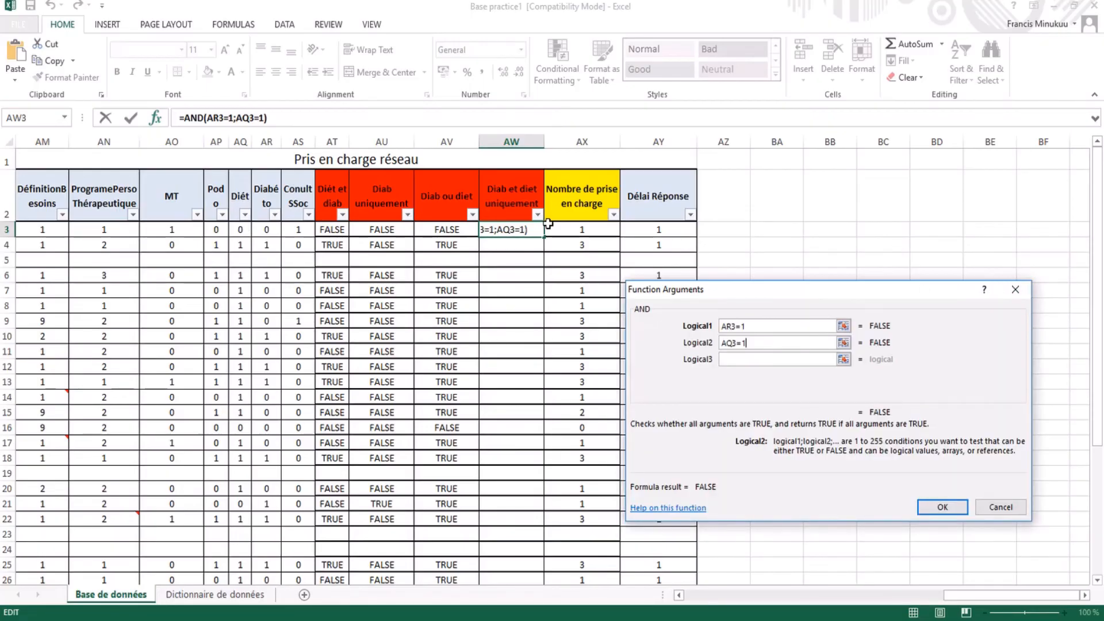
Add AS3=0 as the third AND condition to exclude the ConsultSSoc patients.
left_click(819, 361)
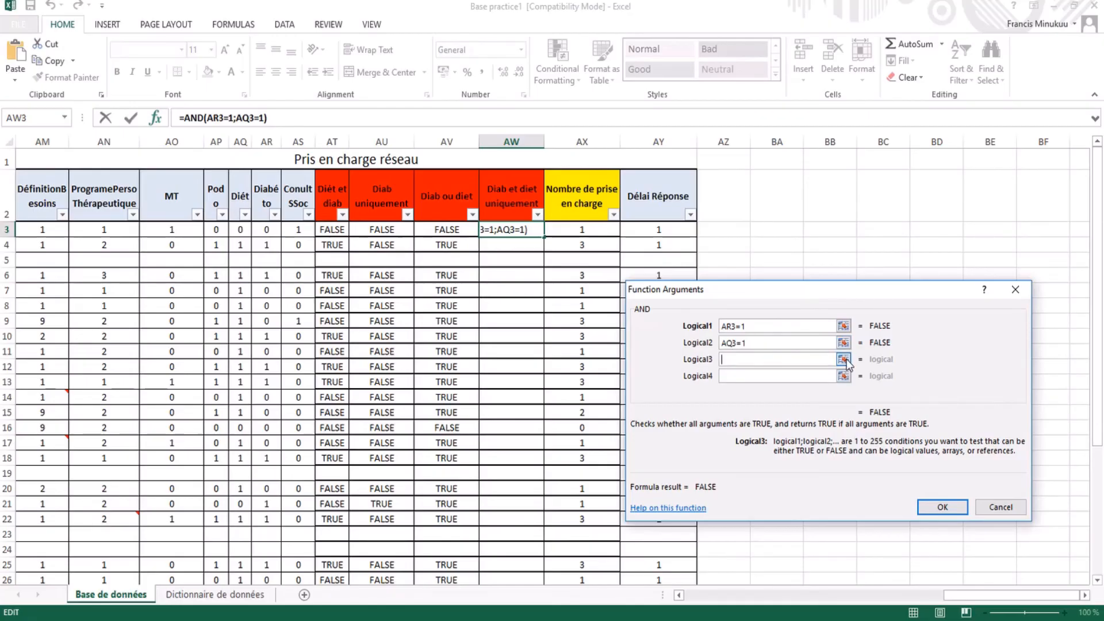
left_click(843, 360)
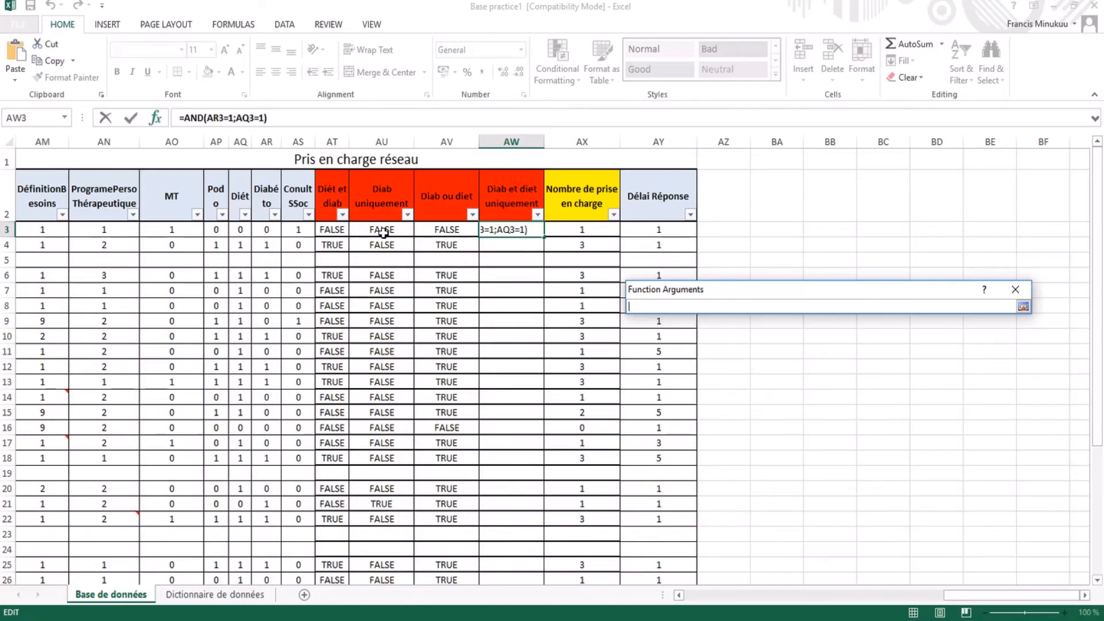
left_click(297, 232)
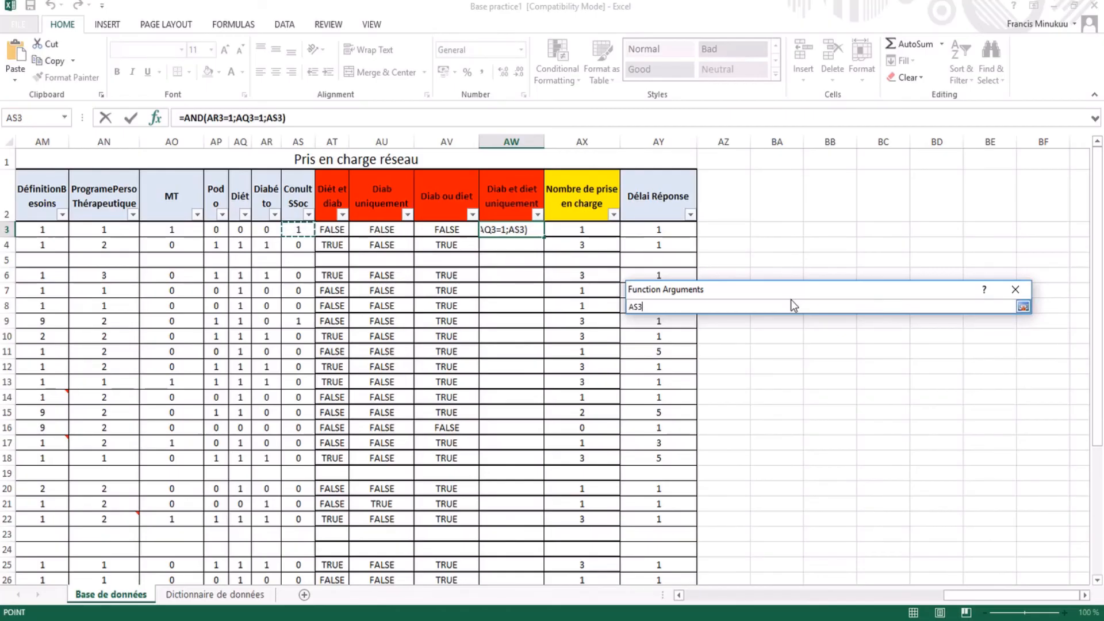
type("=")
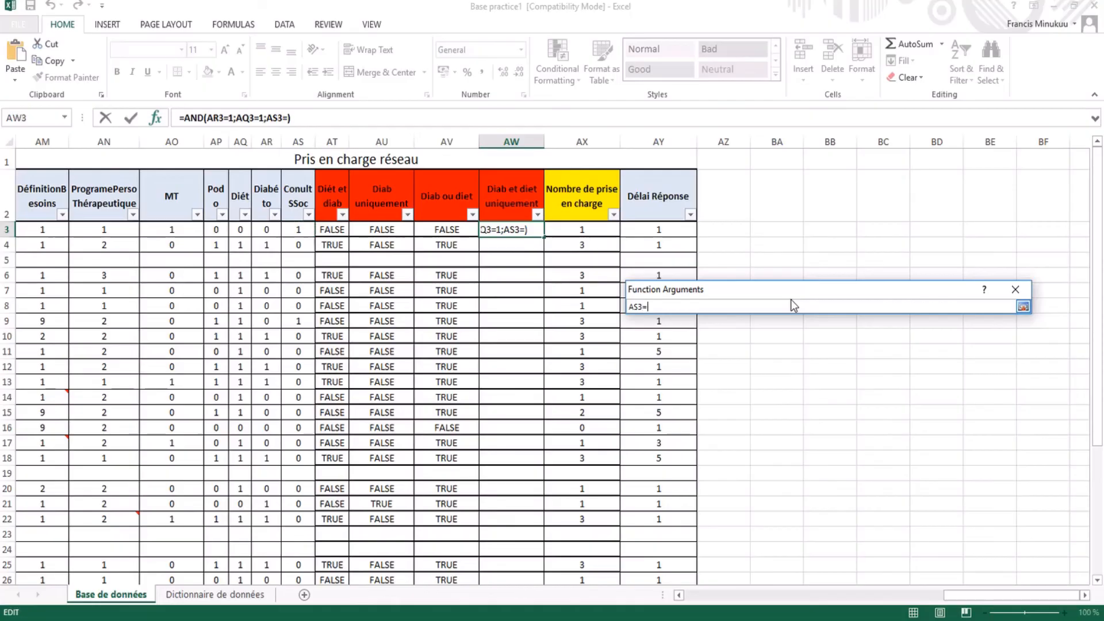
type("0")
left_click(1023, 307)
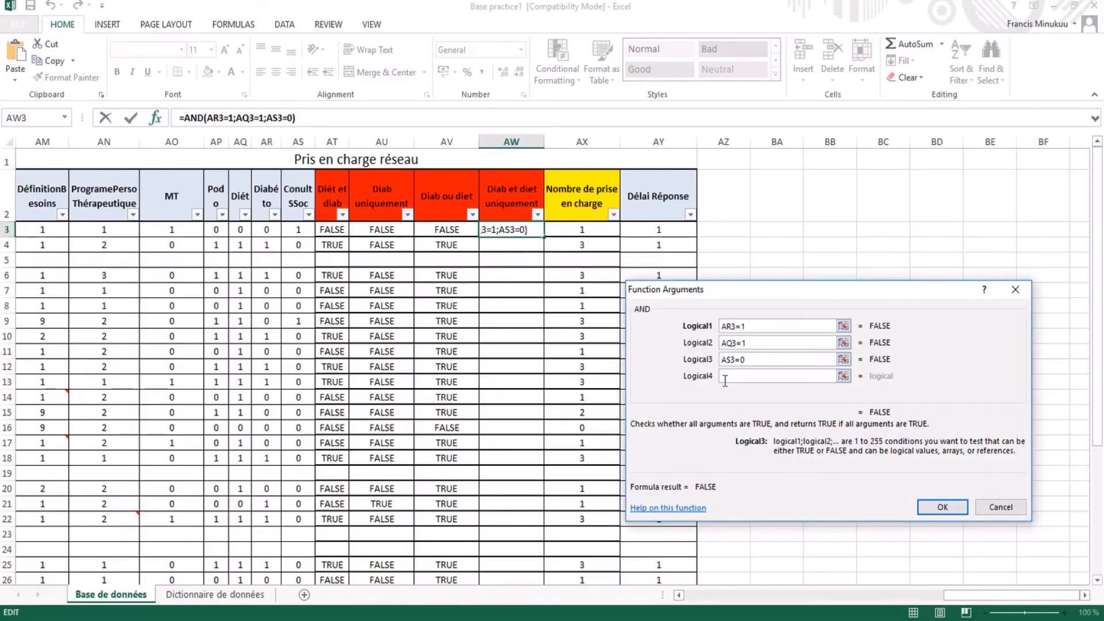
Add AP3=0 for Podo as the fourth AND condition, confirm the formula and fill it down the Diab et diet uniquement column.
left_click(847, 375)
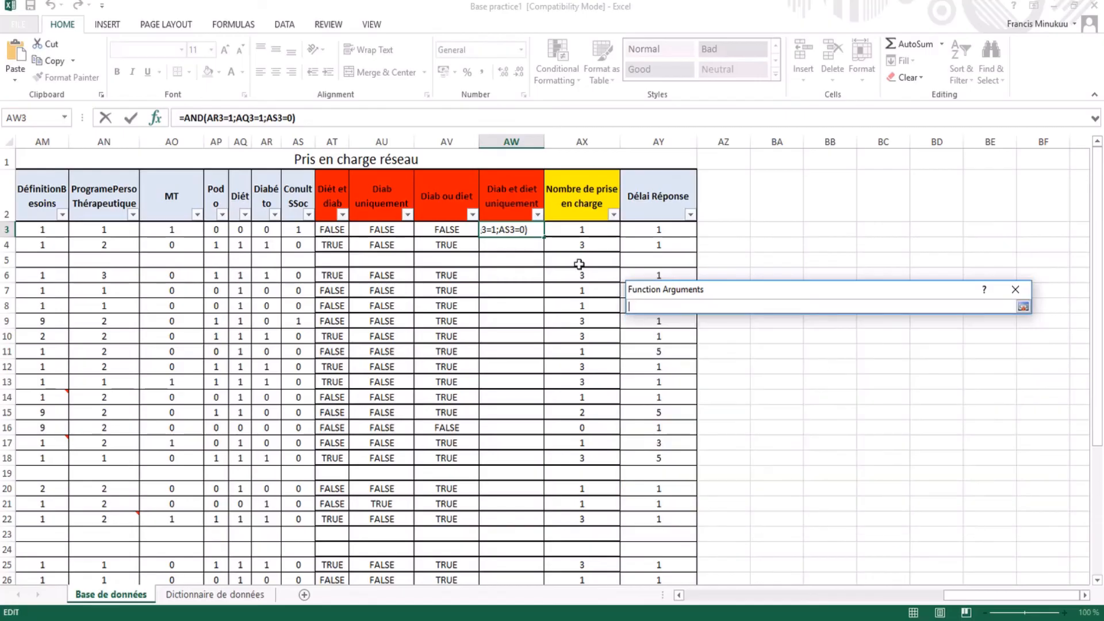
left_click(215, 230)
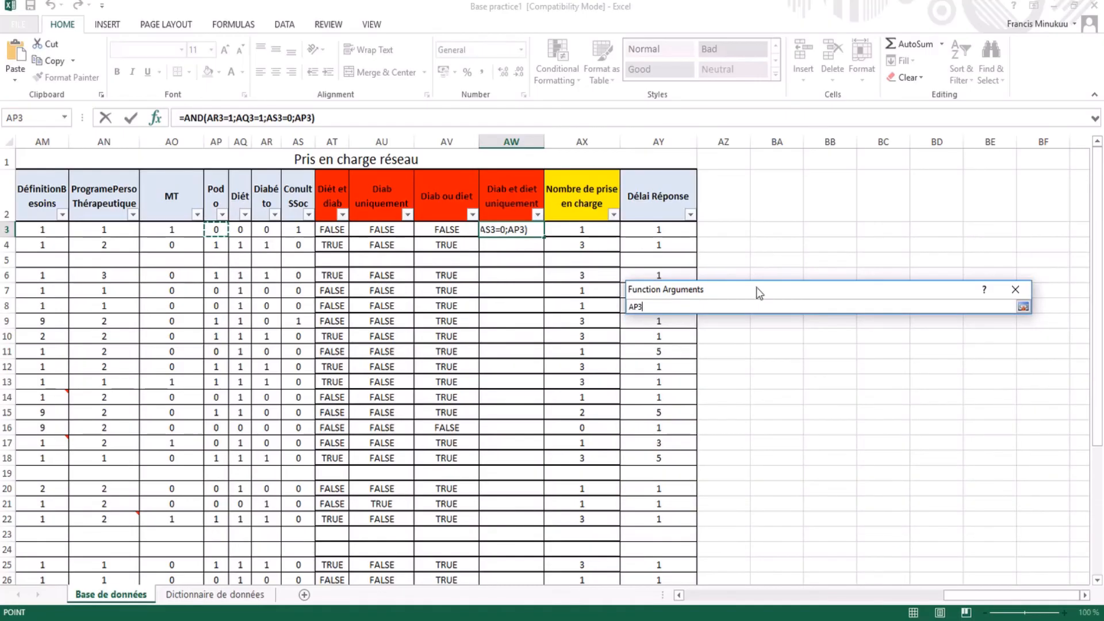
type("=")
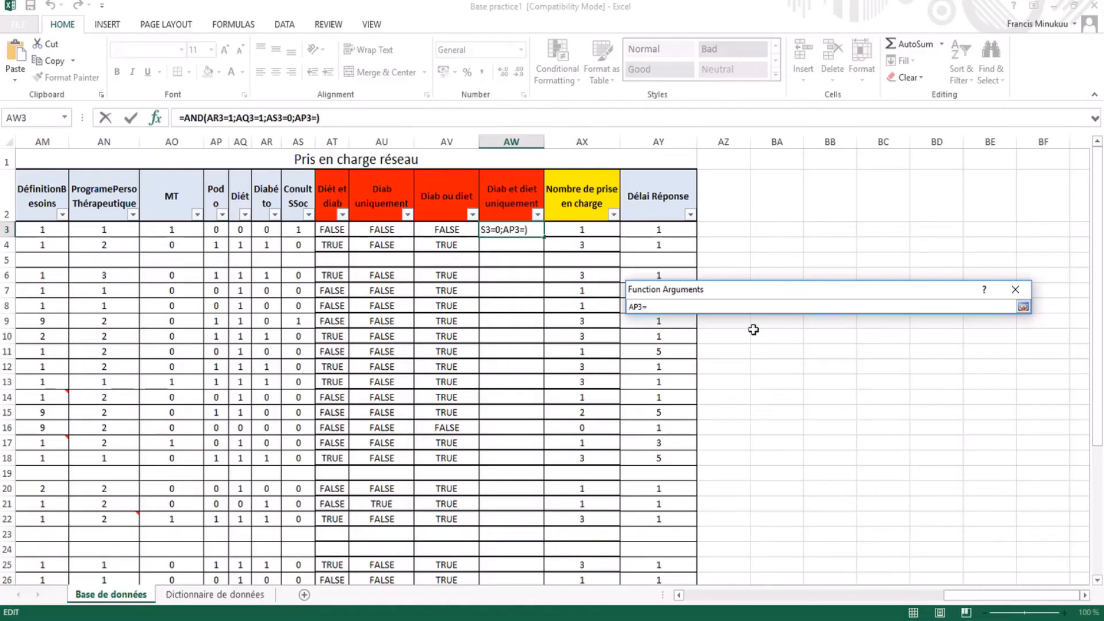
type("0")
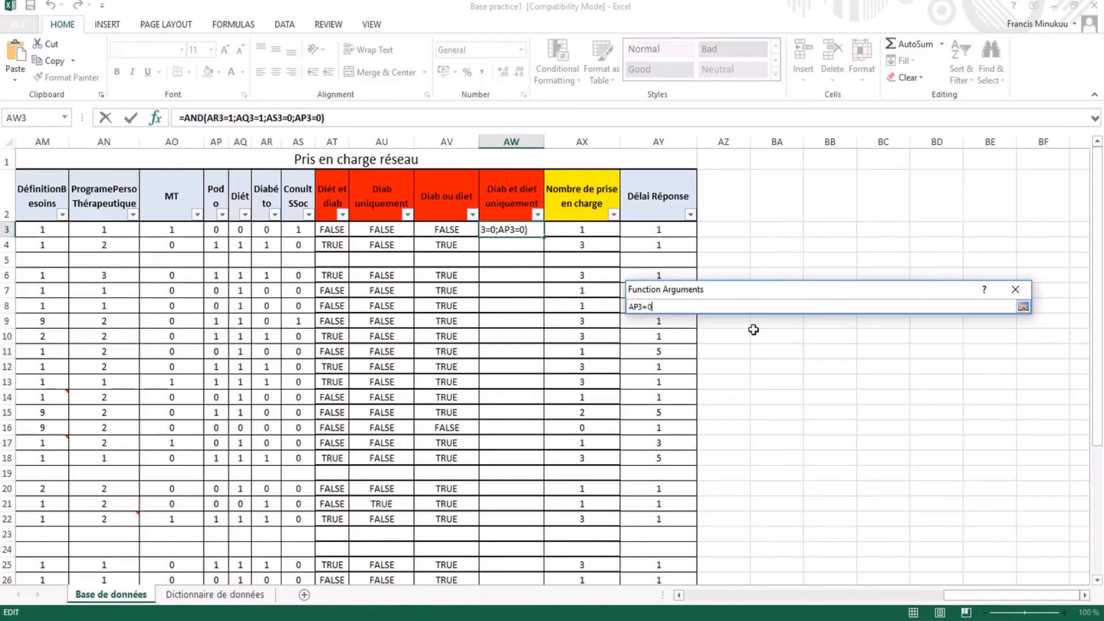
left_click(1022, 307)
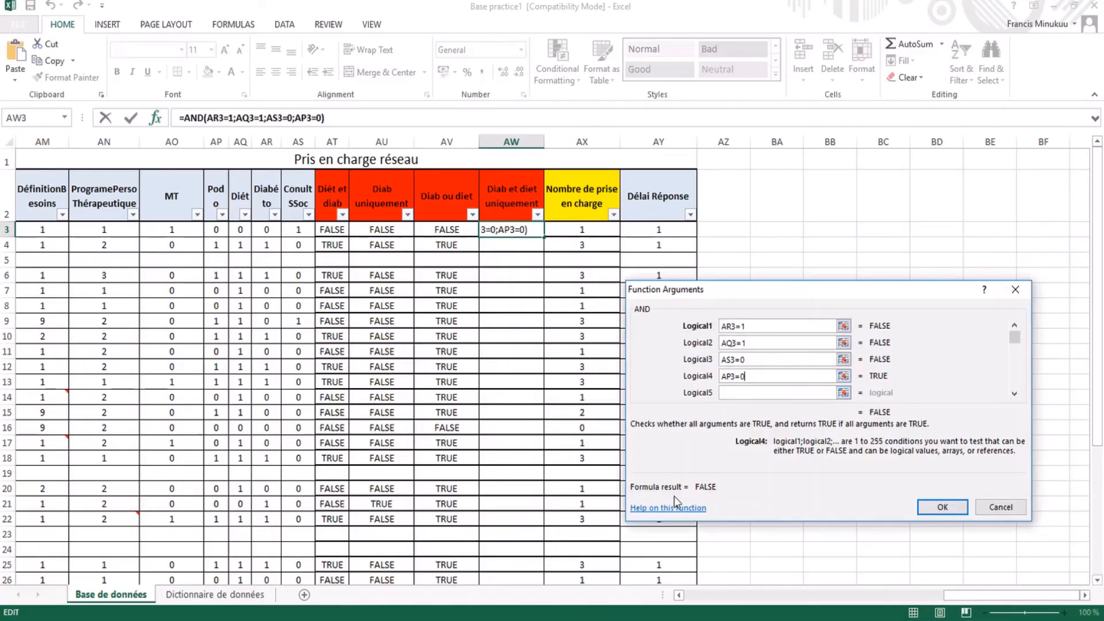
left_click(942, 508)
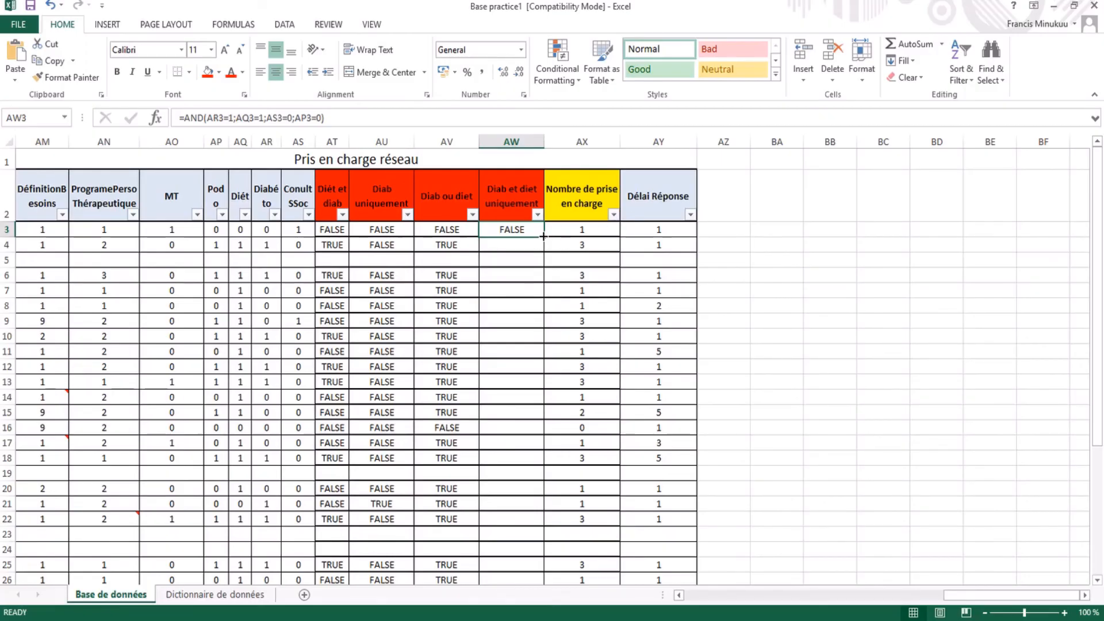
double_click(543, 236)
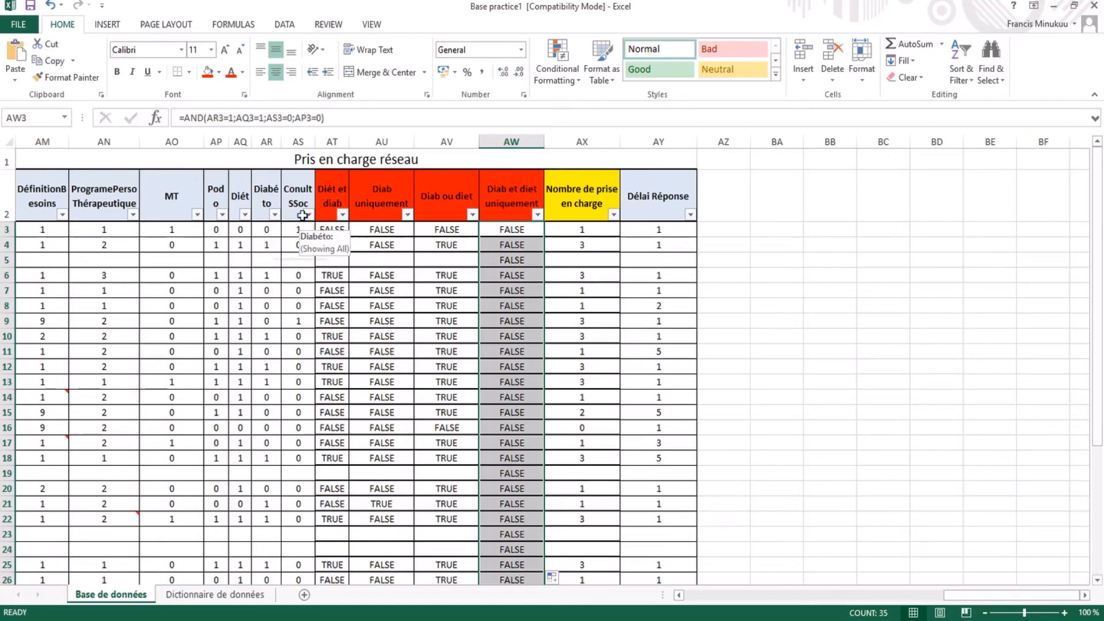
Filter the Podo column to display only the blank records.
left_click(222, 215)
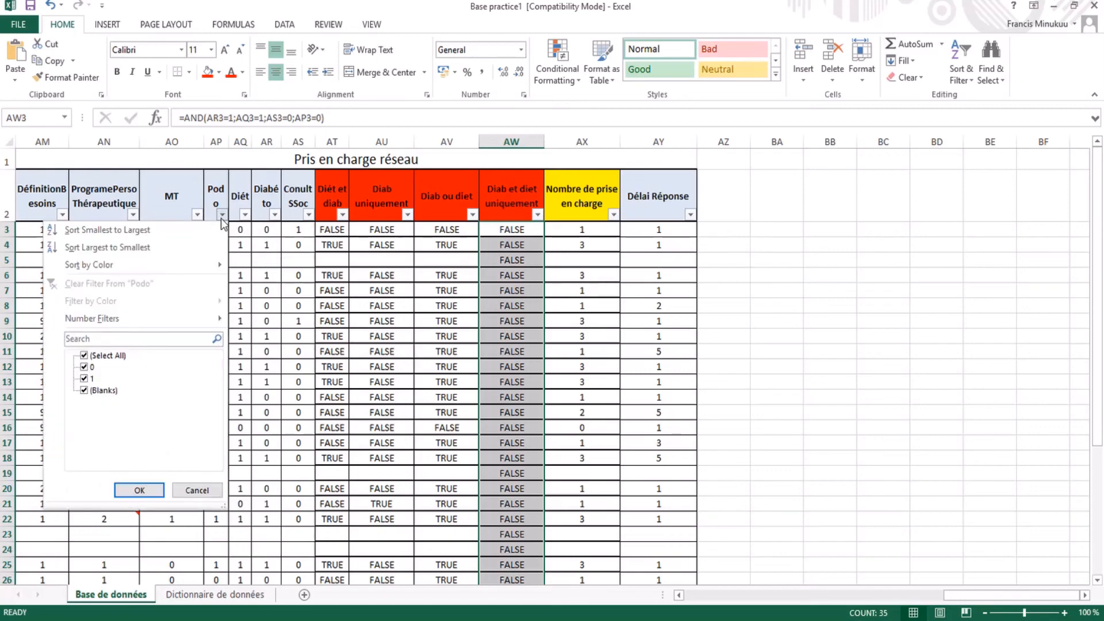
left_click(84, 356)
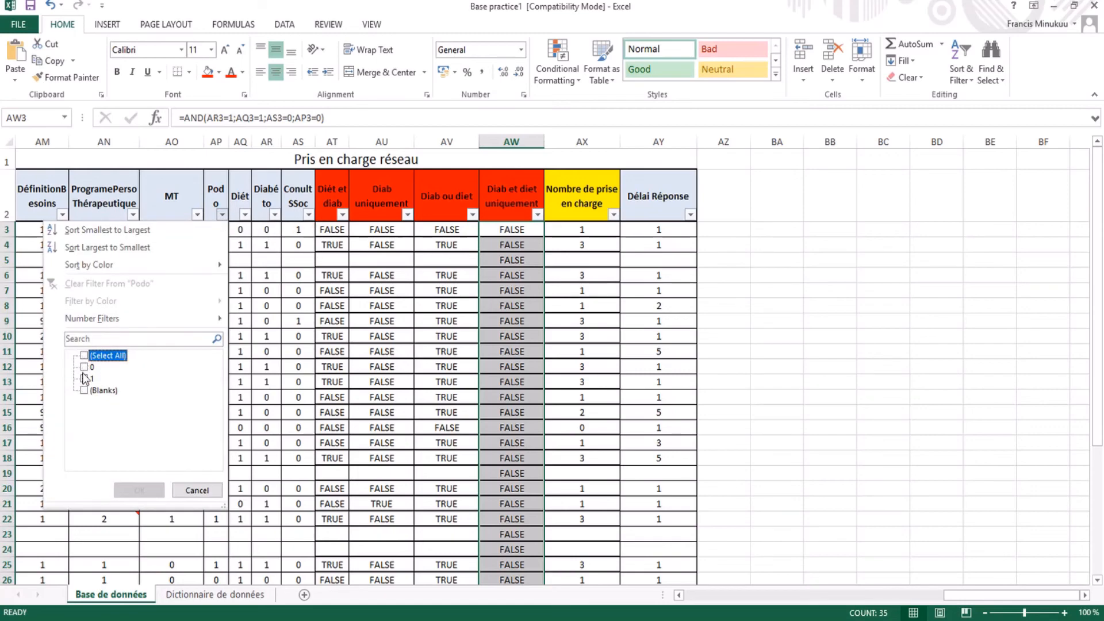
left_click(84, 391)
left_click(143, 487)
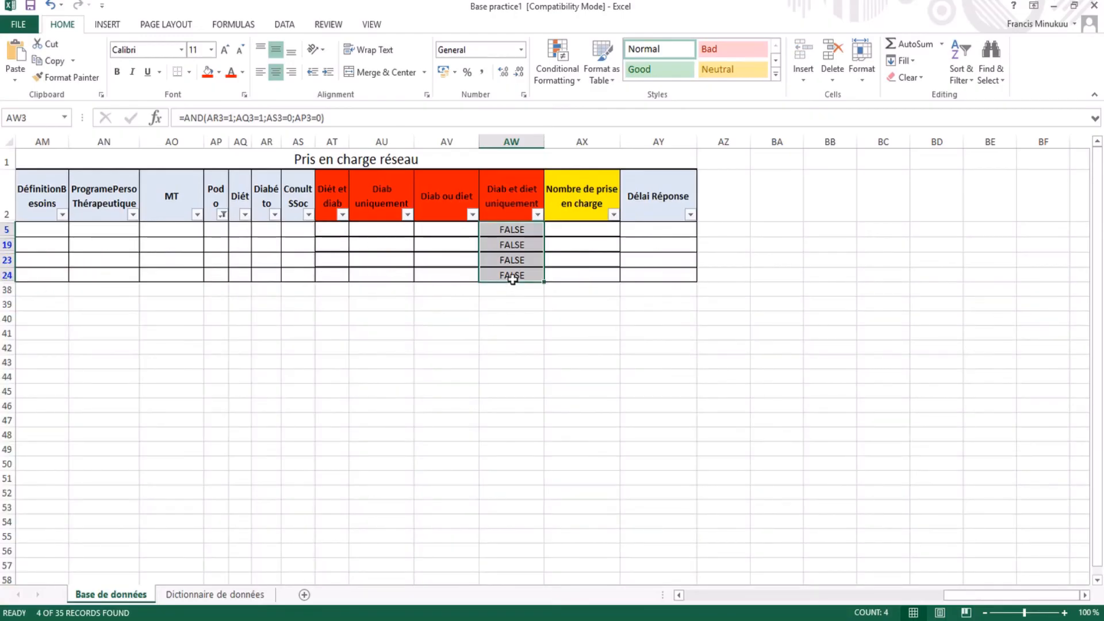
Delete the Diab et diet uniquement formulas of the blank records and clear the filter from Podo.
left_click_drag(510, 274, 498, 233)
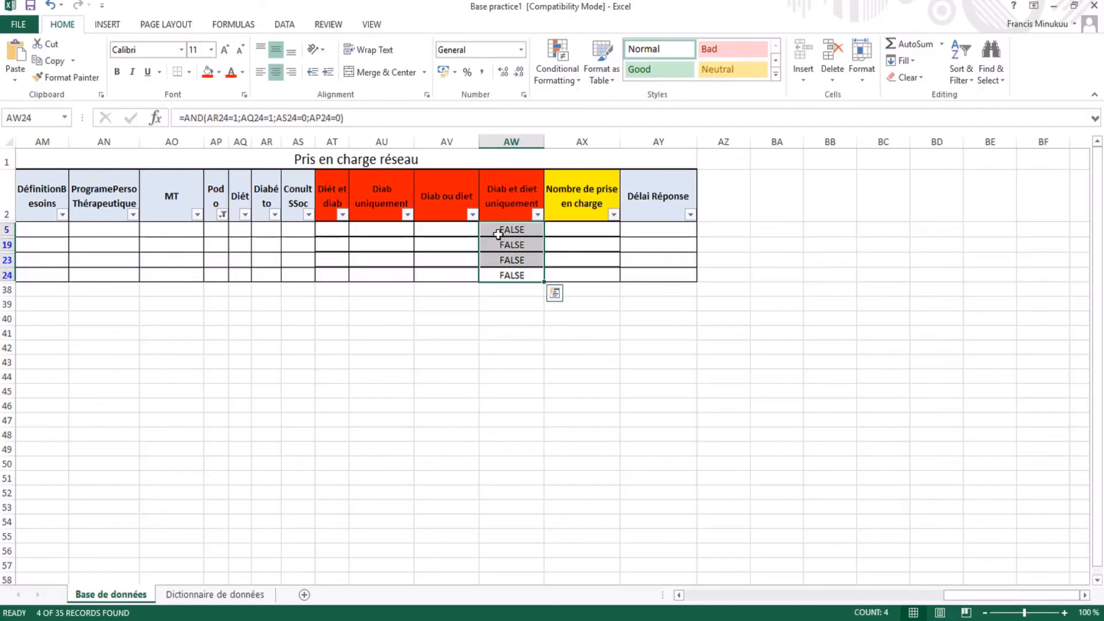
key("Delete")
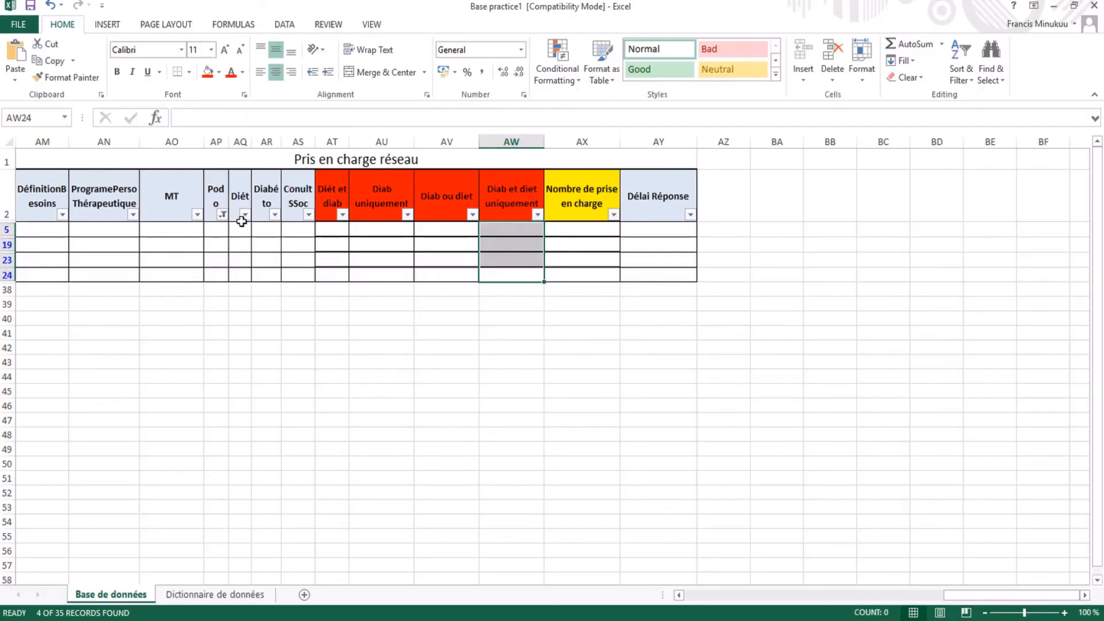
left_click(221, 215)
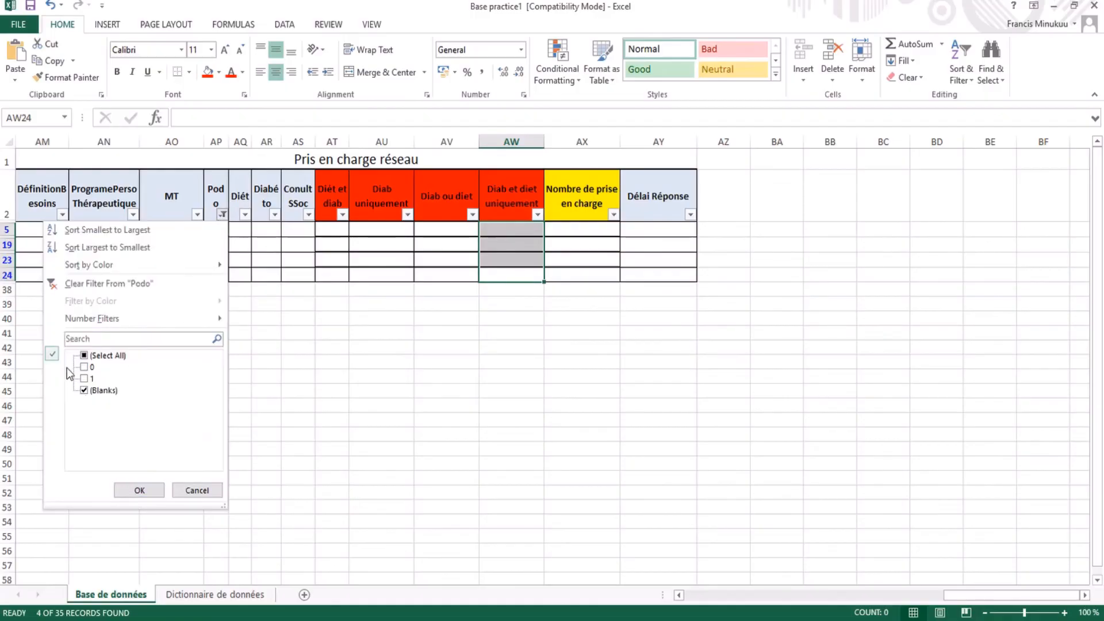
left_click(98, 283)
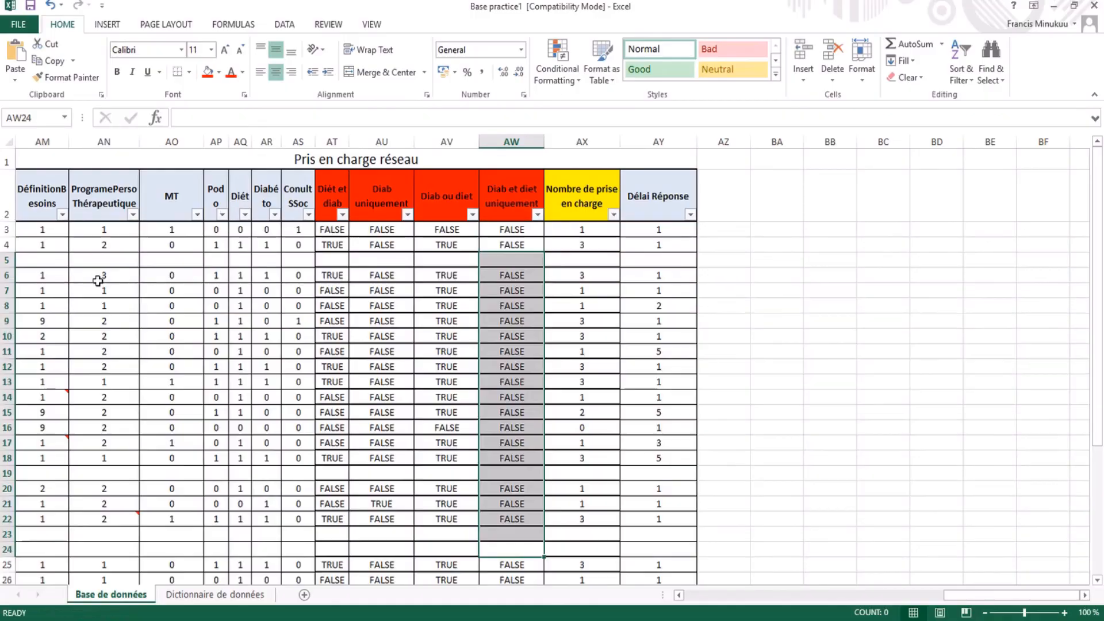
left_click(528, 281)
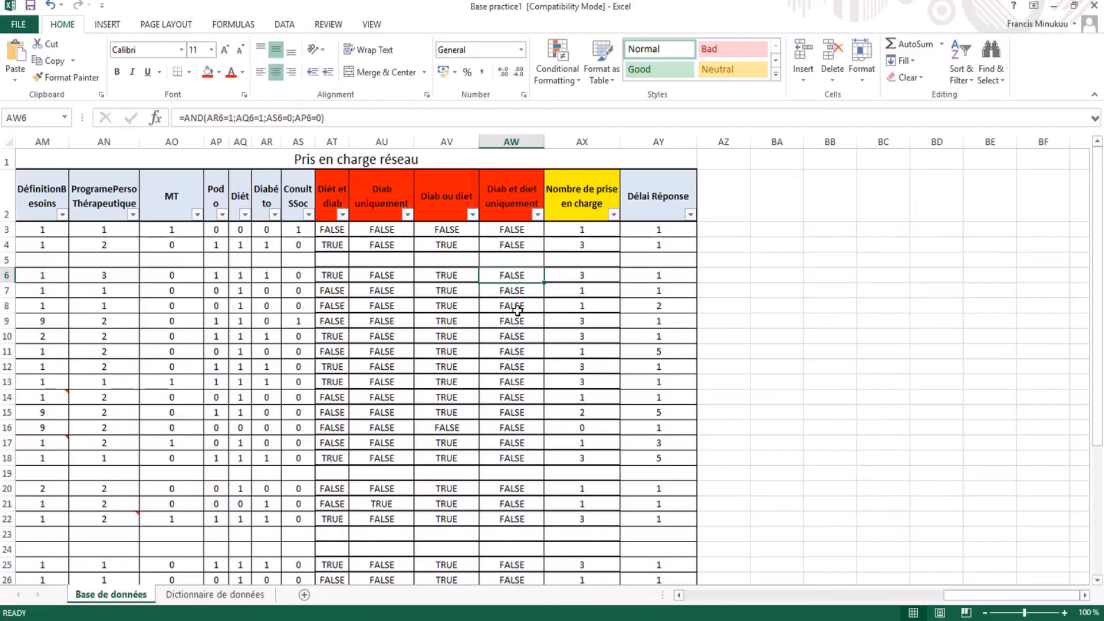
left_click(517, 306)
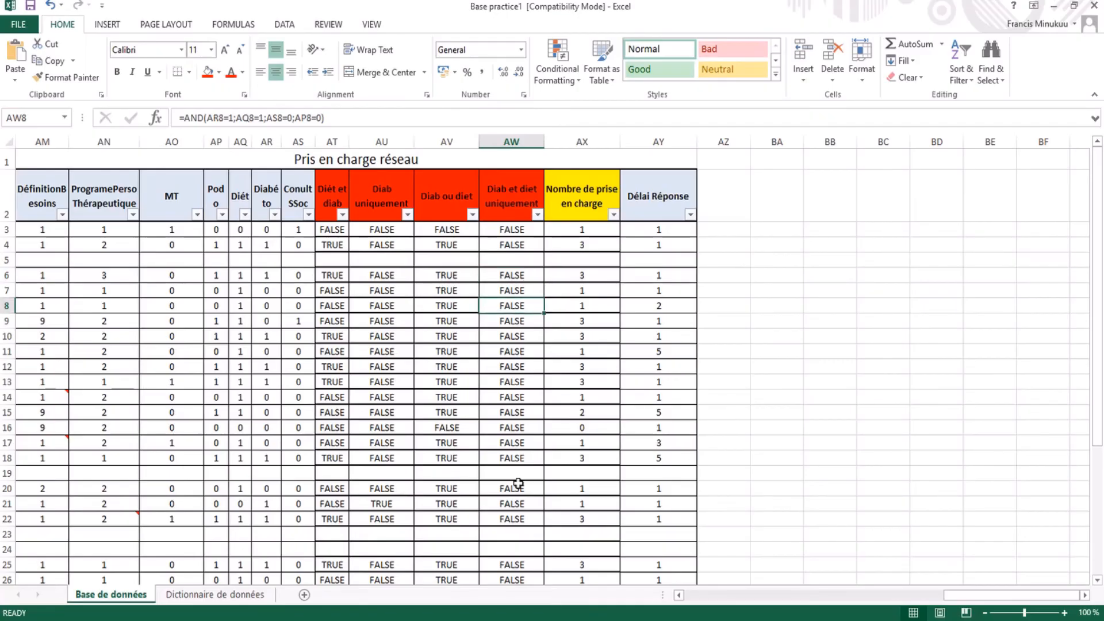
mouse_move(523, 620)
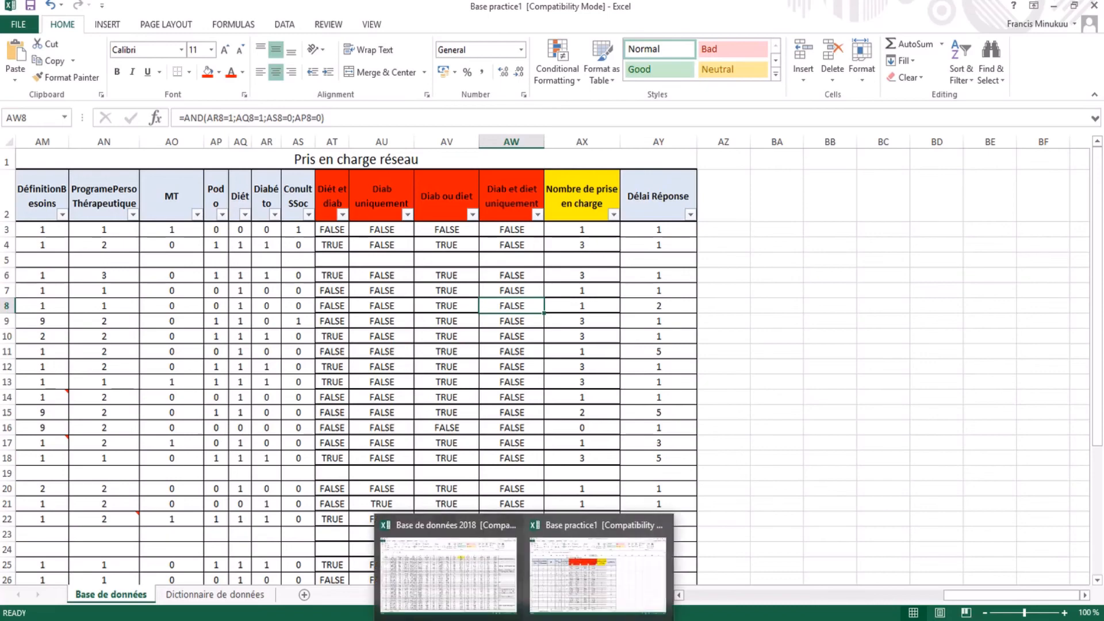
Underline the word "et" in the Diét et diab header in AT2.
left_click(337, 202)
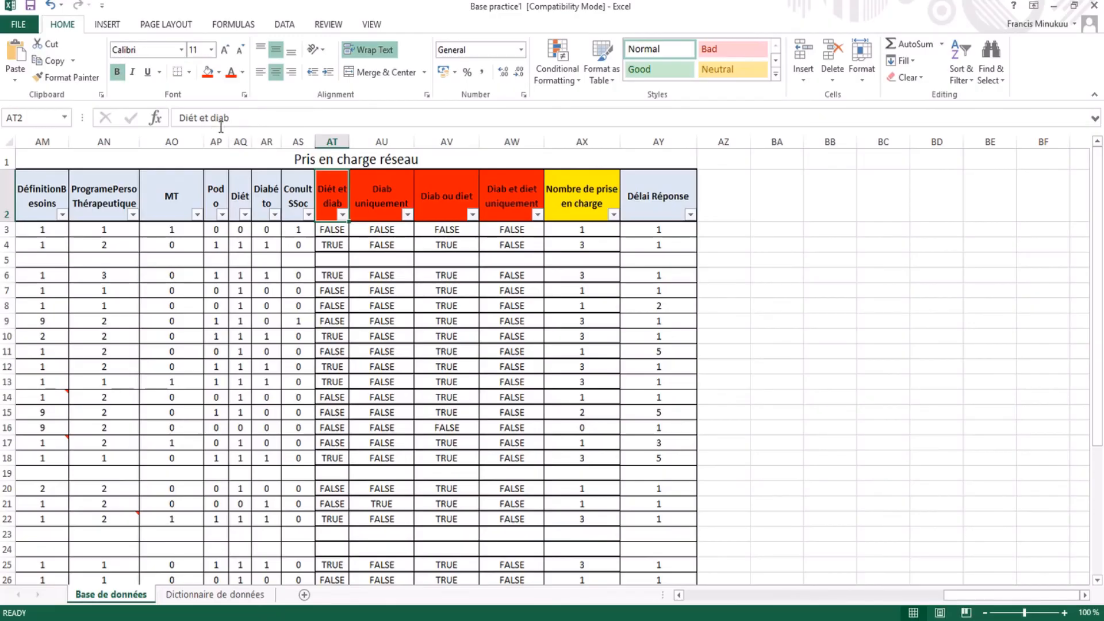
left_click(195, 116)
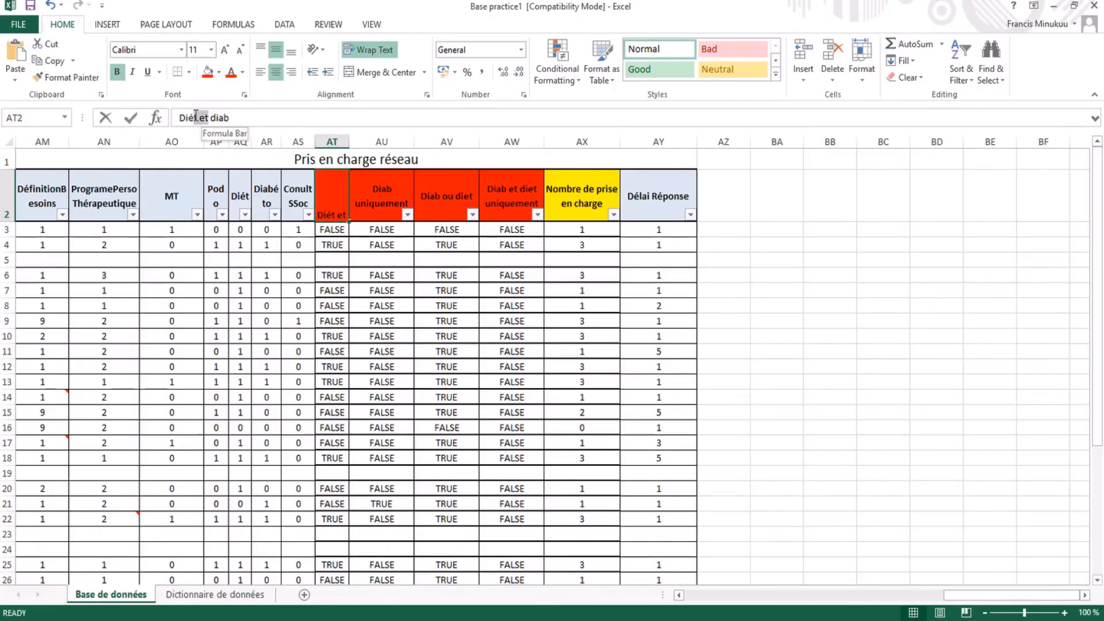
left_click(203, 117)
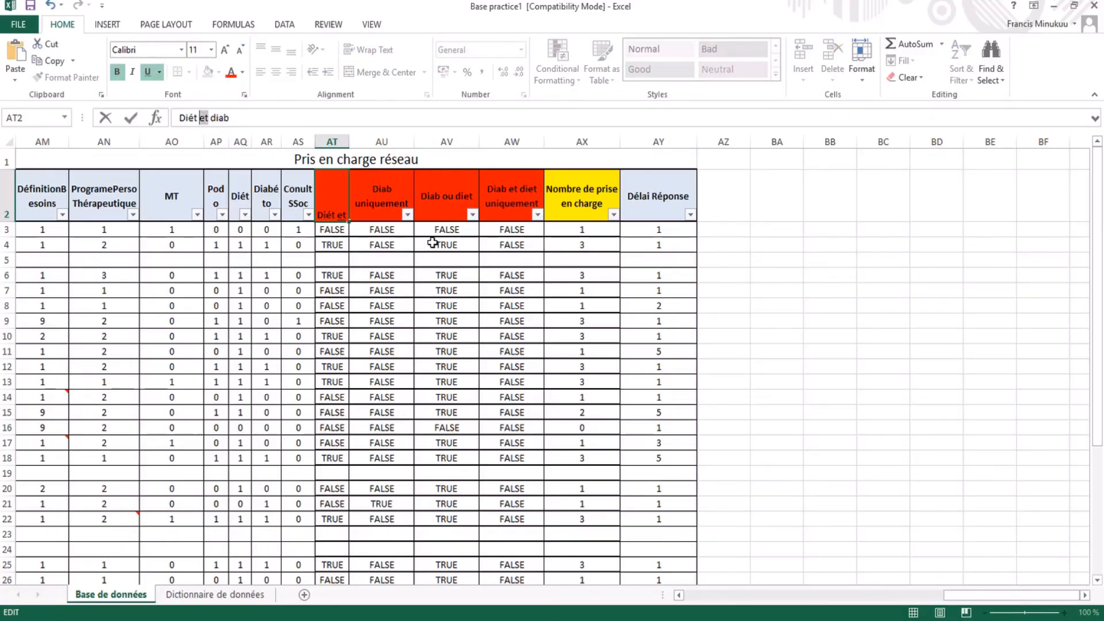
left_click(498, 214)
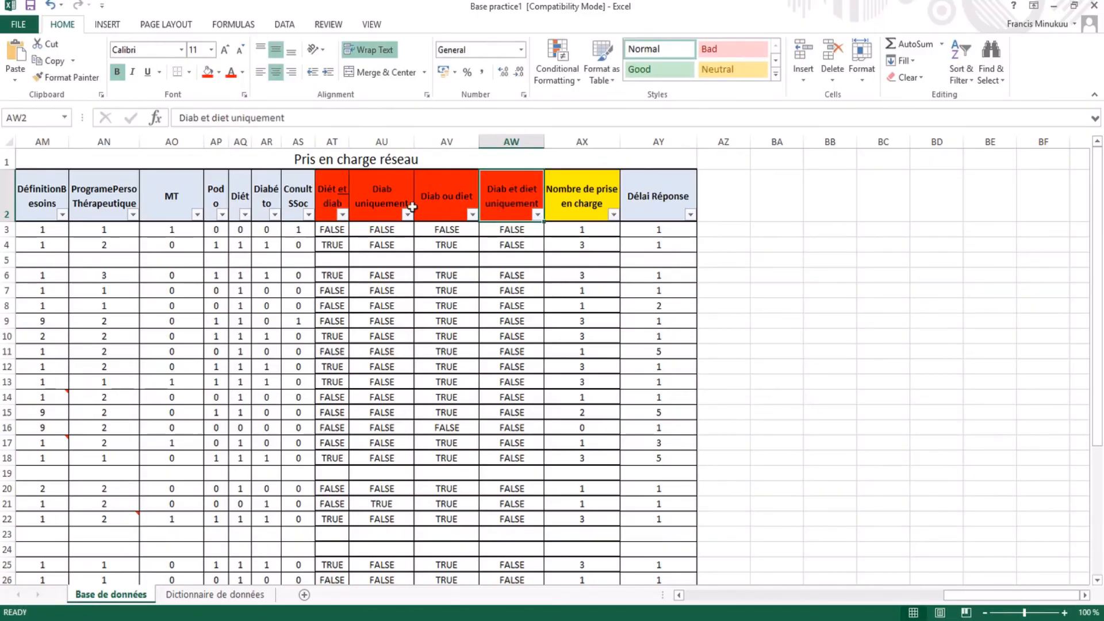
Underline the word "ou" in the Diab ou diet header in AV2.
left_click(453, 200)
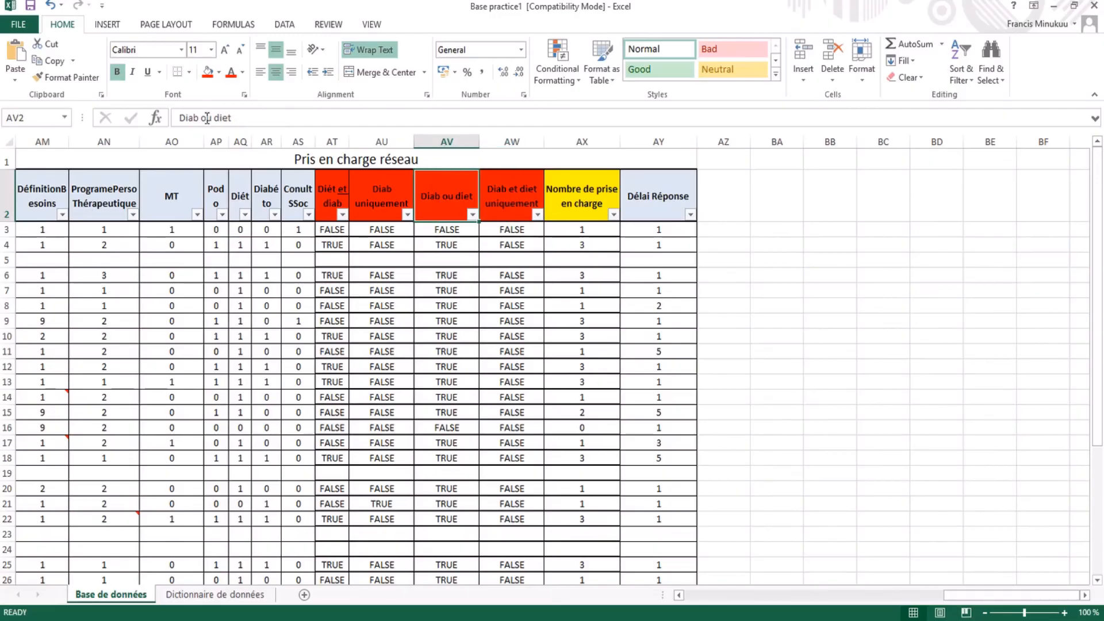
left_click(199, 117)
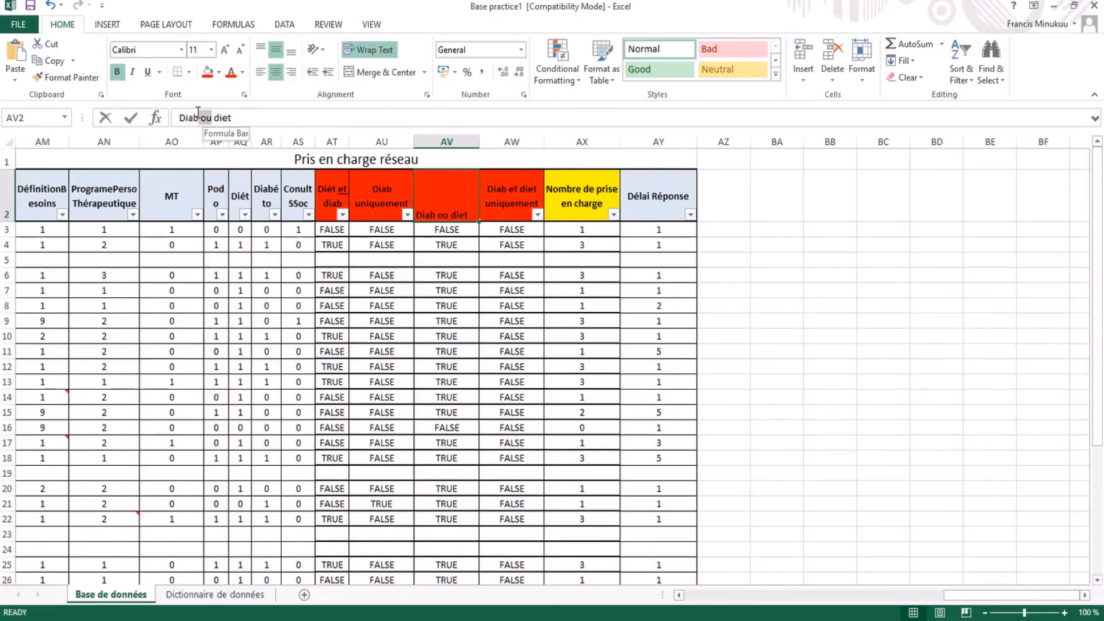
left_click_drag(199, 114, 200, 120)
key("ctrl+u")
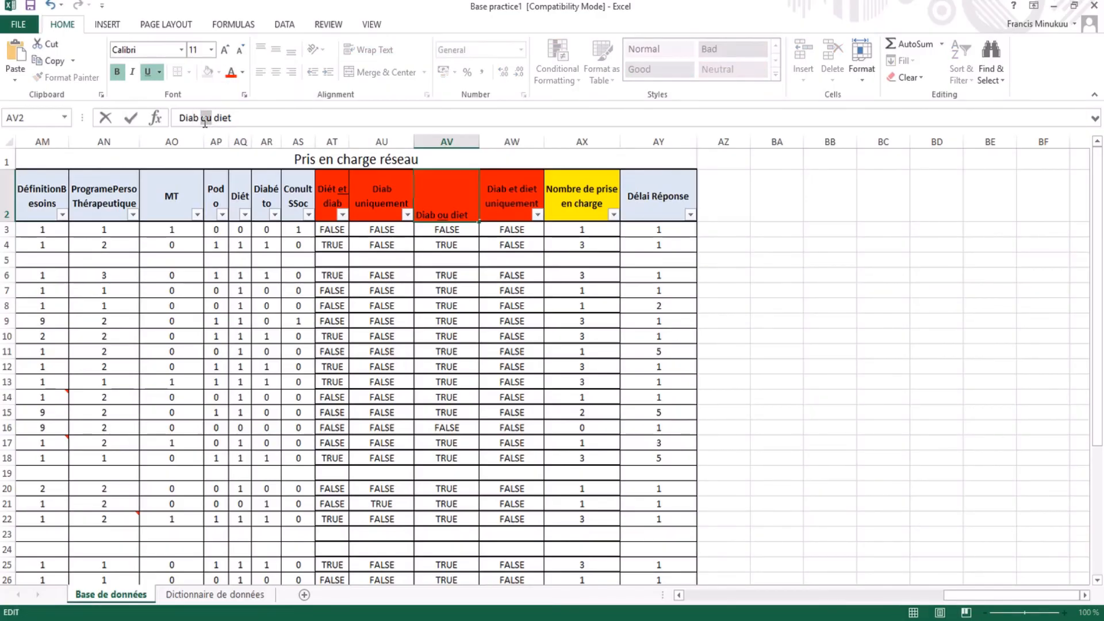
left_click(586, 242)
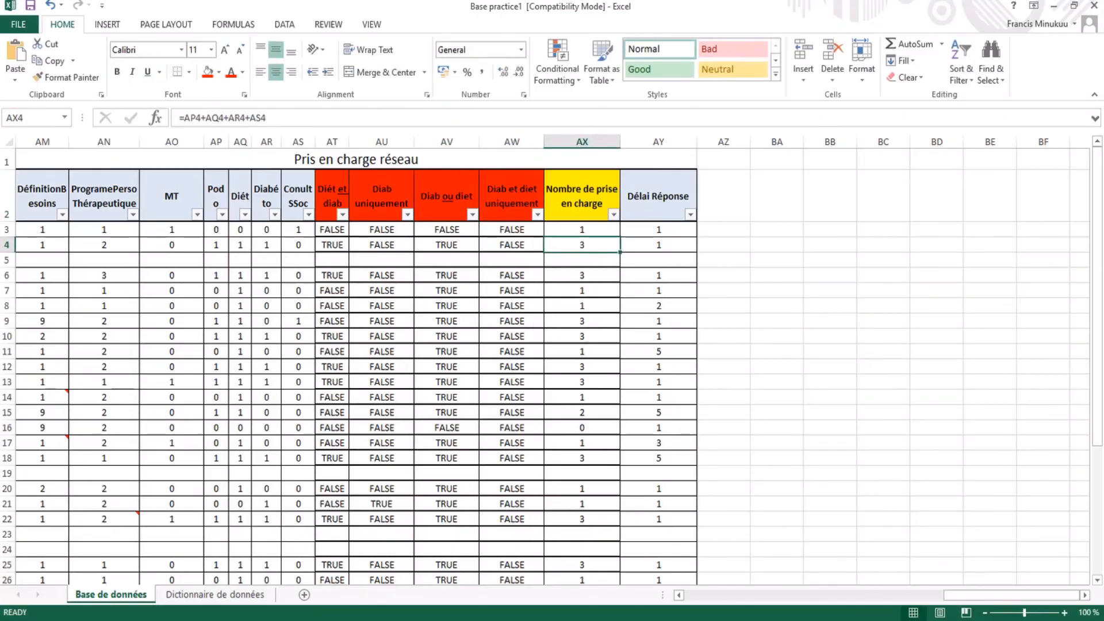
mouse_move(523, 619)
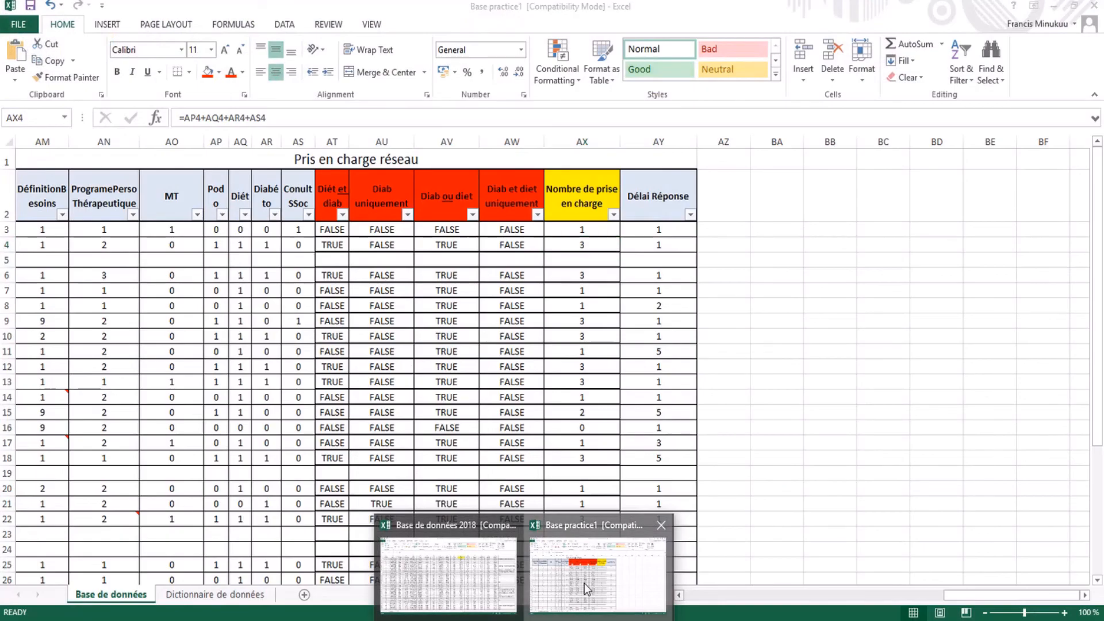
left_click(584, 584)
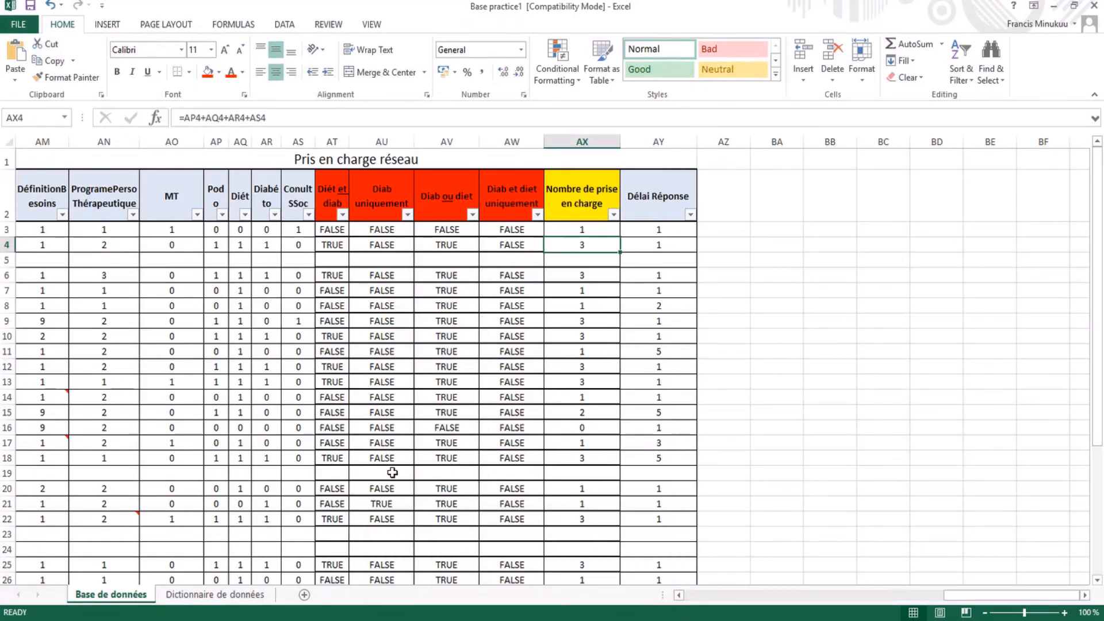
Insert an empty column between Age and Classe d'age in the Identification section.
left_click_drag(985, 600, 723, 600)
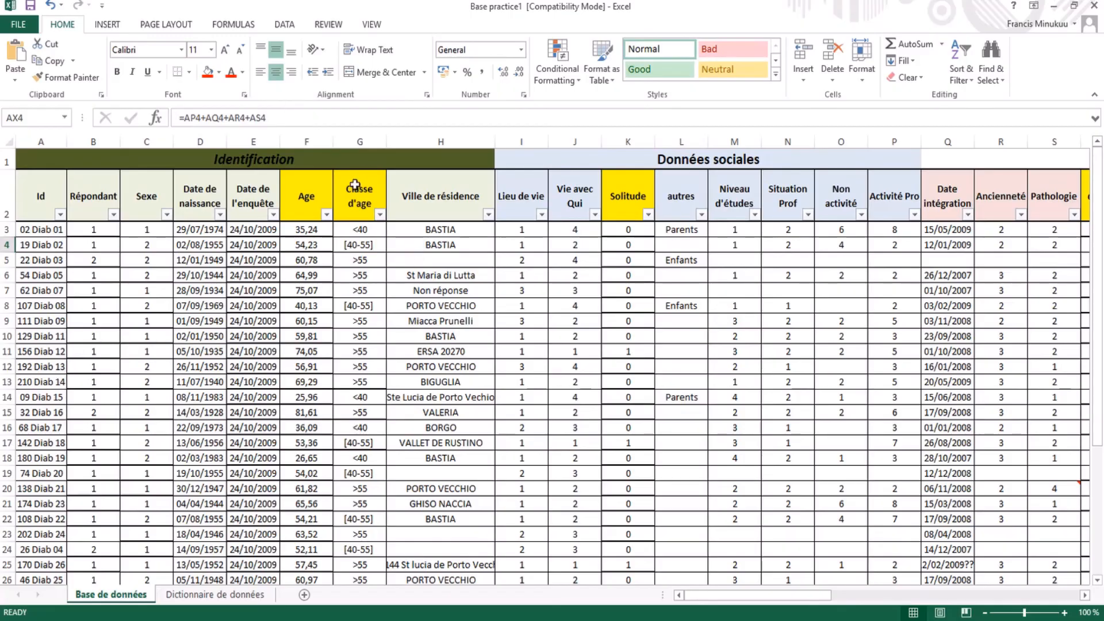
left_click(352, 139)
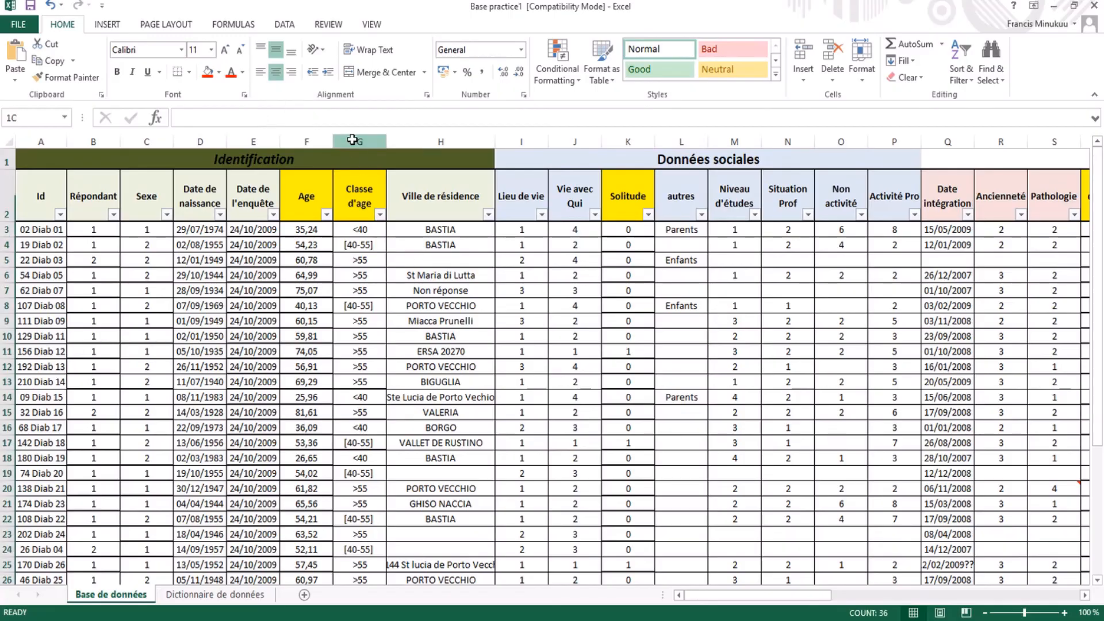
right_click(352, 136)
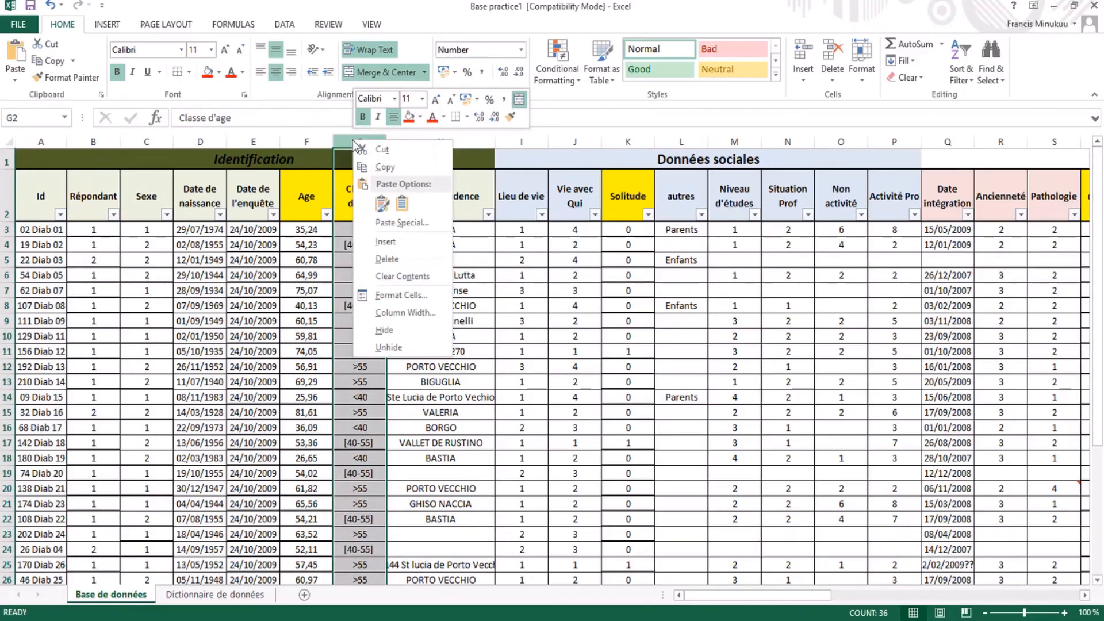
left_click(405, 240)
Insert the logical IF function in G3 of the empty column next to Age.
left_click(366, 229)
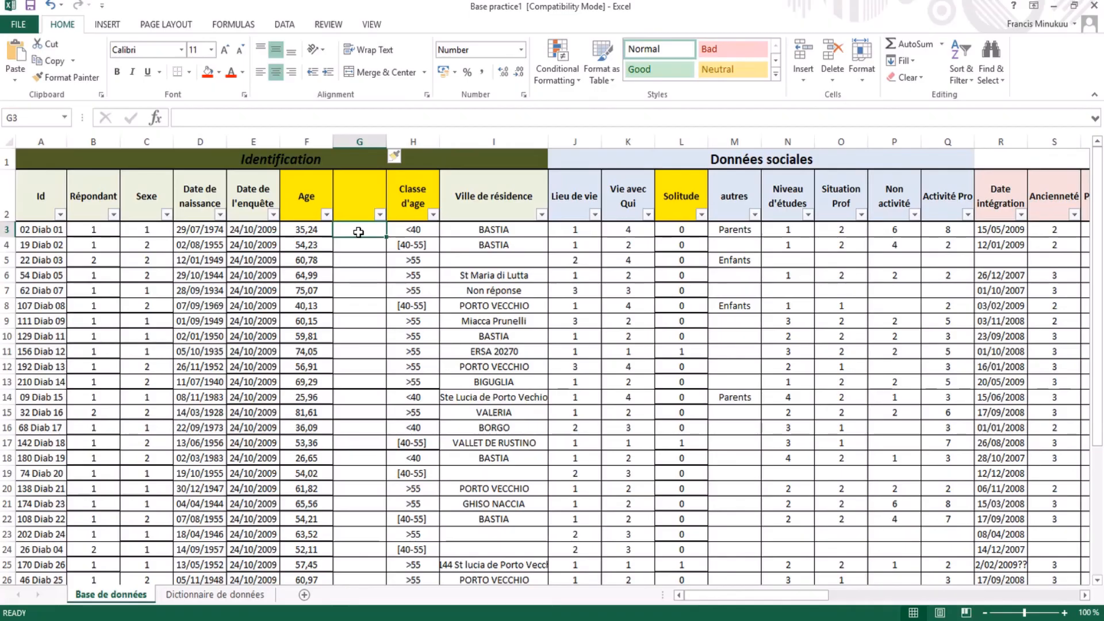
left_click(154, 118)
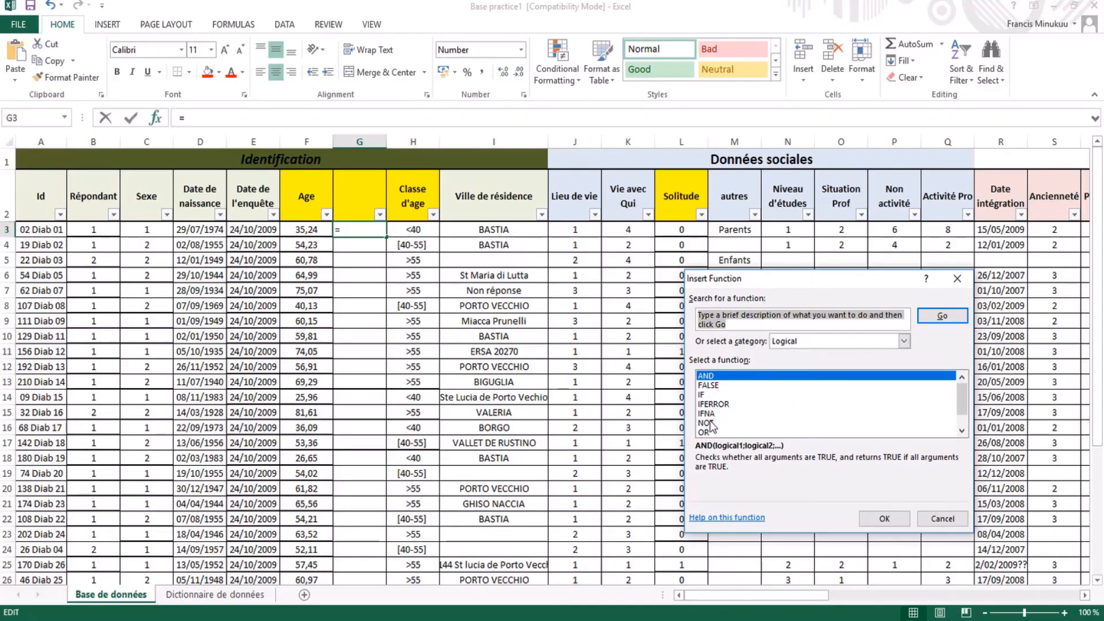
mouse_move(959, 415)
left_mouse_down()
mouse_move(963, 424)
mouse_move(963, 411)
left_mouse_up()
left_click(751, 393)
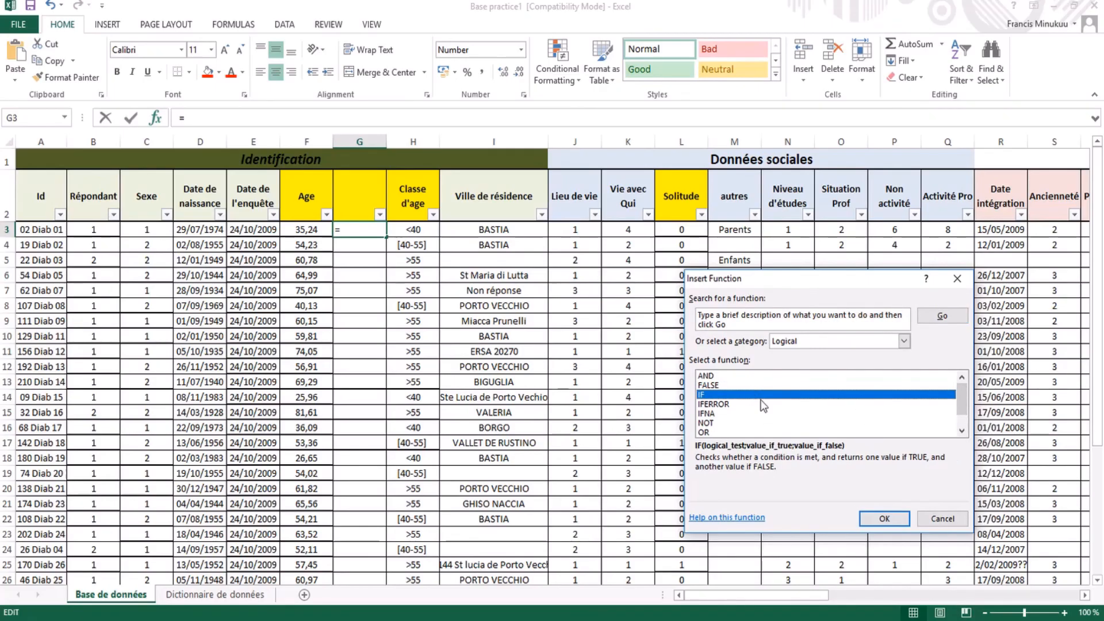
left_click(882, 517)
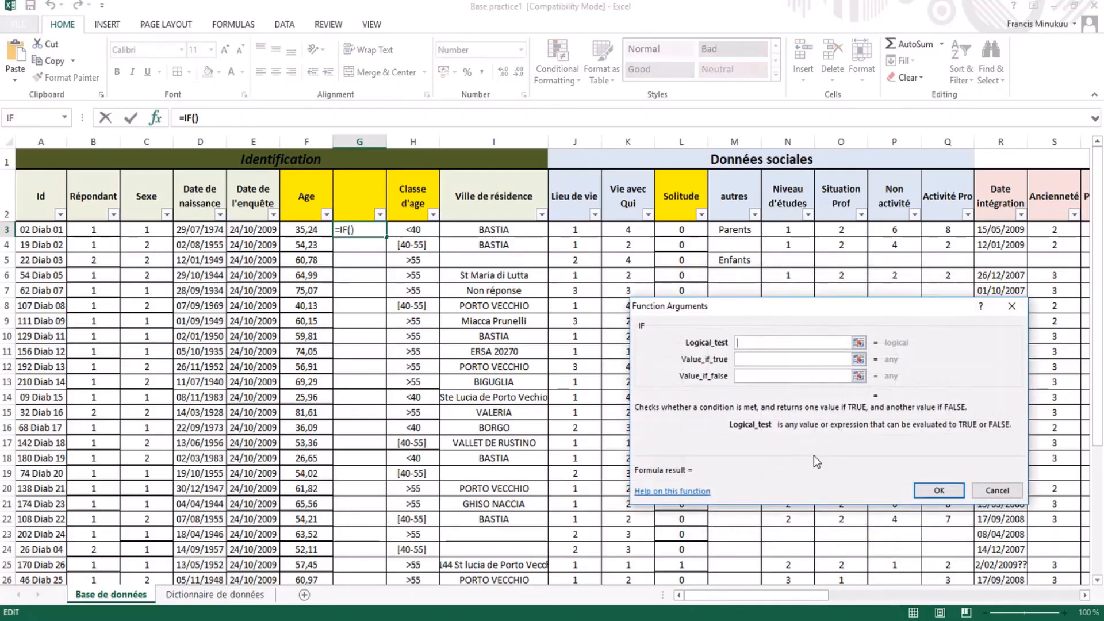
Set the logical test of the IF function to F3<40, using the Age value in row 3.
left_click(858, 343)
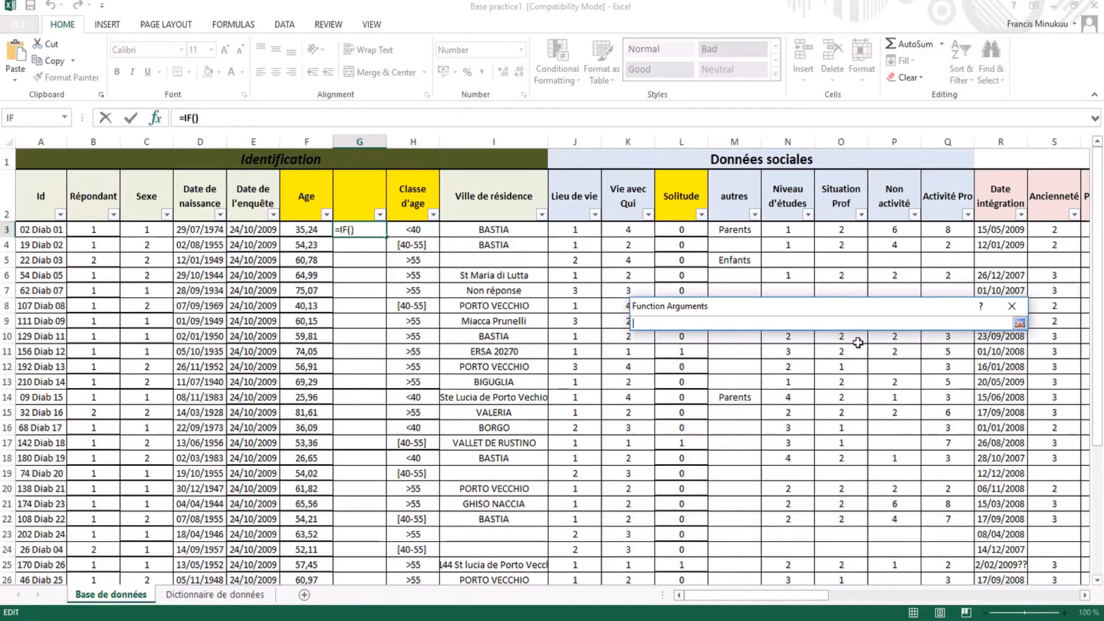
left_click(301, 232)
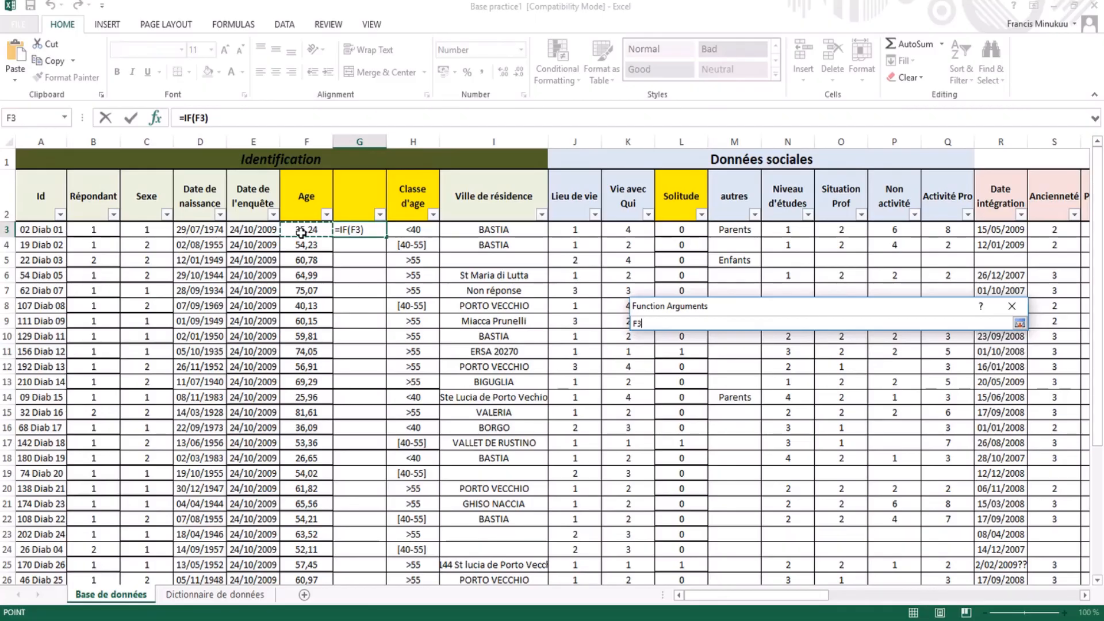
type("<")
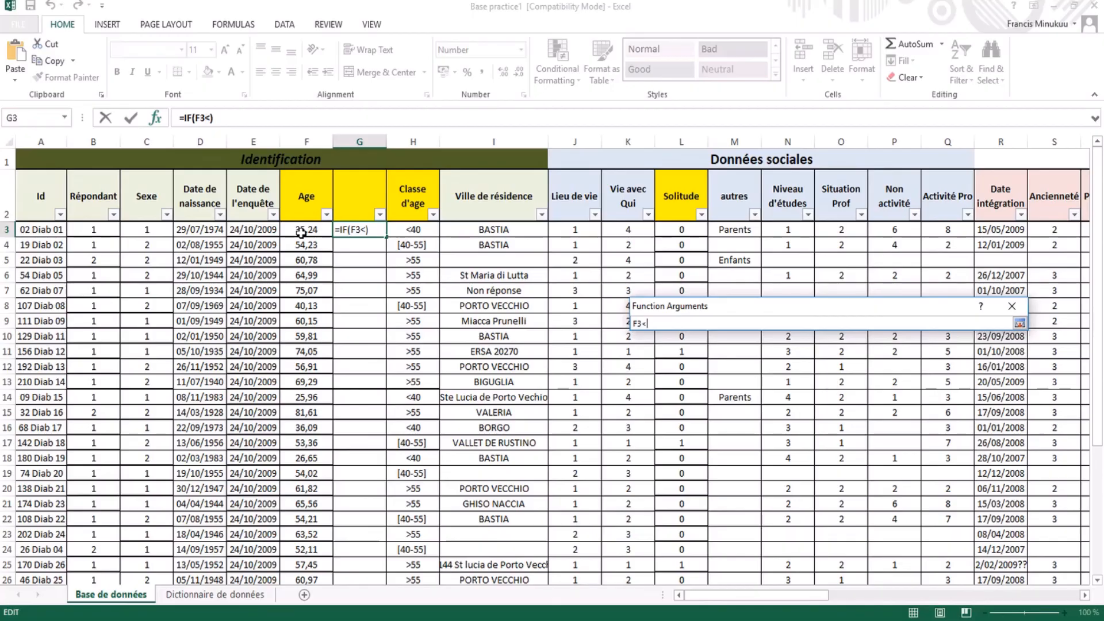
type("40")
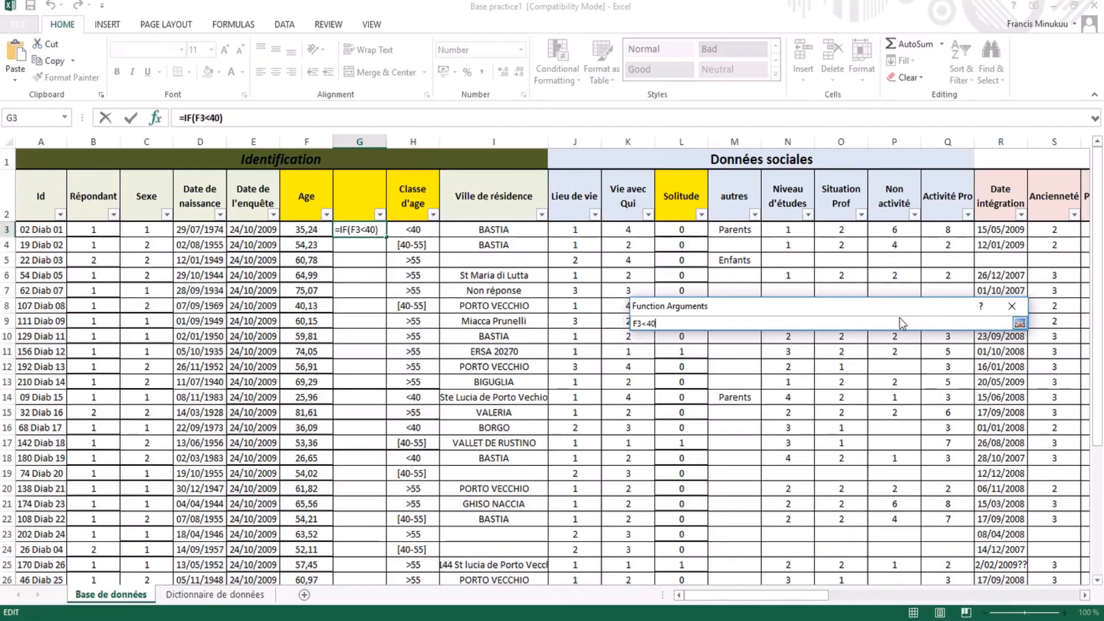
left_click(1018, 323)
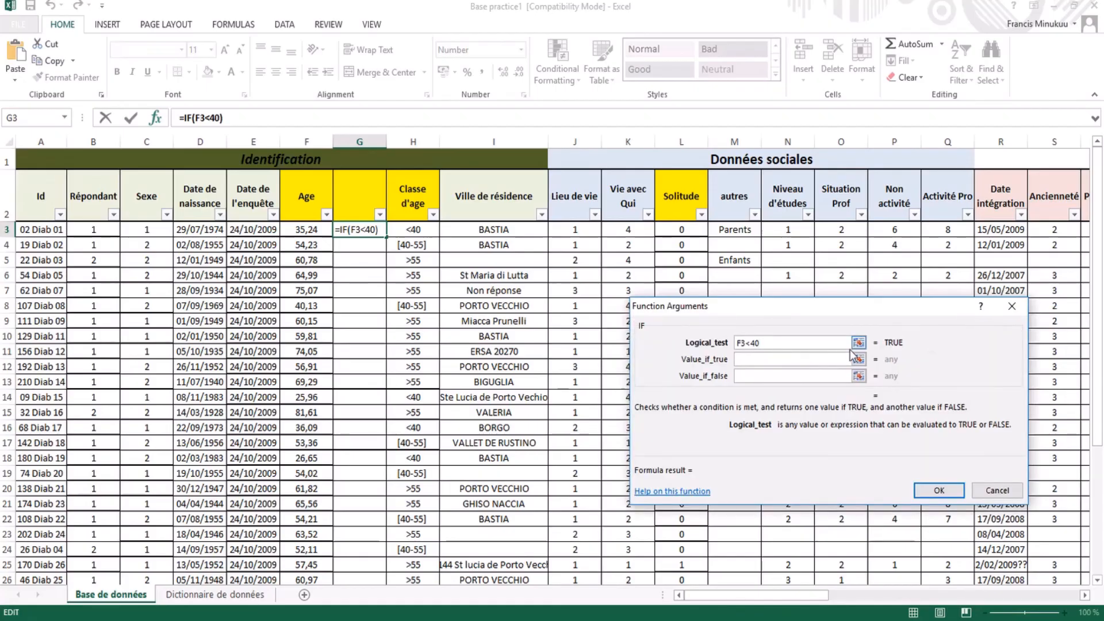
Complete the IF function with "vrai" if true and "faux" if false, and fill the formula down column G for all records.
left_click(790, 363)
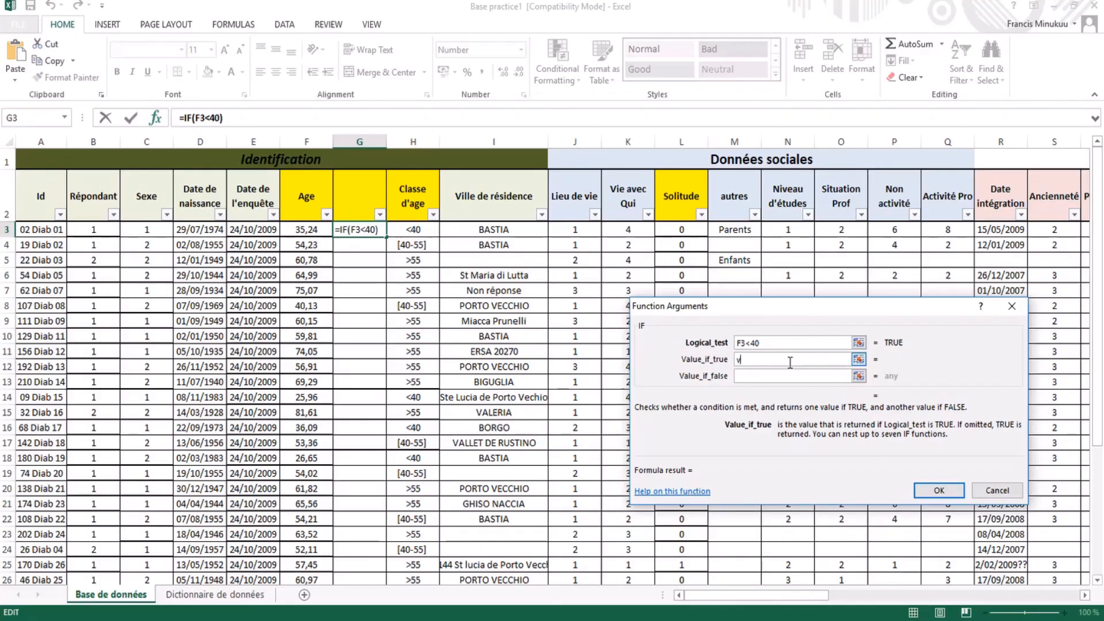
type("vrai")
left_click(790, 376)
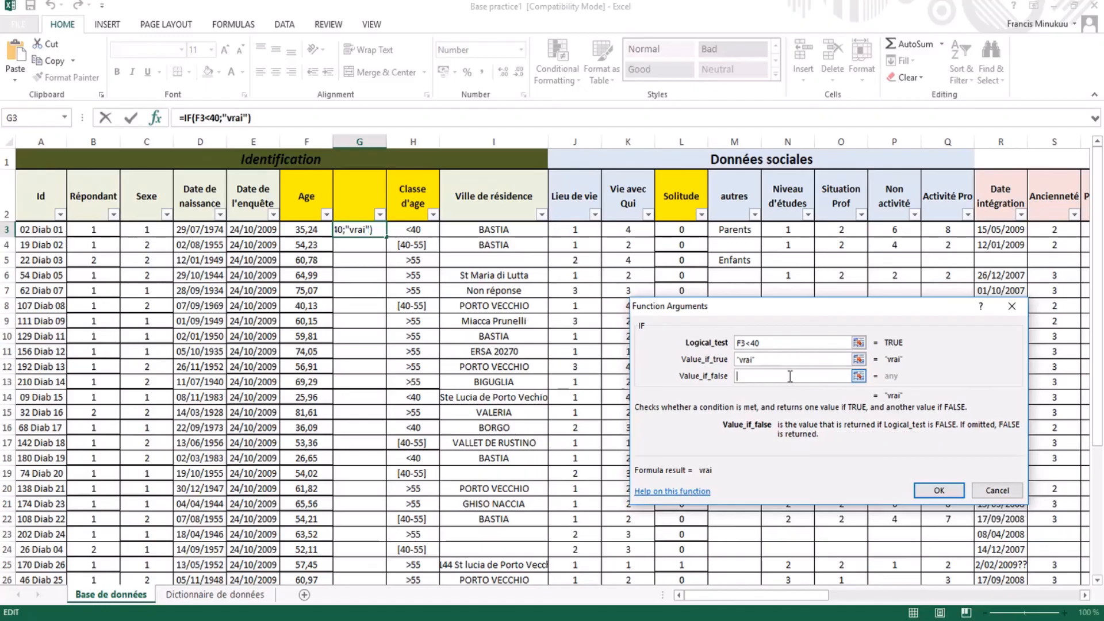
type("faux")
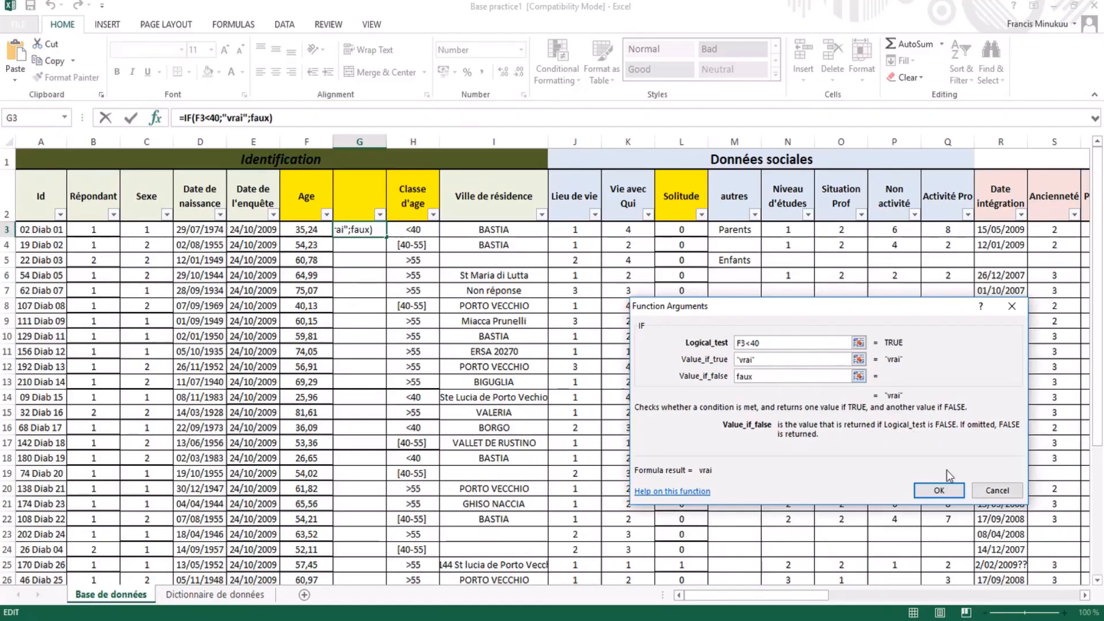
left_click(938, 490)
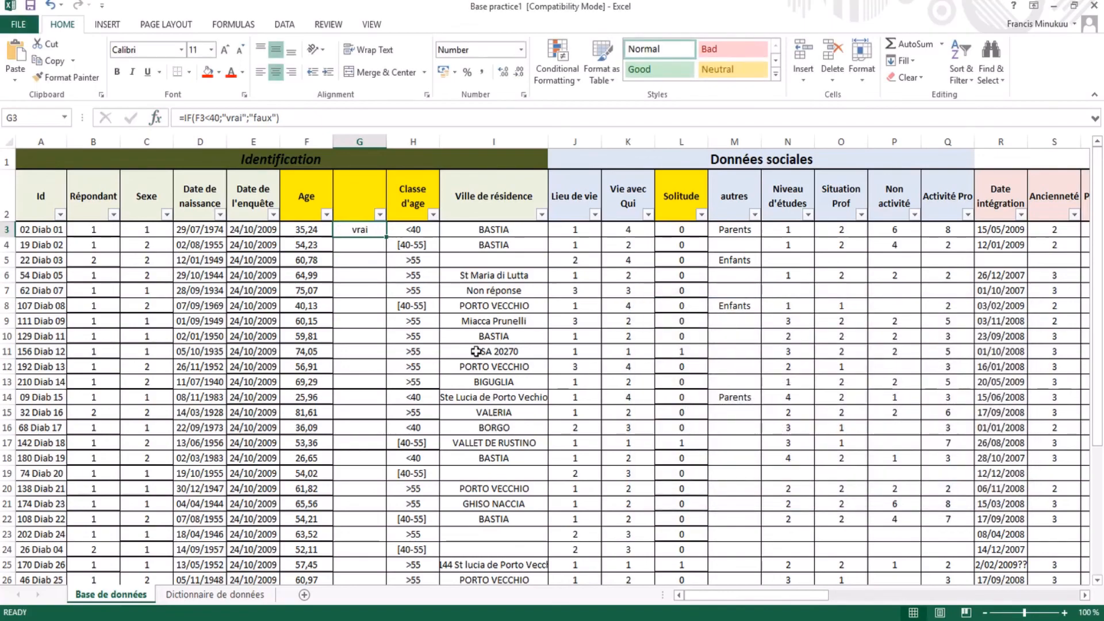
double_click(387, 236)
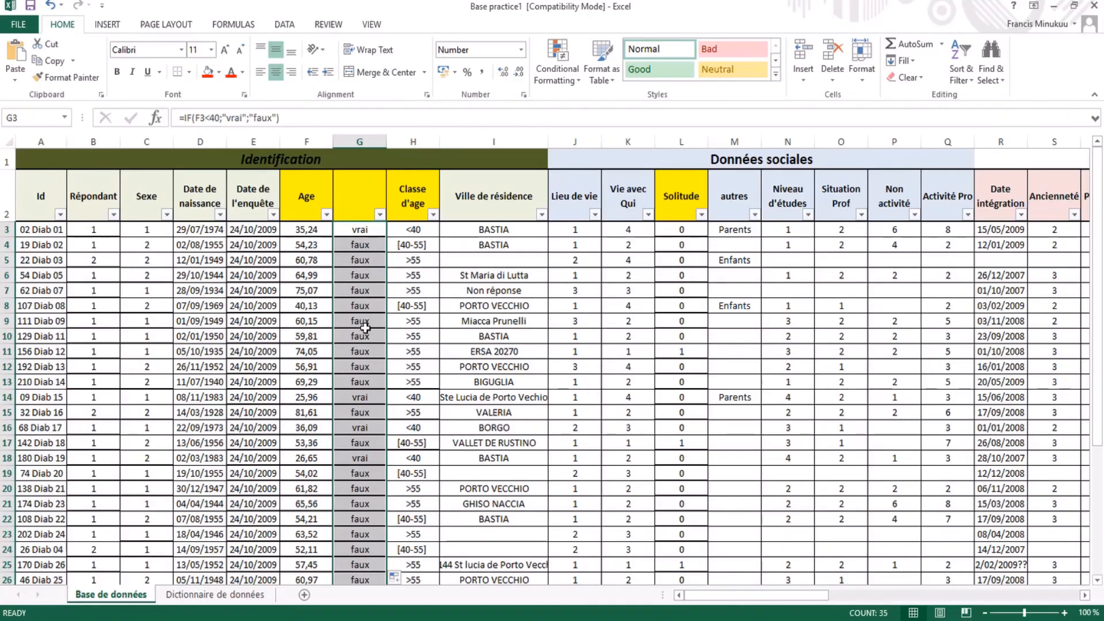
left_click(361, 205)
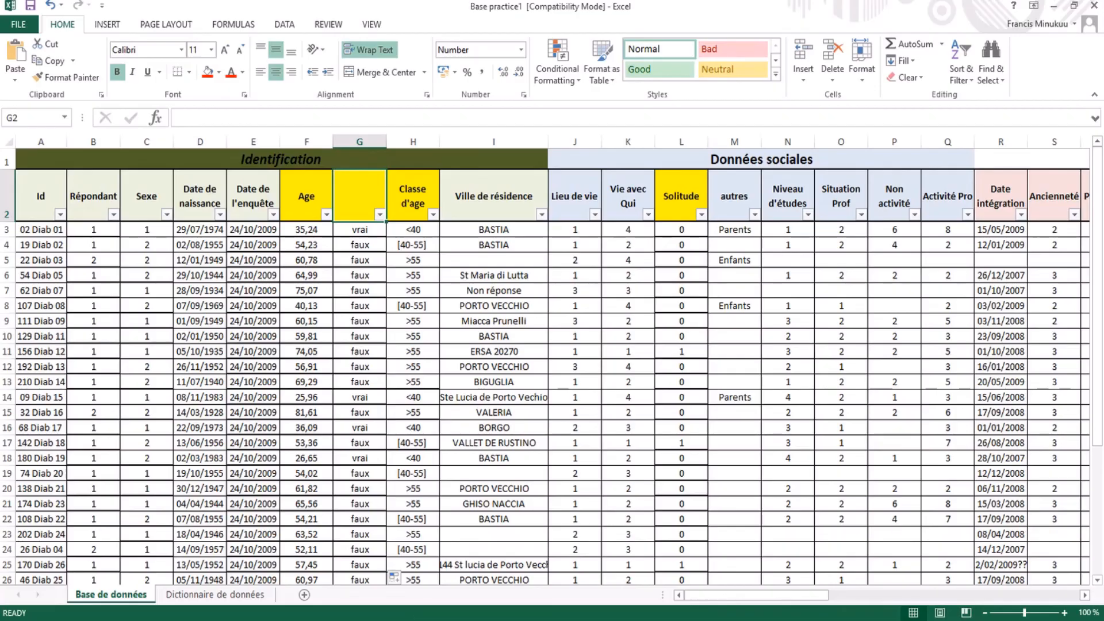
Switch to the Plan du tutoriel document in Word and review the variable-creation exercises from Calculs through item vii under Fonctions/formules.
mouse_move(492, 619)
left_click(495, 599)
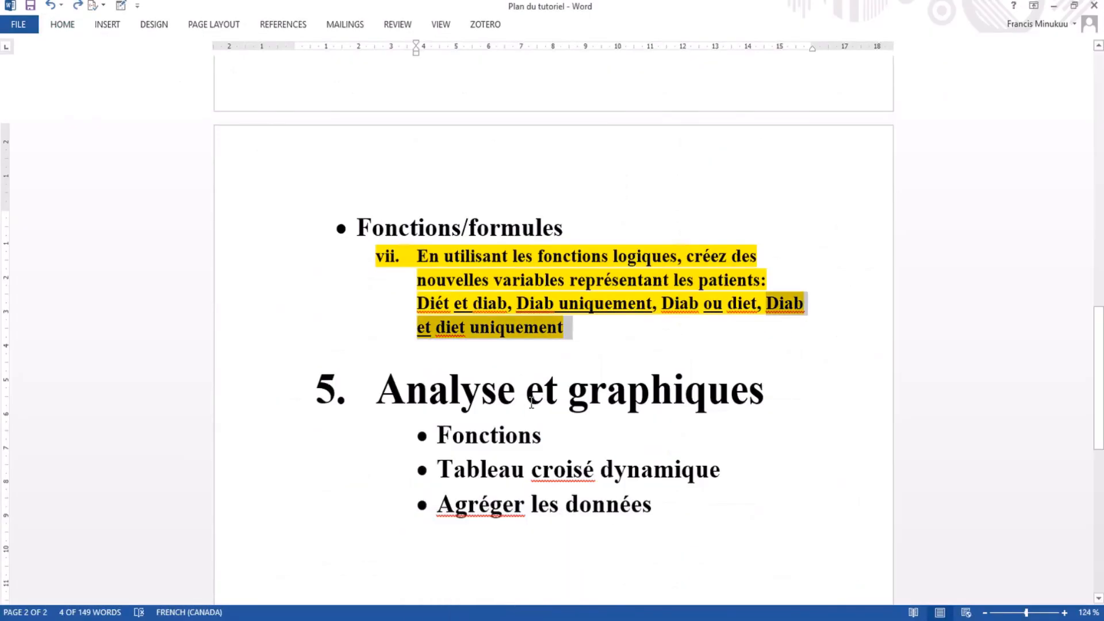
scroll(531, 403, "up", 1)
scroll(531, 403, "up", 10)
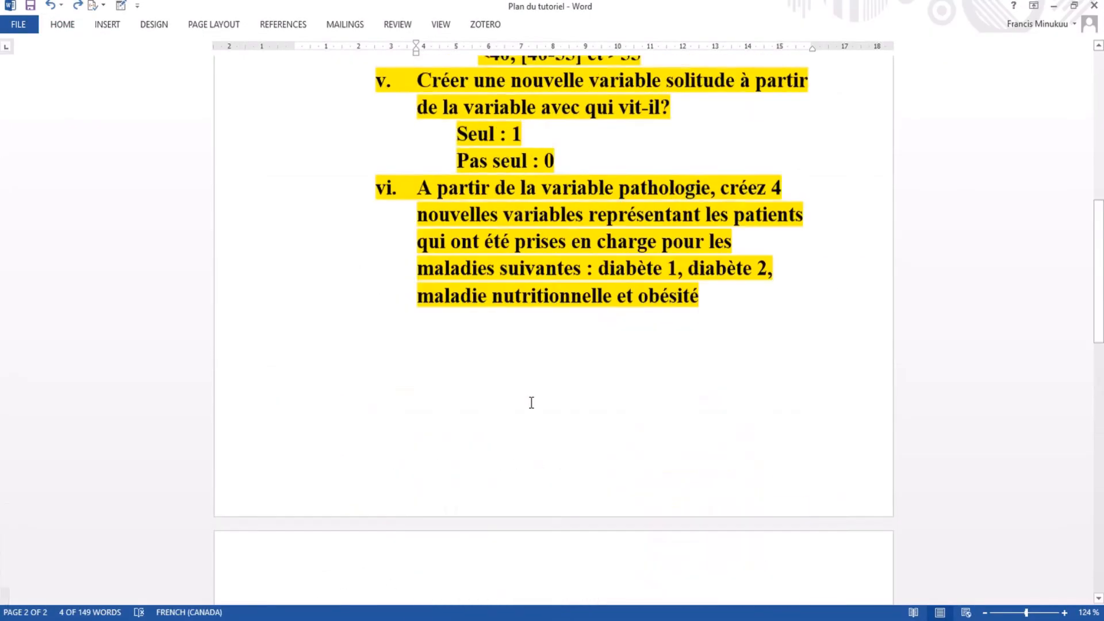
scroll(531, 403, "up", 3)
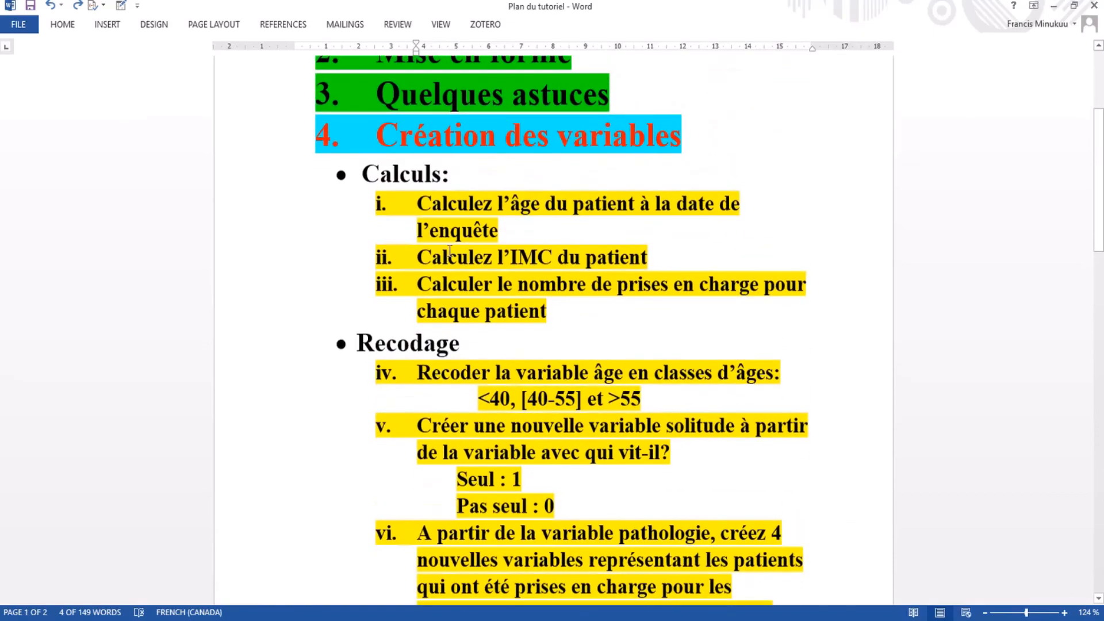
scroll(455, 373, "down", 8)
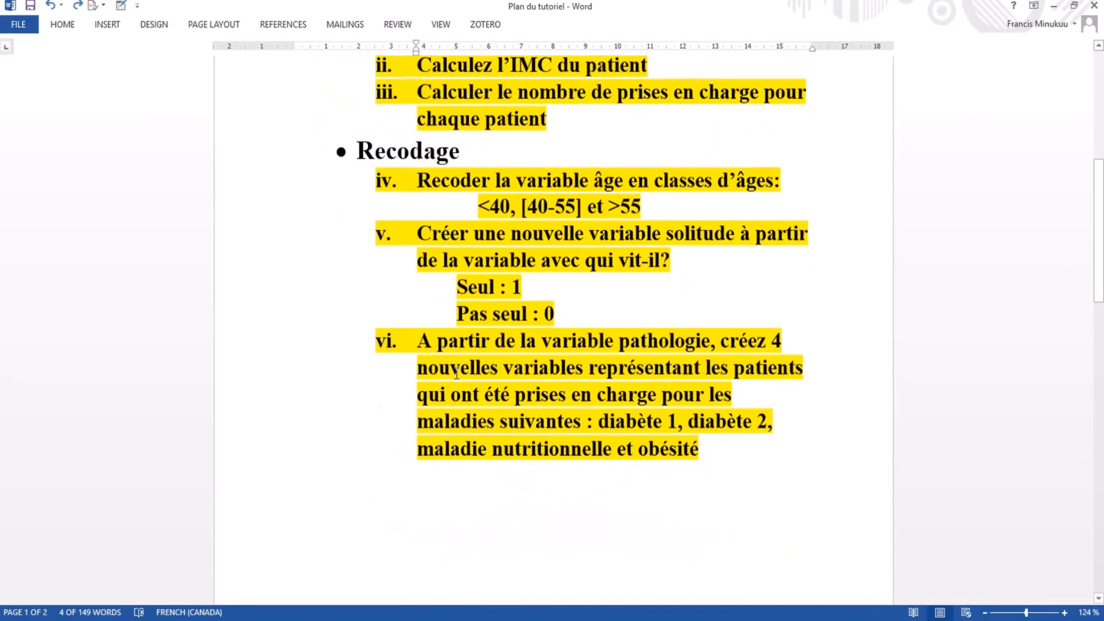
scroll(432, 501, "down", 3)
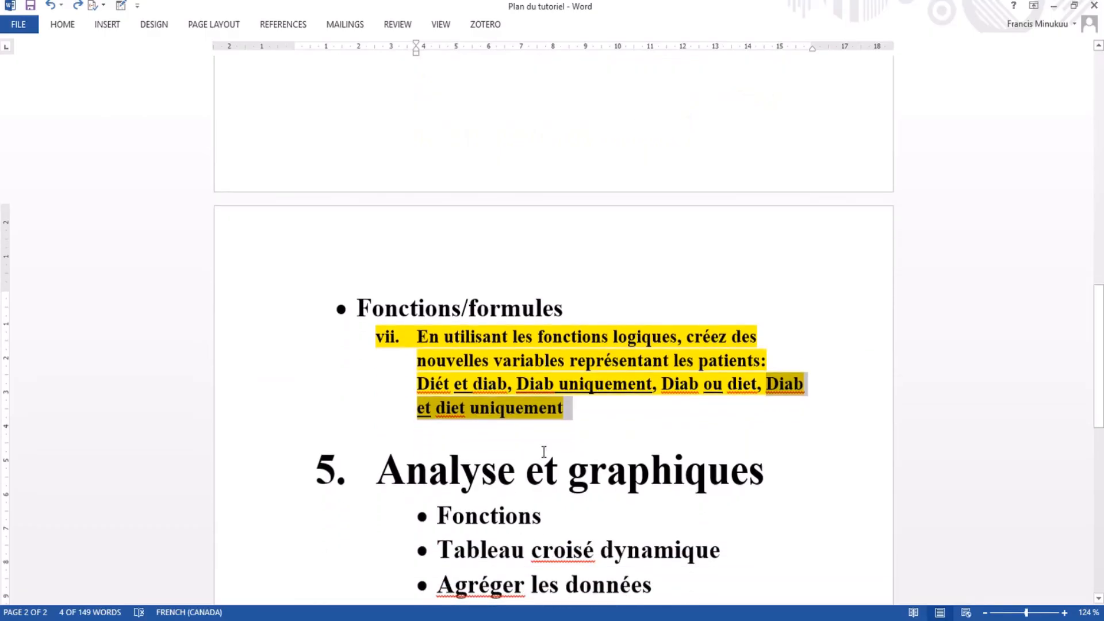
left_click(575, 432)
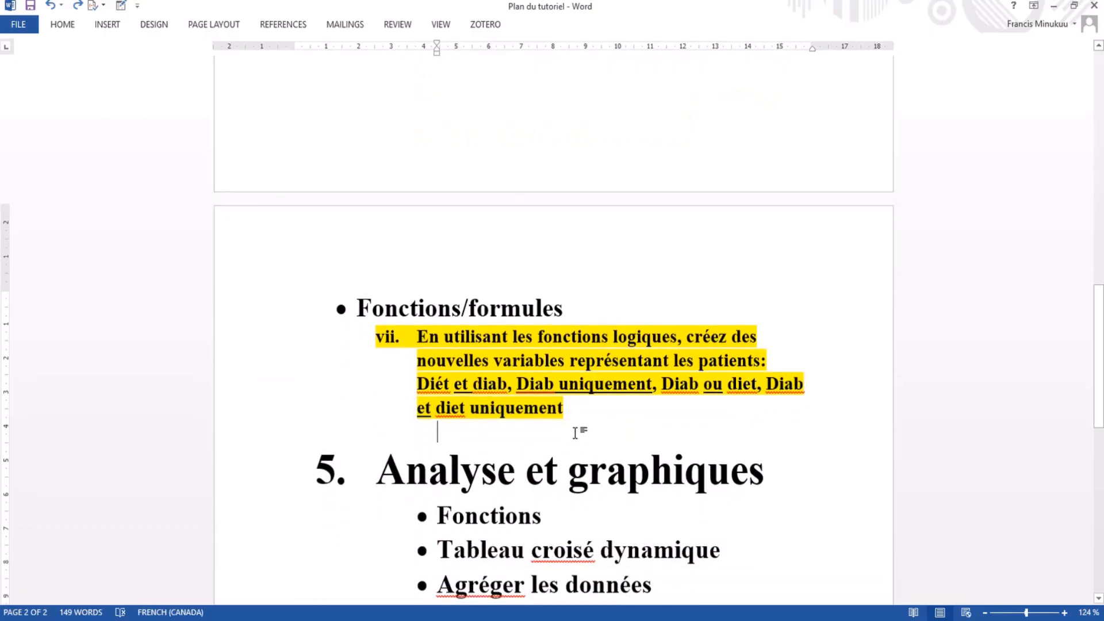